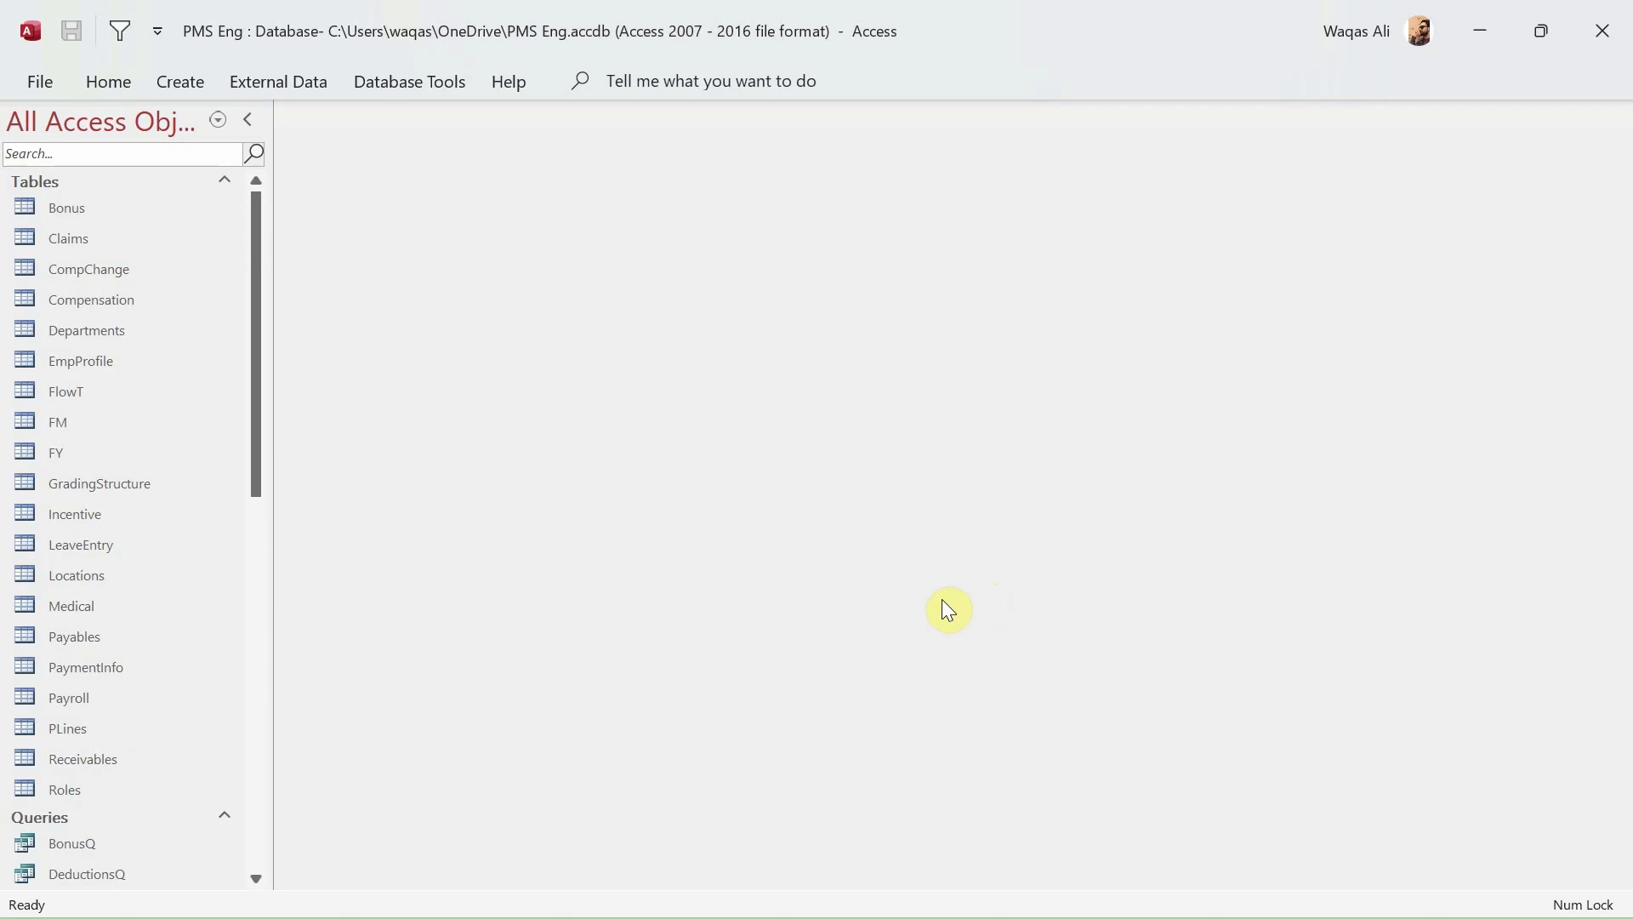
# - Open the PayrollMR report, review its month-wise salary figures, and close it
pyautogui.scroll(-4, 143, 538)
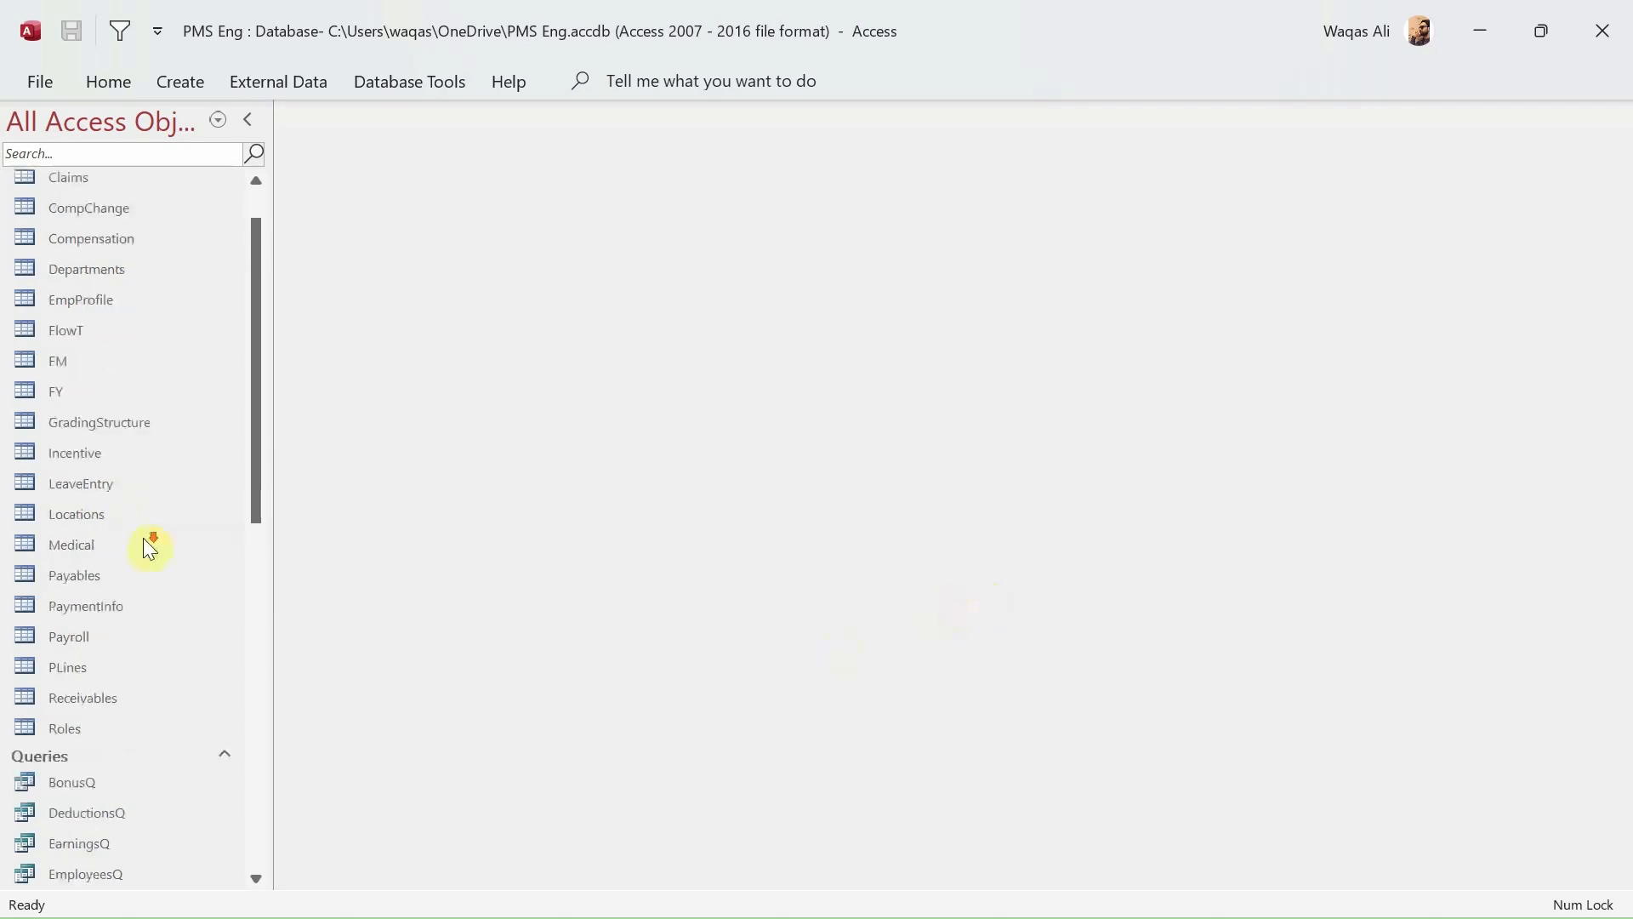
pyautogui.scroll(-6, 143, 537)
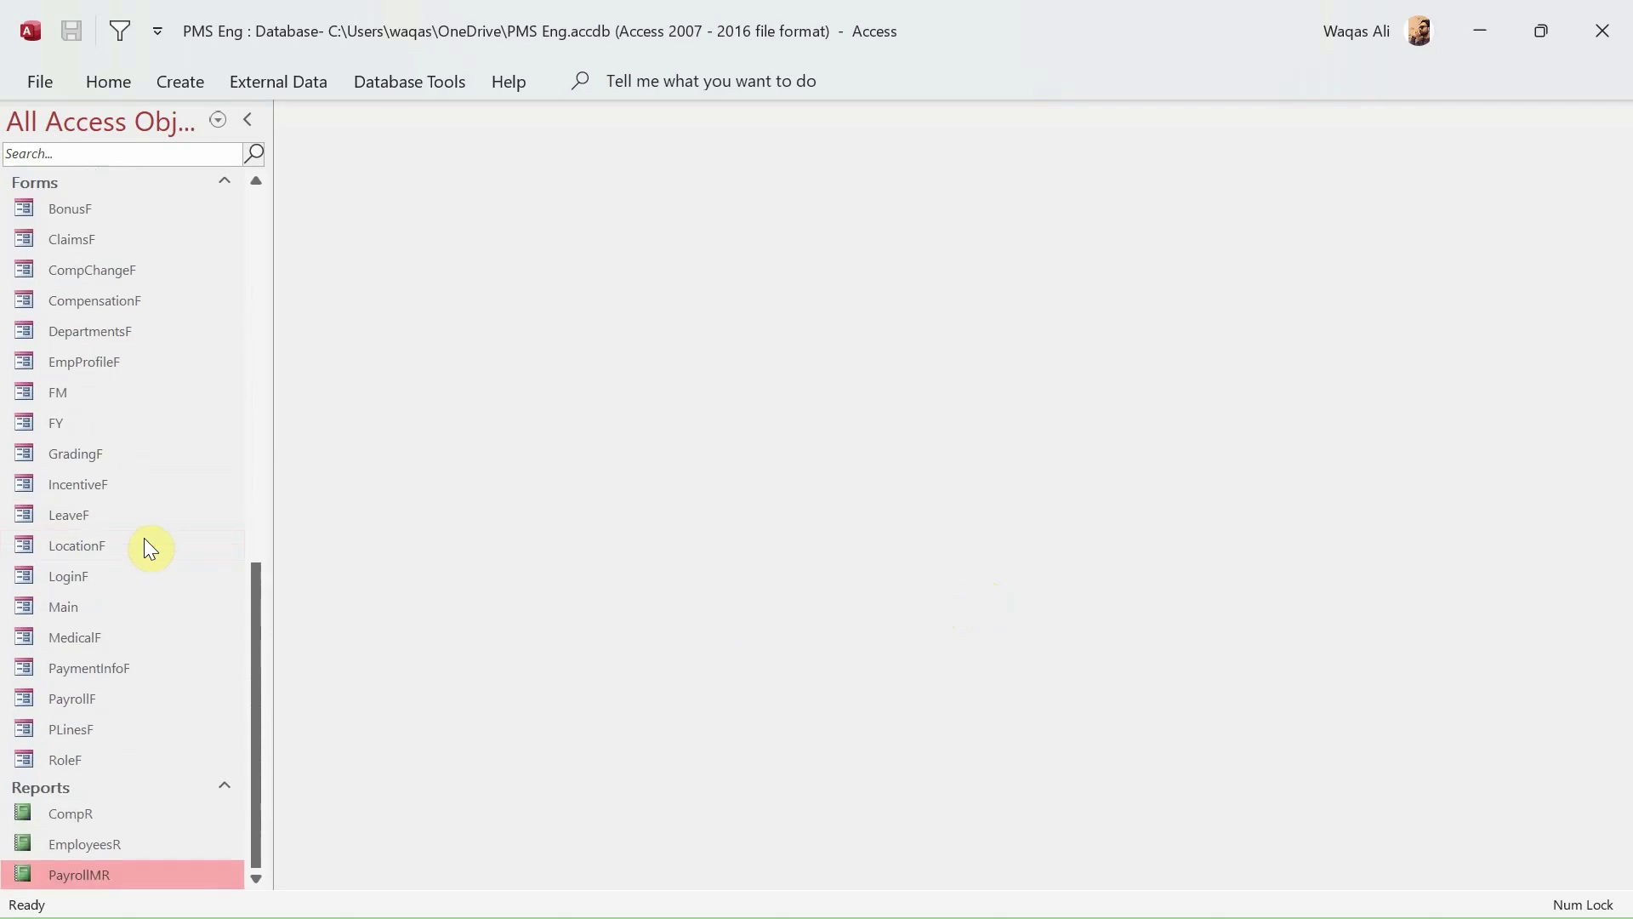
pyautogui.doubleClick(110, 869)
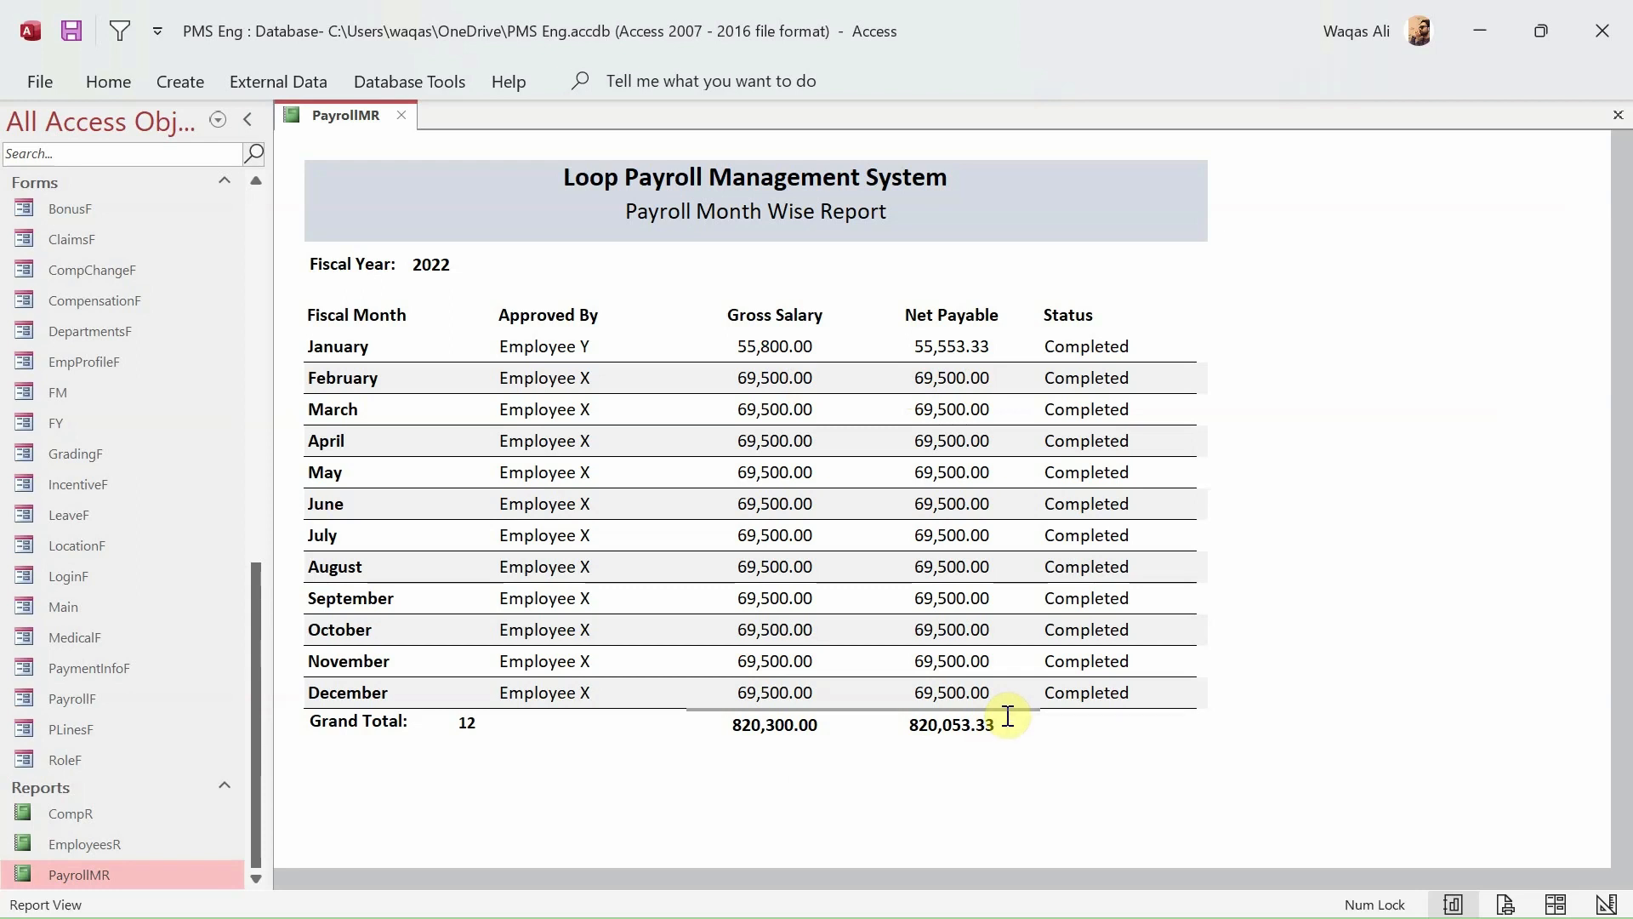
pyautogui.click(314, 351)
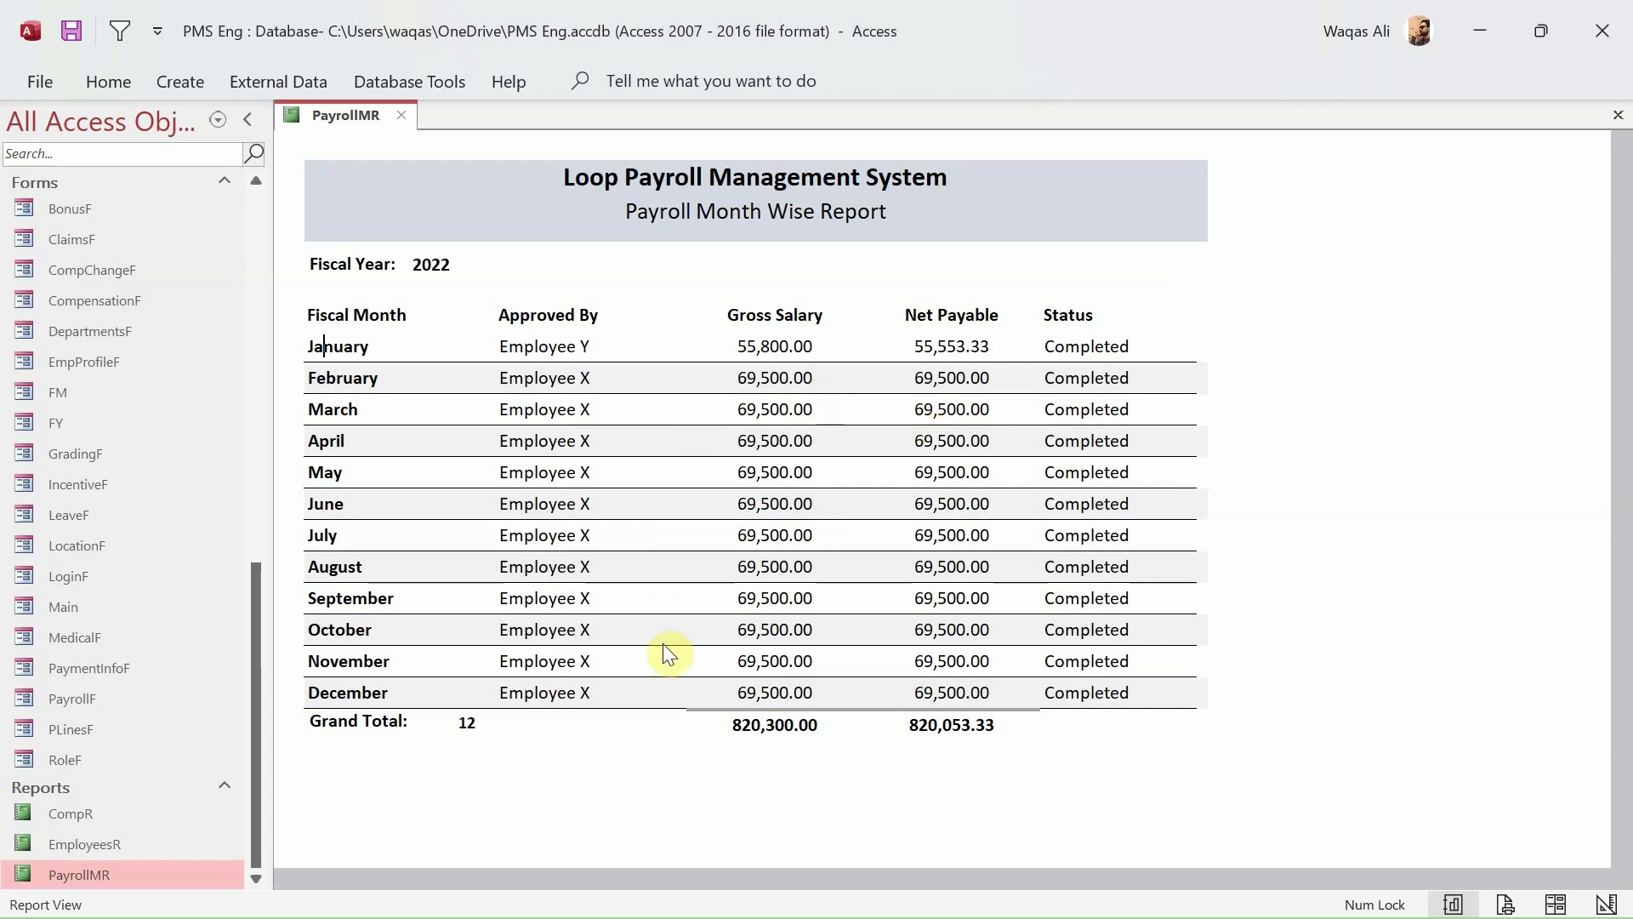
pyautogui.click(401, 115)
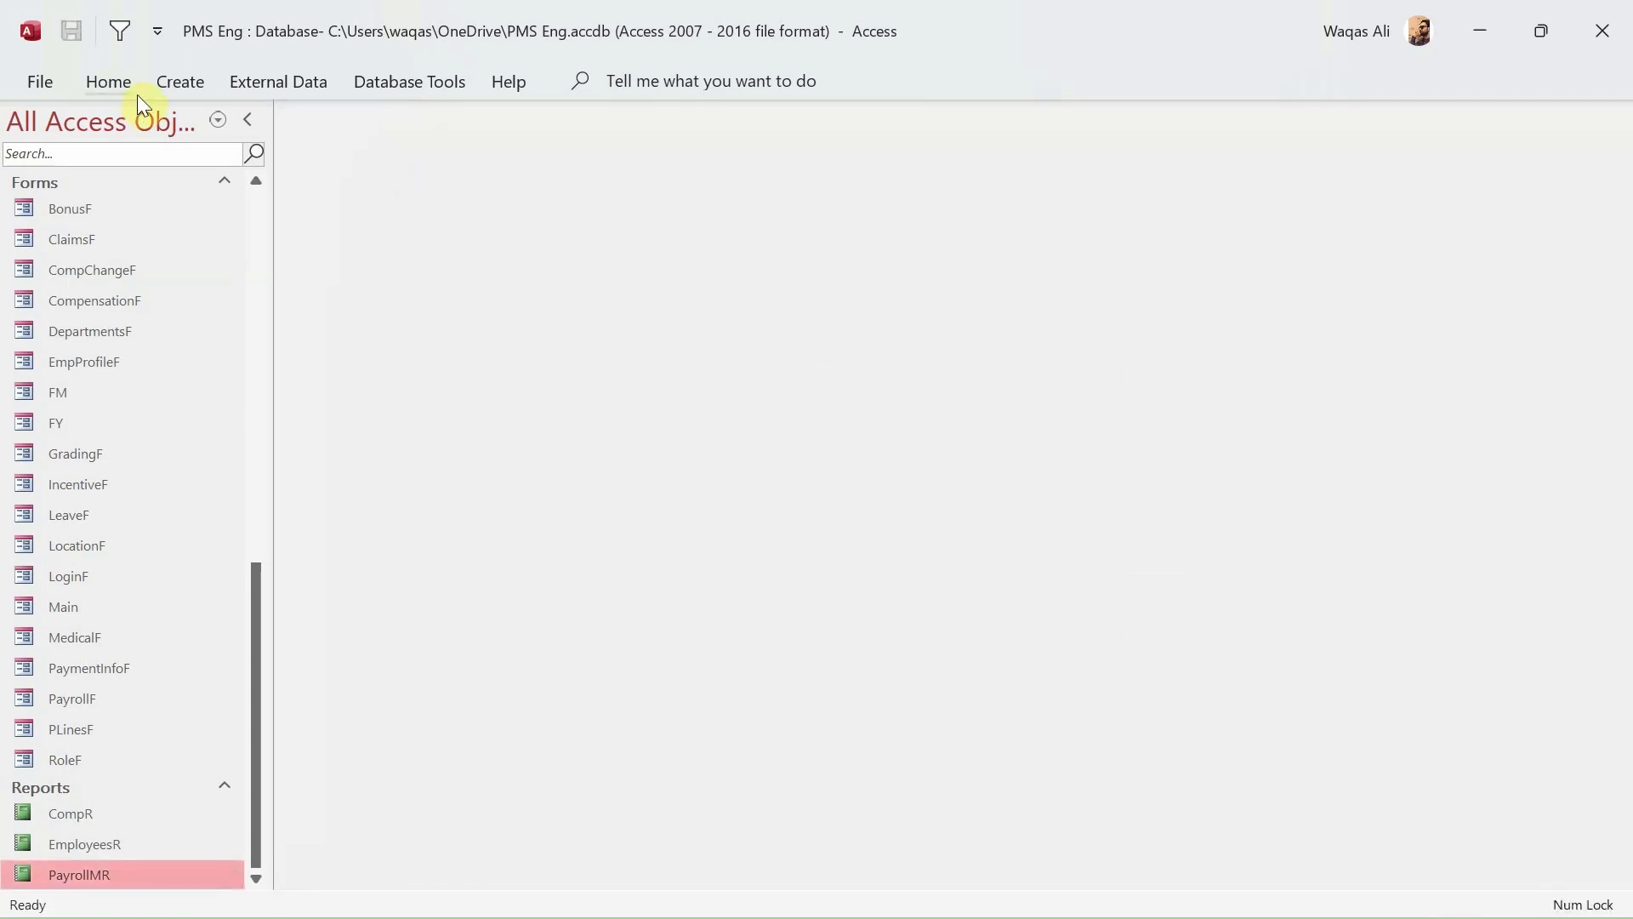
# - Create a new query in design view and add the Payroll, PLines and EmpProfile tables
pyautogui.click(182, 88)
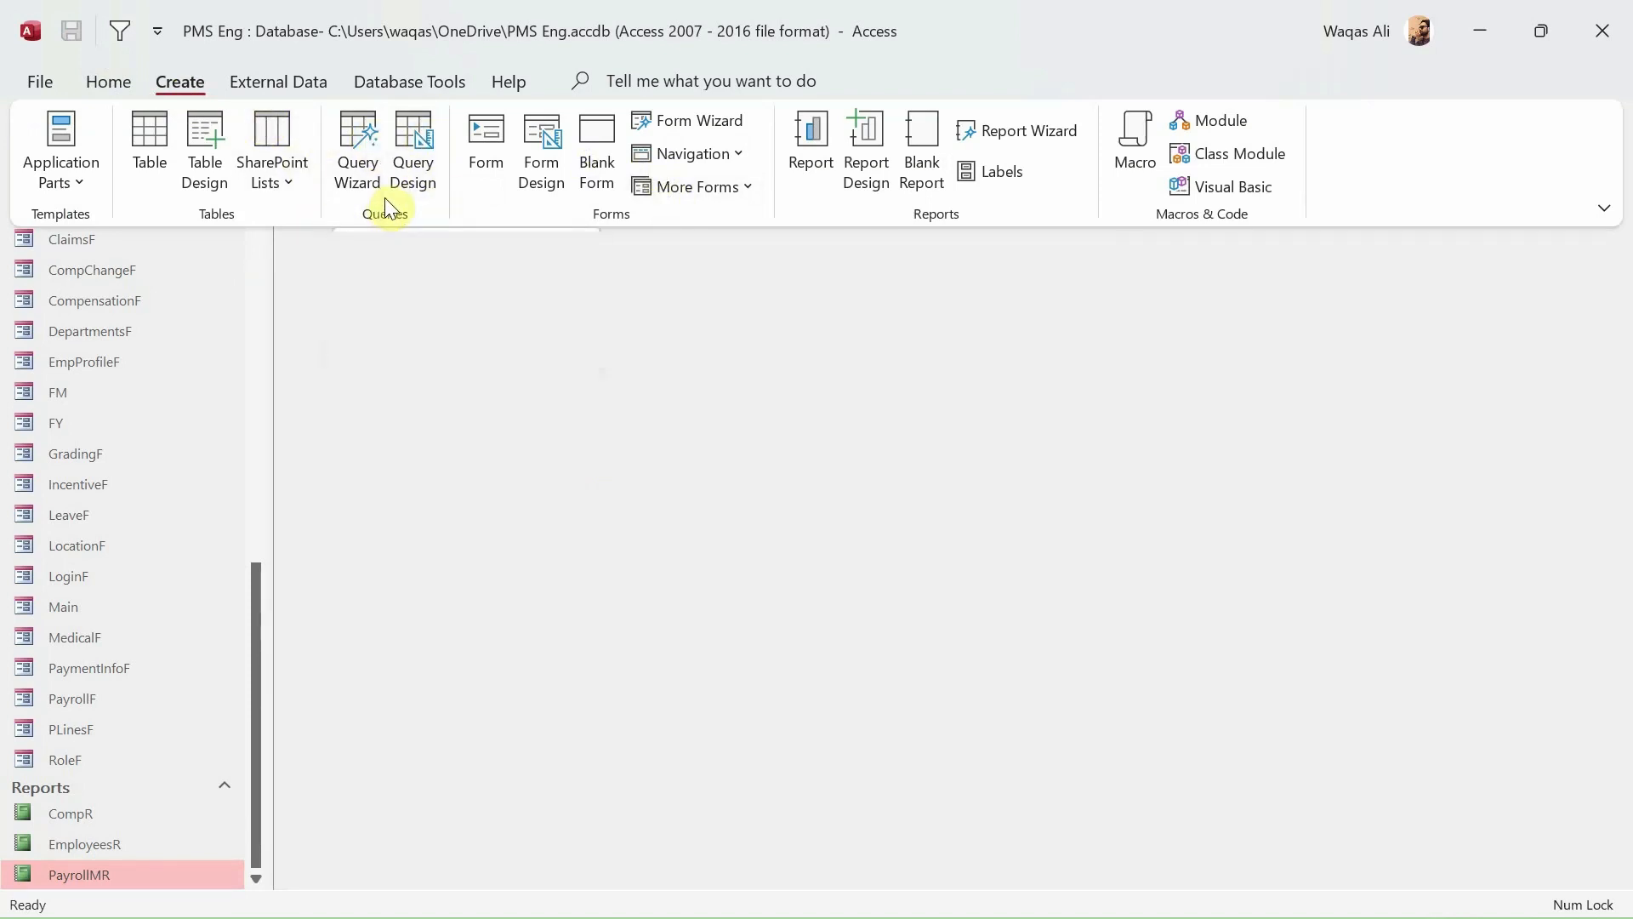
pyautogui.click(415, 157)
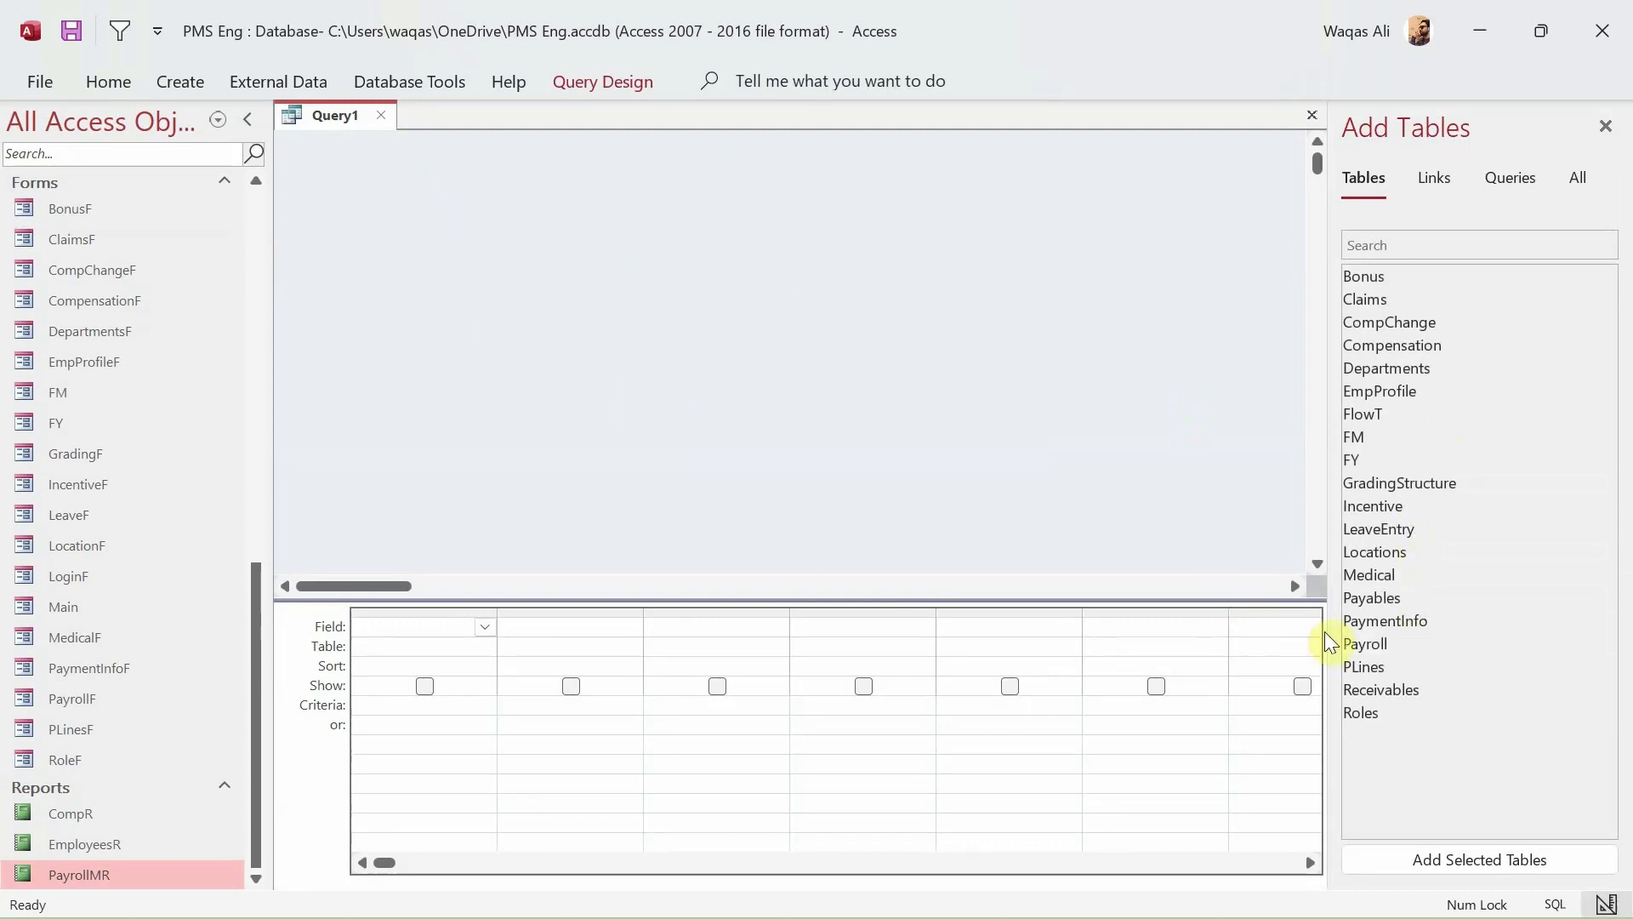
pyautogui.doubleClick(1376, 644)
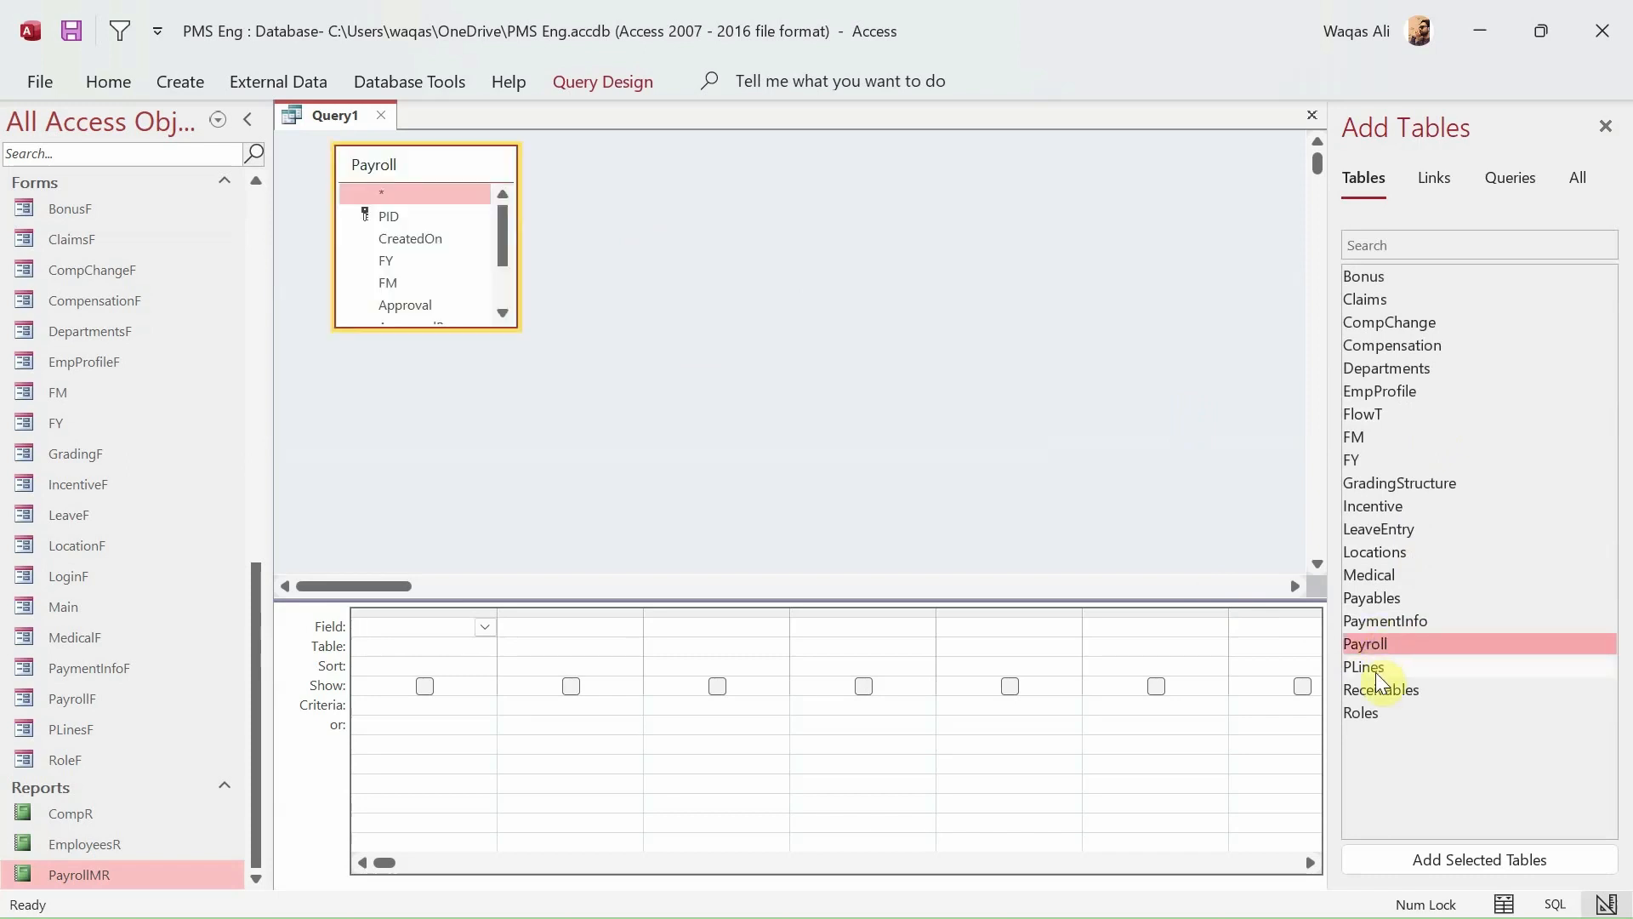
pyautogui.doubleClick(1375, 667)
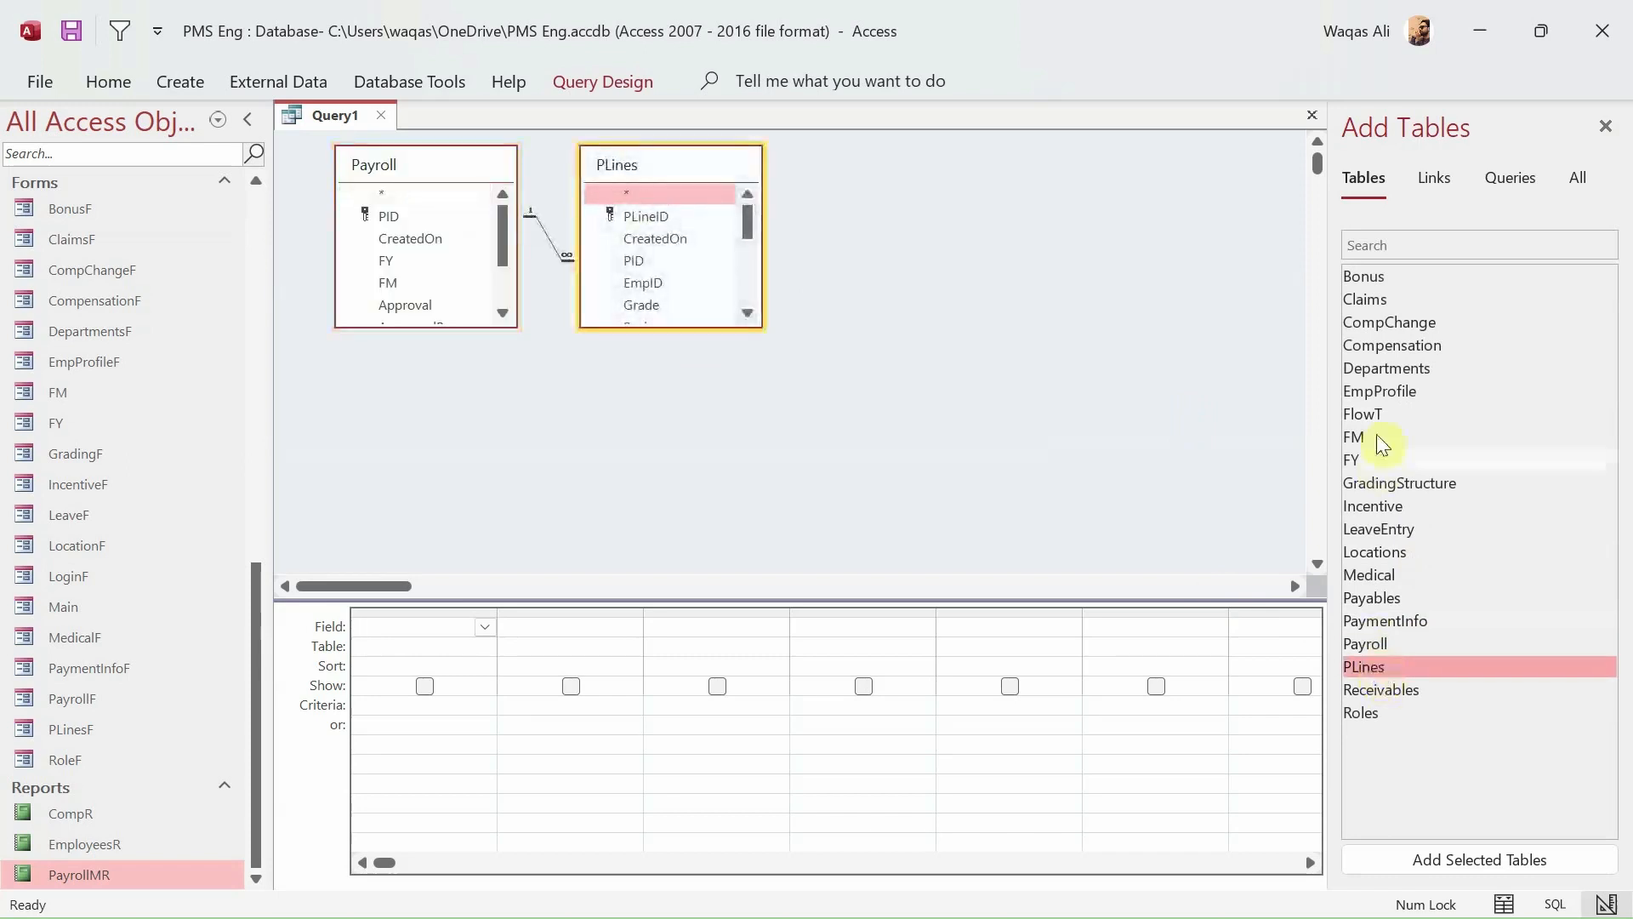
pyautogui.click(1380, 396)
pyautogui.doubleClick(1380, 396)
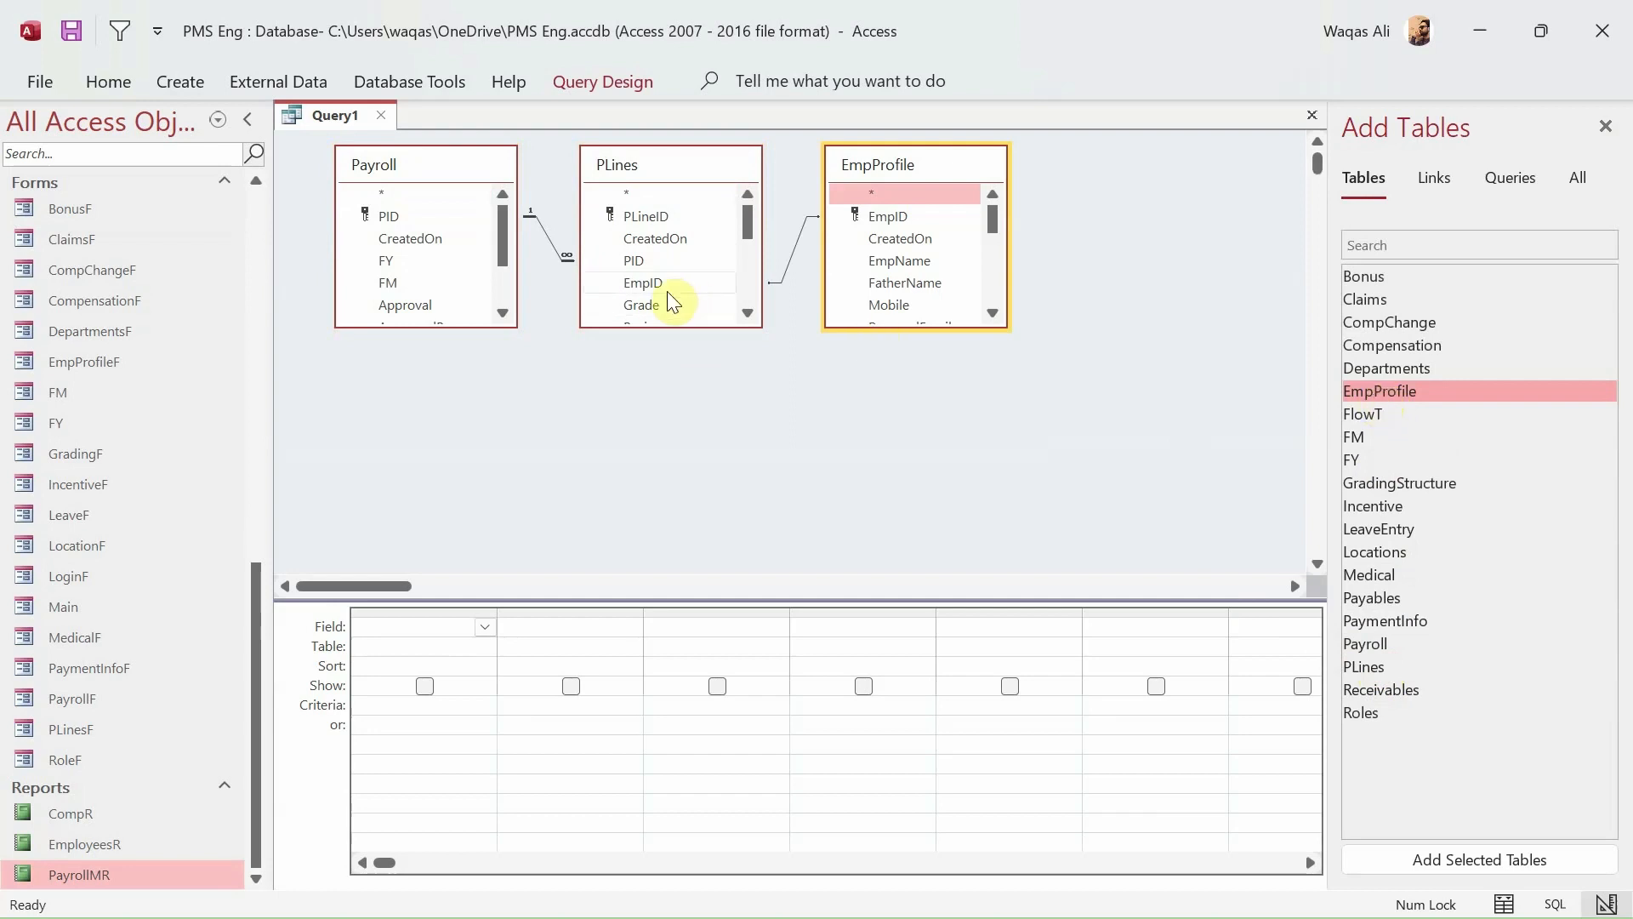
# - Enlarge the Payroll and PLines field lists in the query design so more of their fields show
pyautogui.moveTo(672, 327); pyautogui.dragTo(673, 555)
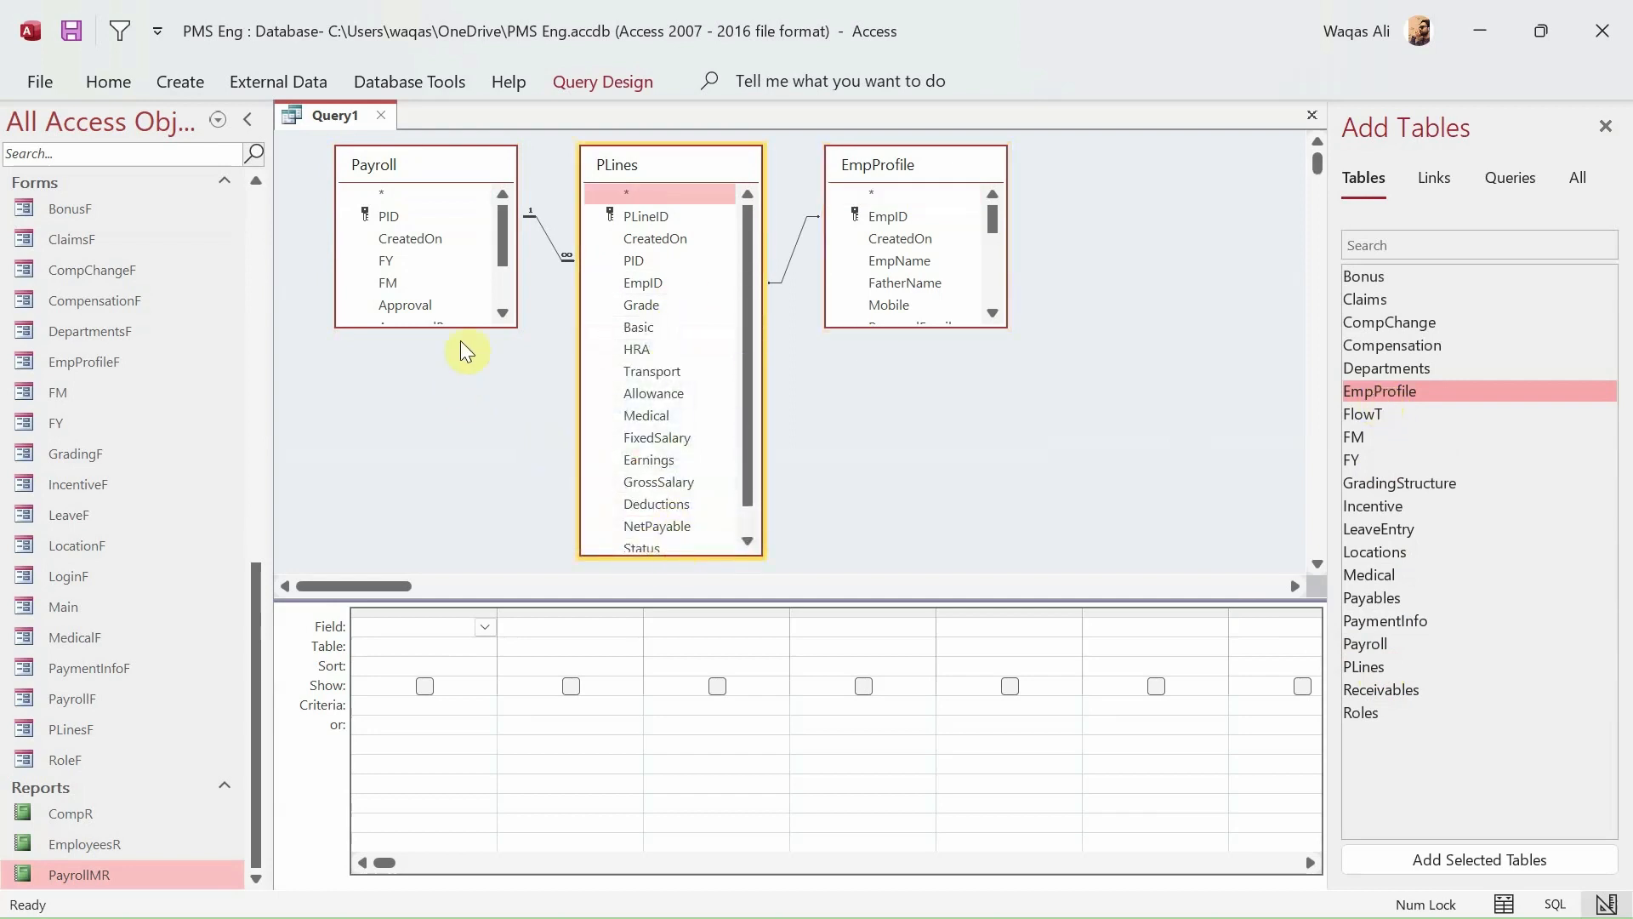
pyautogui.moveTo(458, 326); pyautogui.dragTo(457, 418)
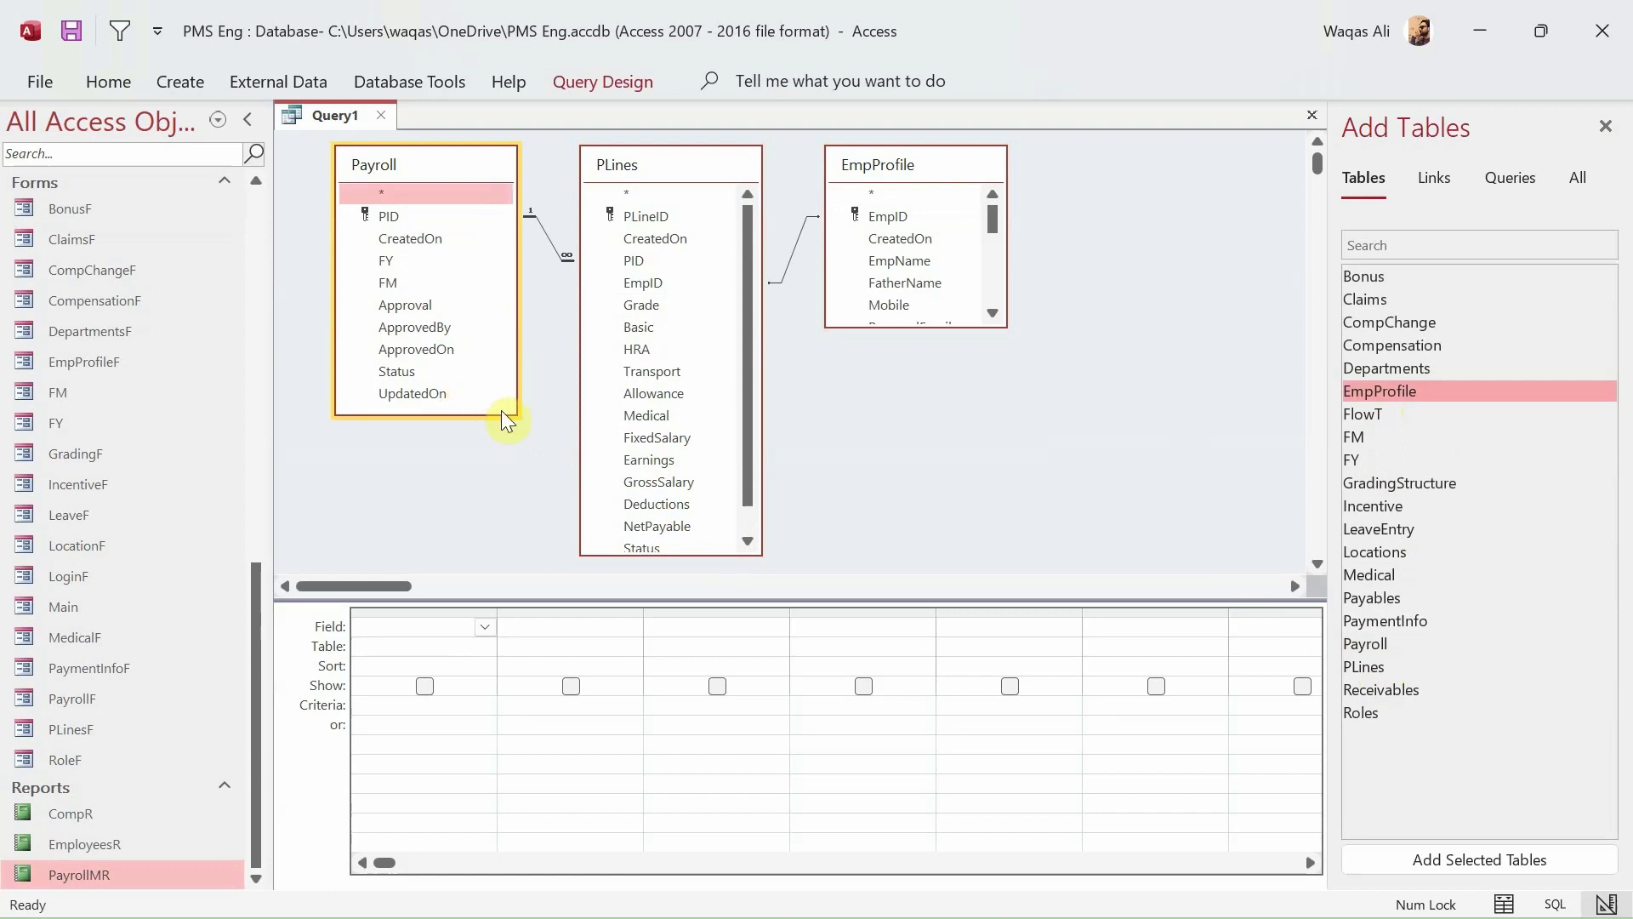
pyautogui.moveTo(700, 553); pyautogui.dragTo(700, 570)
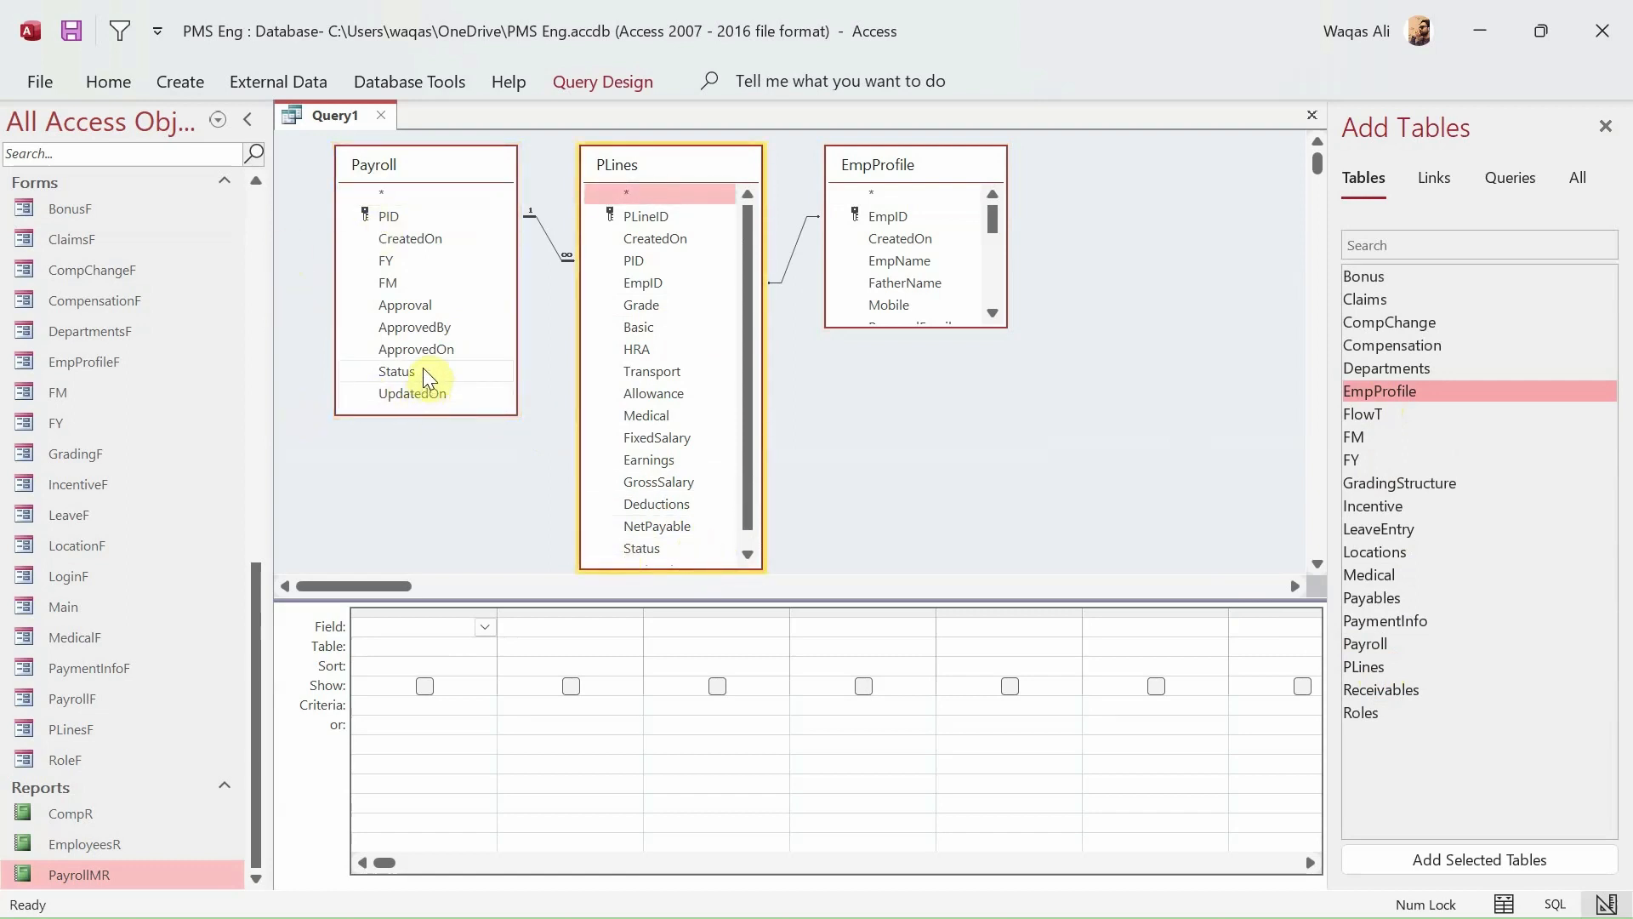
# - Add the PID, FY, FM and Status fields from the Payroll table to the query grid
pyautogui.doubleClick(405, 216)
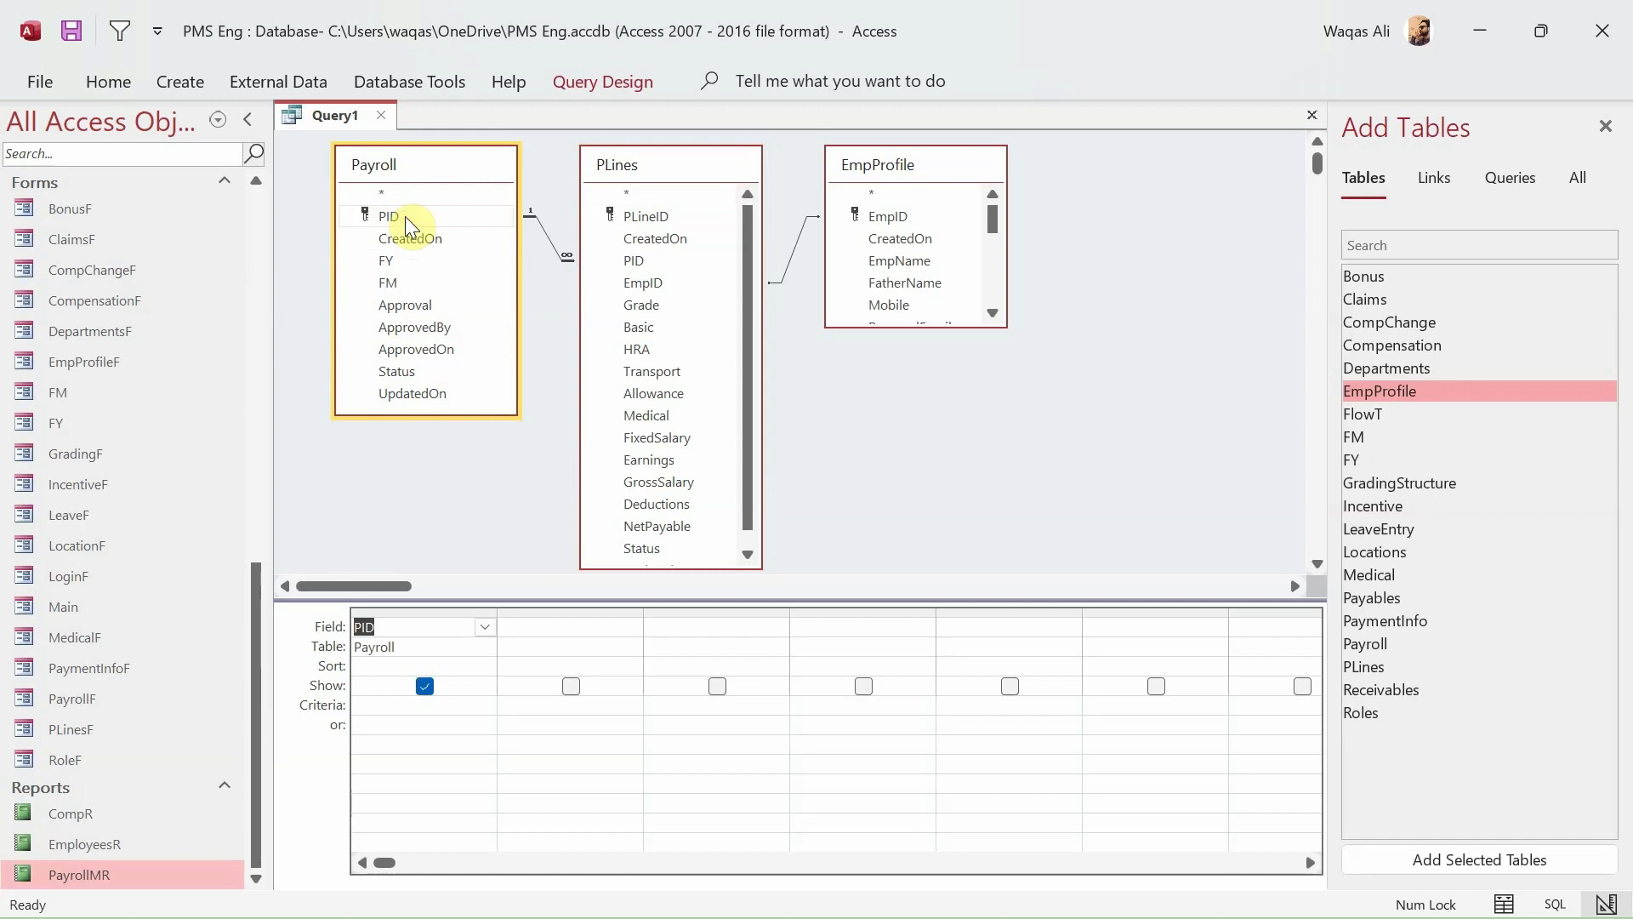
pyautogui.doubleClick(408, 264)
pyautogui.doubleClick(407, 279)
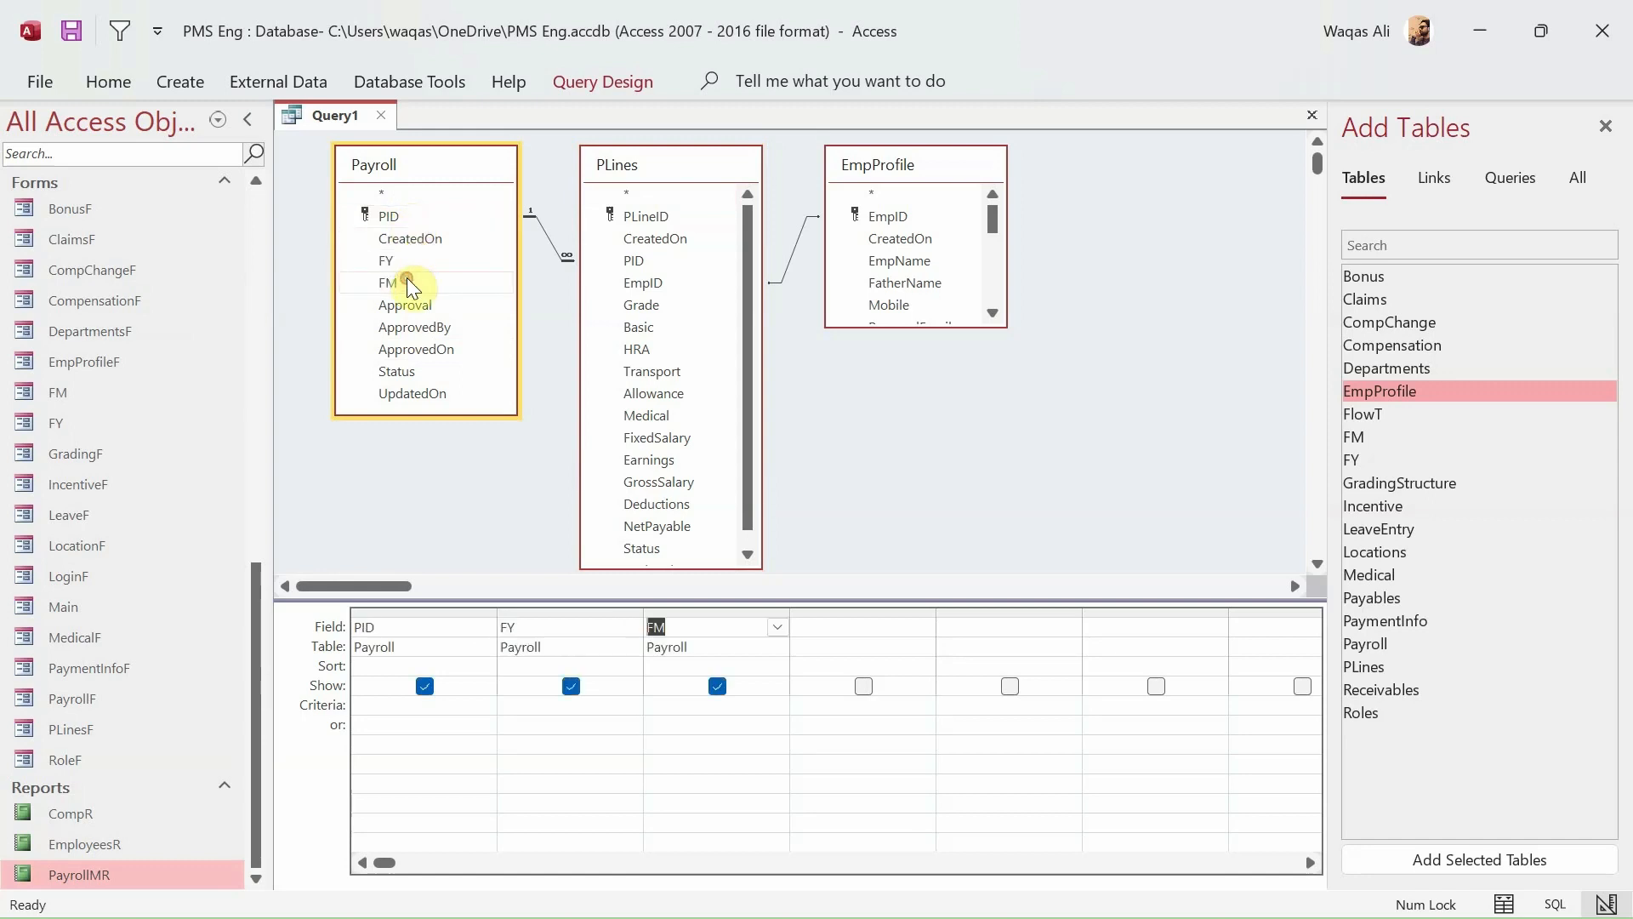
pyautogui.doubleClick(429, 374)
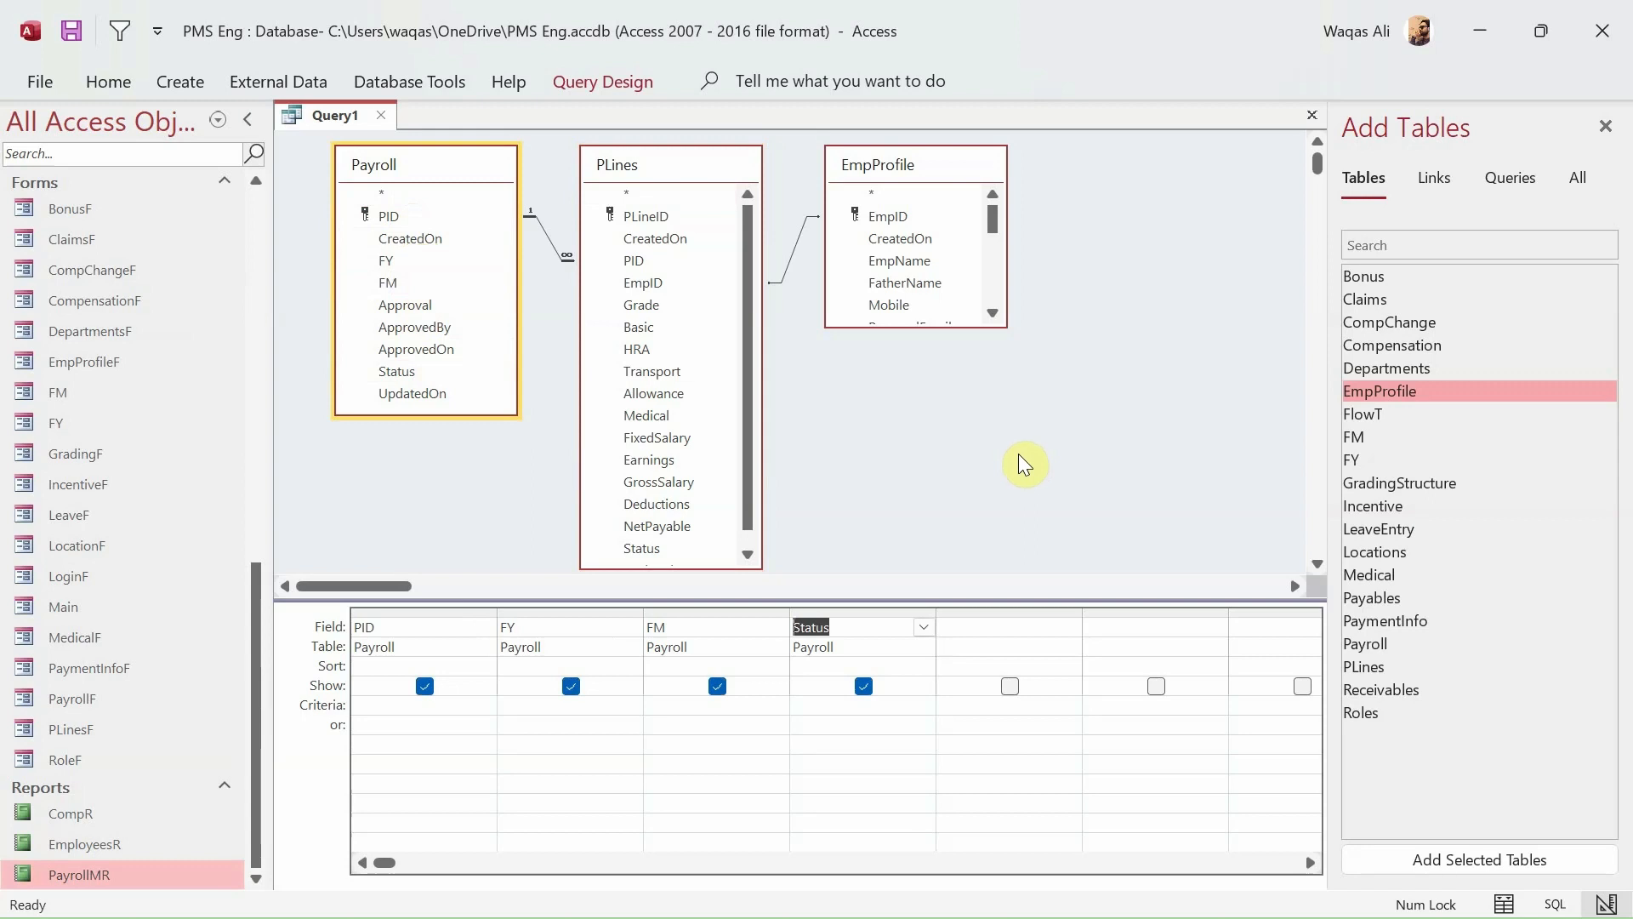
# - Display the query in datasheet view and examine the values in the FY and FM columns
pyautogui.rightClick(939, 412)
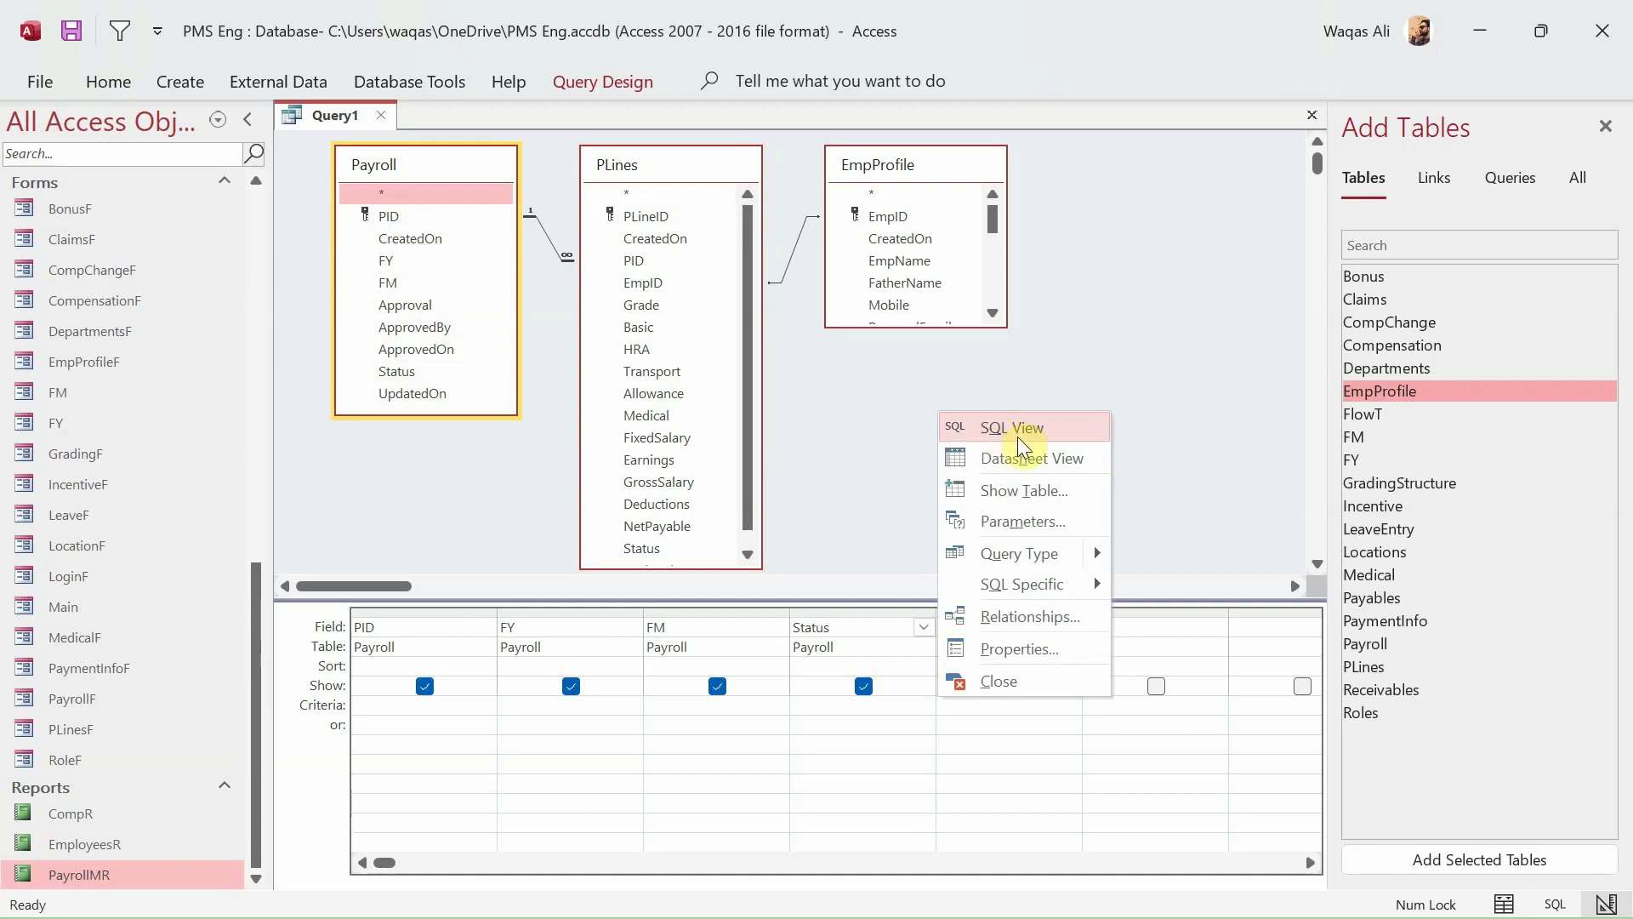
pyautogui.click(1036, 461)
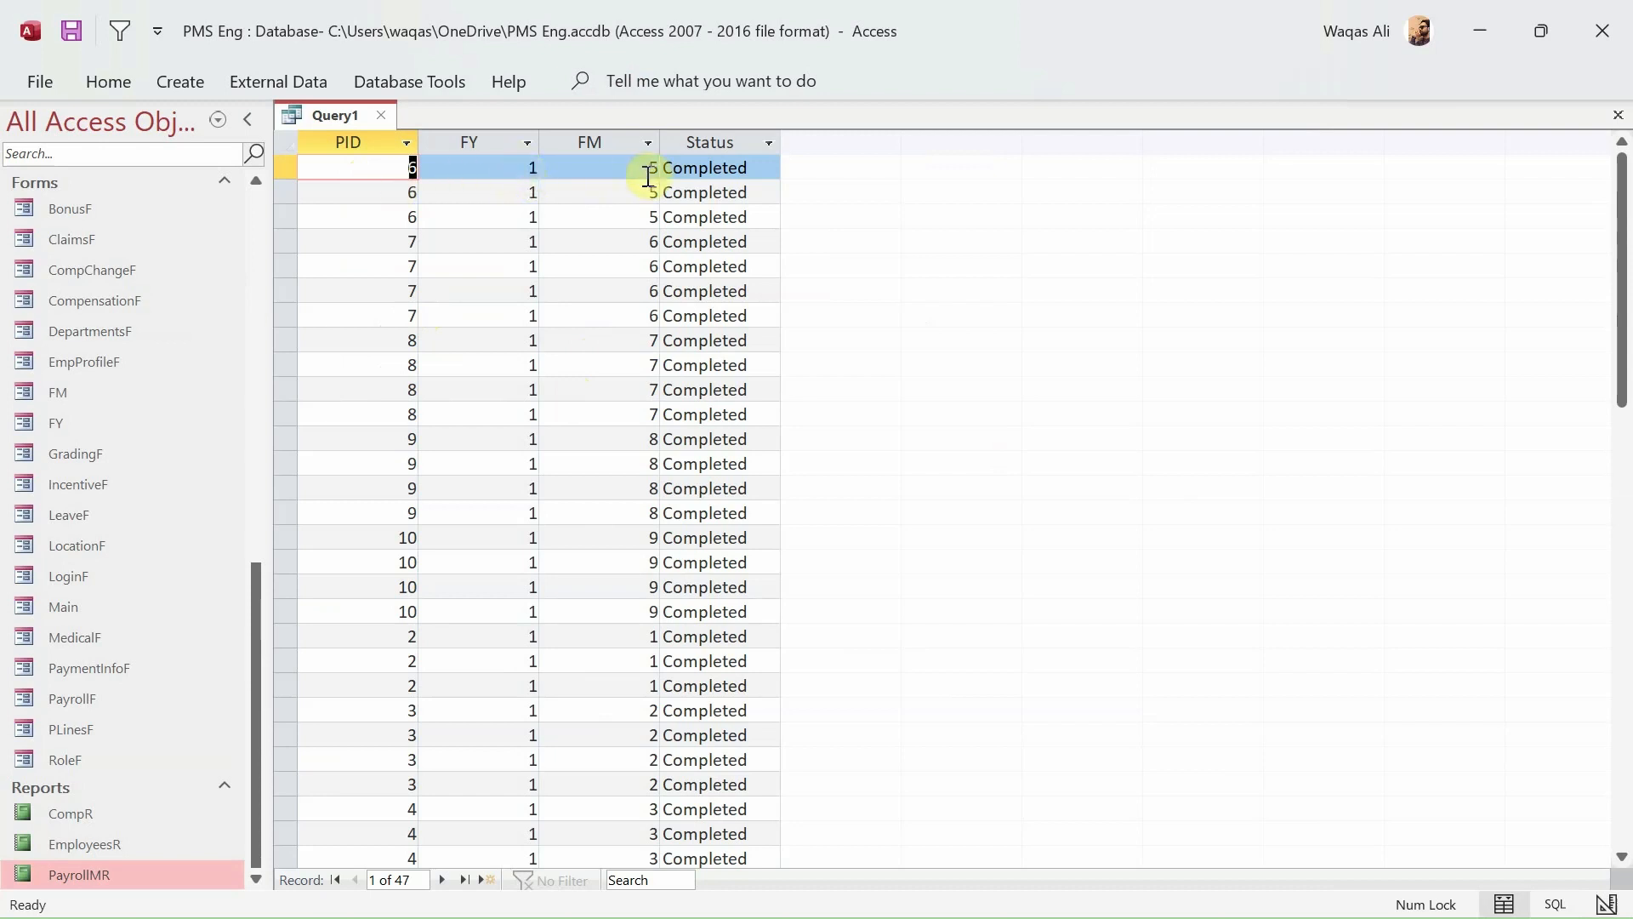
pyautogui.click(490, 143)
pyautogui.keyDown('shift'); pyautogui.click(581, 145); pyautogui.keyUp('shift')
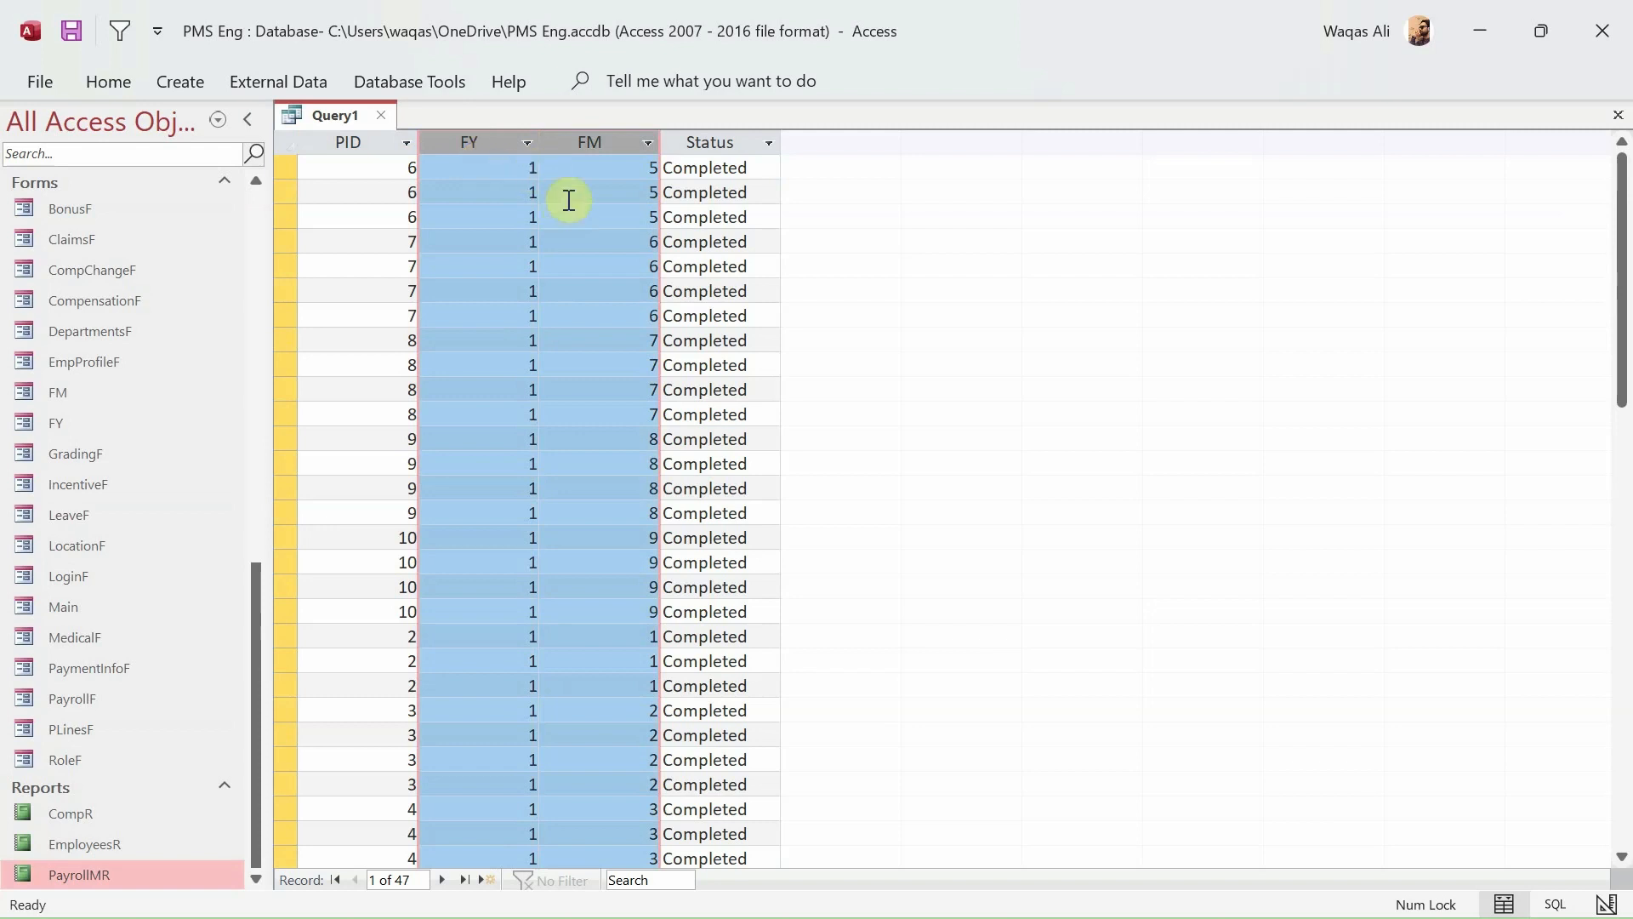
pyautogui.click(496, 168)
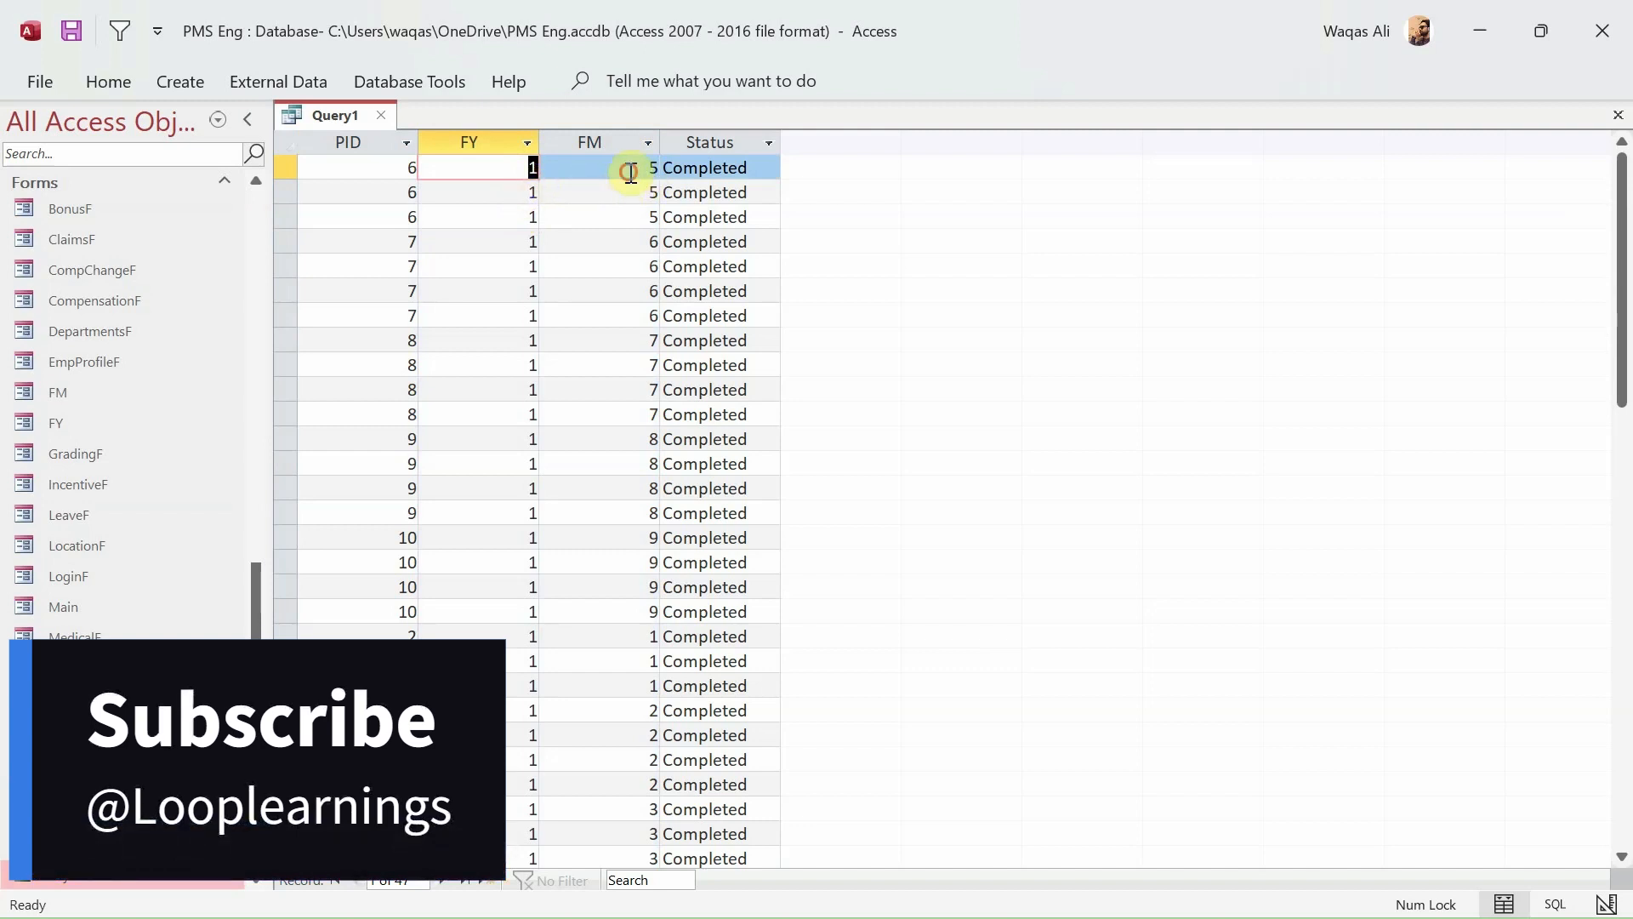
pyautogui.press('Tab')
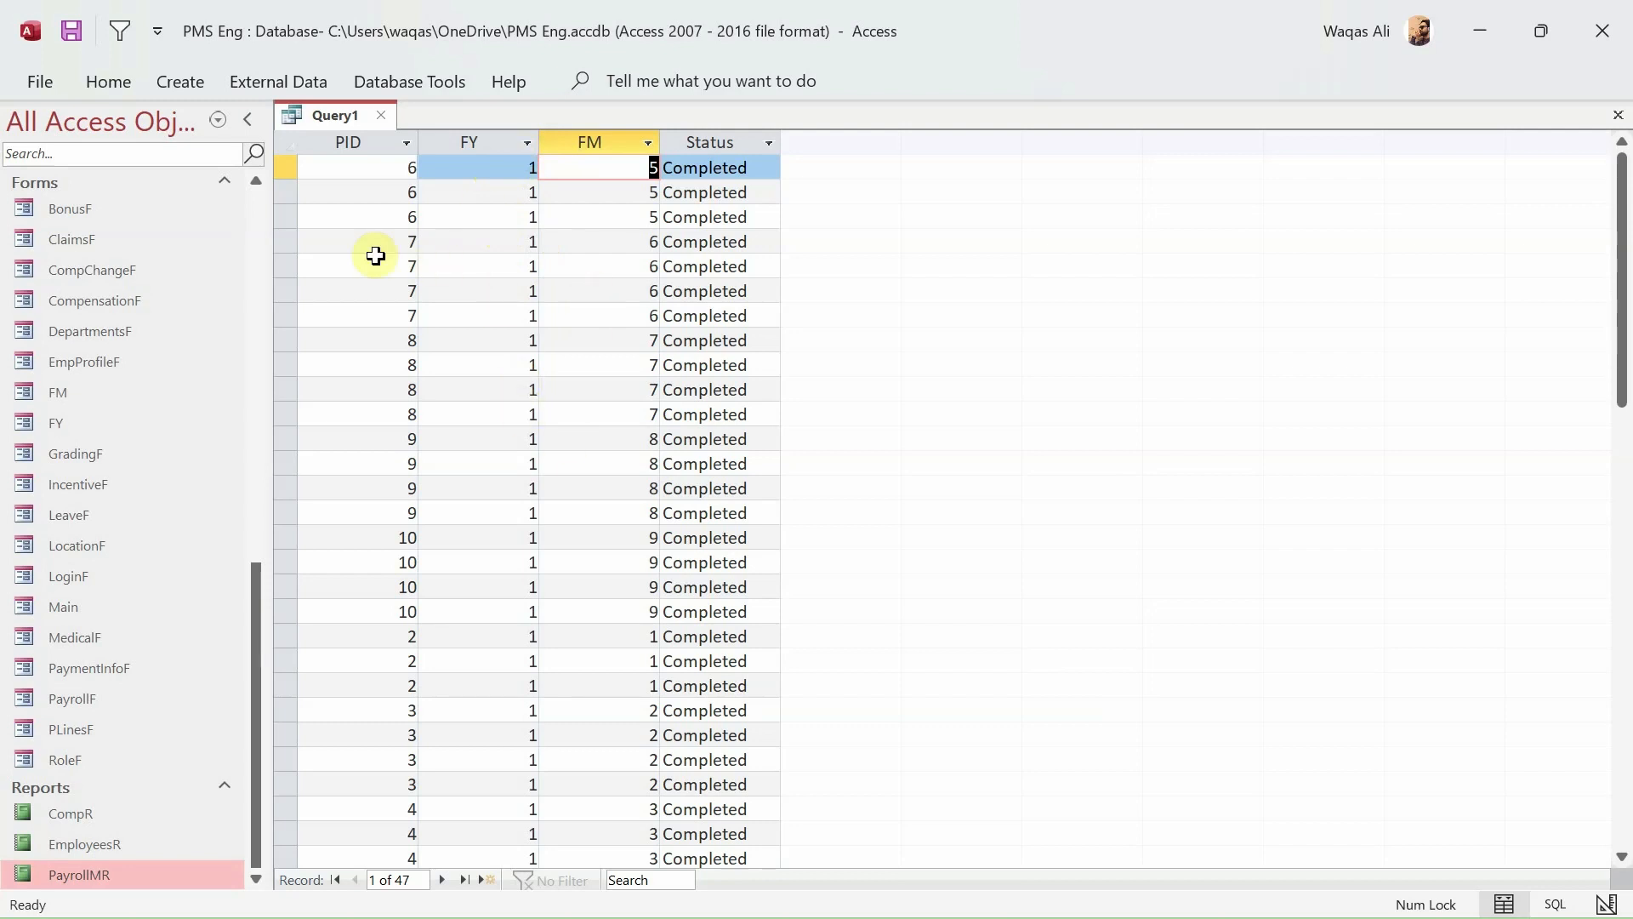
# - Return to the query design, add the FY and FM tables, and arrange them beneath and beside EmpProfile
pyautogui.rightClick(335, 116)
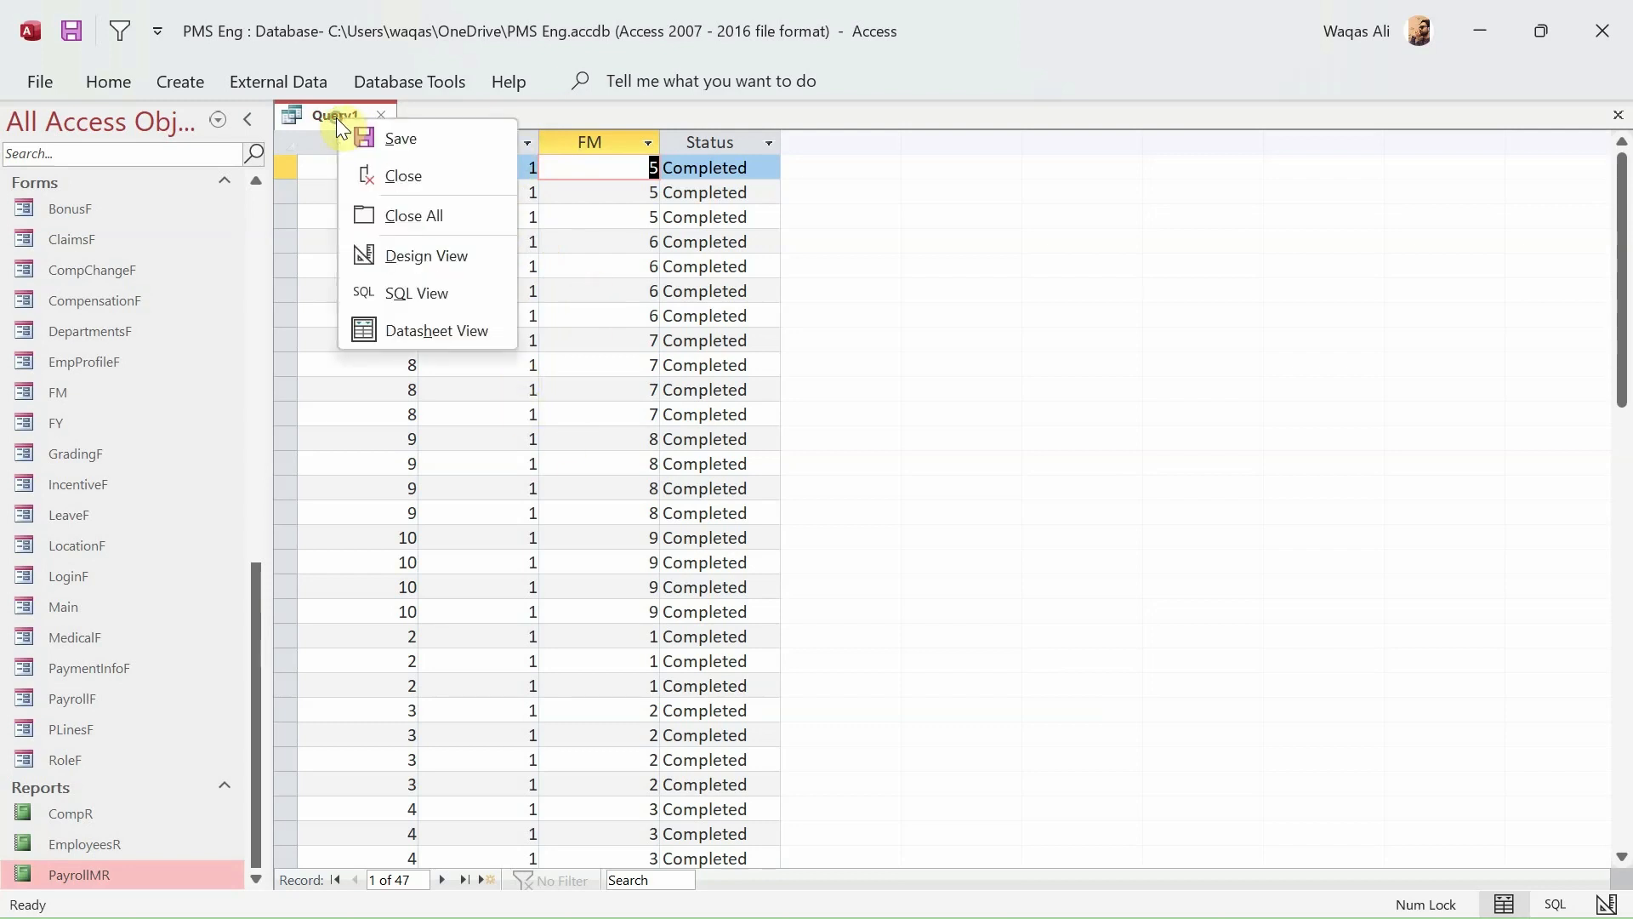
pyautogui.click(449, 256)
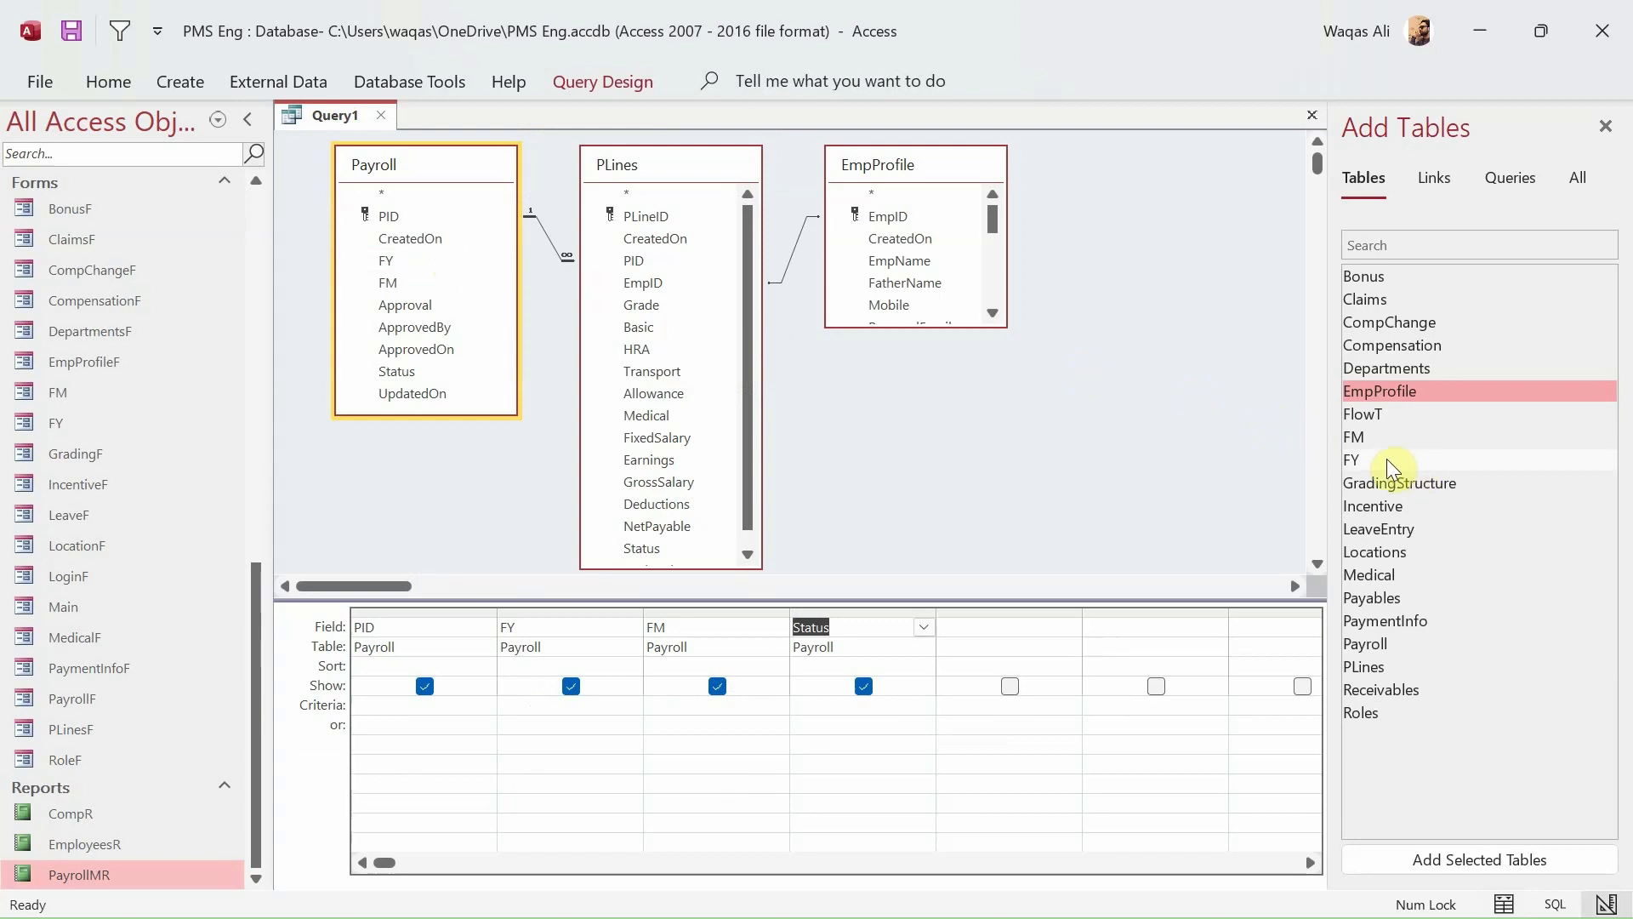
pyautogui.moveTo(1386, 460); pyautogui.dragTo(944, 416)
pyautogui.moveTo(1368, 440); pyautogui.dragTo(1131, 298)
pyautogui.moveTo(1021, 404); pyautogui.dragTo(932, 351)
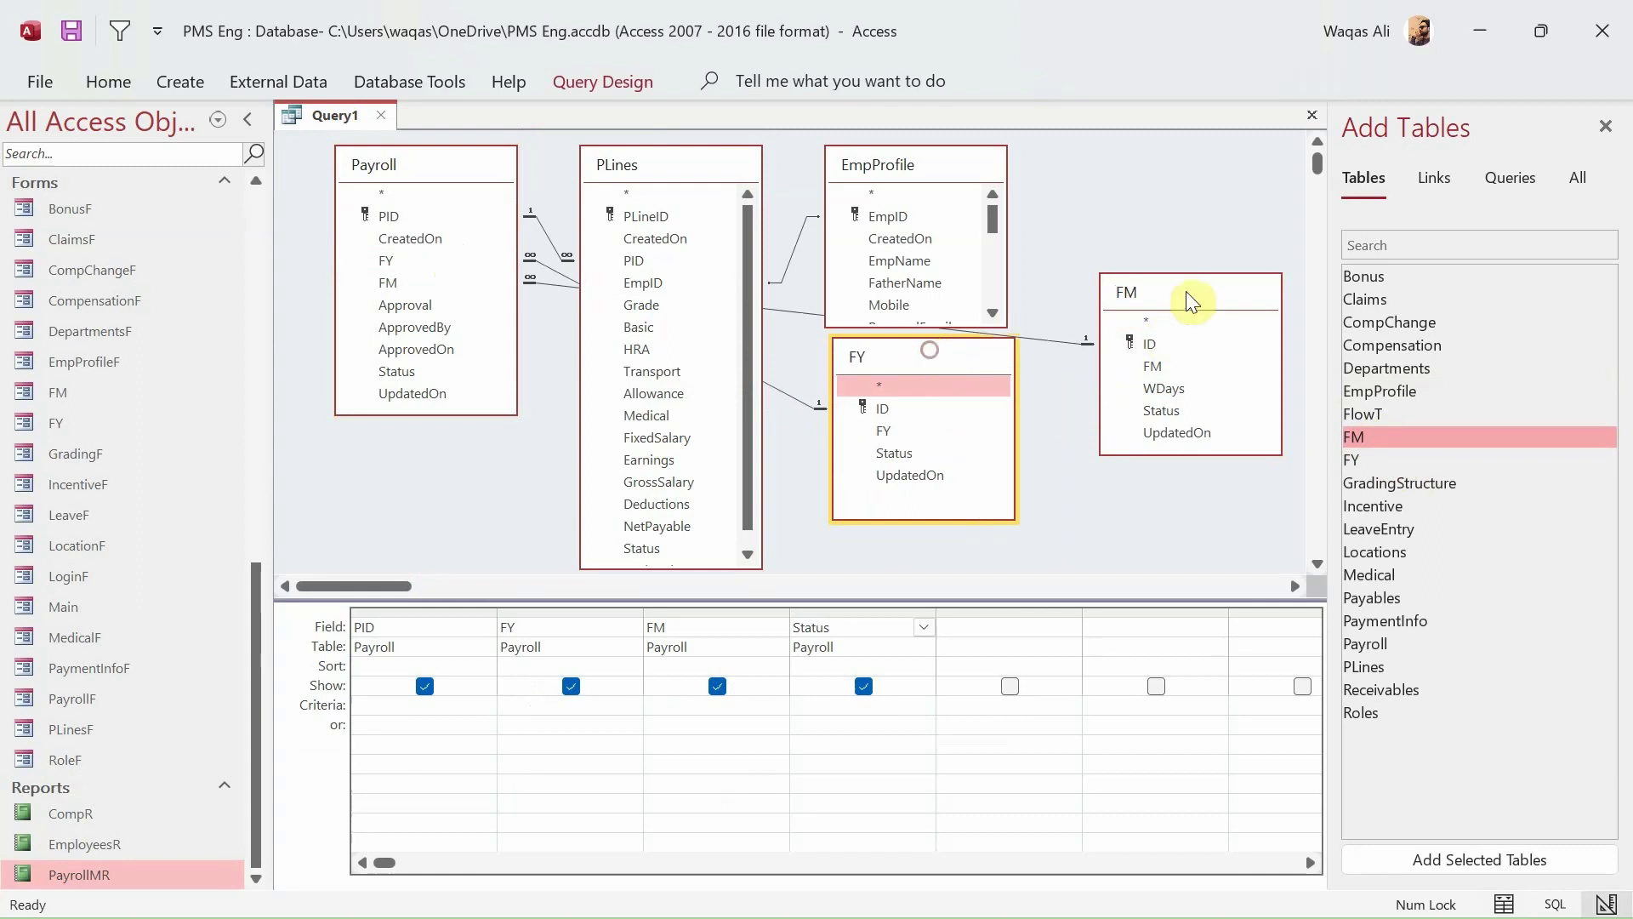
pyautogui.moveTo(1186, 291); pyautogui.dragTo(1119, 341)
# - Insert the FY table's FY field and the FM table's FM field right after PID in the query grid
pyautogui.moveTo(890, 429); pyautogui.dragTo(534, 642)
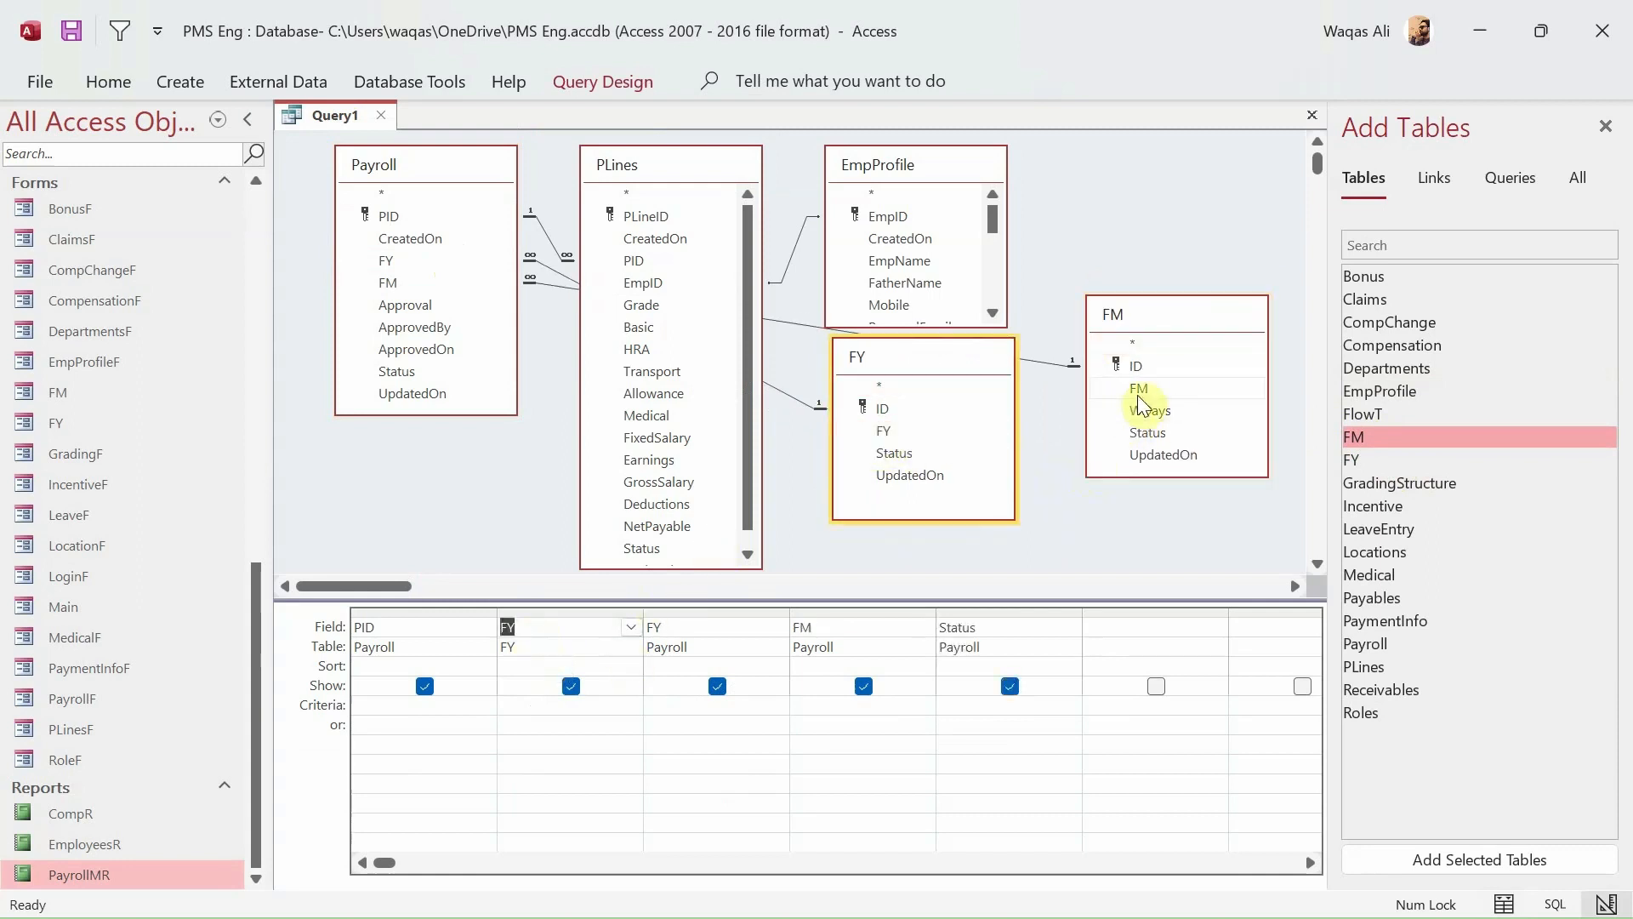
pyautogui.moveTo(1141, 388); pyautogui.dragTo(718, 646)
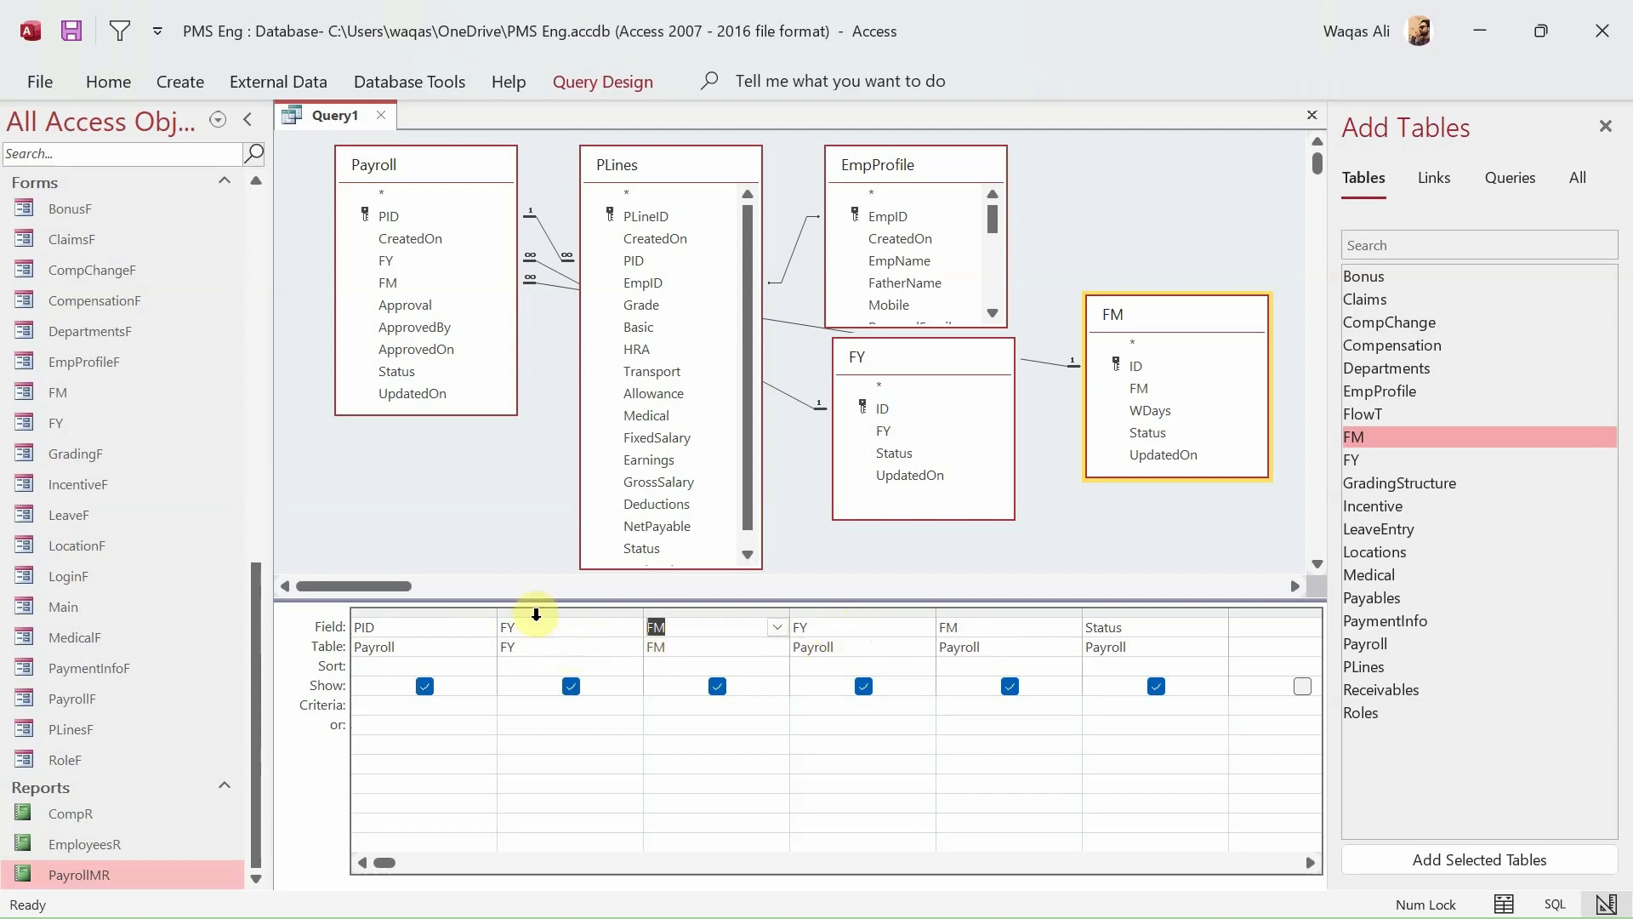
pyautogui.click(538, 610)
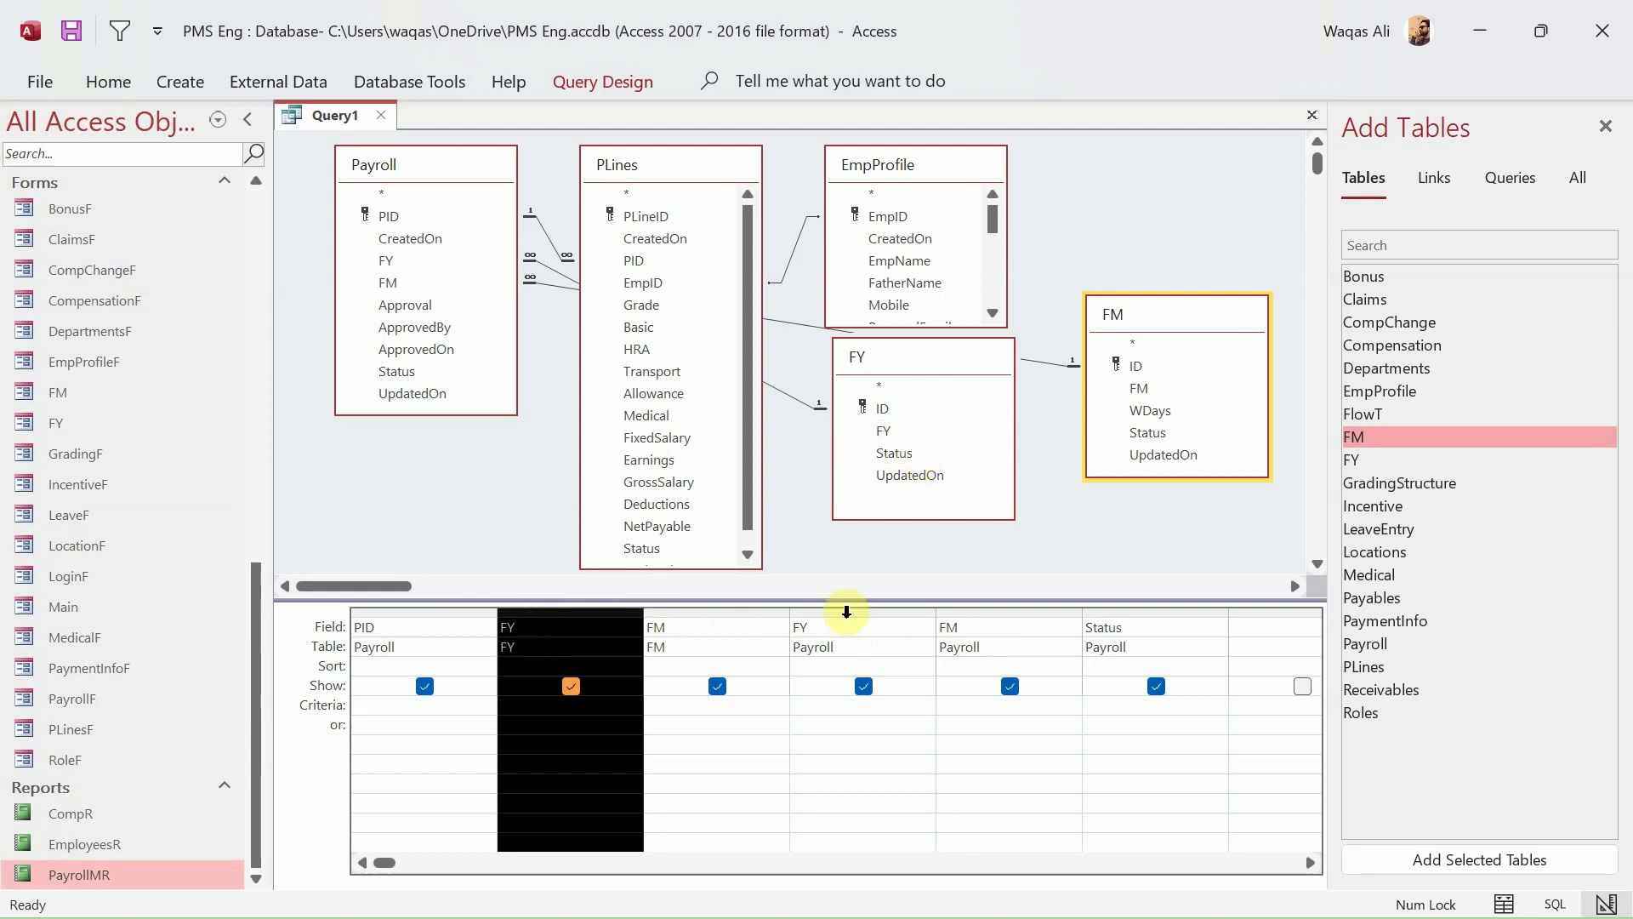
pyautogui.click(846, 612)
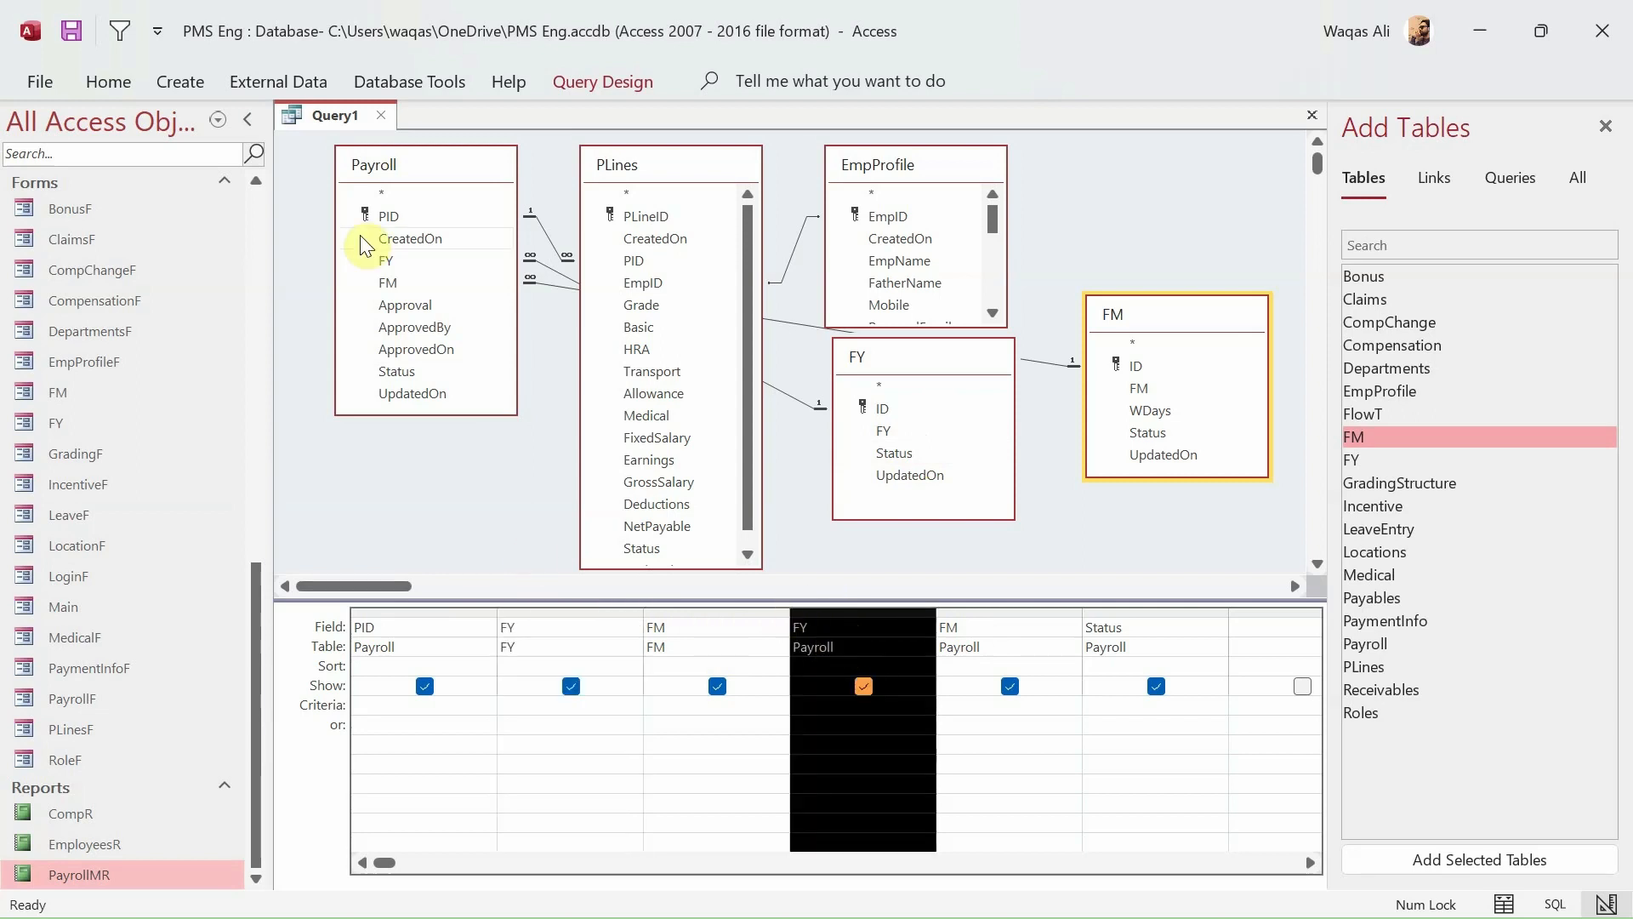
# - Display the query results and compare the FY.FY and FM.FM columns with Payroll.FY and Payroll.FM
pyautogui.rightClick(497, 460)
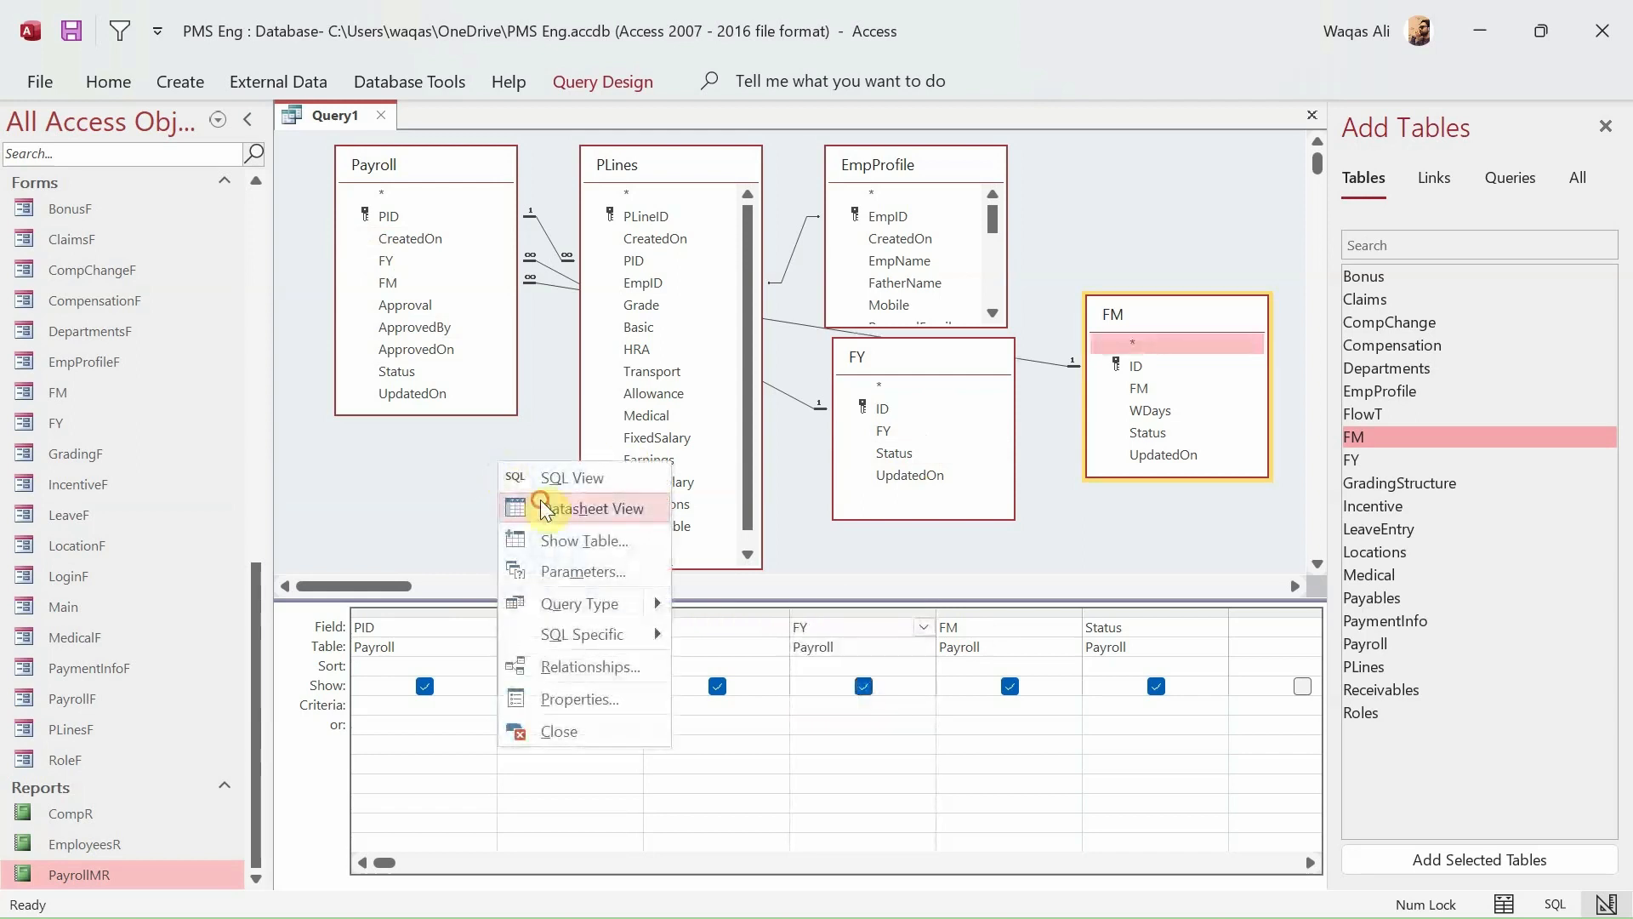
pyautogui.click(543, 508)
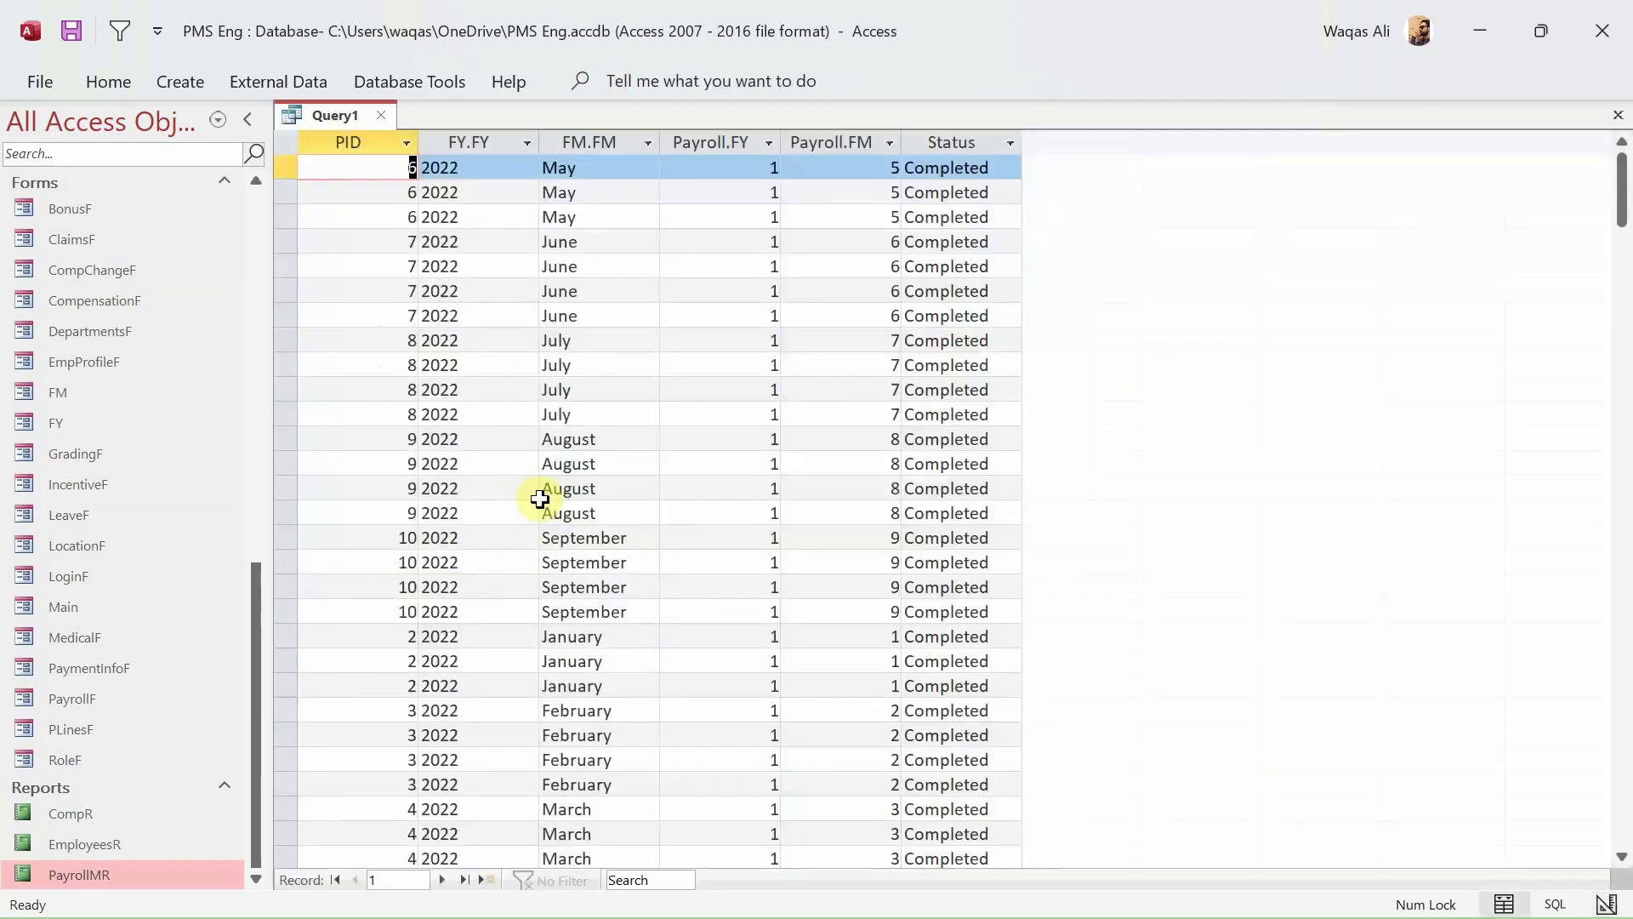
pyautogui.click(467, 171)
pyautogui.click(569, 172)
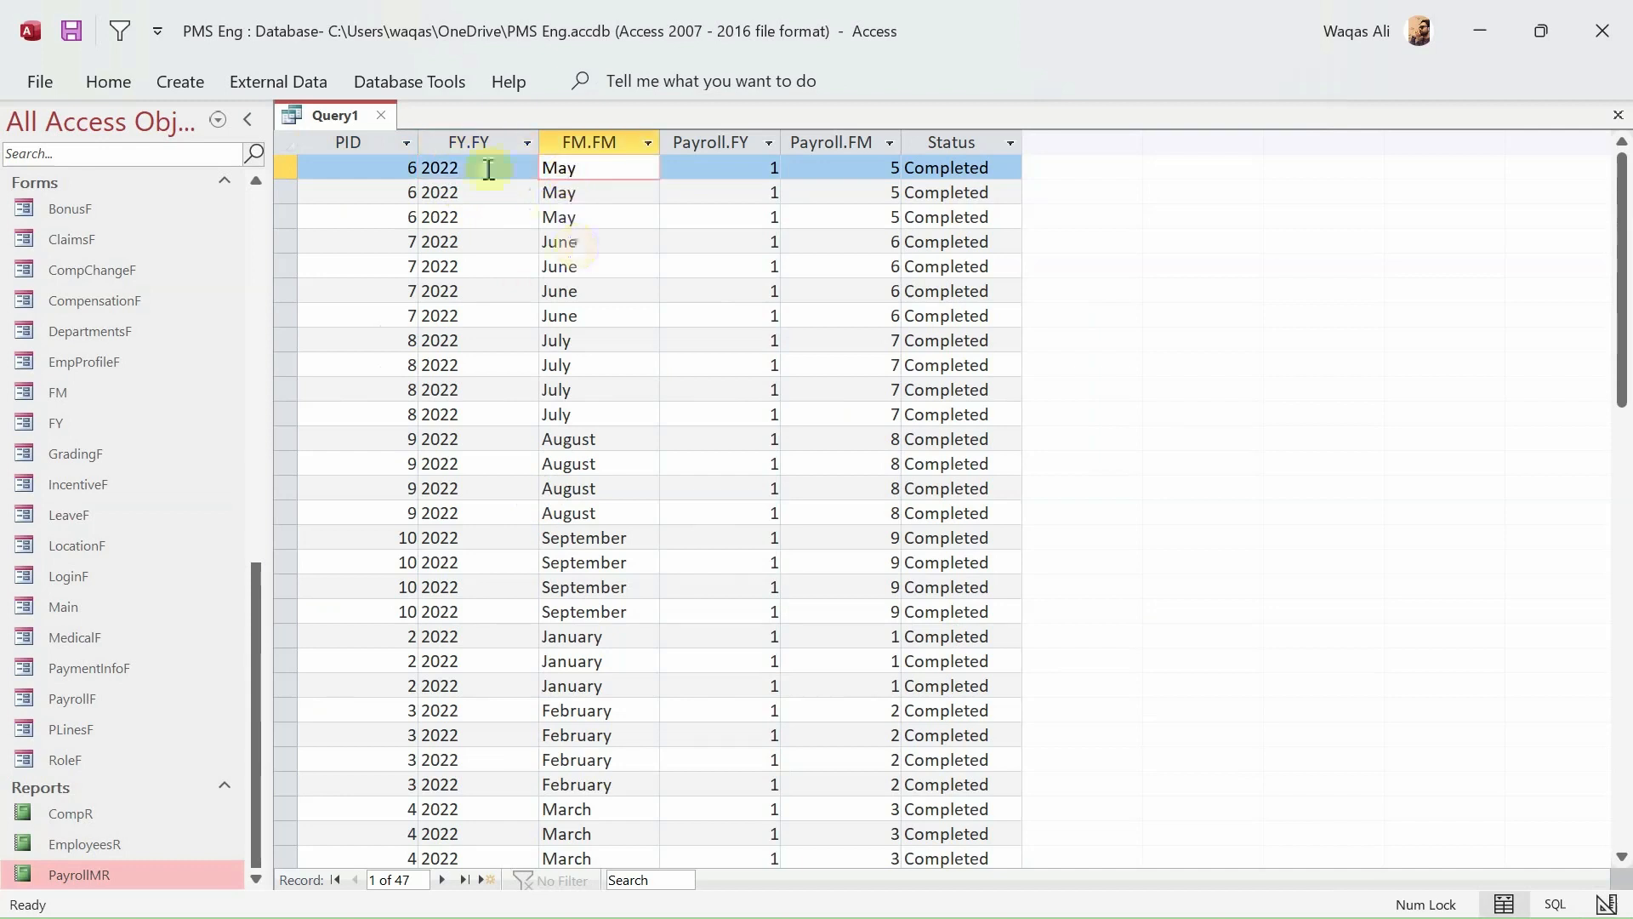
pyautogui.moveTo(462, 139); pyautogui.dragTo(814, 130)
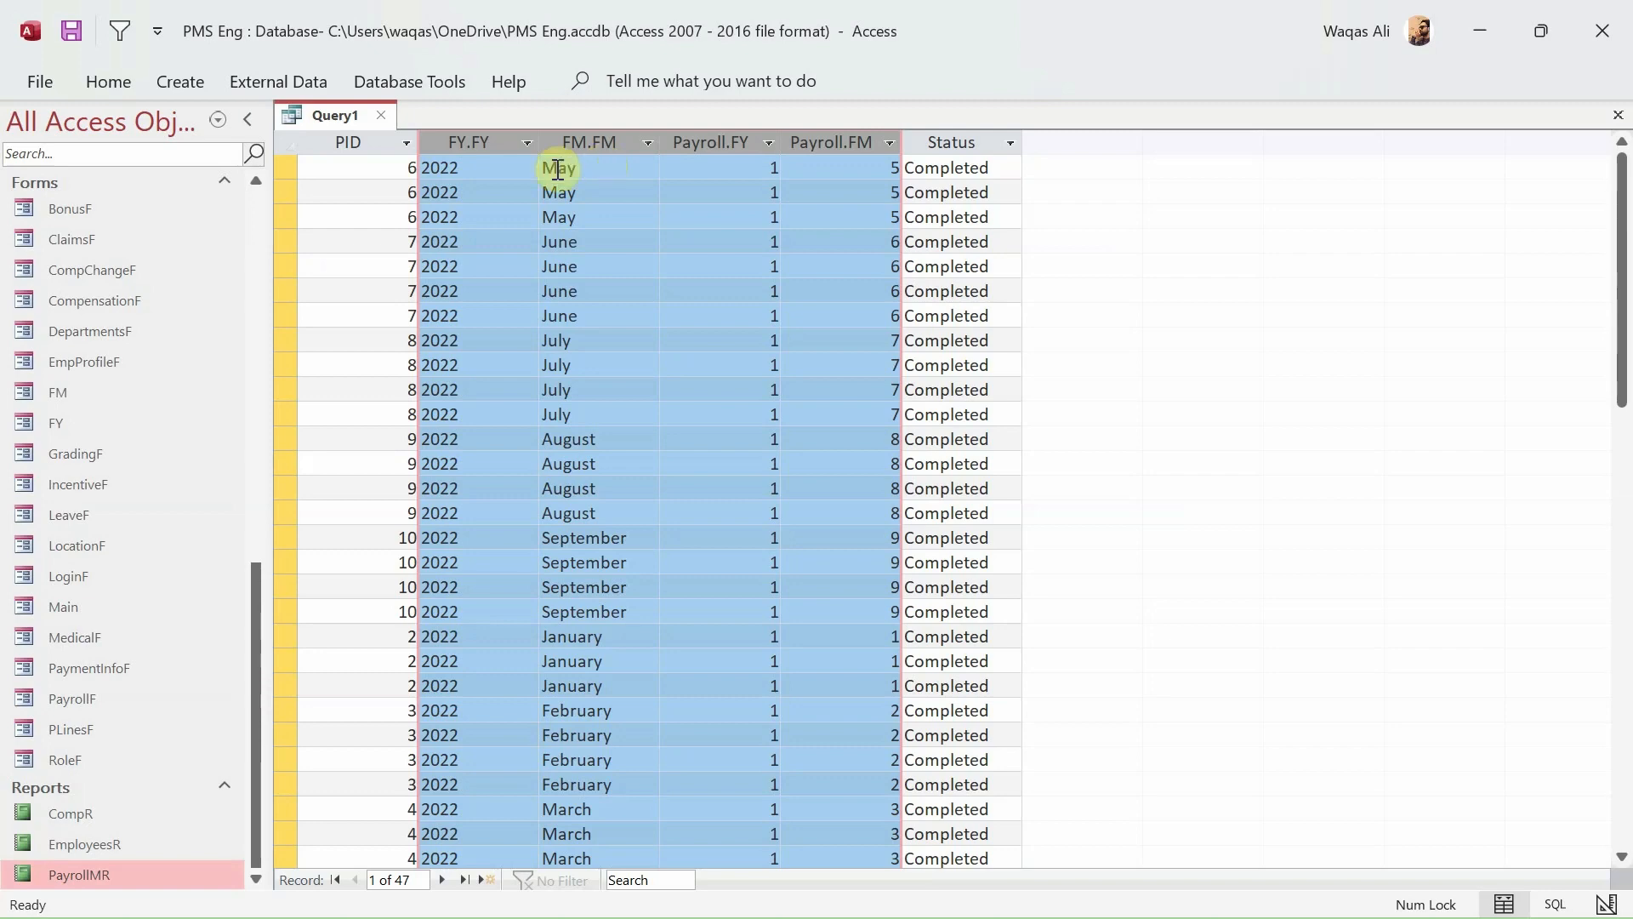
# - Look at the query design again and redisplay its results as a datasheet
pyautogui.rightClick(347, 121)
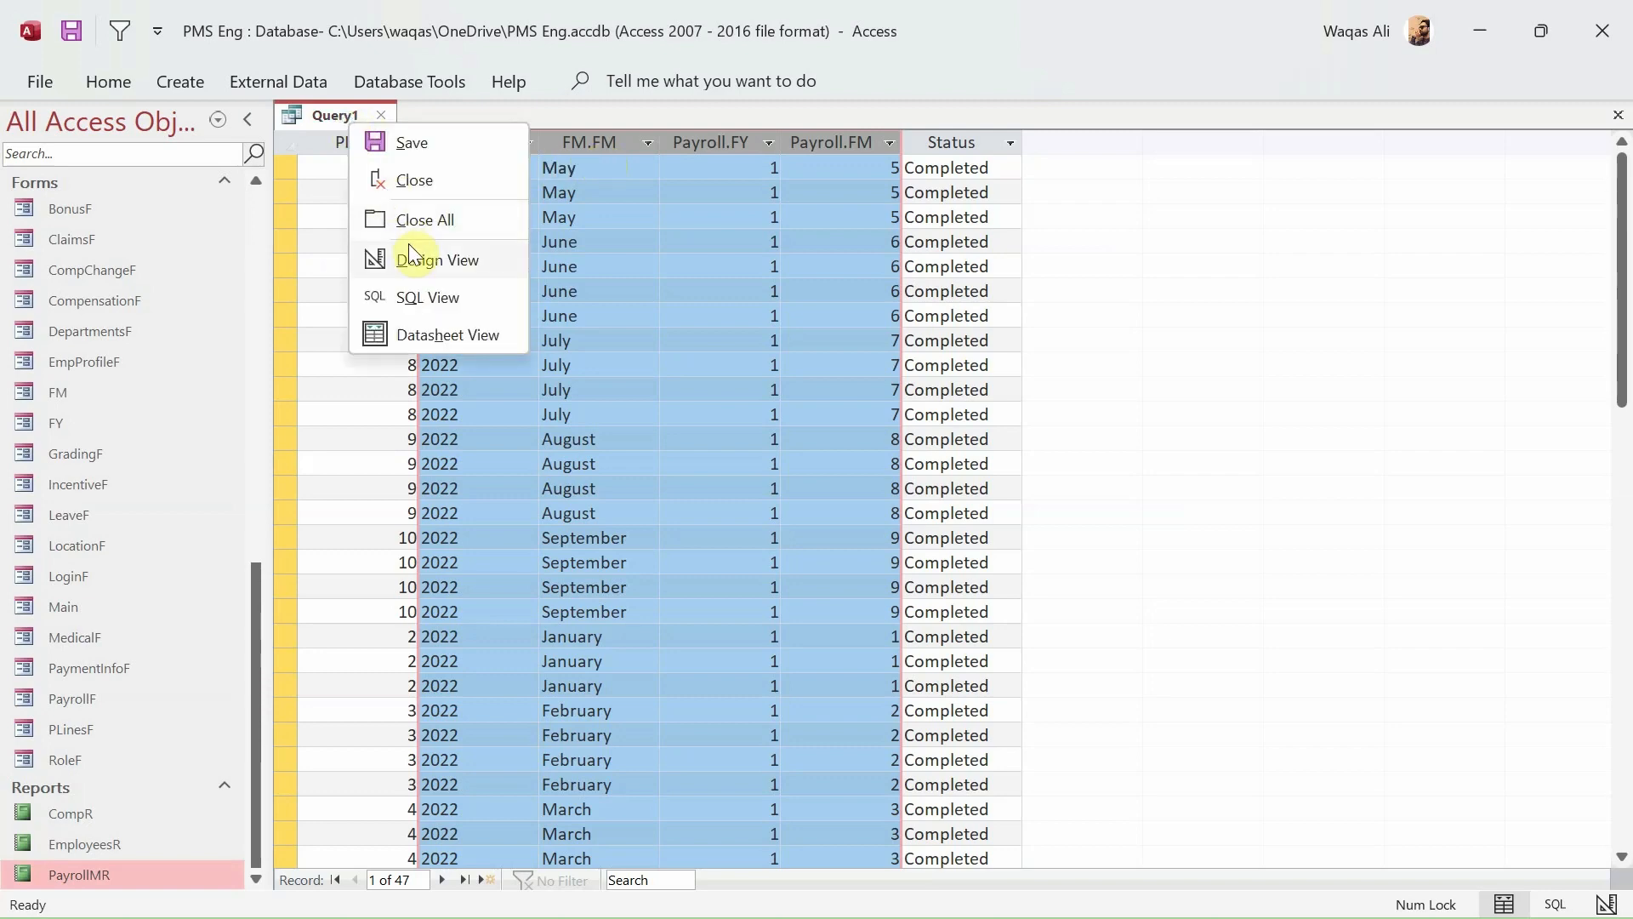
pyautogui.click(410, 247)
pyautogui.rightClick(516, 512)
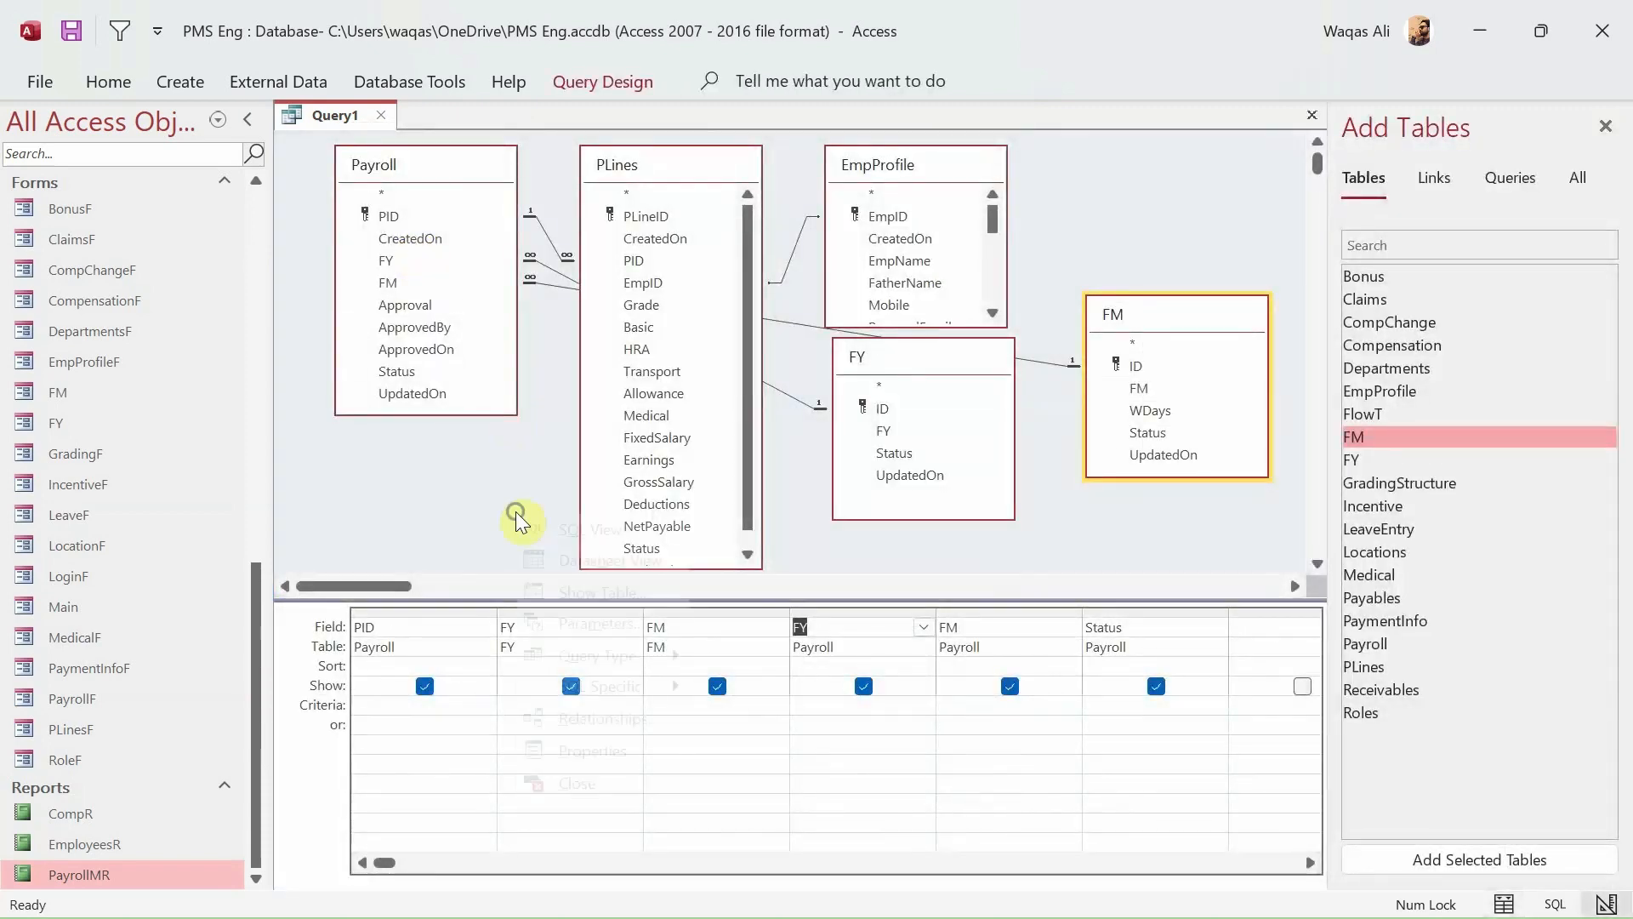
pyautogui.click(554, 560)
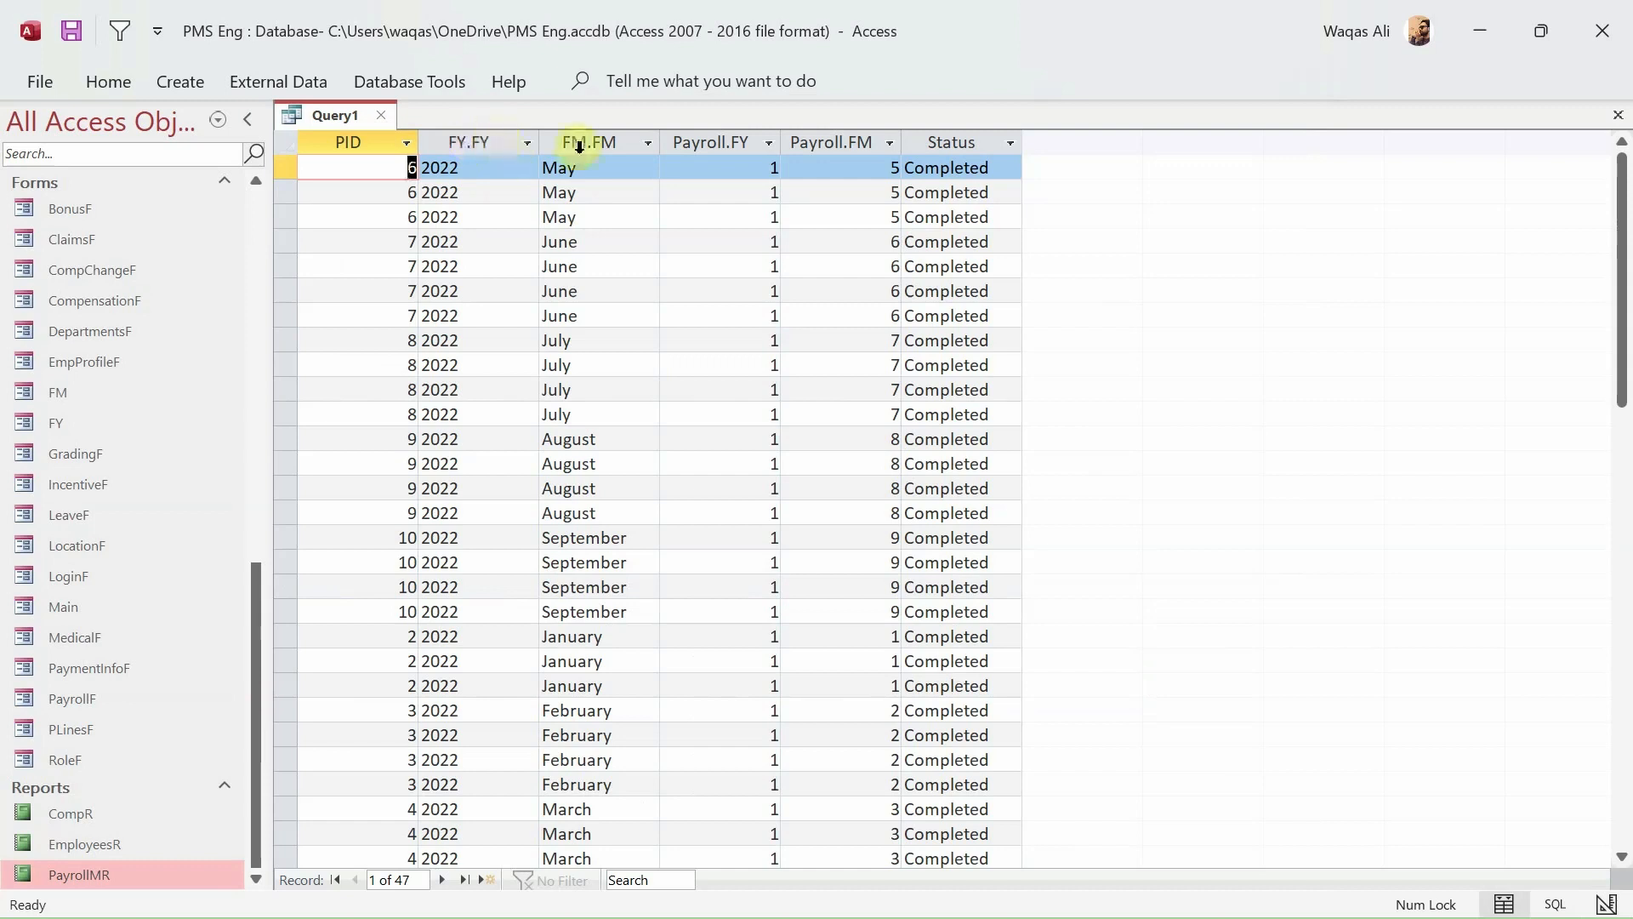
# - In the query design, give the FY table's FY field the alias Year and the FM table's FM field the alias Month
pyautogui.rightClick(338, 123)
pyautogui.click(460, 263)
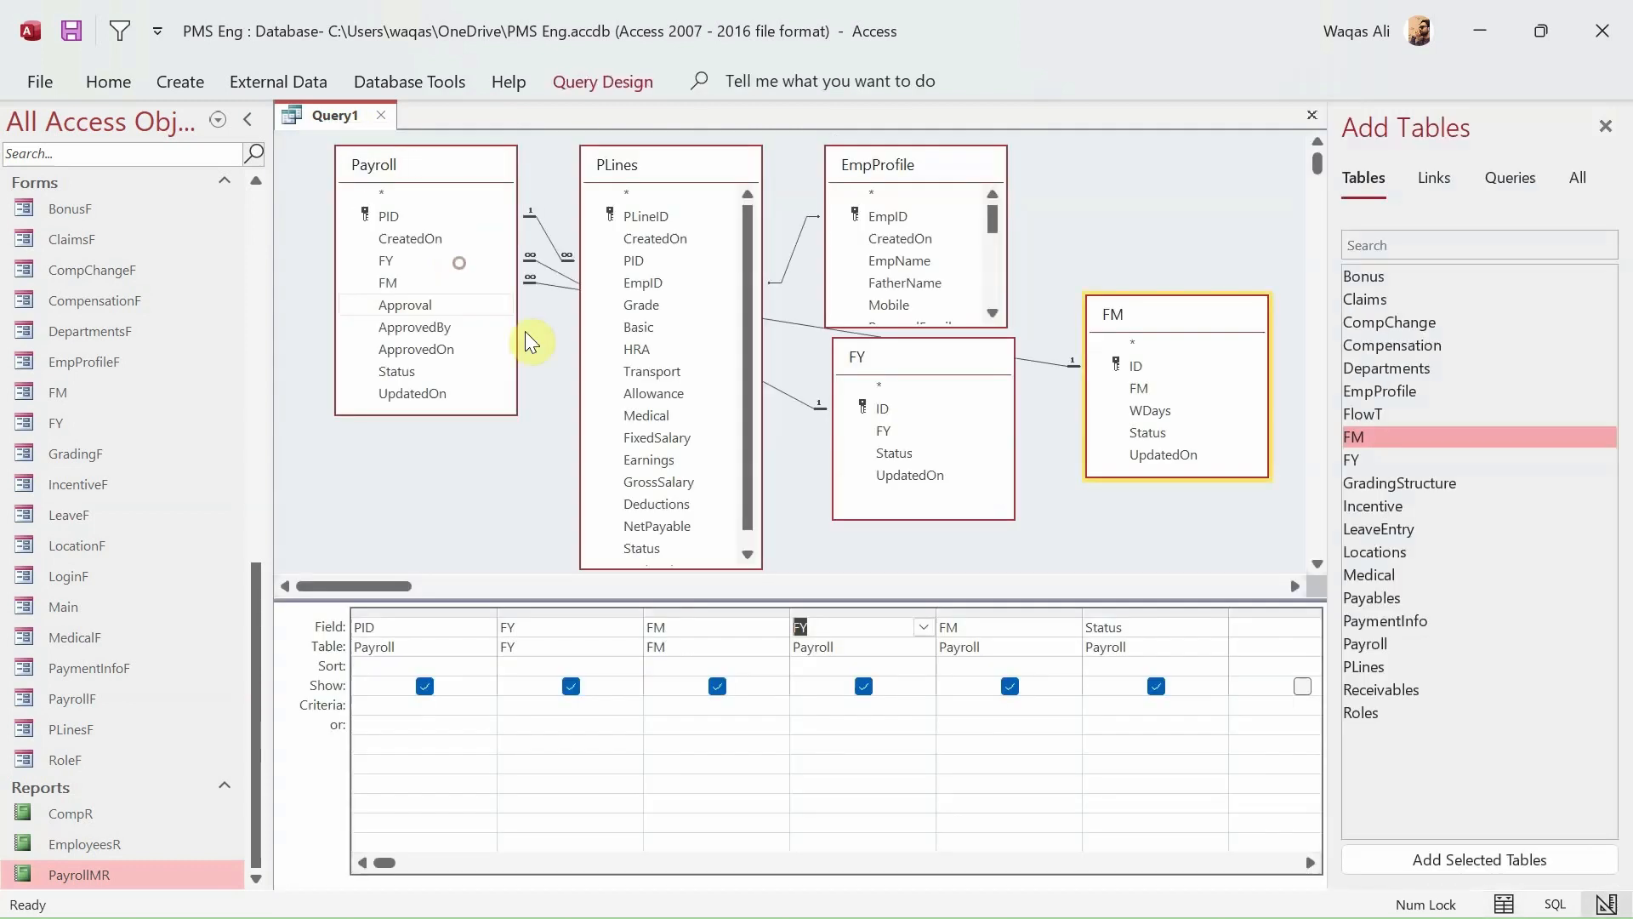
pyautogui.click(509, 633)
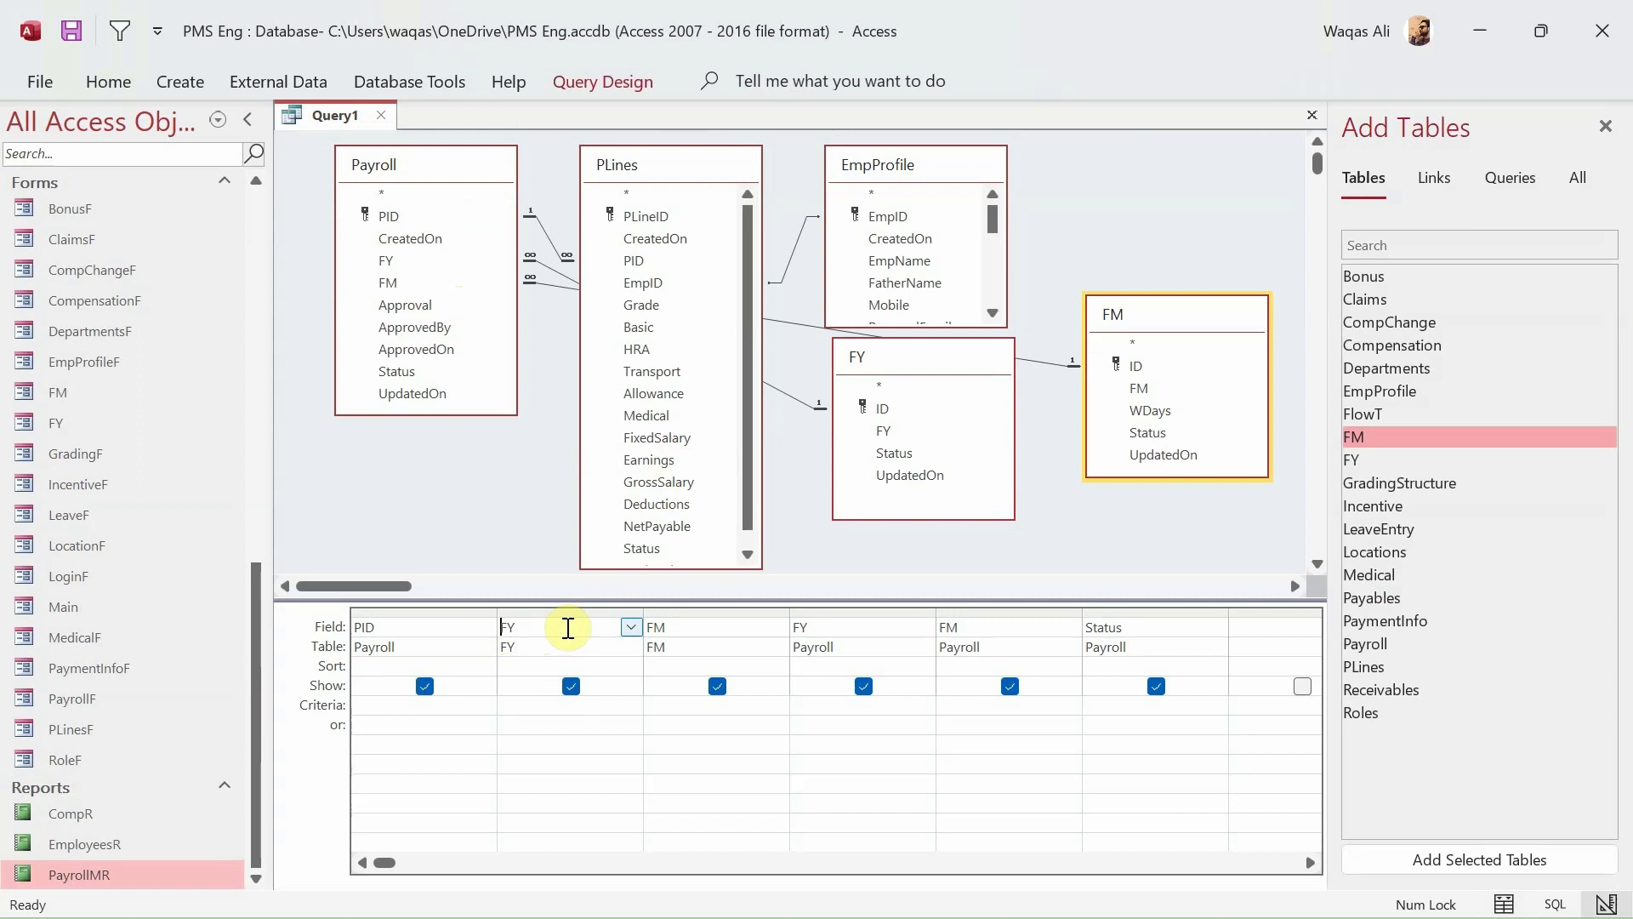
pyautogui.write('Yea')
pyautogui.write('r:')
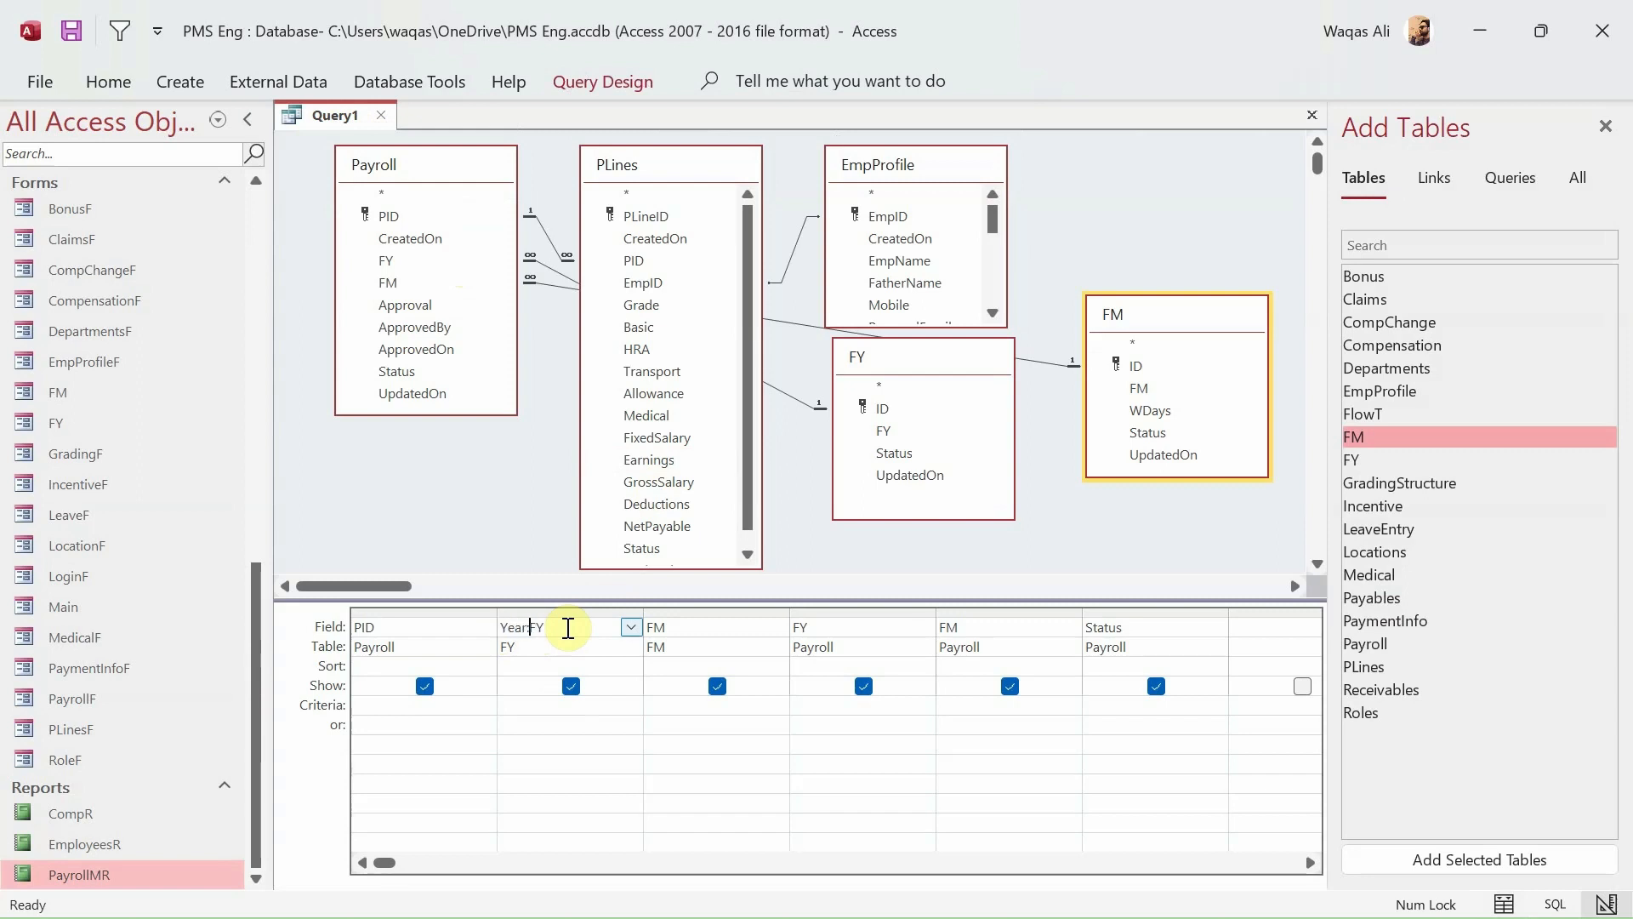
pyautogui.press('Tab')
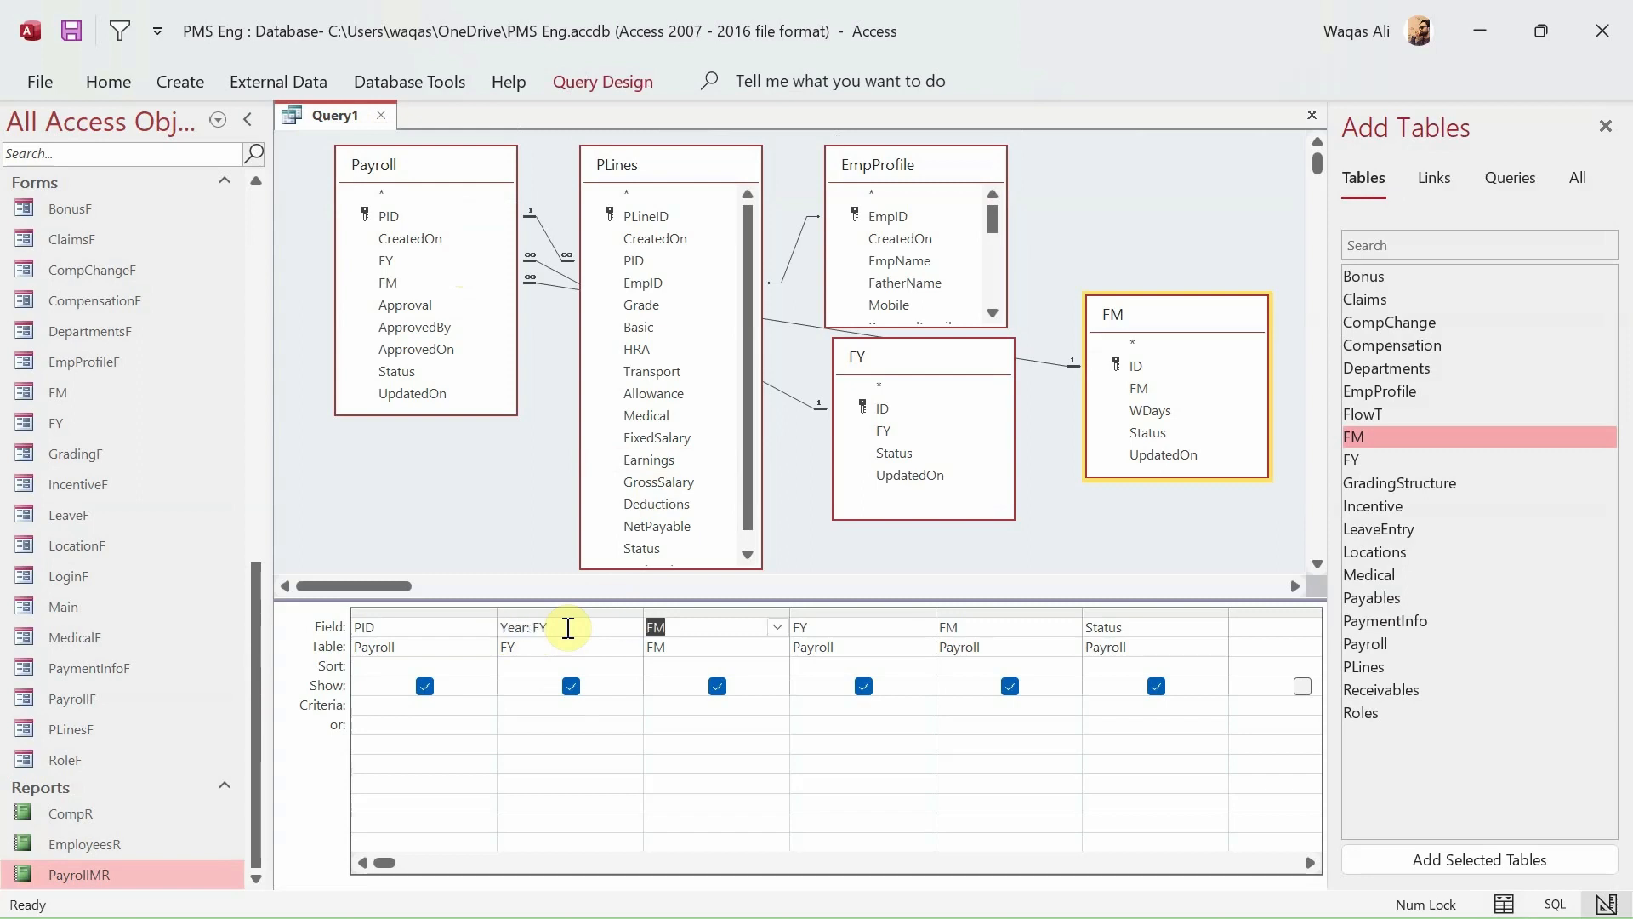
pyautogui.click(646, 629)
pyautogui.write('Month:')
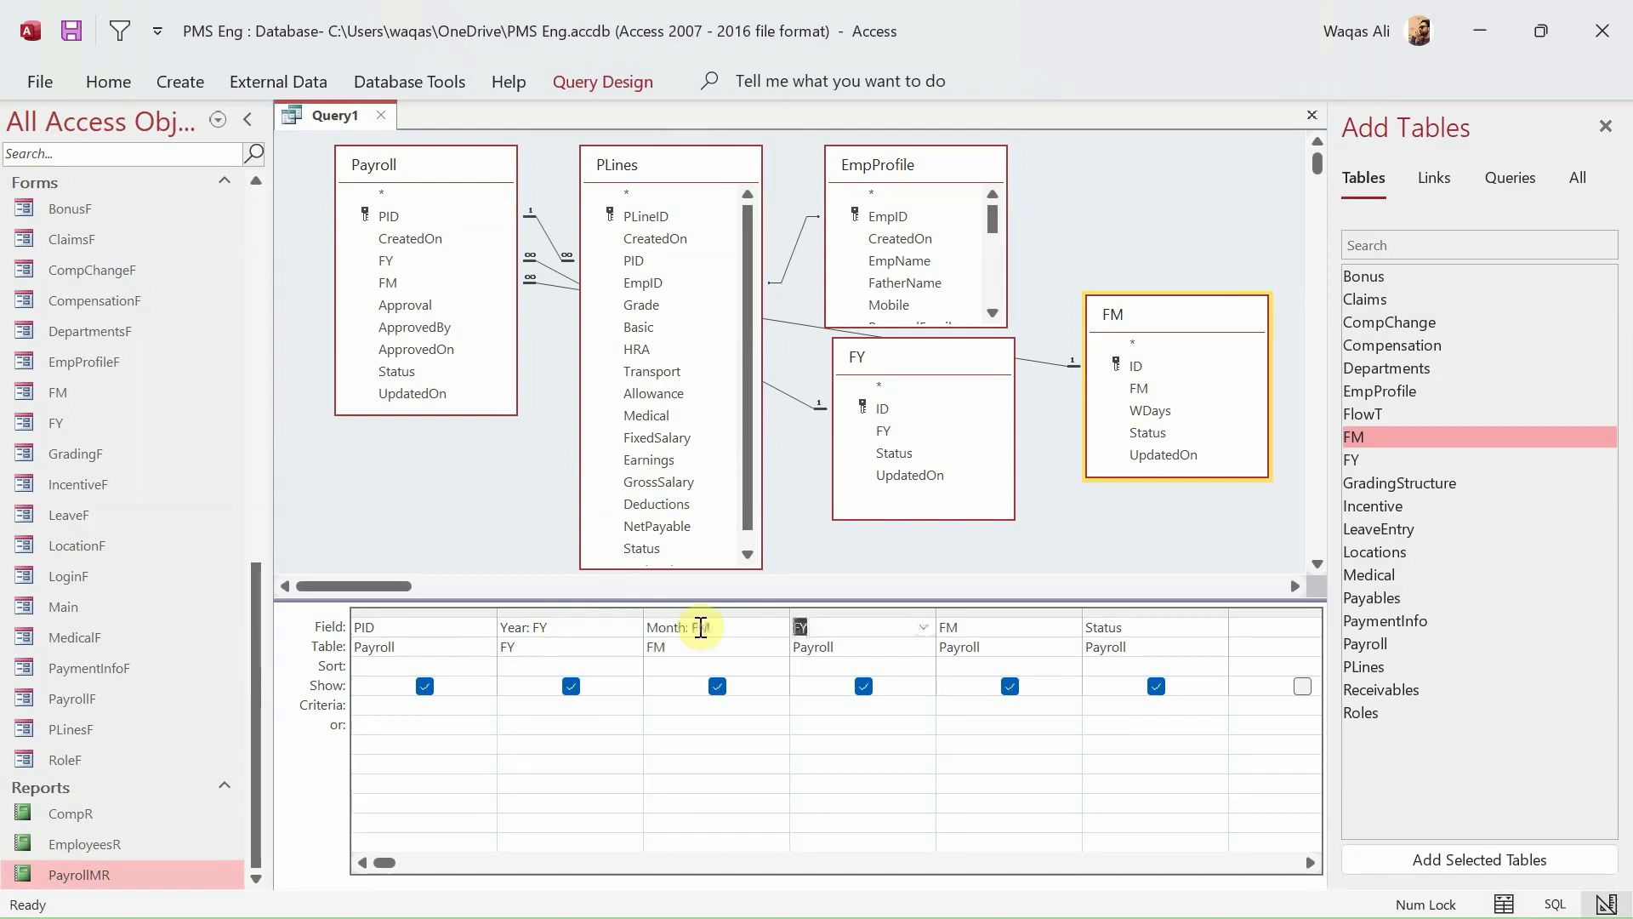
# - Display the query results and compare the Year and Month columns with the FY and FM columns
pyautogui.rightClick(504, 493)
pyautogui.click(537, 543)
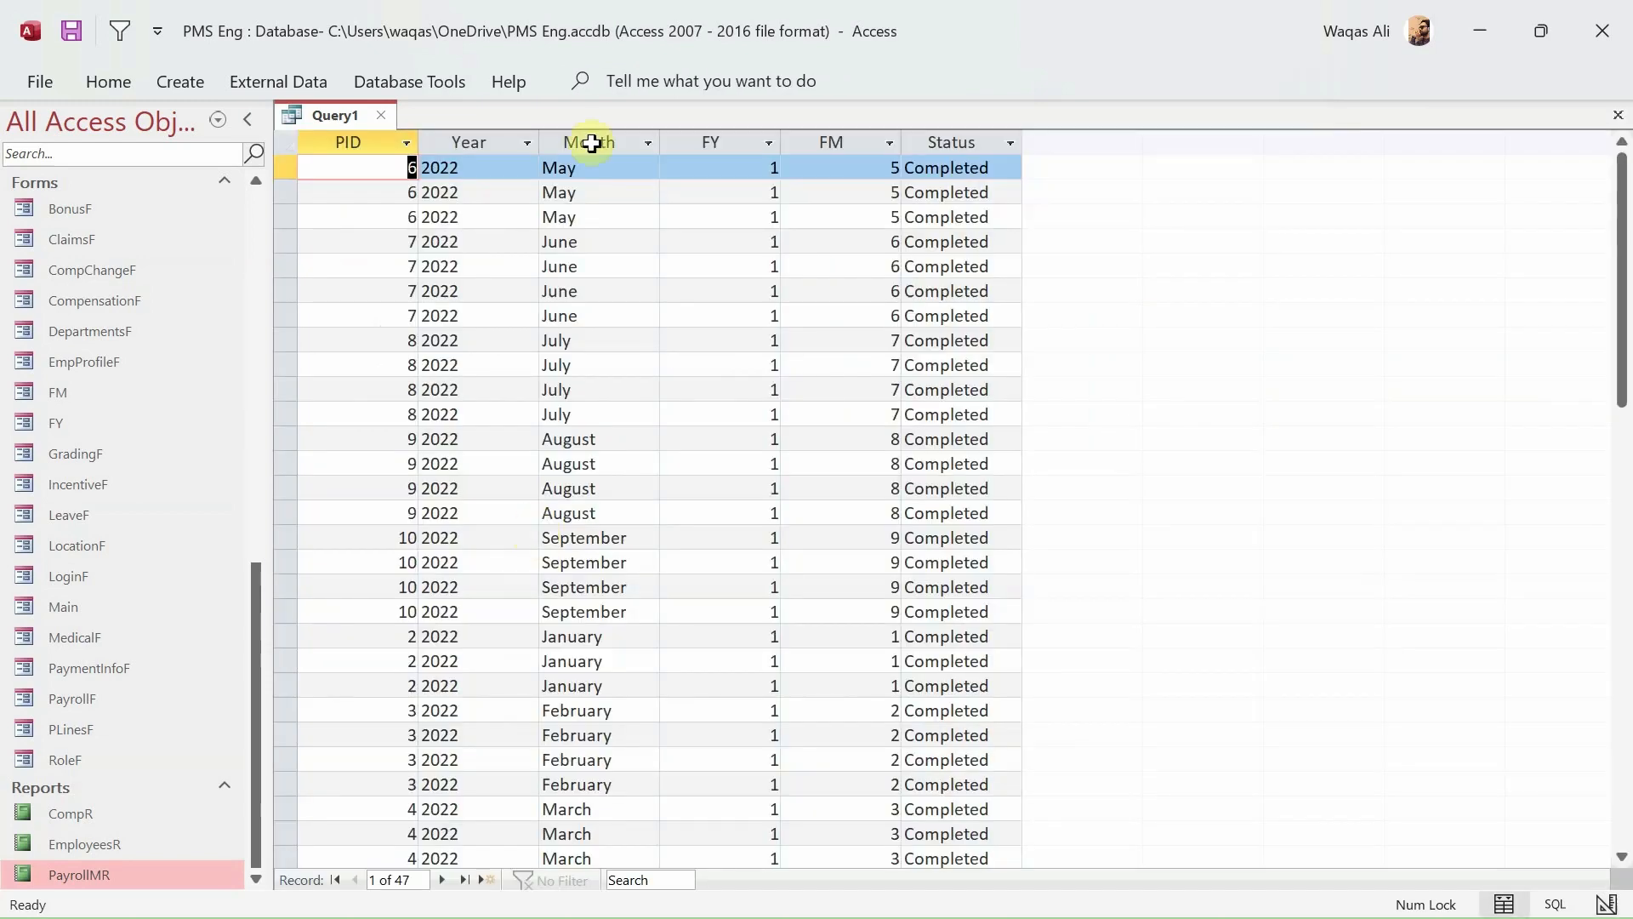
pyautogui.click(465, 144)
pyautogui.click(568, 144)
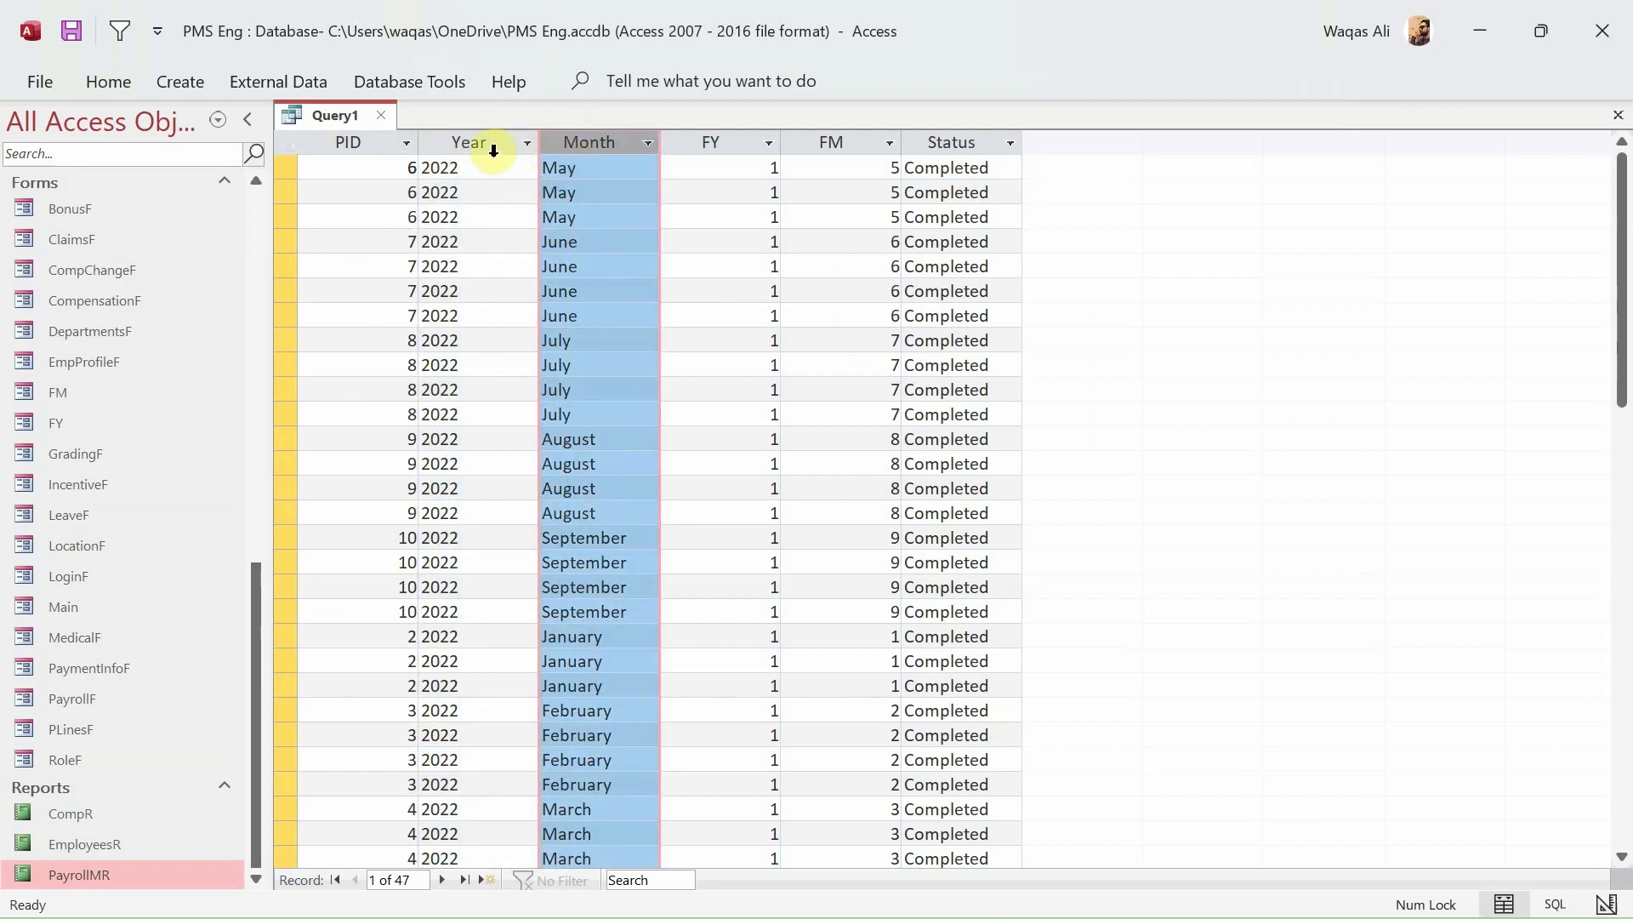
pyautogui.moveTo(493, 151); pyautogui.dragTo(583, 136)
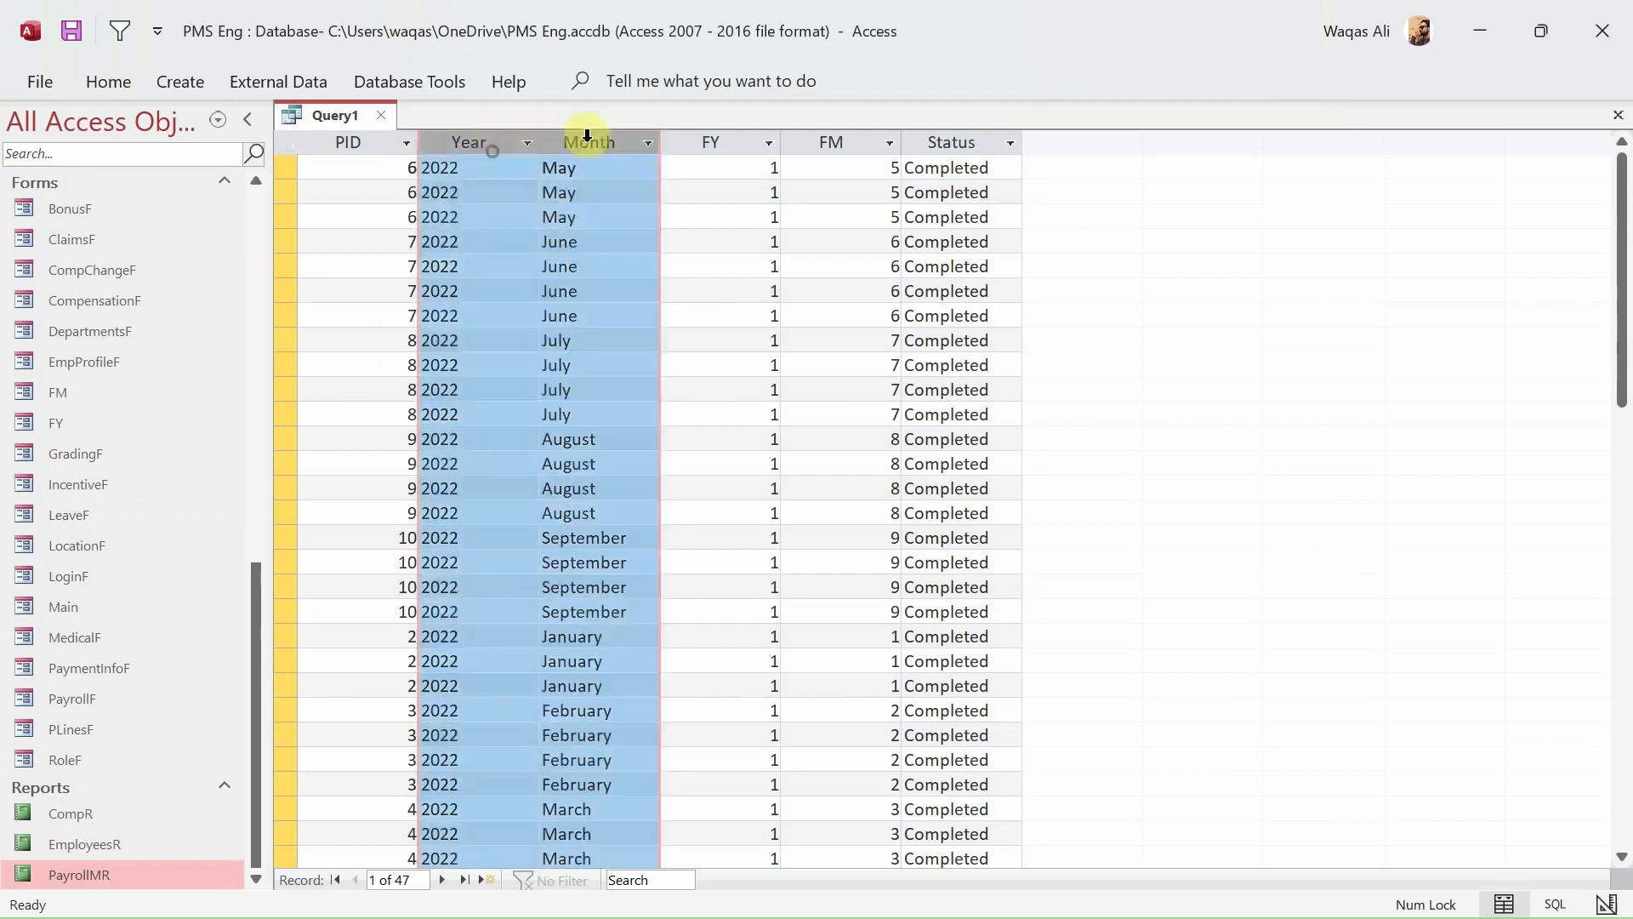
pyautogui.click(714, 143)
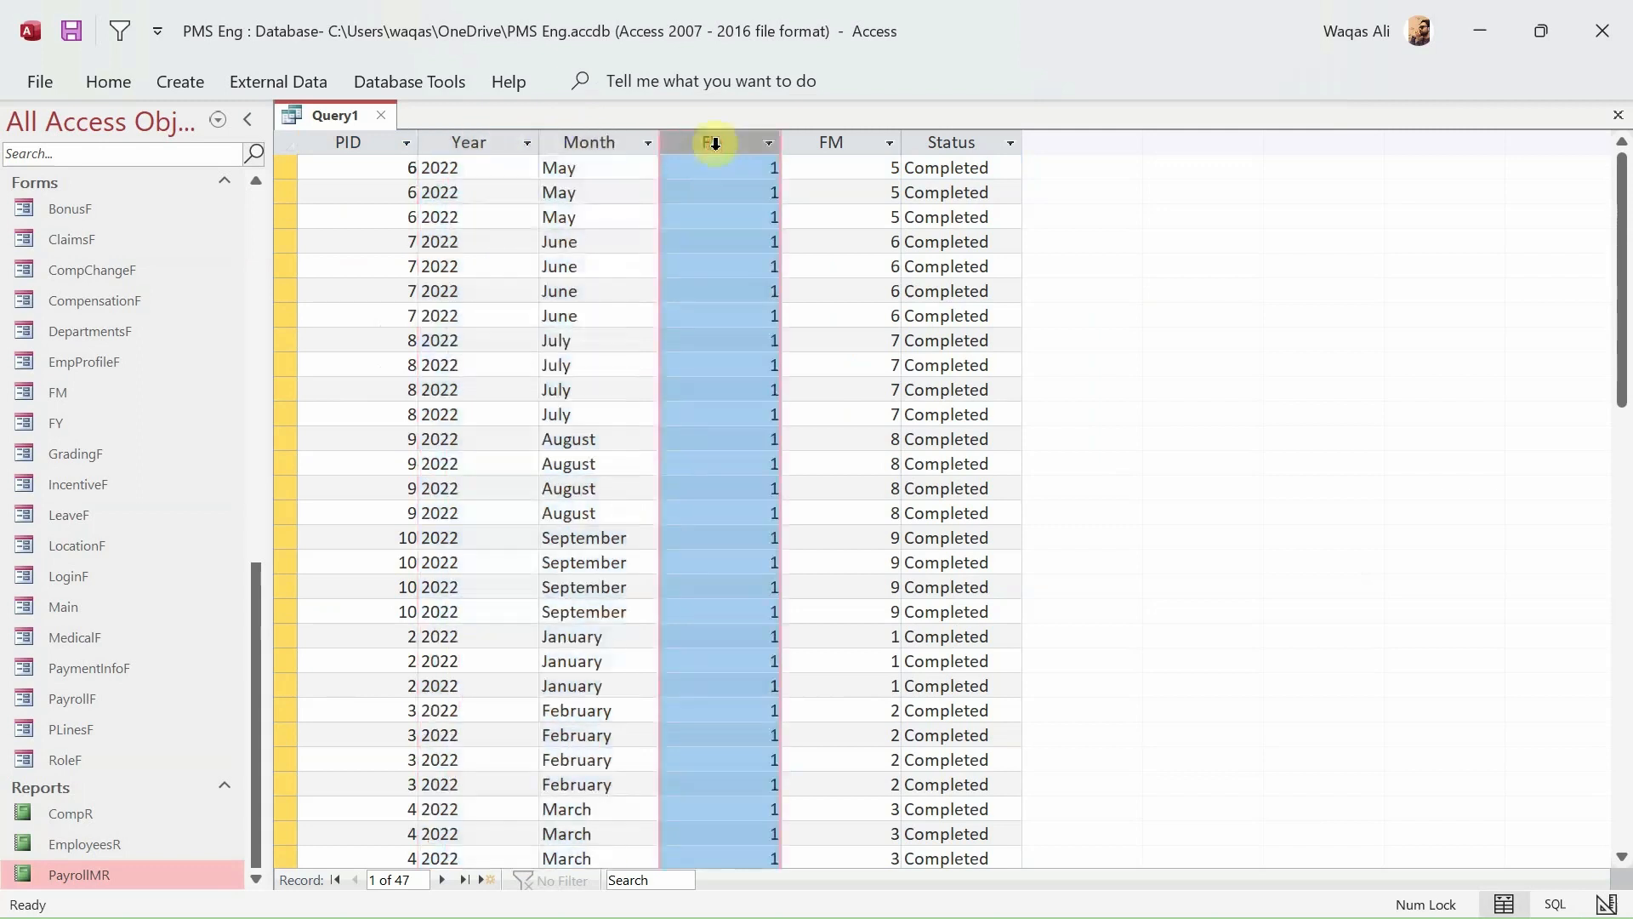
pyautogui.click(835, 142)
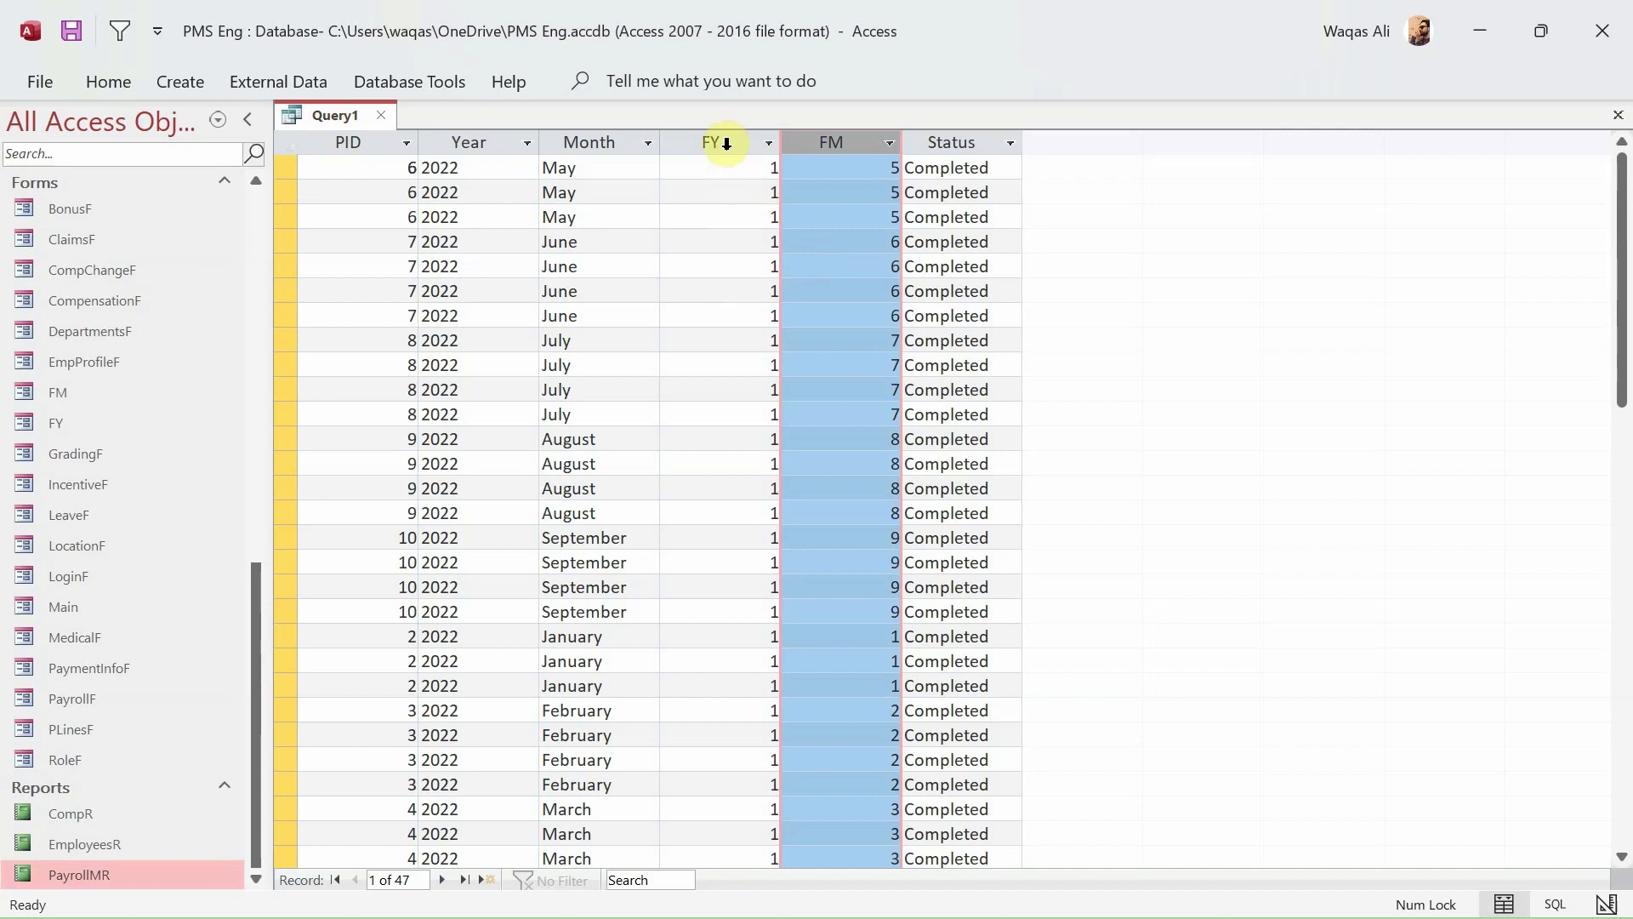
# - Move the Payroll table's FY and FM columns after Status, both in the datasheet and in the query design grid
pyautogui.moveTo(725, 143); pyautogui.dragTo(835, 146)
pyautogui.moveTo(684, 152); pyautogui.dragTo(1043, 160)
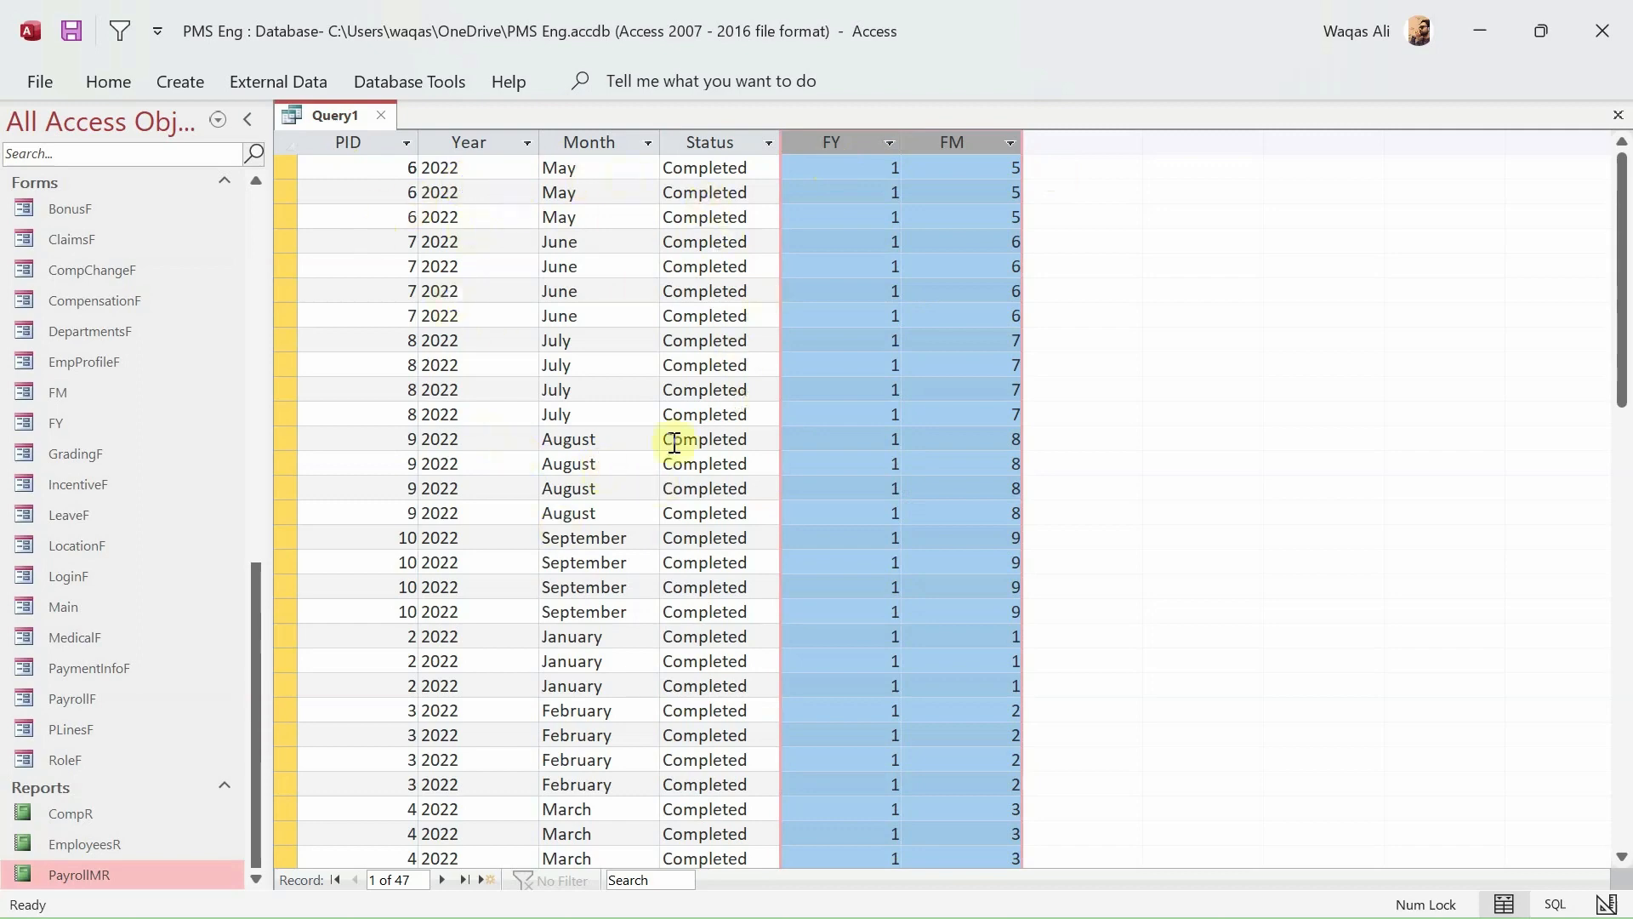
pyautogui.rightClick(333, 124)
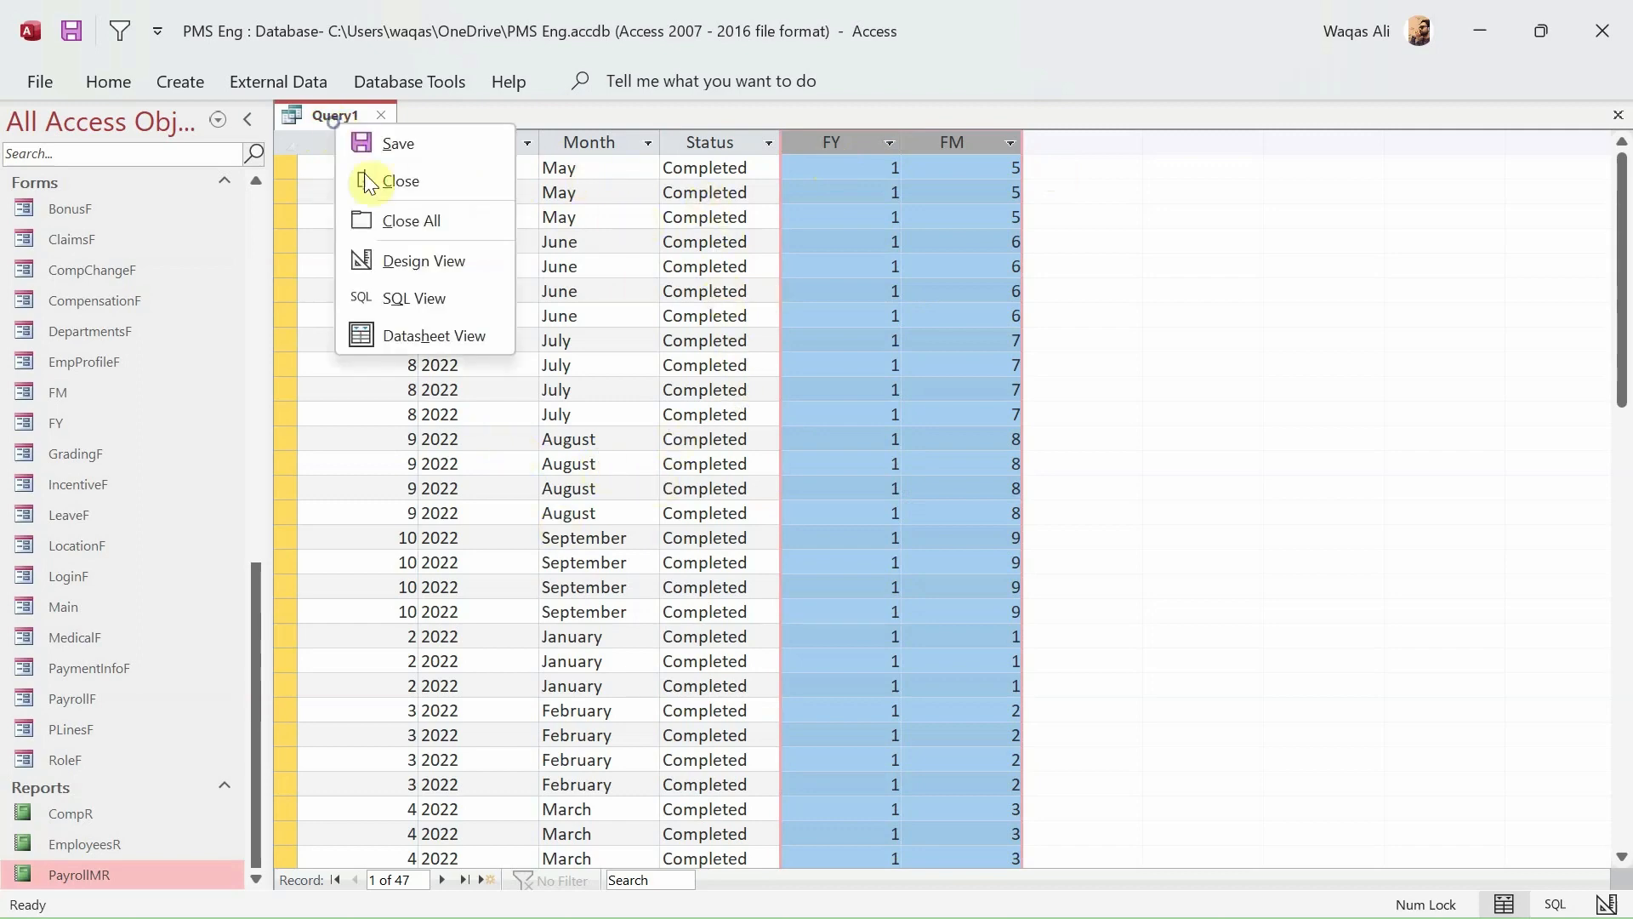
pyautogui.click(428, 253)
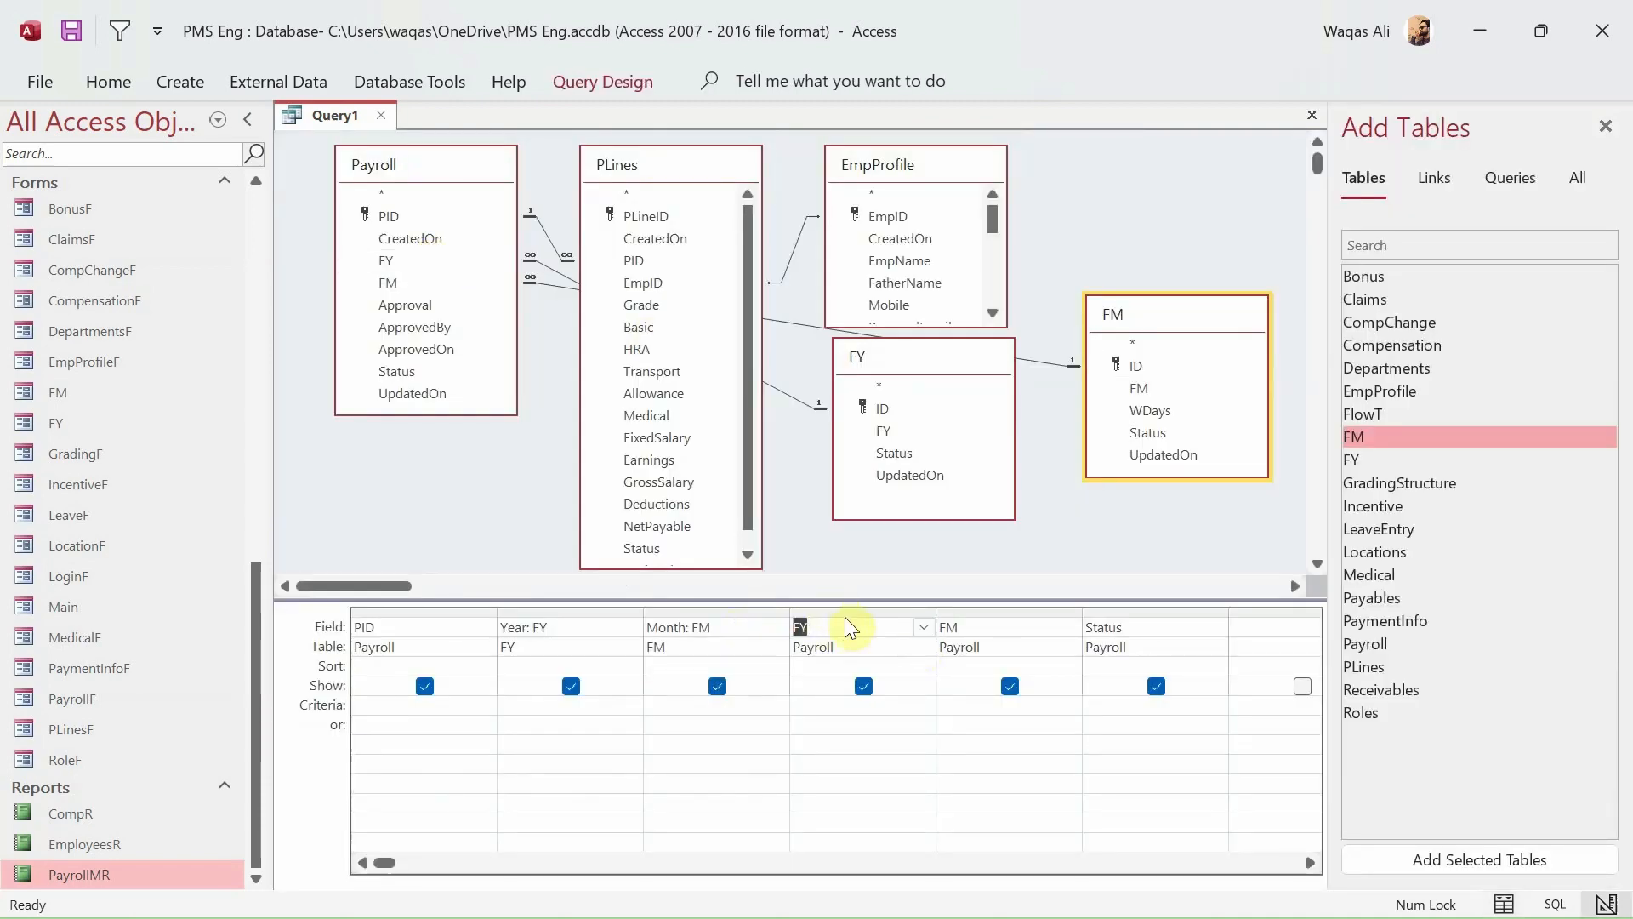
pyautogui.moveTo(996, 613); pyautogui.dragTo(1293, 629)
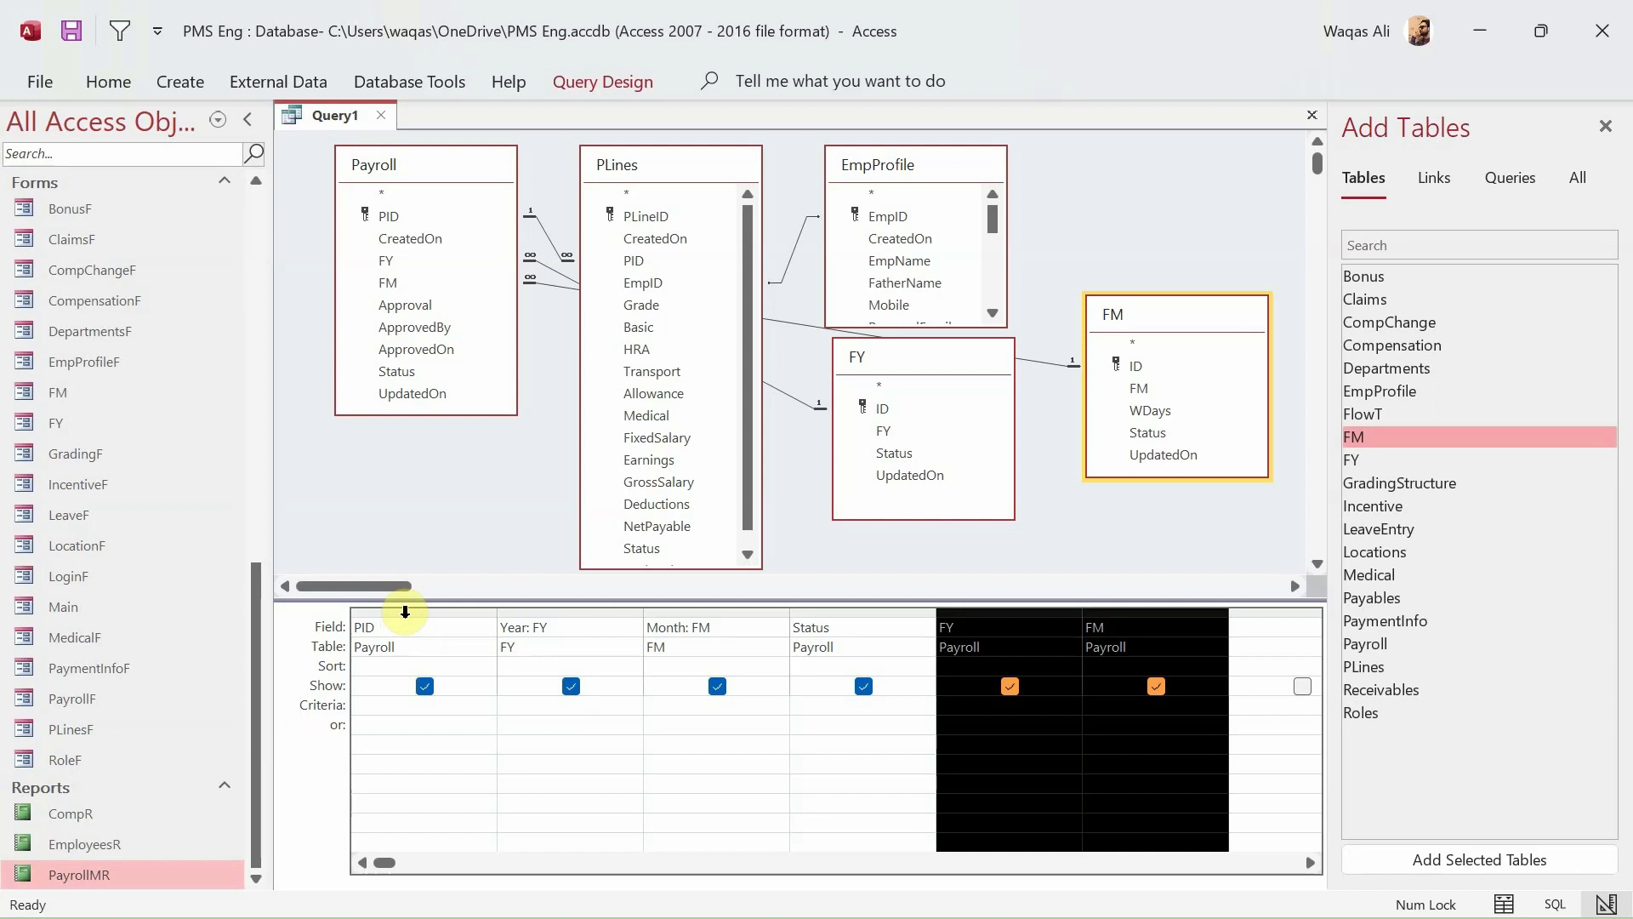
# - Insert EmpID from PLines and EmpName from EmpProfile between Month and Status in the query grid, and collapse EmpProfile's Image field
pyautogui.moveTo(636, 283); pyautogui.dragTo(812, 633)
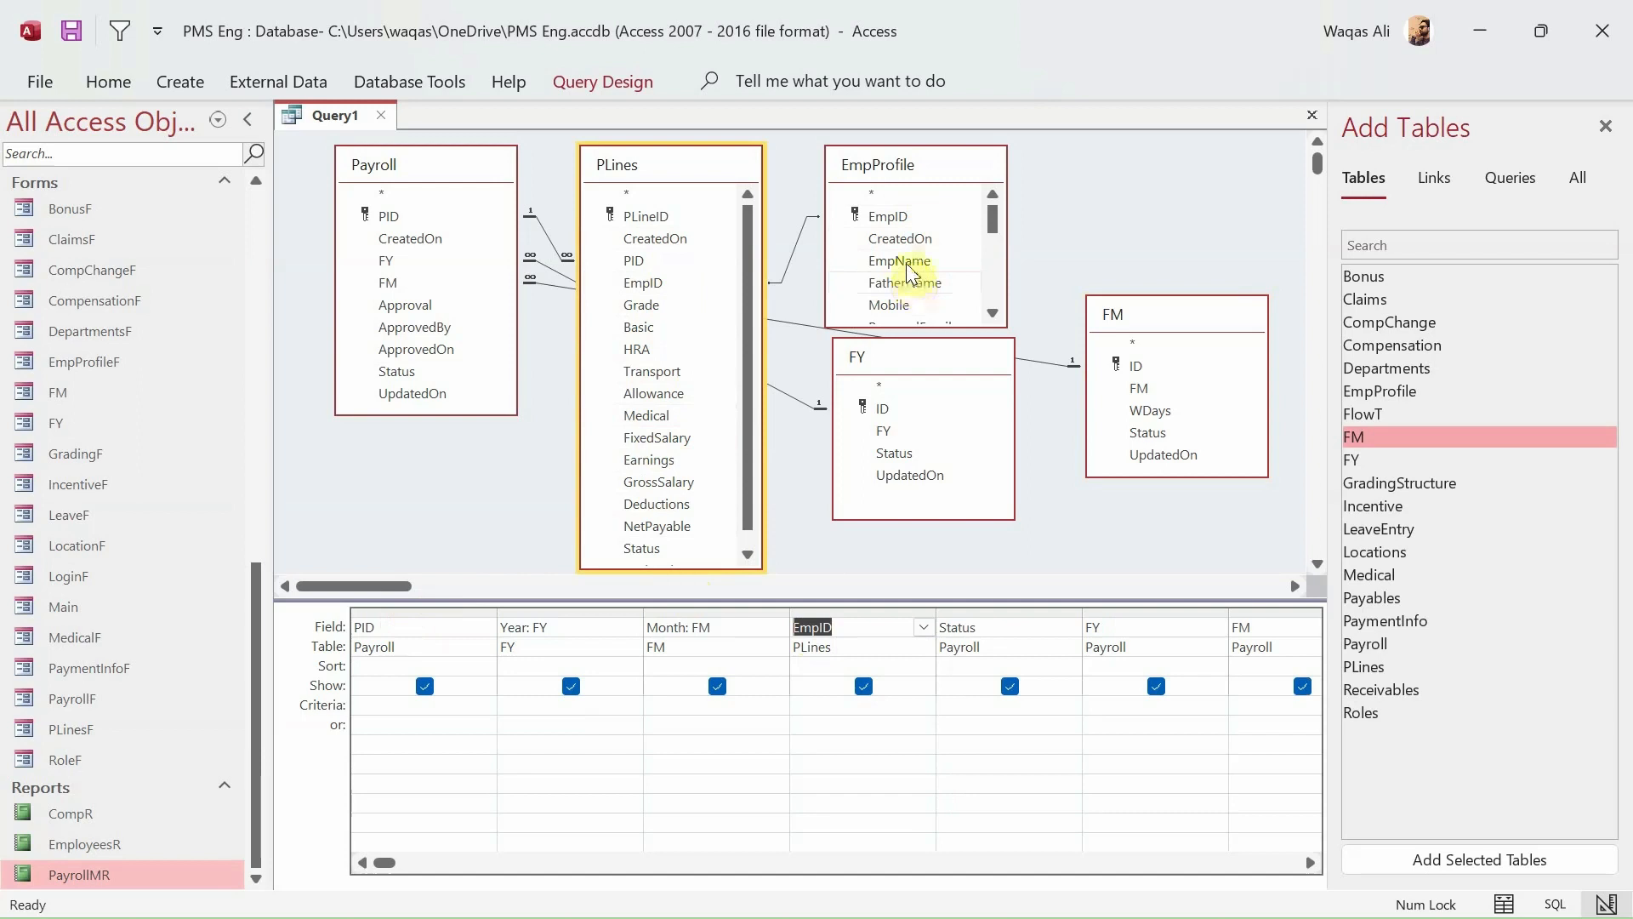
pyautogui.moveTo(897, 259); pyautogui.dragTo(969, 633)
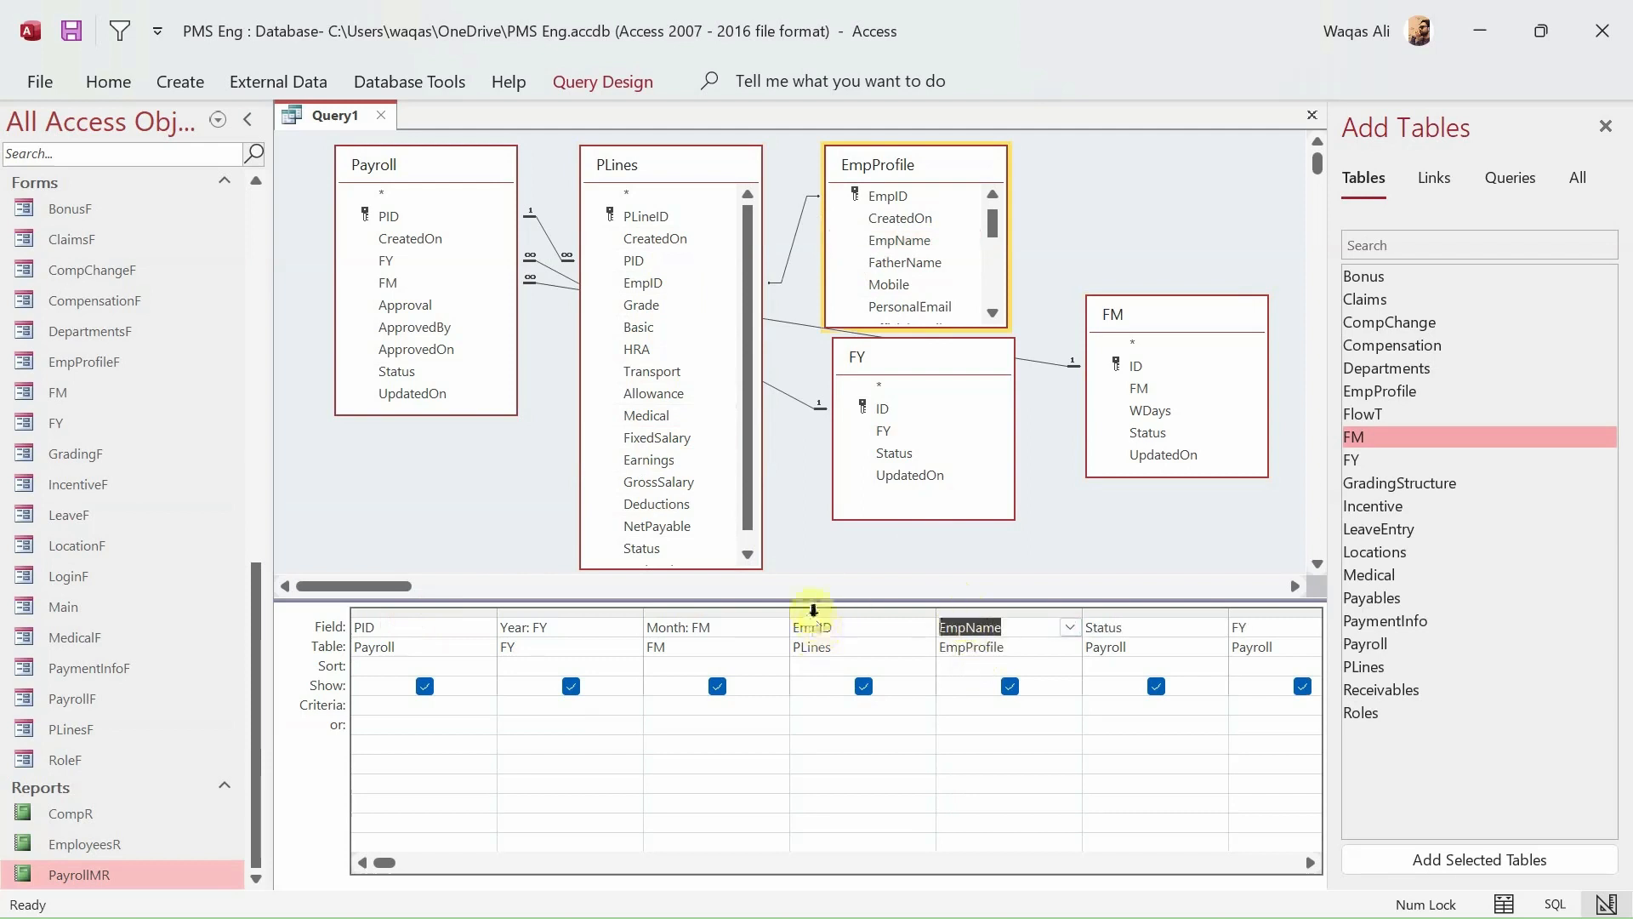
pyautogui.moveTo(991, 238); pyautogui.dragTo(991, 254)
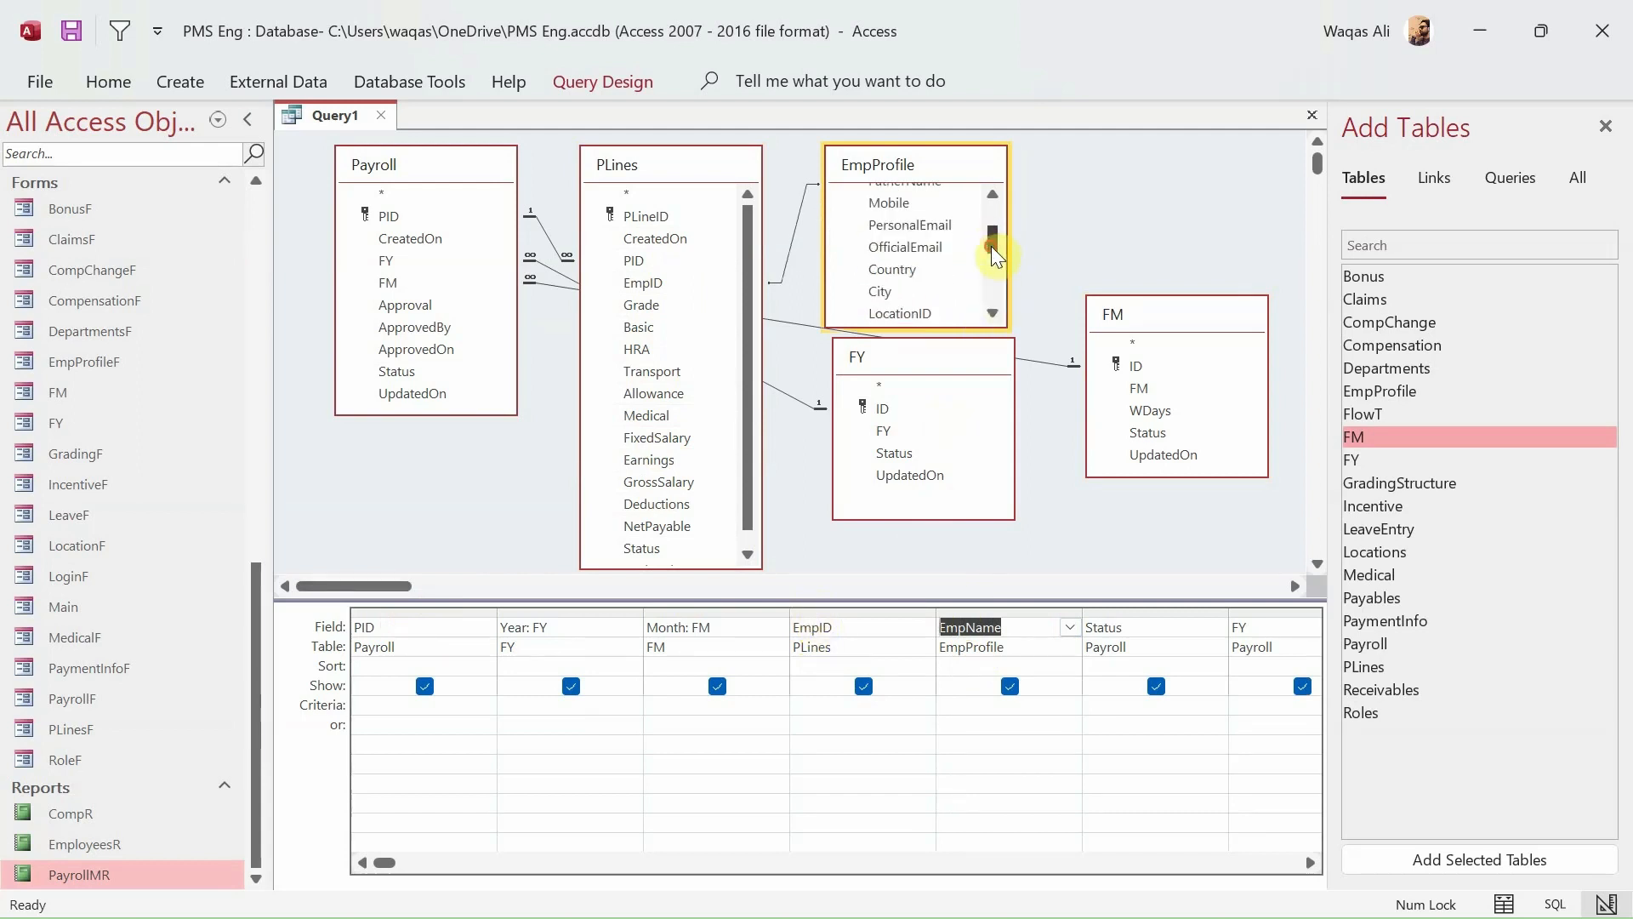
pyautogui.scroll(-2, 930, 281)
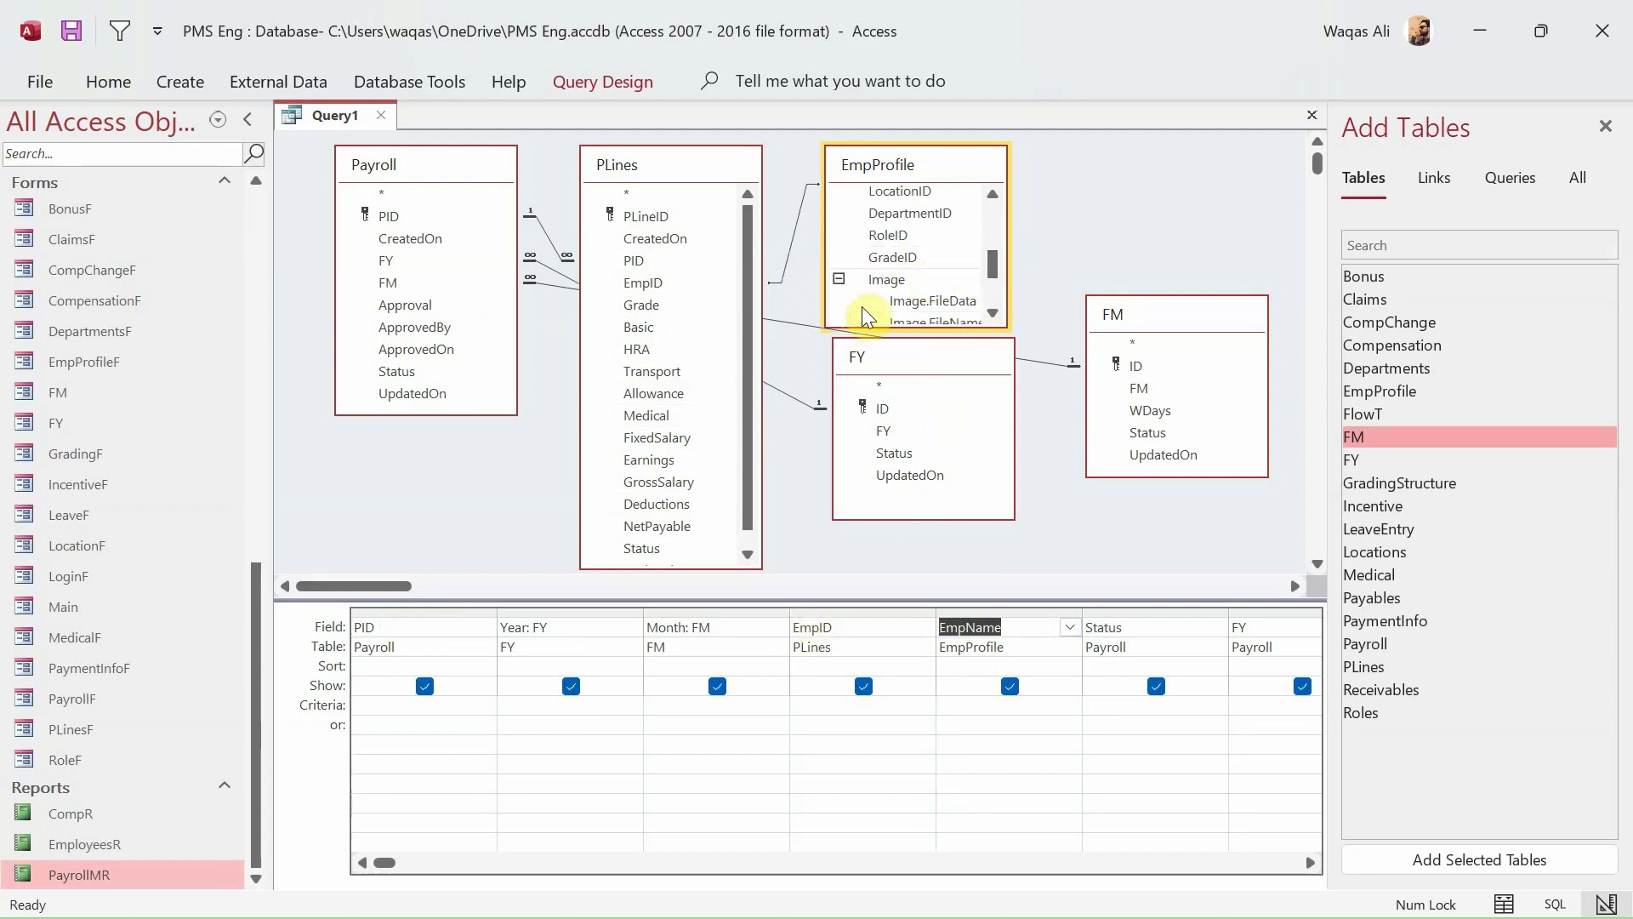
pyautogui.click(838, 279)
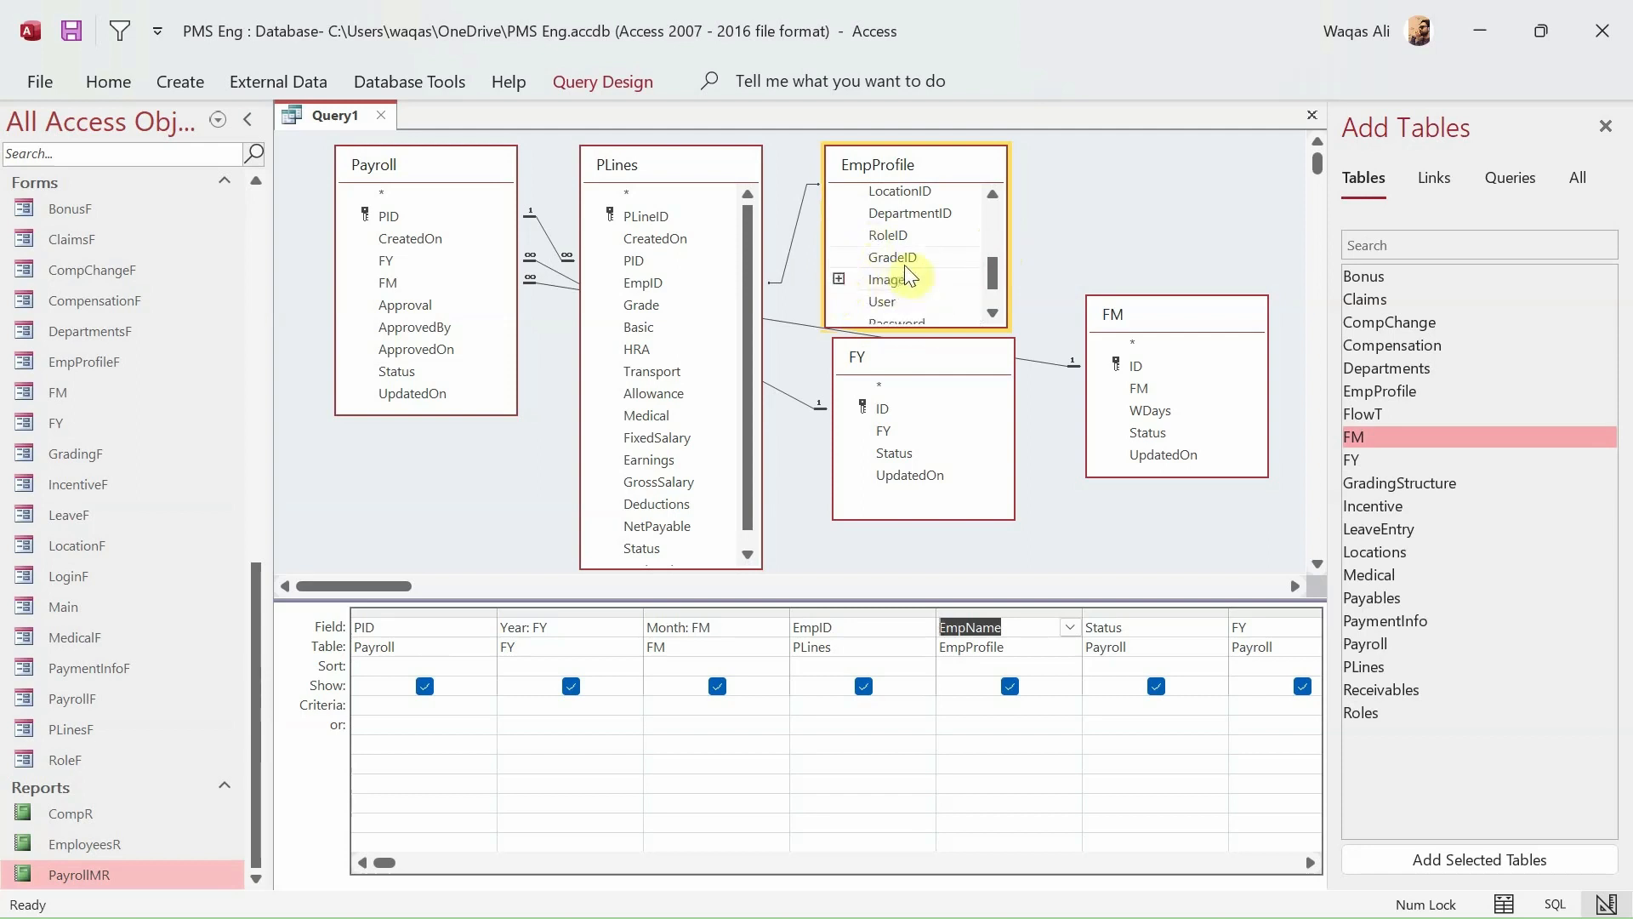
pyautogui.scroll(-1, 917, 281)
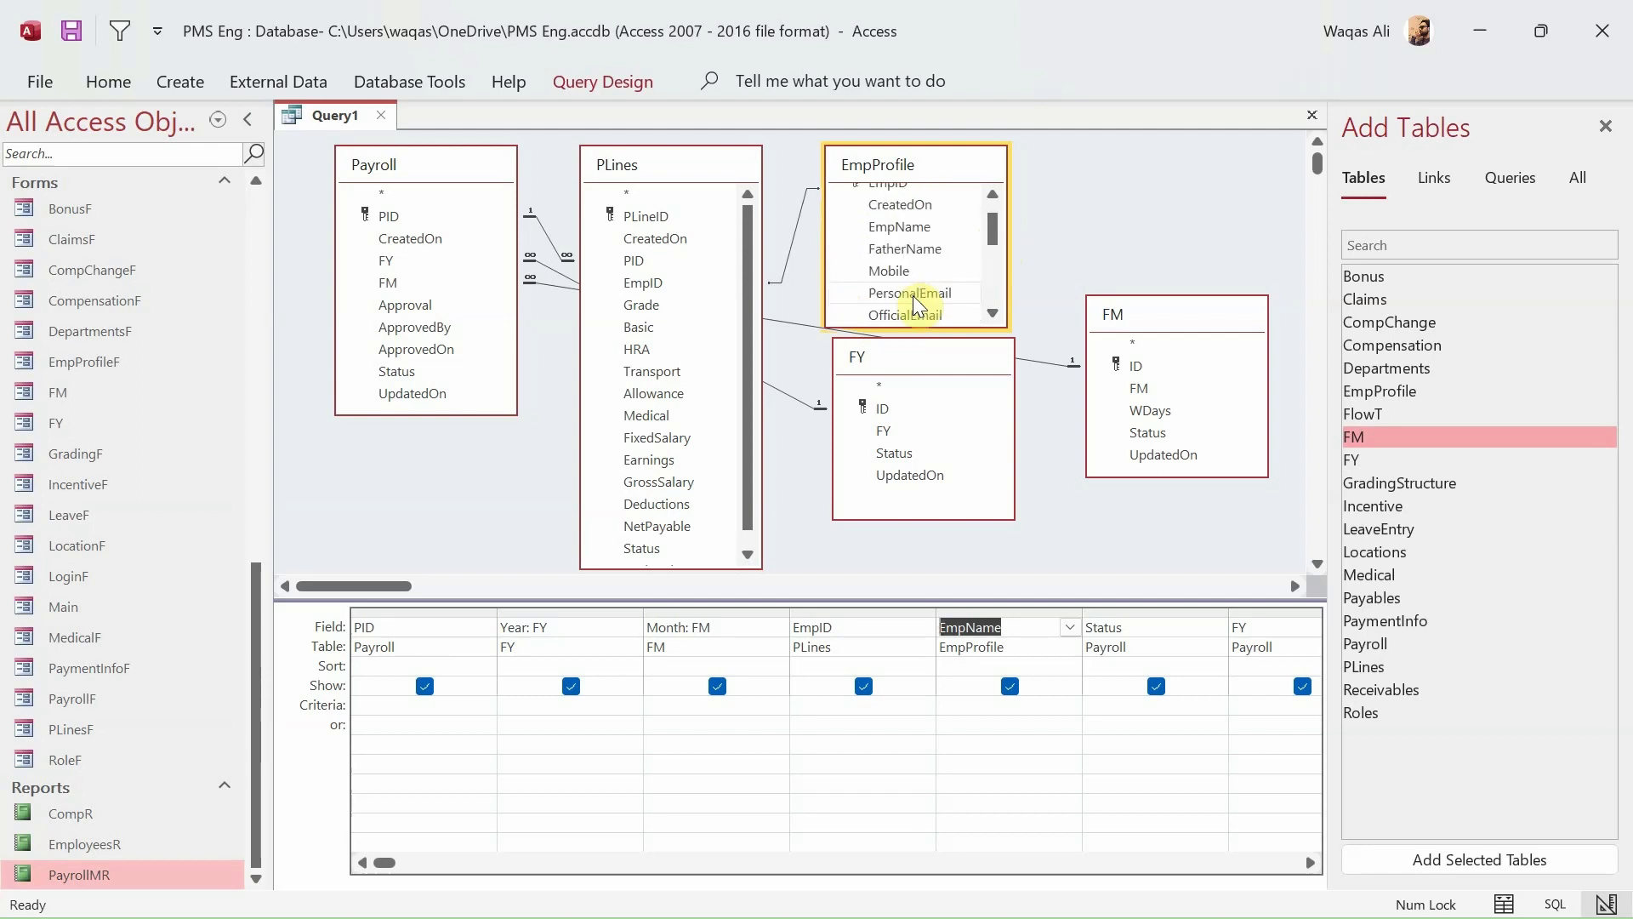
pyautogui.scroll(5, 921, 294)
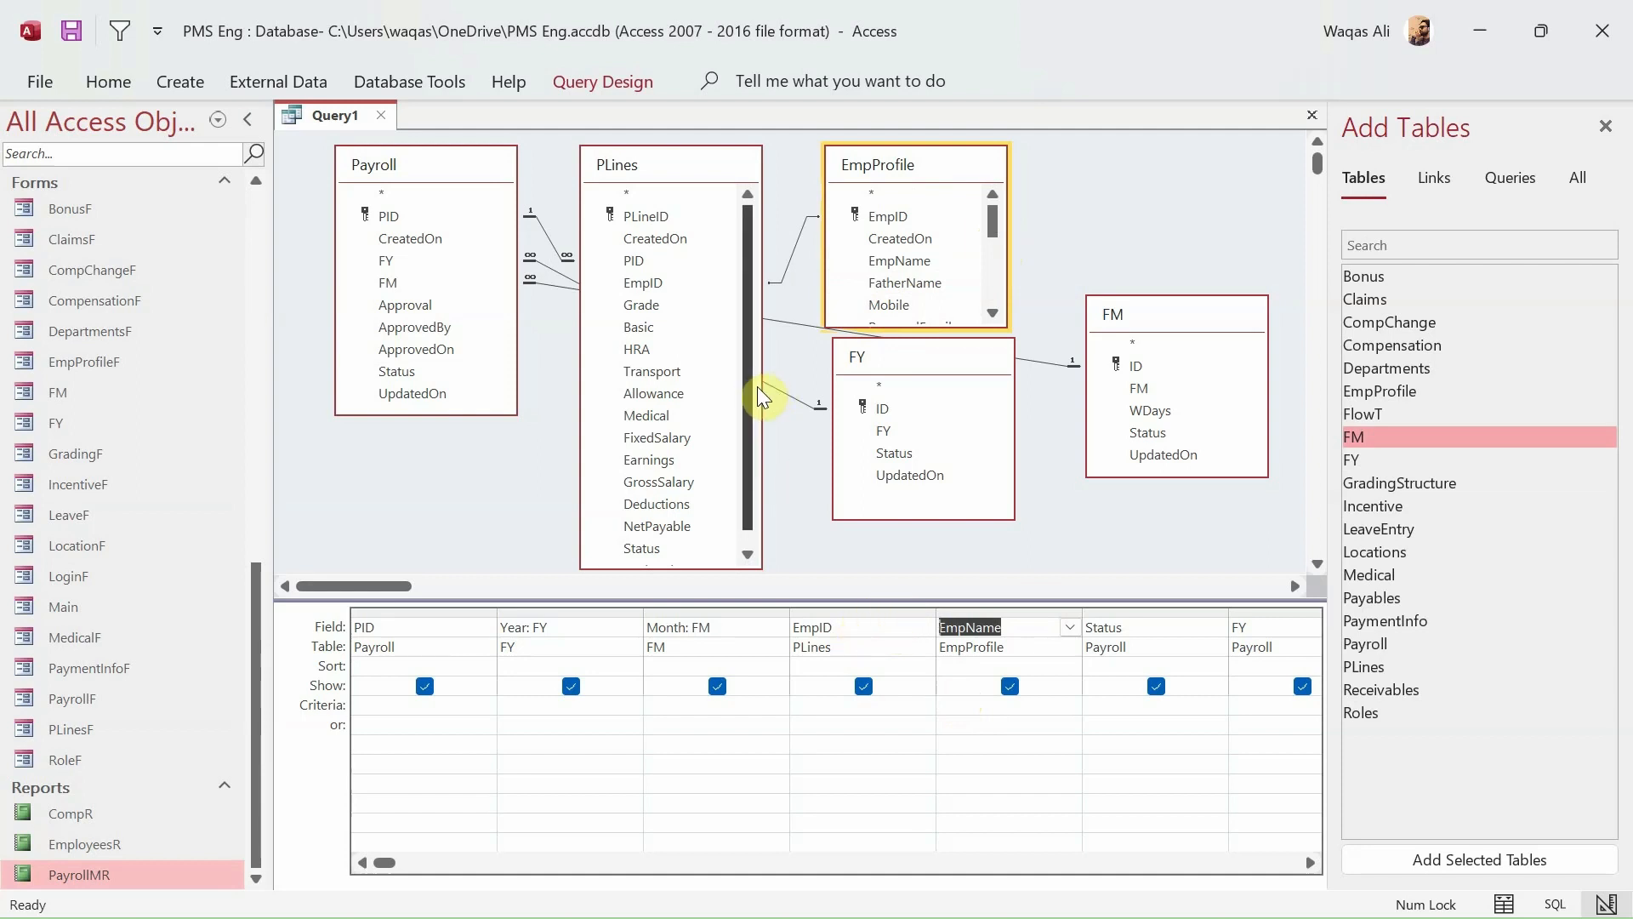
# - Insert the PLines fields FixedSalary and Earnings right after EmpName in the query grid
pyautogui.scroll(-1, 743, 404)
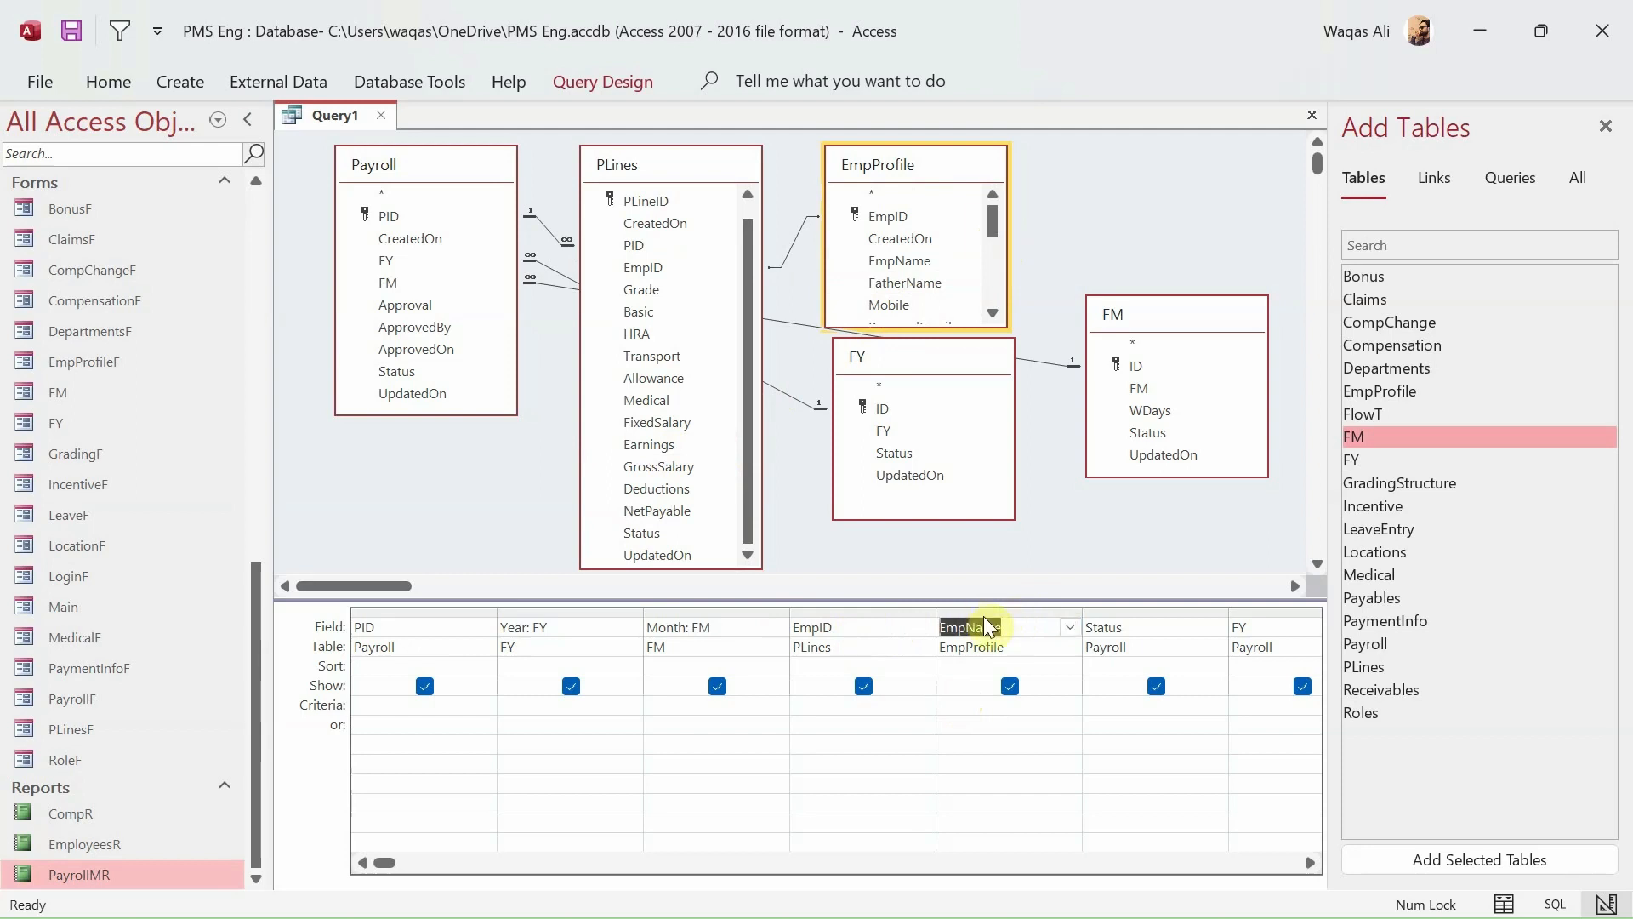
pyautogui.moveTo(655, 430); pyautogui.dragTo(1111, 638)
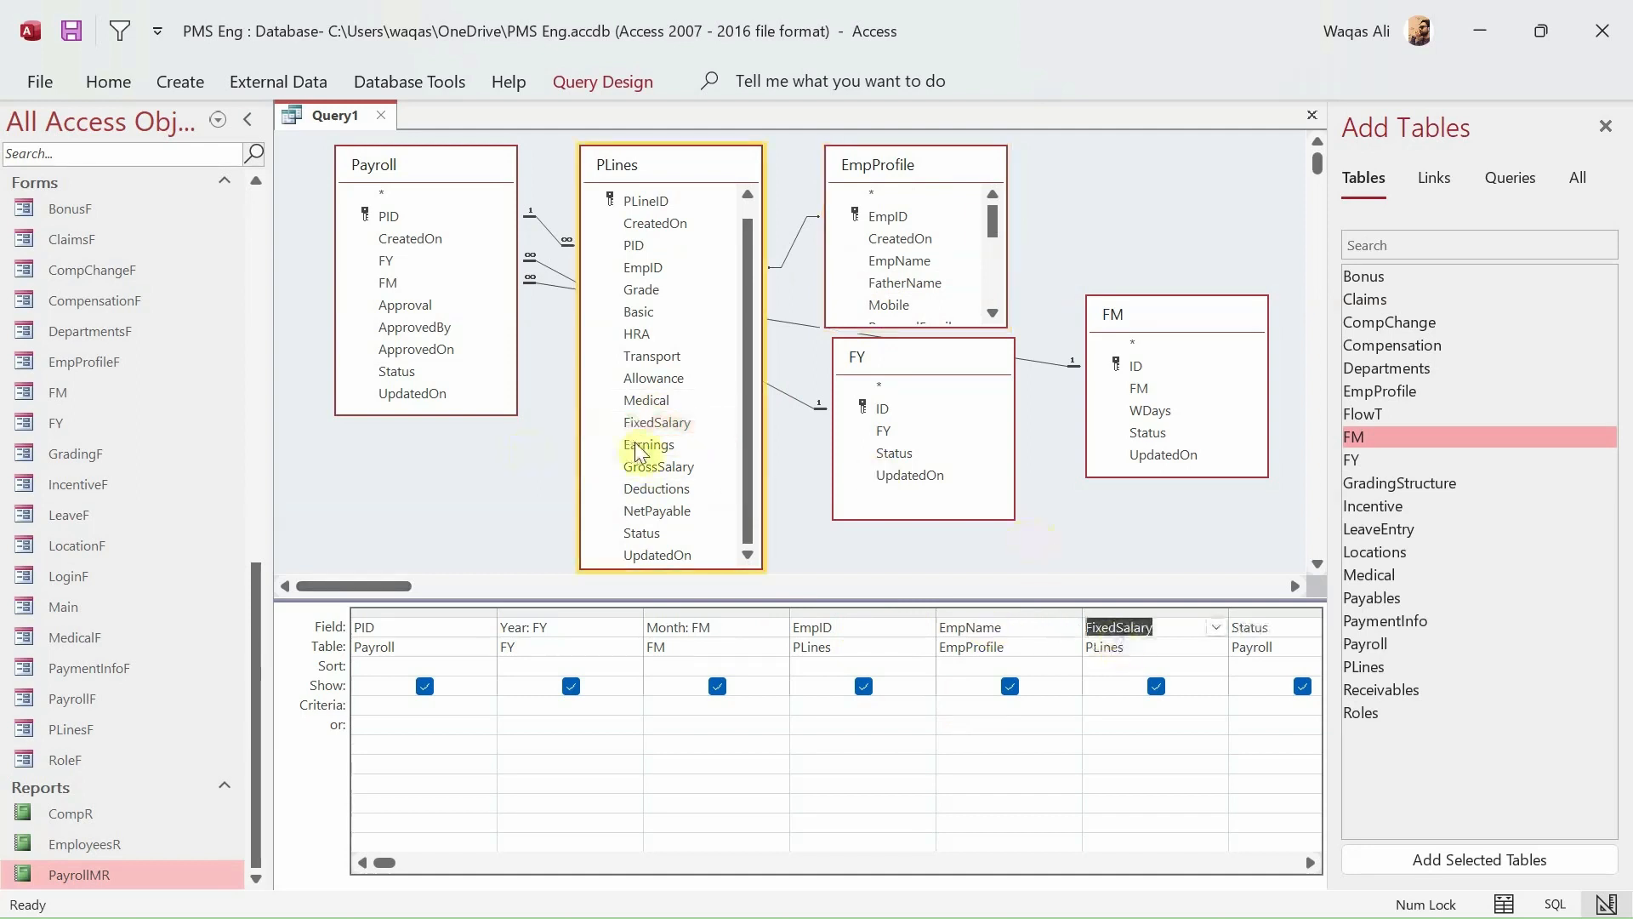
pyautogui.moveTo(621, 445); pyautogui.dragTo(1236, 641)
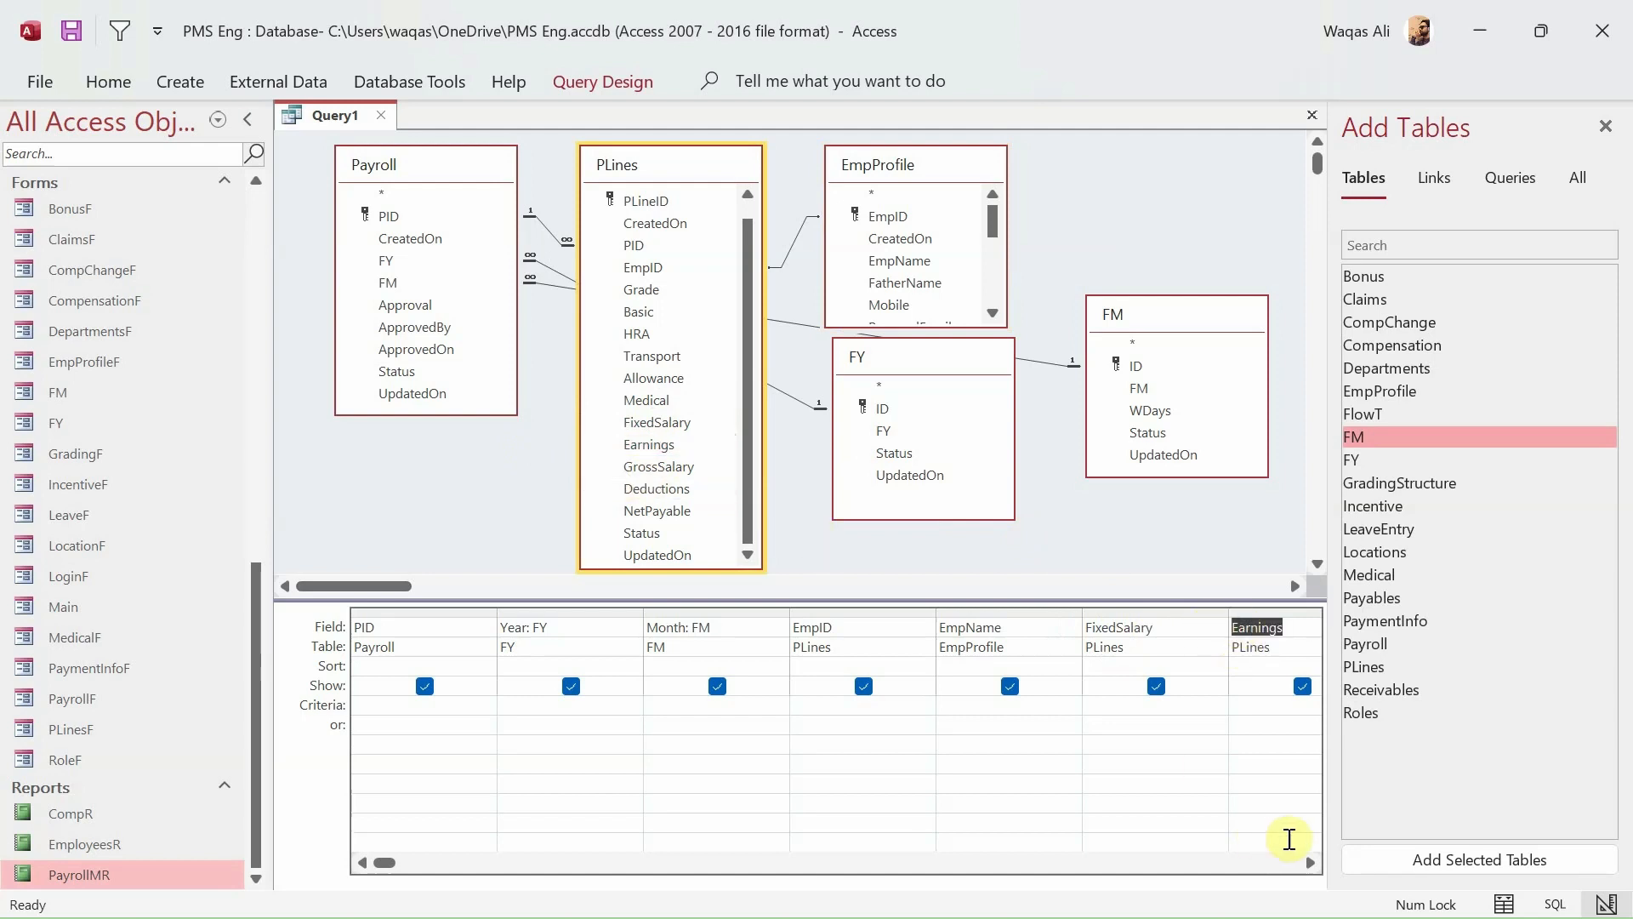
# - Insert the PLines fields GrossSalary, Deductions and NetPayable between Earnings and Status in the query grid
pyautogui.click(1312, 863)
pyautogui.click(1312, 863)
pyautogui.click(1312, 862)
pyautogui.click(1312, 863)
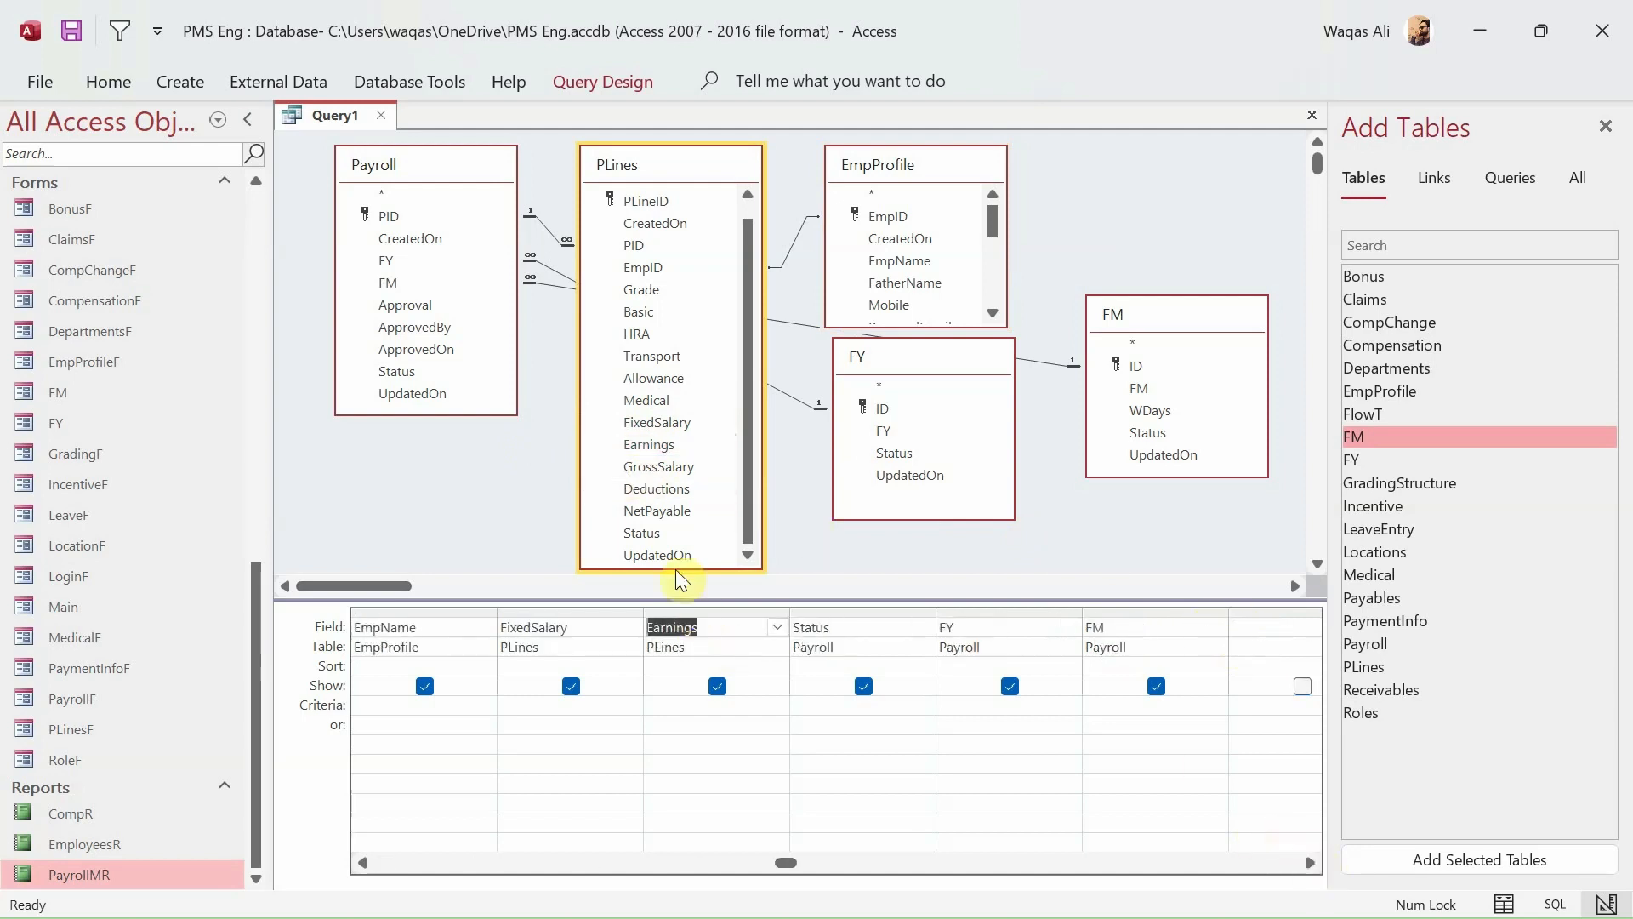
pyautogui.click(653, 468)
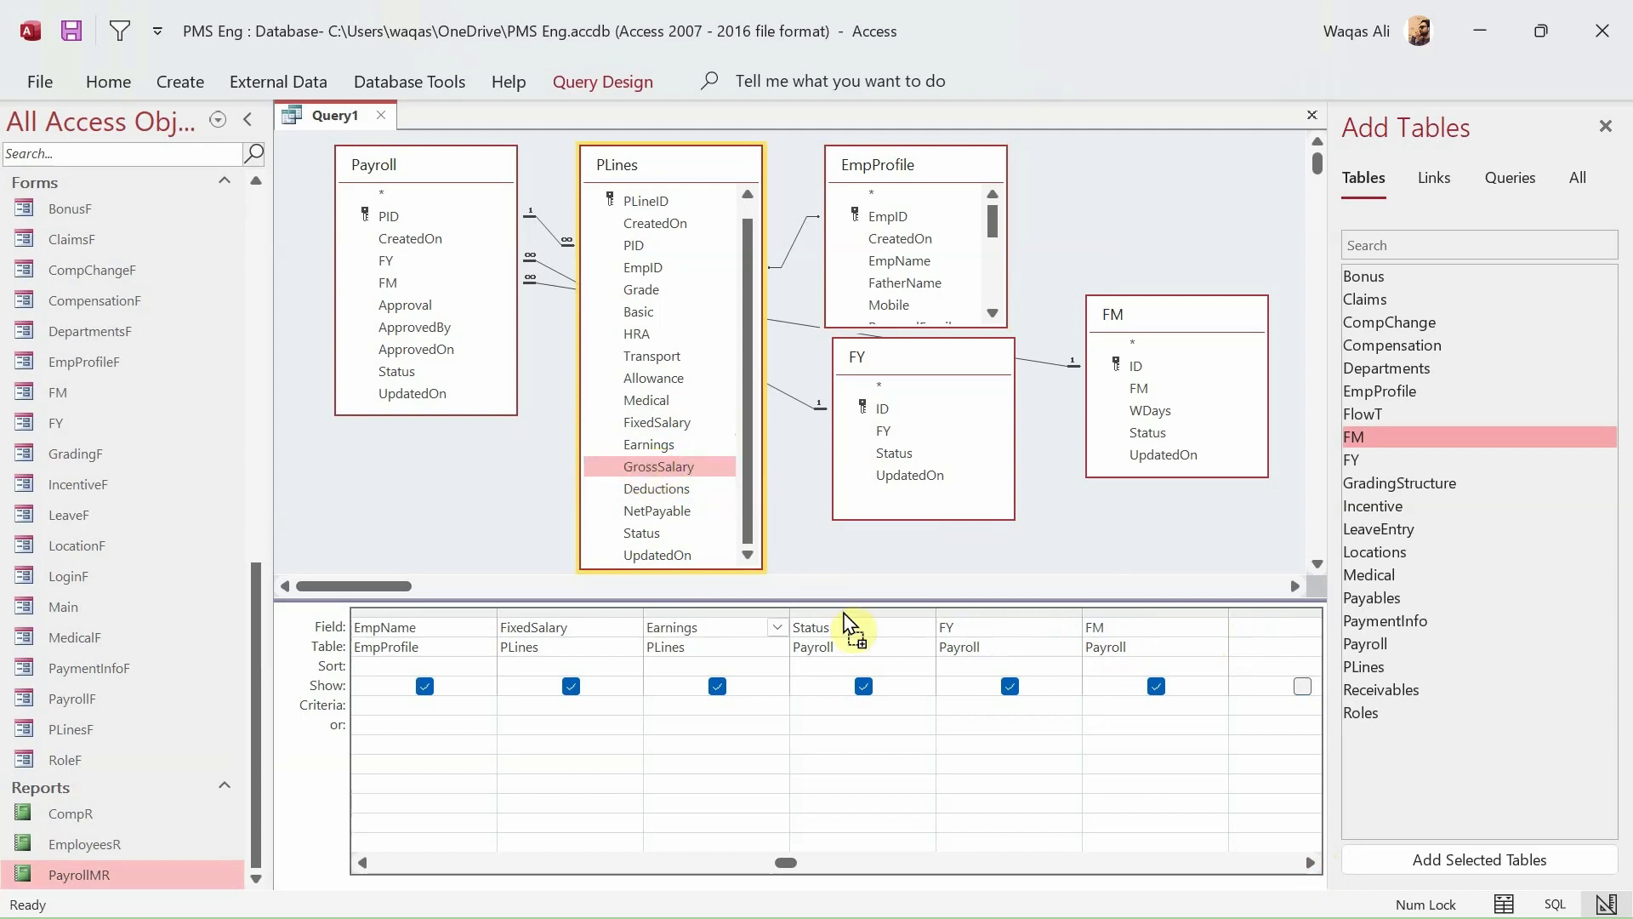
pyautogui.moveTo(848, 646); pyautogui.dragTo(842, 634)
pyautogui.moveTo(656, 489); pyautogui.dragTo(964, 646)
pyautogui.moveTo(634, 511); pyautogui.dragTo(1140, 639)
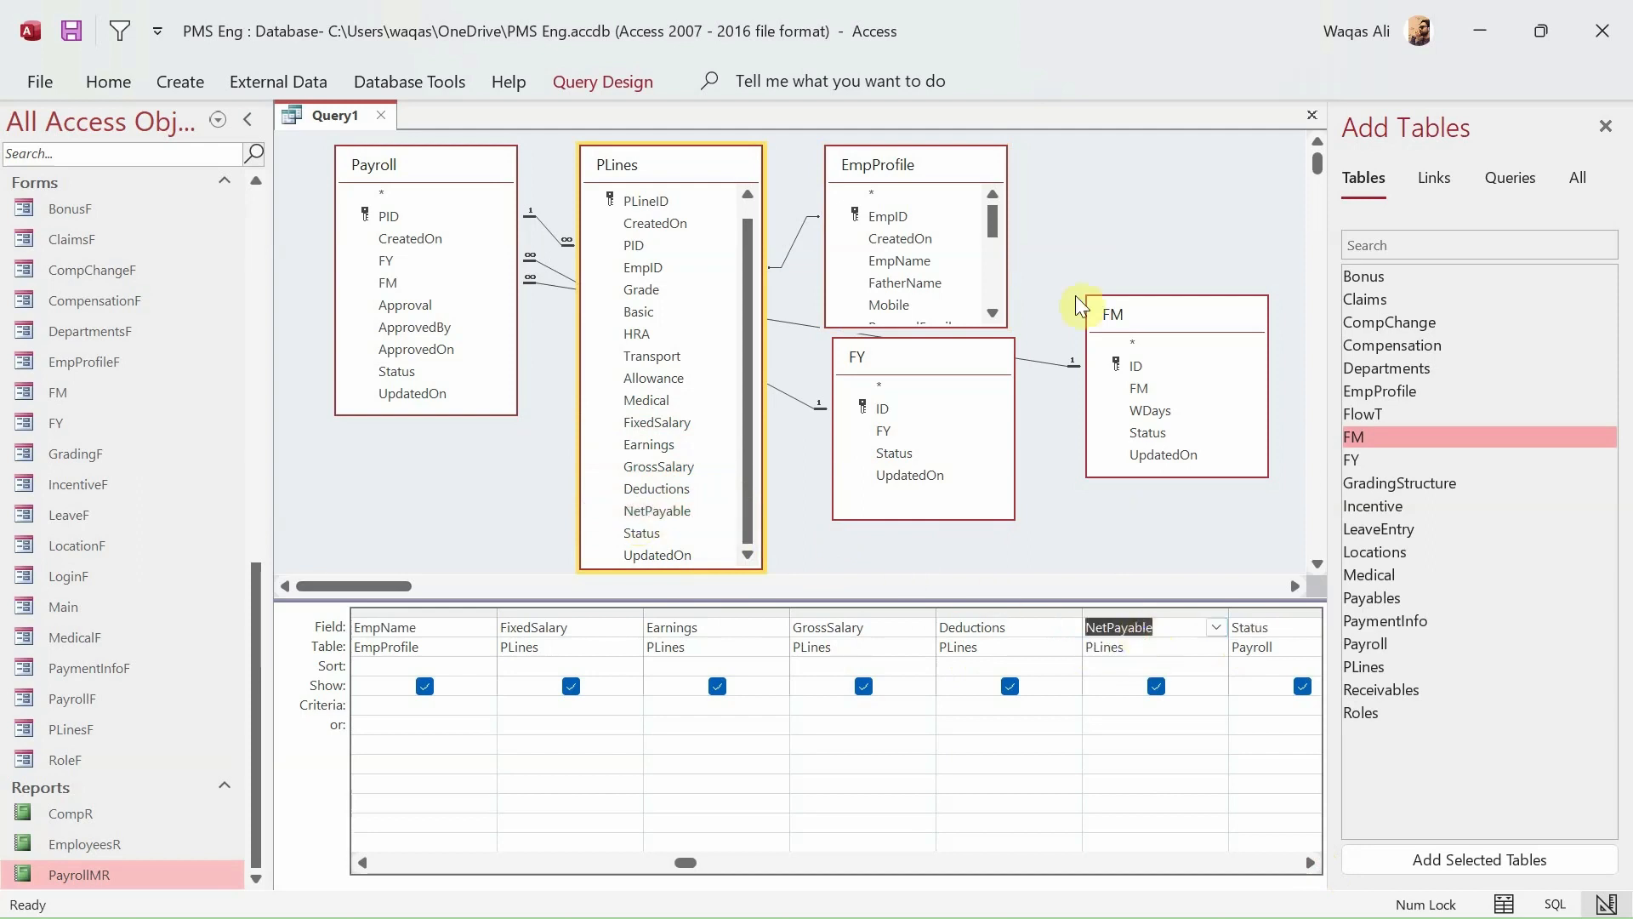
# - Display the query results and move the FY and FM columns to the end of the datasheet, after NetPayable
pyautogui.rightClick(1077, 211)
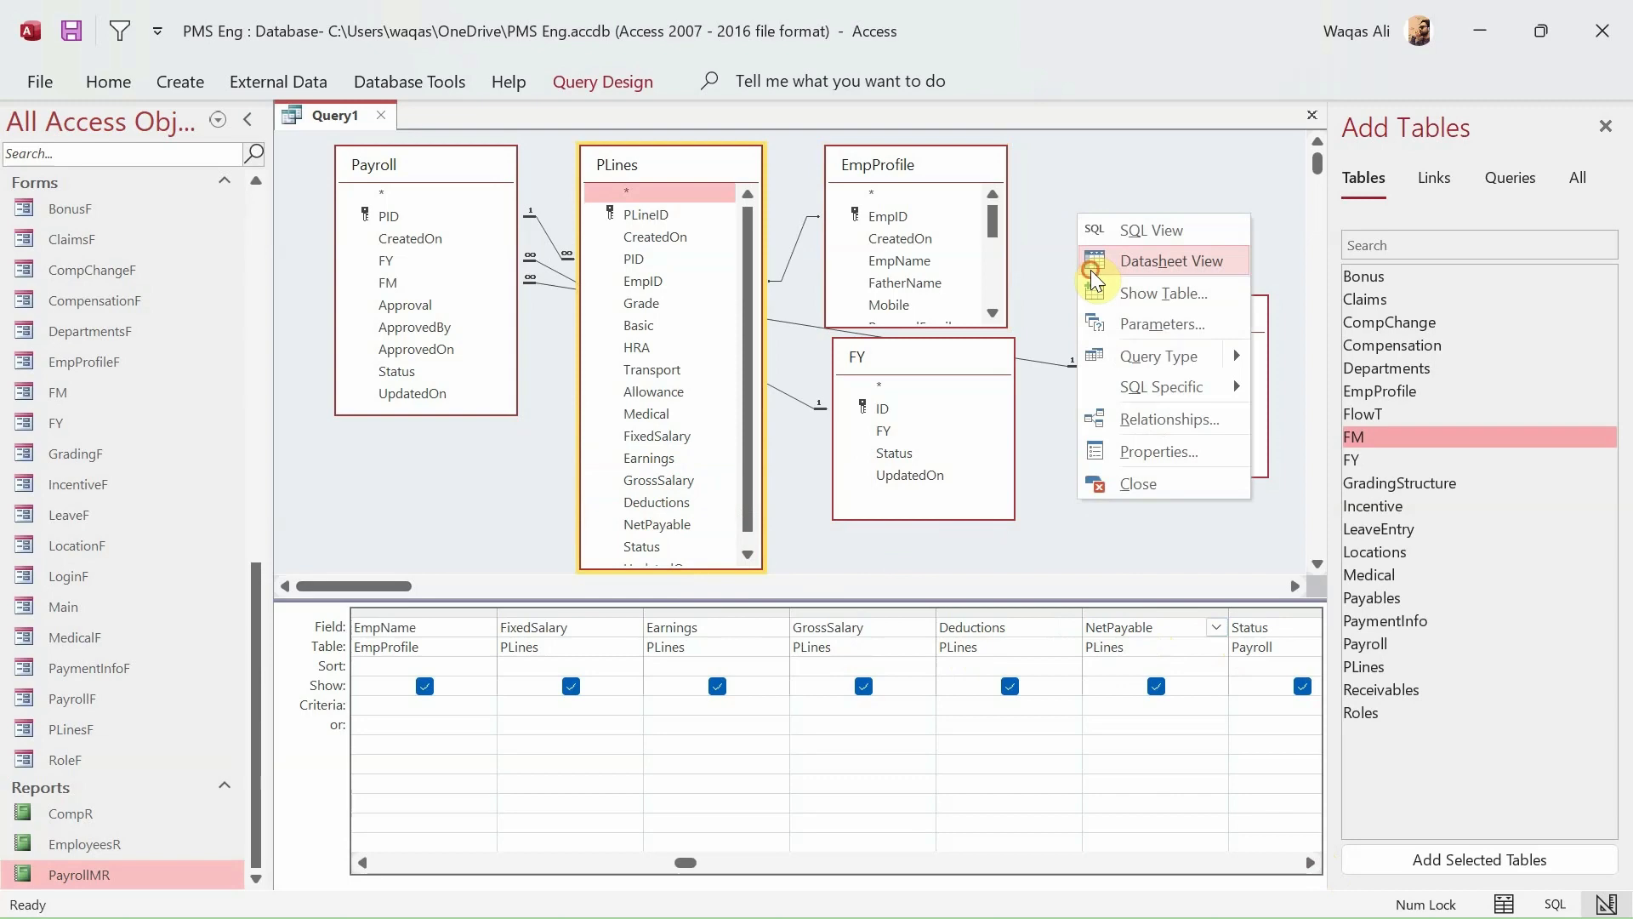
pyautogui.click(1090, 269)
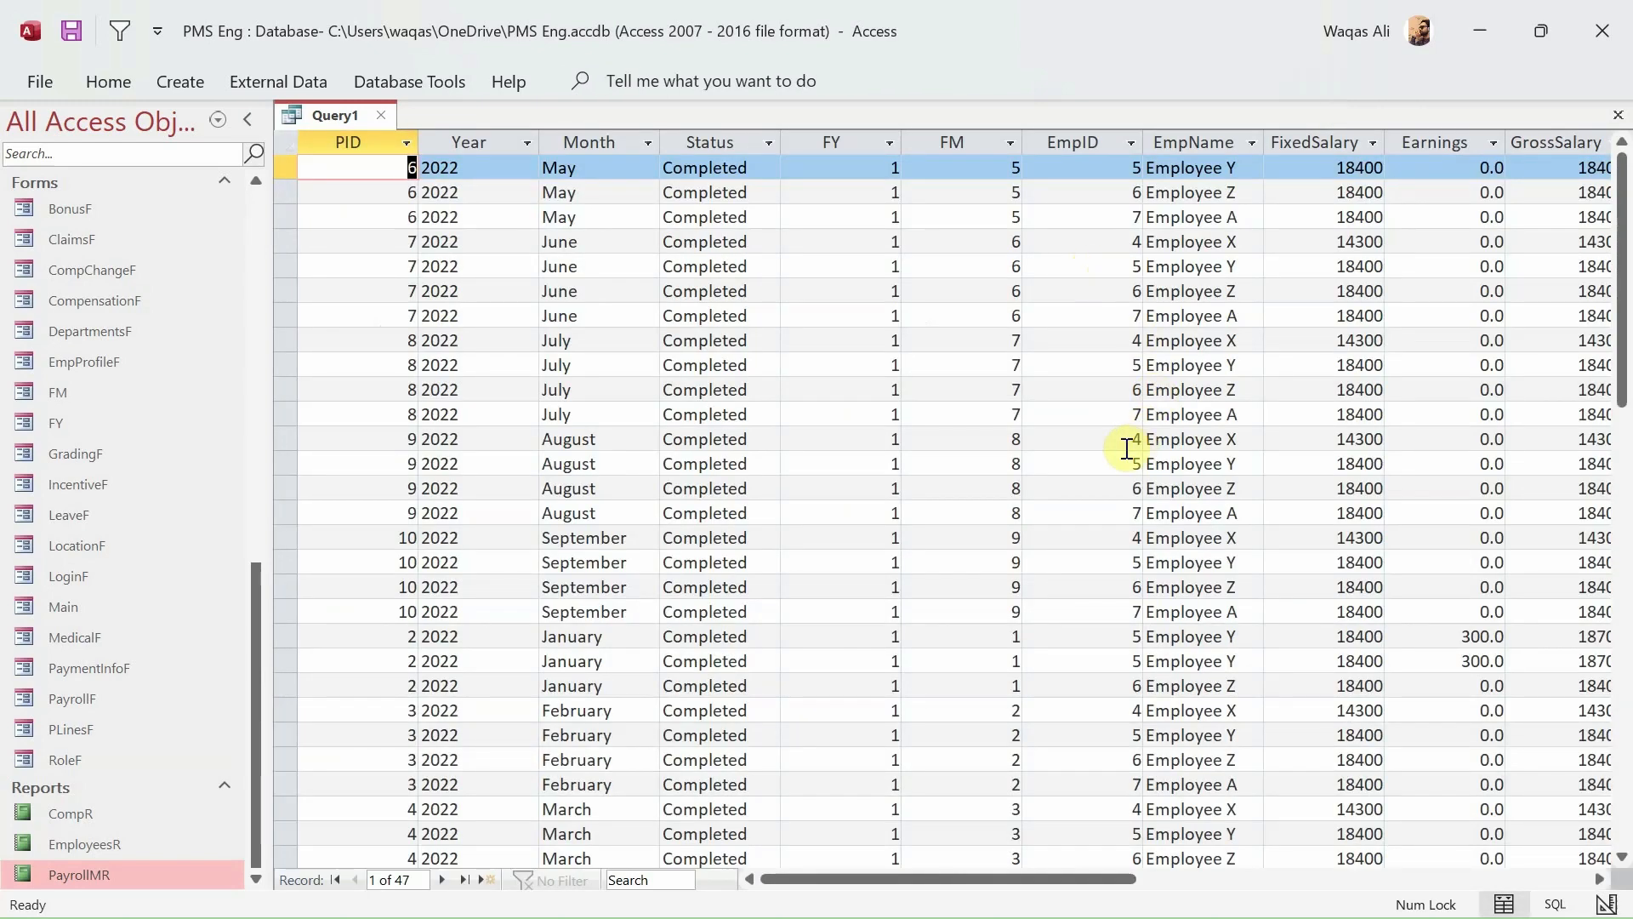
pyautogui.moveTo(839, 140); pyautogui.dragTo(903, 157)
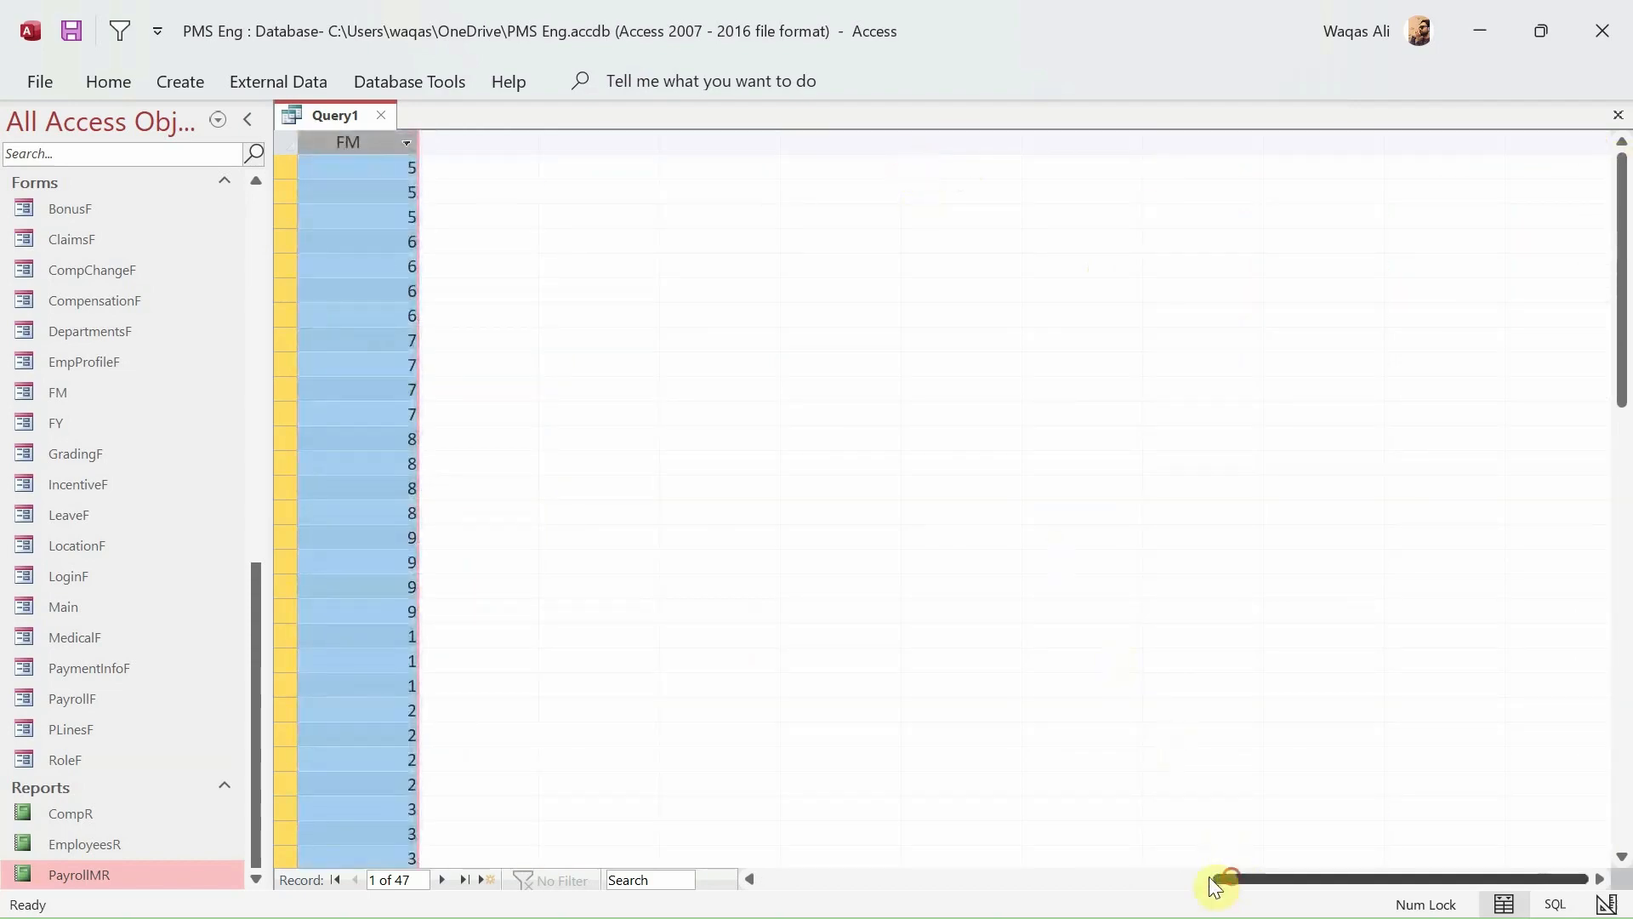
pyautogui.moveTo(1231, 879); pyautogui.dragTo(786, 857)
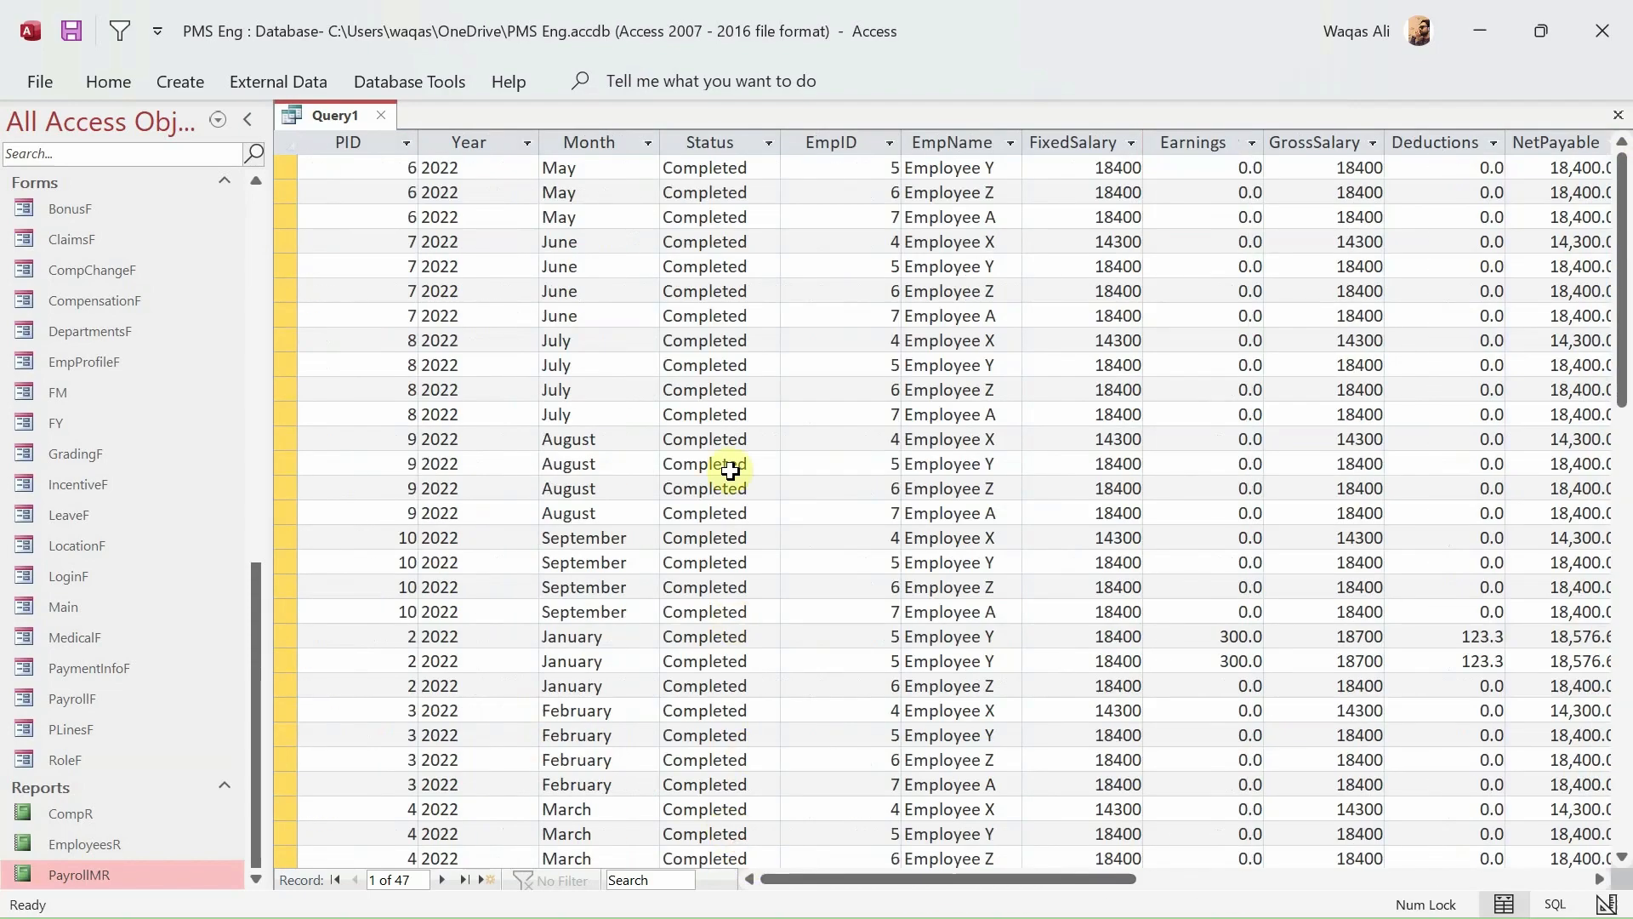
# - Fit the EmpID and FixedSalary column widths to their contents and review the records across the EmpID to NetPayable columns
pyautogui.doubleClick(902, 145)
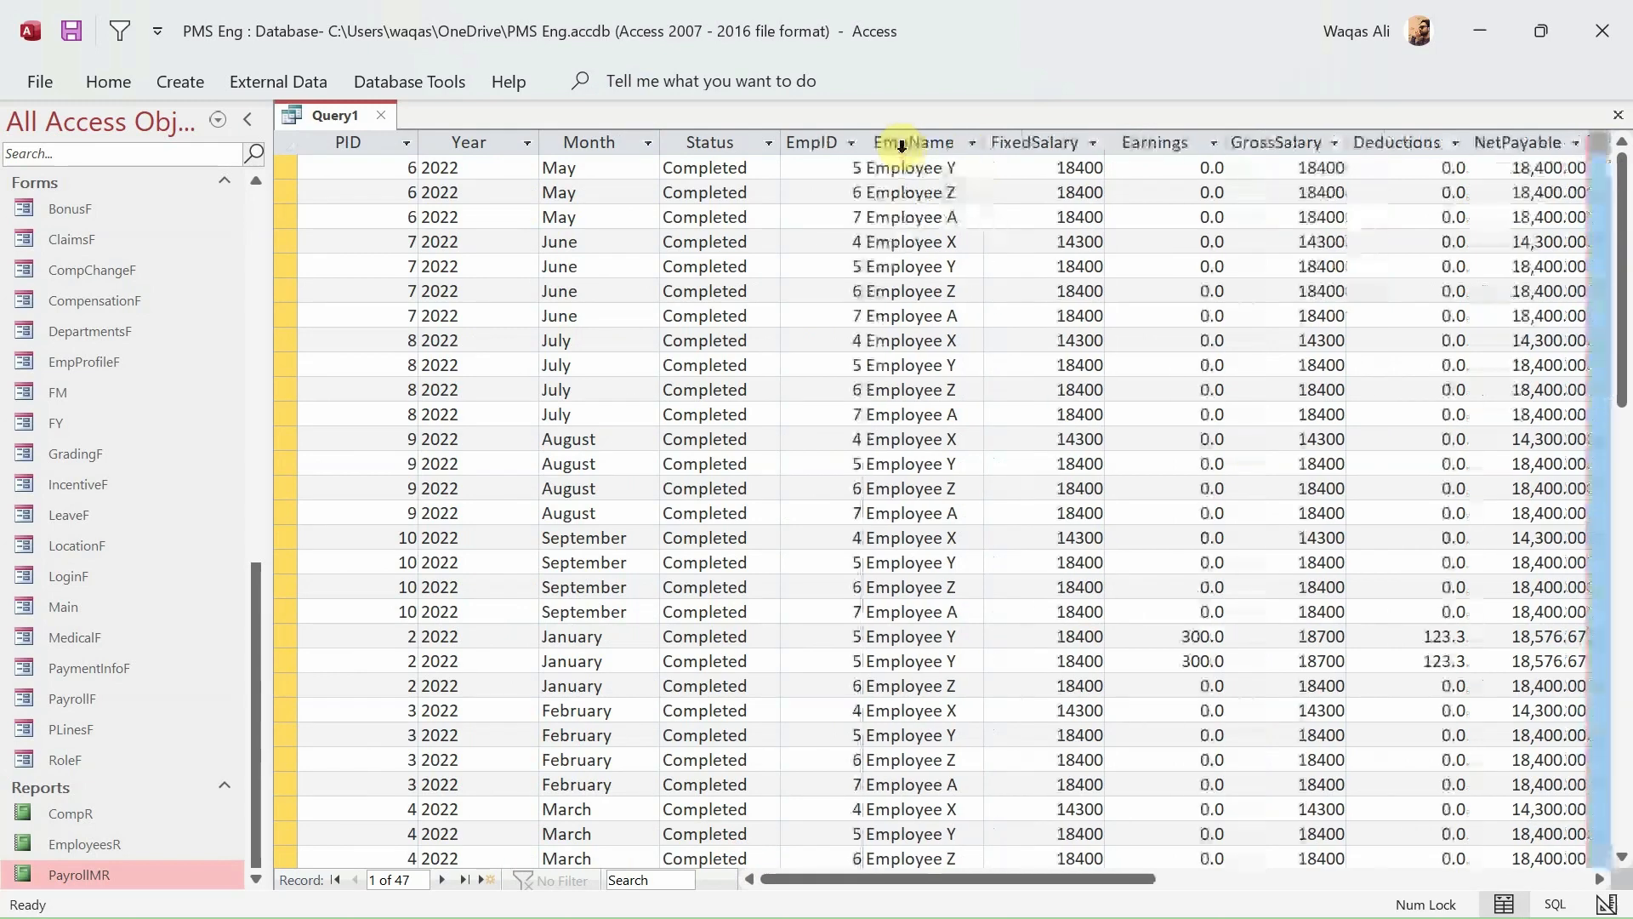
pyautogui.doubleClick(1104, 145)
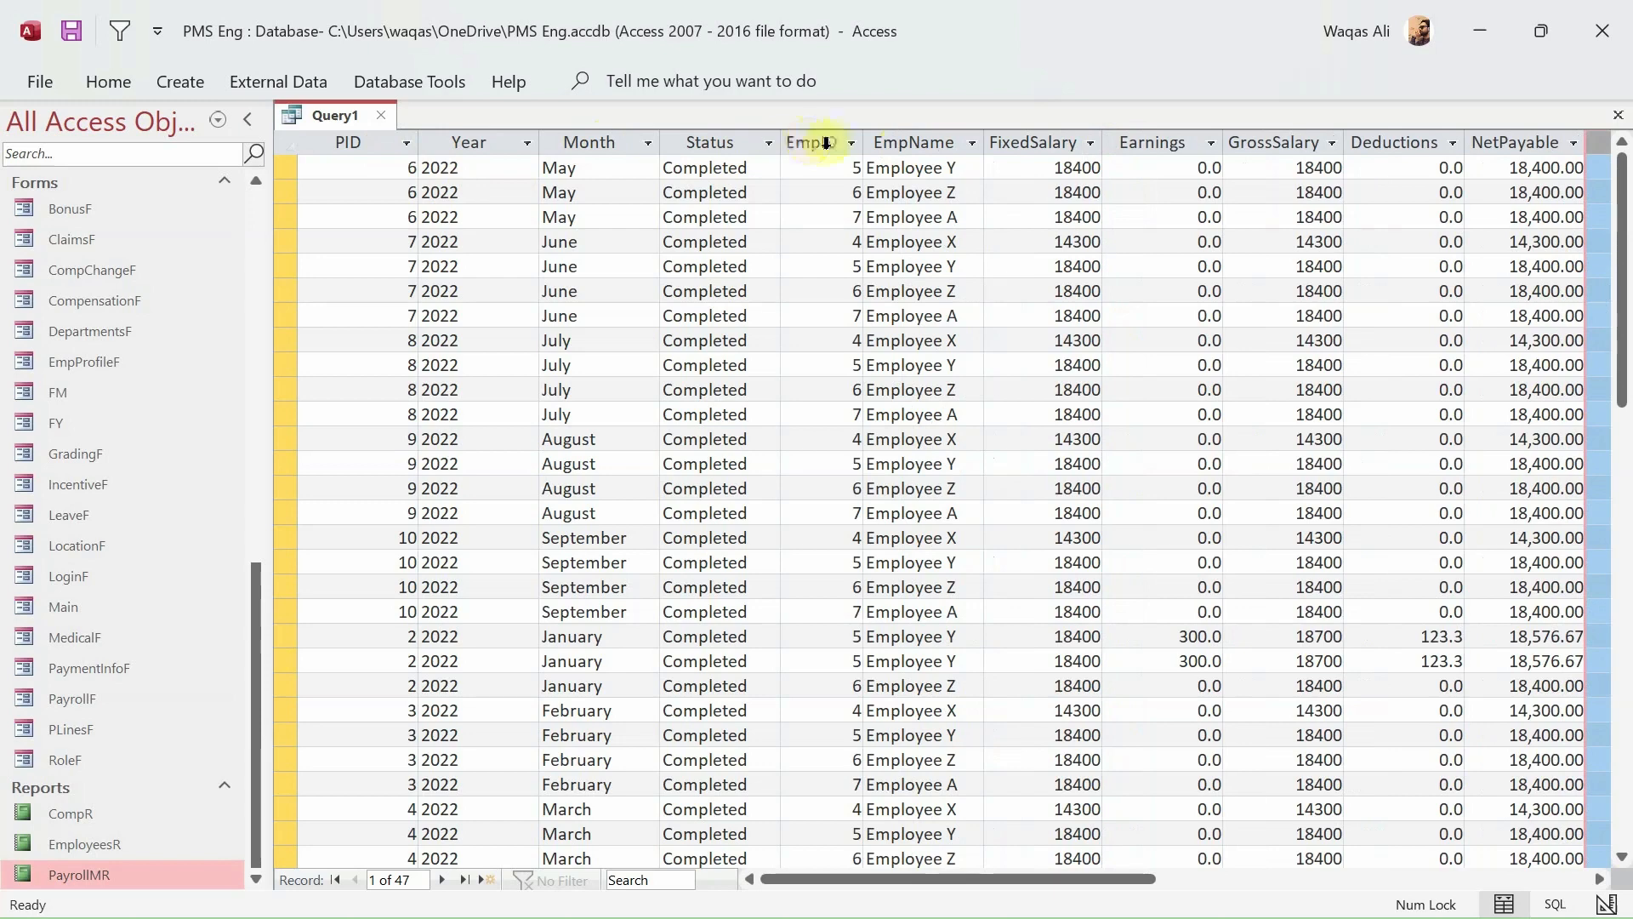
pyautogui.moveTo(826, 142); pyautogui.dragTo(1520, 168)
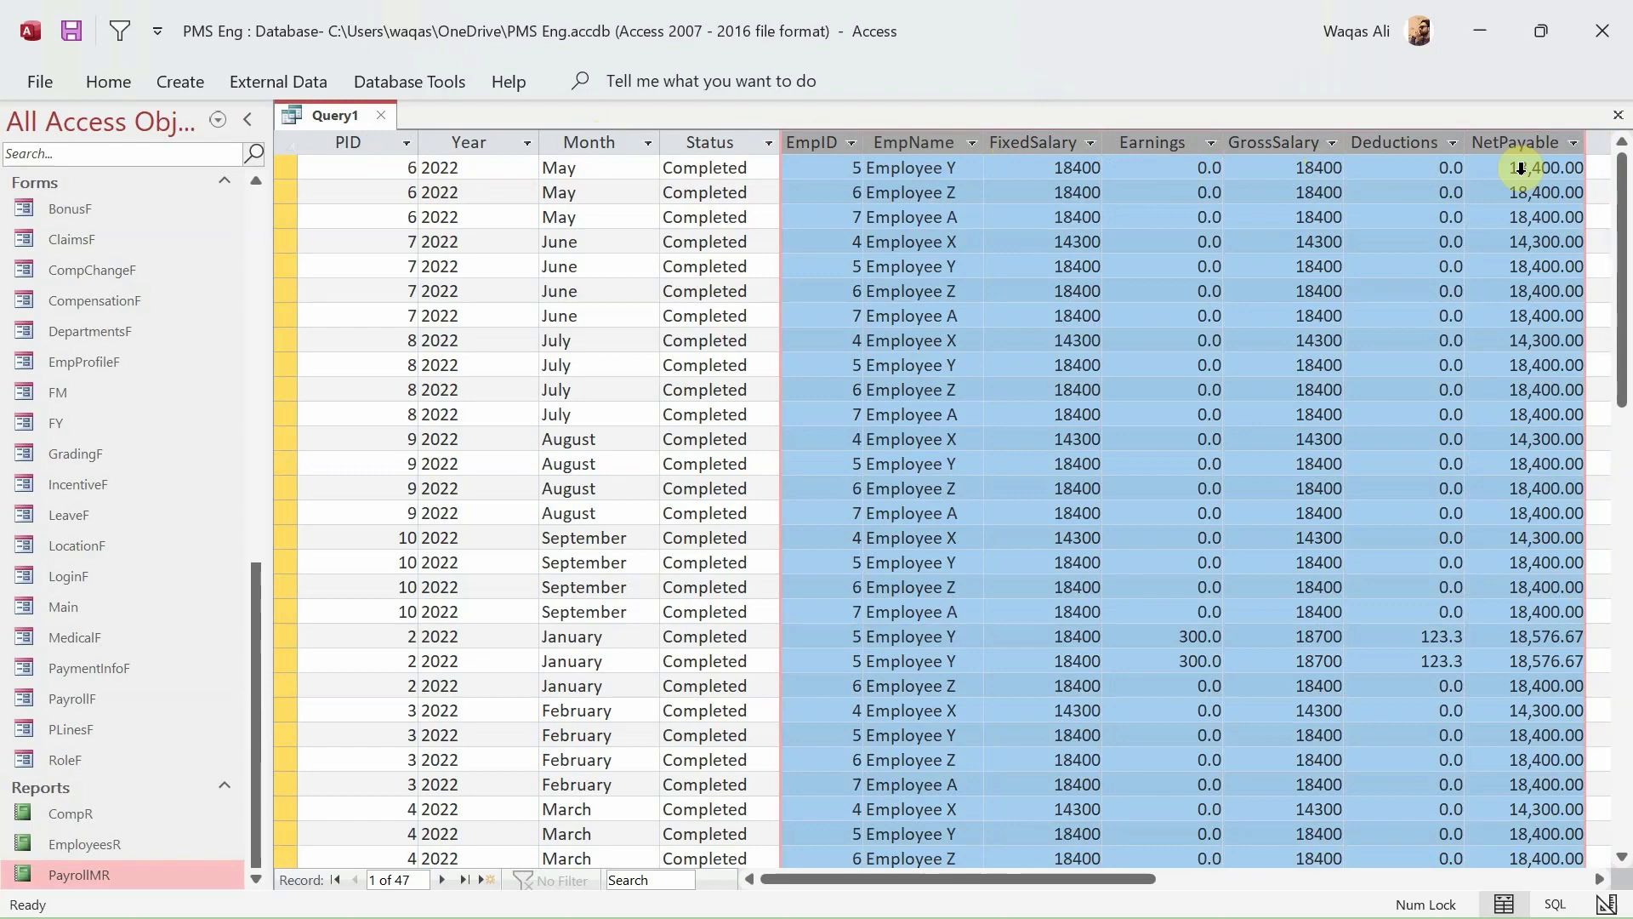
pyautogui.click(1002, 606)
pyautogui.scroll(-6, 642, 584)
pyautogui.scroll(5, 645, 581)
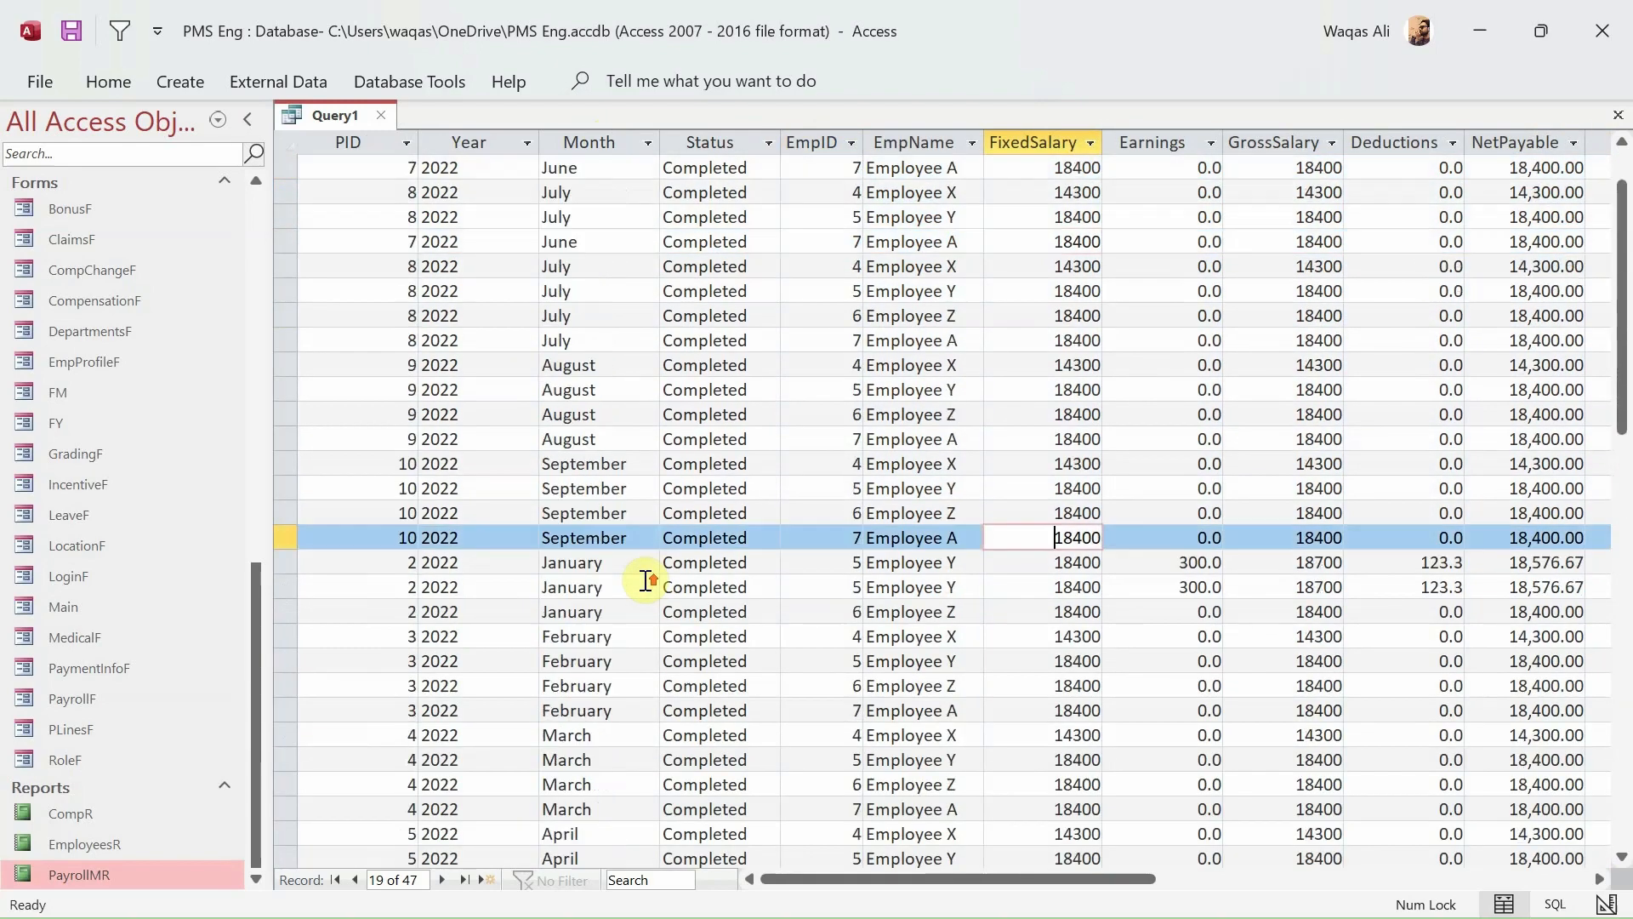
# - Save the payroll query under the name PayrollMDQ and close it
pyautogui.scroll(1, 646, 581)
pyautogui.scroll(-3, 645, 574)
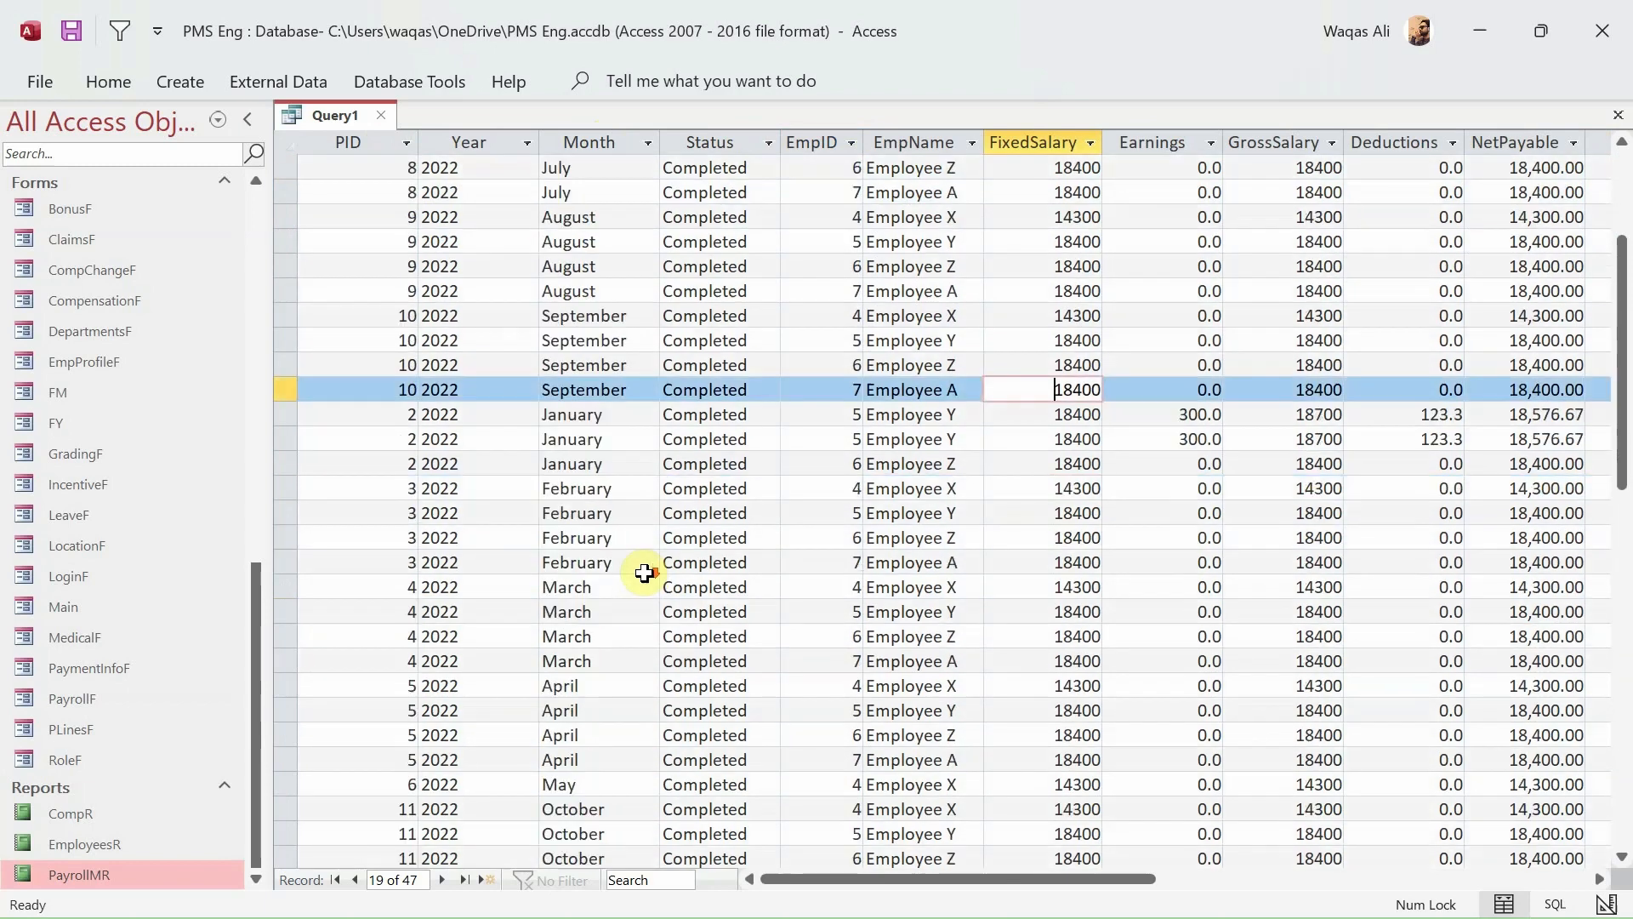
pyautogui.scroll(-6, 644, 574)
pyautogui.scroll(9, 643, 572)
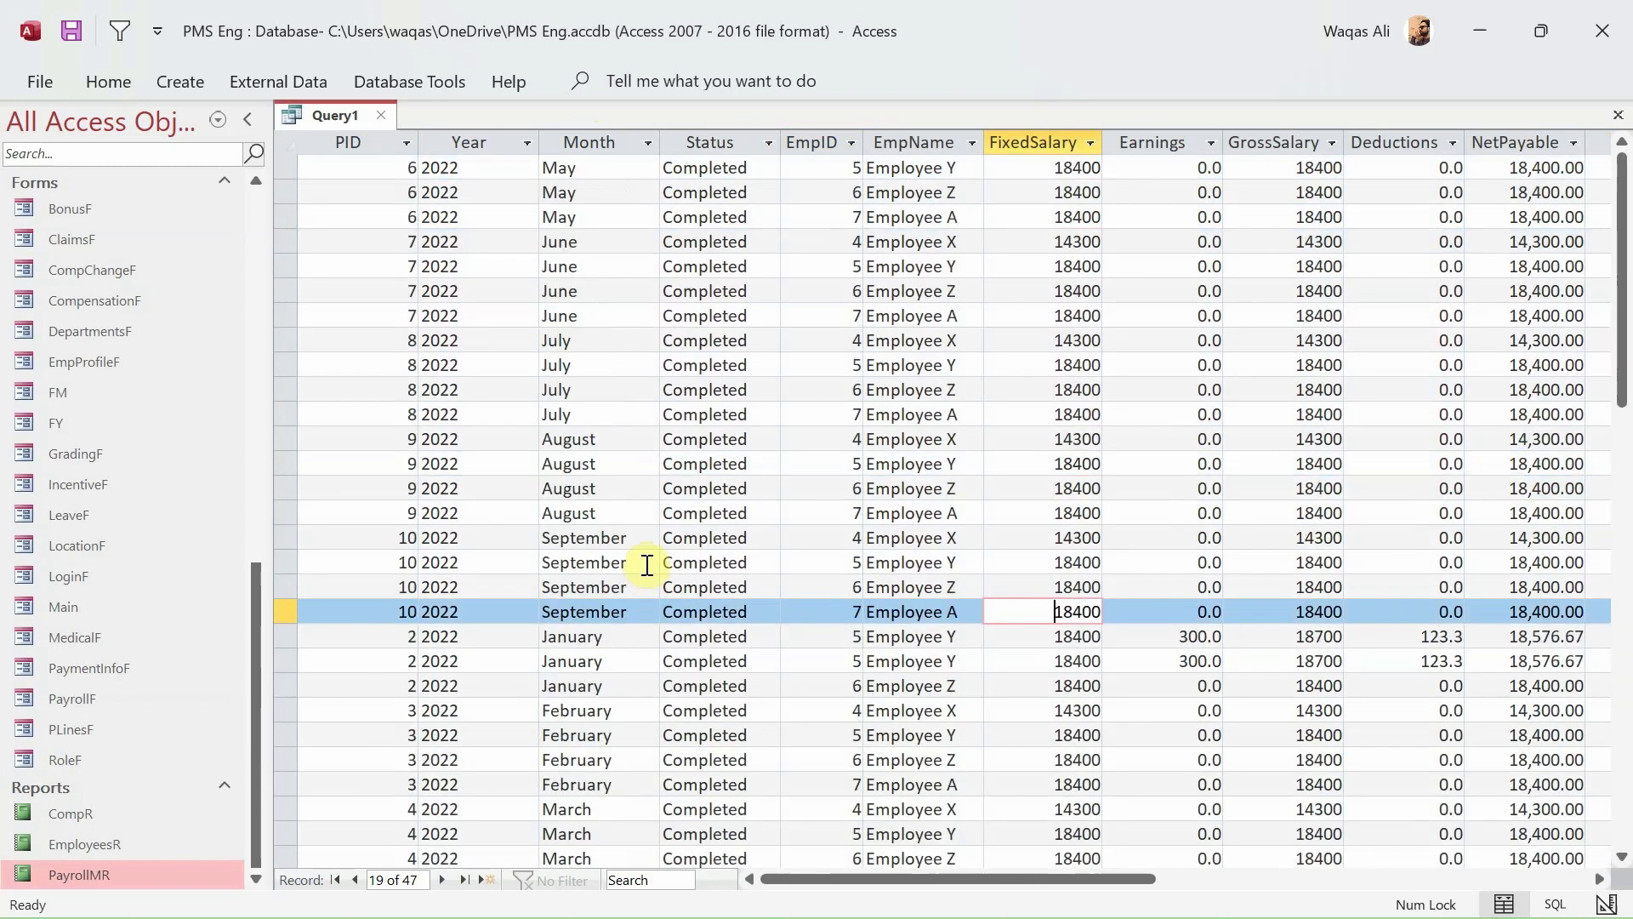
pyautogui.rightClick(325, 112)
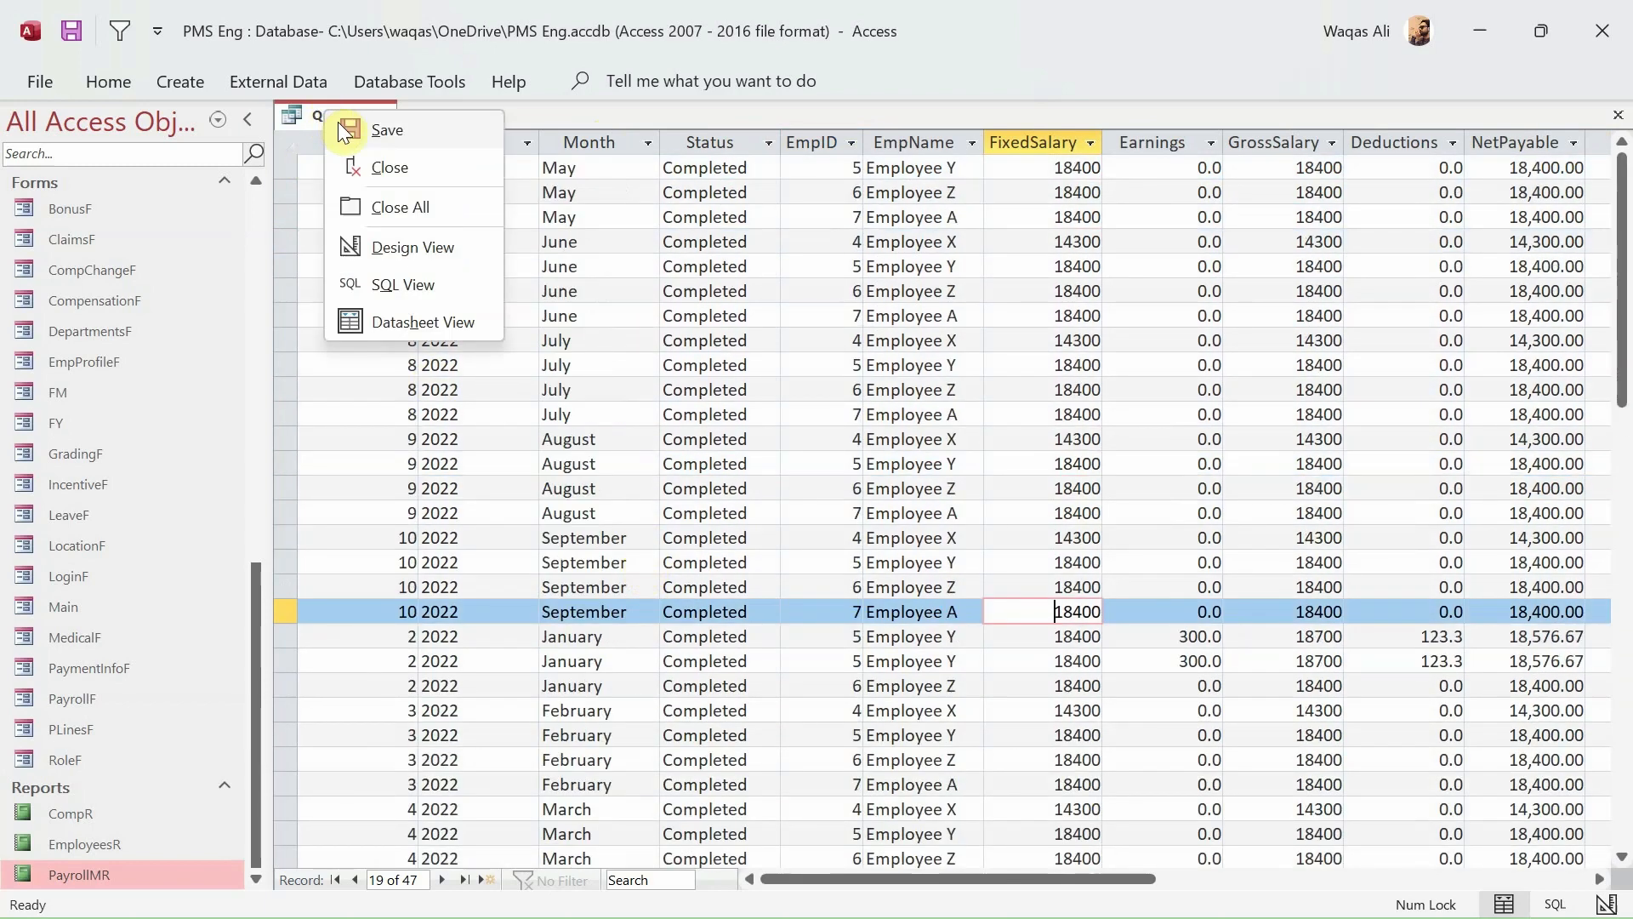
pyautogui.click(416, 134)
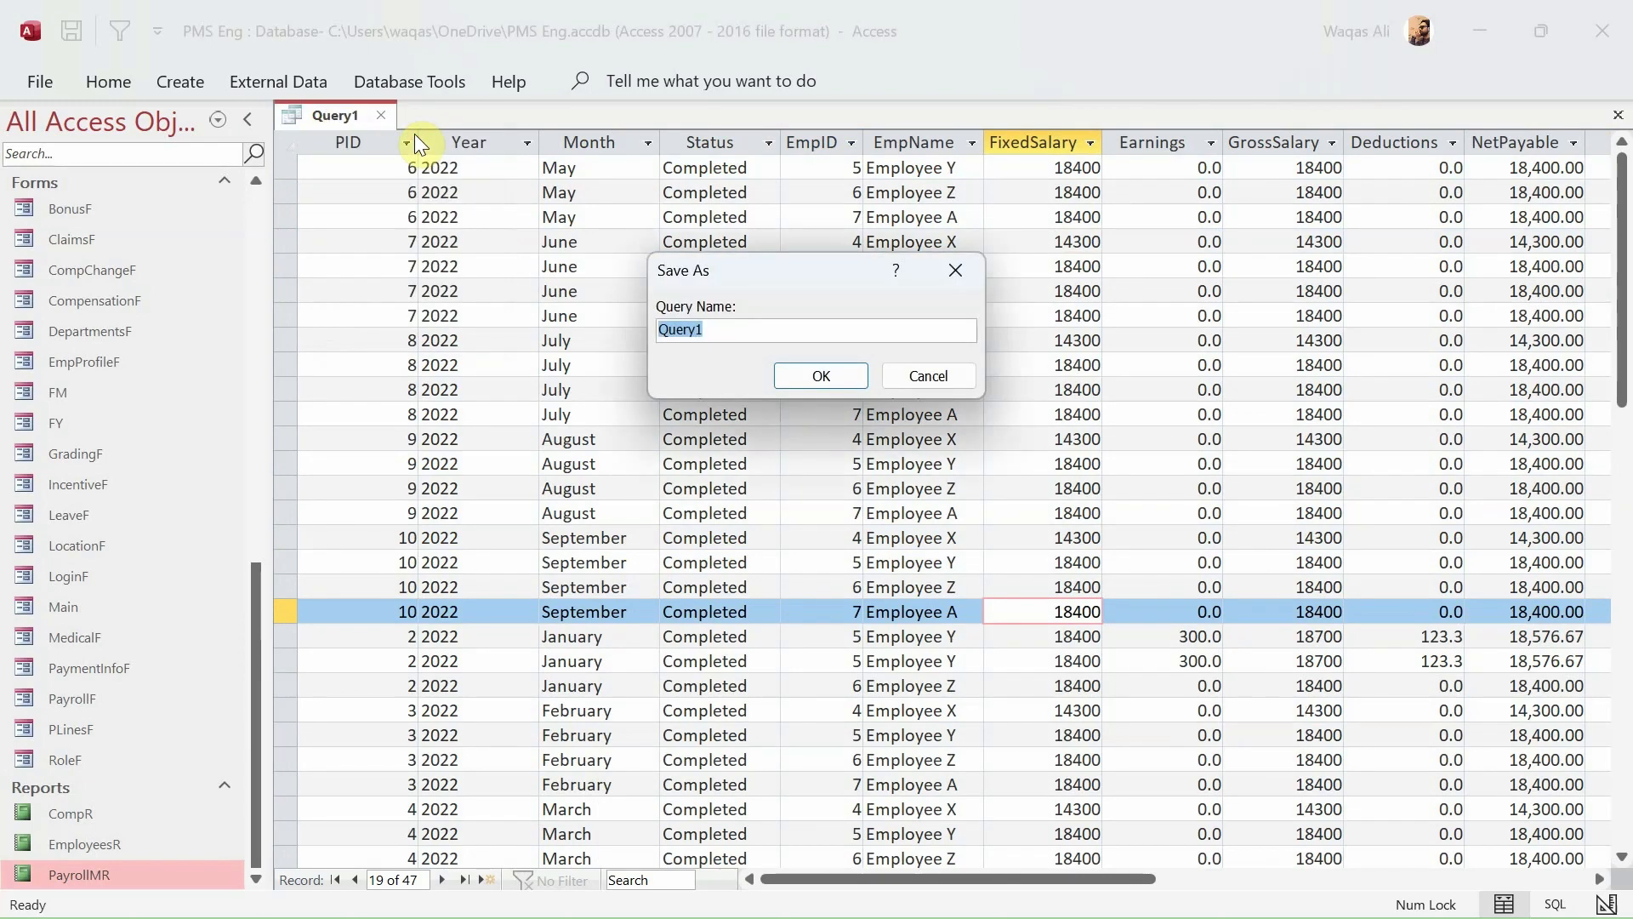
pyautogui.write('PayrollMDQ')
pyautogui.press('Return')
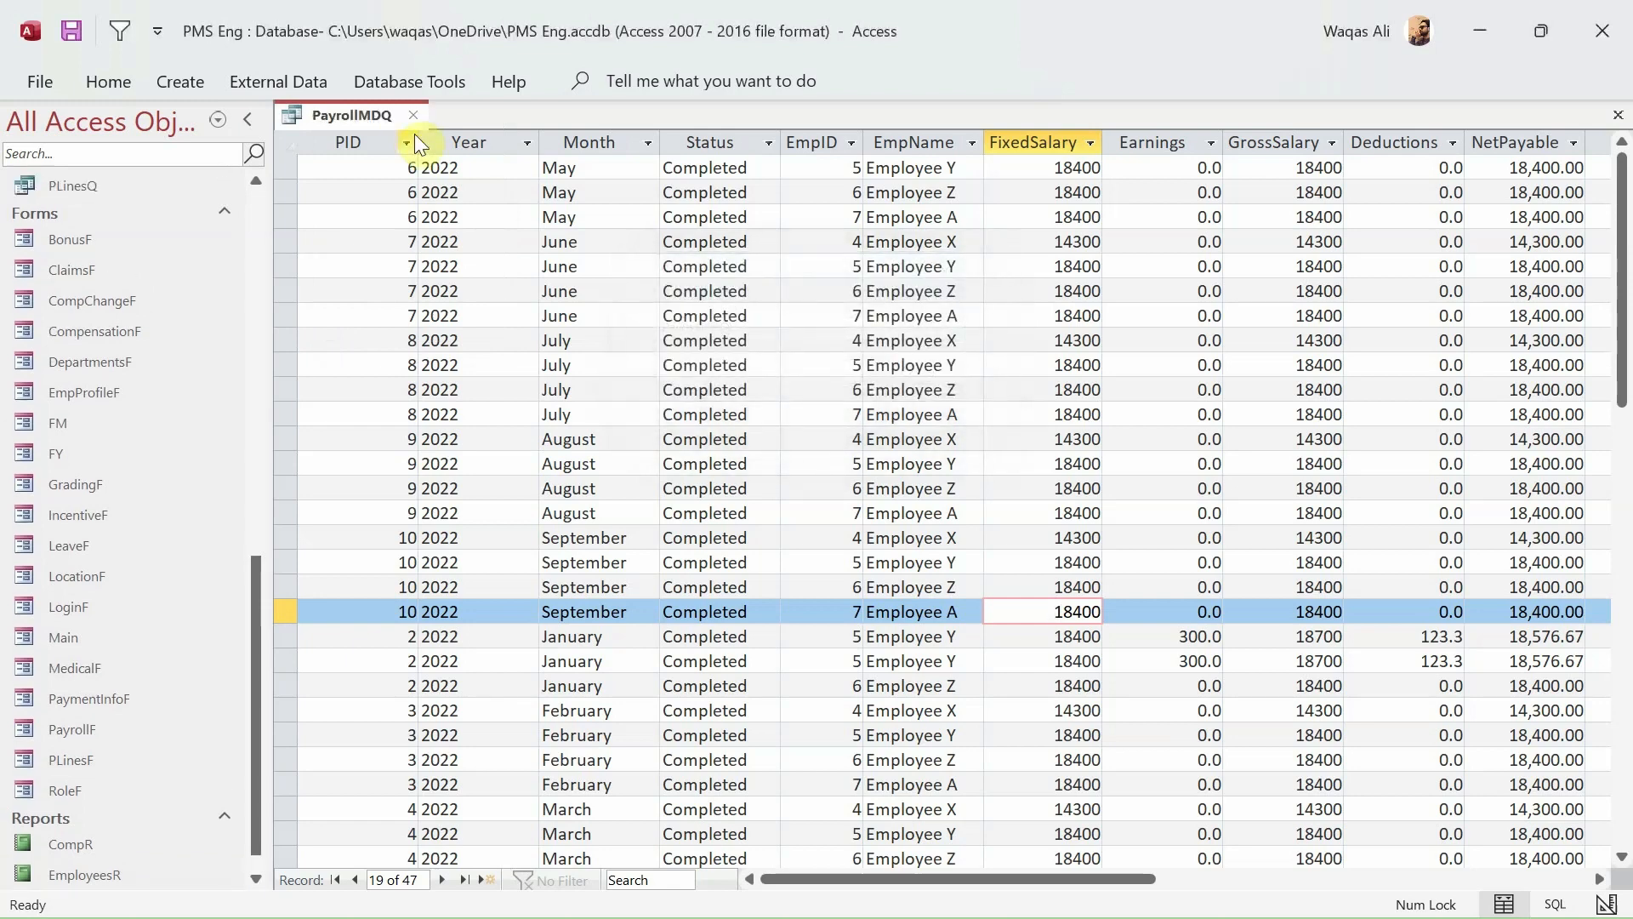
pyautogui.rightClick(353, 116)
pyautogui.rightClick(323, 116)
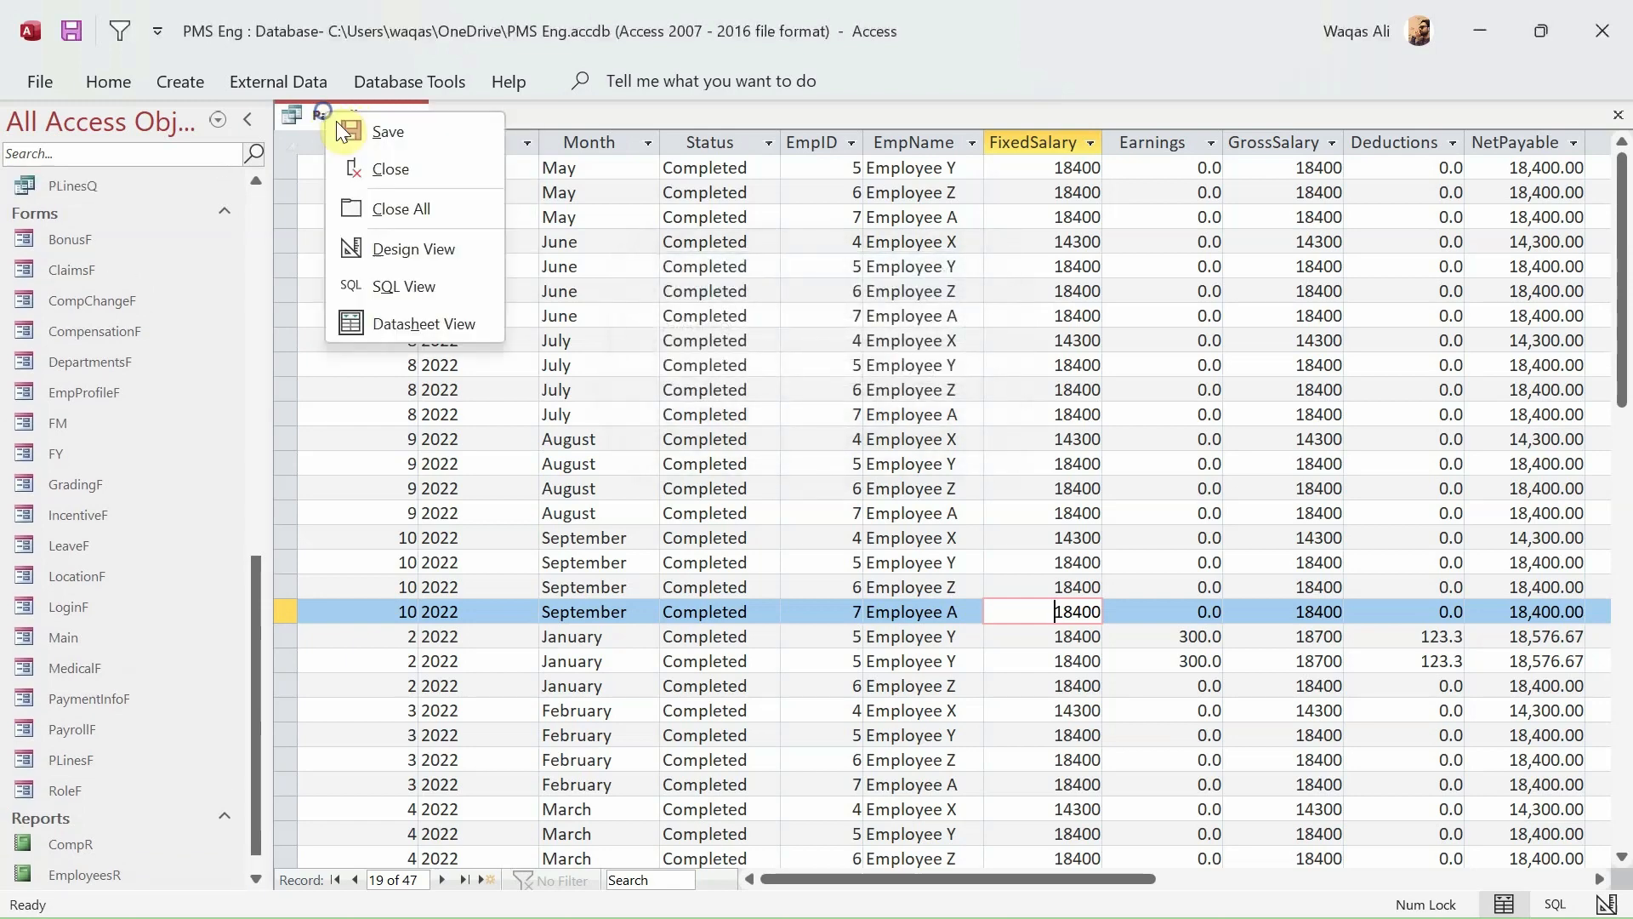
pyautogui.click(357, 128)
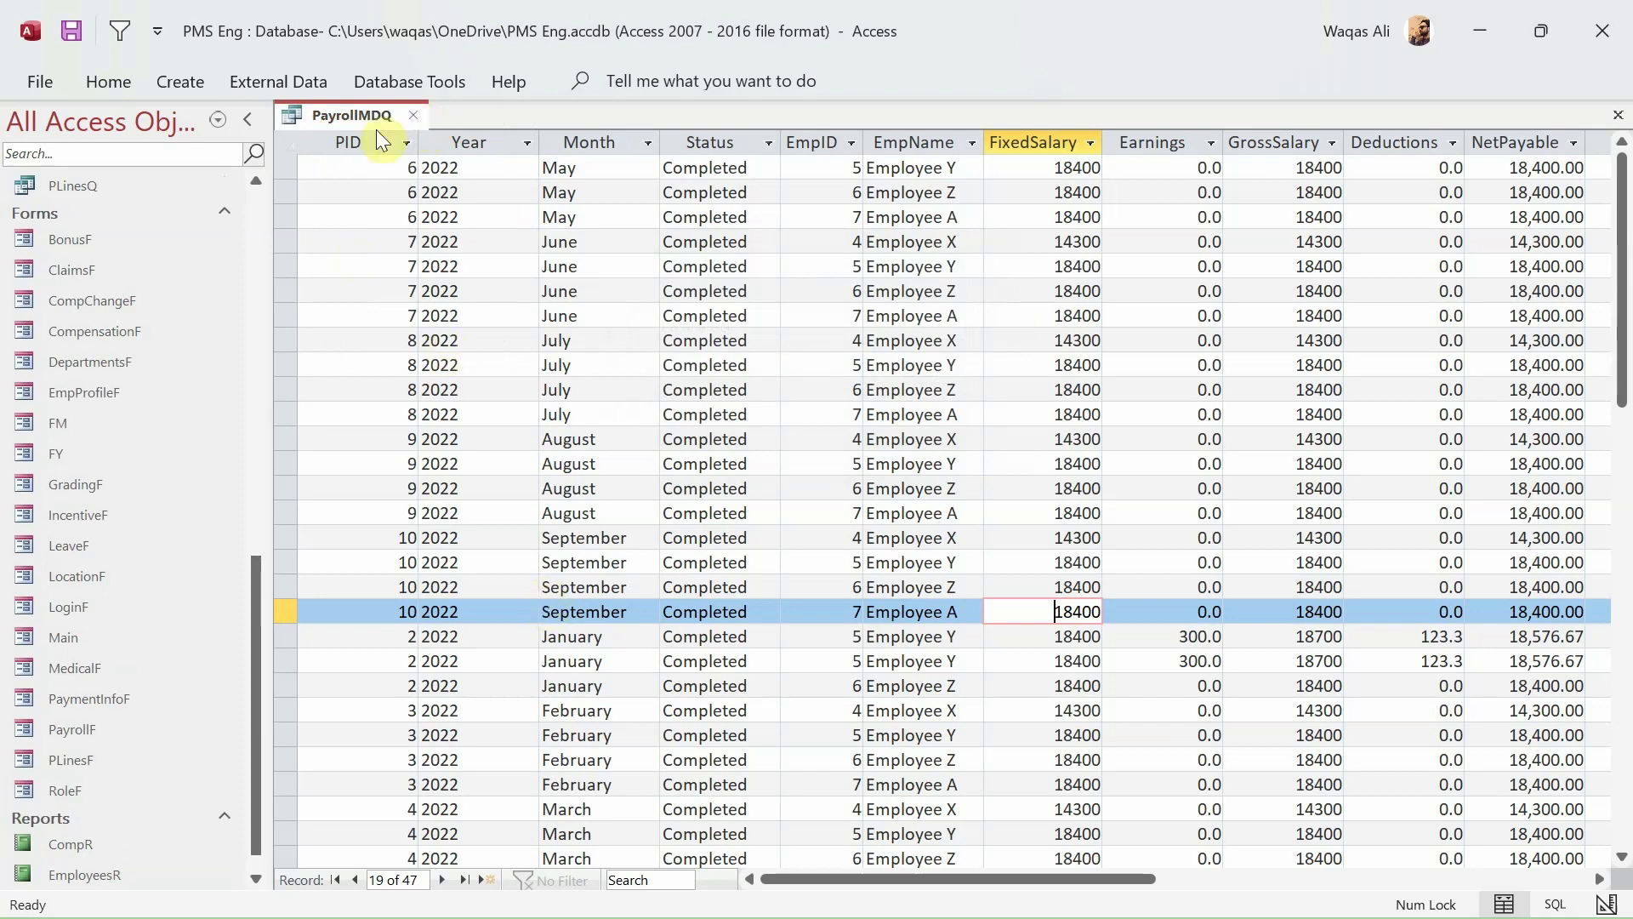
pyautogui.click(407, 115)
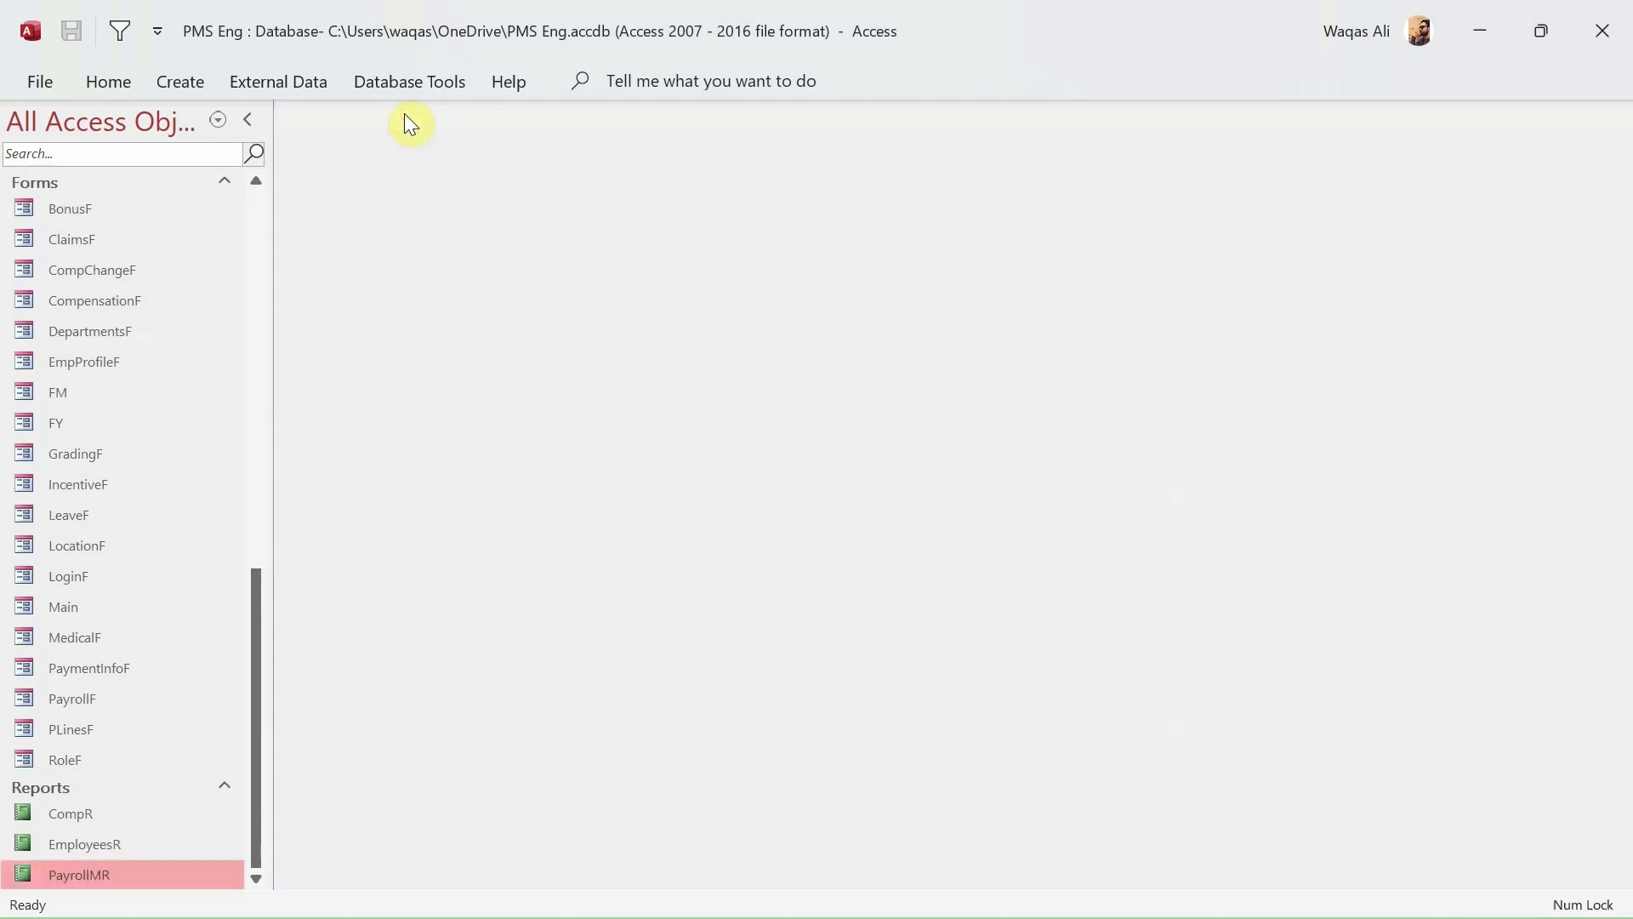
# - Create a blank report in Design View and shorten its Detail section to about 3.2 inches high
pyautogui.click(177, 88)
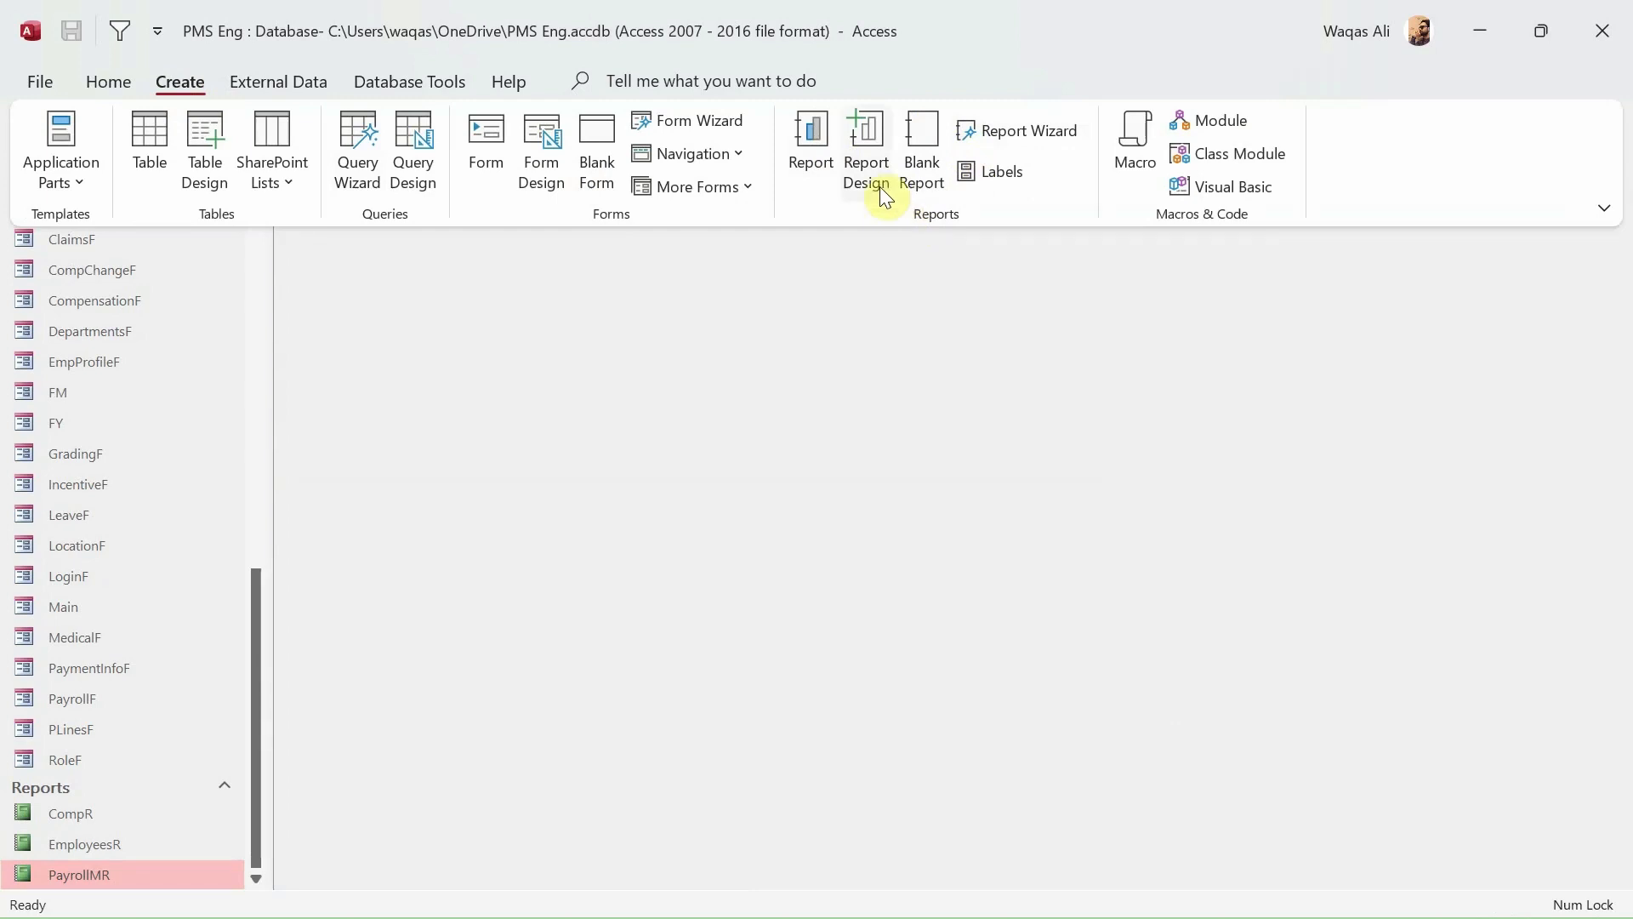
pyautogui.click(868, 132)
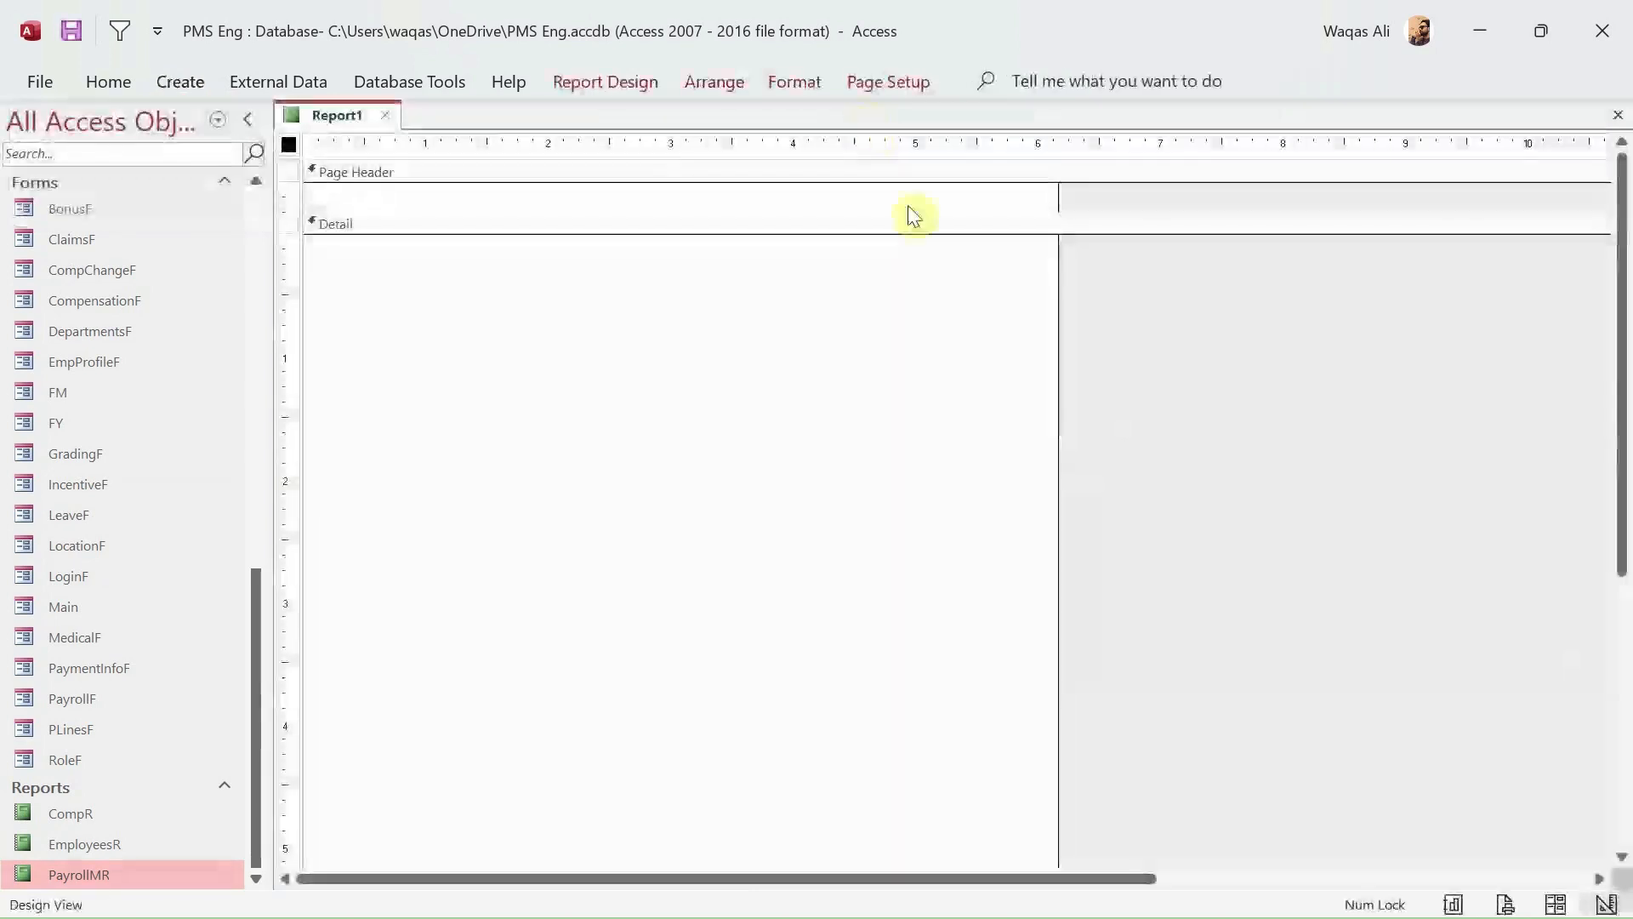
pyautogui.scroll(-3, 951, 600)
pyautogui.scroll(-1, 948, 595)
pyautogui.scroll(1, 948, 595)
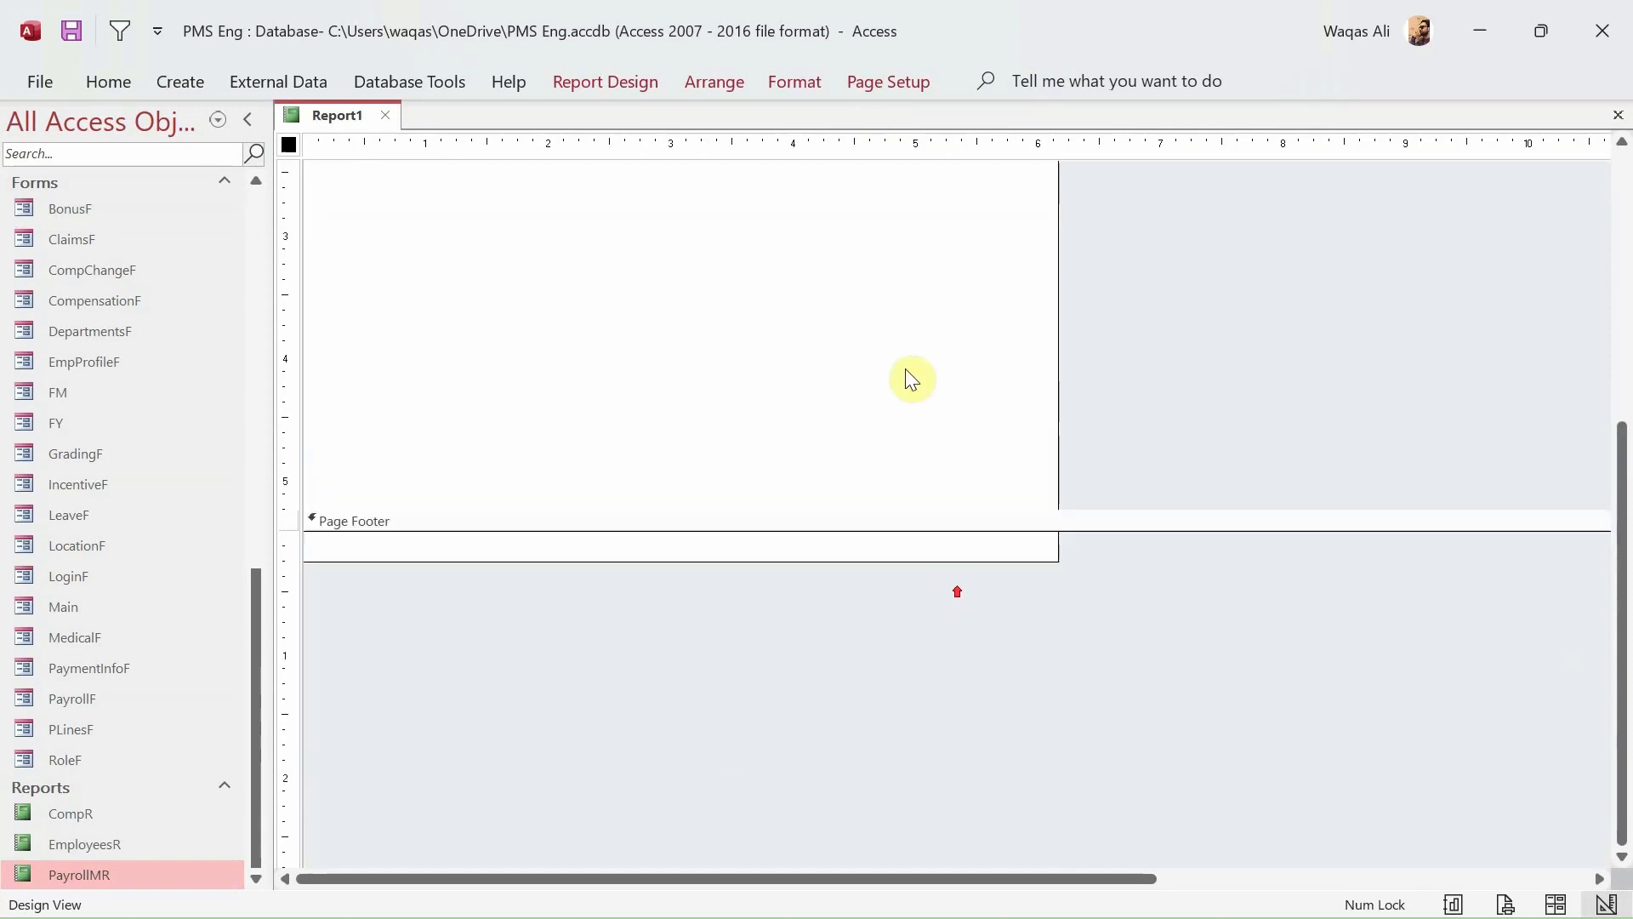
pyautogui.moveTo(917, 505); pyautogui.dragTo(911, 255)
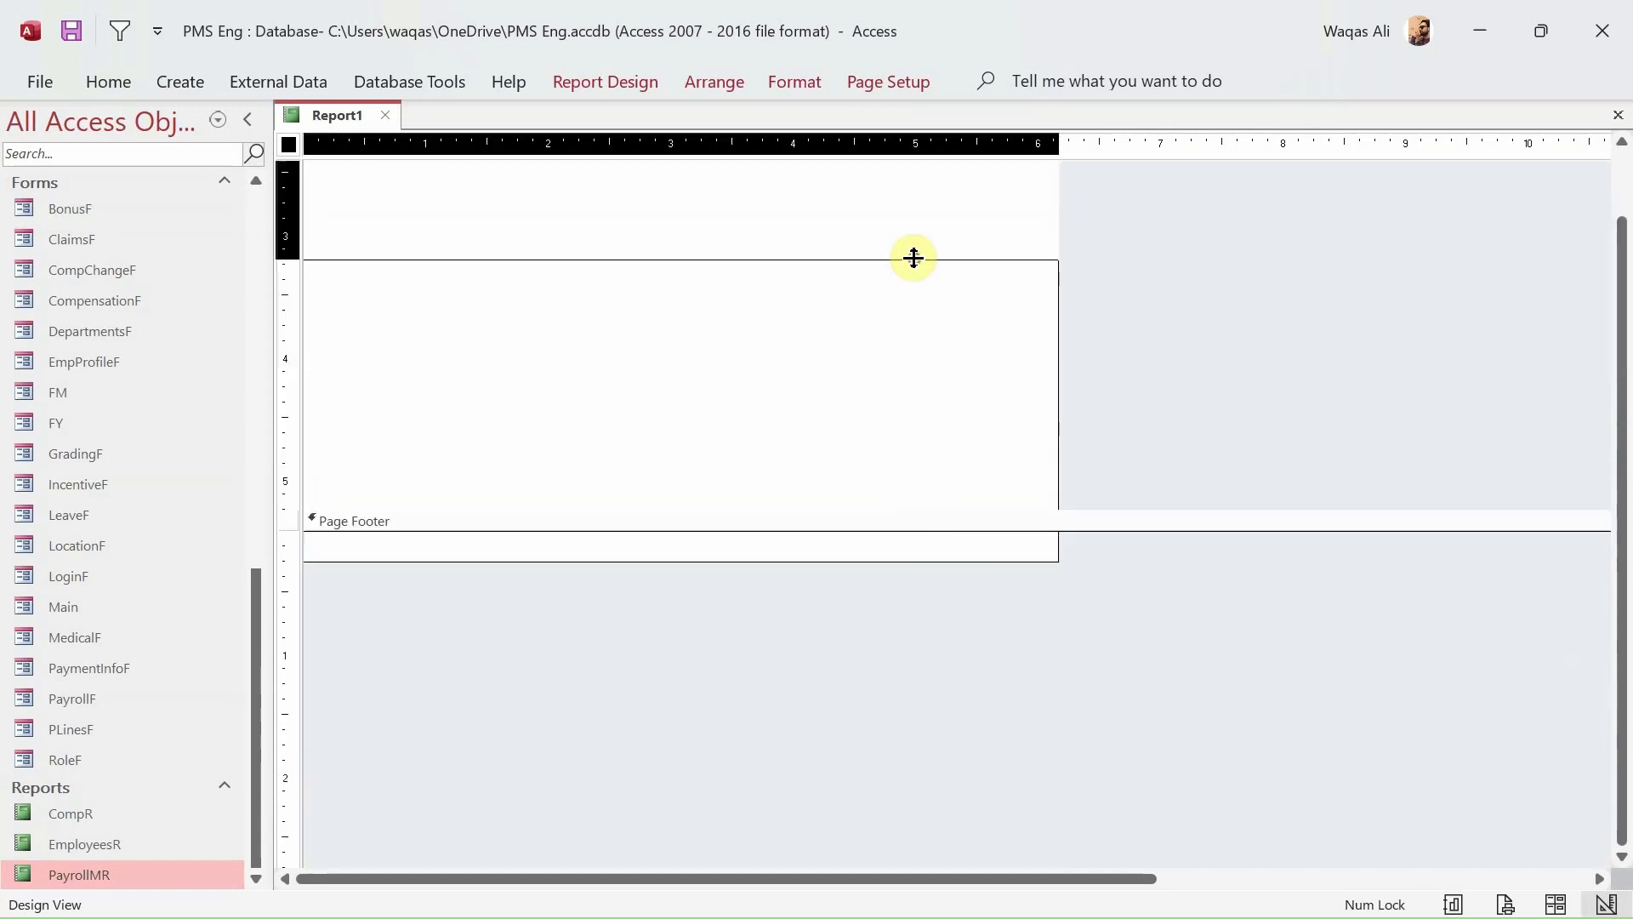
pyautogui.click(1059, 331)
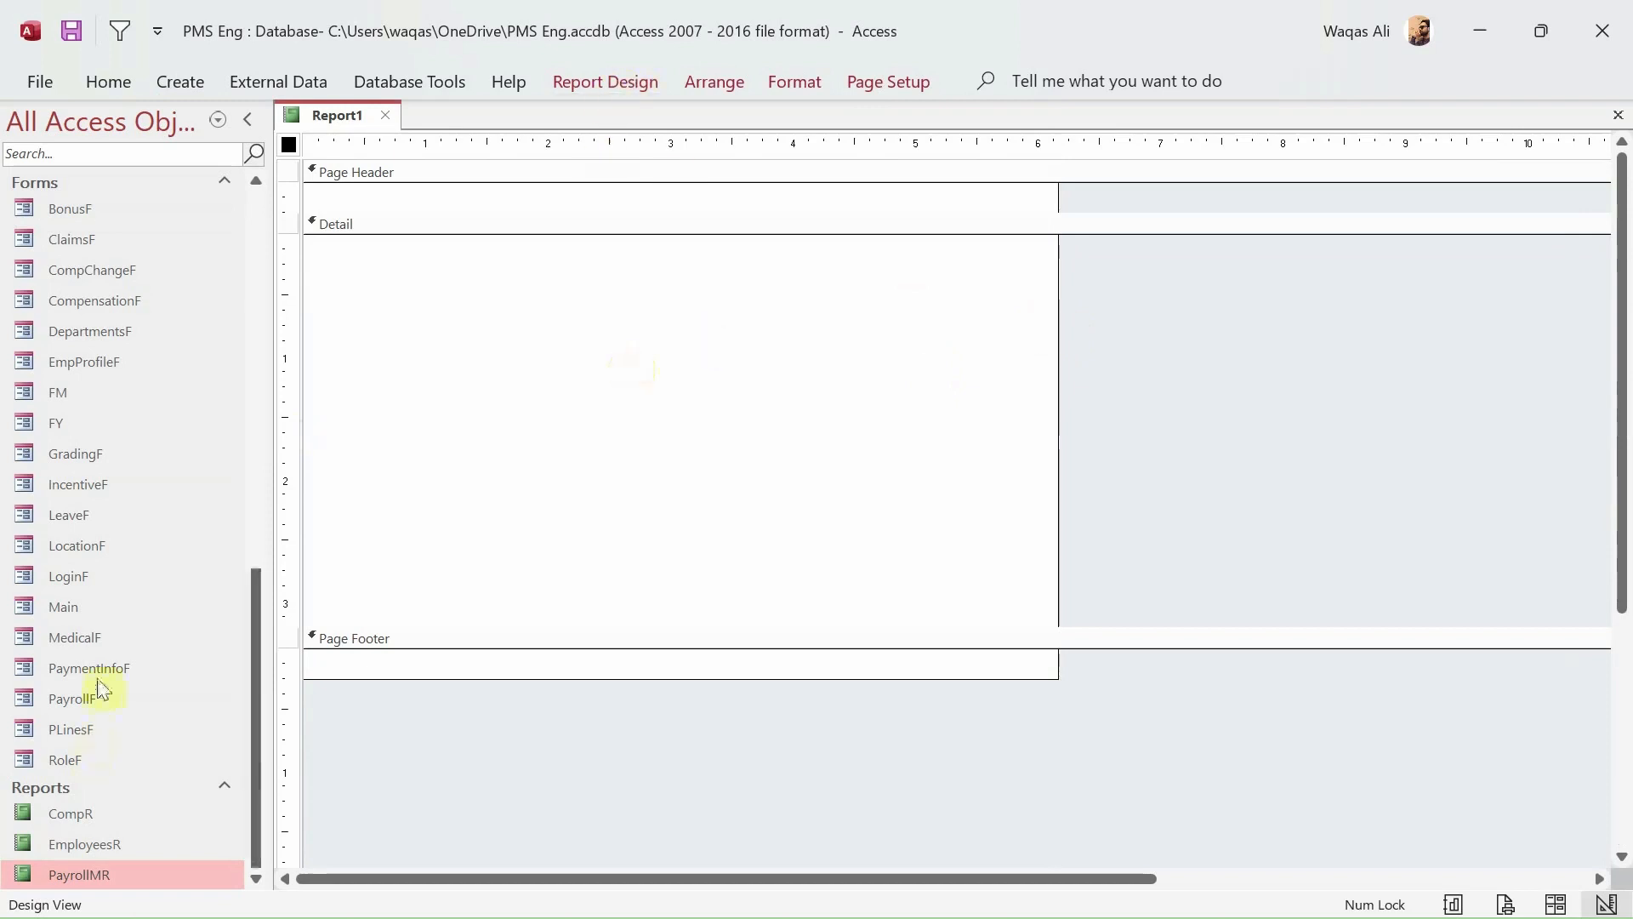
# - Set the new report's record source to the PayrollMDQ query
pyautogui.scroll(6, 97, 677)
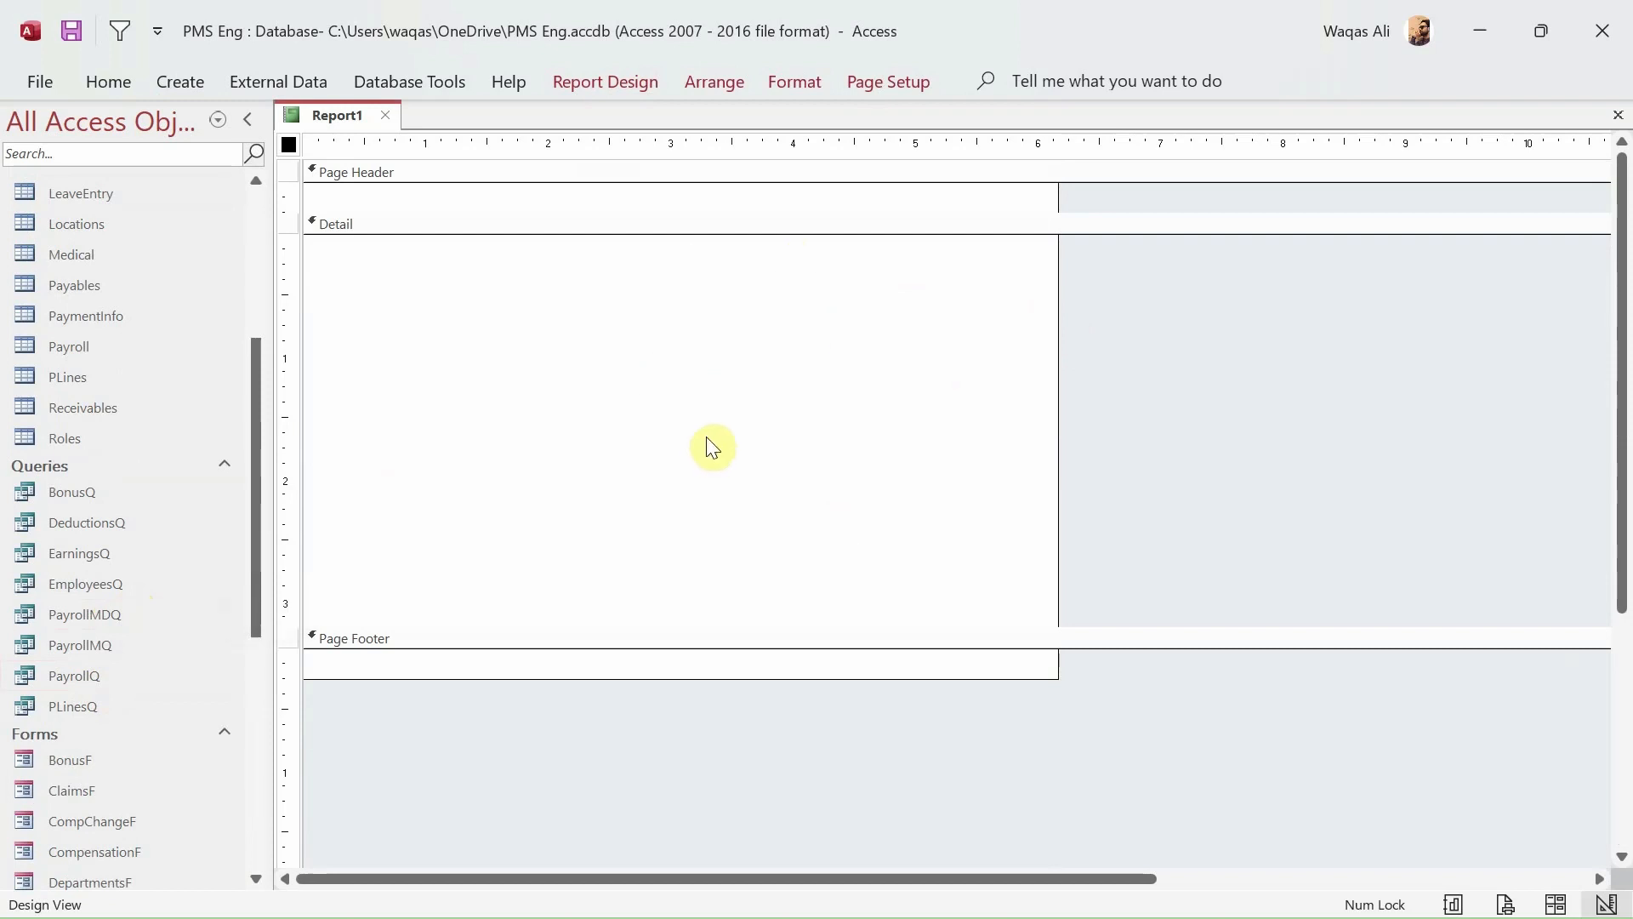
pyautogui.click(585, 84)
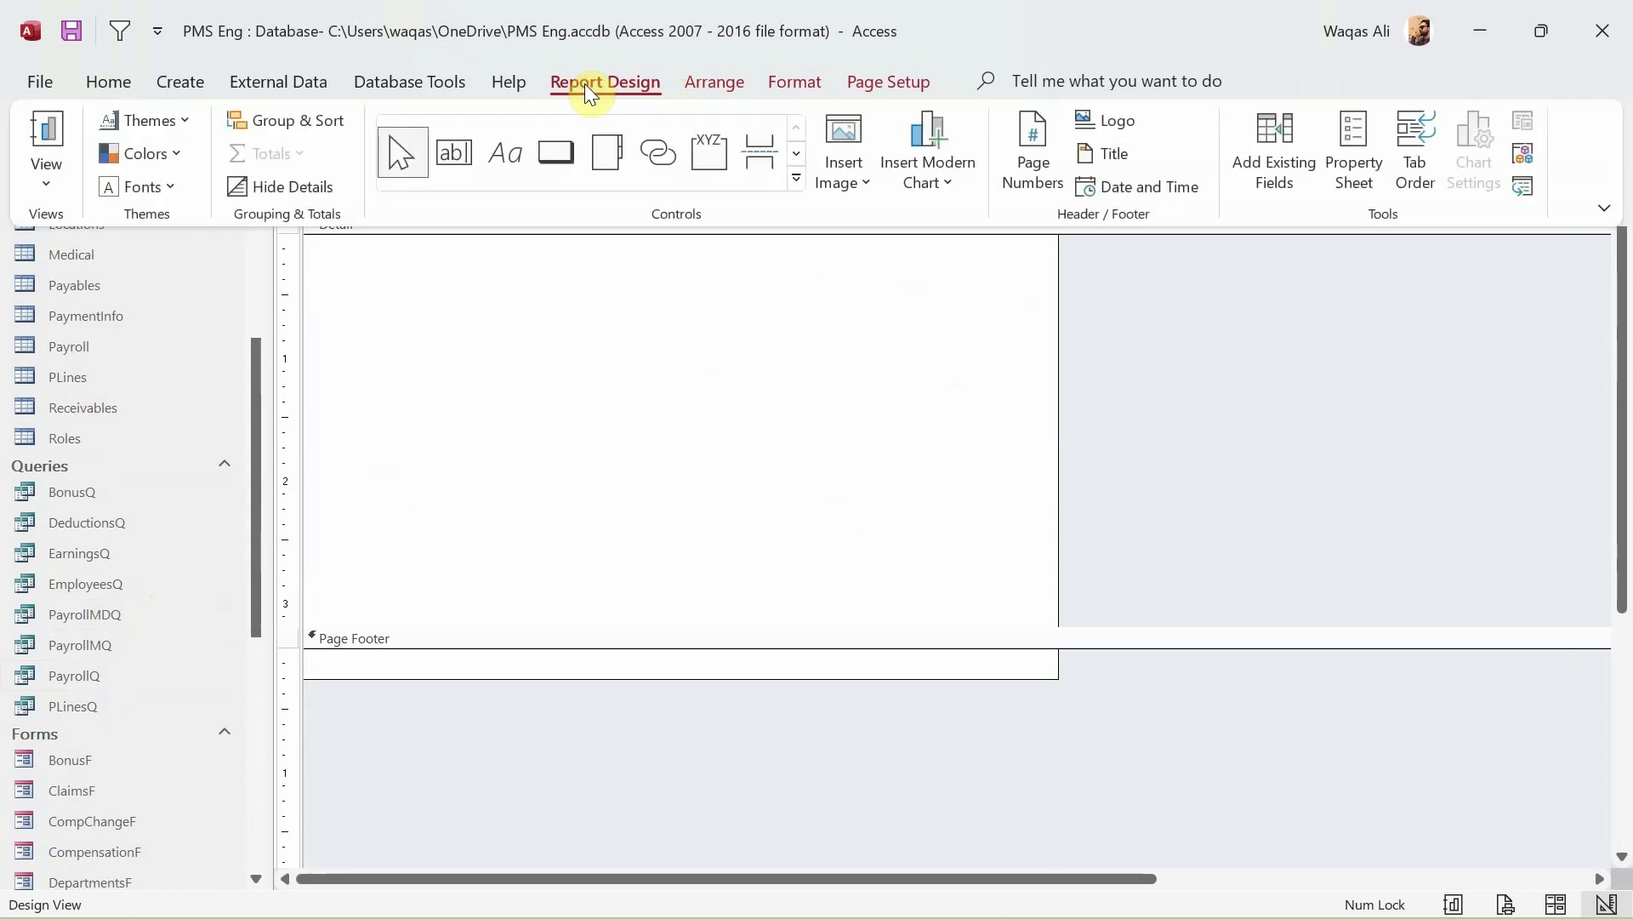
pyautogui.click(1344, 130)
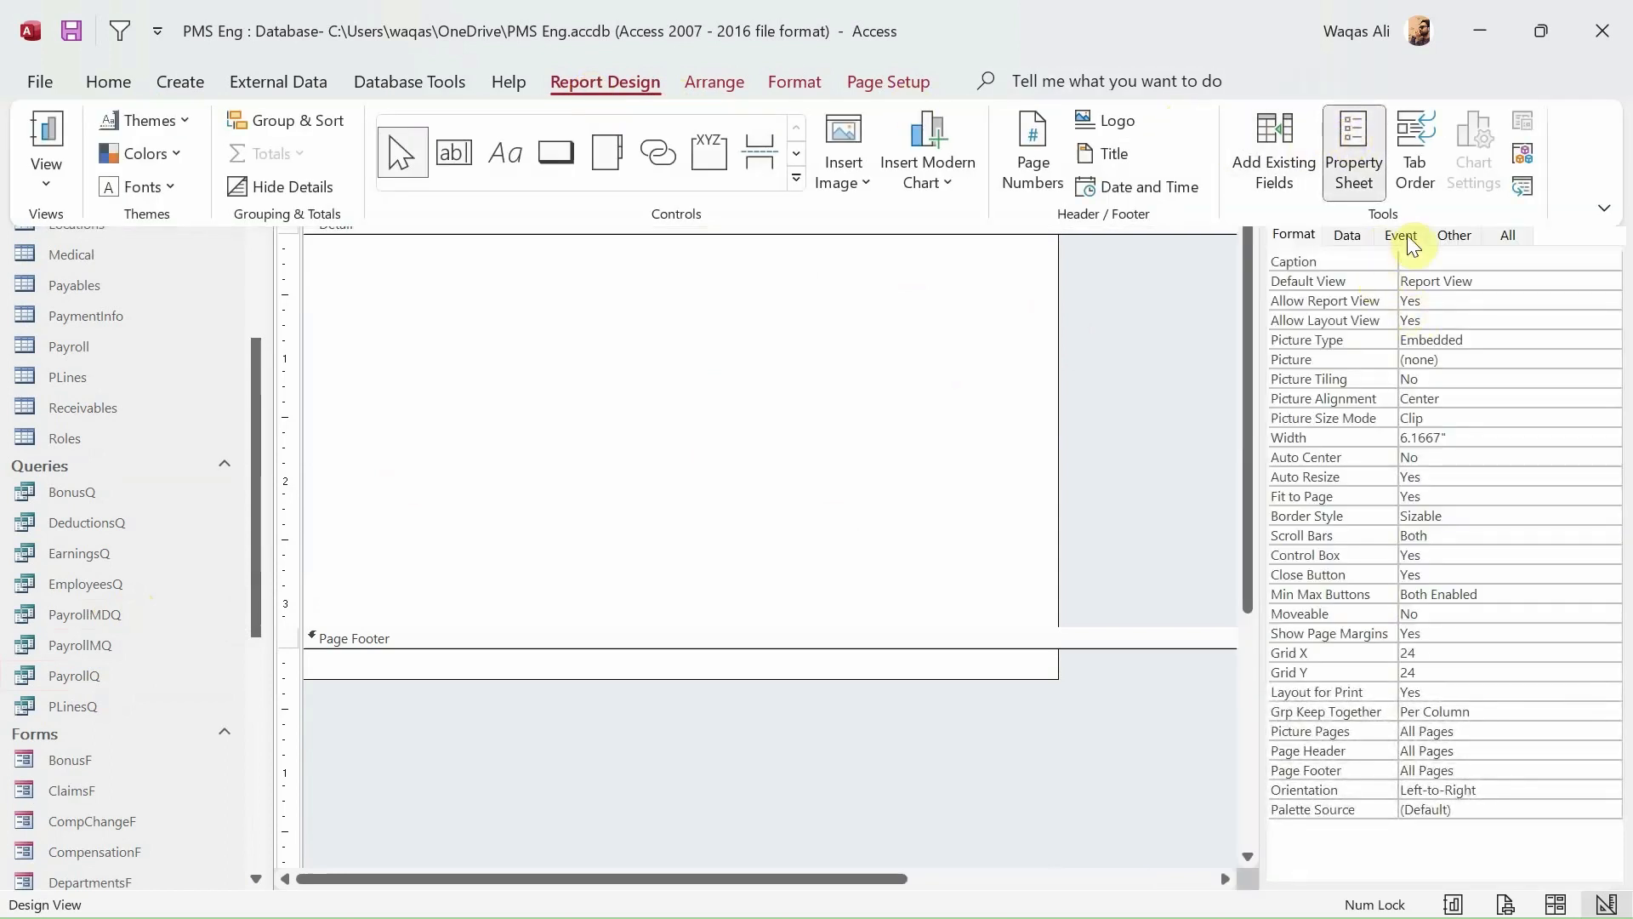
pyautogui.click(1351, 236)
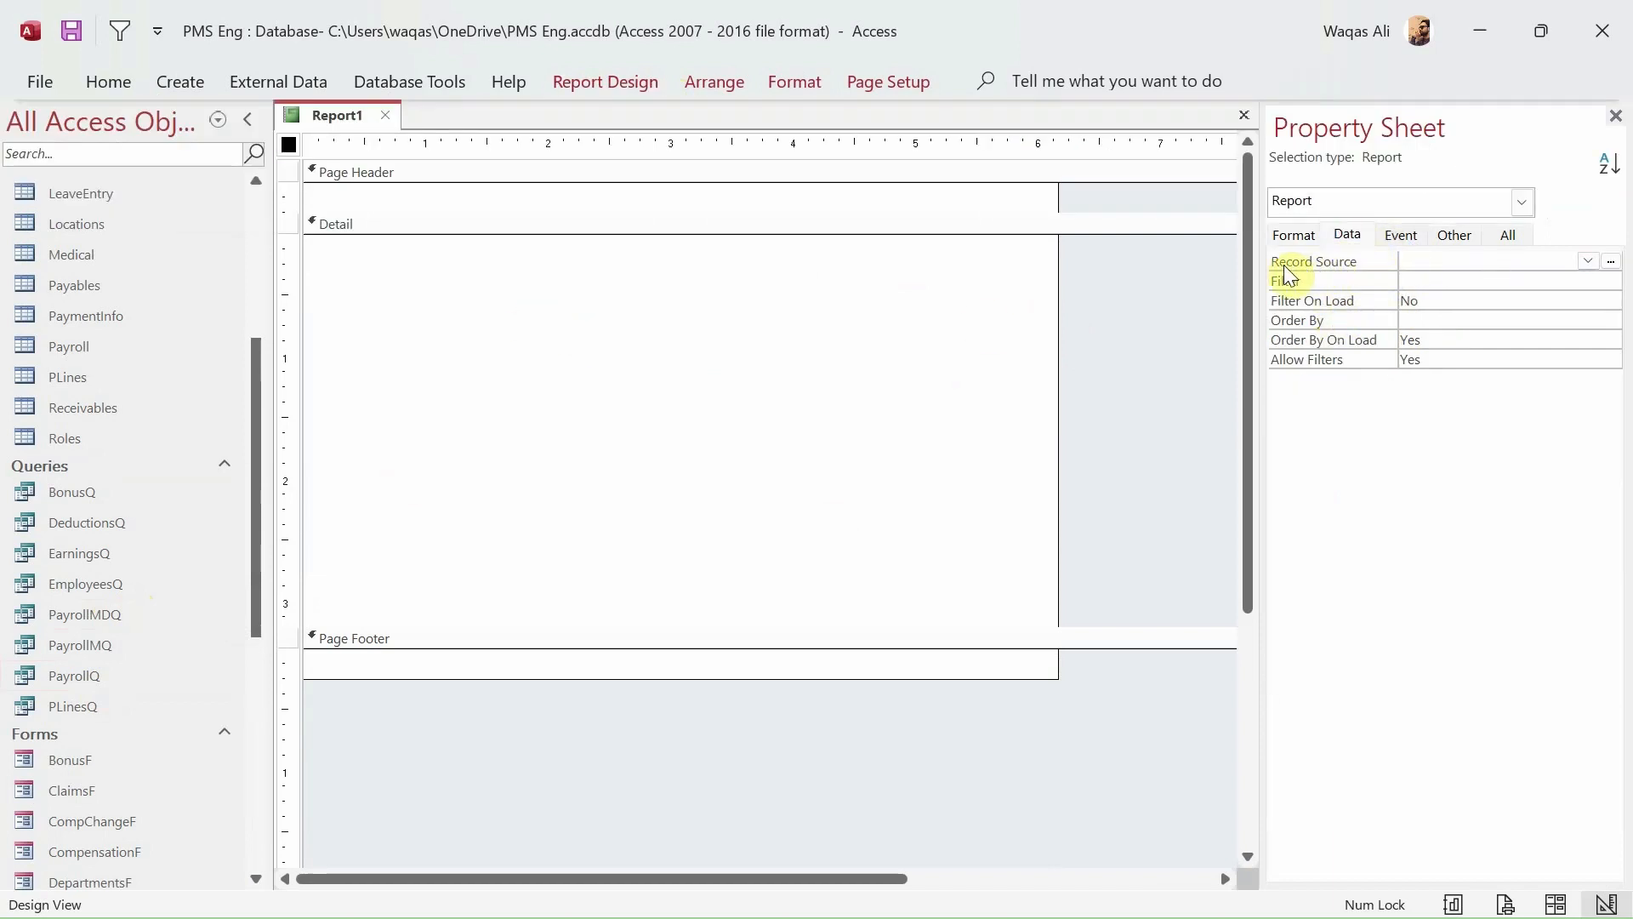
pyautogui.click(1590, 262)
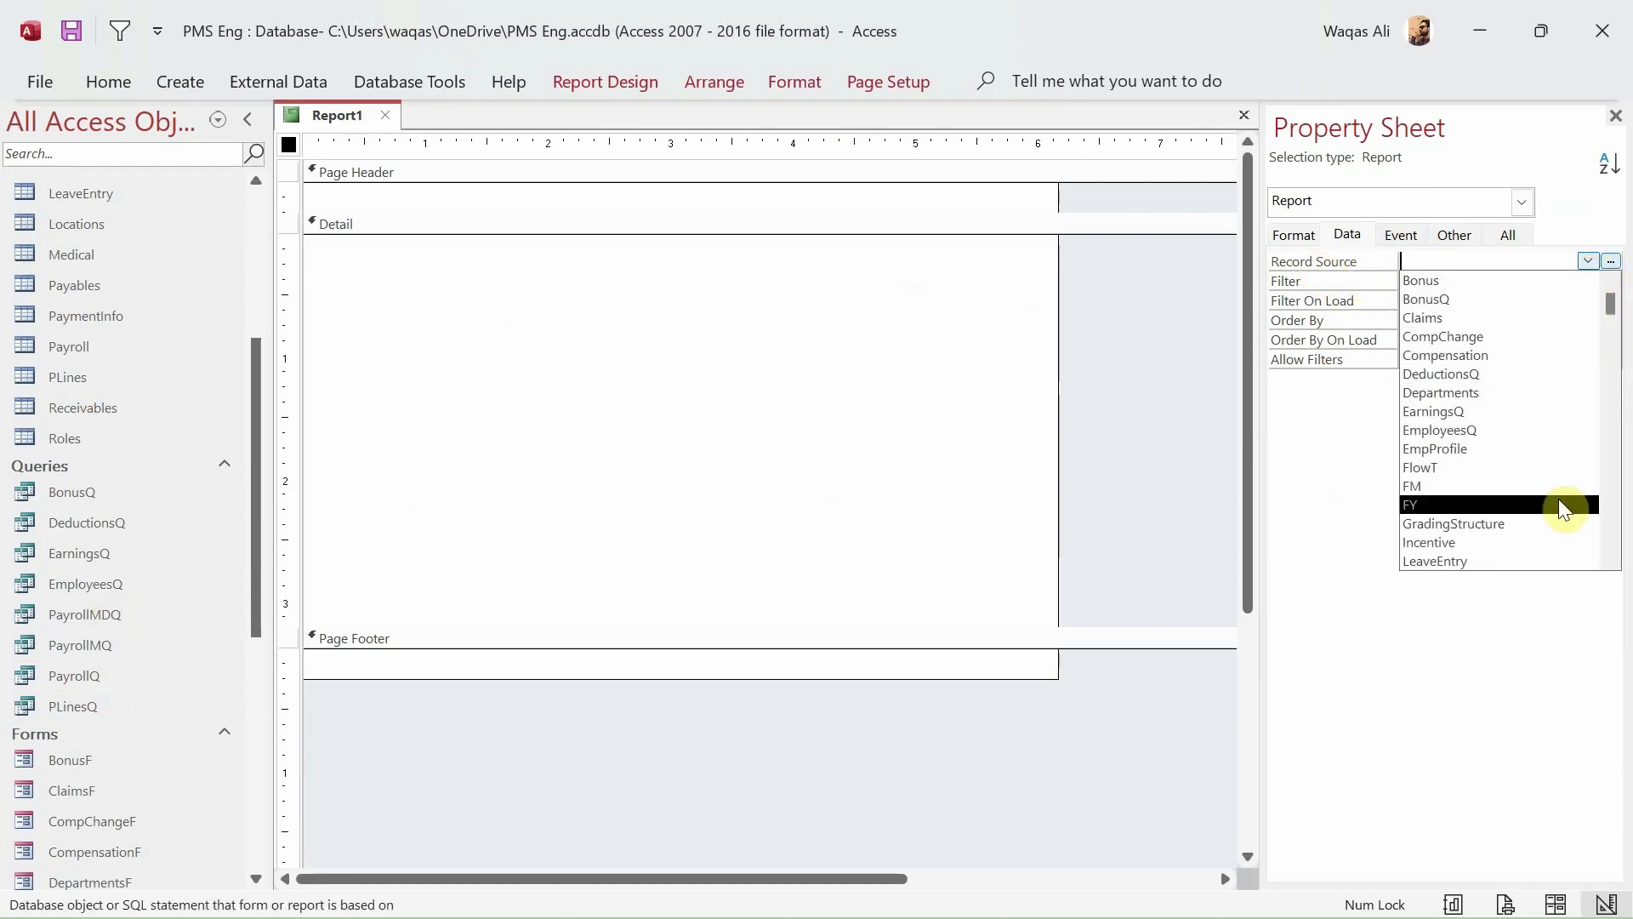
pyautogui.scroll(-3, 1558, 499)
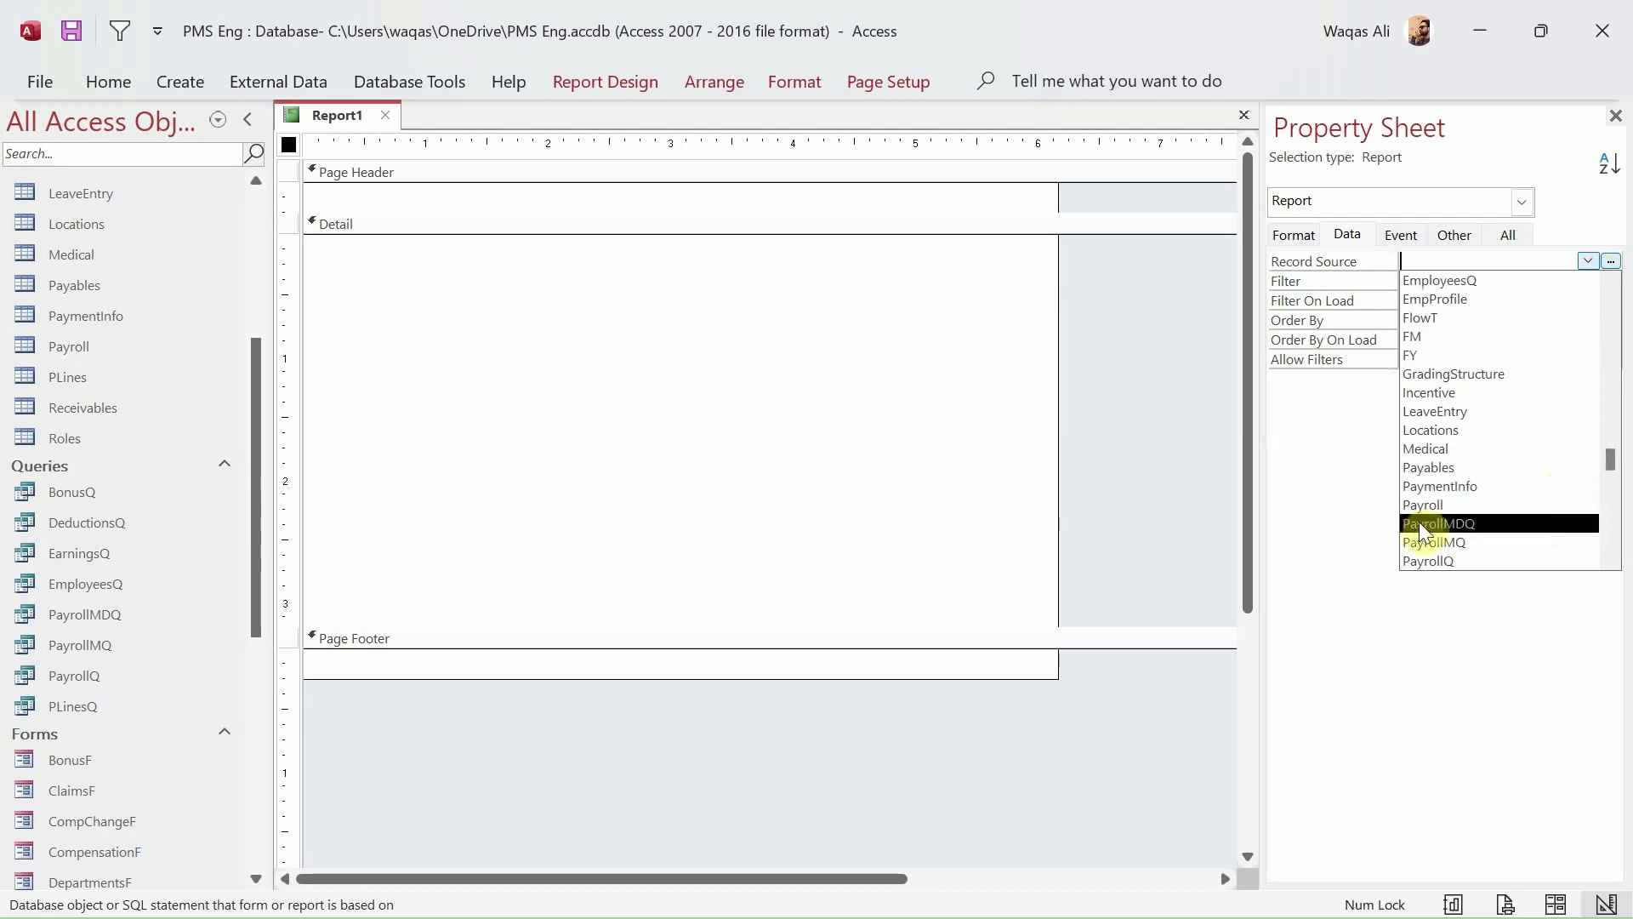
pyautogui.click(1495, 526)
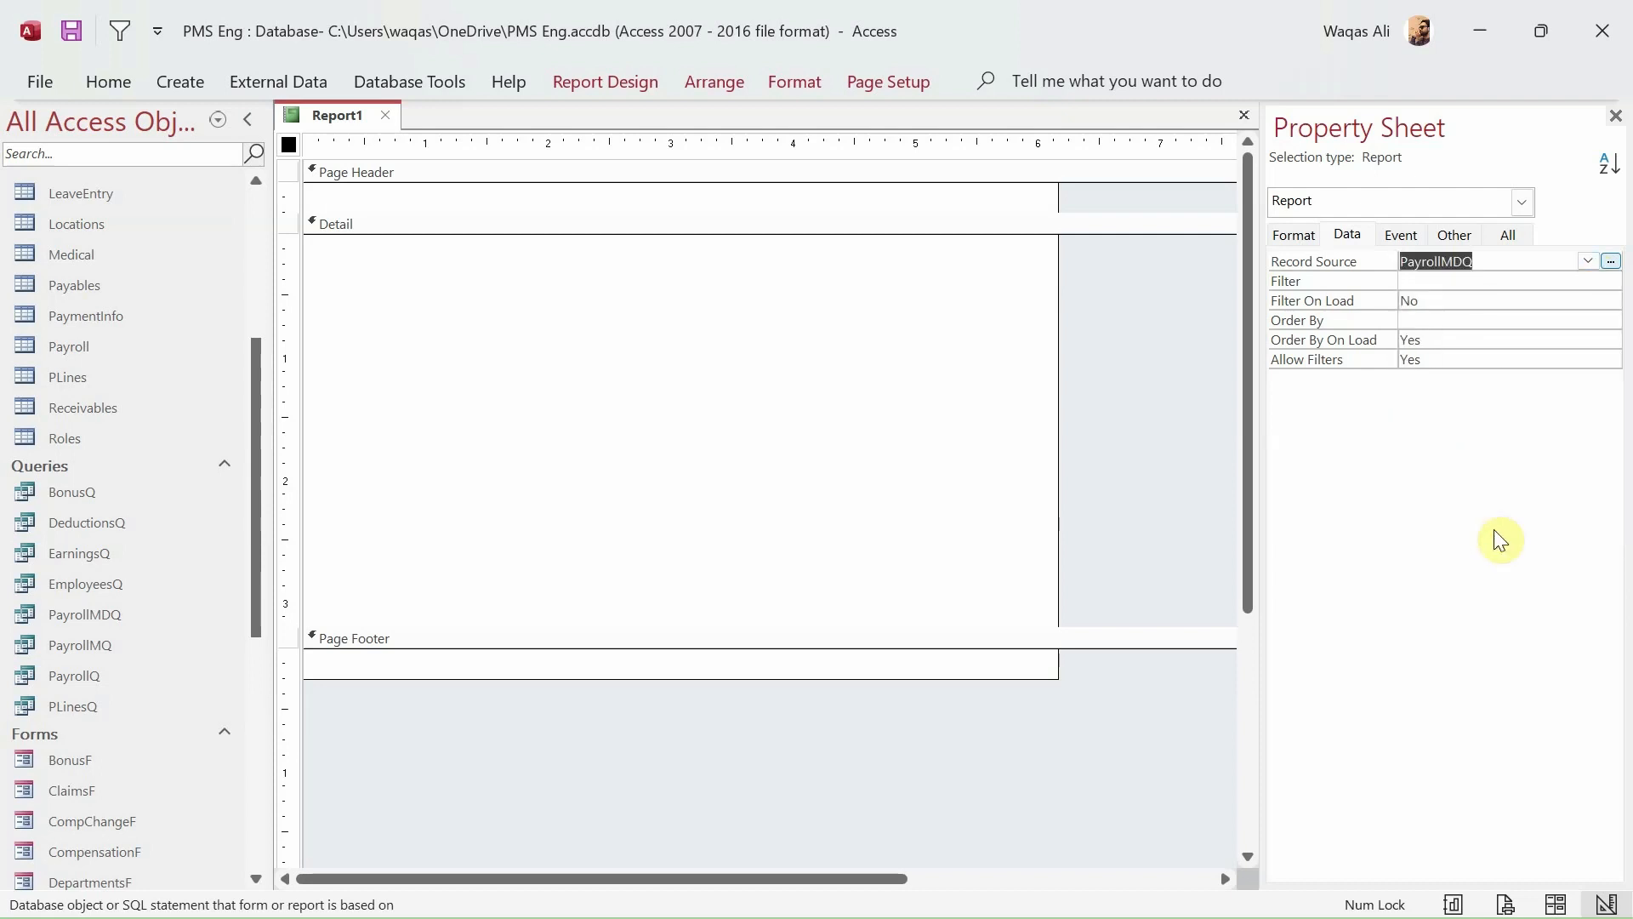
# - Add all available fields from PID through Status to the report's Detail section, leaving out FY and FM
pyautogui.click(584, 78)
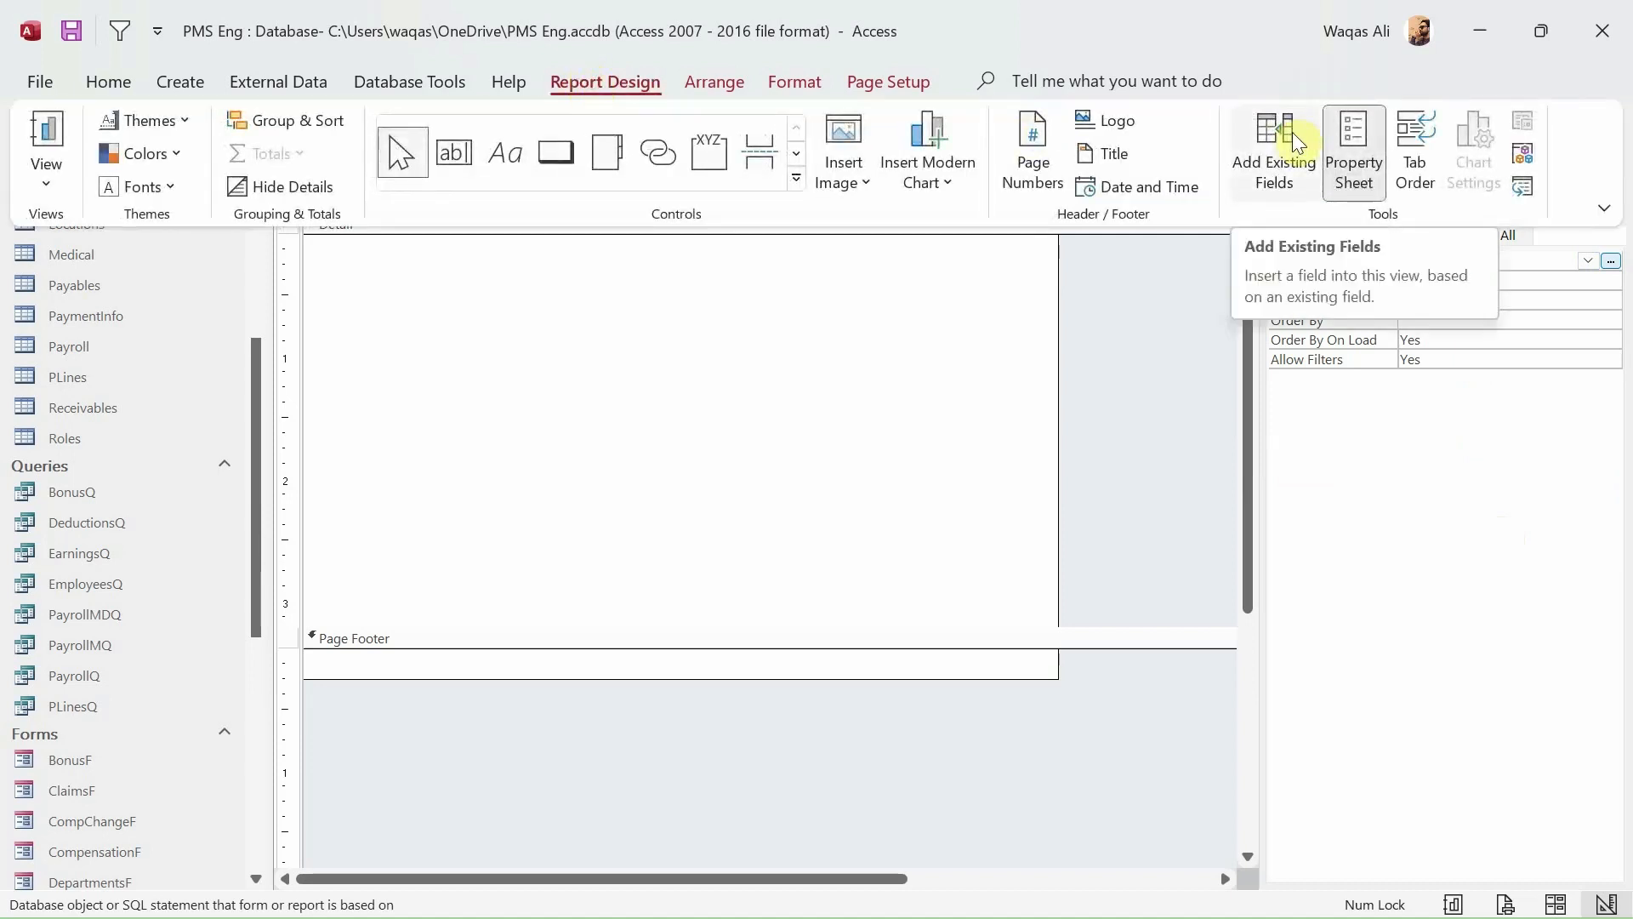
pyautogui.click(1294, 140)
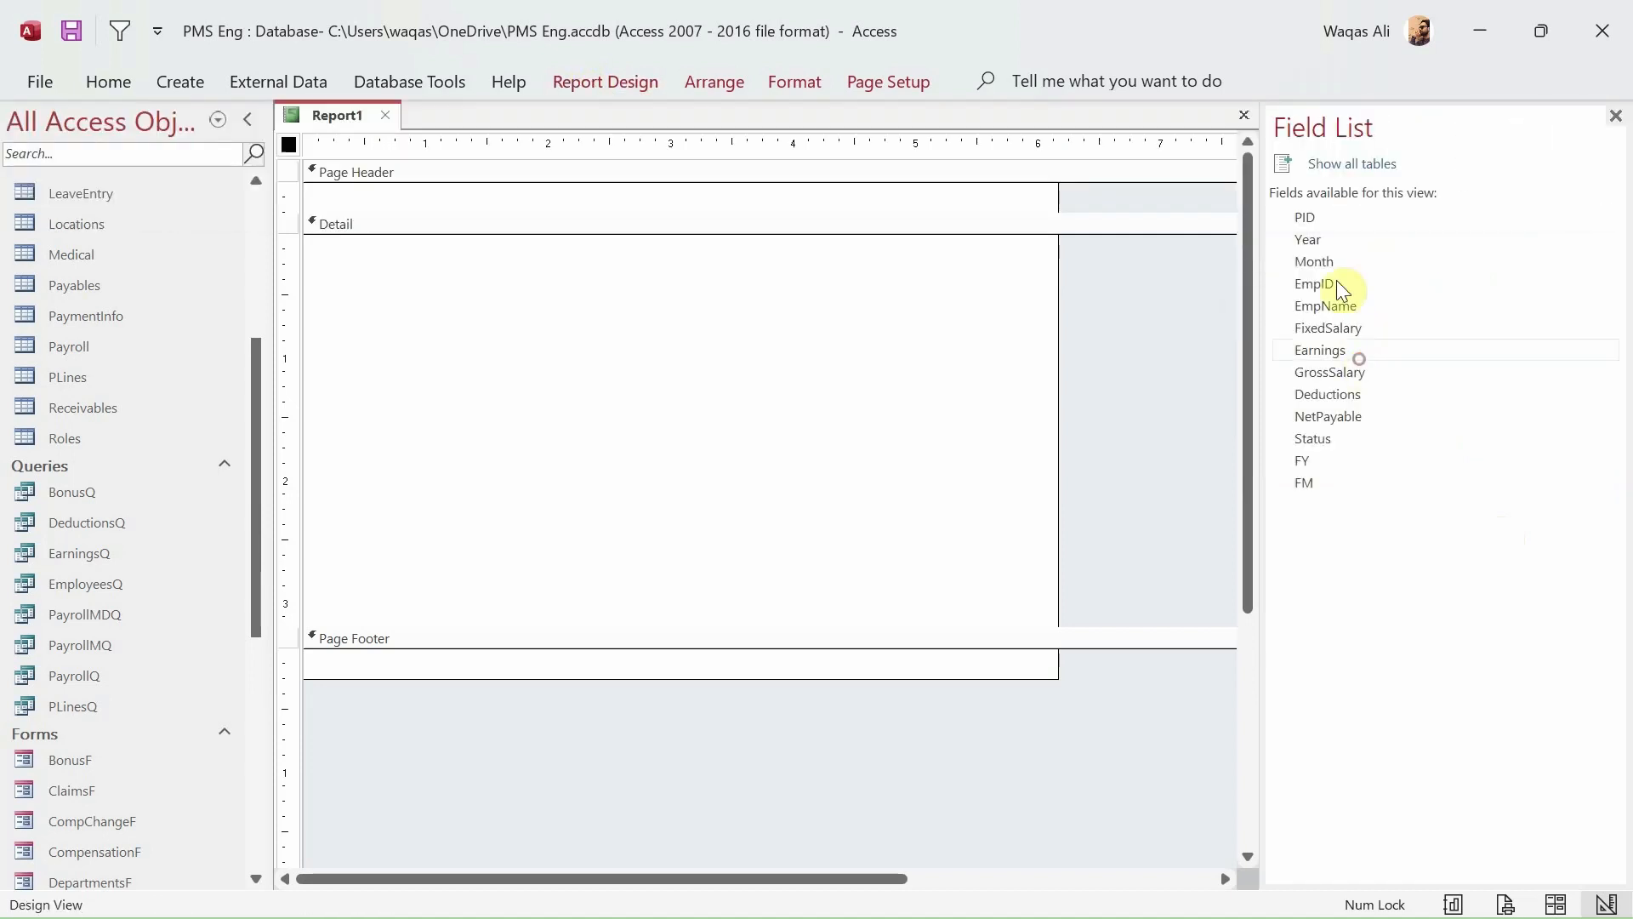
pyautogui.click(1326, 219)
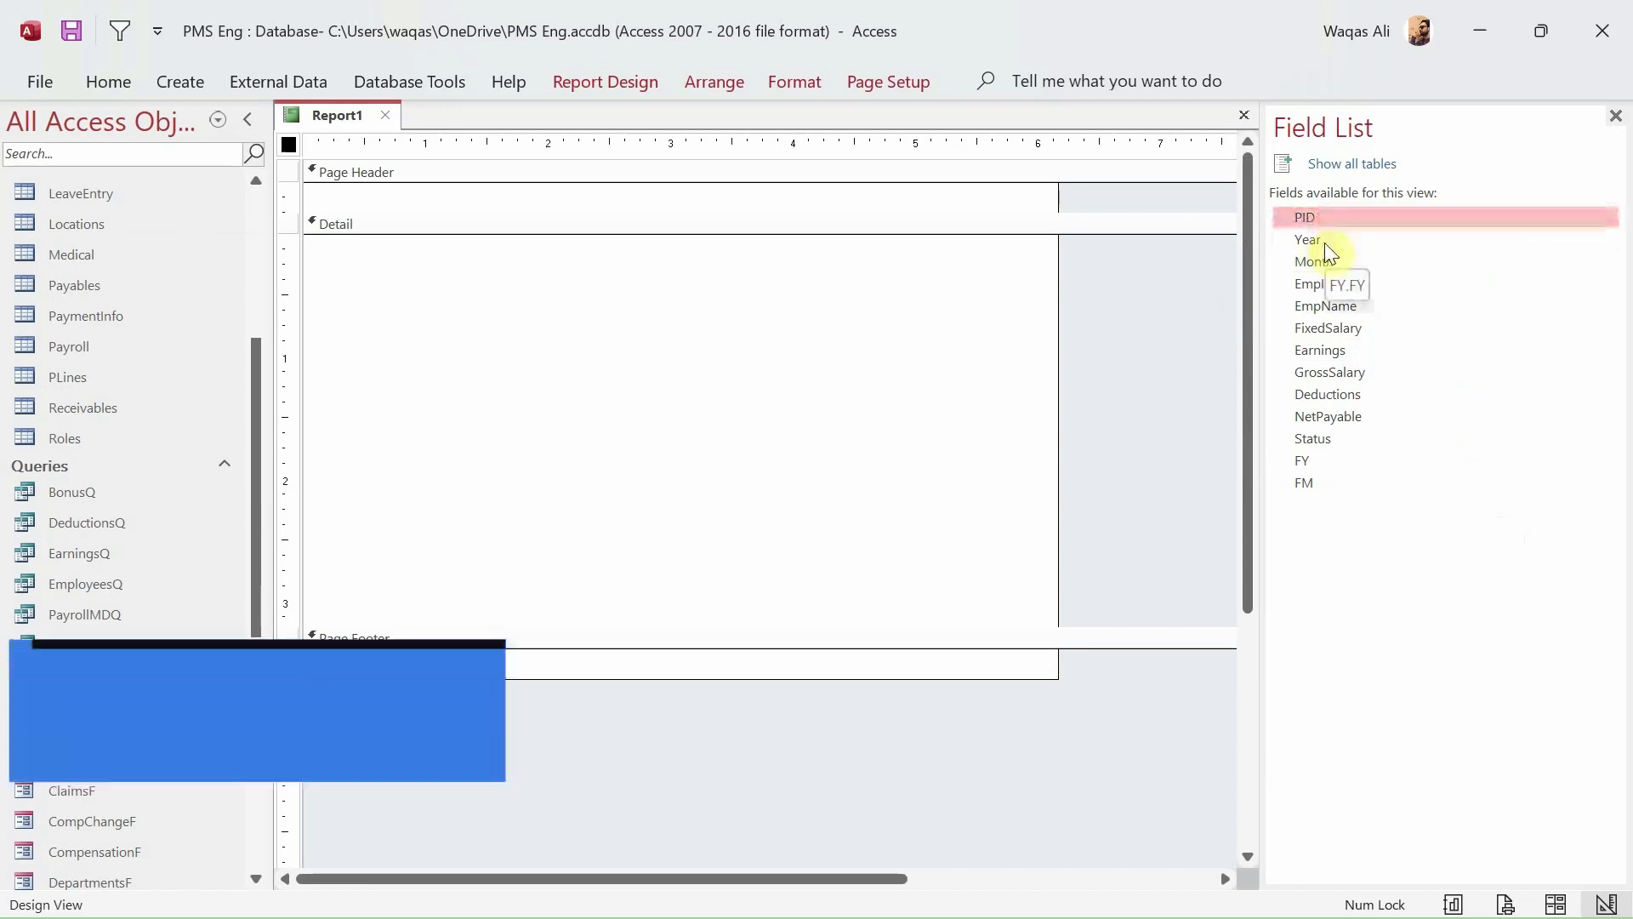
pyautogui.hotkey('shift', 'Down')
pyautogui.hotkey('shift', 'Down')
pyautogui.hotkey('shift', 'Down')
pyautogui.hotkey('shift', 'Down')
pyautogui.hotkey('shift', 'Down')
pyautogui.hotkey('shift', 'Down')
pyautogui.hotkey('shift', 'Down')
pyautogui.hotkey('shift', 'Down')
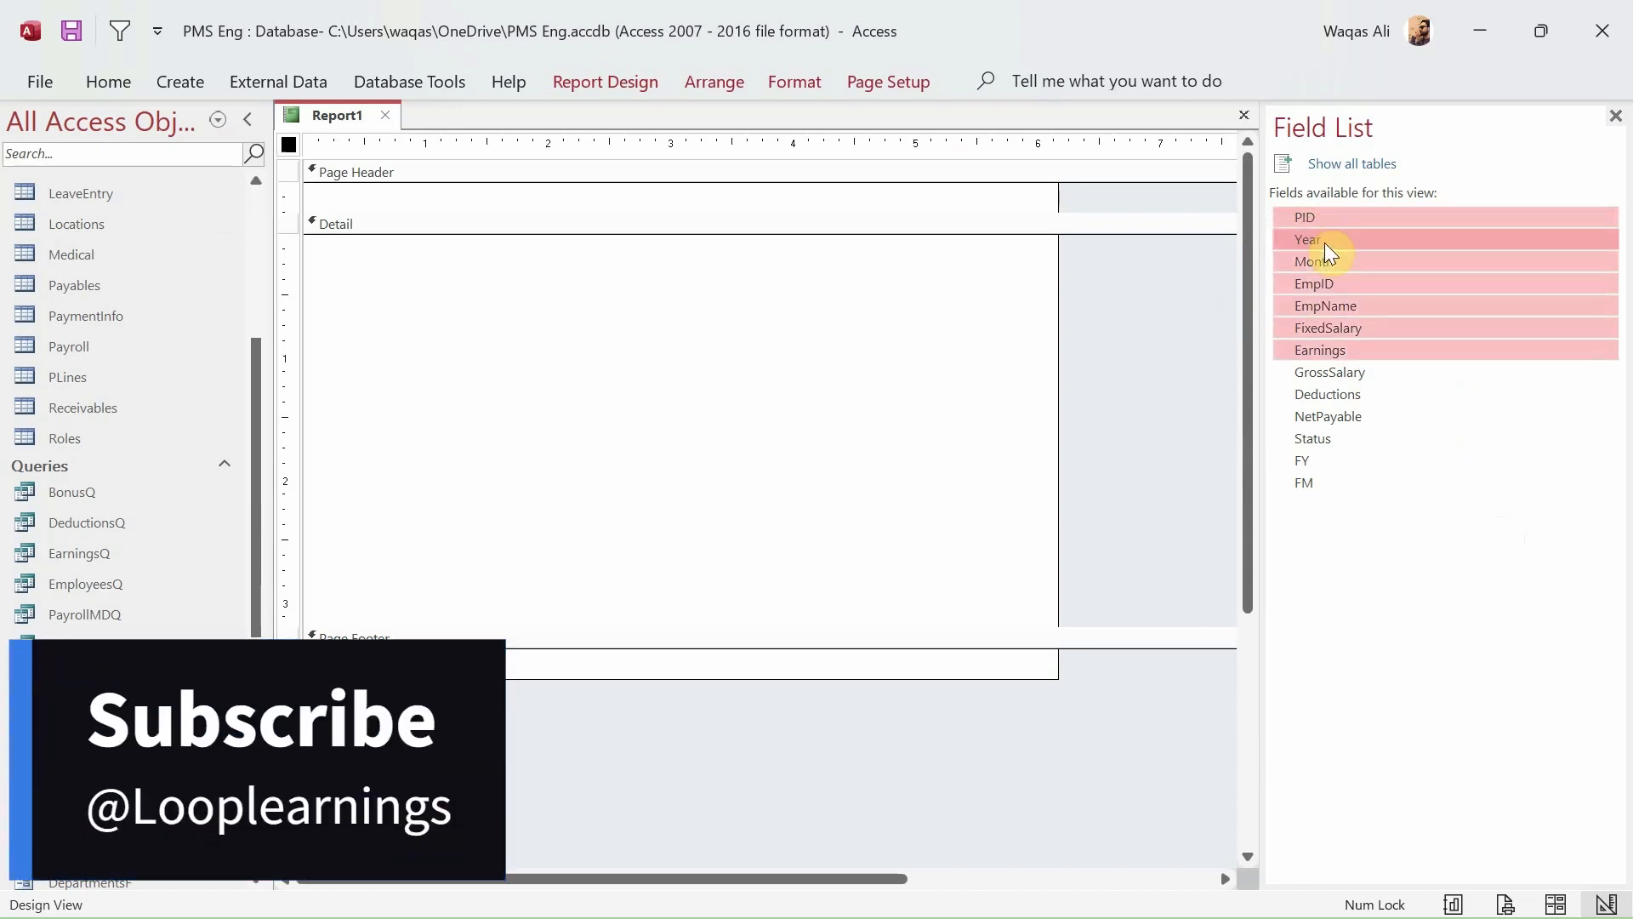
pyautogui.hotkey('shift', 'Down')
pyautogui.hotkey('shift', 'Down')
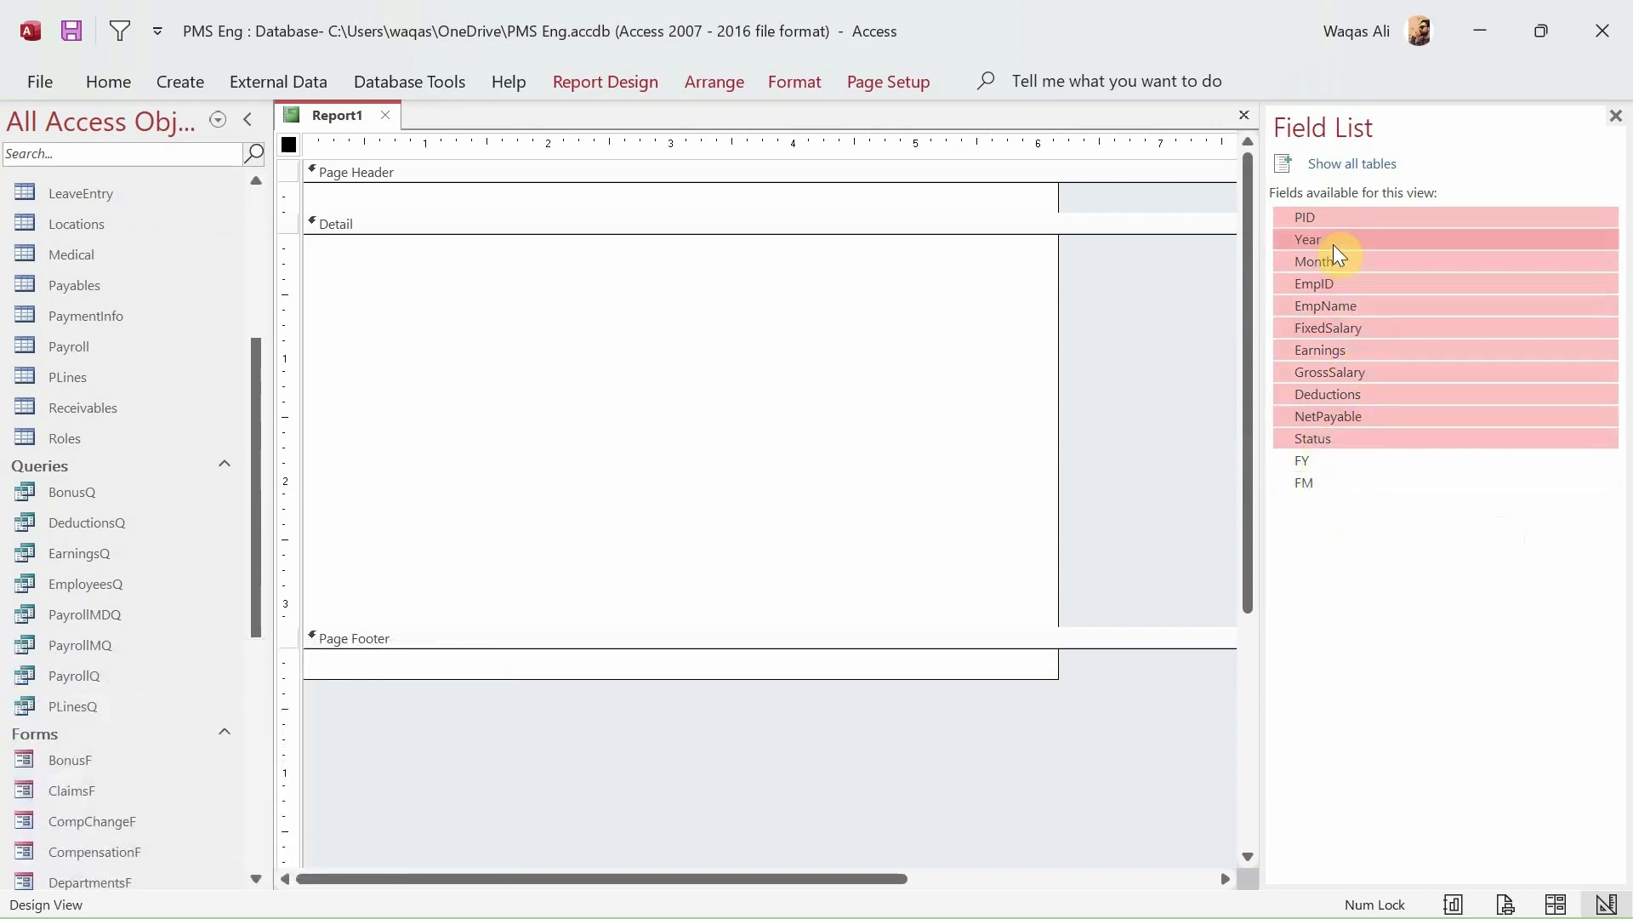
pyautogui.moveTo(1314, 219); pyautogui.dragTo(739, 300)
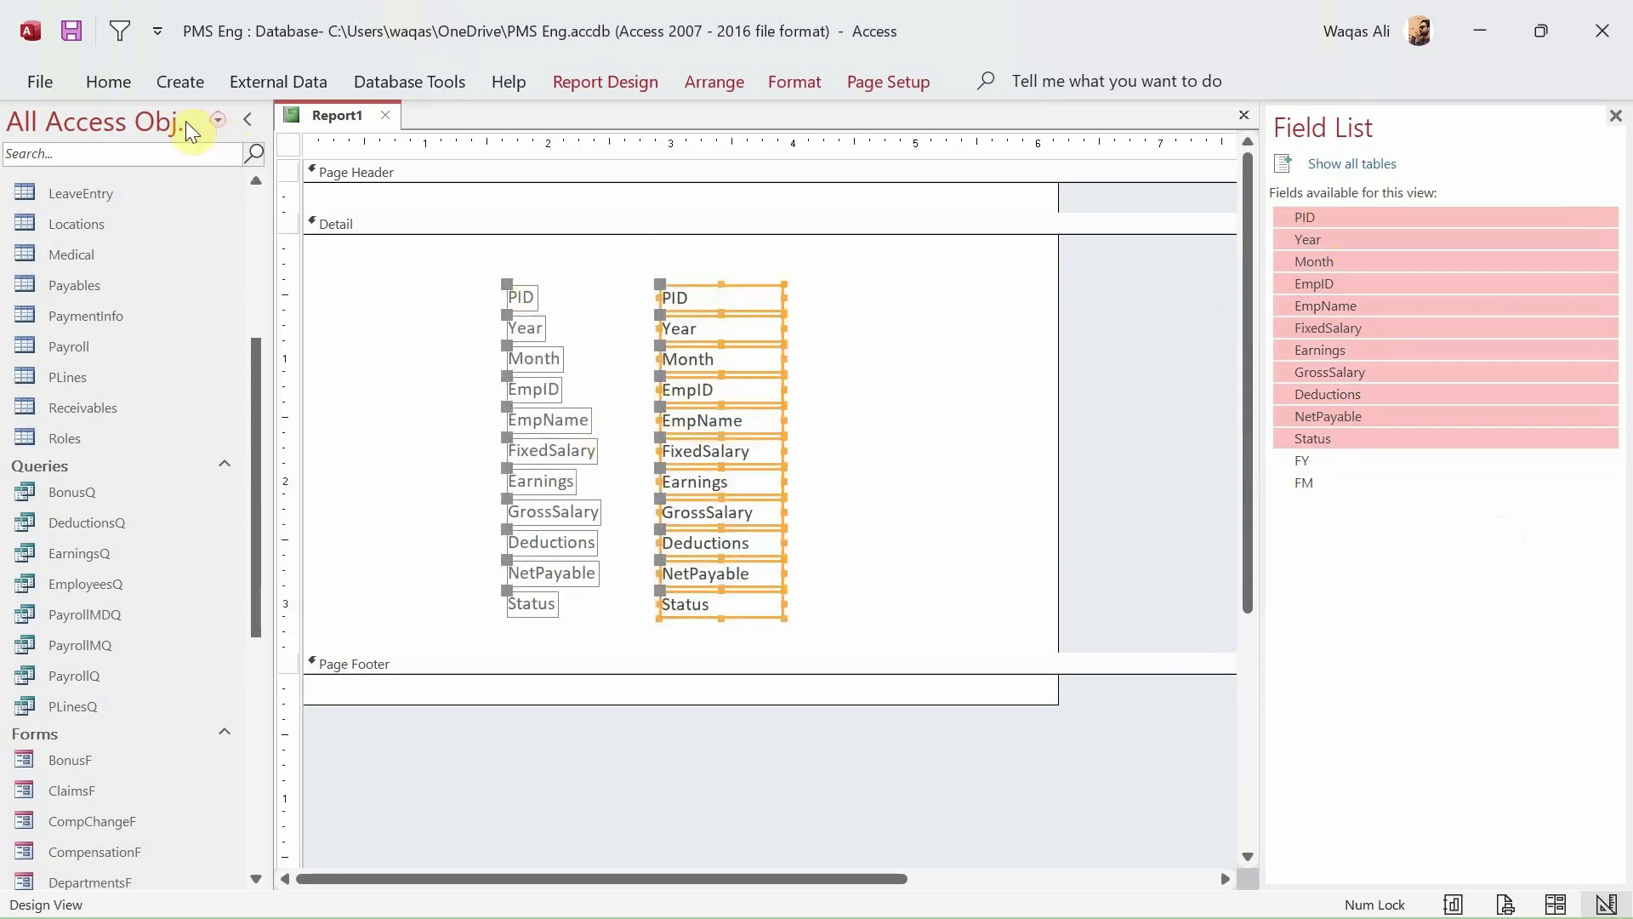
# - Set the font color of all the field text boxes and their labels in the Detail section to black
pyautogui.click(120, 91)
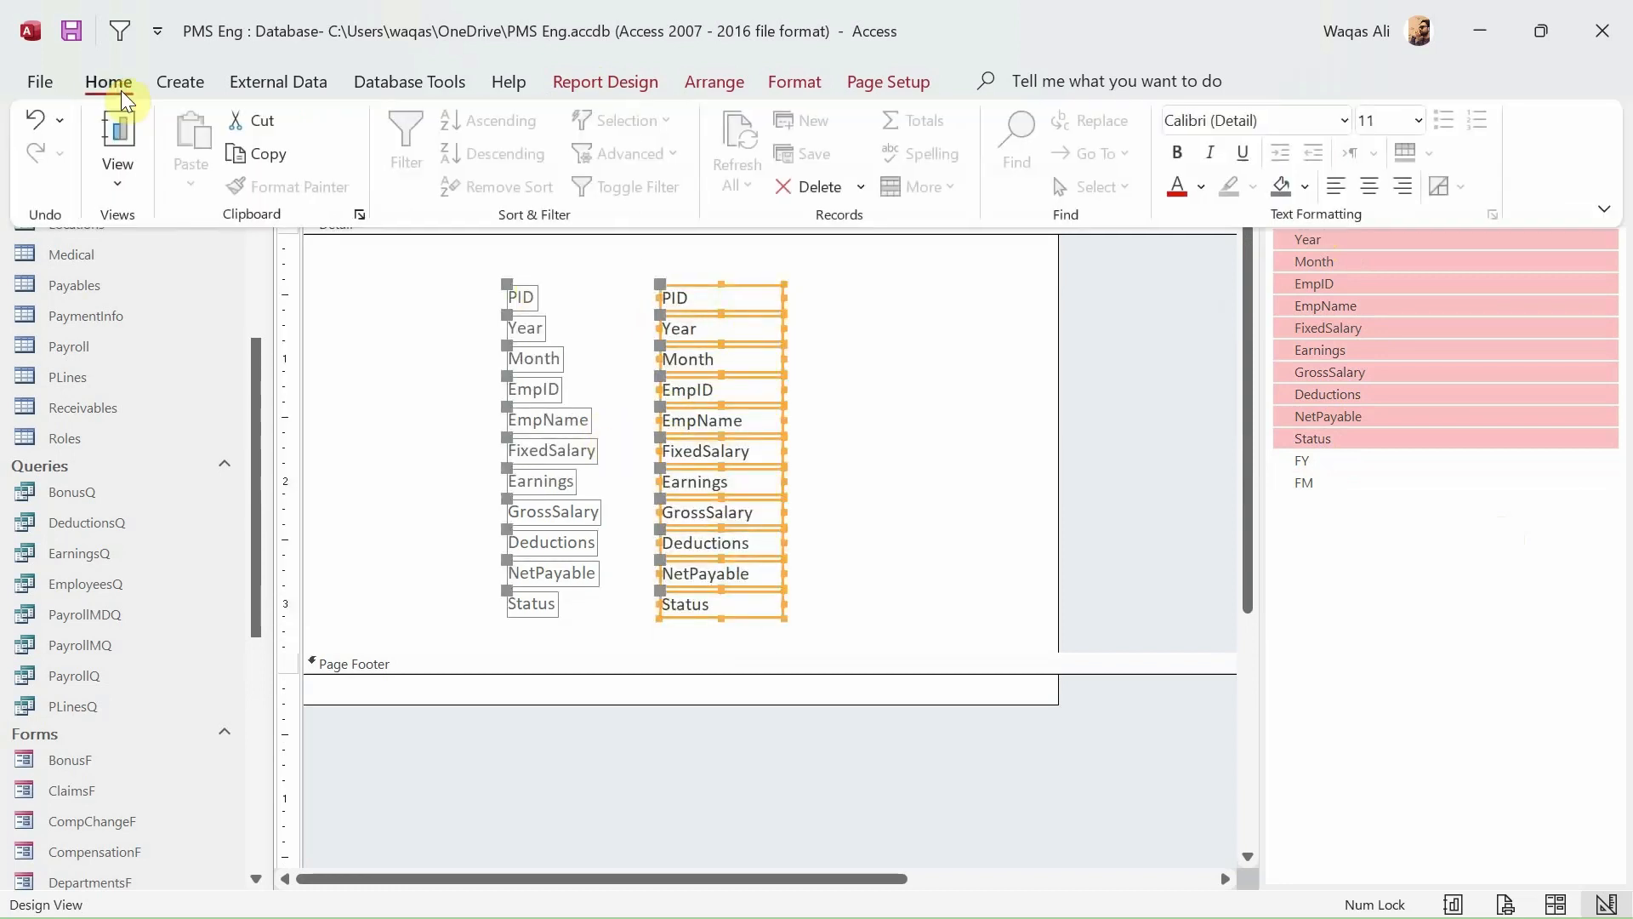
pyautogui.click(1208, 187)
pyautogui.click(1197, 289)
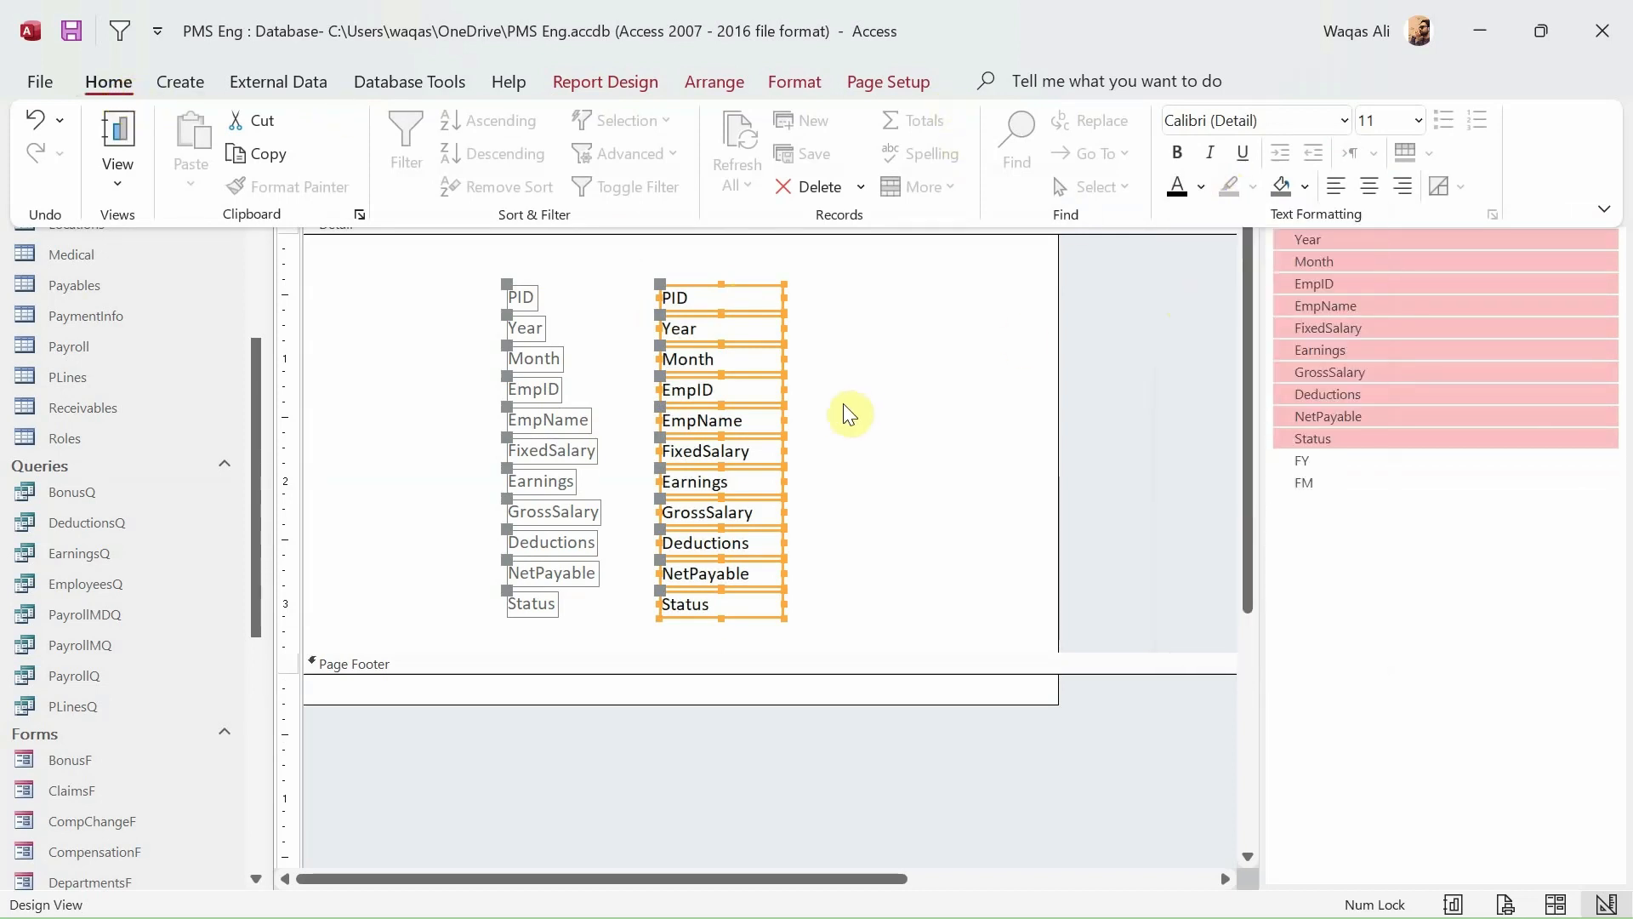
pyautogui.click(445, 292)
pyautogui.moveTo(434, 270); pyautogui.dragTo(624, 689)
pyautogui.click(108, 81)
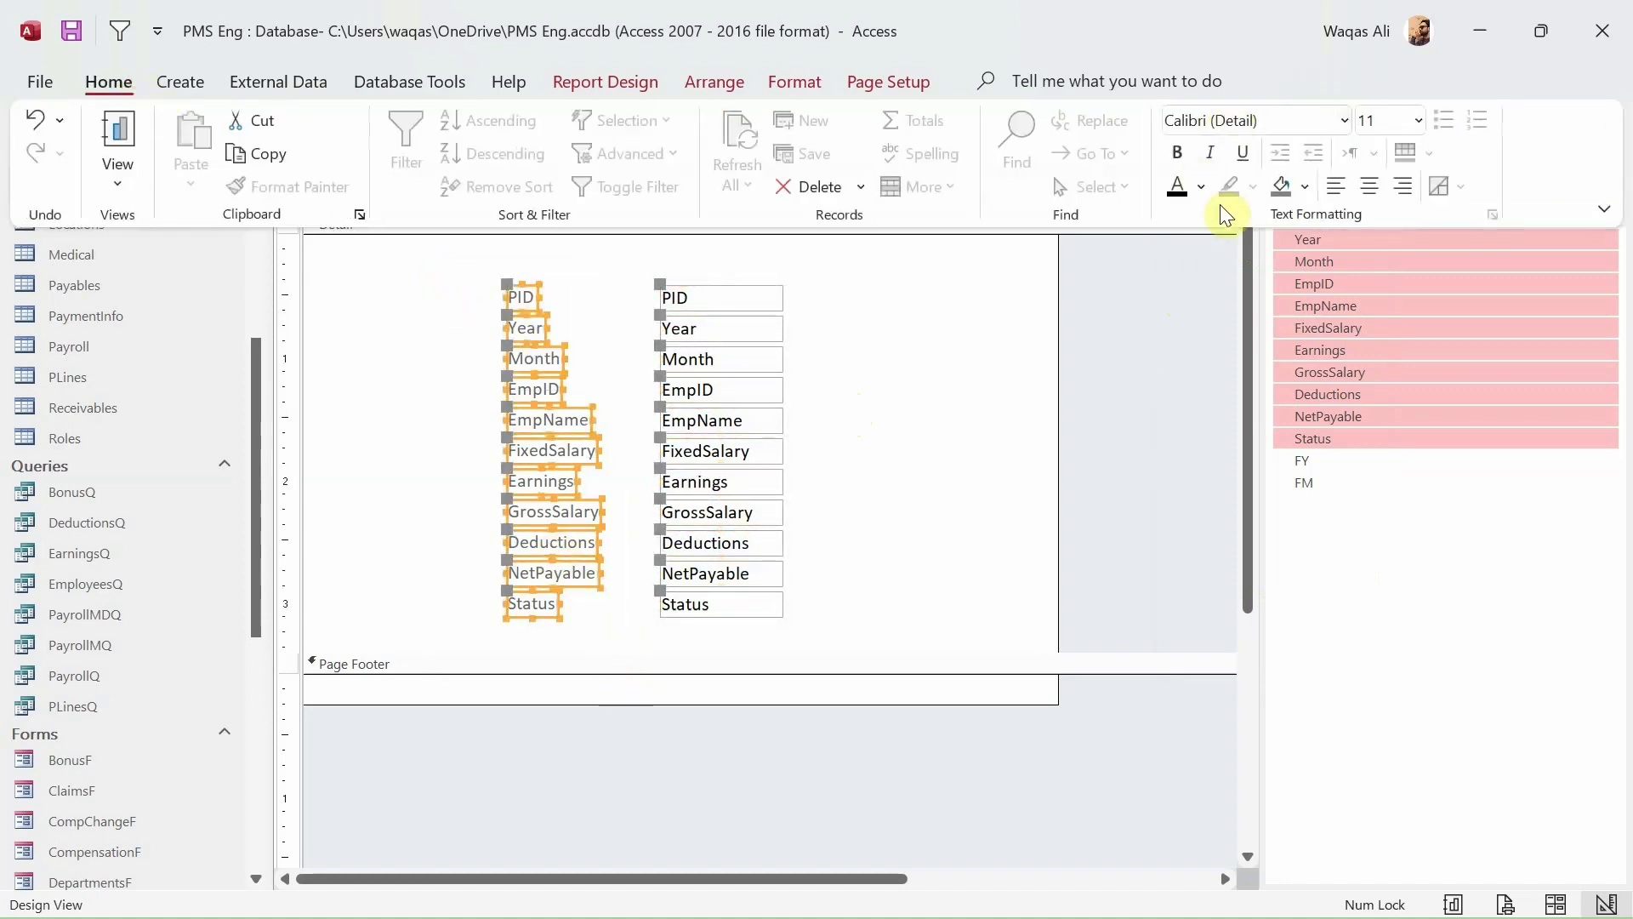
pyautogui.click(1177, 186)
pyautogui.click(772, 461)
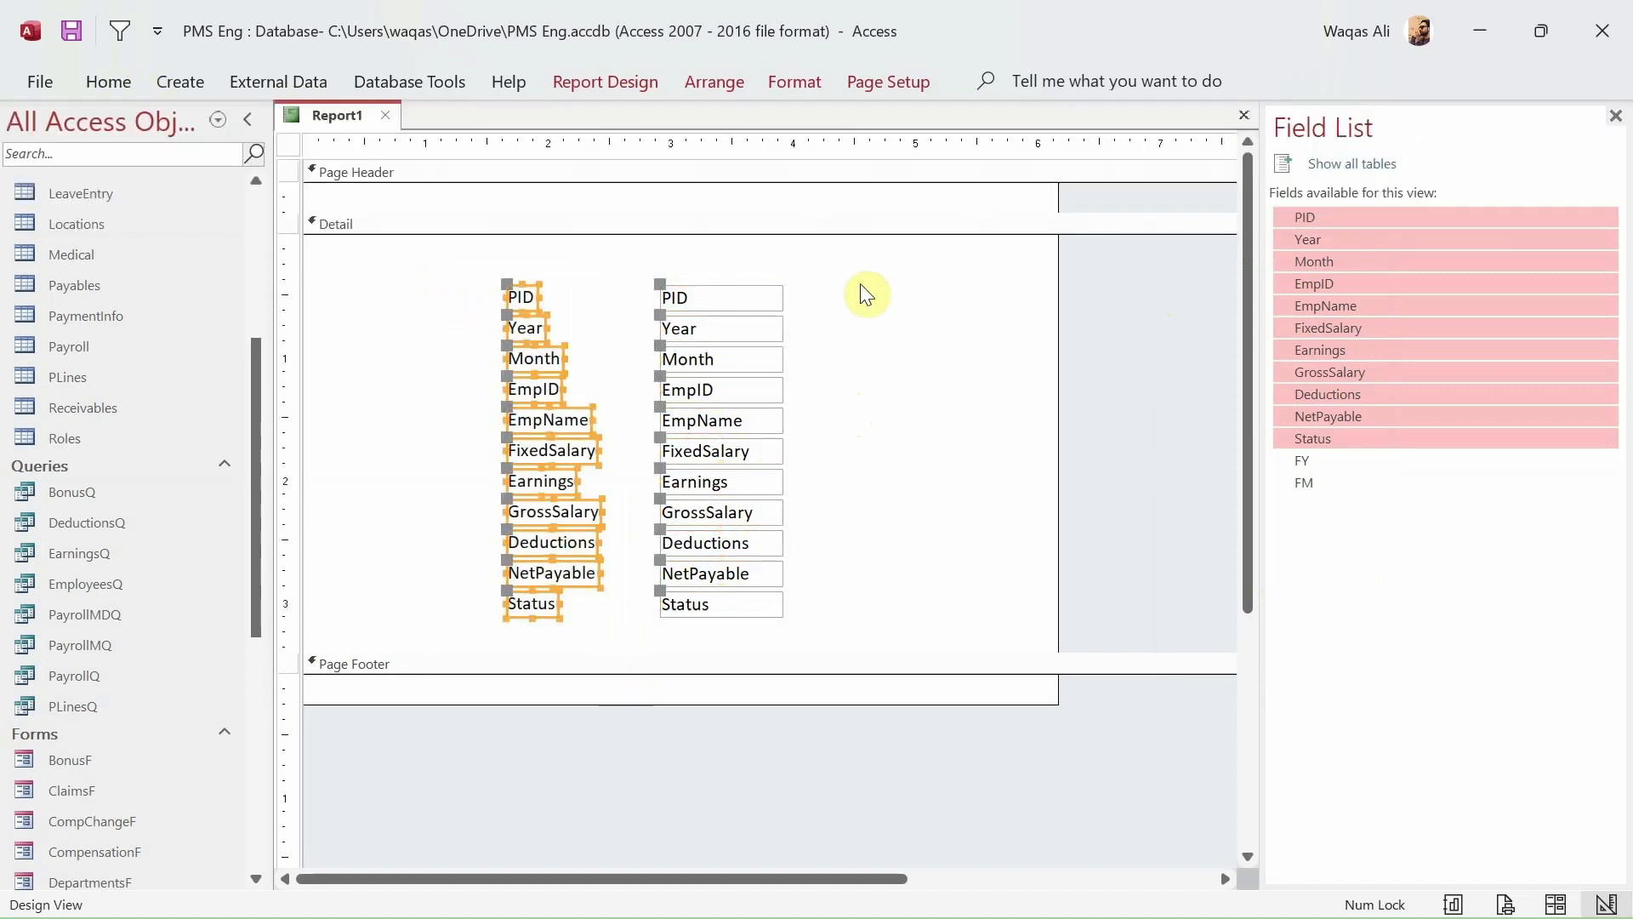
# - Arrange all the labels and text boxes in a stacked layout and reduce the control padding between the rows
pyautogui.moveTo(860, 284); pyautogui.dragTo(493, 646)
pyautogui.rightClick(768, 470)
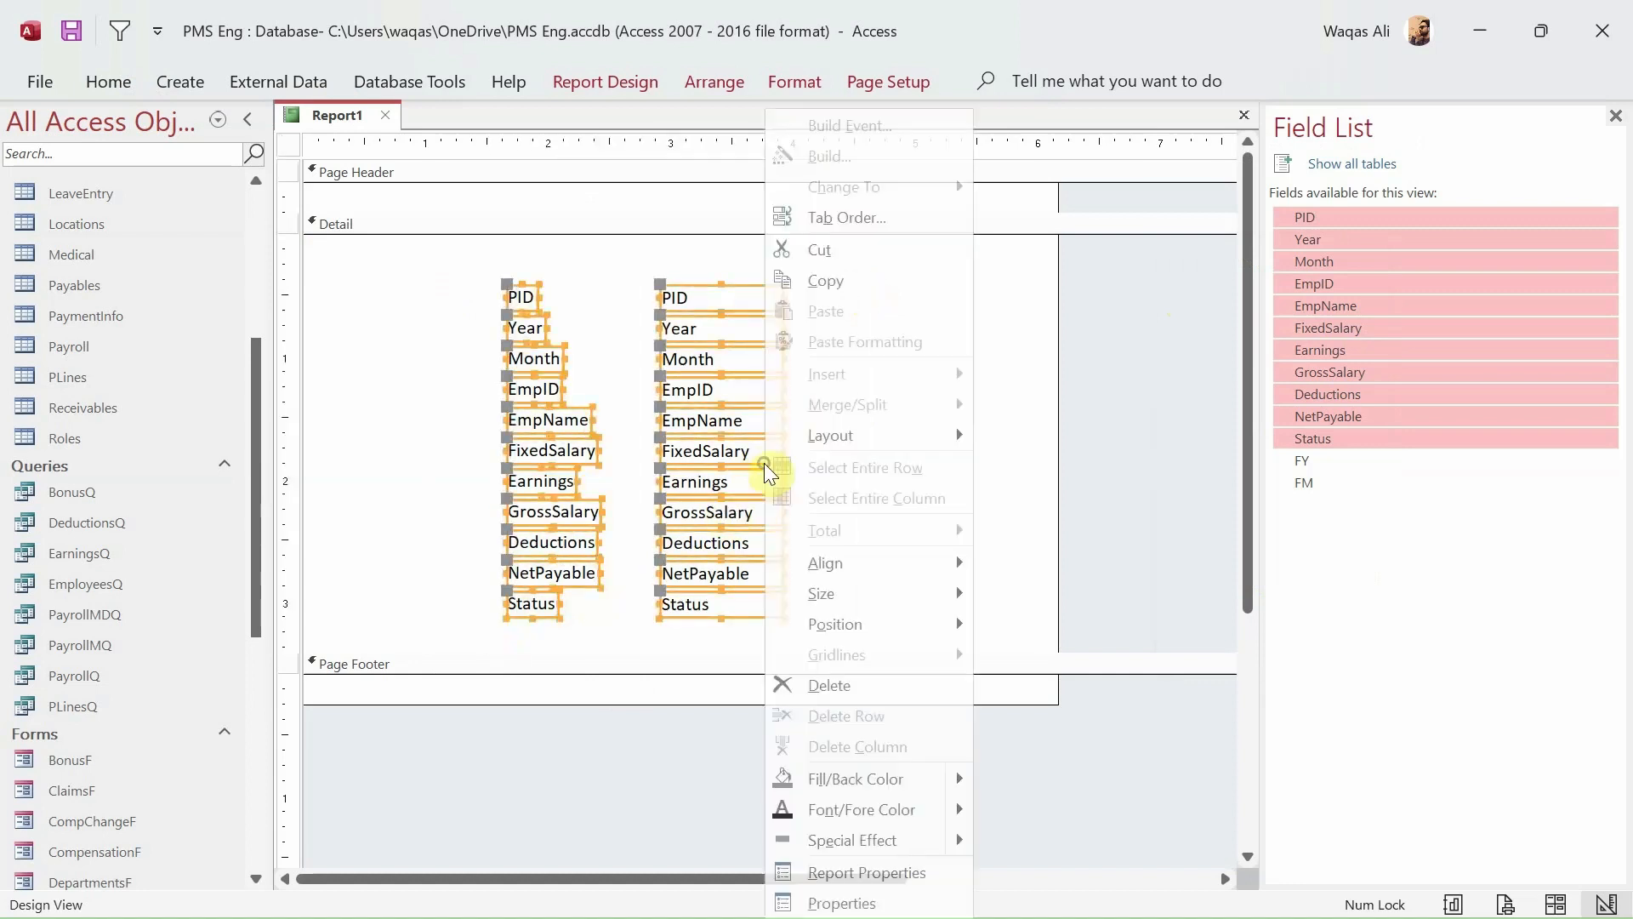
pyautogui.moveTo(850, 438)
pyautogui.click(1073, 470)
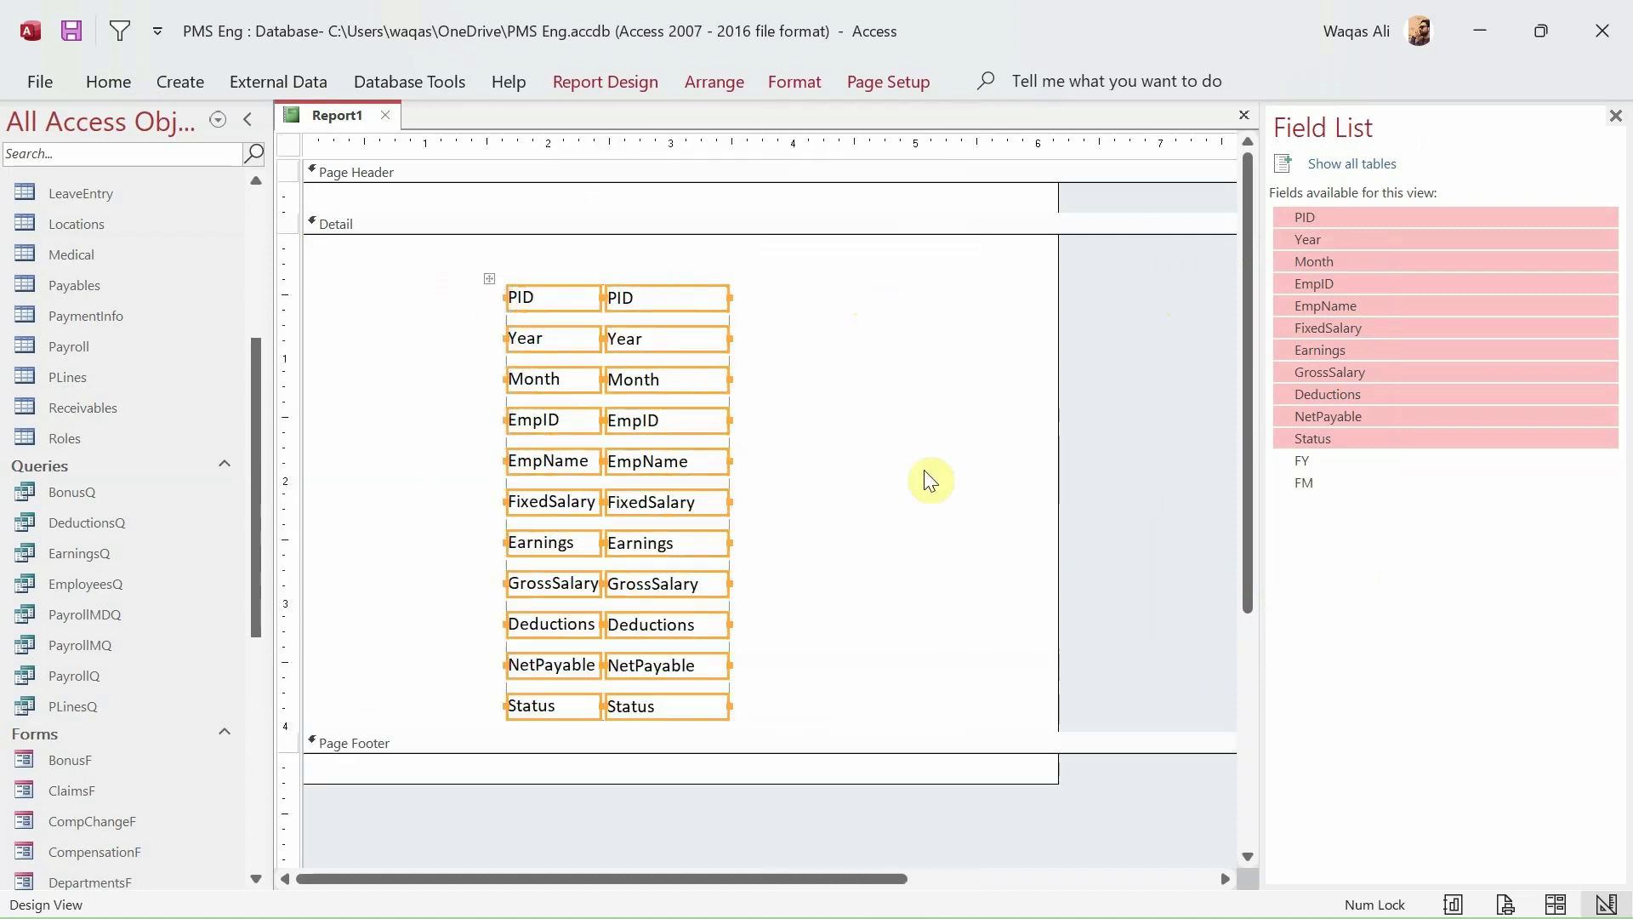
pyautogui.click(792, 83)
pyautogui.click(715, 82)
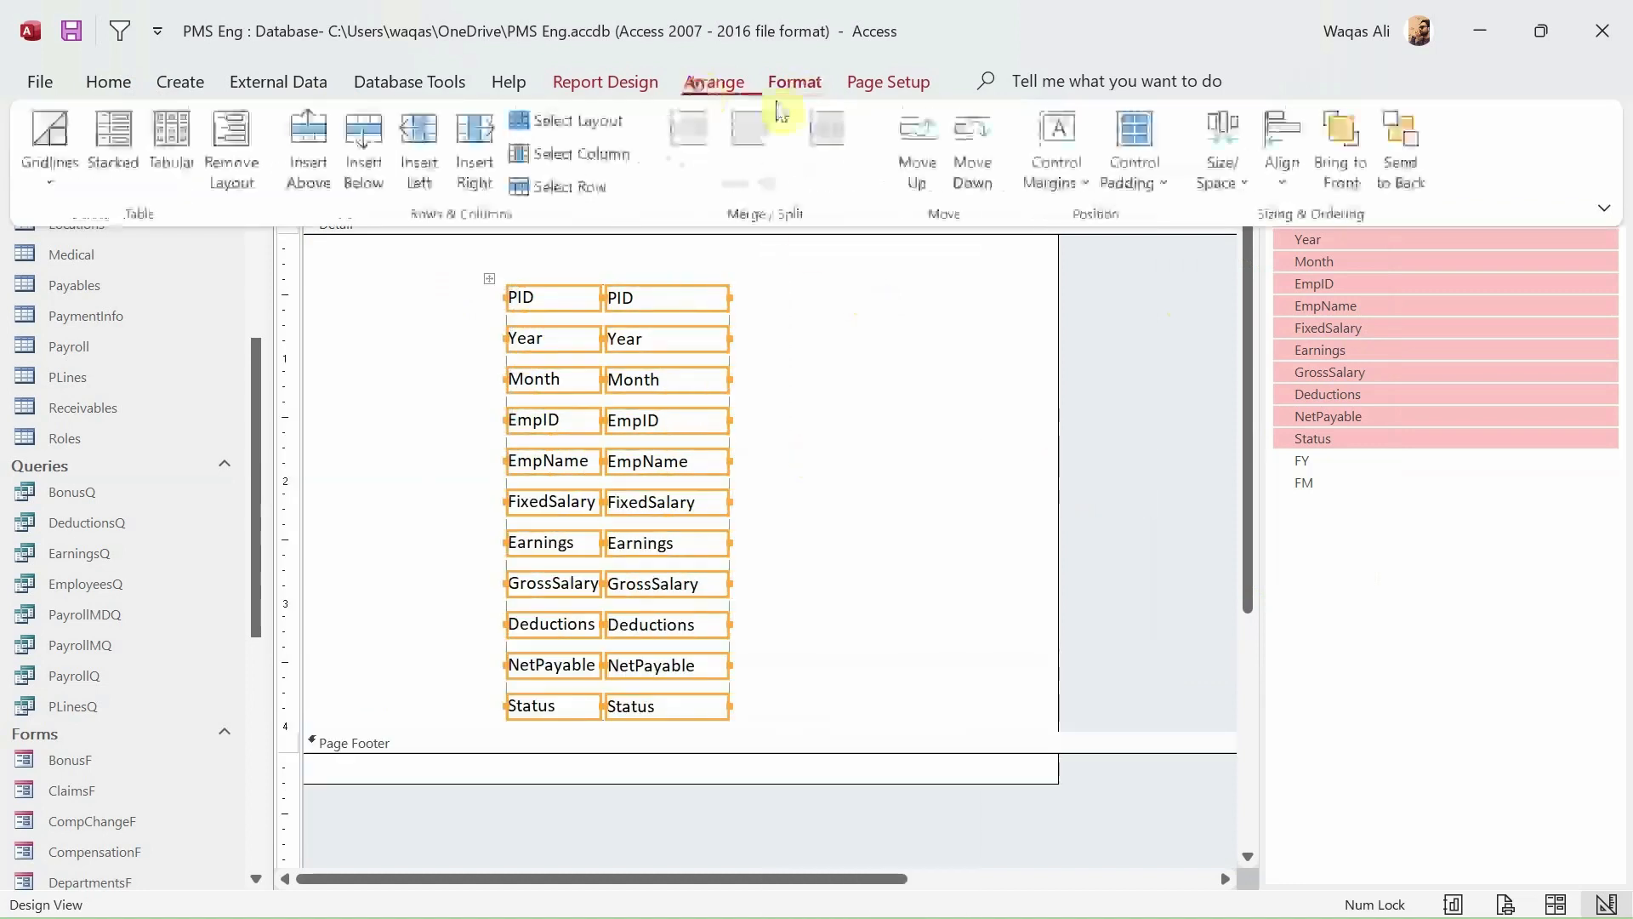
pyautogui.click(1128, 171)
pyautogui.click(1189, 306)
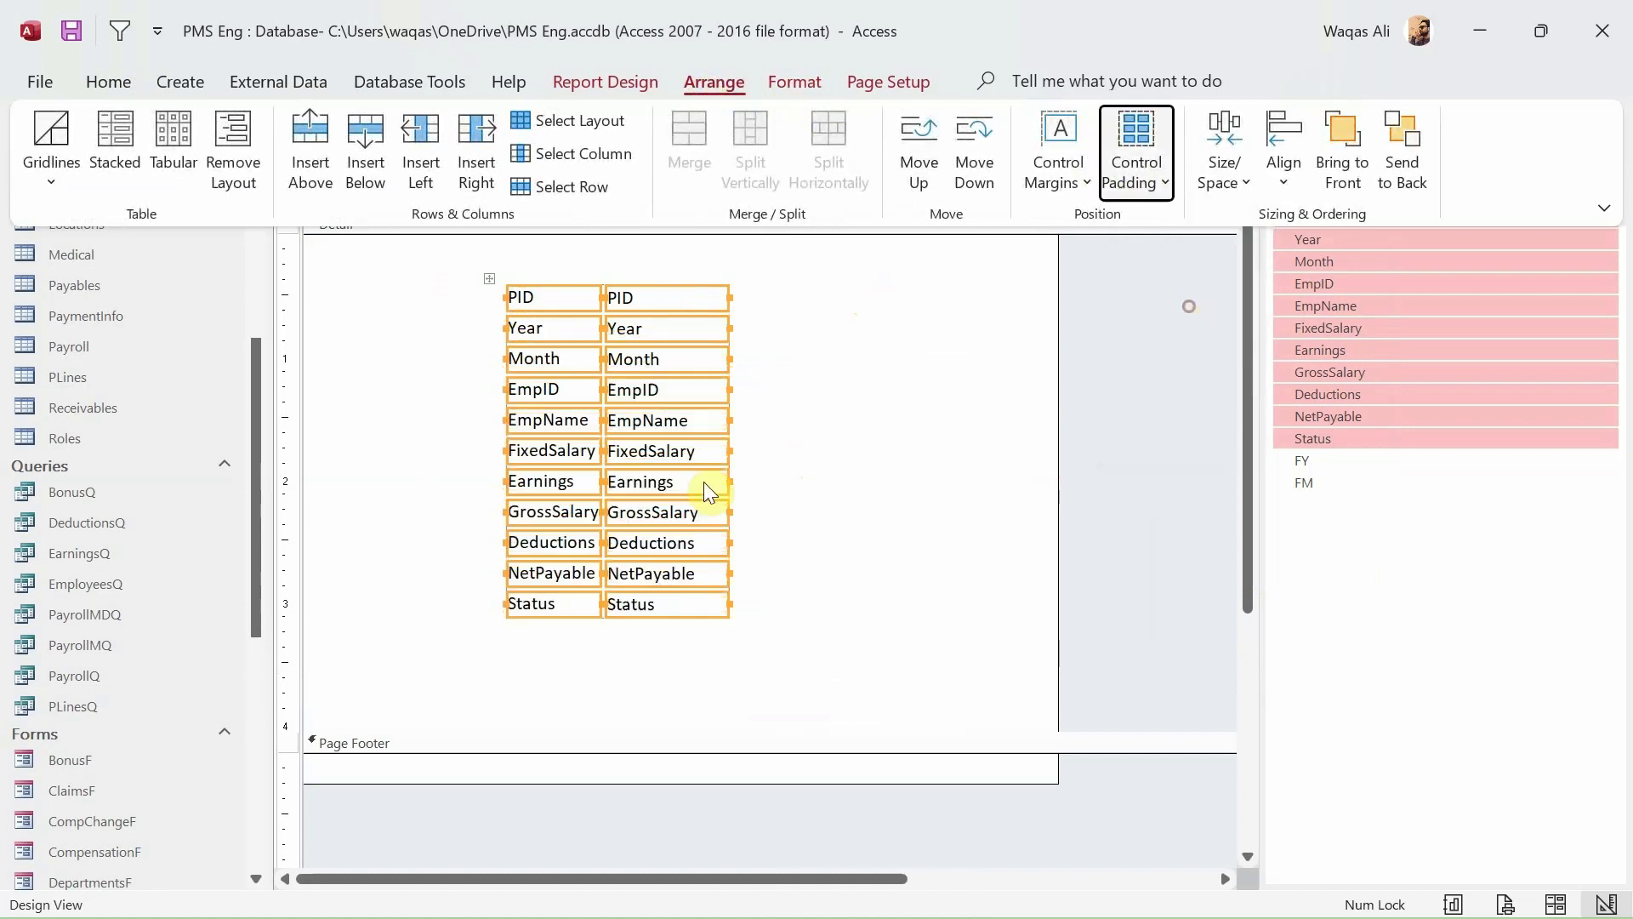
# - Widen the column of field text boxes in the Detail section slightly
pyautogui.click(850, 514)
pyautogui.click(713, 282)
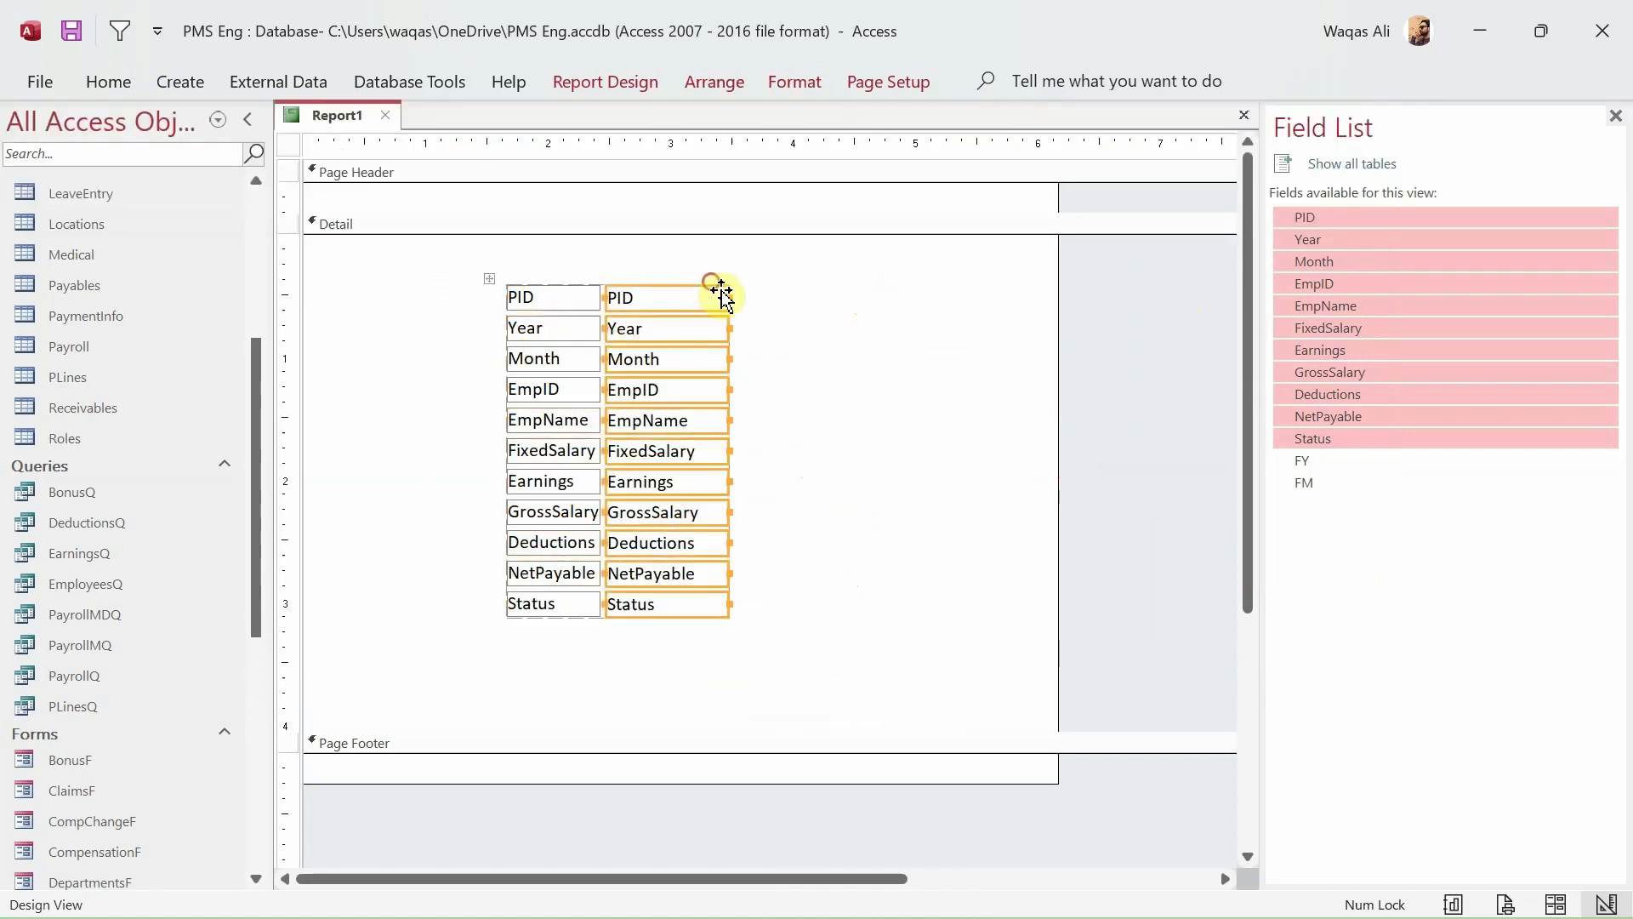
pyautogui.moveTo(727, 302); pyautogui.dragTo(738, 298)
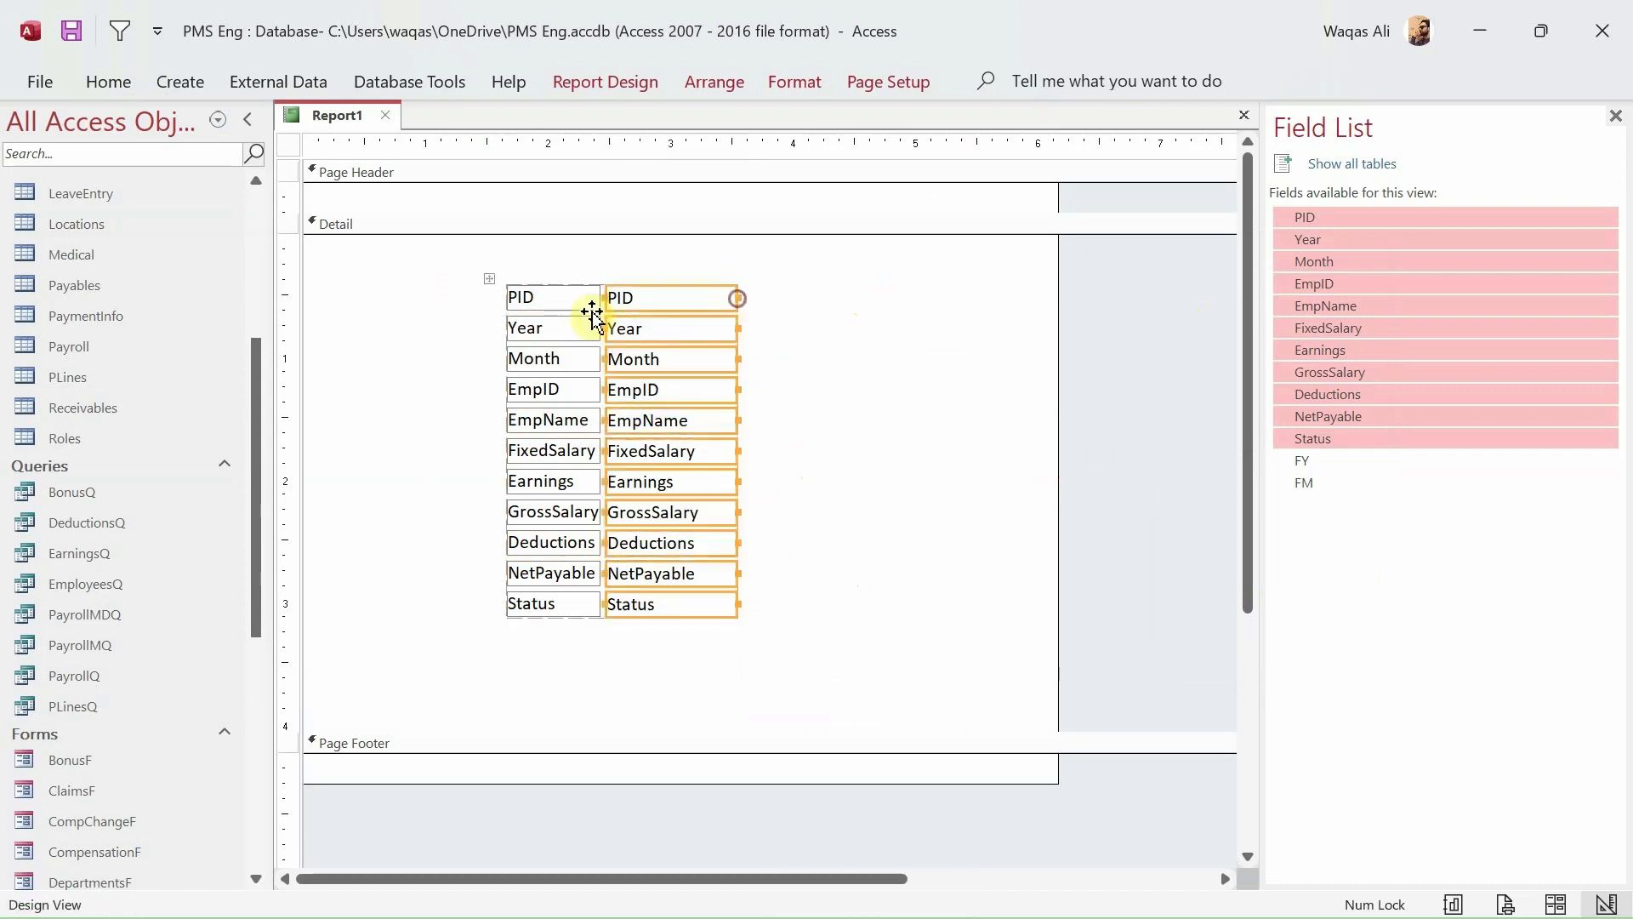
# - Make all the field labels in the Detail section bold
pyautogui.moveTo(539, 262); pyautogui.dragTo(549, 647)
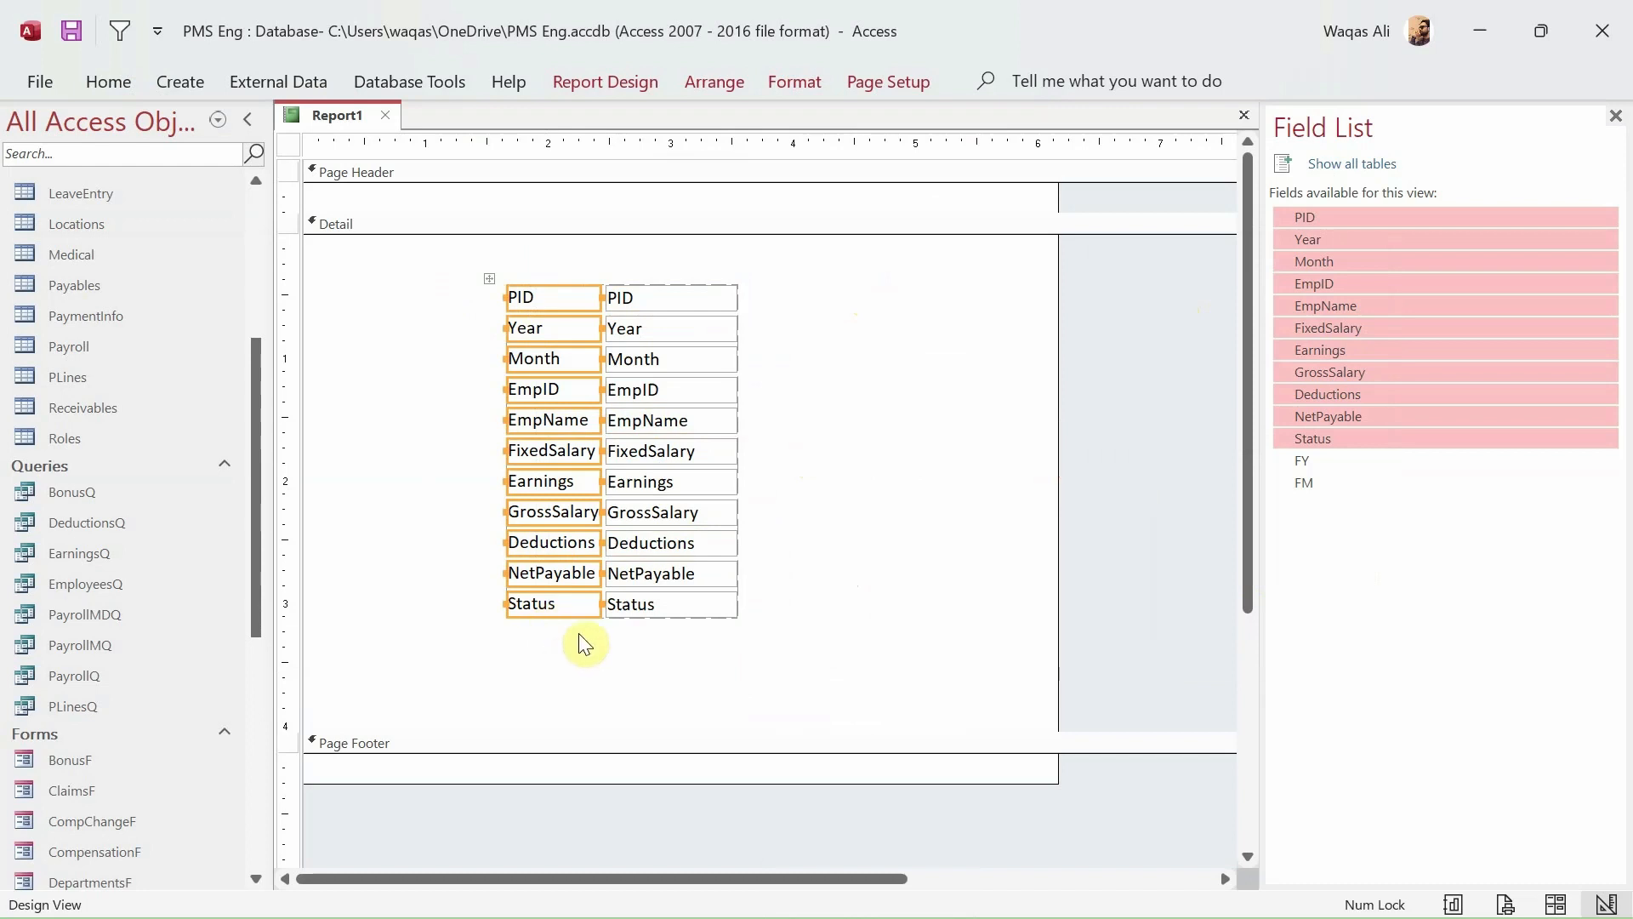
pyautogui.moveTo(540, 659); pyautogui.dragTo(550, 289)
pyautogui.hotkey('ctrl', 'b')
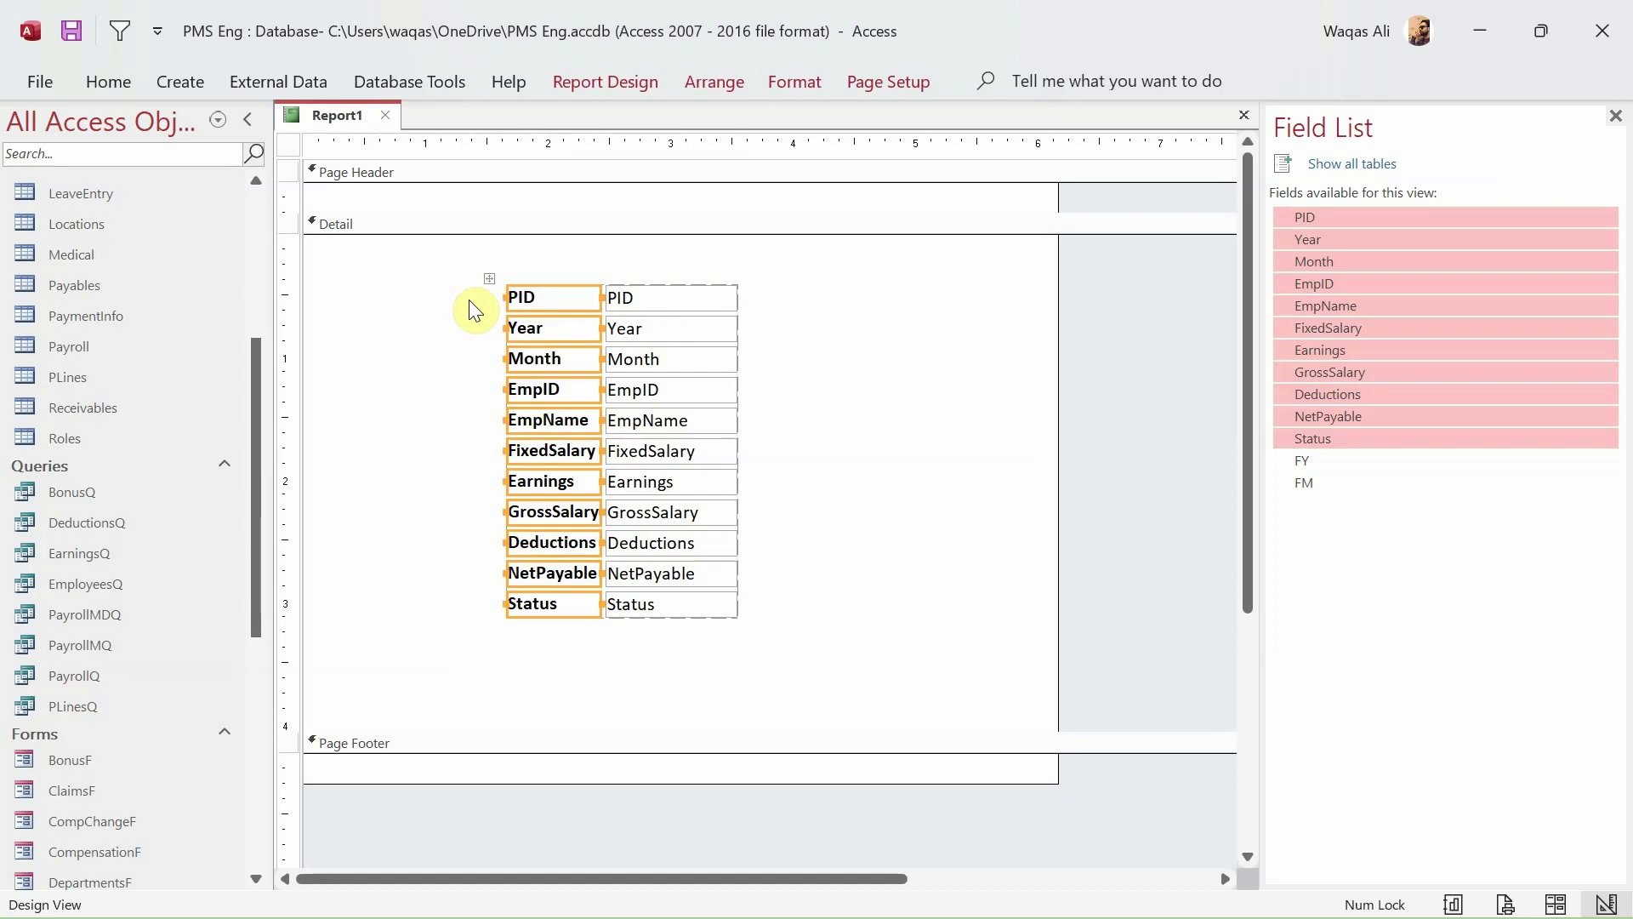
# - Remove the stacked layout from all the labels and text boxes in the Detail section
pyautogui.moveTo(817, 284); pyautogui.dragTo(460, 700)
pyautogui.rightClick(663, 486)
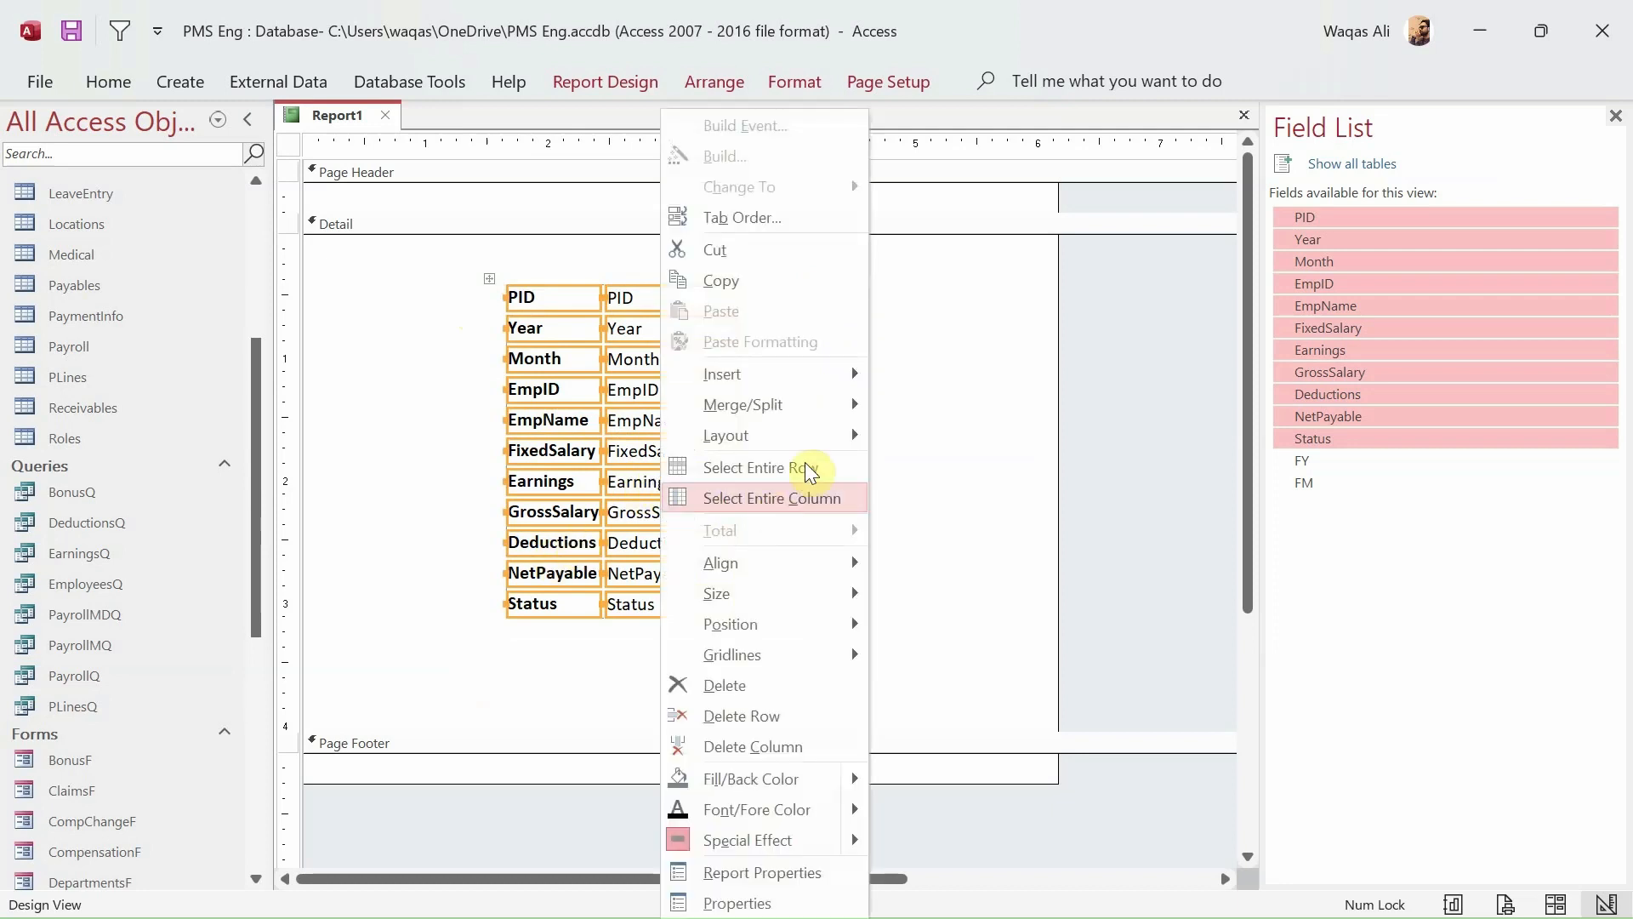
pyautogui.moveTo(809, 438)
pyautogui.click(965, 499)
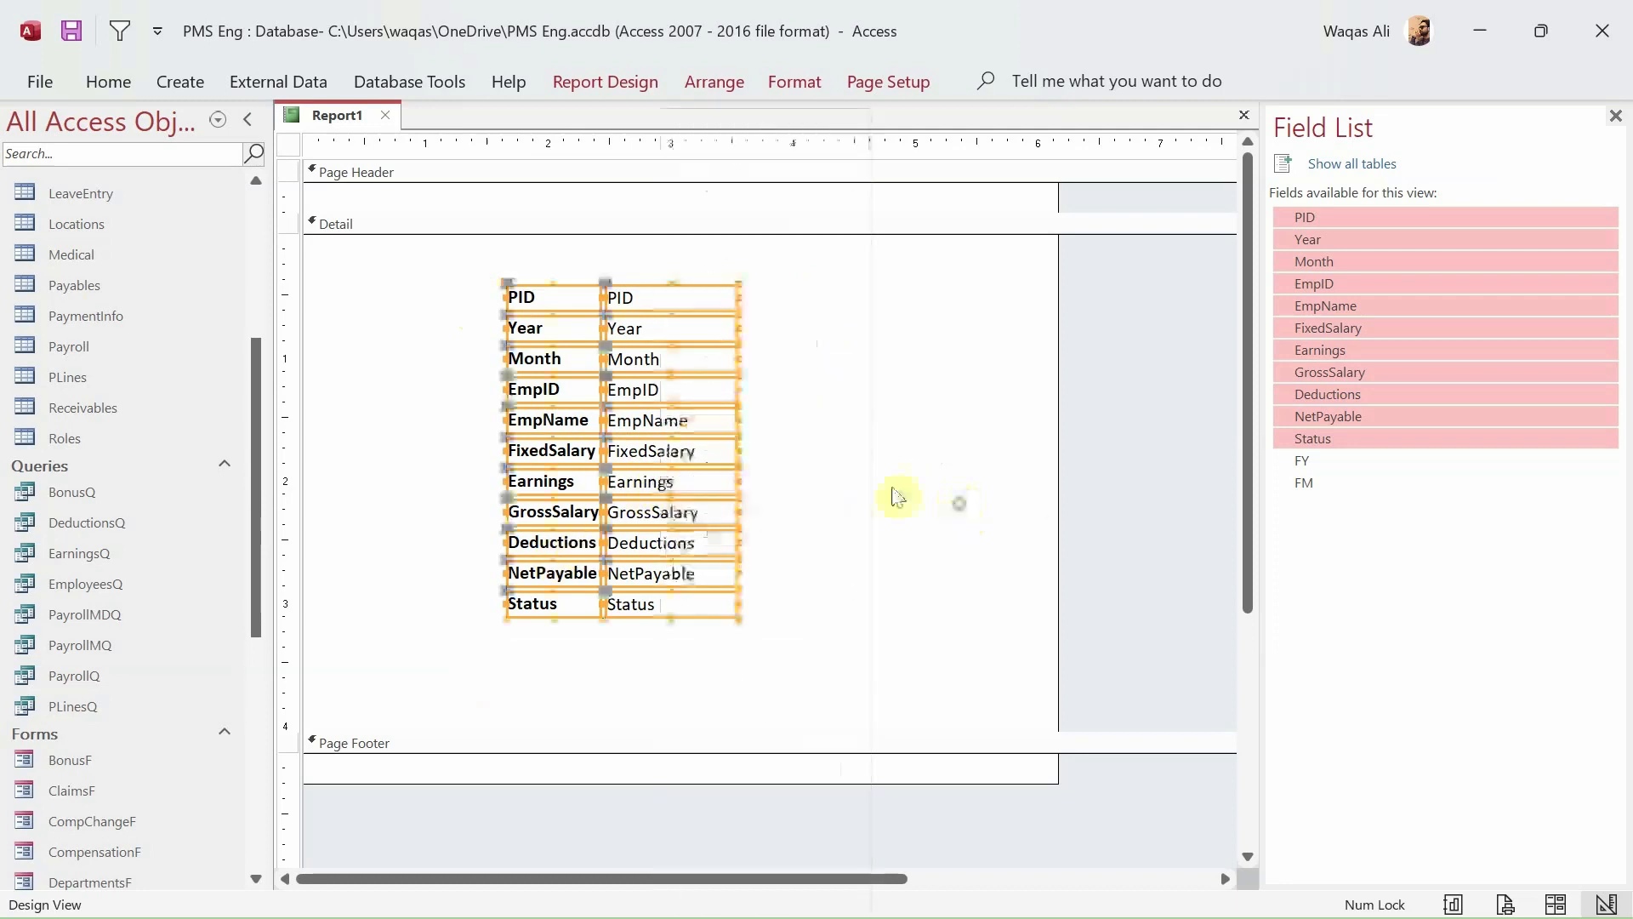
pyautogui.click(792, 268)
# - Enlarge the Page Header and move the PID, Year, Month and Status fields with their labels into it
pyautogui.moveTo(753, 298); pyautogui.dragTo(517, 364)
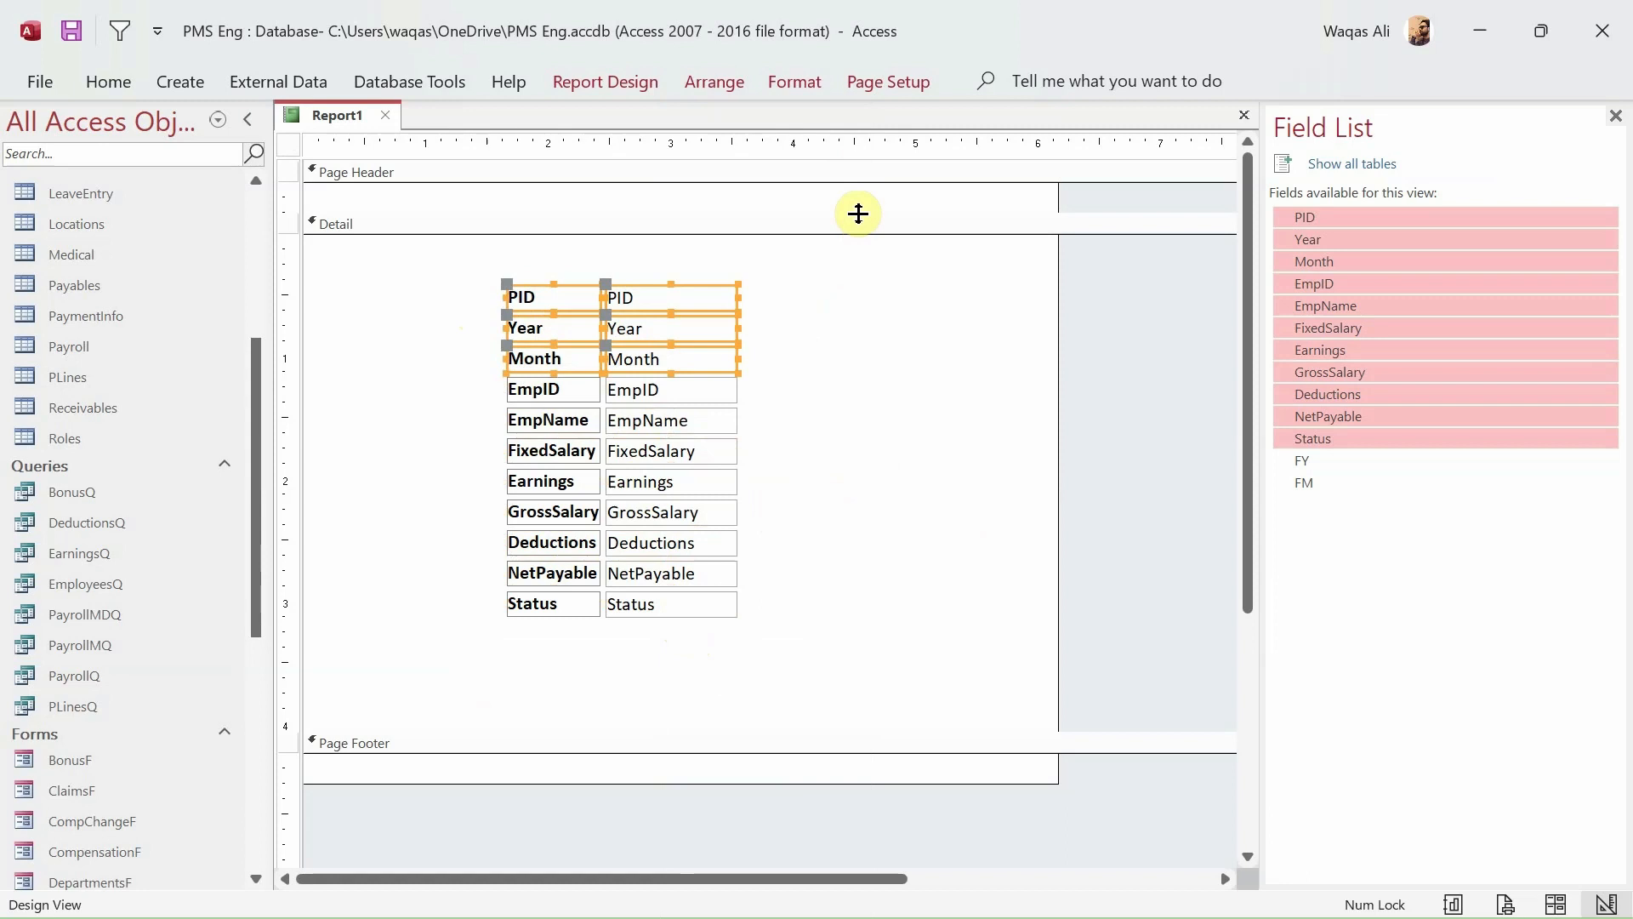
pyautogui.moveTo(858, 213); pyautogui.dragTo(857, 274)
pyautogui.moveTo(678, 422); pyautogui.dragTo(656, 258)
pyautogui.moveTo(666, 670); pyautogui.dragTo(874, 247)
pyautogui.moveTo(994, 272); pyautogui.dragTo(993, 374)
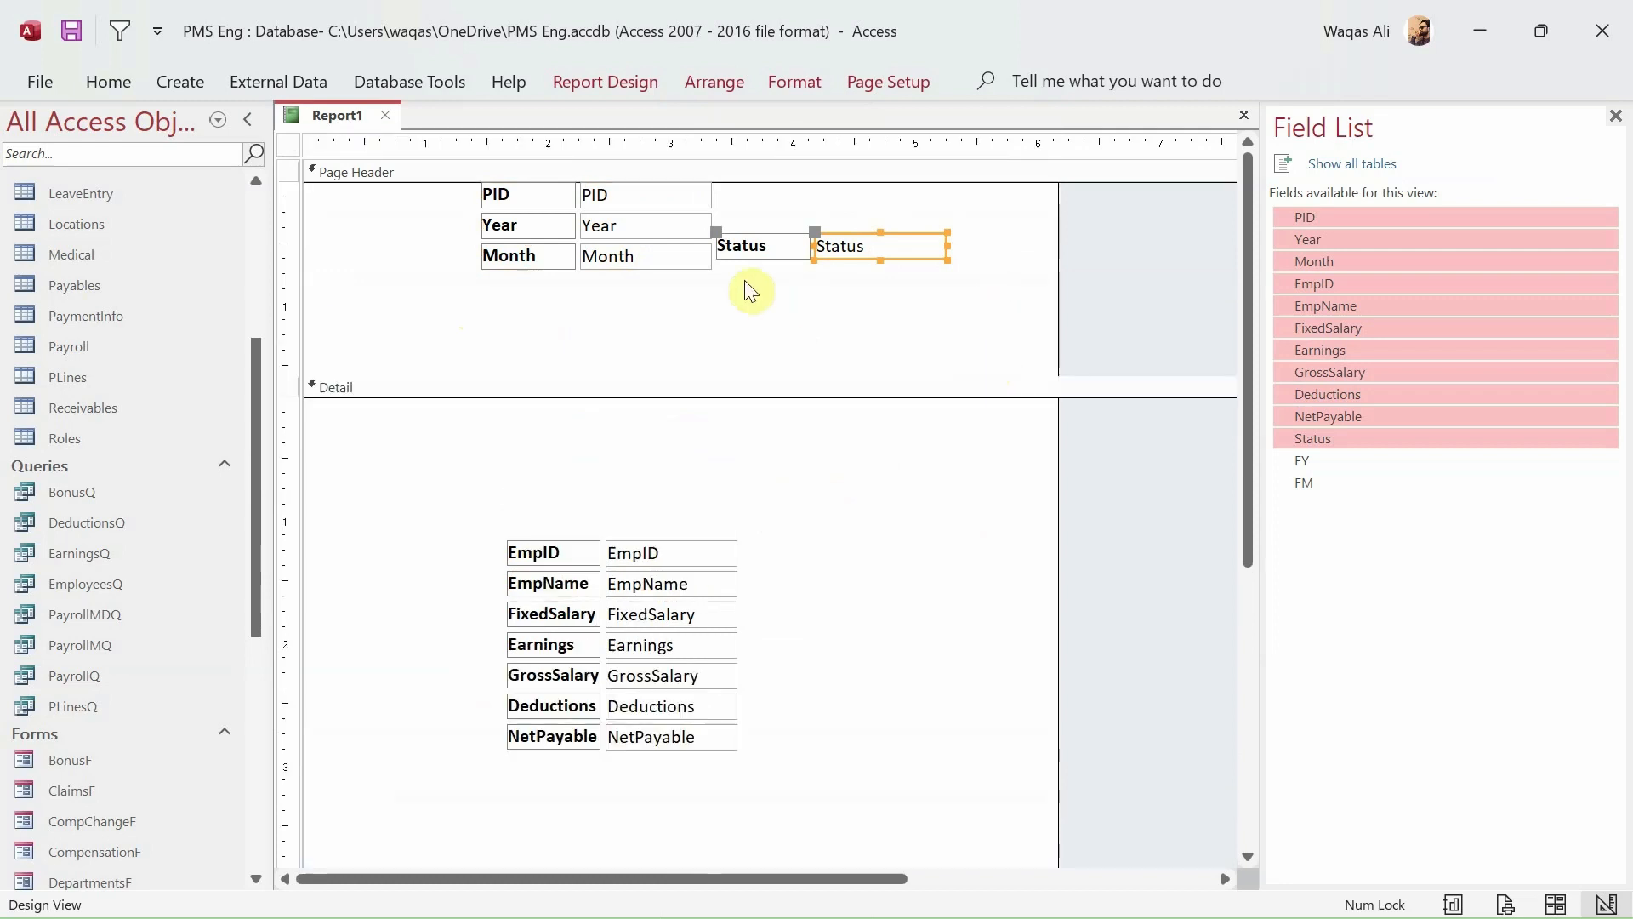
pyautogui.moveTo(777, 255); pyautogui.dragTo(777, 301)
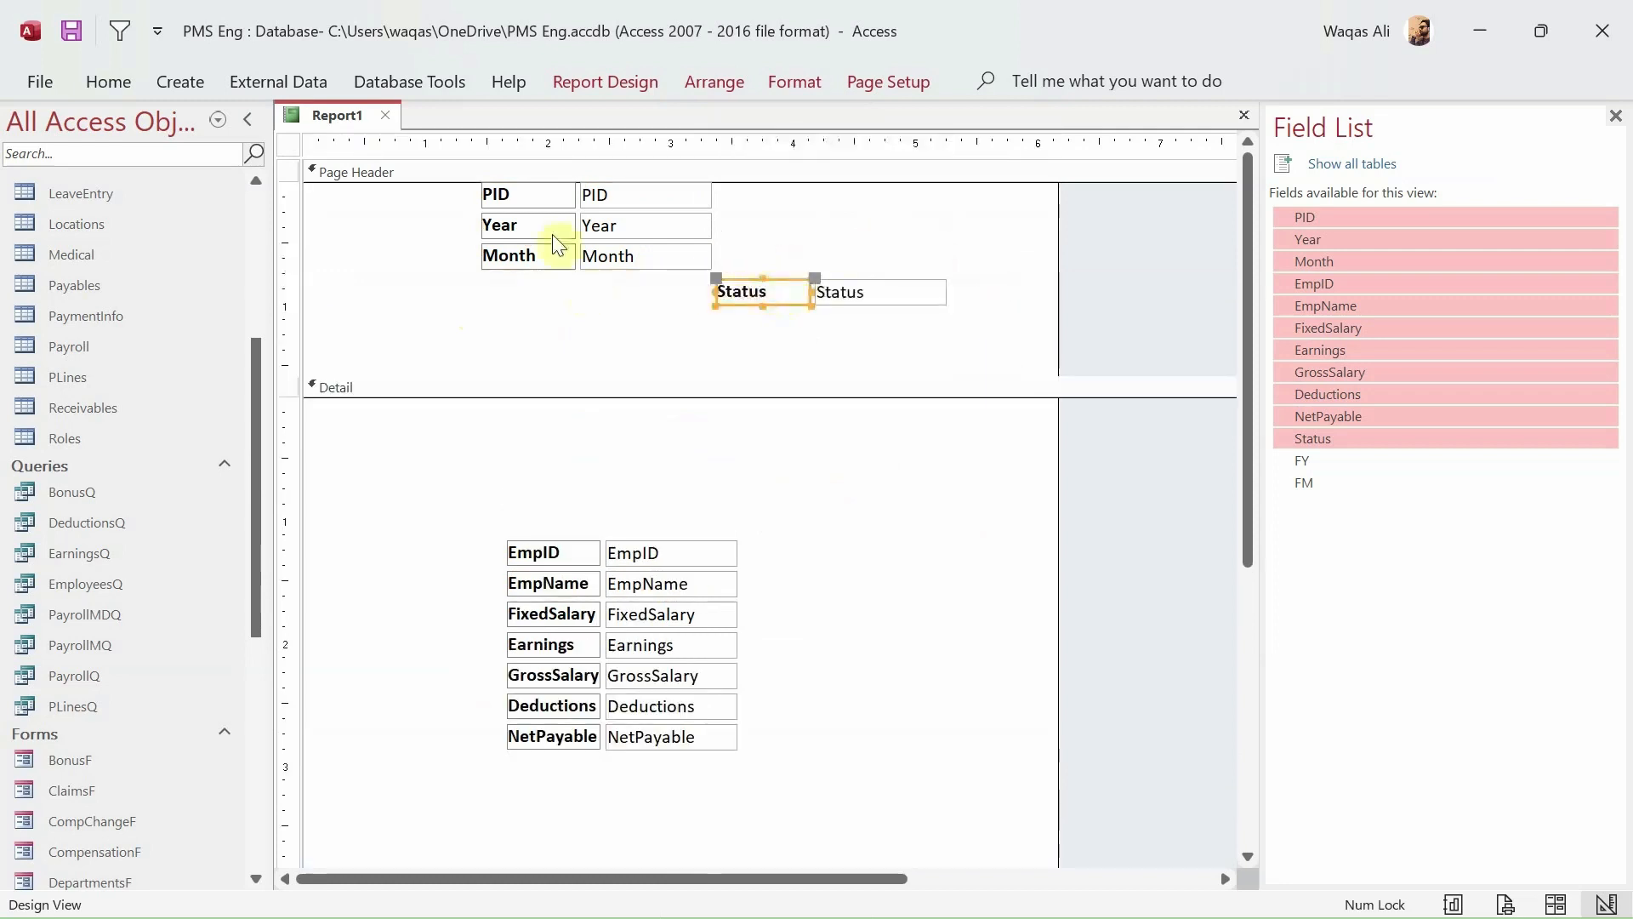
# - Place the PID label and text box at the left end of the Page Header and narrow the text box
pyautogui.click(487, 198)
pyautogui.keyDown('shift'); pyautogui.click(595, 194); pyautogui.keyUp('shift')
pyautogui.moveTo(595, 194); pyautogui.dragTo(438, 206)
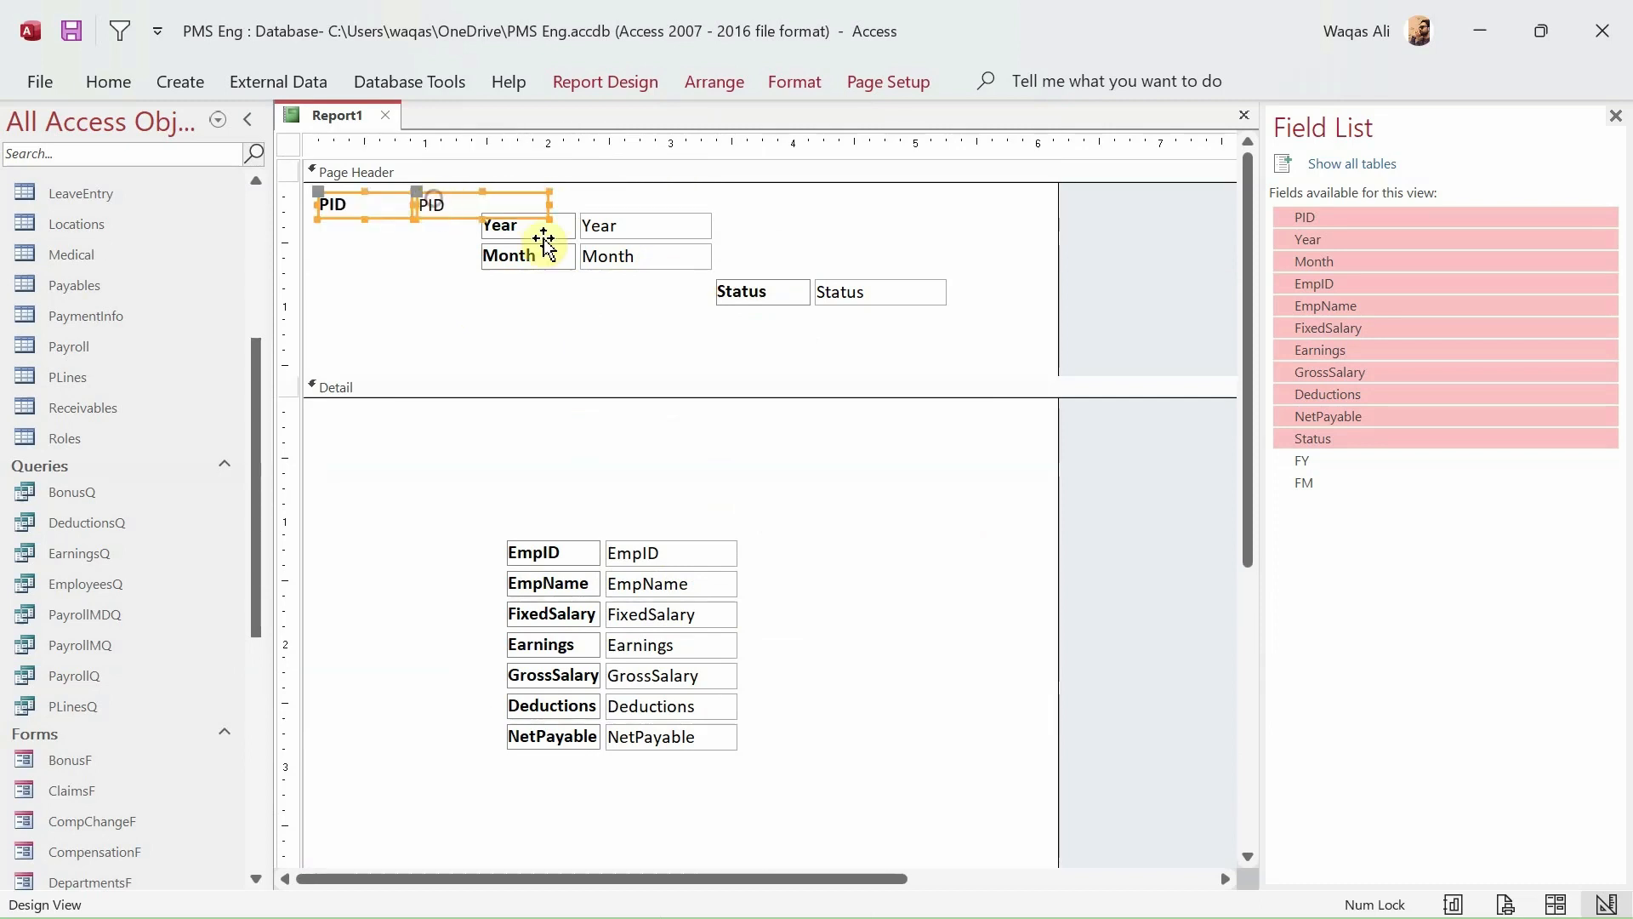
pyautogui.click(449, 234)
pyautogui.click(497, 211)
pyautogui.moveTo(545, 205); pyautogui.dragTo(502, 205)
# - Position the Year label and text box beside PID and line them up with its row
pyautogui.moveTo(514, 279); pyautogui.dragTo(644, 209)
pyautogui.click(628, 293)
pyautogui.click(826, 212)
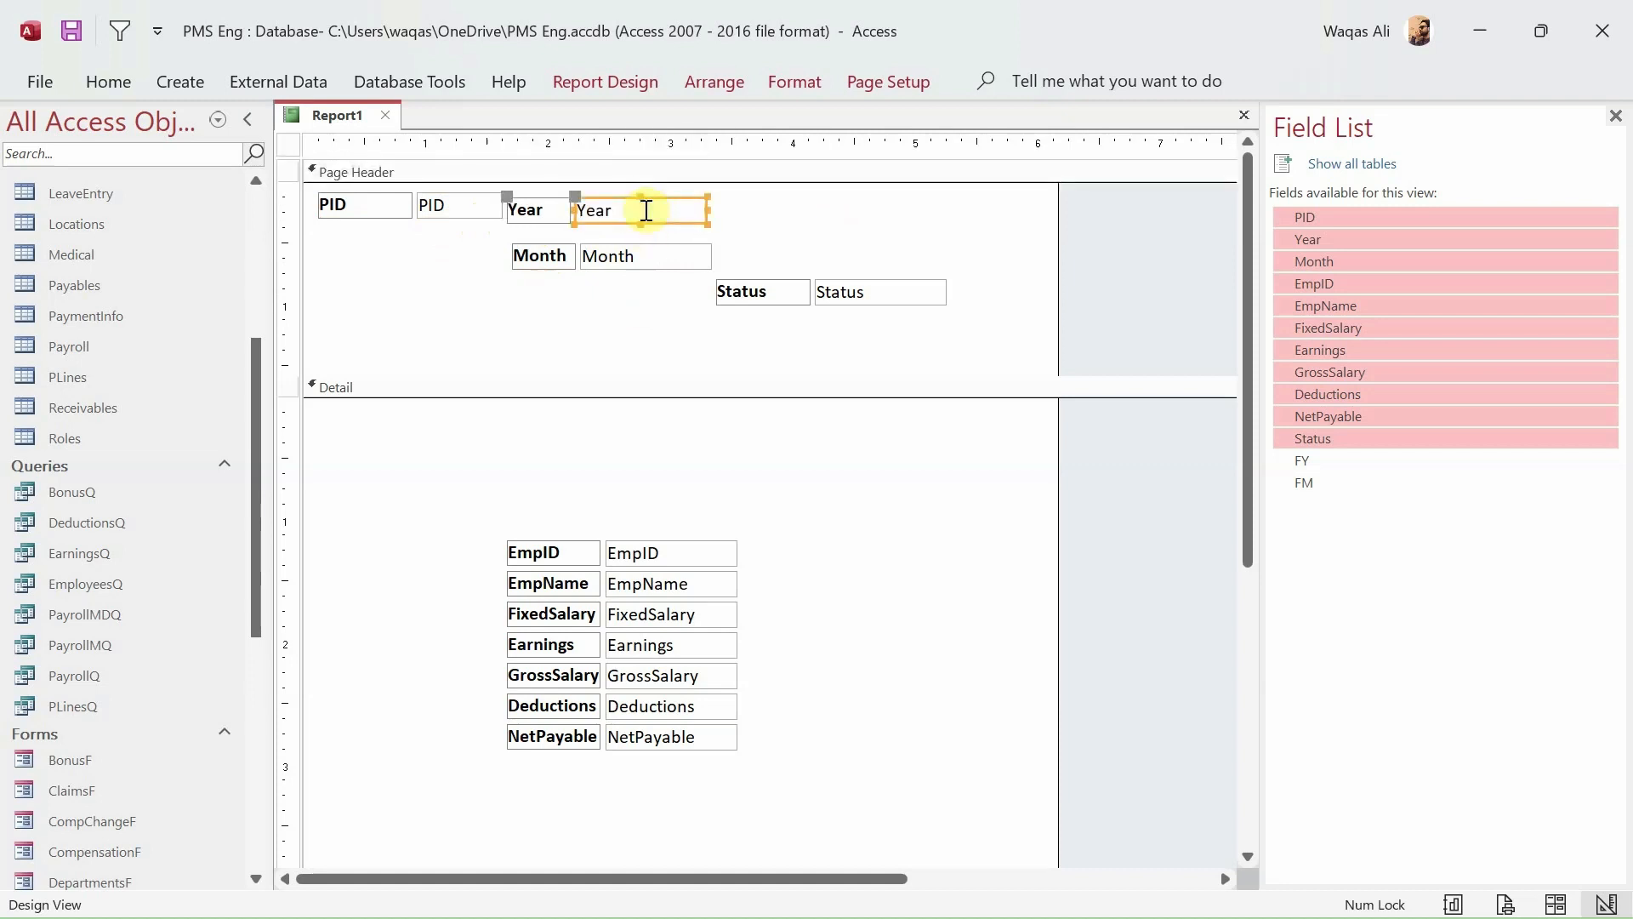
pyautogui.press('Up')
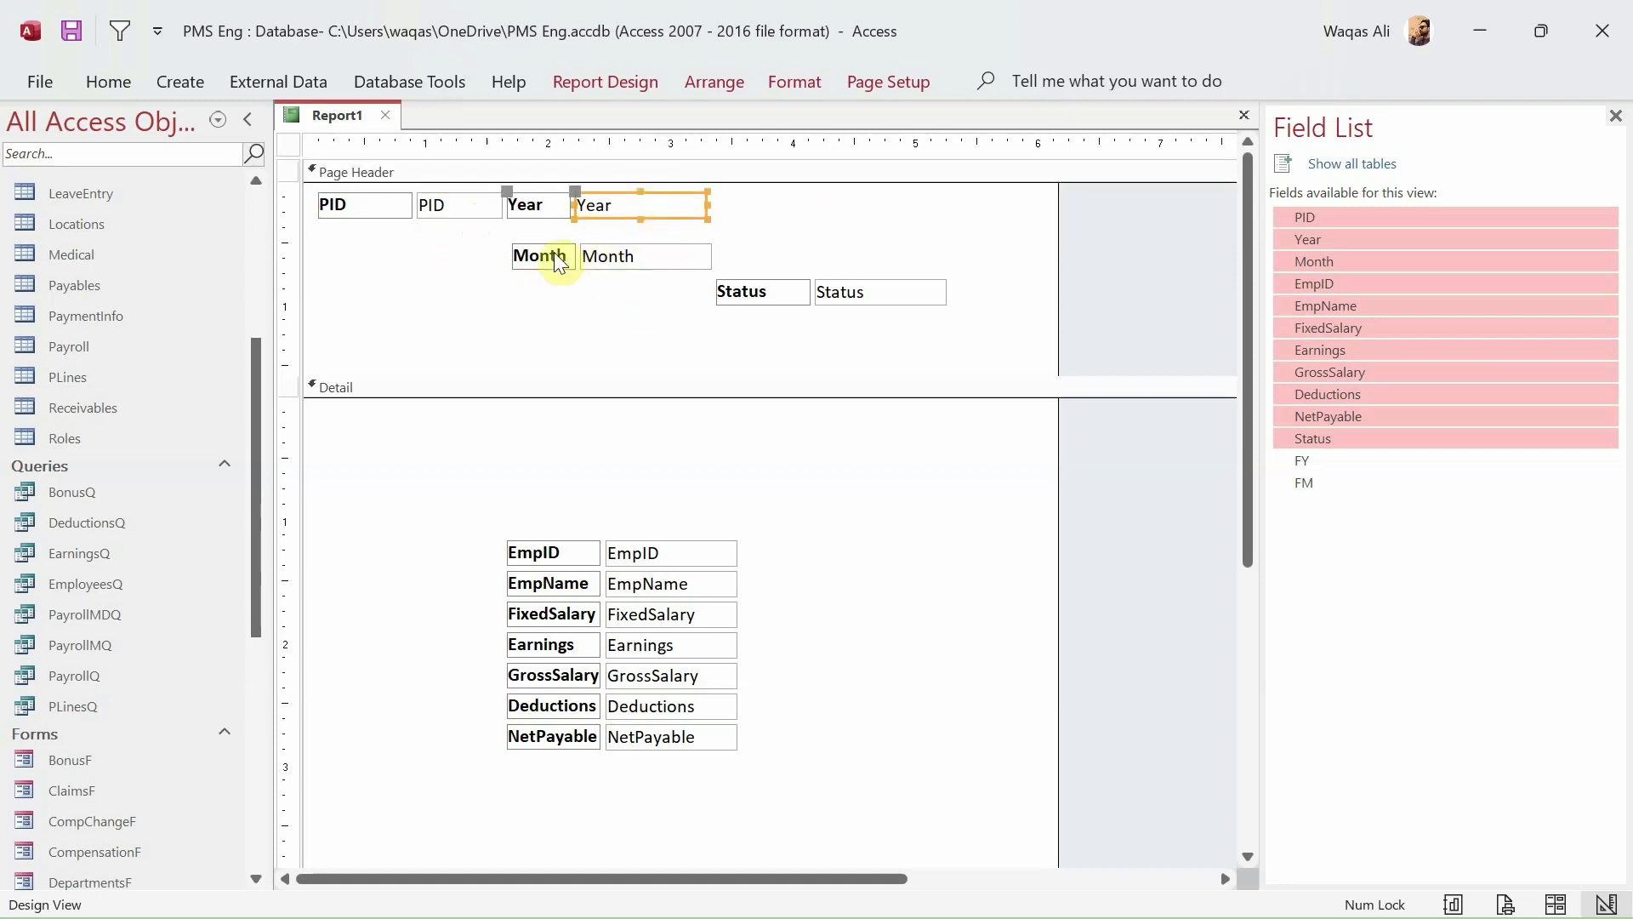
# - Line up Month and Status after Year in the same row and reduce the Page Header's height
pyautogui.moveTo(557, 257); pyautogui.dragTo(751, 205)
pyautogui.click(748, 292)
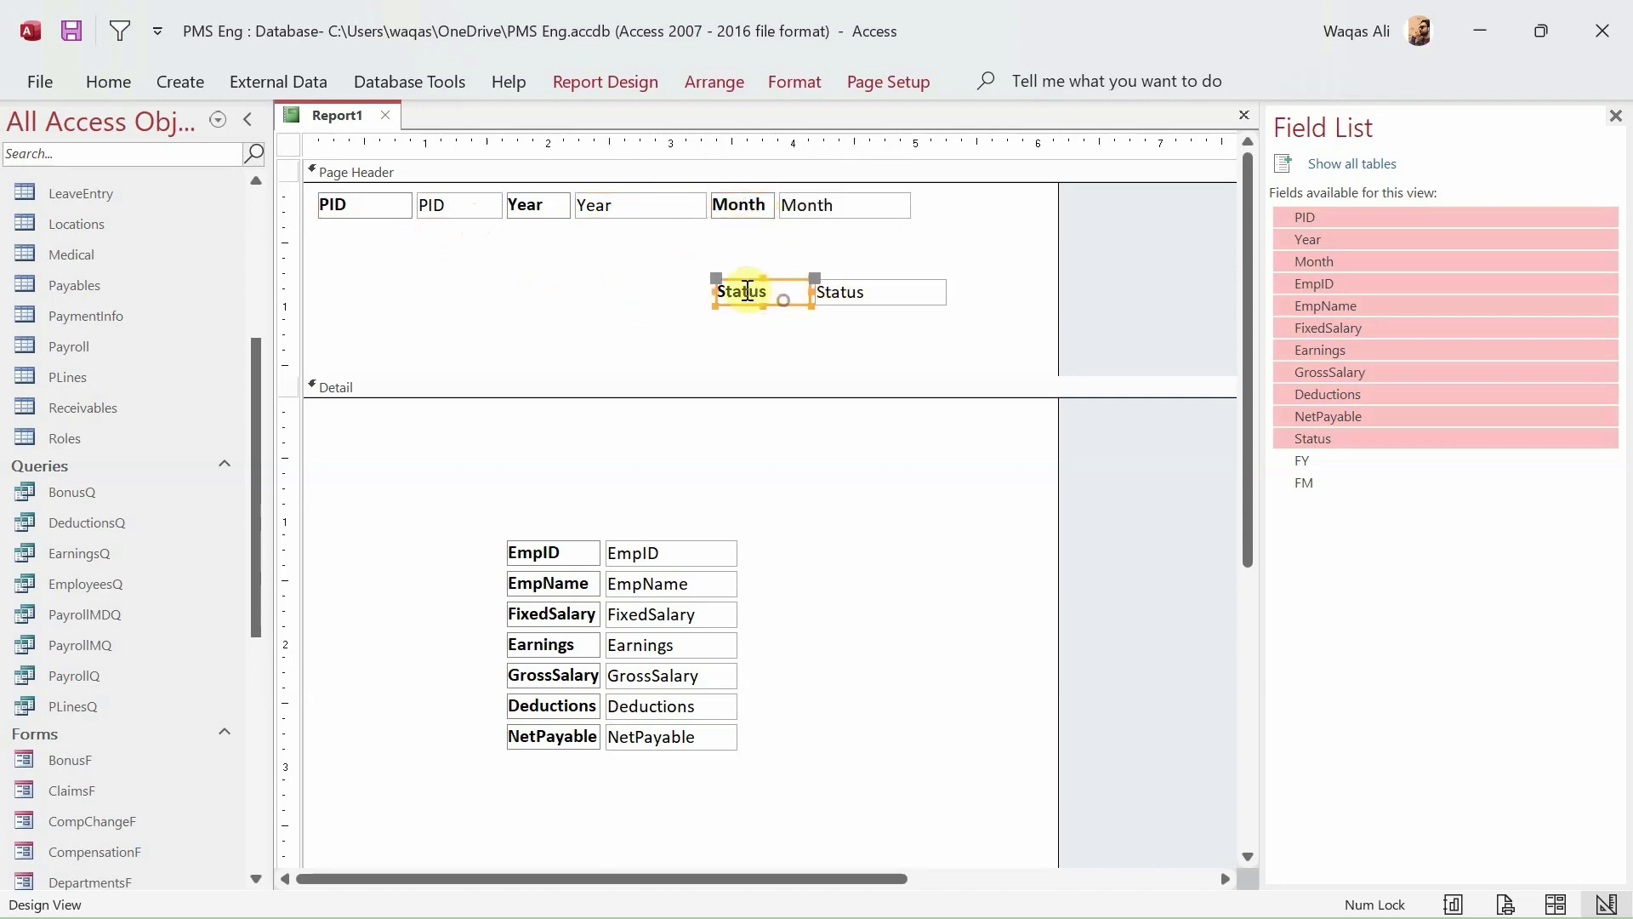
pyautogui.moveTo(715, 292); pyautogui.dragTo(951, 215)
pyautogui.click(1021, 350)
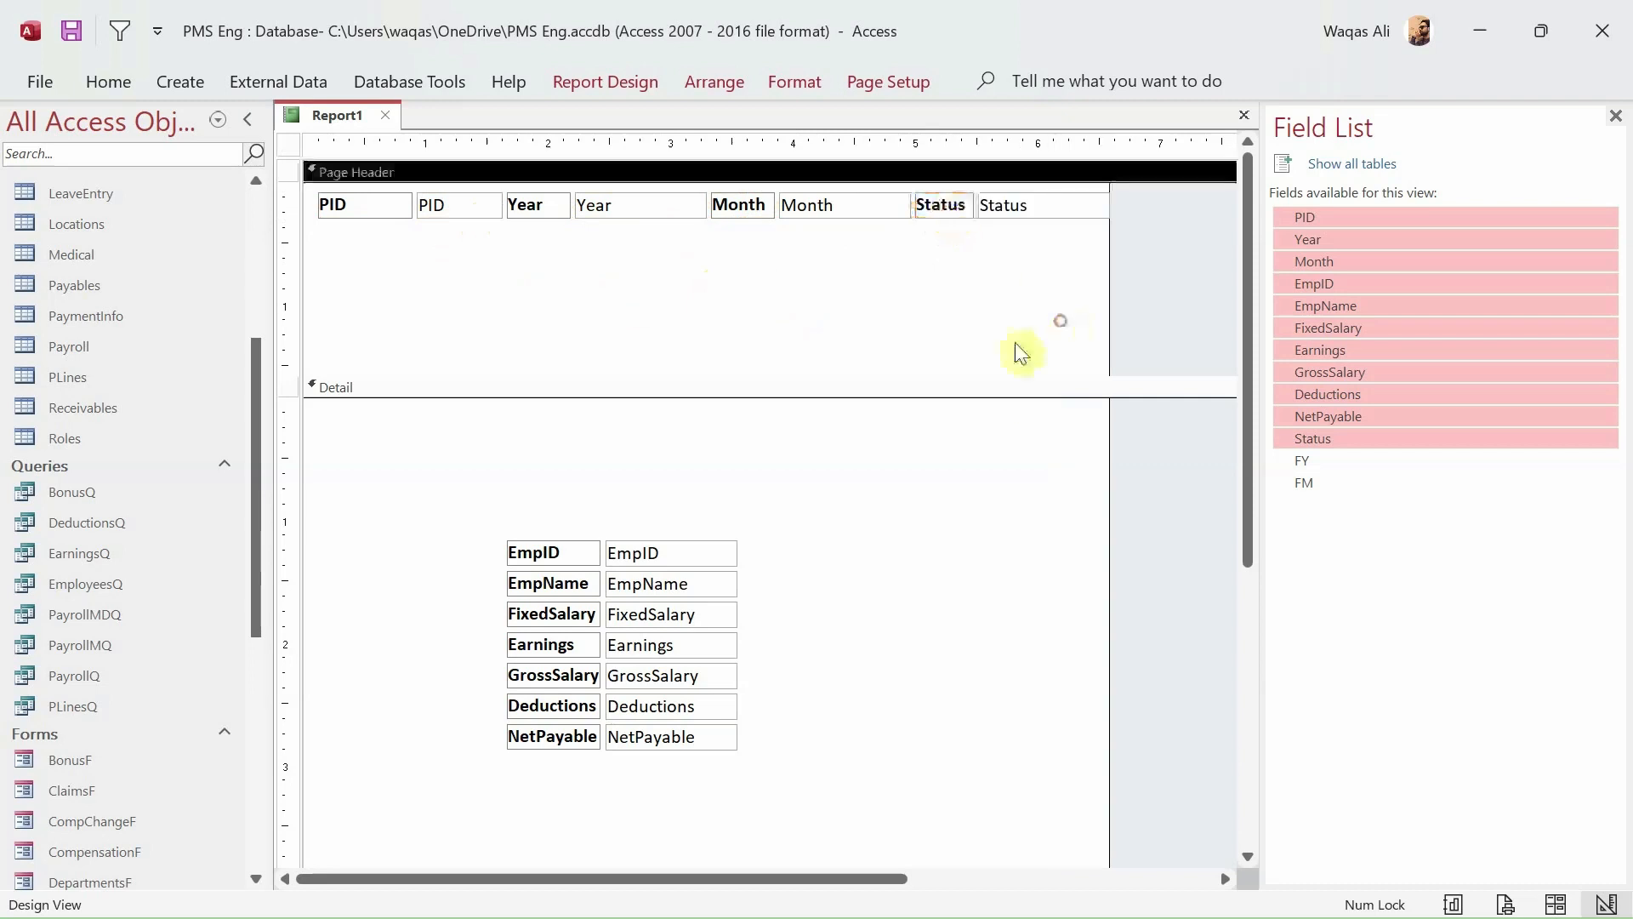
pyautogui.moveTo(996, 375); pyautogui.dragTo(996, 274)
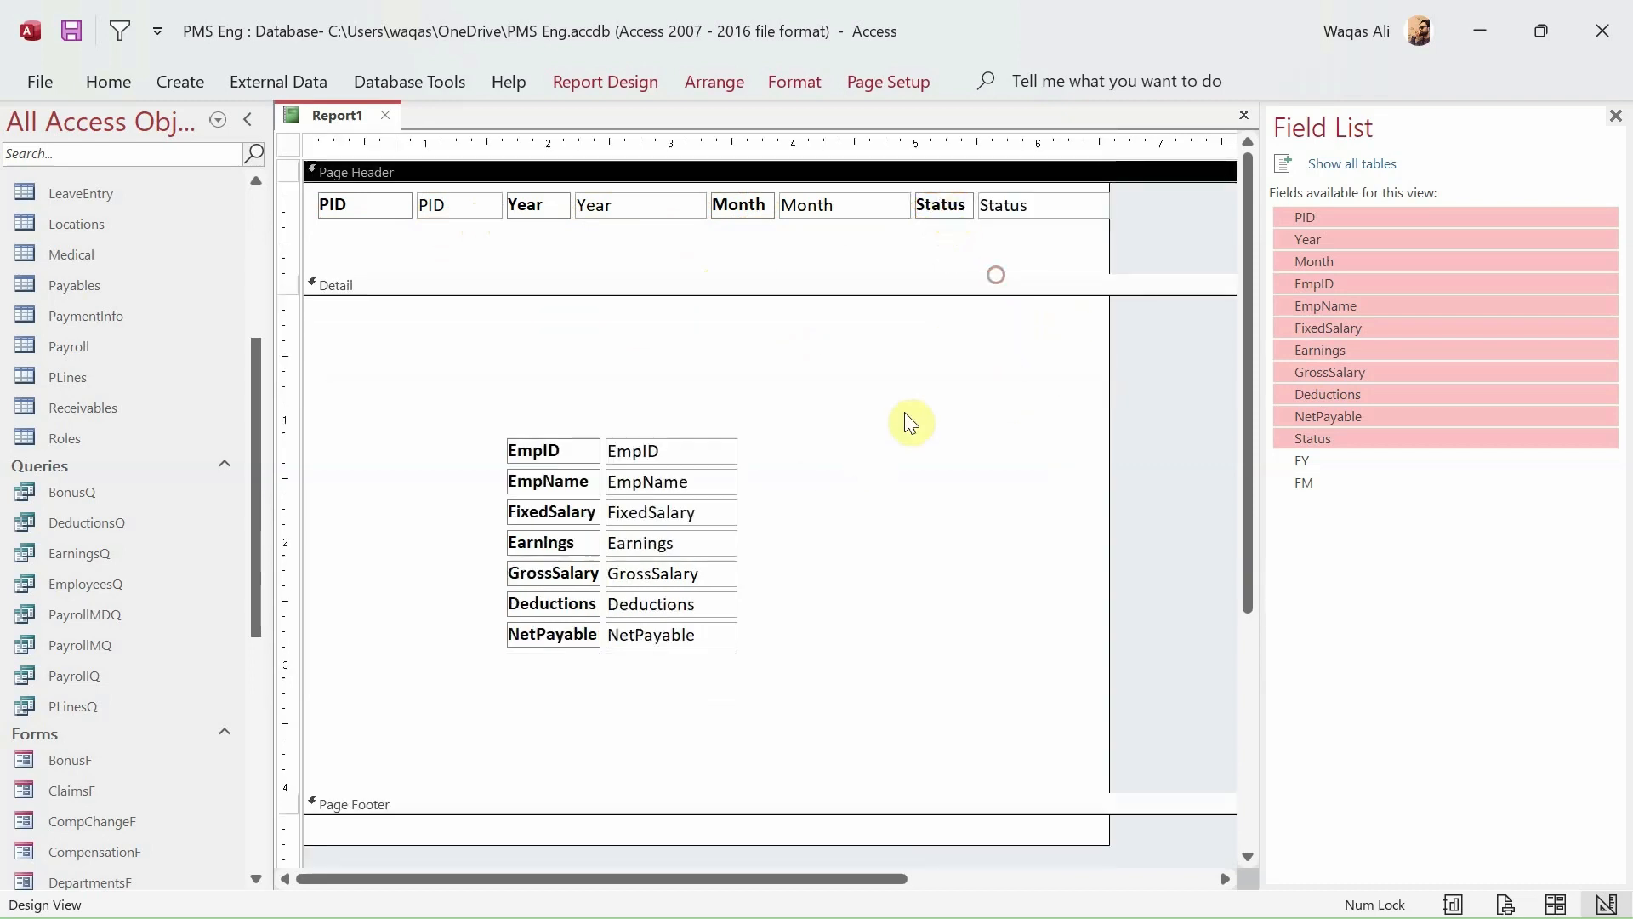
# - Apply a tabular layout to the EmpID through NetPayable fields in the Detail section
pyautogui.moveTo(882, 420); pyautogui.dragTo(332, 822)
pyautogui.rightClick(642, 579)
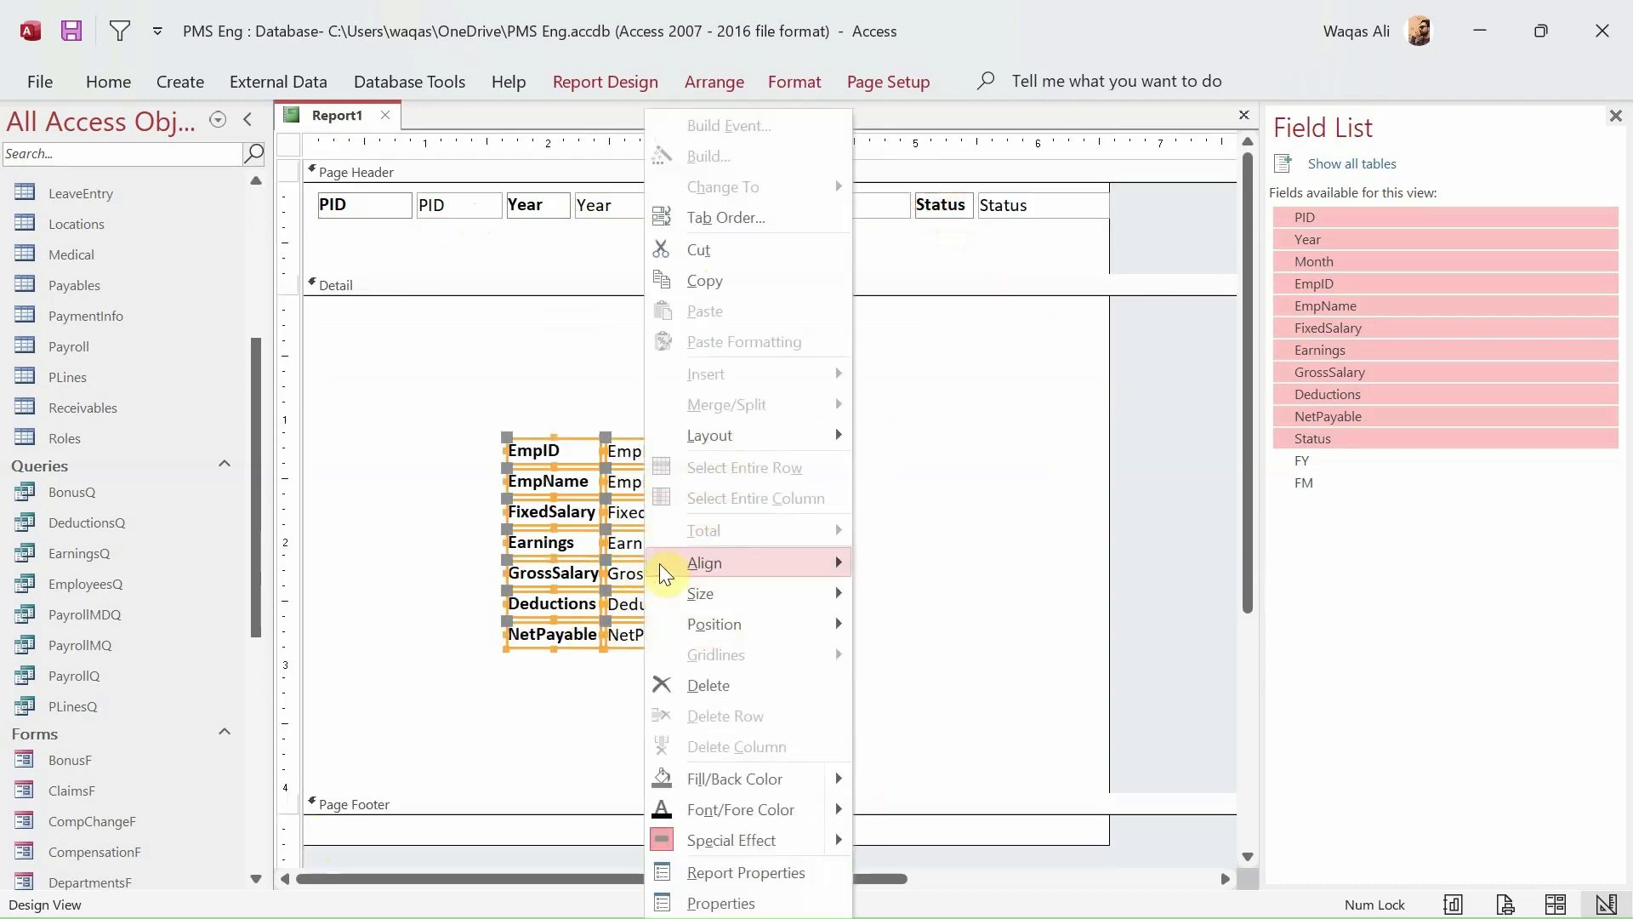
pyautogui.moveTo(755, 434)
pyautogui.click(922, 447)
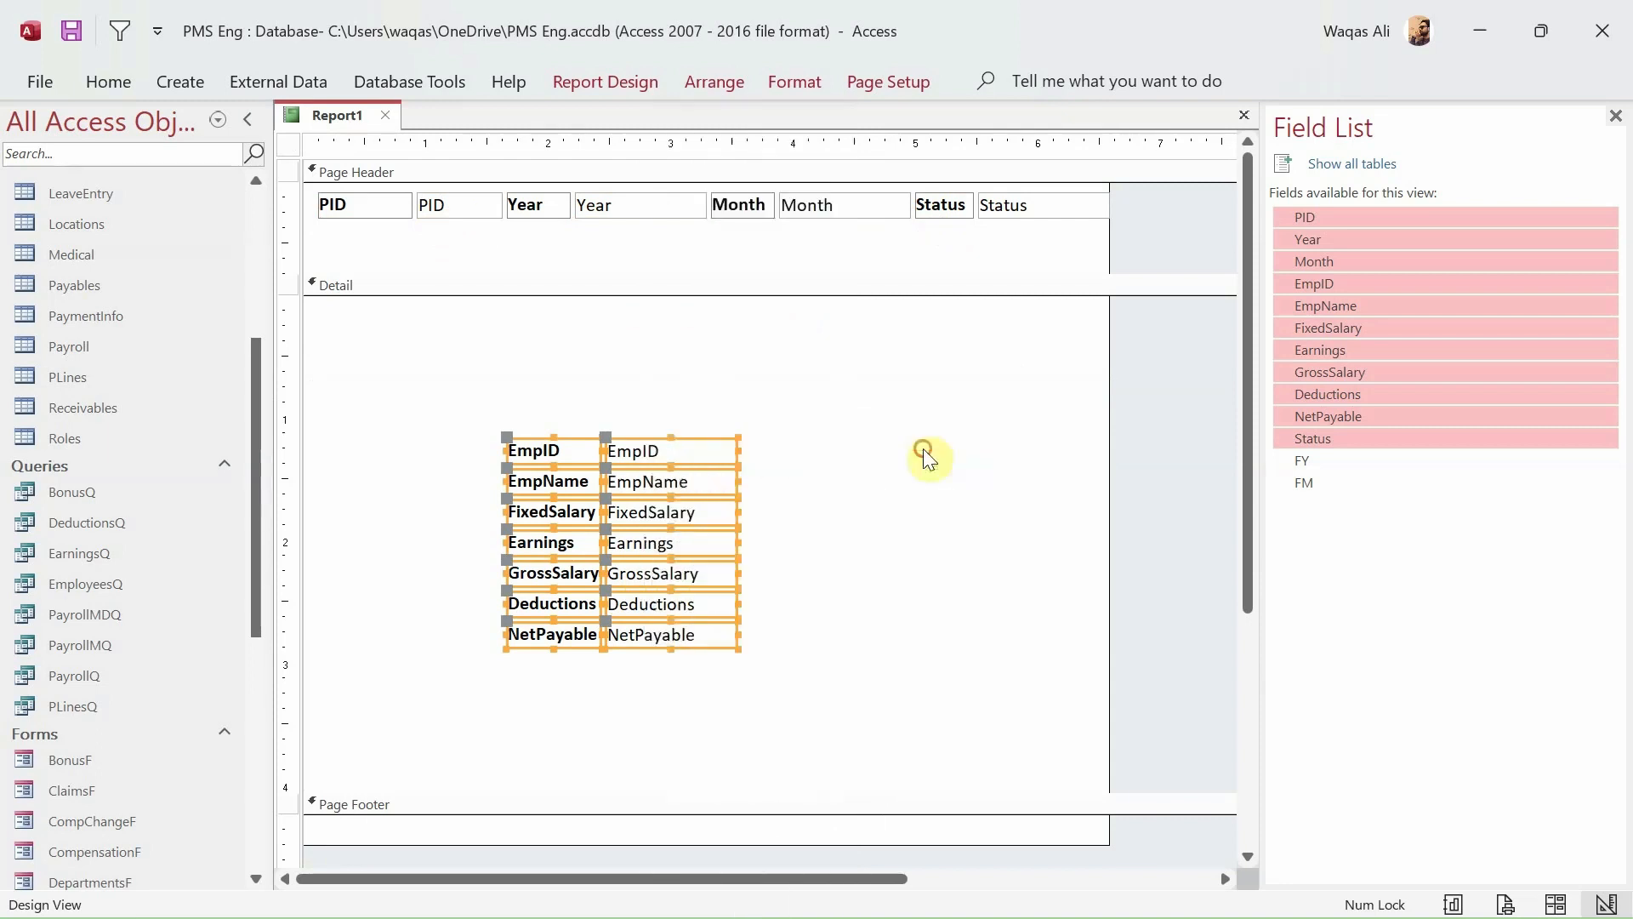
pyautogui.click(626, 249)
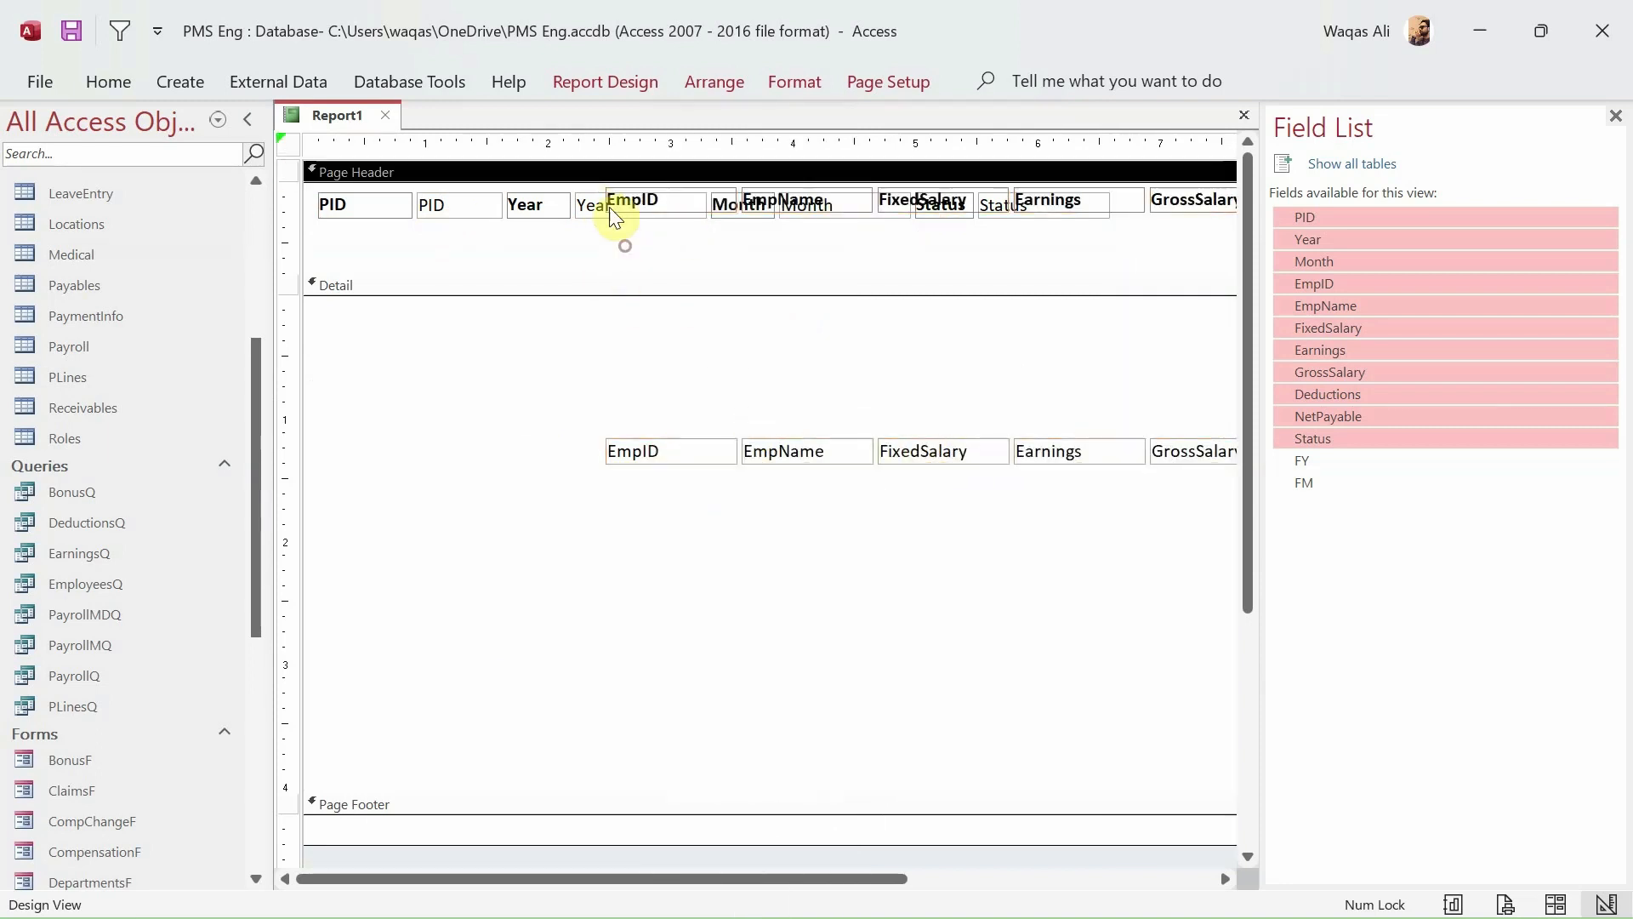
# - Move the column headings below the PID row and shift the tabular fields to the top-left corner of the Detail section
pyautogui.click(602, 197)
pyautogui.moveTo(614, 197); pyautogui.dragTo(612, 257)
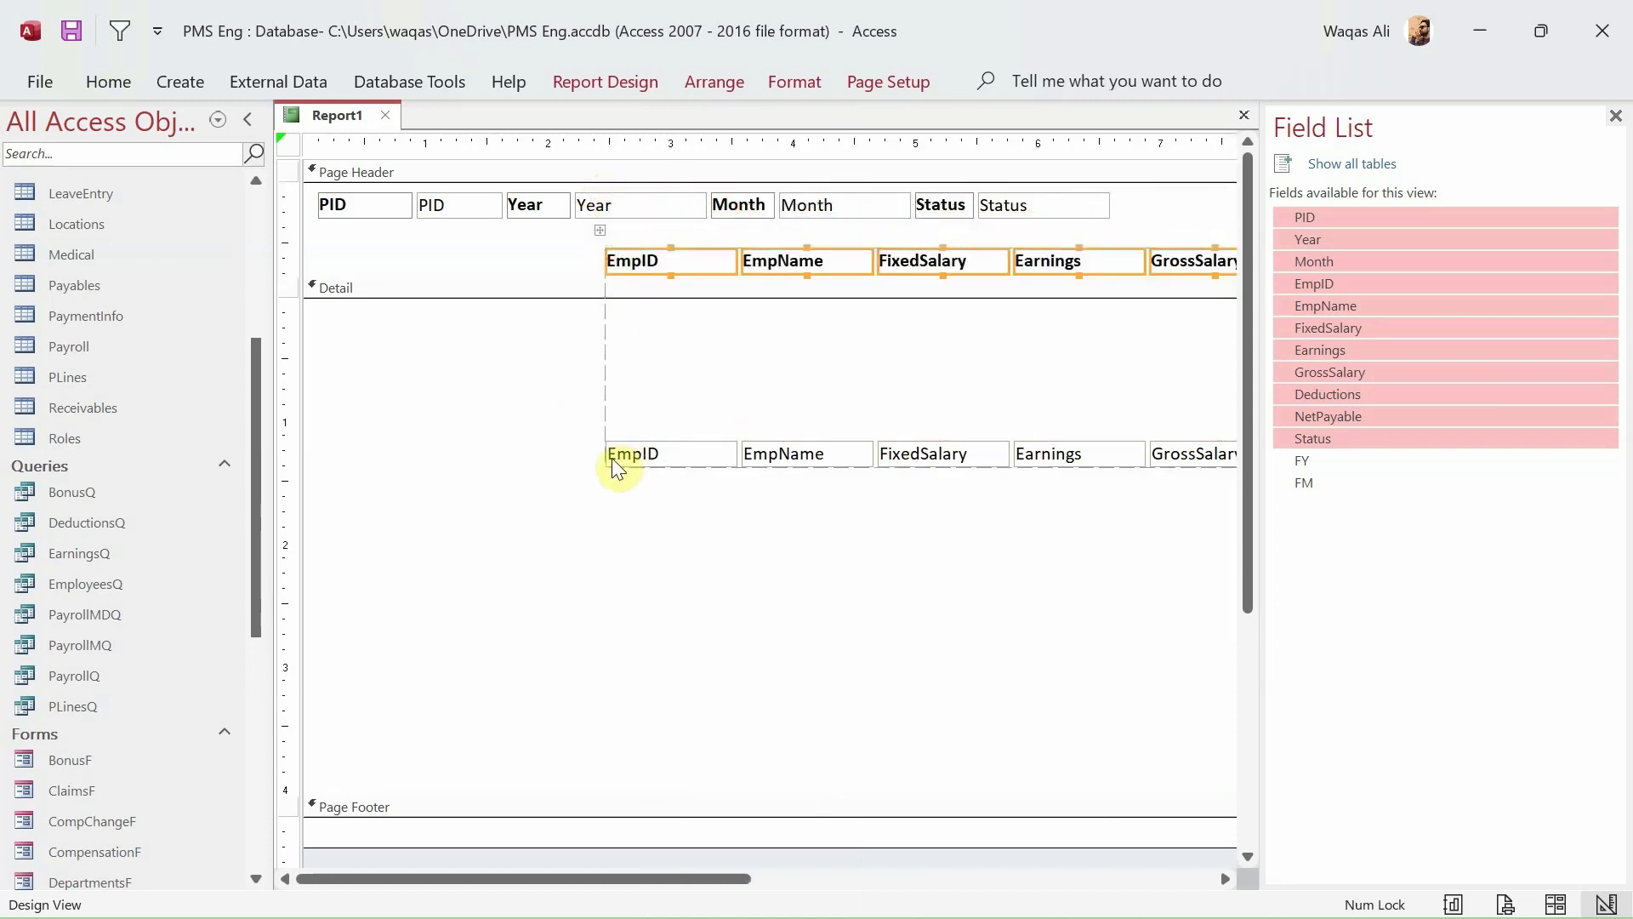
pyautogui.click(604, 458)
pyautogui.moveTo(627, 452); pyautogui.dragTo(365, 269)
pyautogui.click(601, 230)
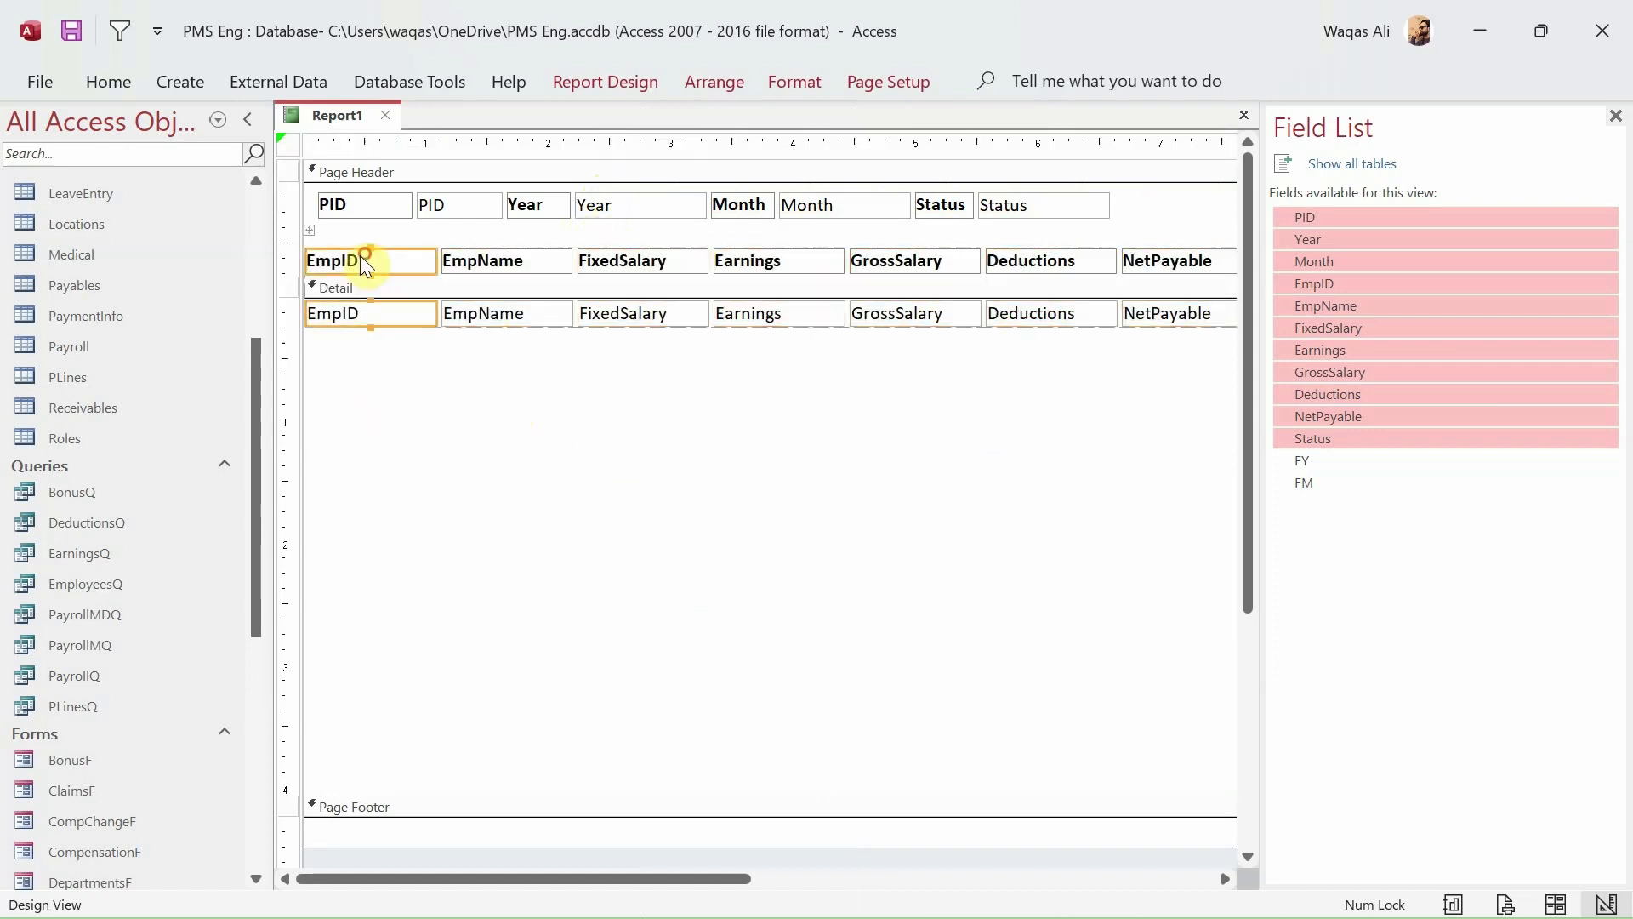
# - Rename the EmpID column heading to "Emp ID" and narrow that column to fit the heading
pyautogui.click(388, 394)
pyautogui.click(341, 264)
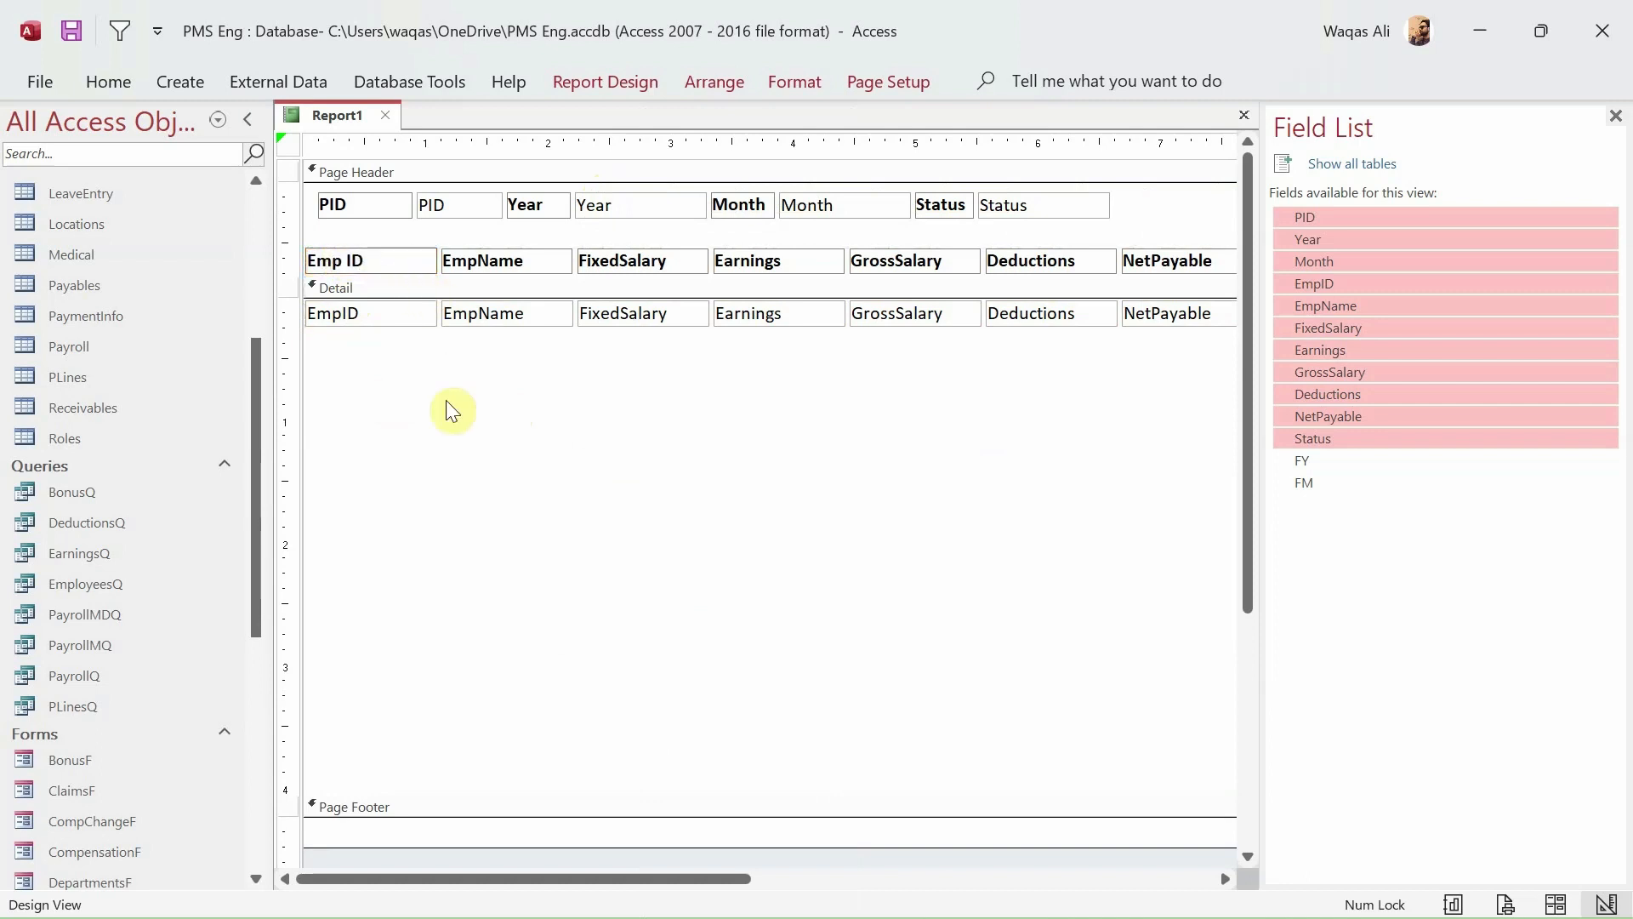
pyautogui.click(415, 366)
pyautogui.click(430, 323)
pyautogui.moveTo(434, 313); pyautogui.dragTo(364, 316)
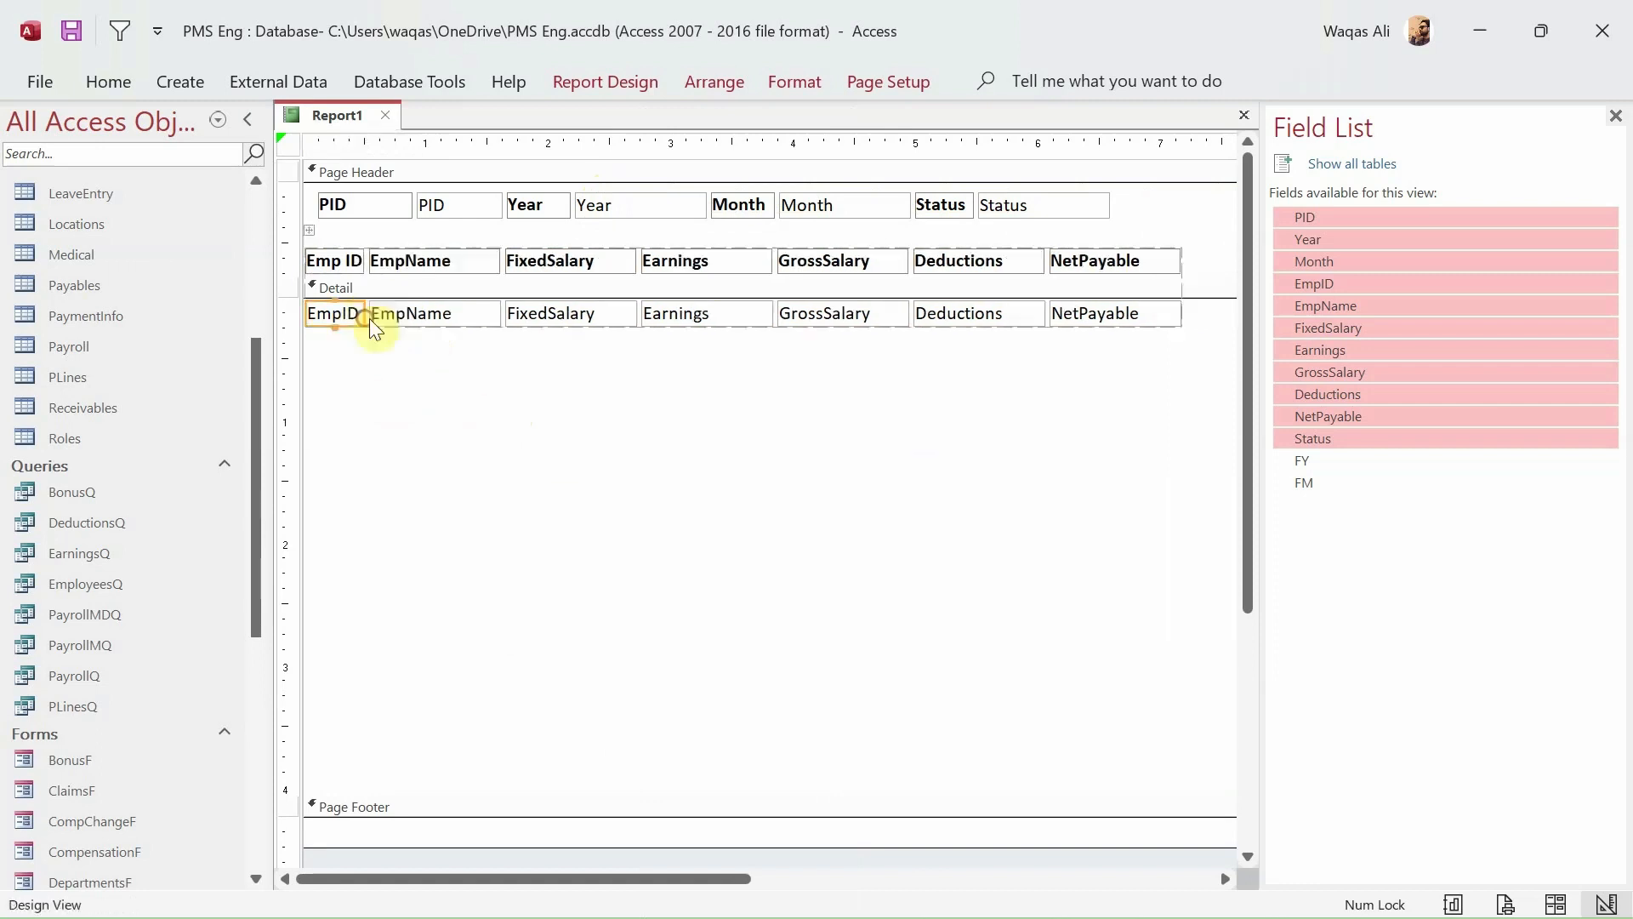
# - Rename the EmpName column heading to "Employee Name"
pyautogui.click(400, 259)
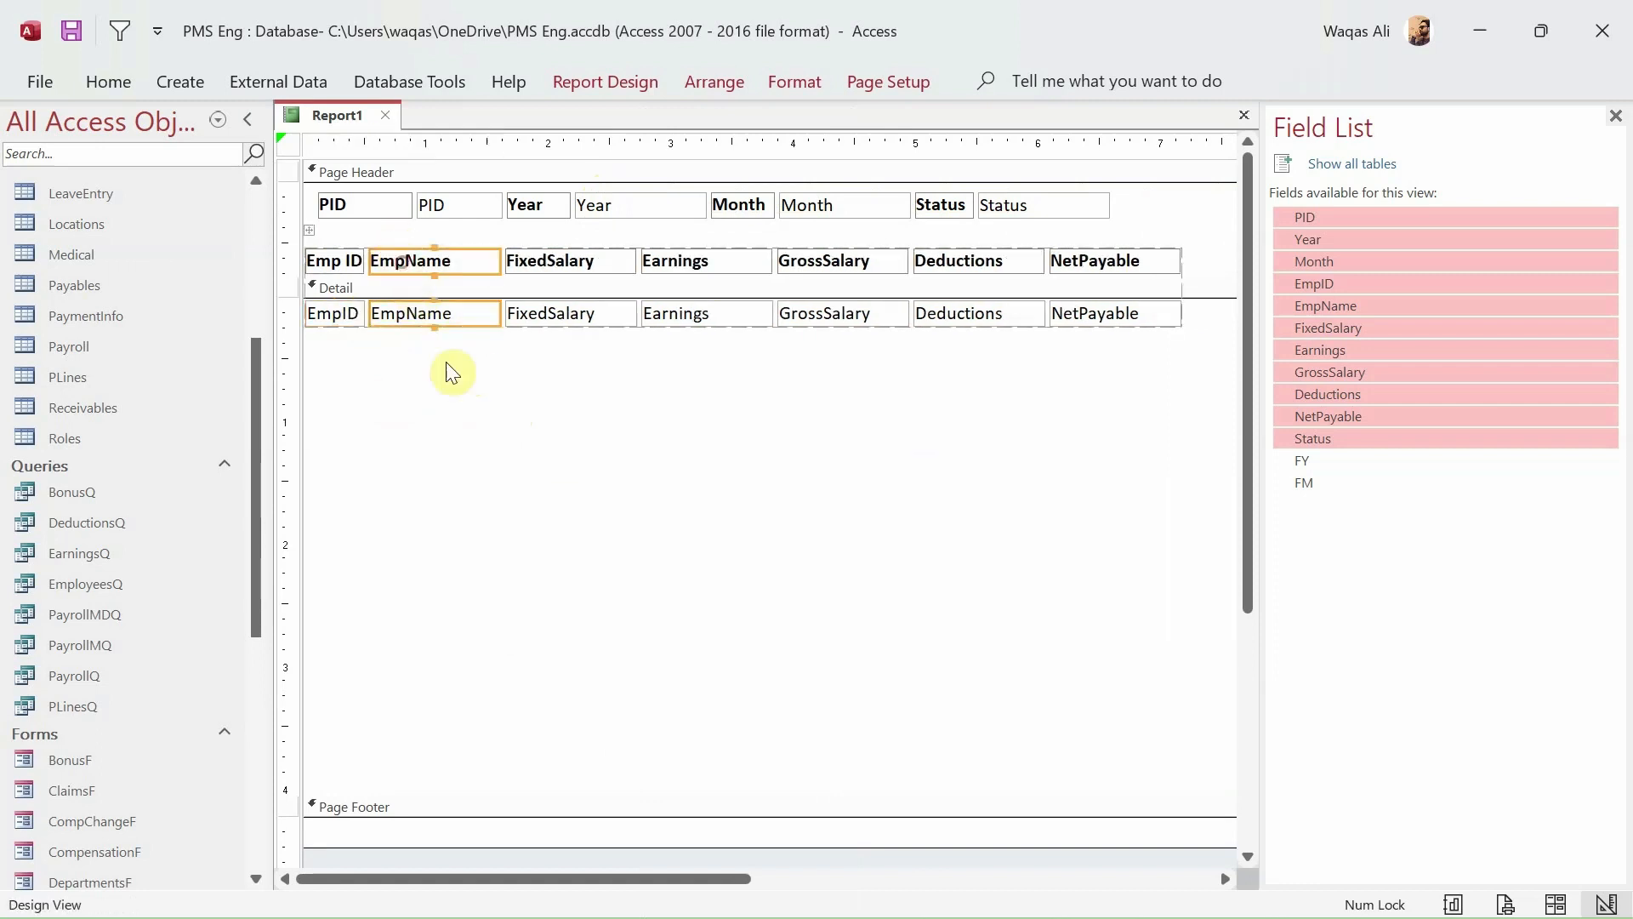
pyautogui.click(449, 369)
pyautogui.click(401, 257)
pyautogui.click(405, 262)
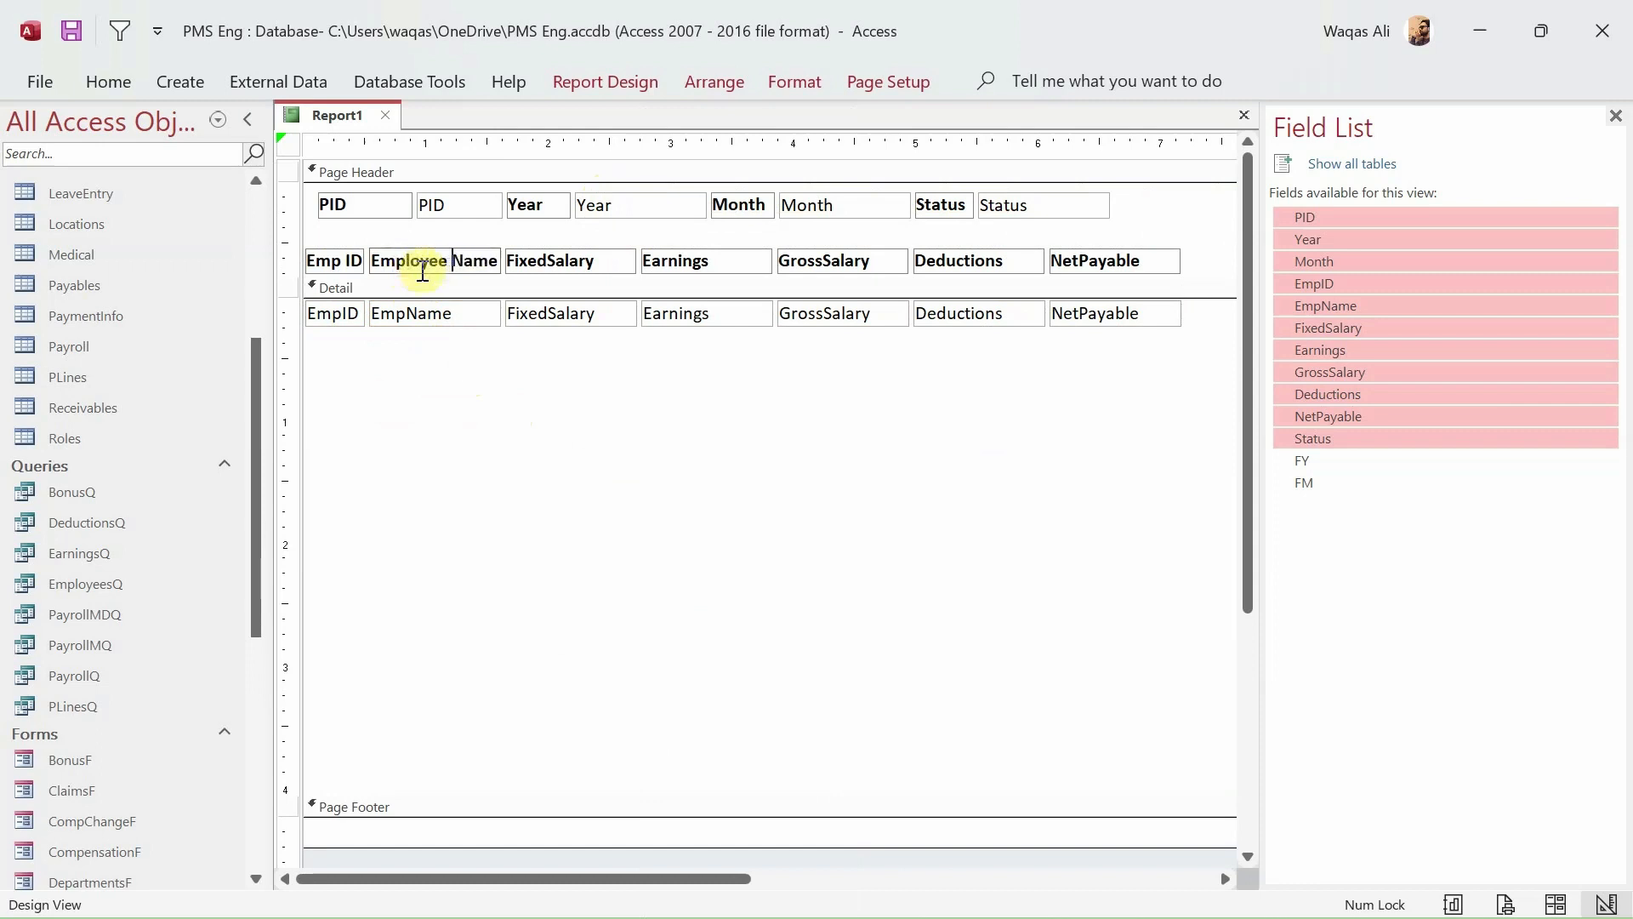
pyautogui.press('Return')
# - Rename the FixedSalary and GrossSalary column headings to "Fixed Salary" and "Gross Salary"
pyautogui.click(549, 260)
pyautogui.click(549, 260)
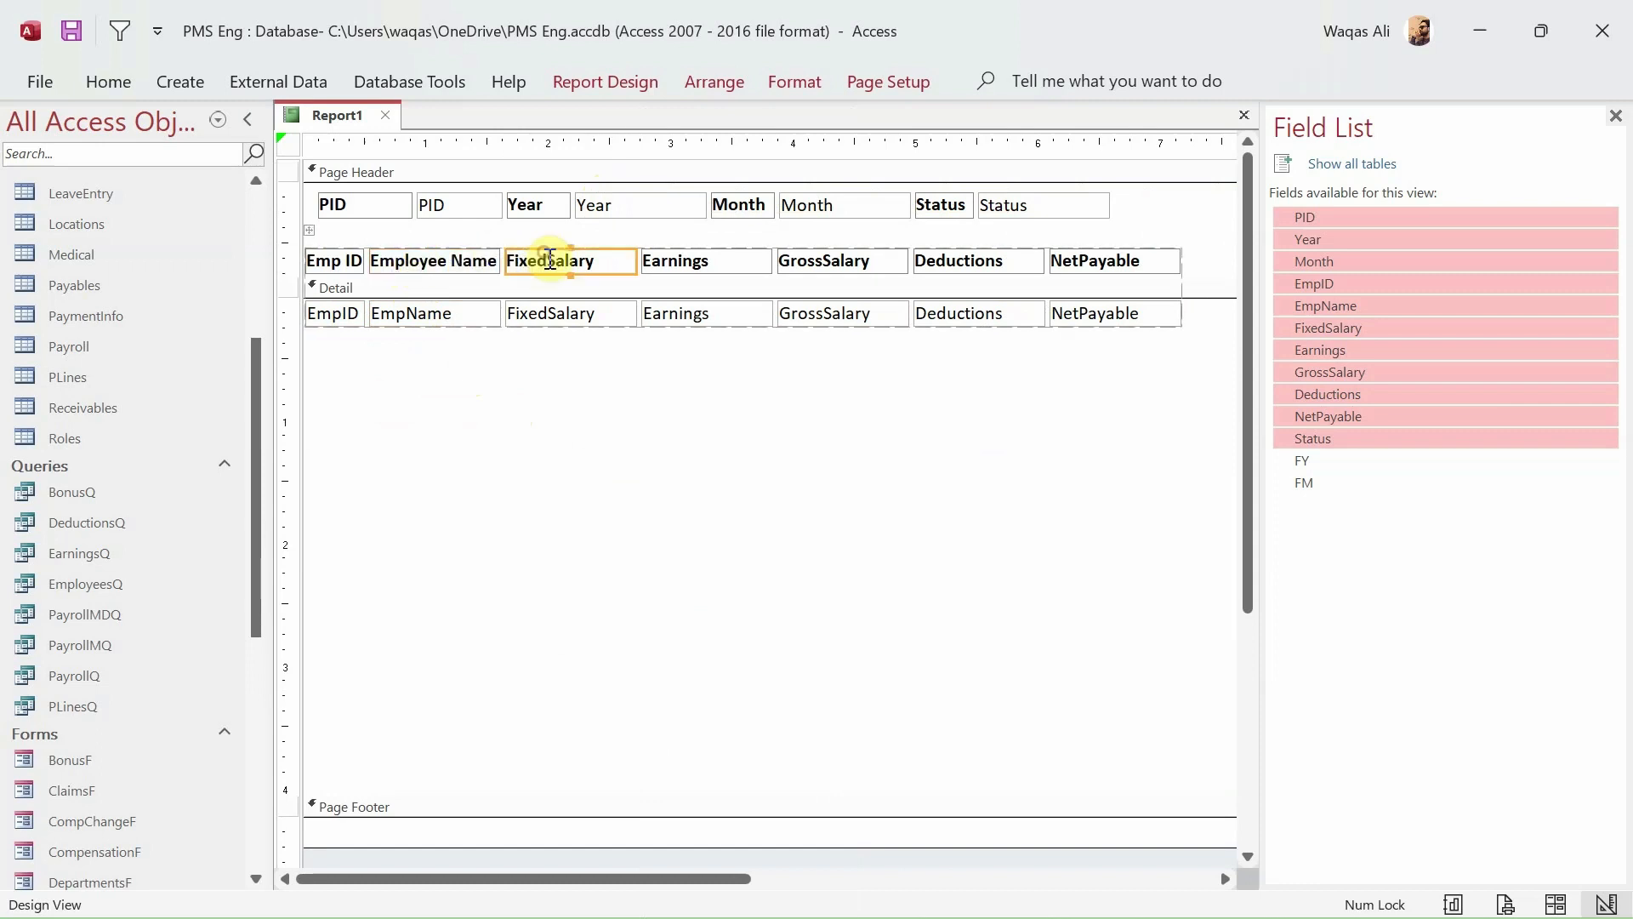
pyautogui.click(680, 262)
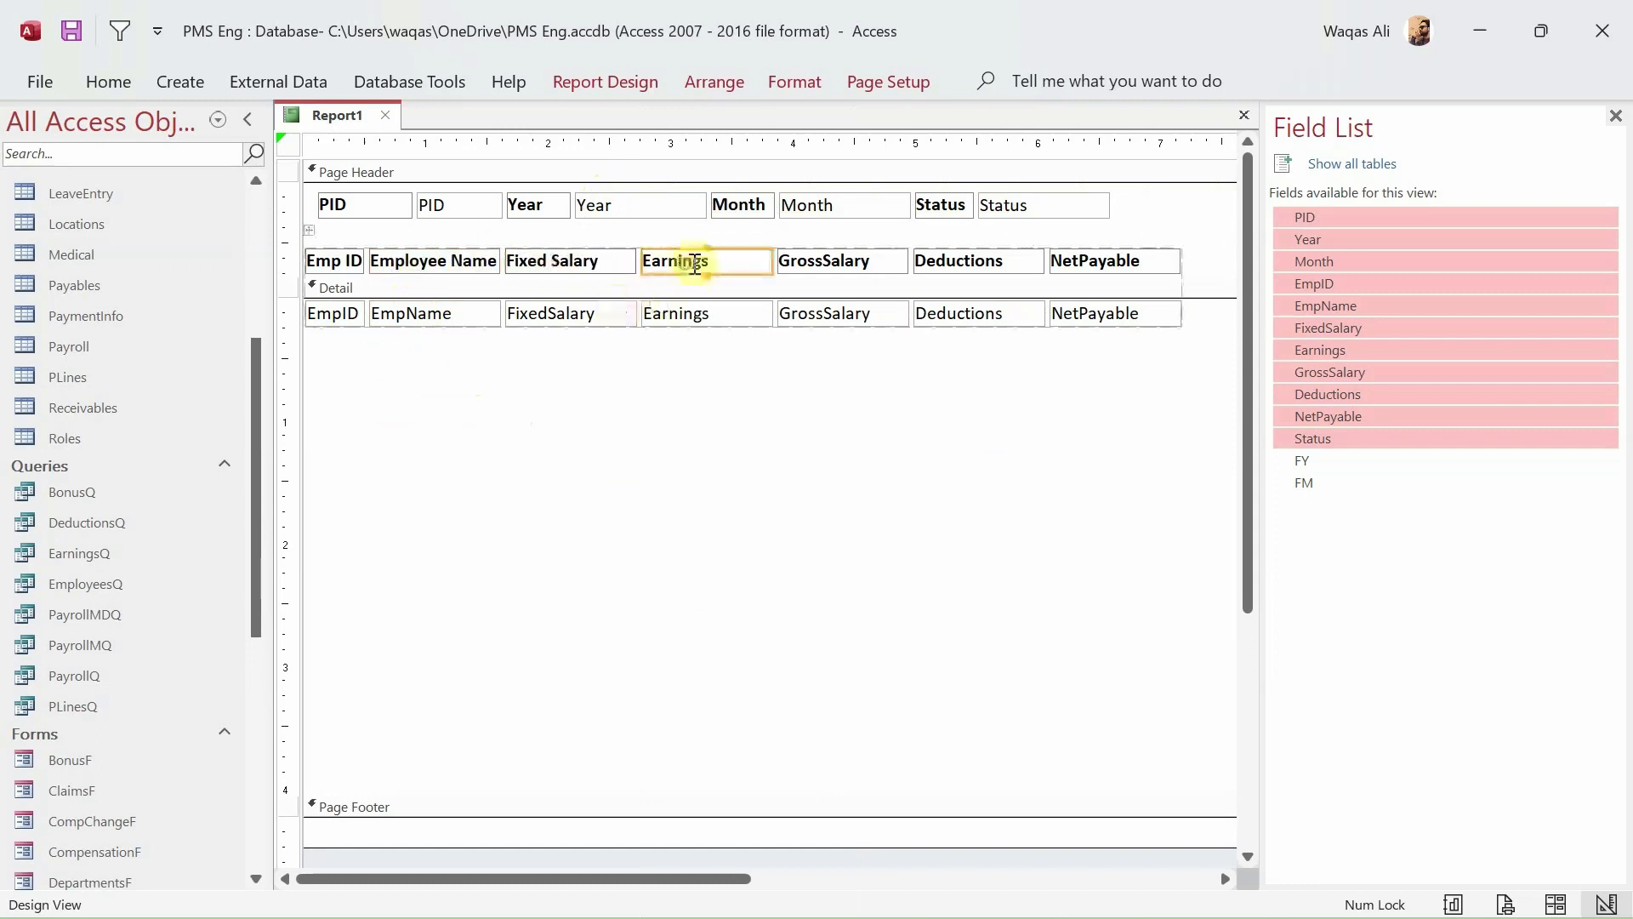
pyautogui.click(819, 260)
pyautogui.click(824, 260)
pyautogui.click(985, 262)
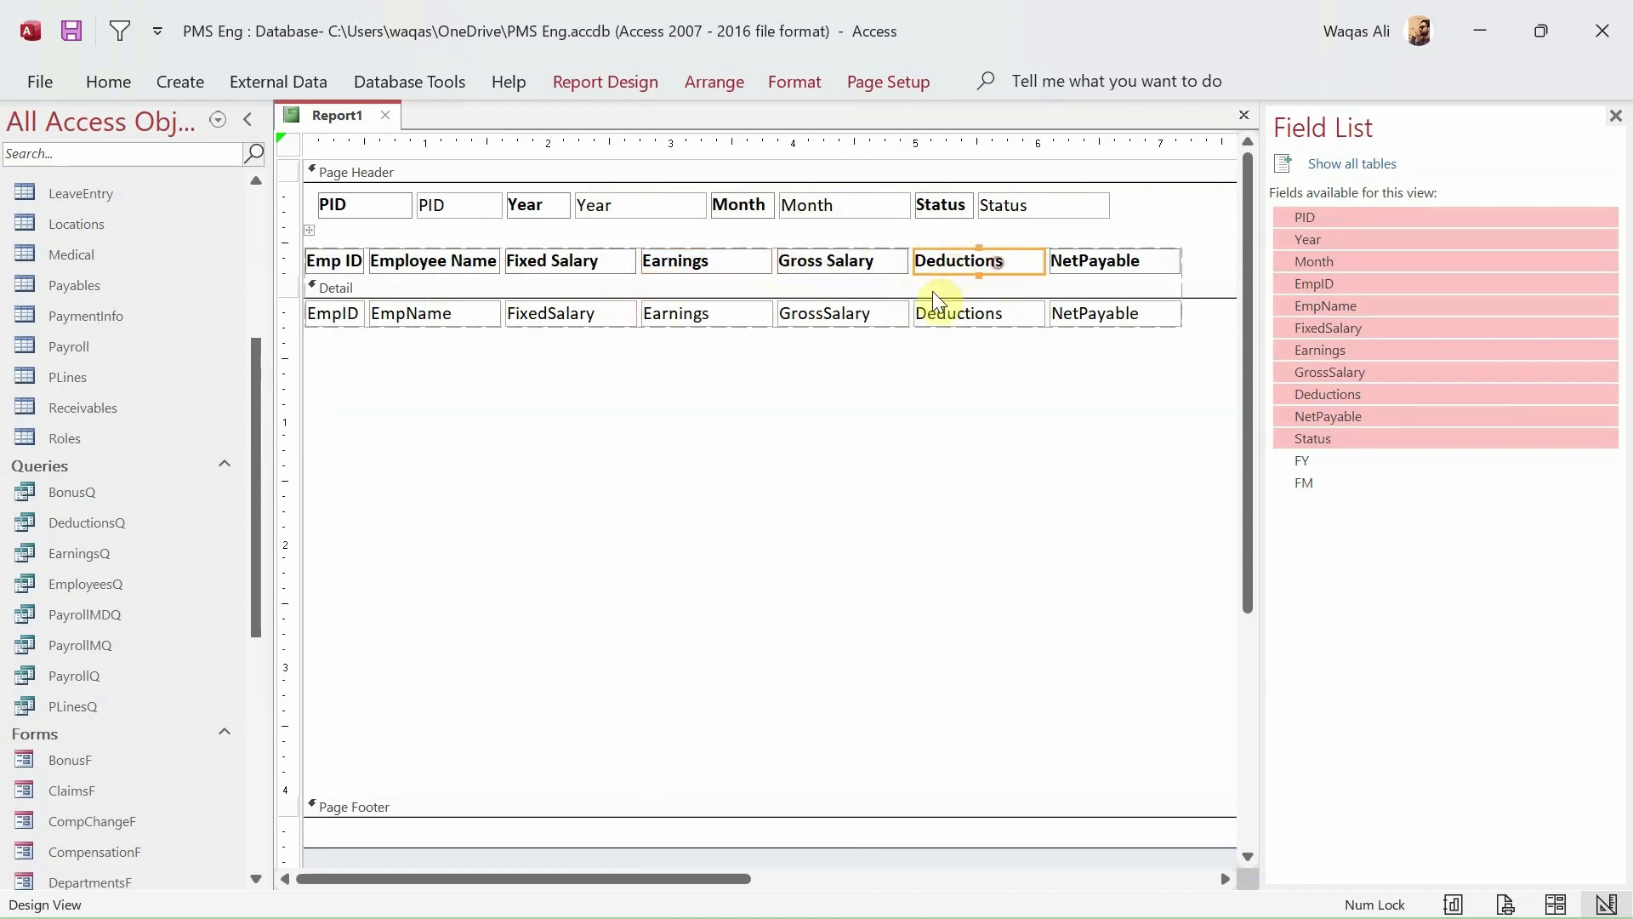
# - Close the Field List and shrink the report width and Detail section height to fit the columns
pyautogui.click(1615, 117)
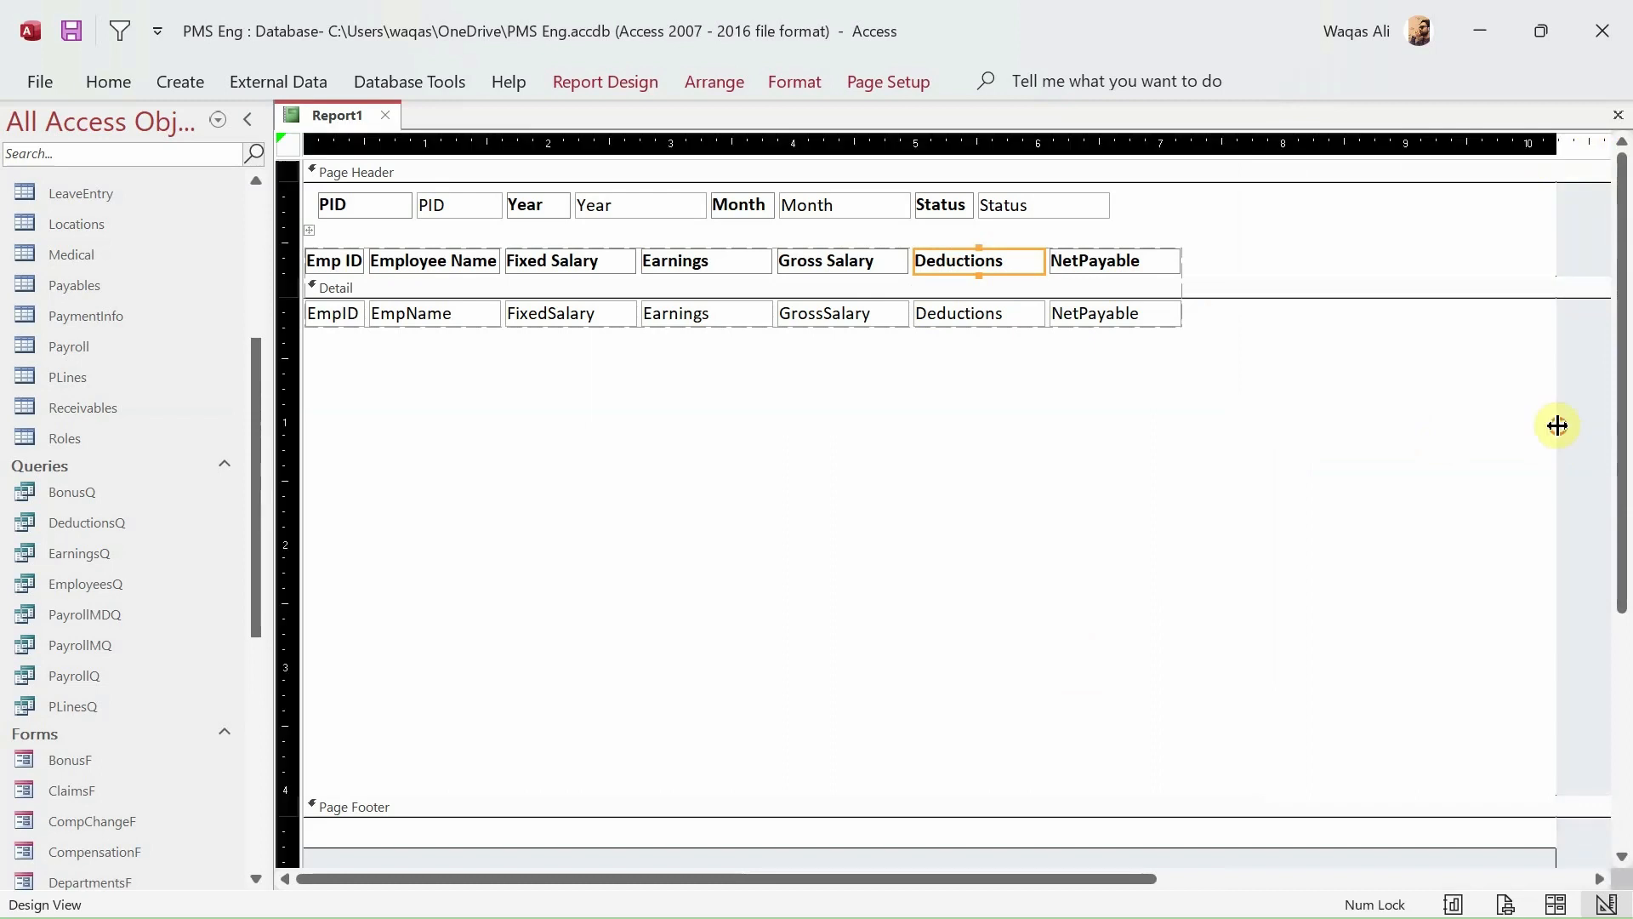
pyautogui.moveTo(1557, 425); pyautogui.dragTo(1039, 435)
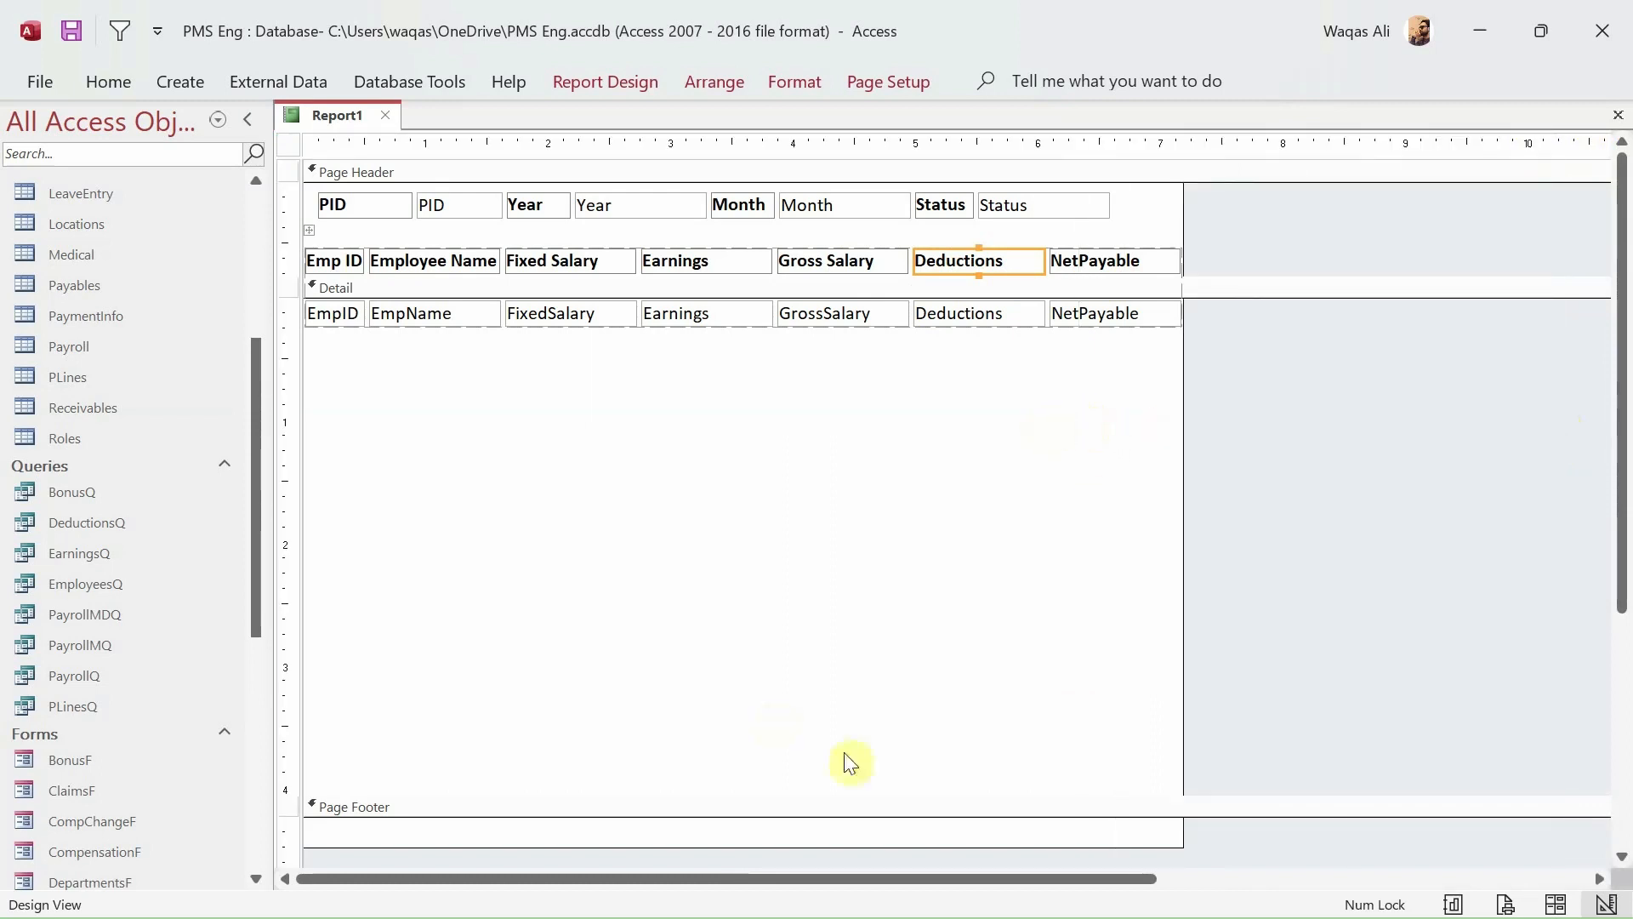
pyautogui.moveTo(927, 793); pyautogui.dragTo(685, 142)
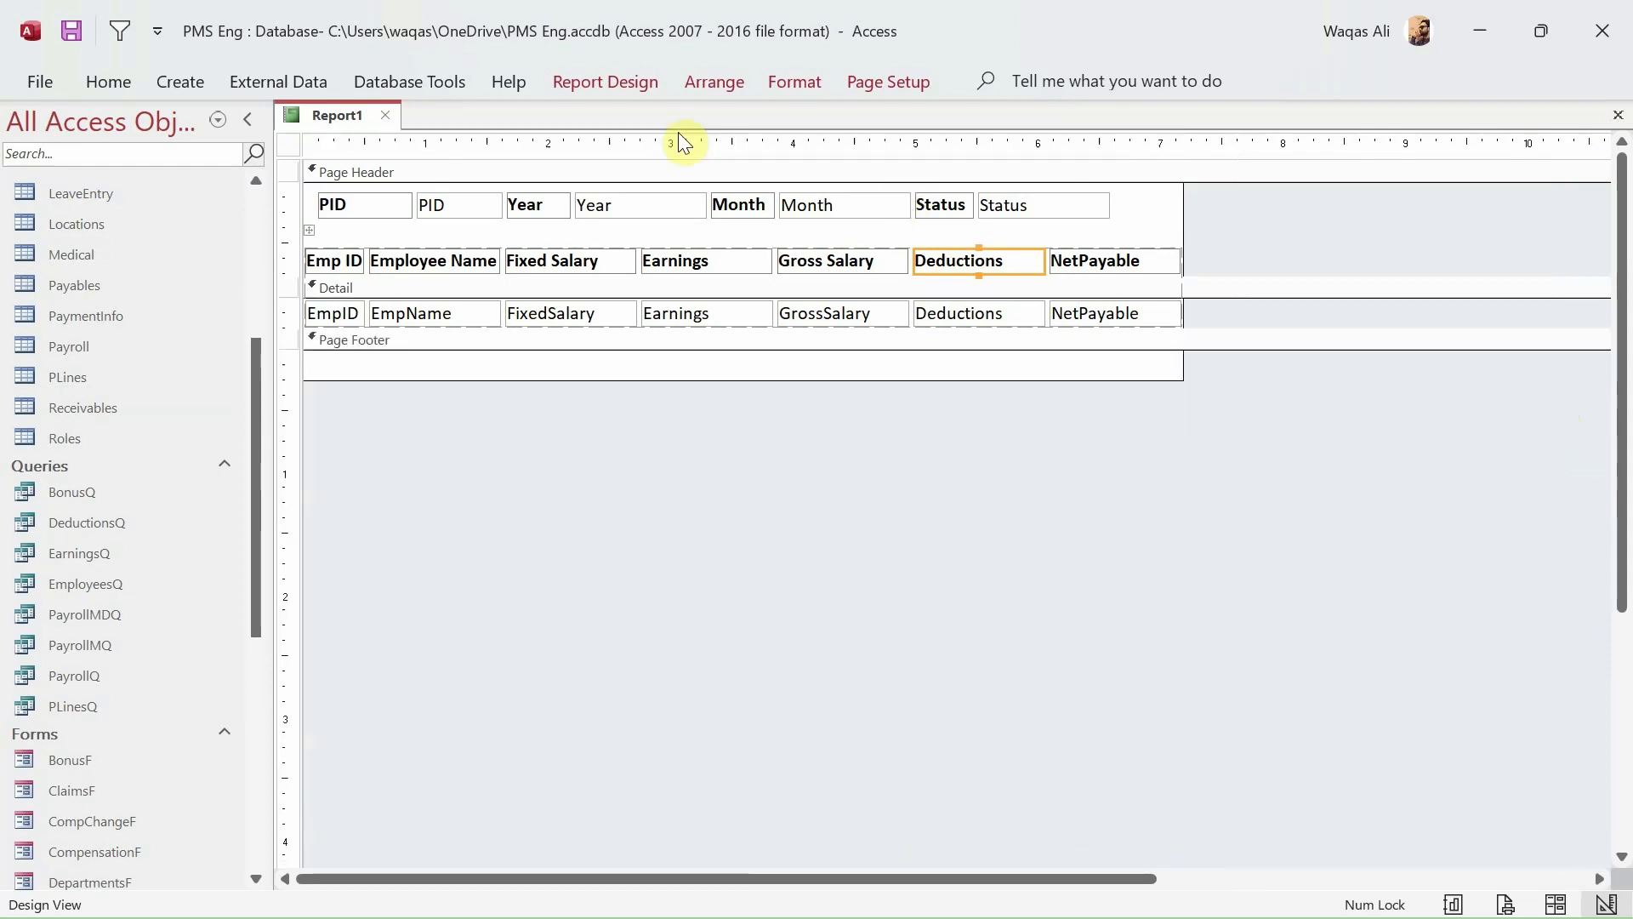
# - Display the report in Report View, then check its pages and margins in Print Preview
pyautogui.rightClick(331, 115)
pyautogui.click(415, 264)
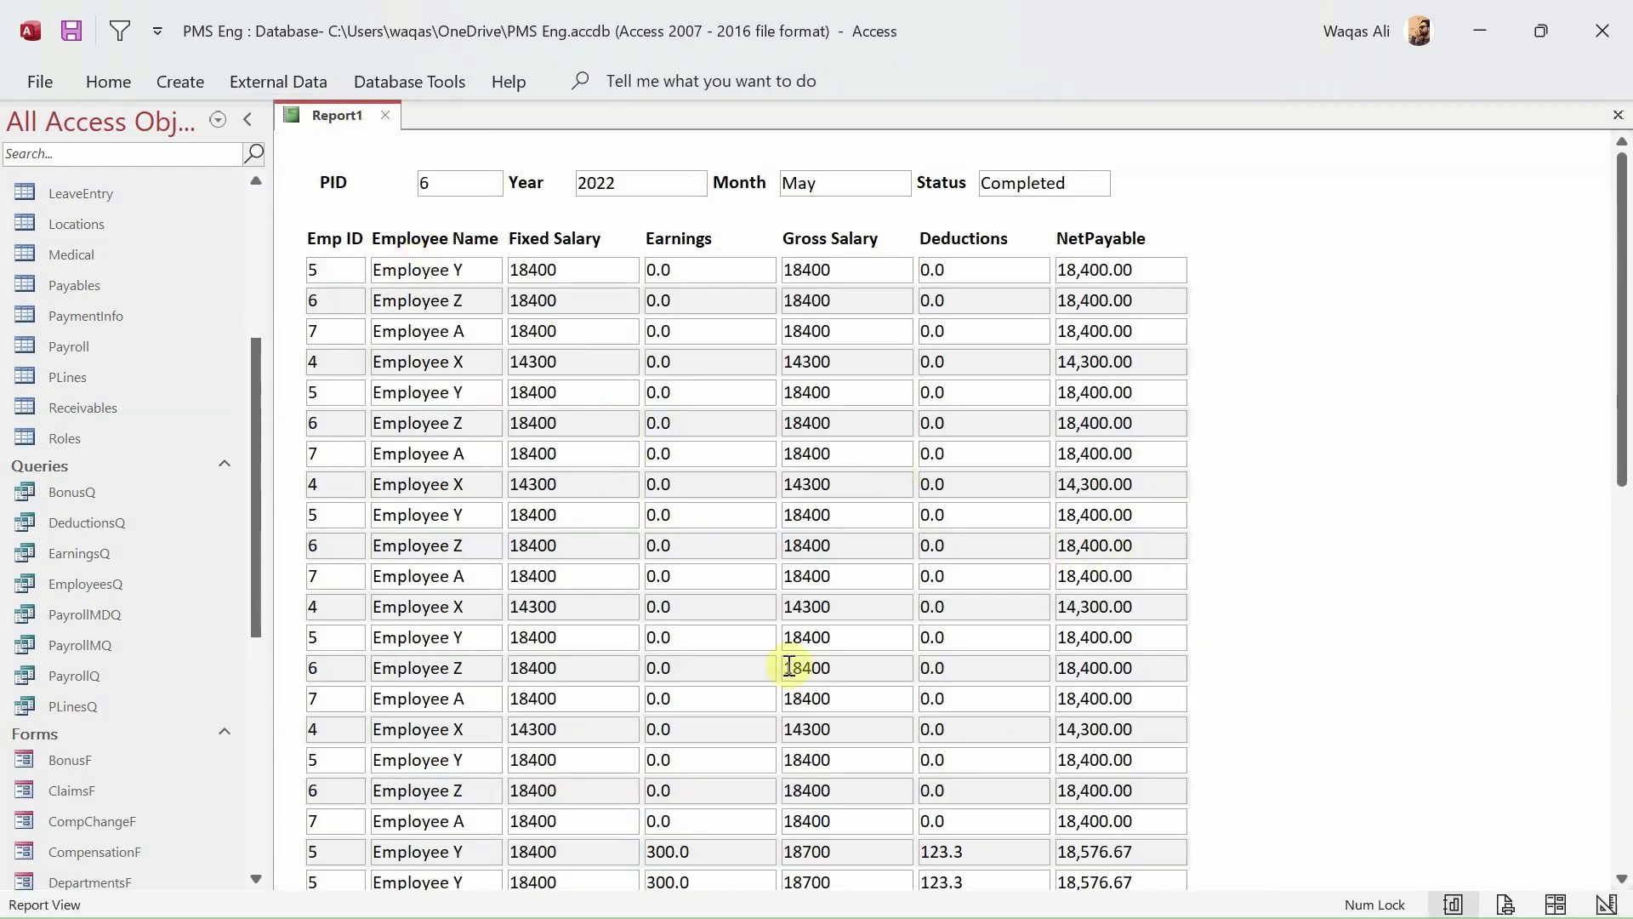
pyautogui.rightClick(1260, 176)
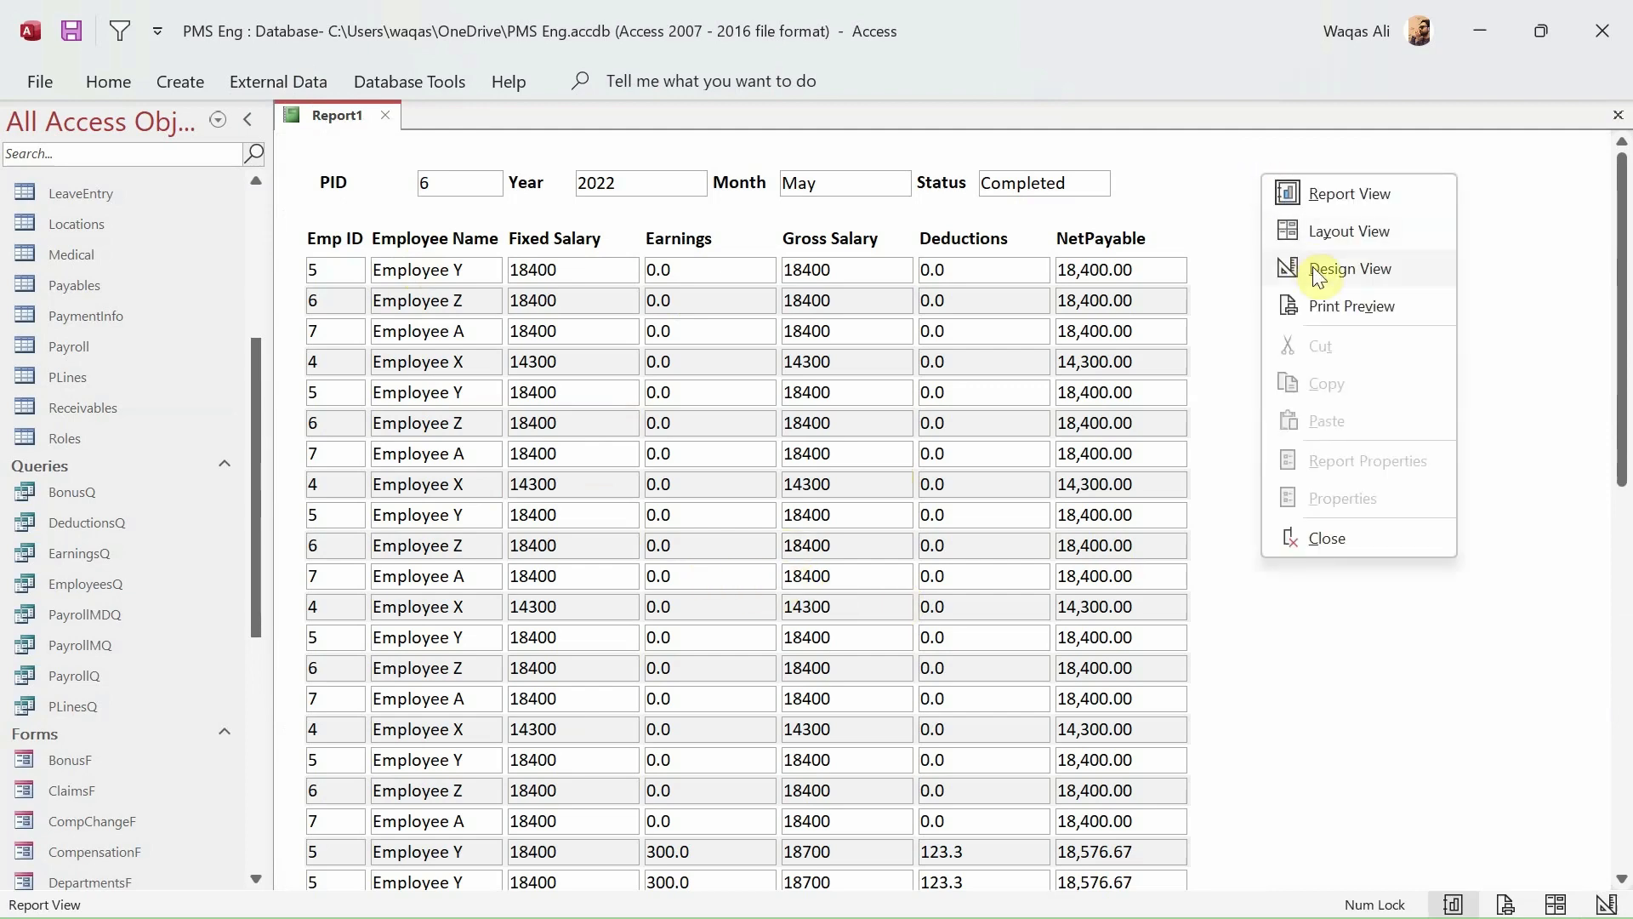
pyautogui.click(1332, 315)
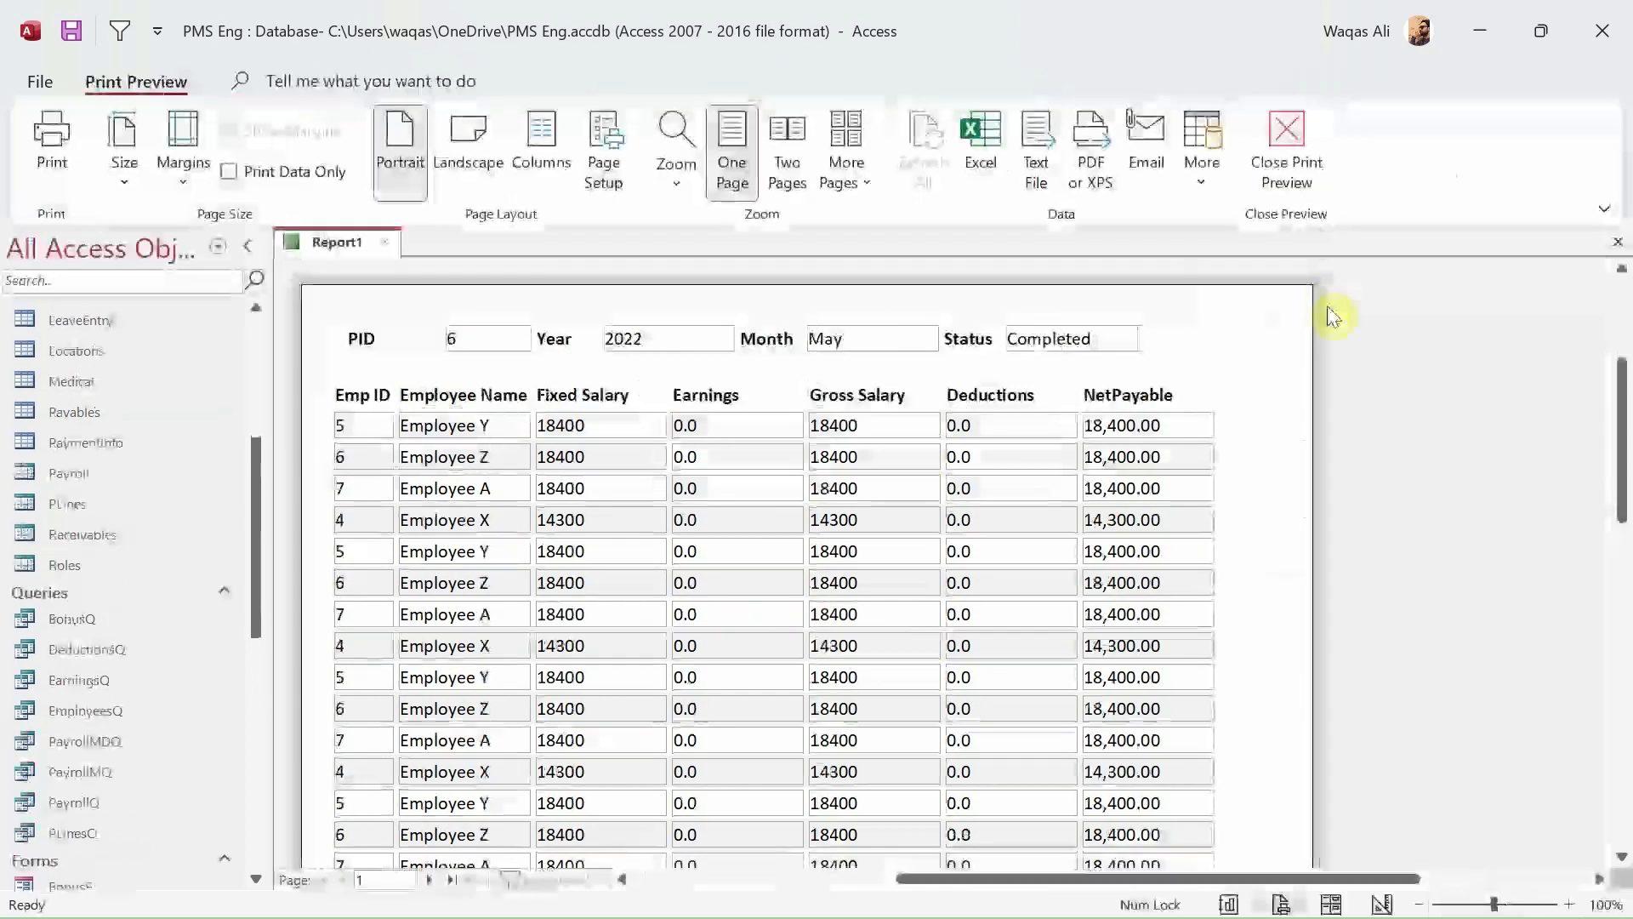
pyautogui.click(1046, 451)
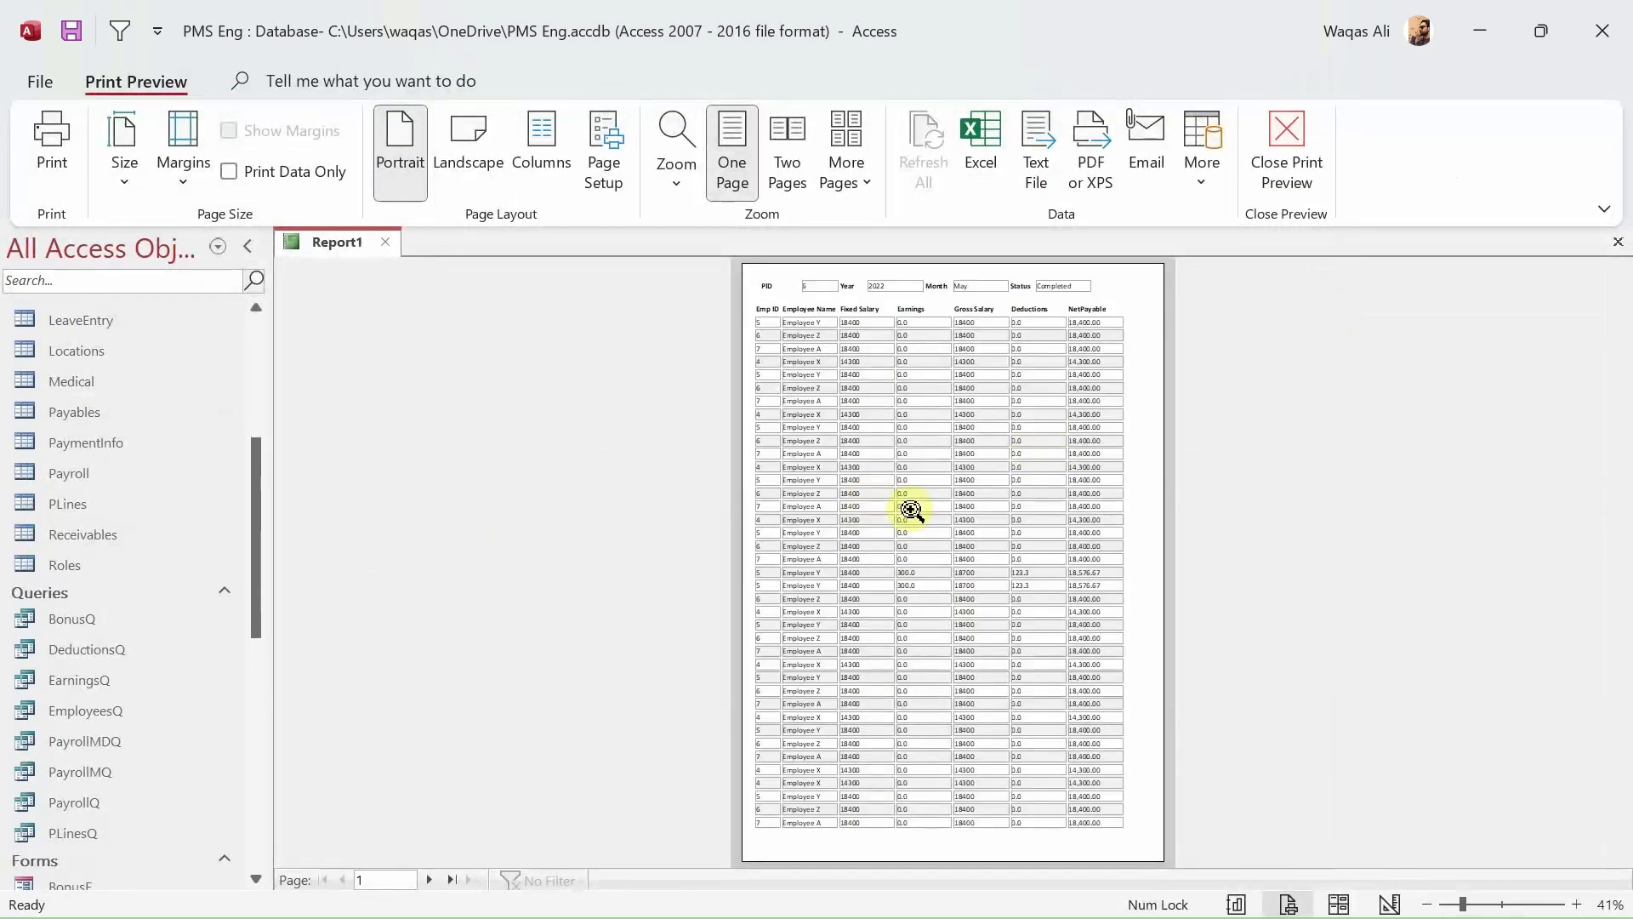
pyautogui.click(428, 879)
pyautogui.click(345, 882)
pyautogui.click(915, 451)
pyautogui.scroll(9, 970, 466)
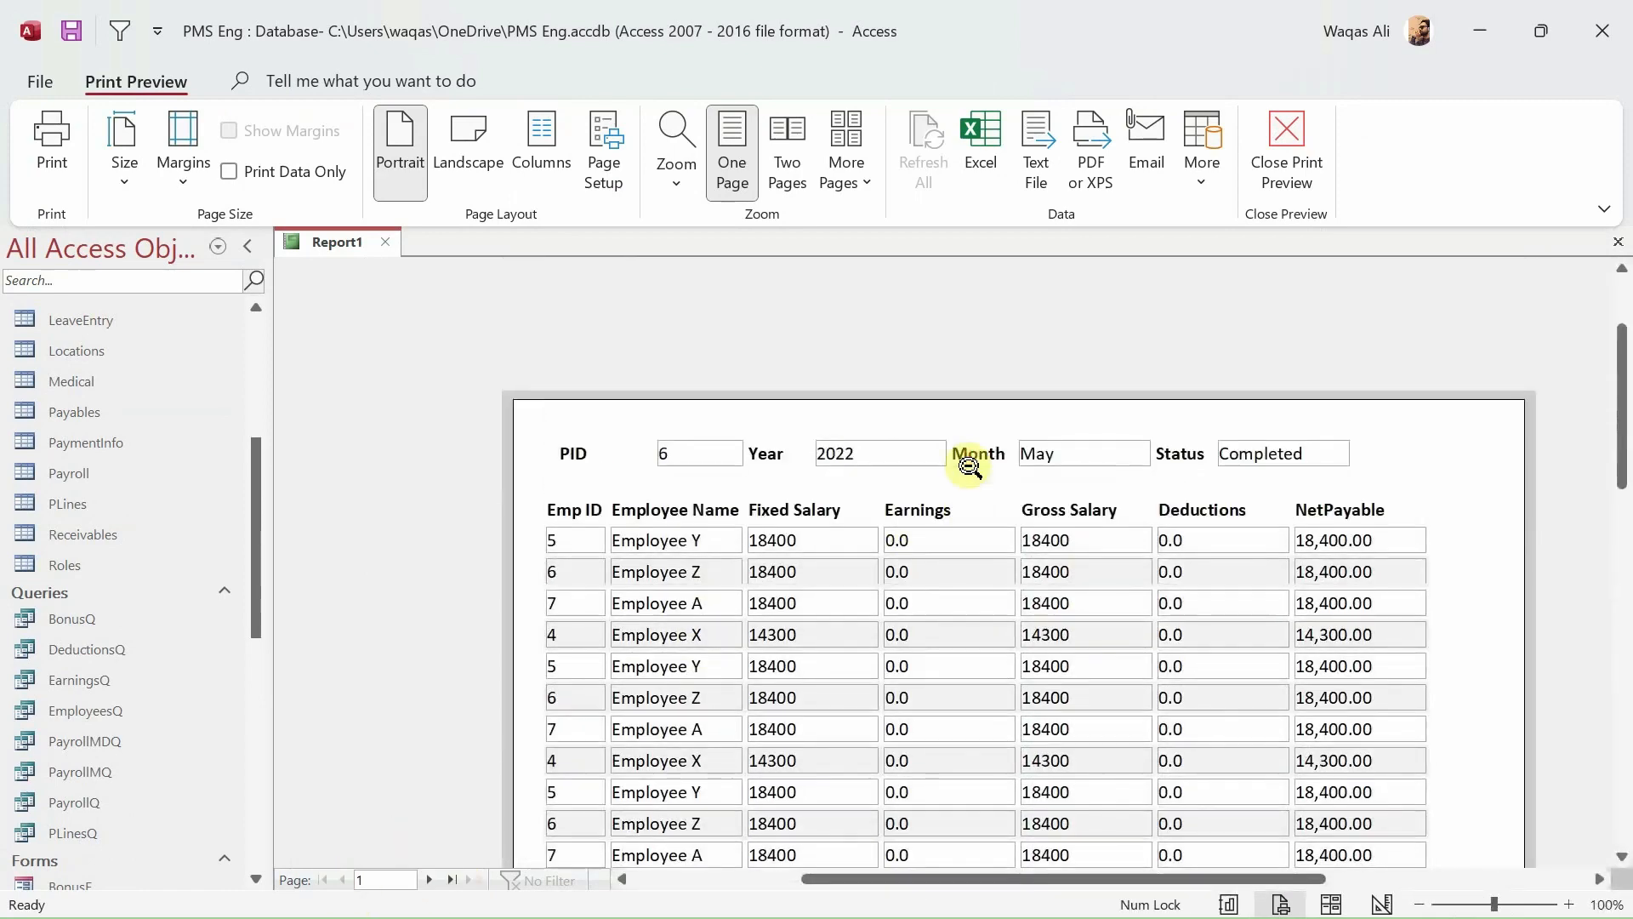
# - Examine the report's page layout and margins in Print Preview, then close the preview
pyautogui.scroll(-5, 970, 466)
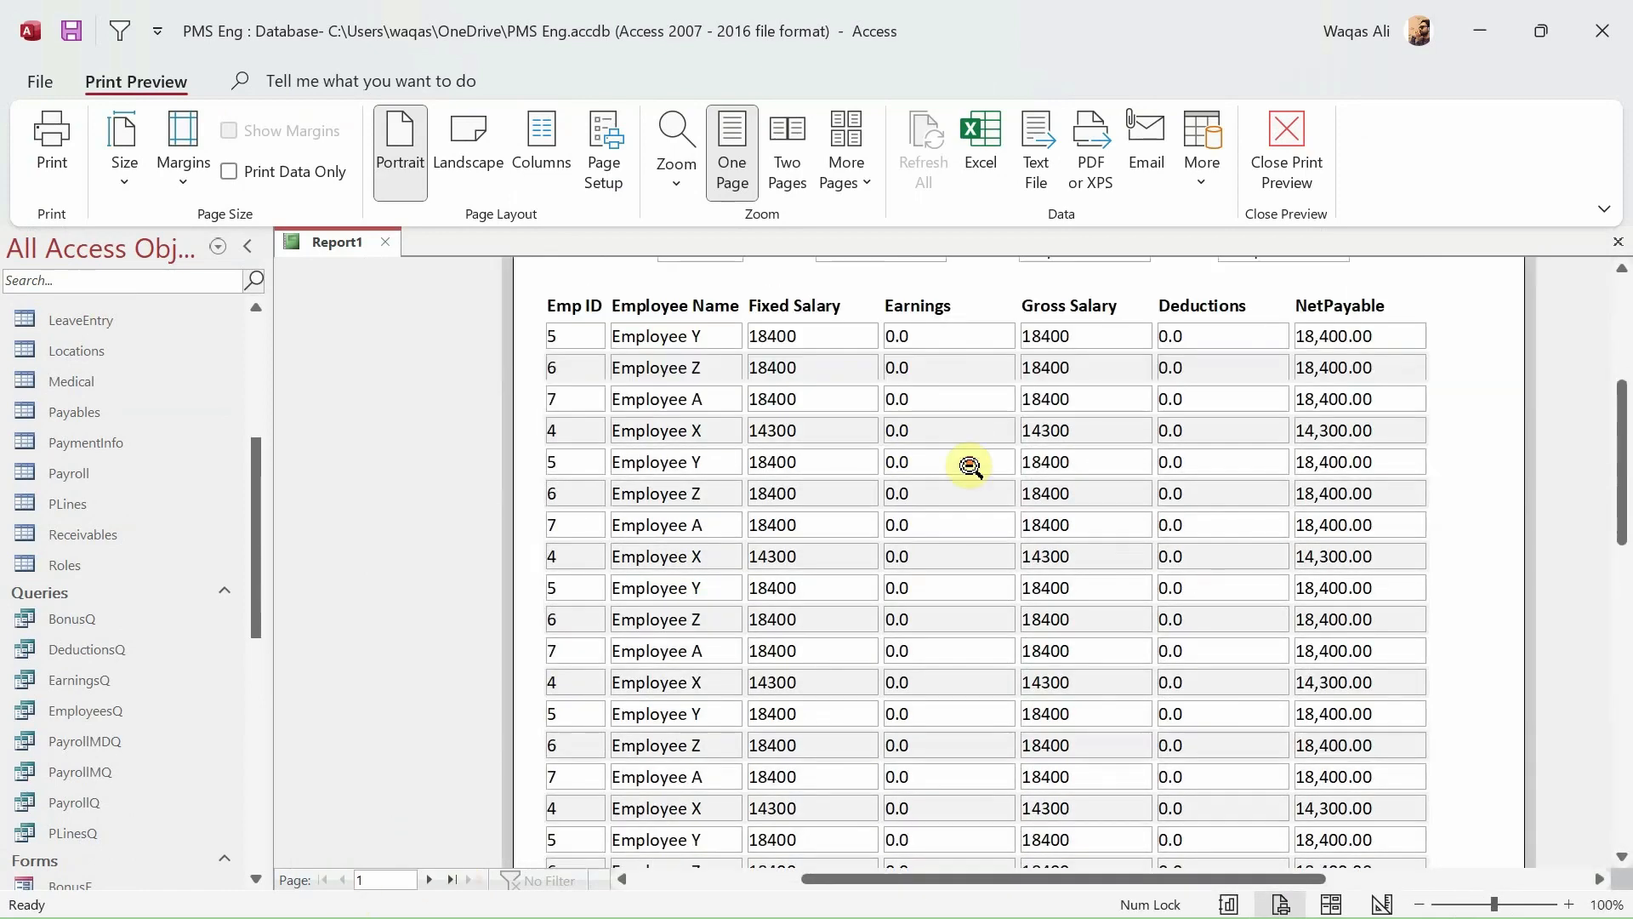
pyautogui.click(887, 458)
pyautogui.click(887, 446)
pyautogui.scroll(8, 887, 446)
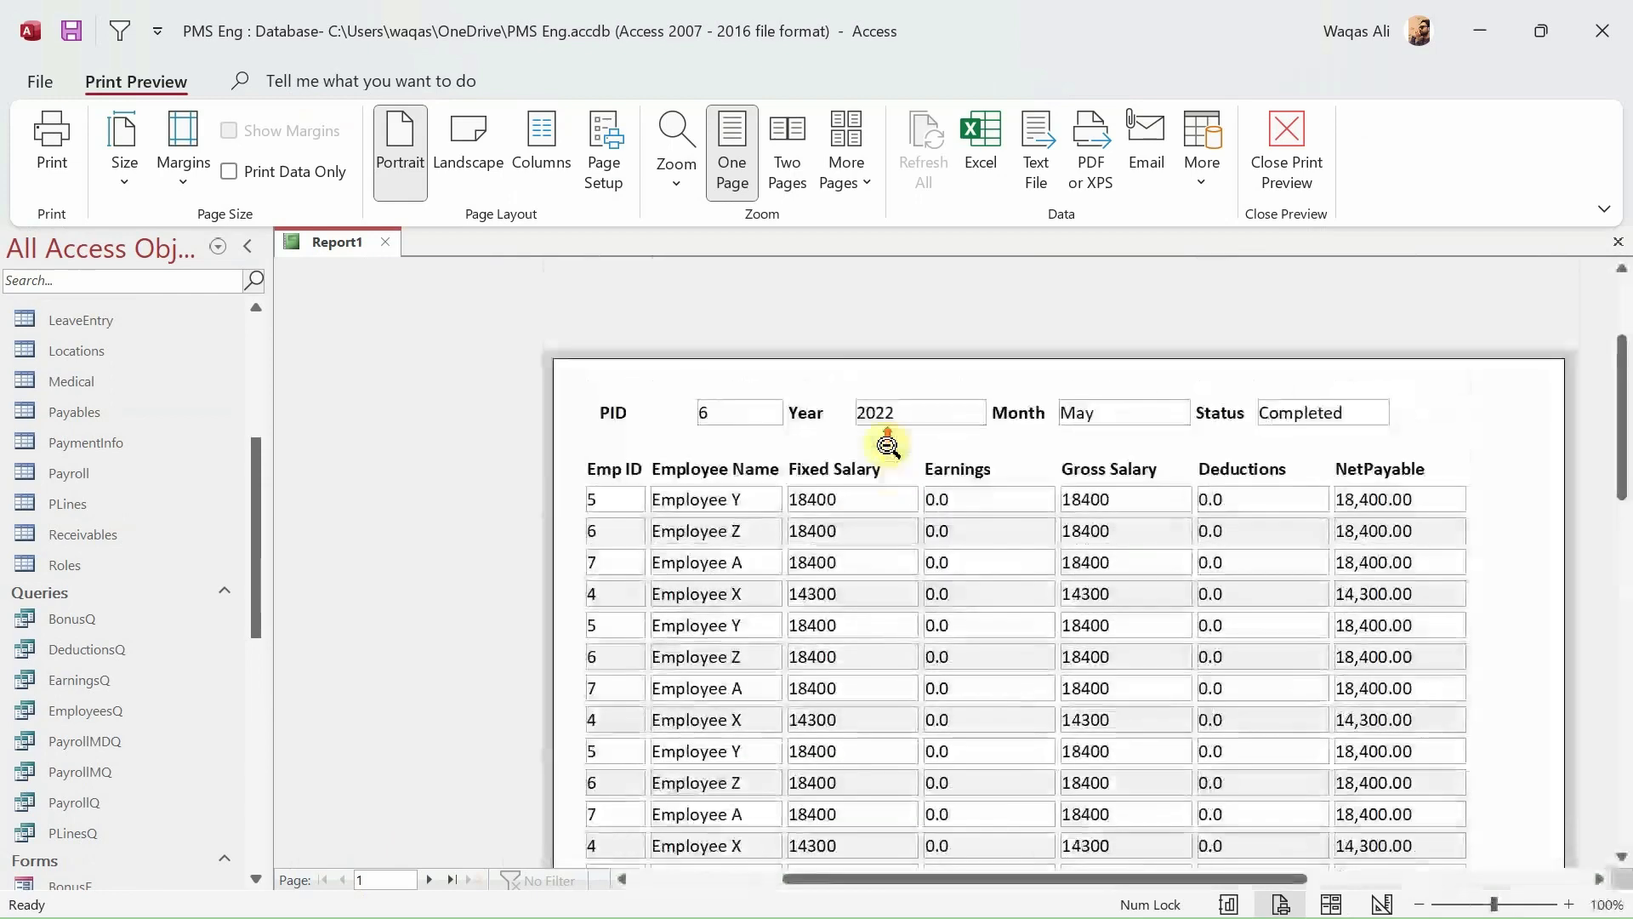
pyautogui.scroll(-5, 887, 445)
pyautogui.scroll(2, 887, 446)
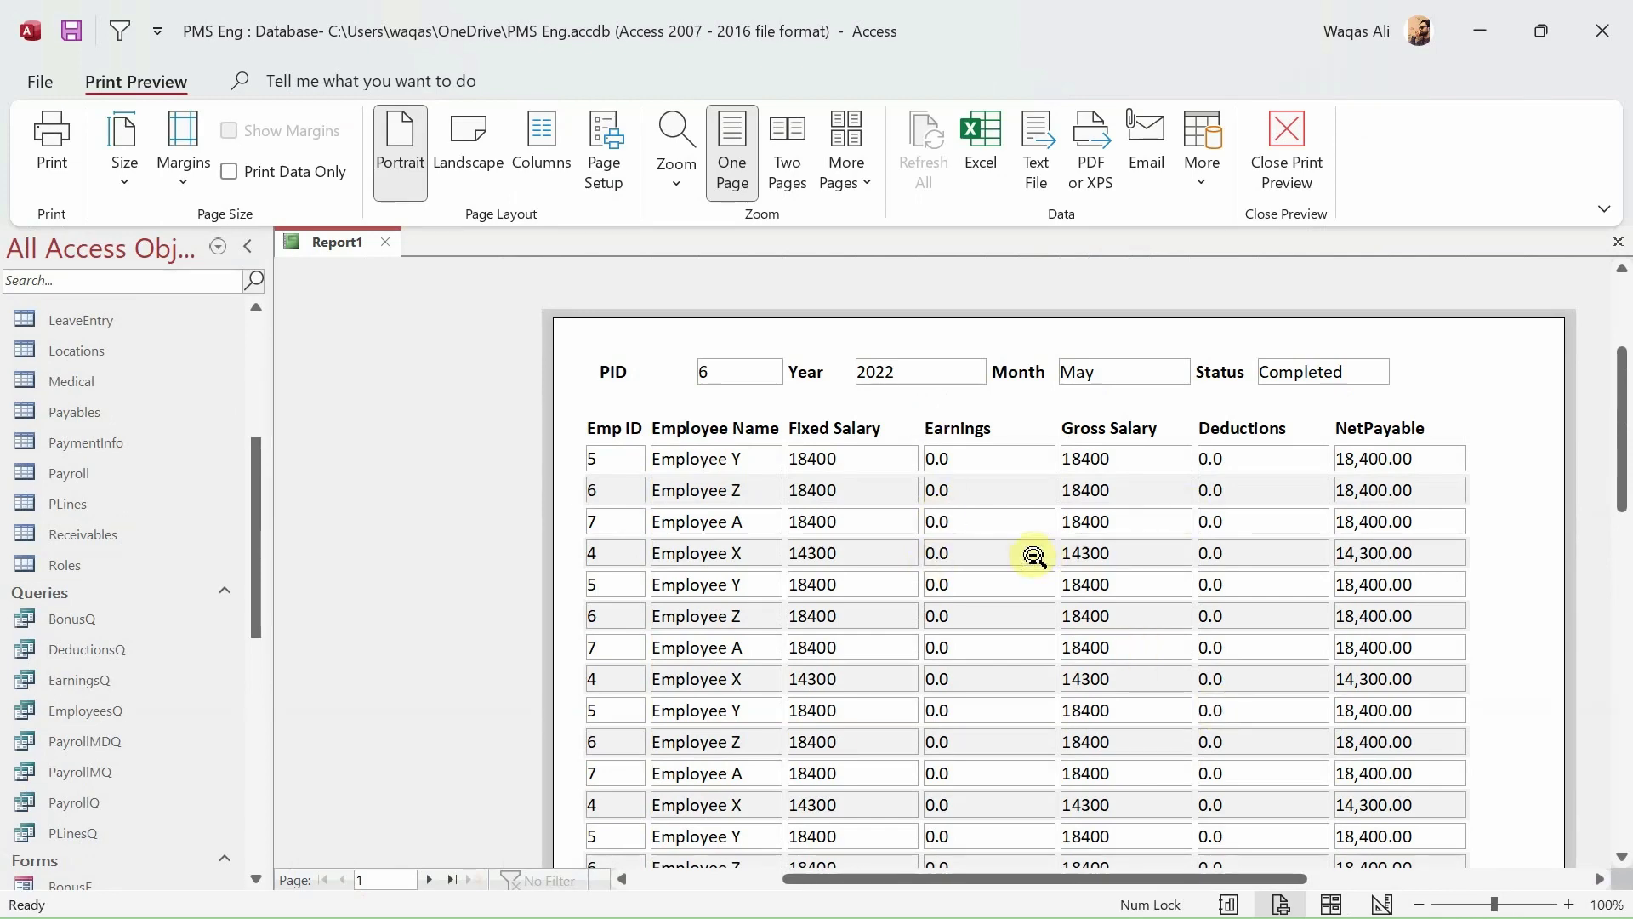
pyautogui.click(1280, 162)
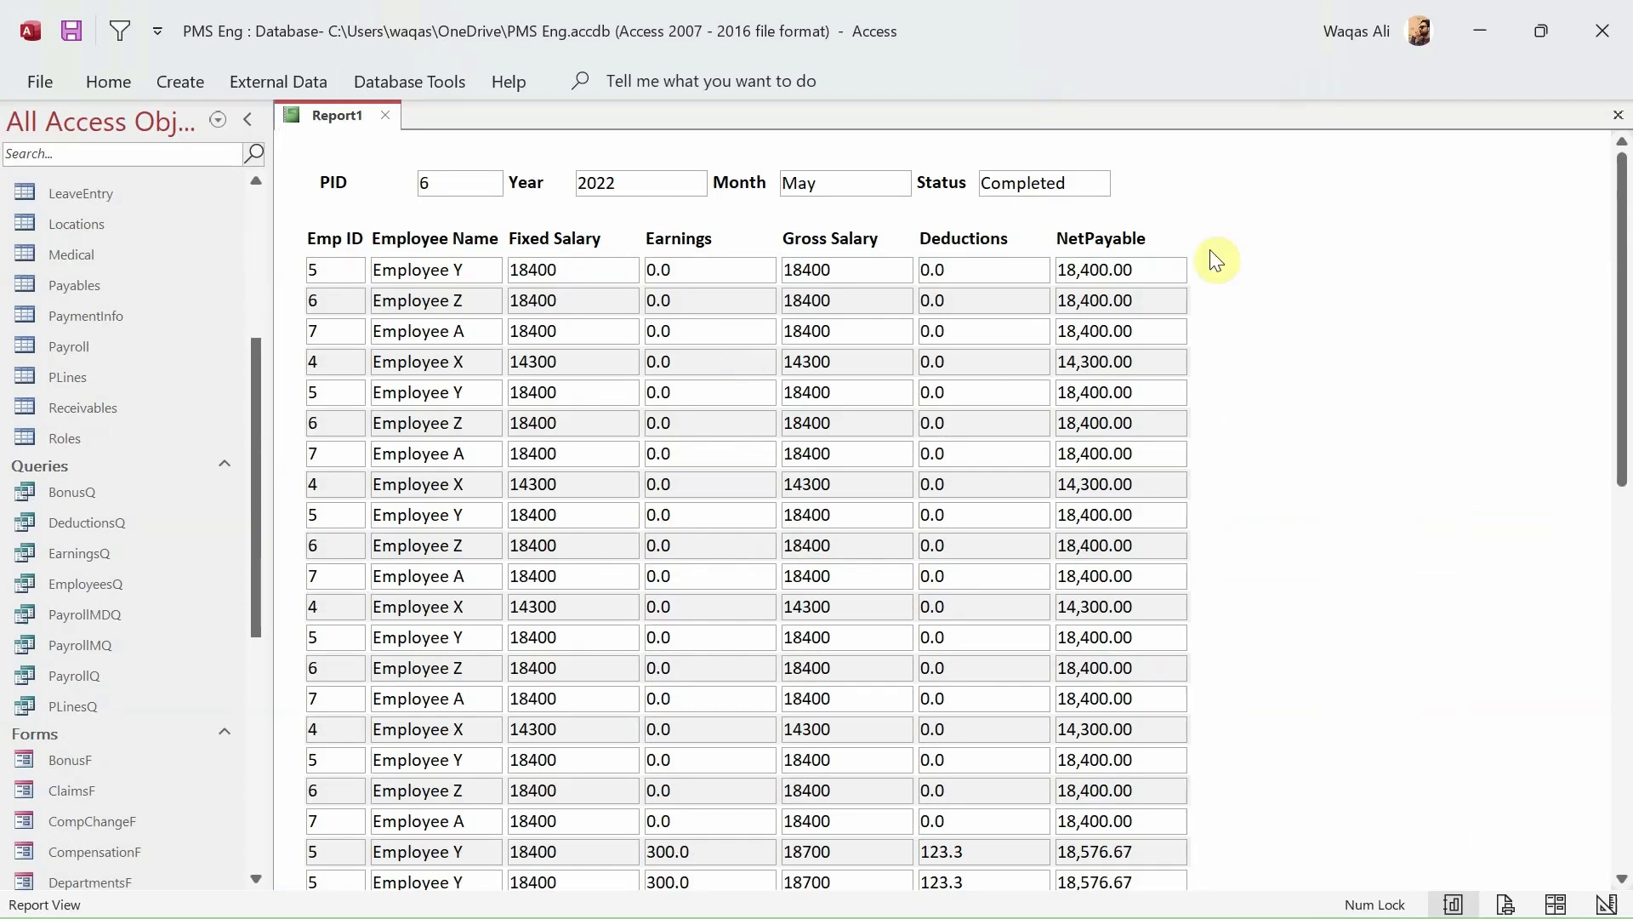
# - Return to Design View and shift the Status label and field in the page header toward the report's right edge
pyautogui.rightClick(1243, 248)
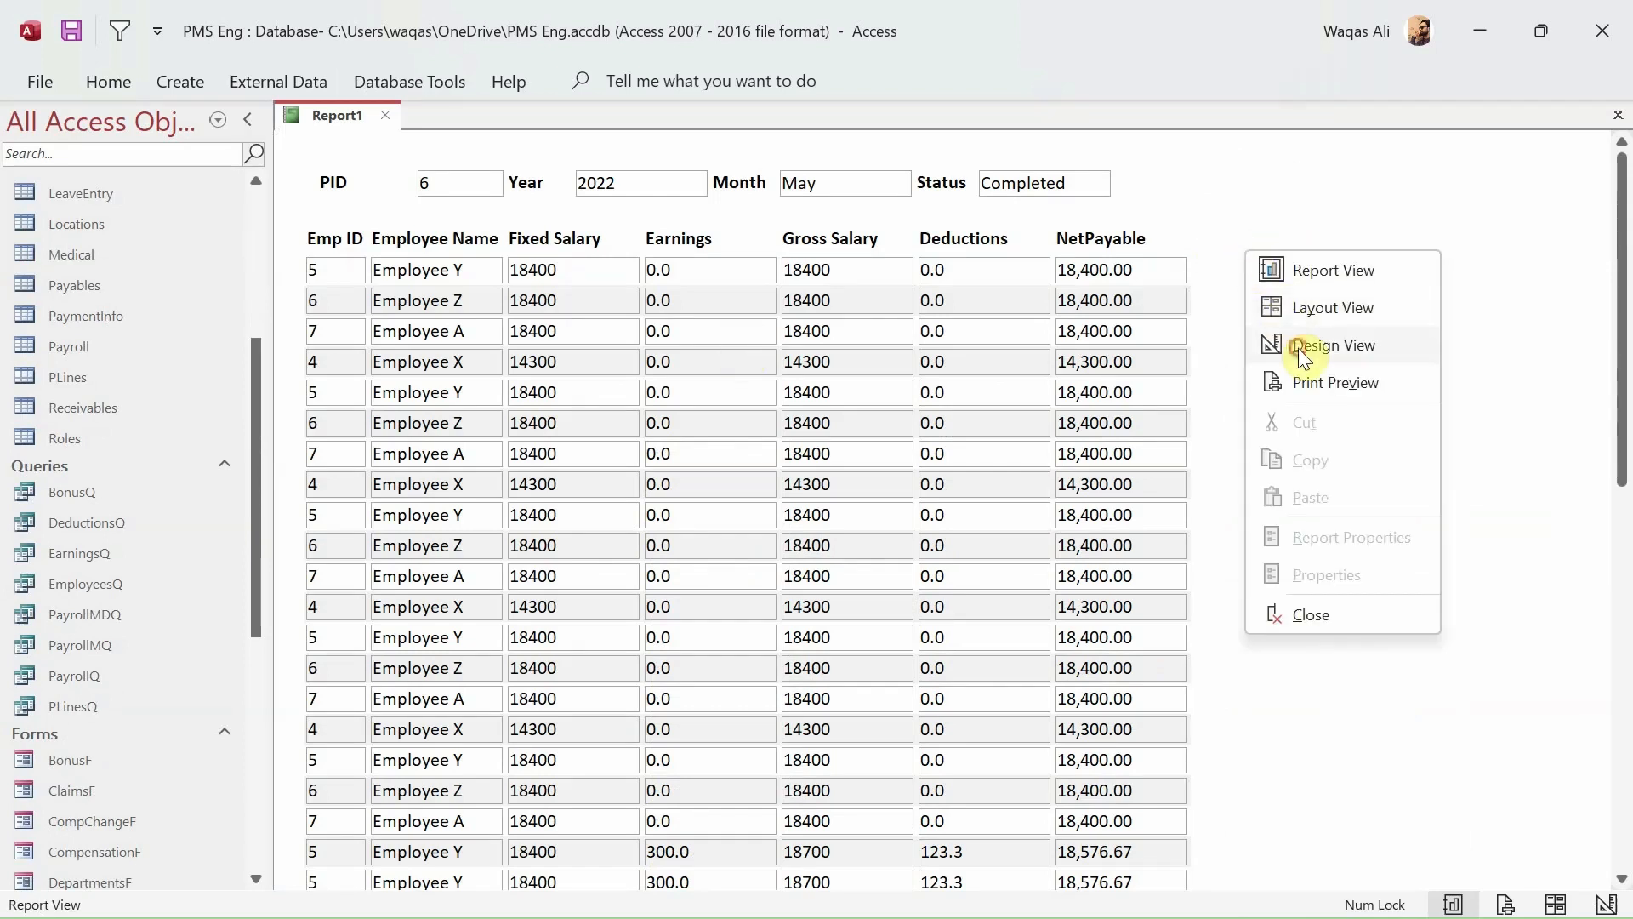
pyautogui.click(1298, 347)
pyautogui.click(1073, 202)
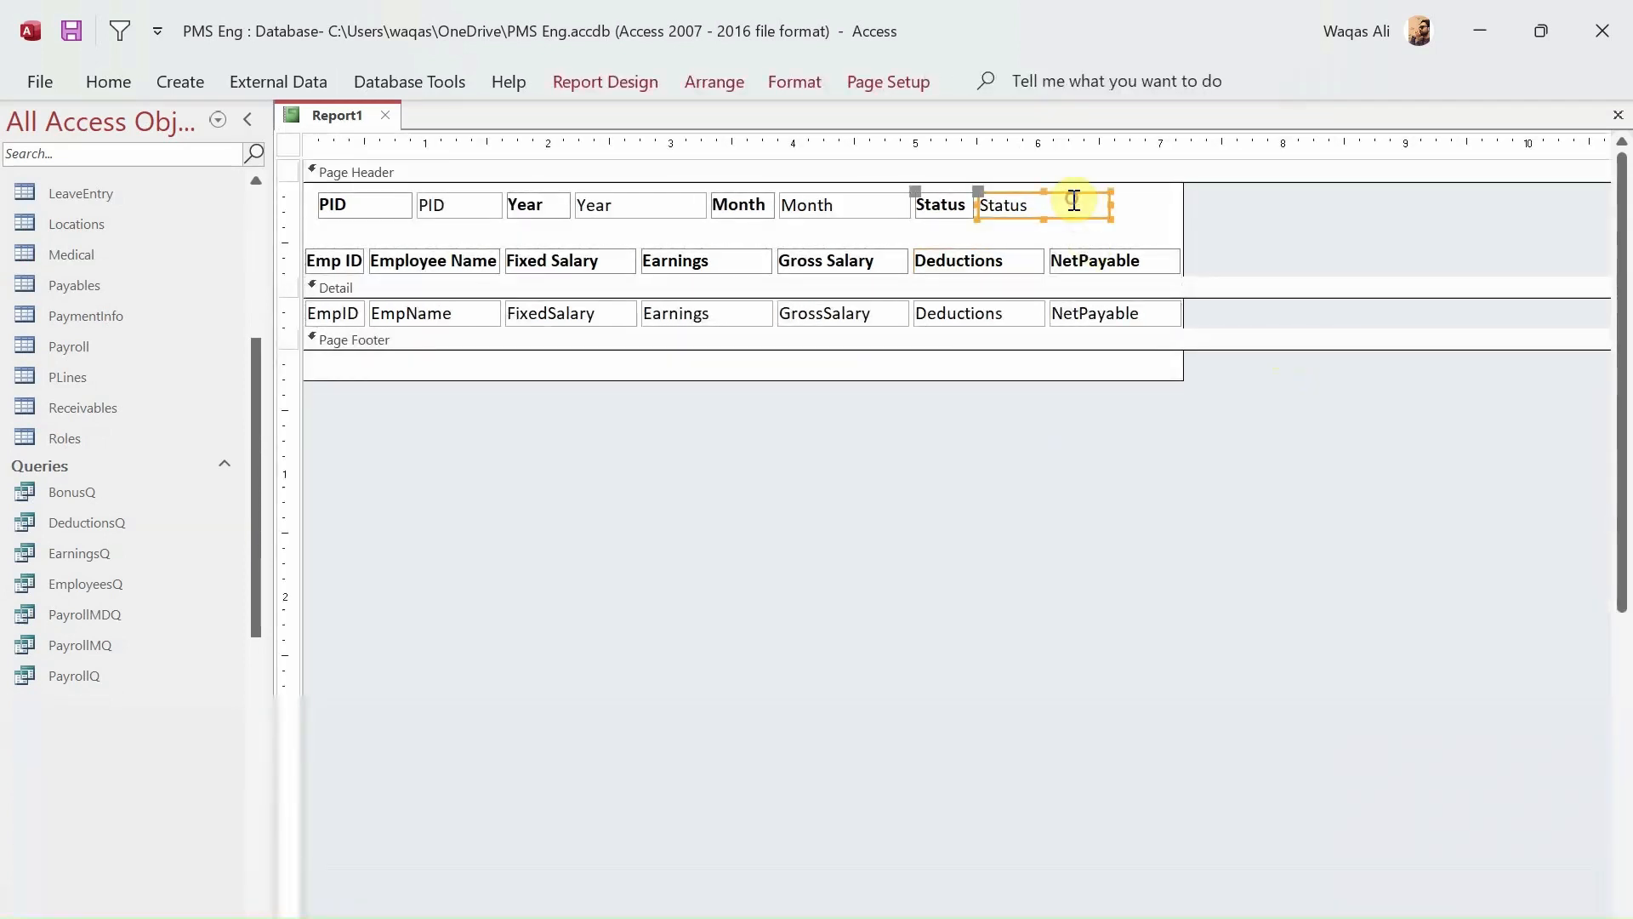
pyautogui.press('Right')
pyautogui.press('Right')
pyautogui.press('Right')
pyautogui.press('Right')
pyautogui.press('Right')
pyautogui.press('Right')
pyautogui.press('Right')
pyautogui.press('Right')
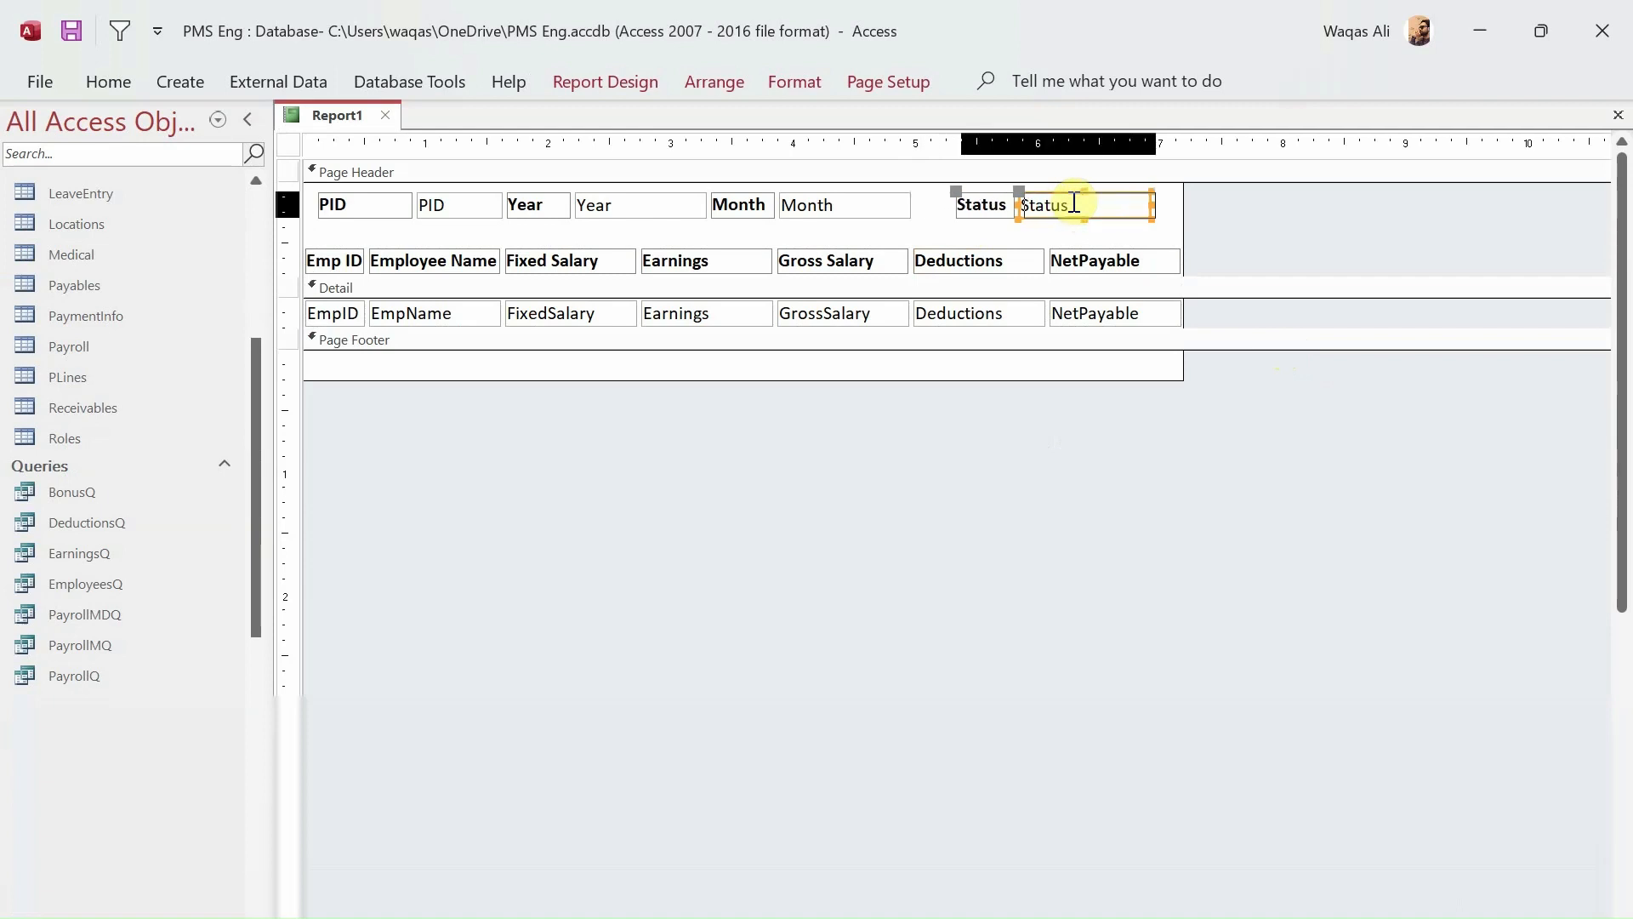
# - Widen the Month field to reach the Status label and move the PID label and field to the report's left edge
pyautogui.click(856, 207)
pyautogui.moveTo(911, 203); pyautogui.dragTo(972, 206)
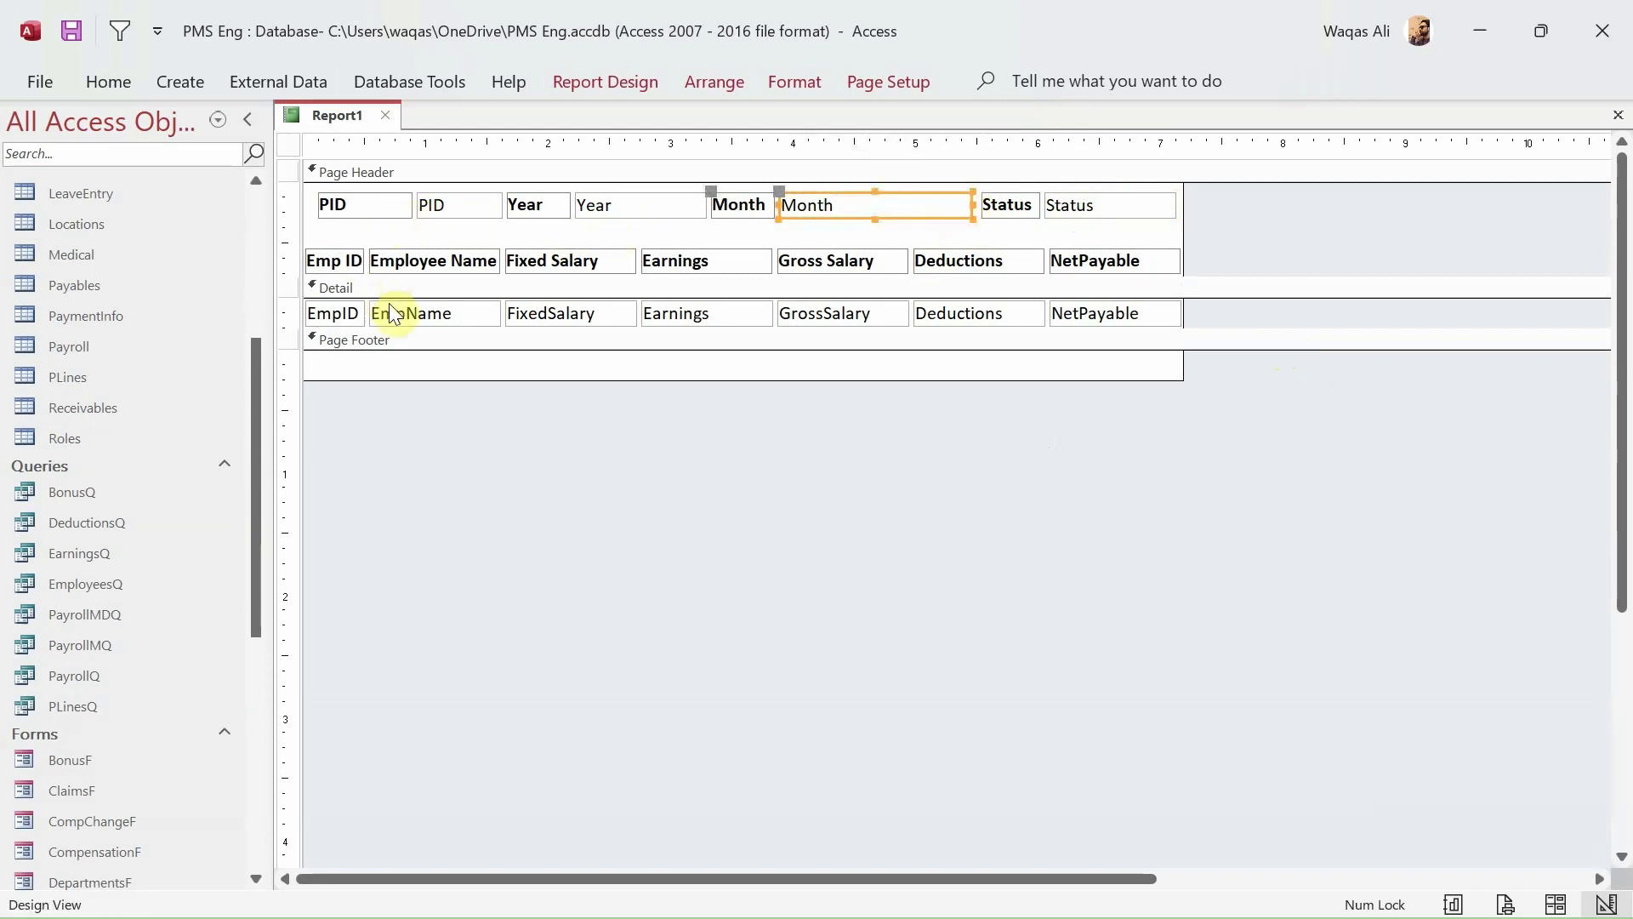
pyautogui.click(335, 208)
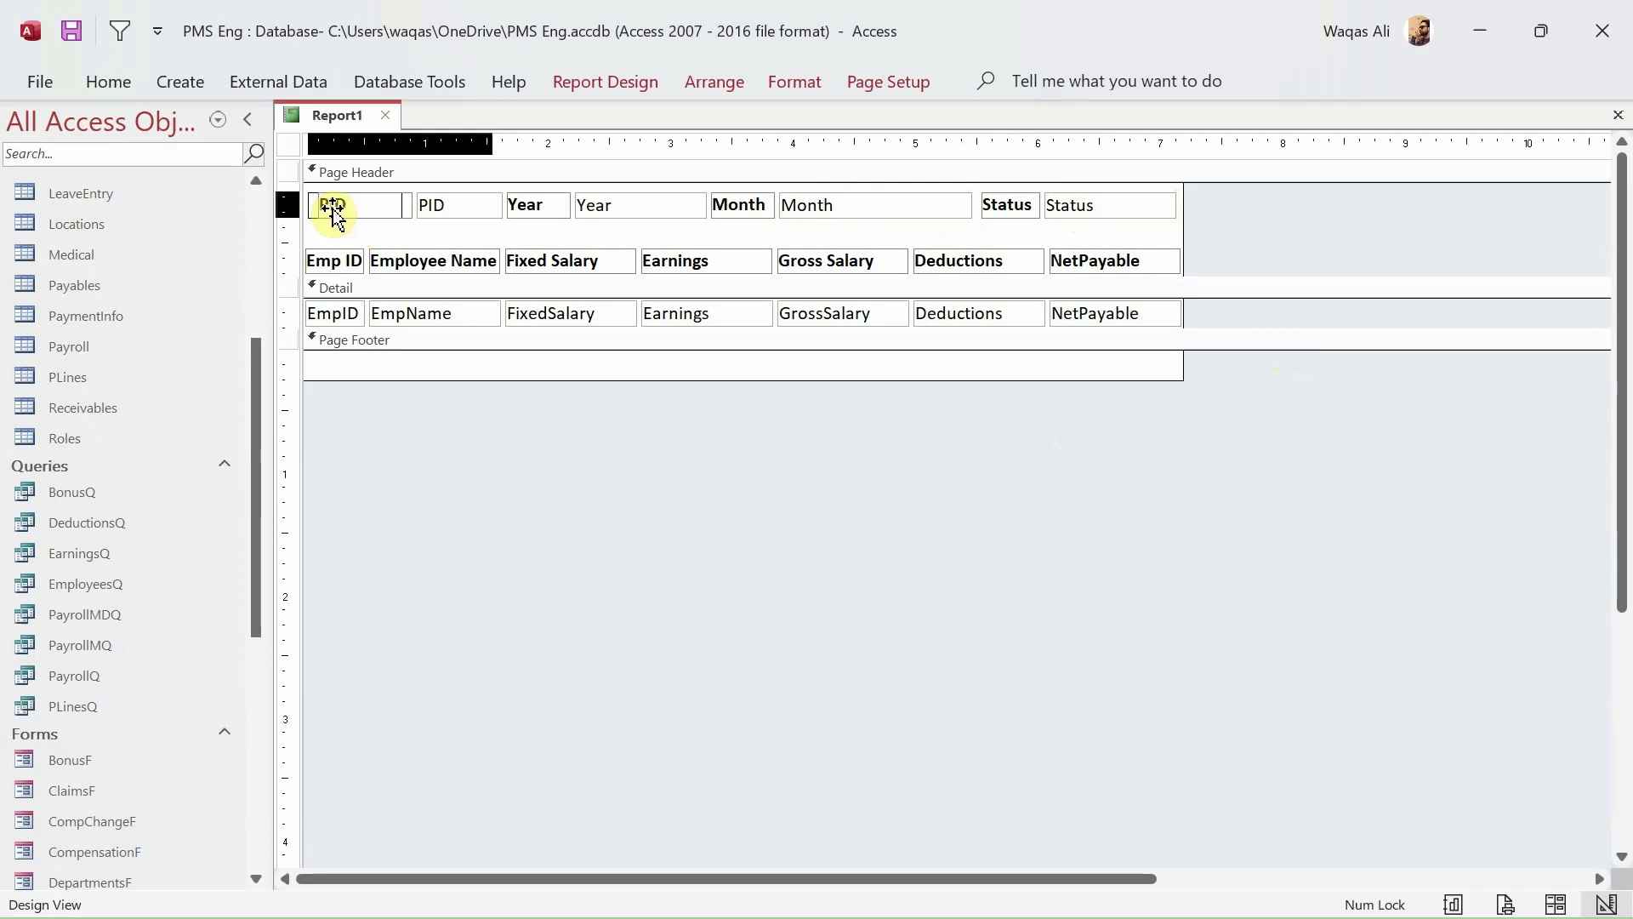
pyautogui.click(339, 215)
pyautogui.click(784, 442)
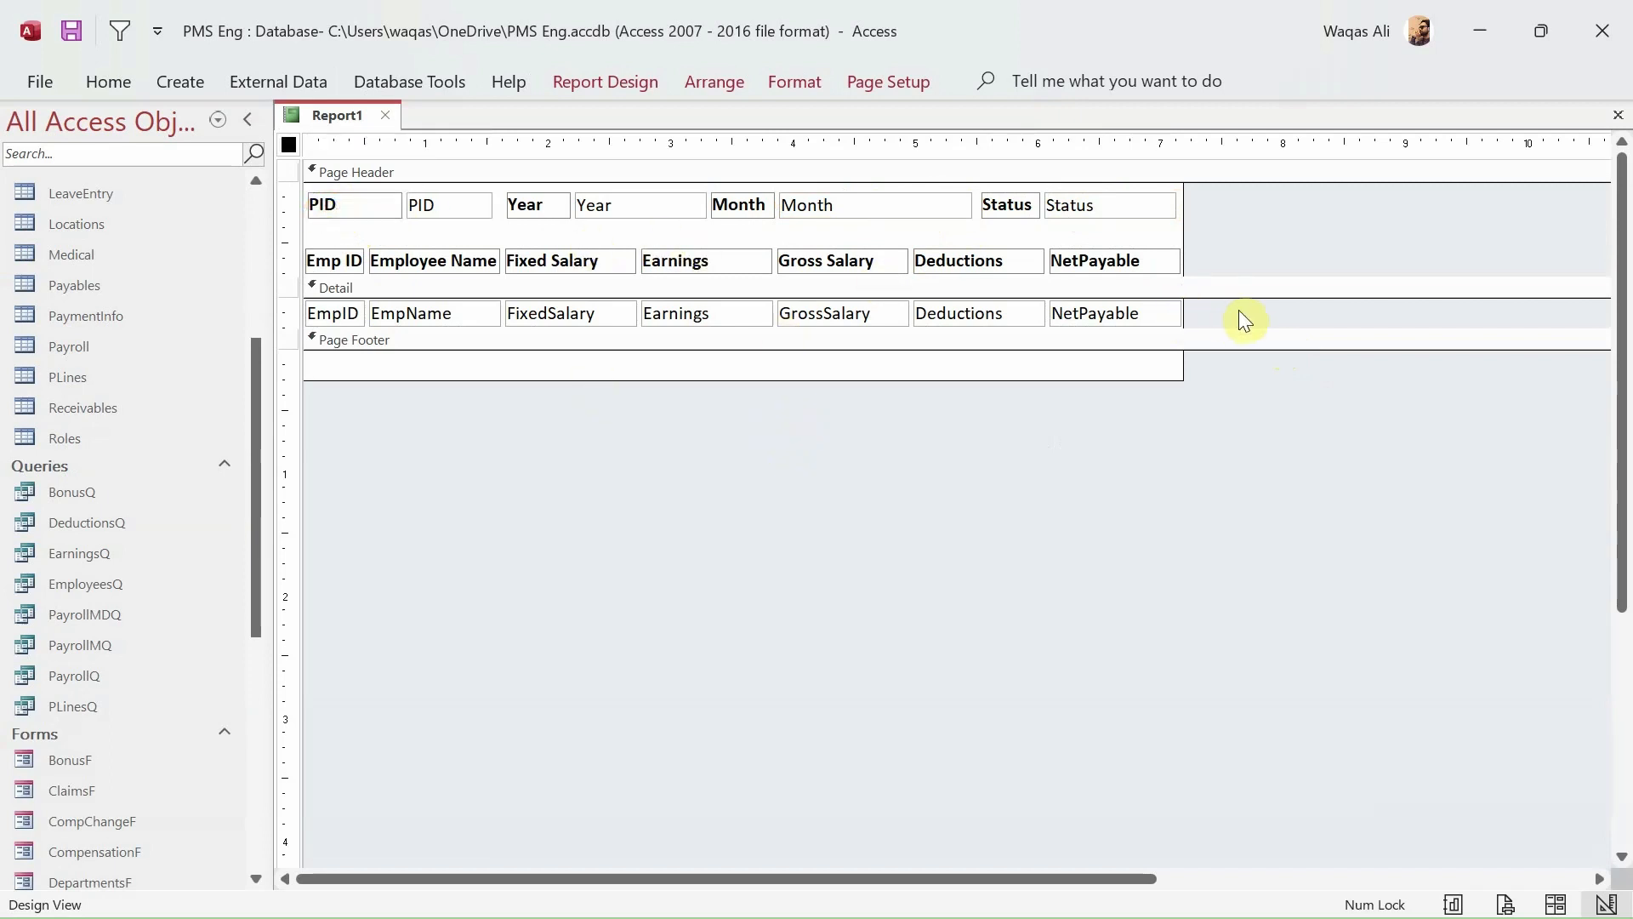
# - Set a transparent shape outline on all header and detail controls of the report
pyautogui.moveTo(1240, 142); pyautogui.dragTo(308, 142)
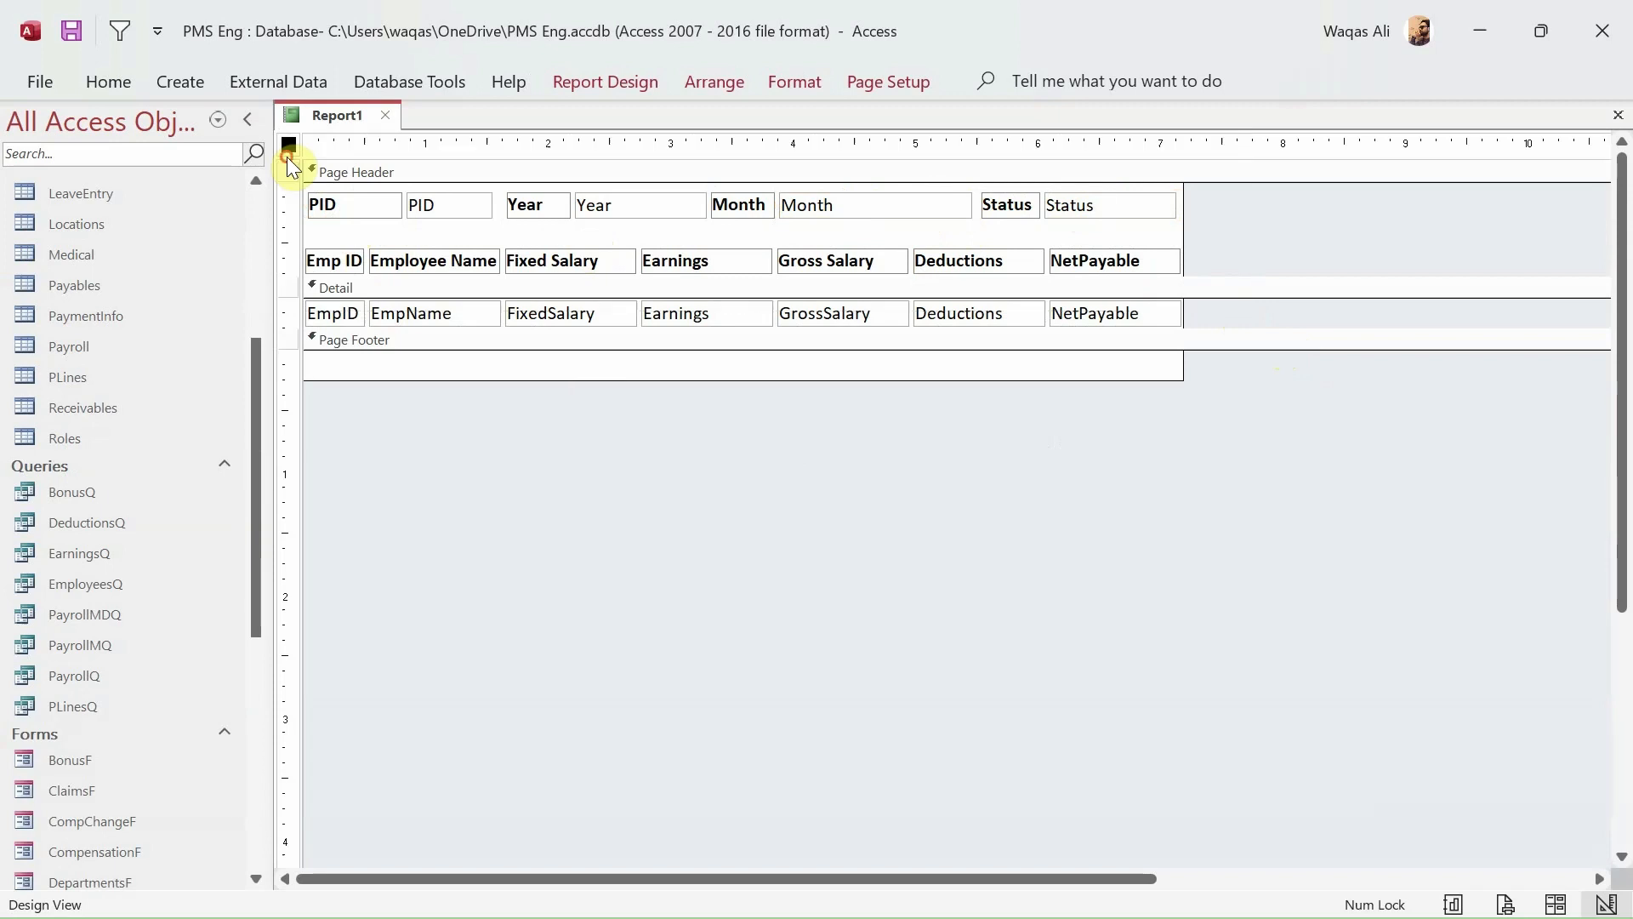
pyautogui.click(812, 86)
pyautogui.click(1218, 155)
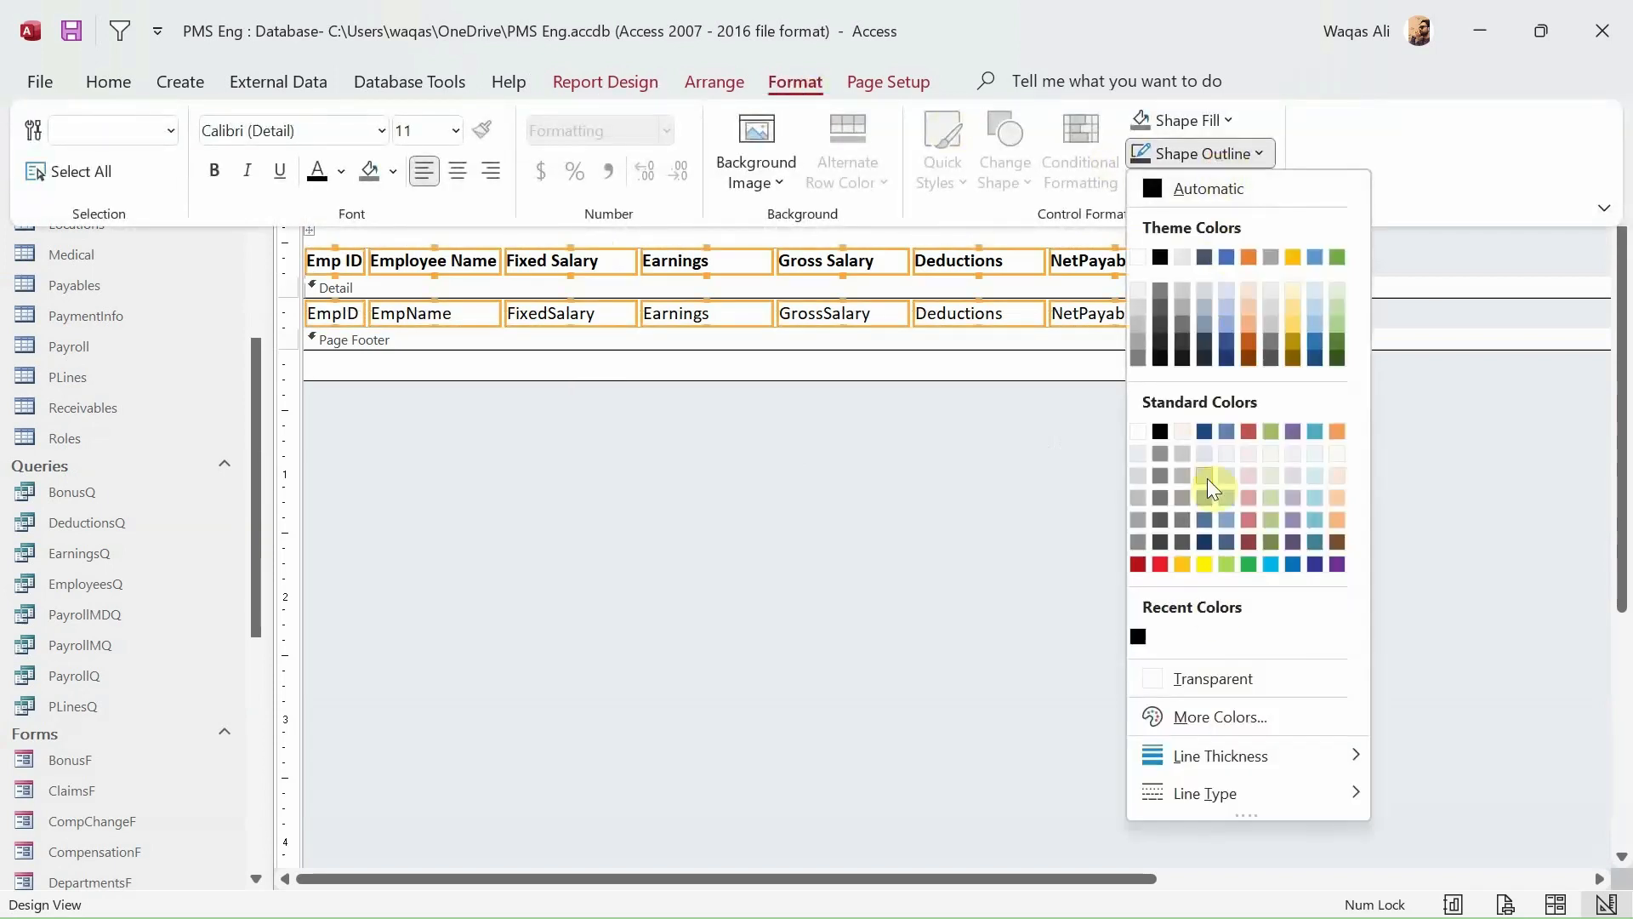
pyautogui.click(1227, 685)
pyautogui.click(696, 485)
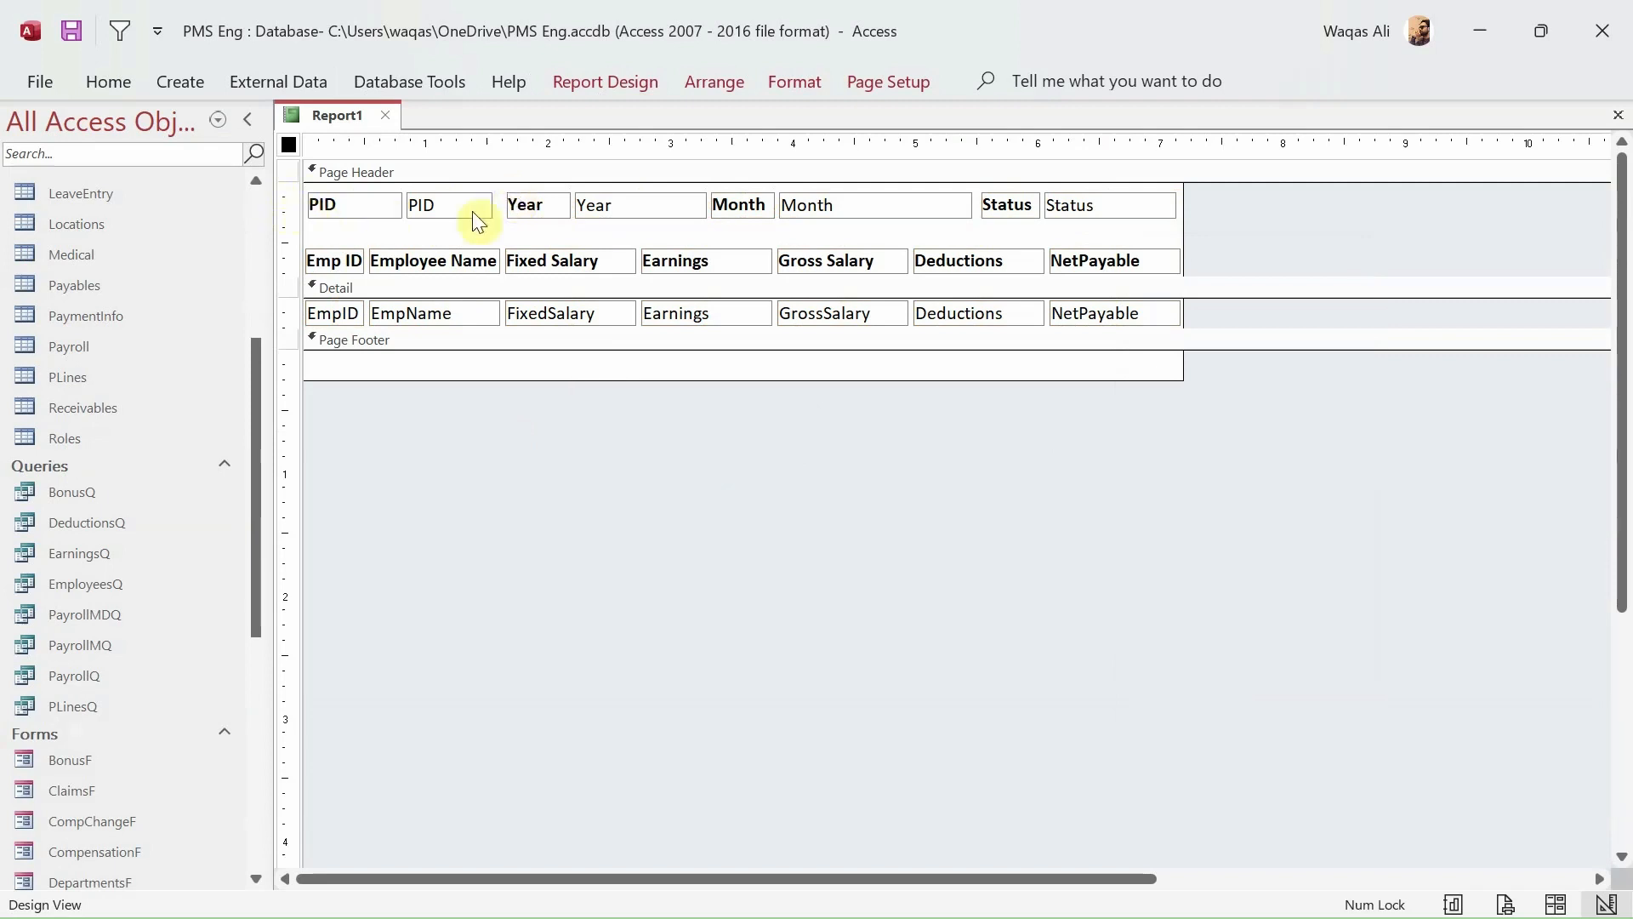
# - Center the headings and values of the Fixed Salary, Earnings, Gross Salary, Deductions and NetPayable columns
pyautogui.click(597, 232)
pyautogui.moveTo(598, 231); pyautogui.dragTo(978, 322)
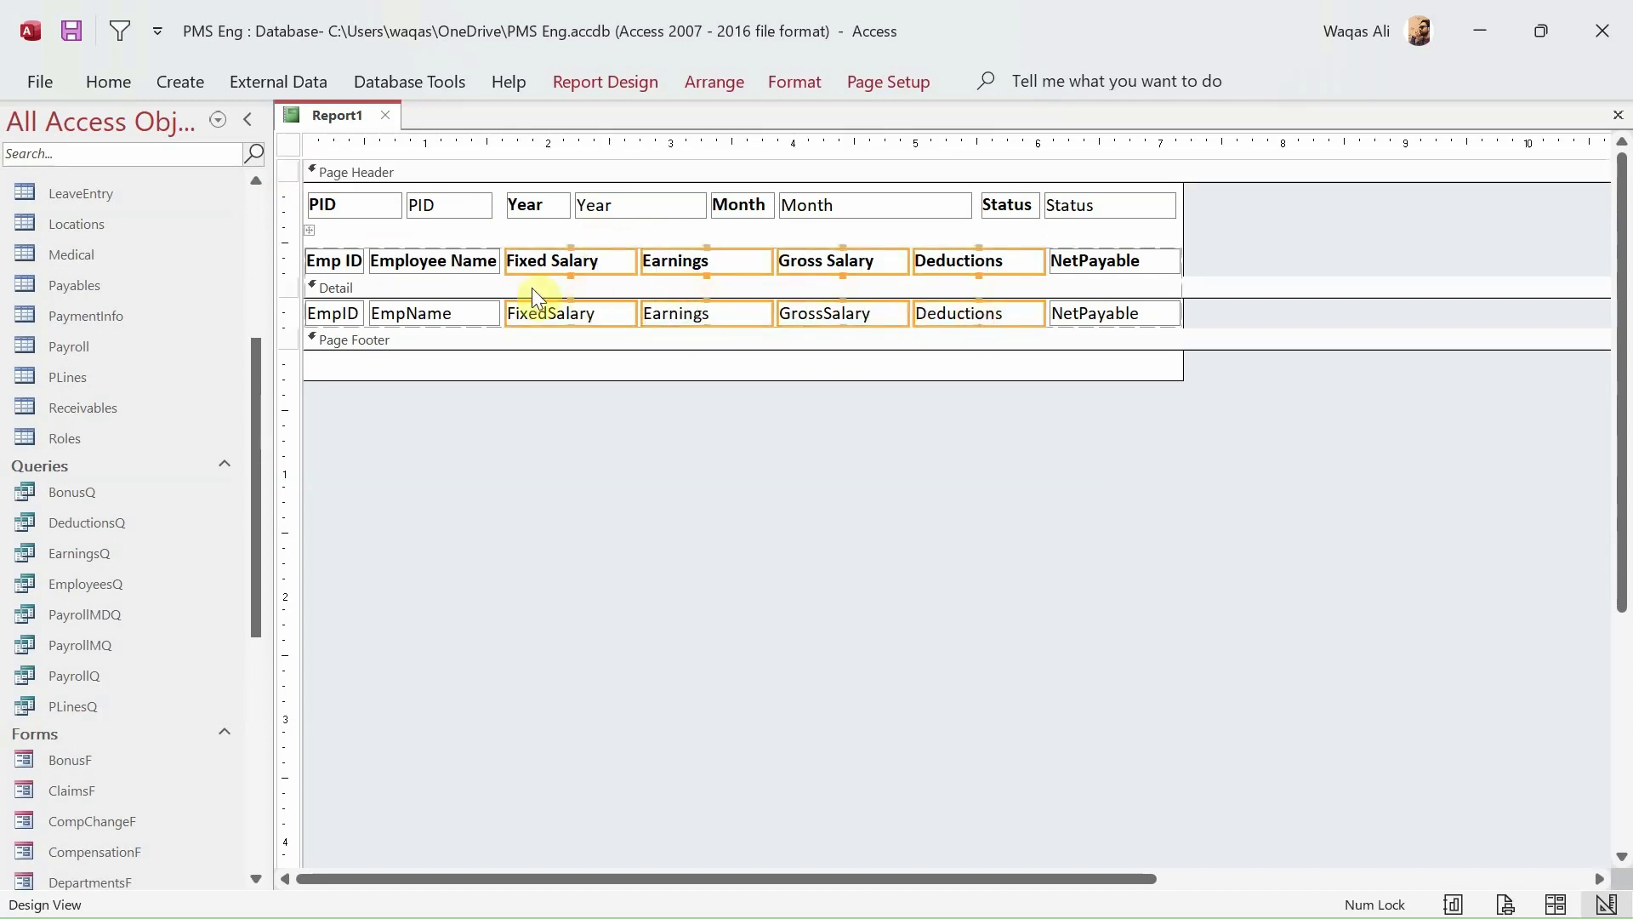
pyautogui.moveTo(1235, 251); pyautogui.dragTo(579, 343)
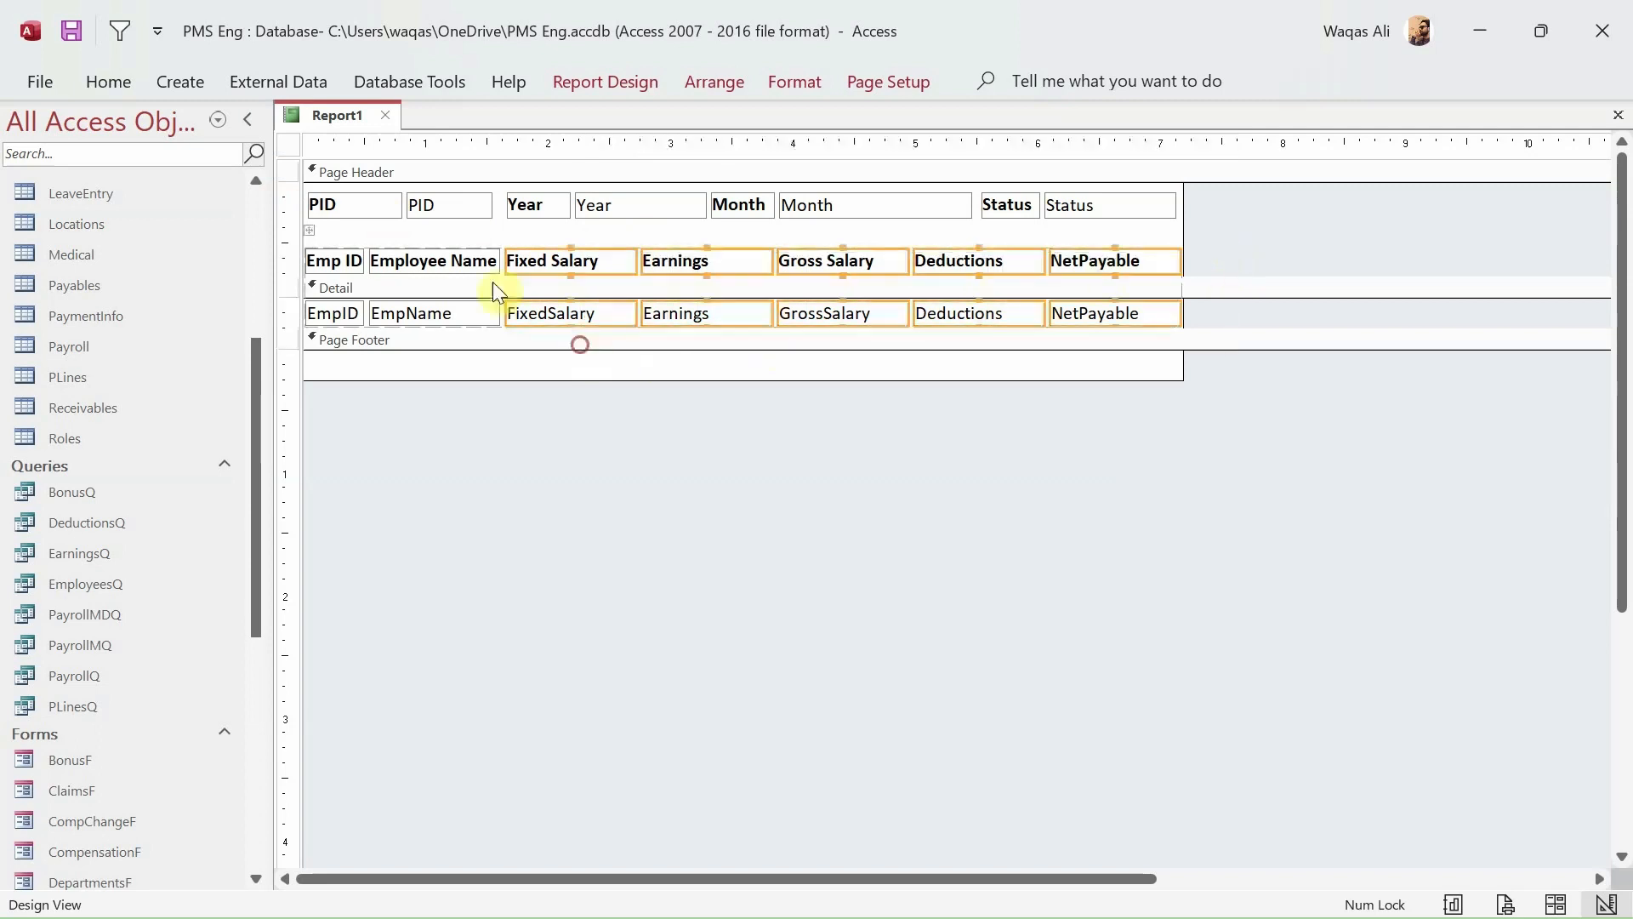
pyautogui.click(120, 91)
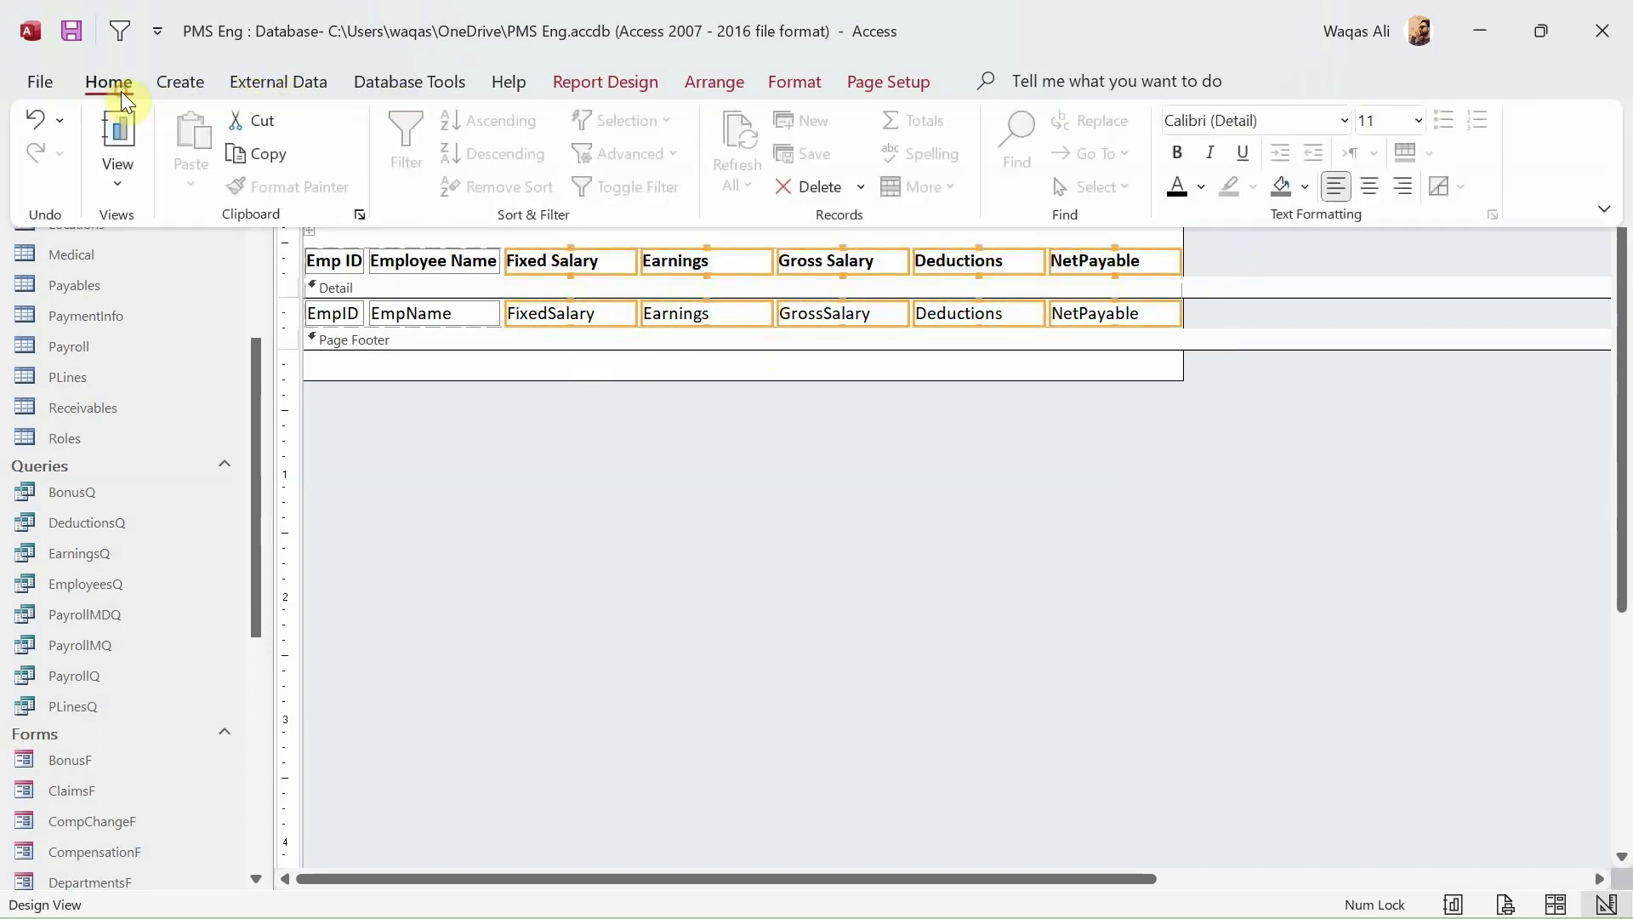
pyautogui.click(1368, 189)
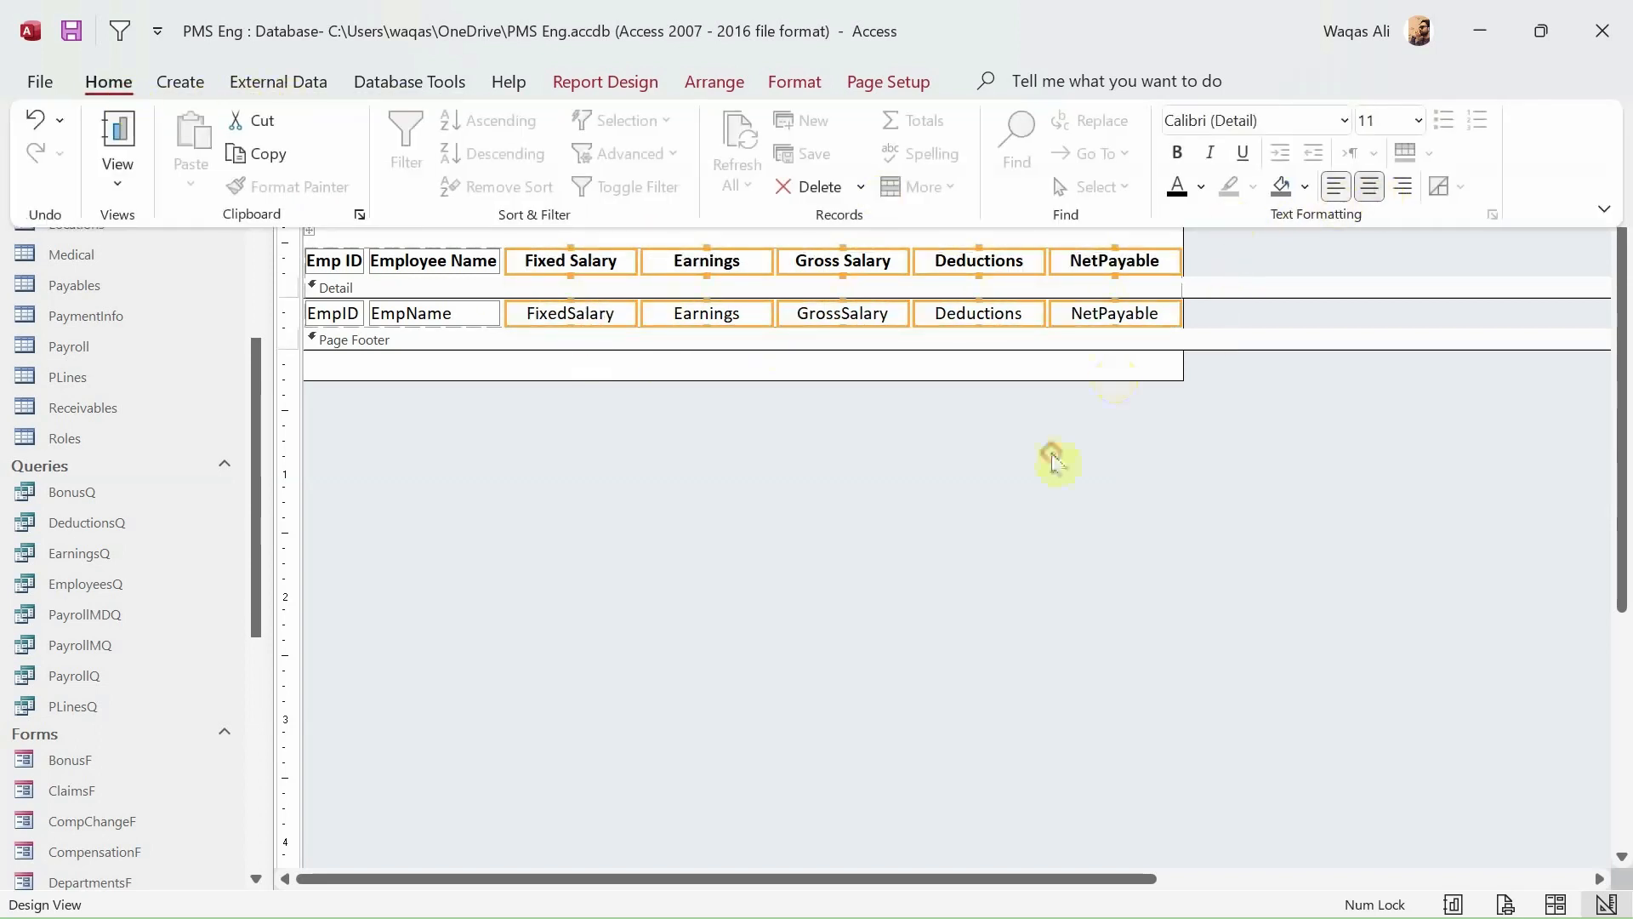
pyautogui.click(800, 434)
# - Set the five amount fields in the Detail section, FixedSalary through NetPayable, to Standard format with 2 decimal places
pyautogui.moveTo(1266, 405); pyautogui.dragTo(599, 301)
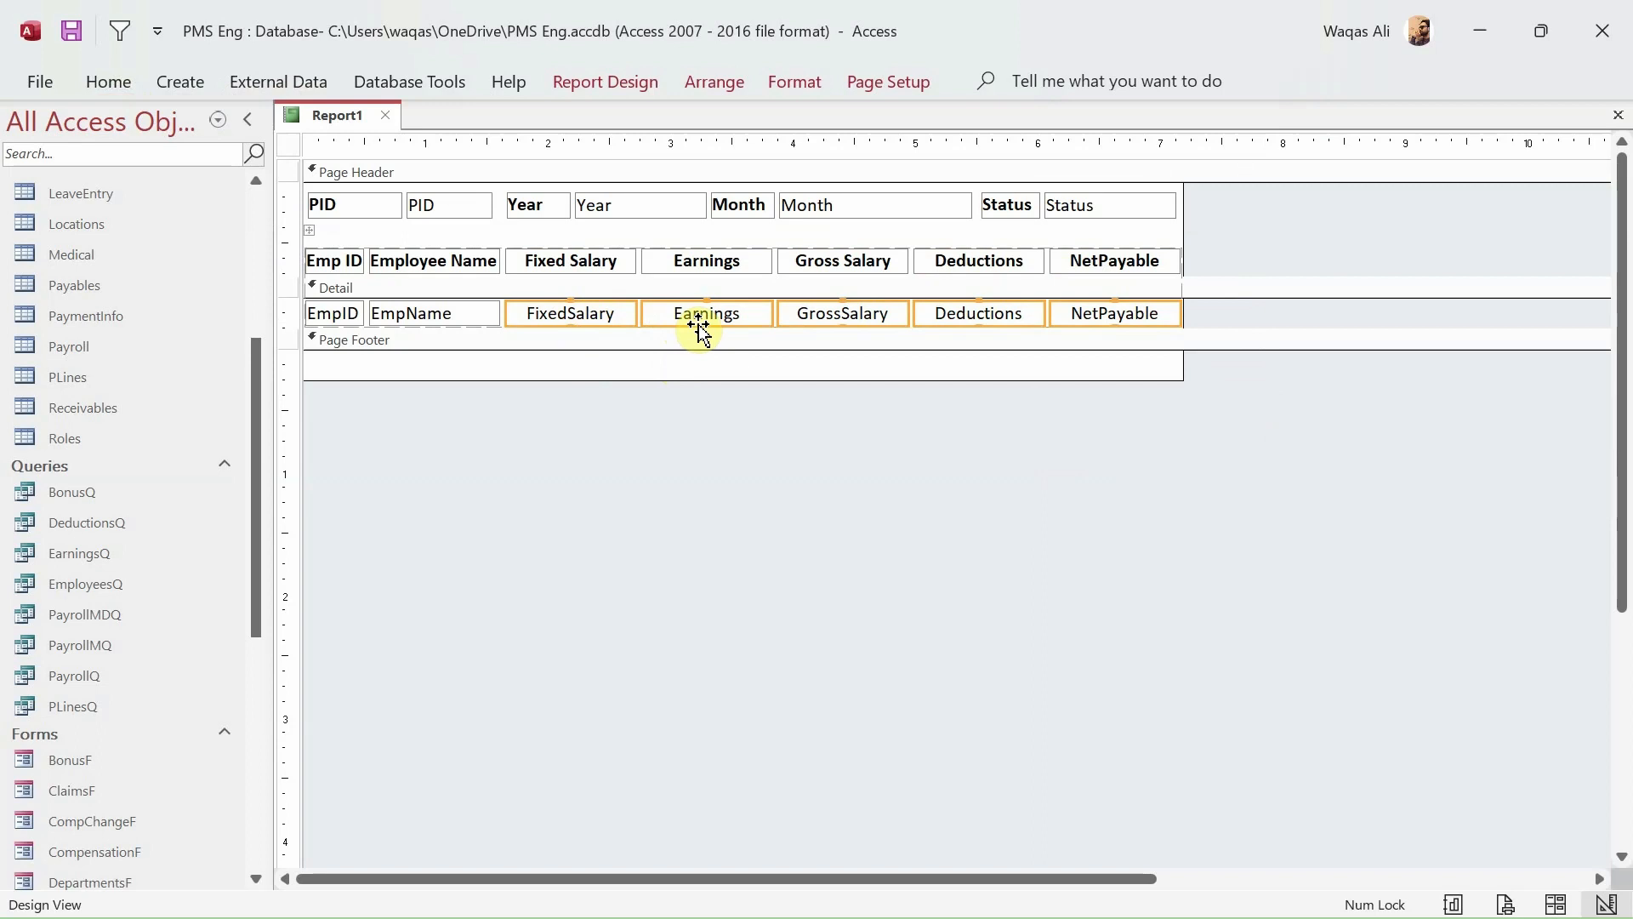
pyautogui.click(626, 85)
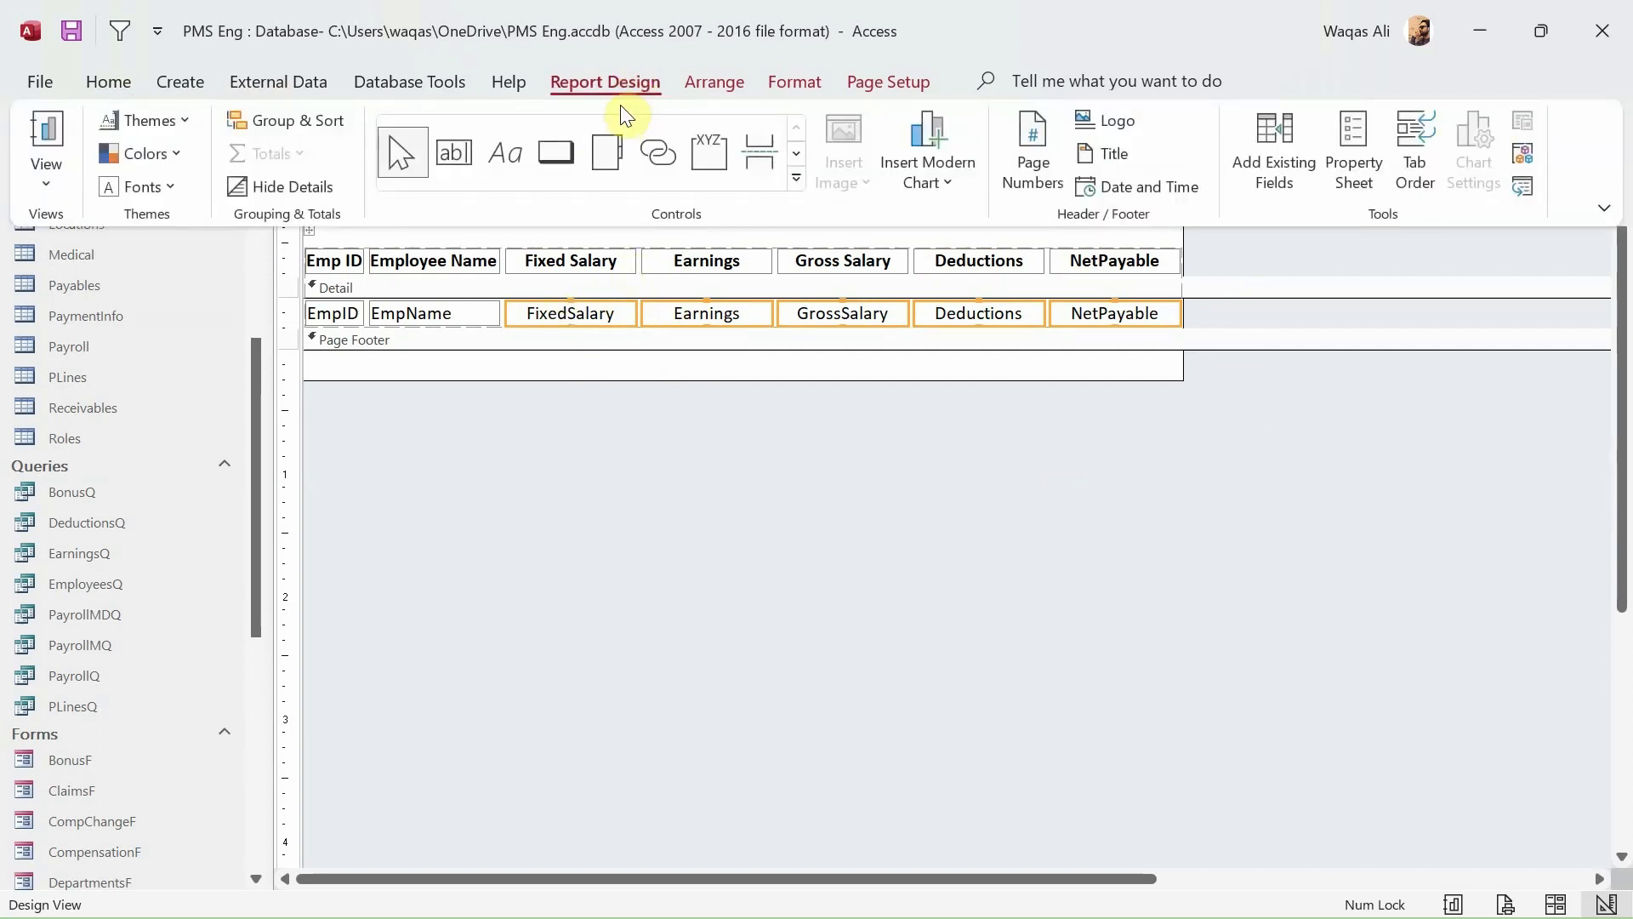
pyautogui.click(1354, 162)
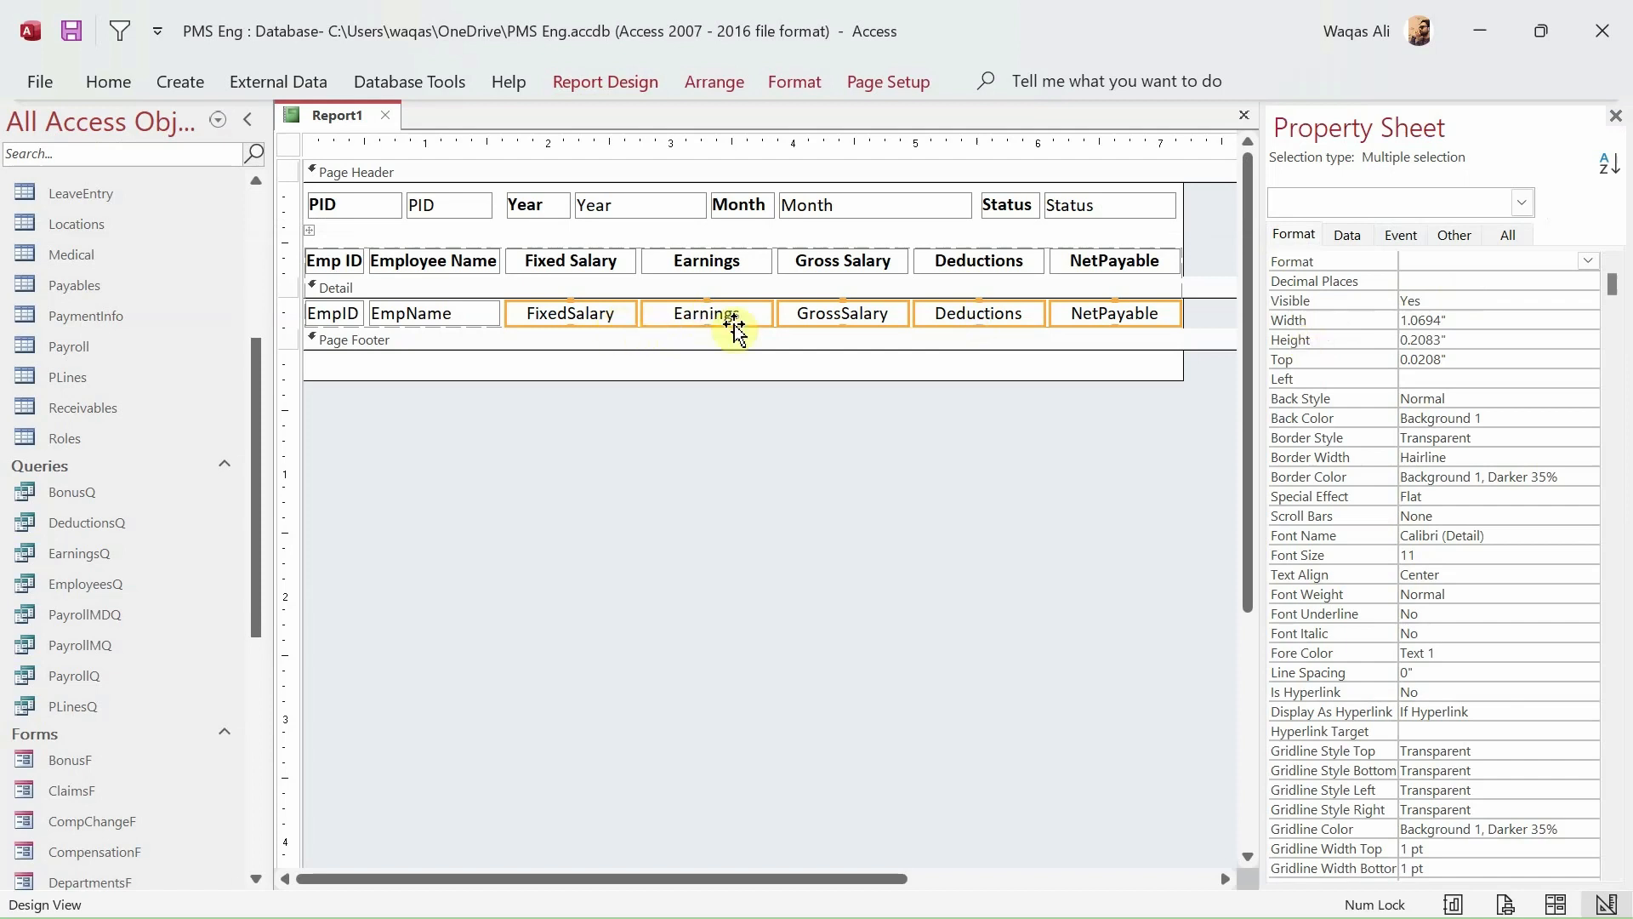
pyautogui.click(1531, 263)
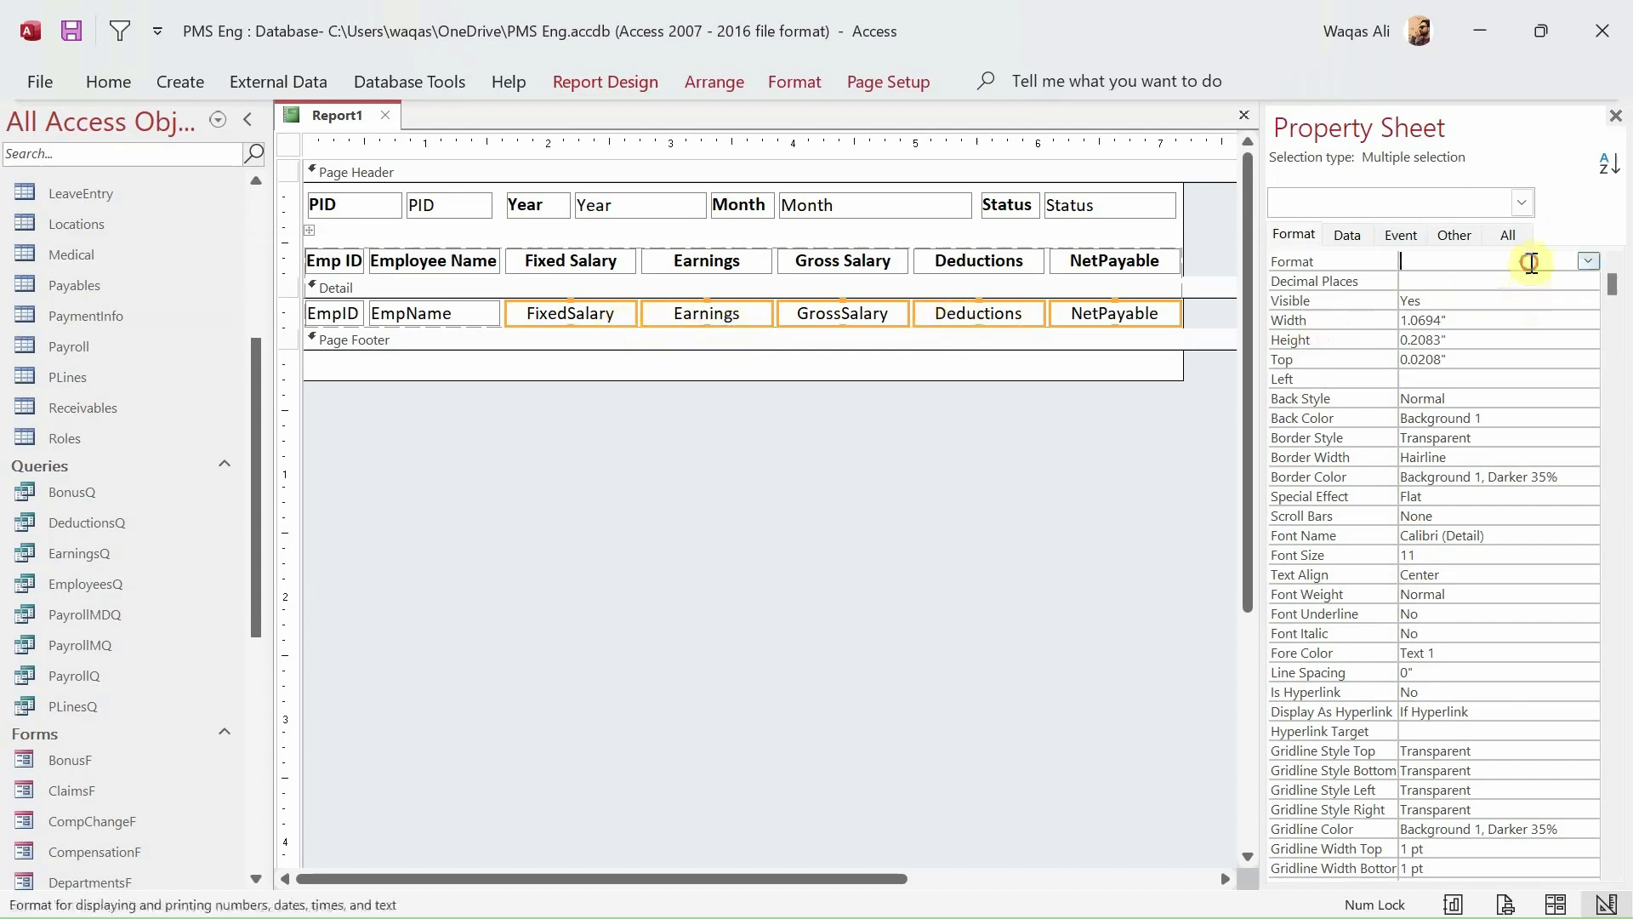
pyautogui.write('standard')
pyautogui.press('Return')
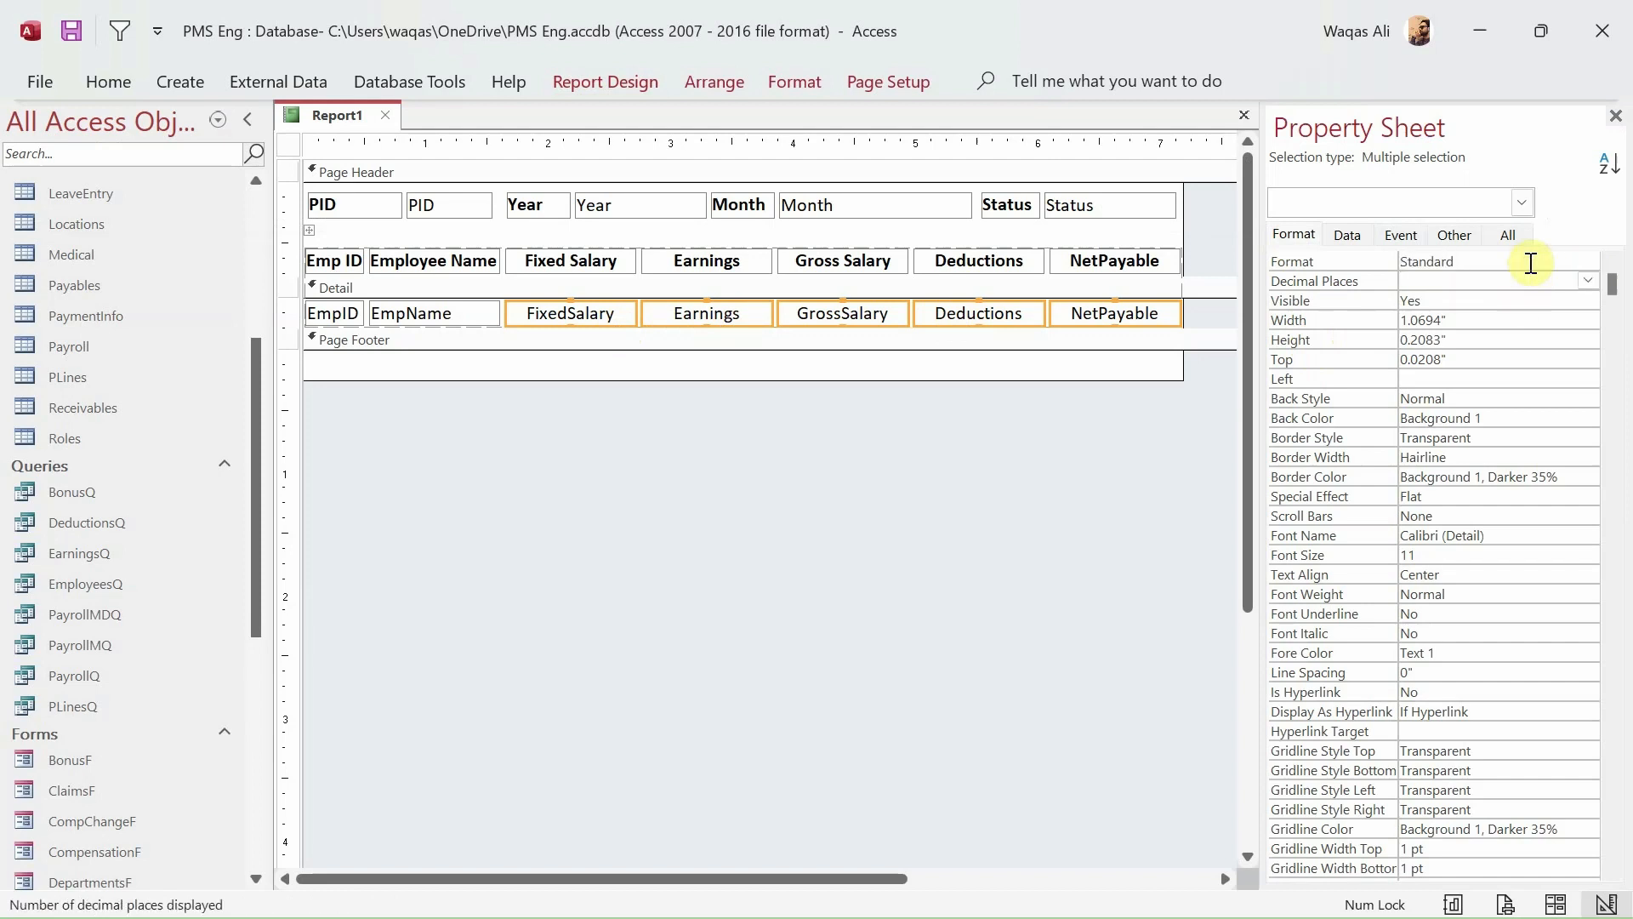
pyautogui.write('2')
pyautogui.press('Return')
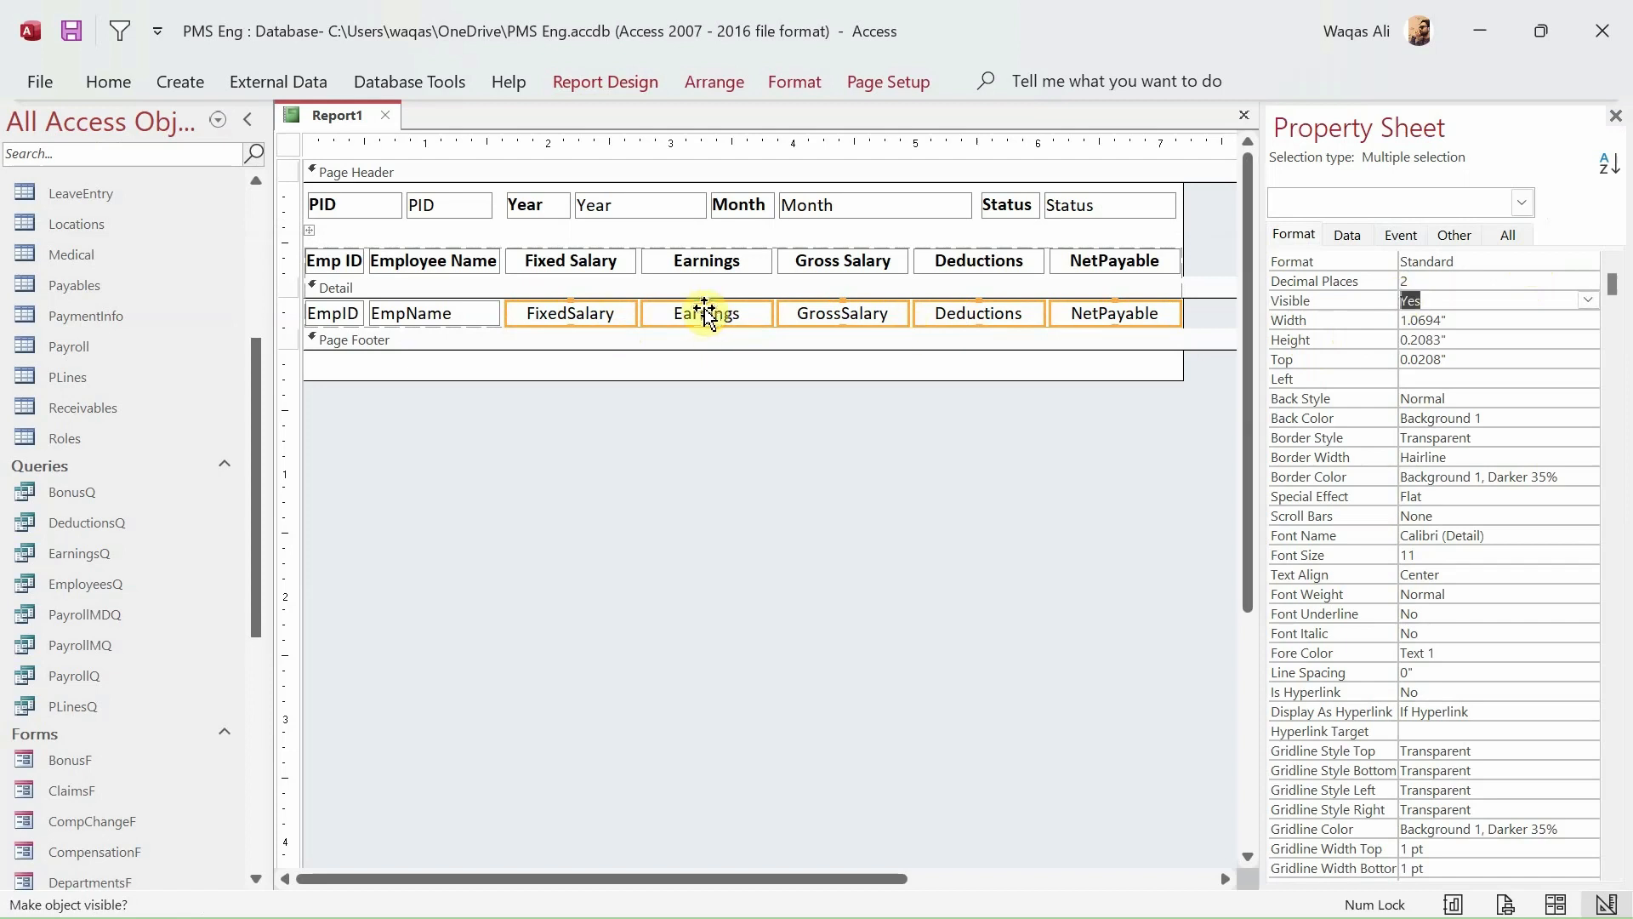
# - Display the report in Report View and check the borderless, centered columns and number formatting
pyautogui.rightClick(323, 114)
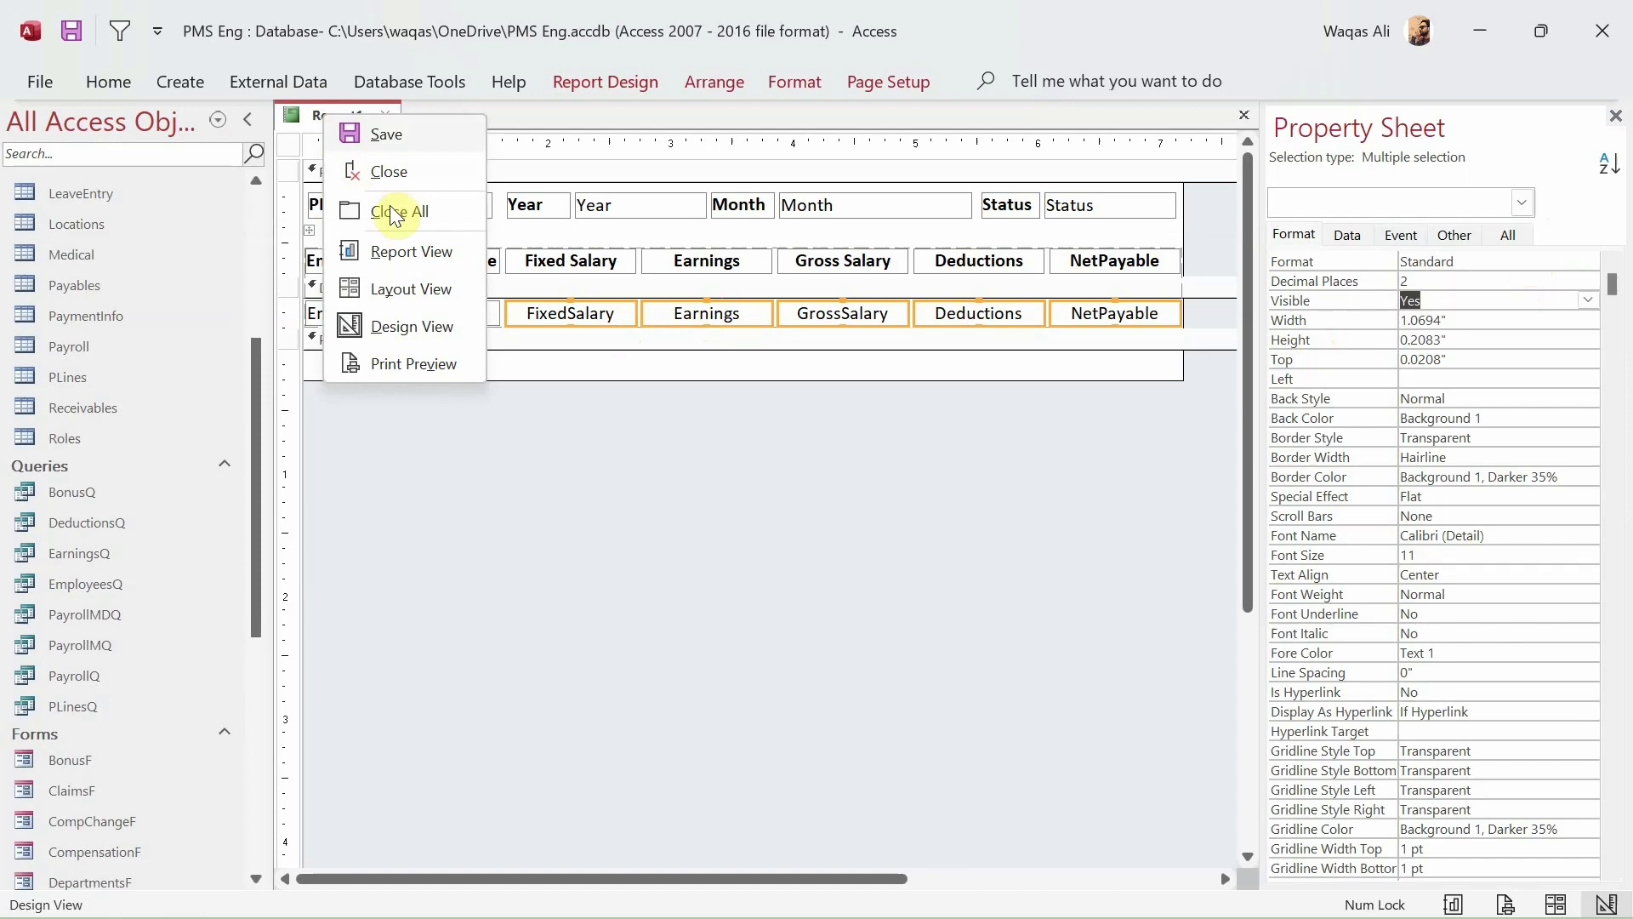
pyautogui.click(405, 258)
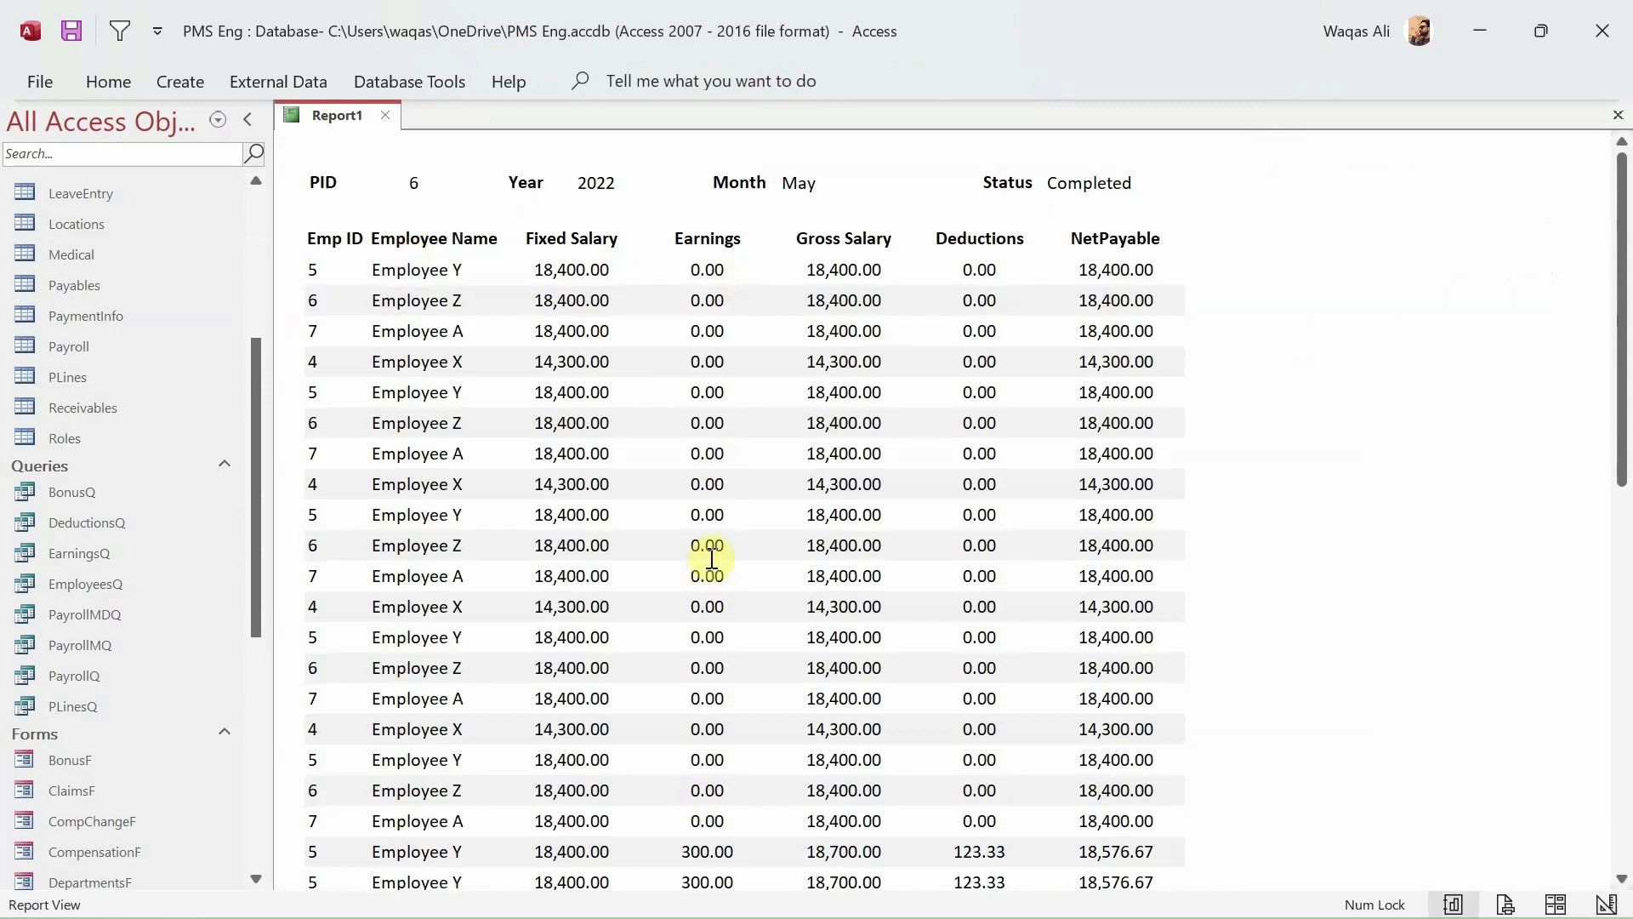
pyautogui.scroll(-5, 759, 579)
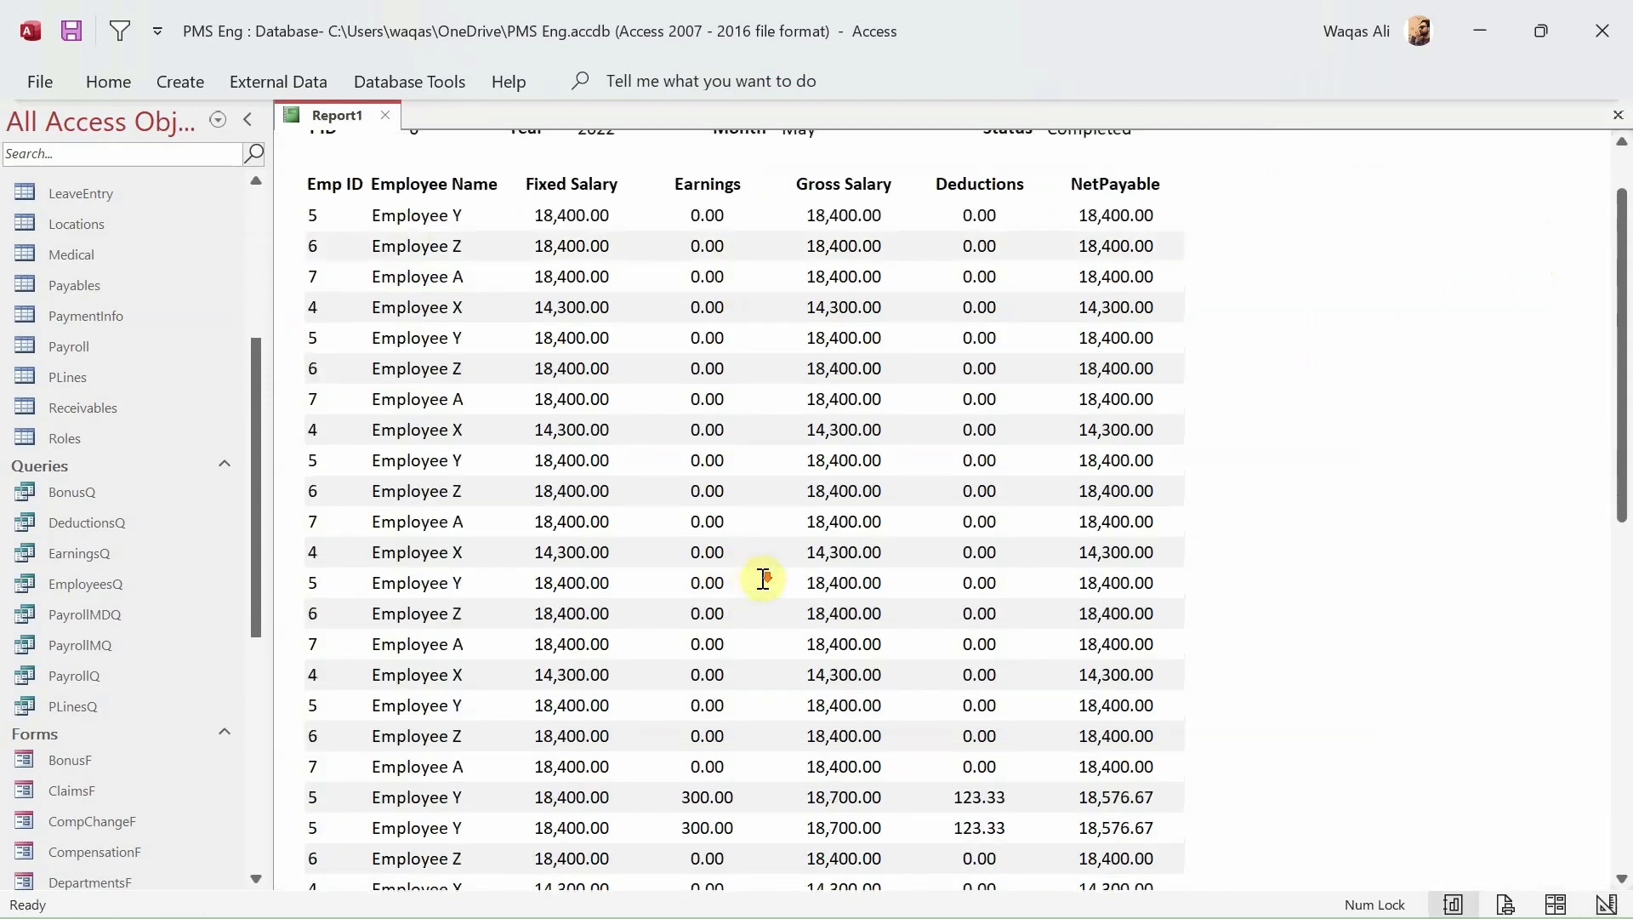
pyautogui.scroll(3, 763, 579)
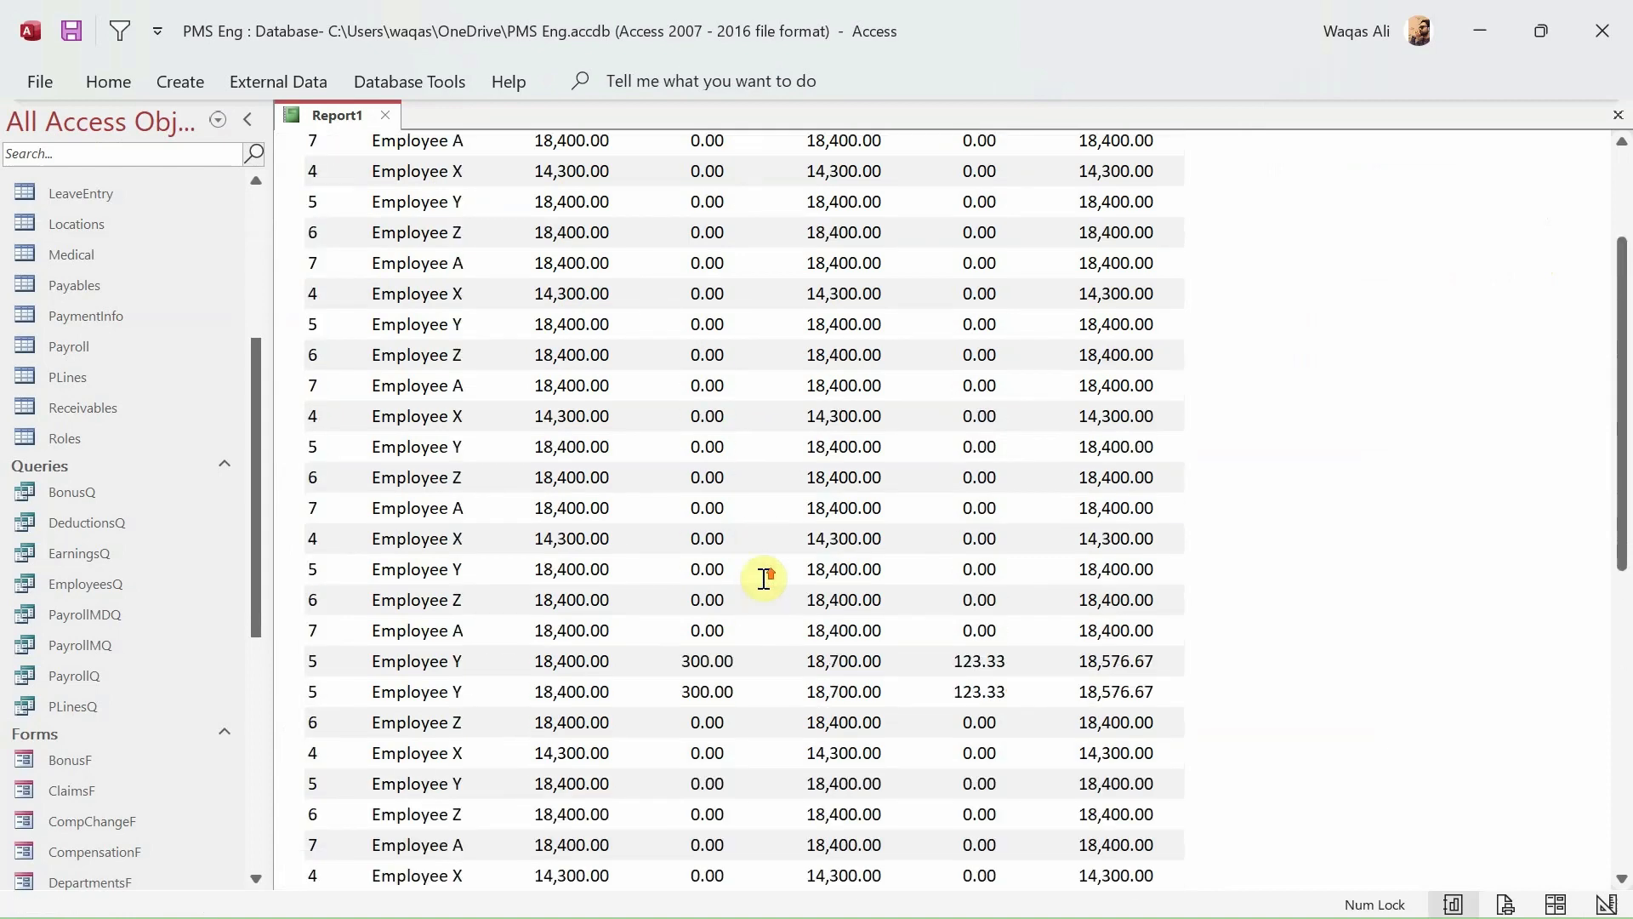
pyautogui.scroll(2, 763, 578)
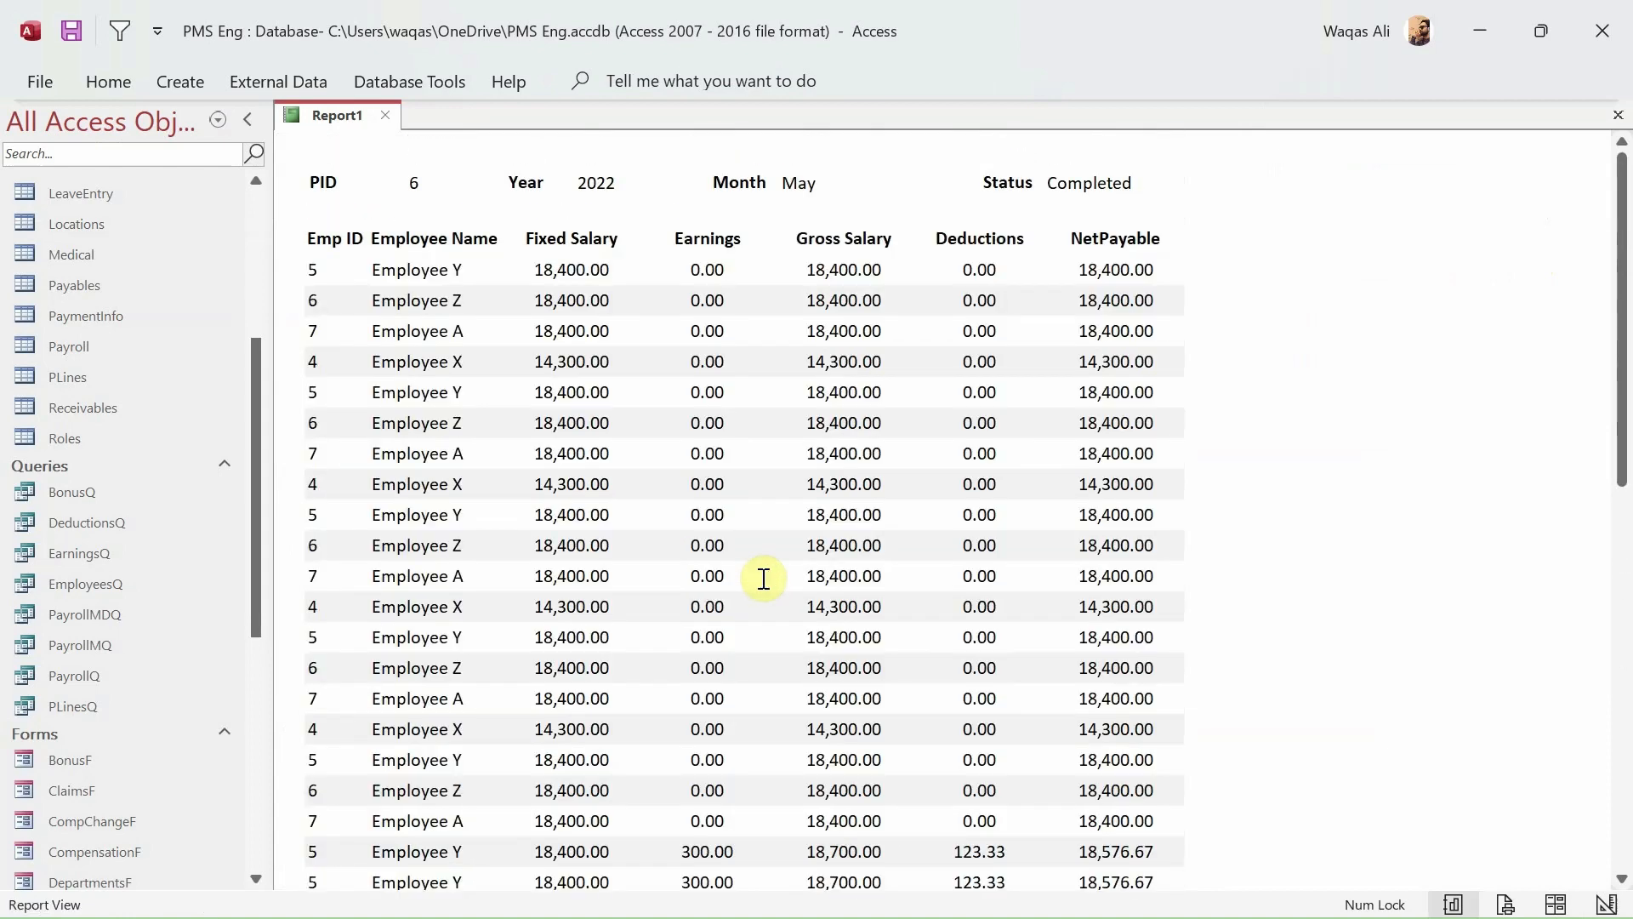
# - Return to Design View and make the EmpName field in the Detail section bold
pyautogui.rightClick(1288, 255)
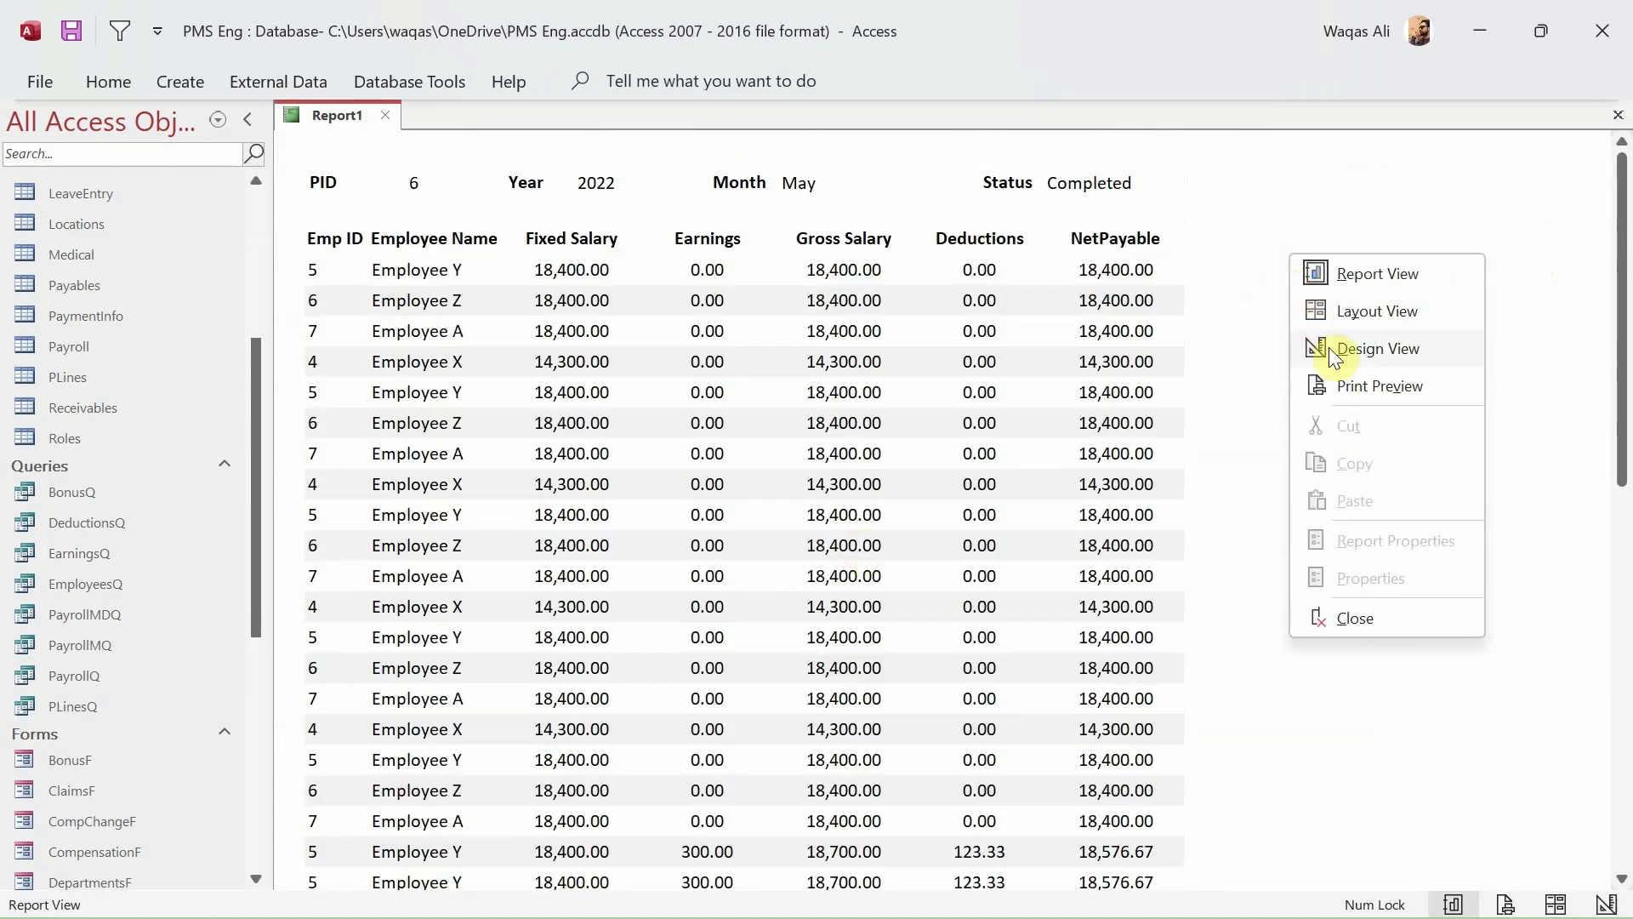
pyautogui.click(1329, 347)
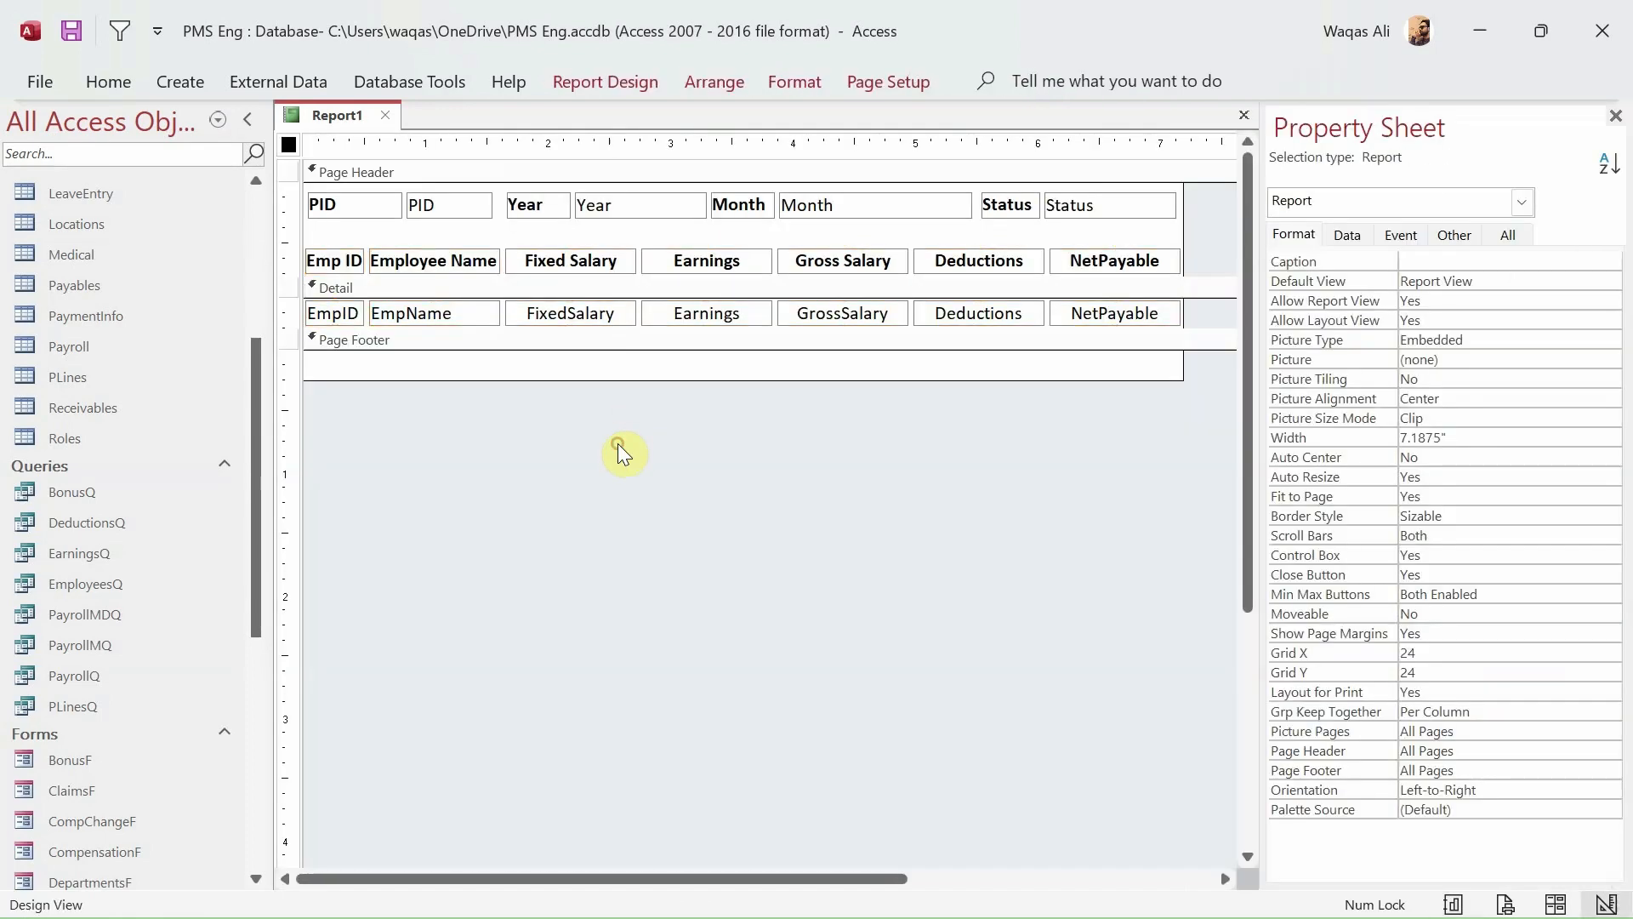
pyautogui.click(479, 320)
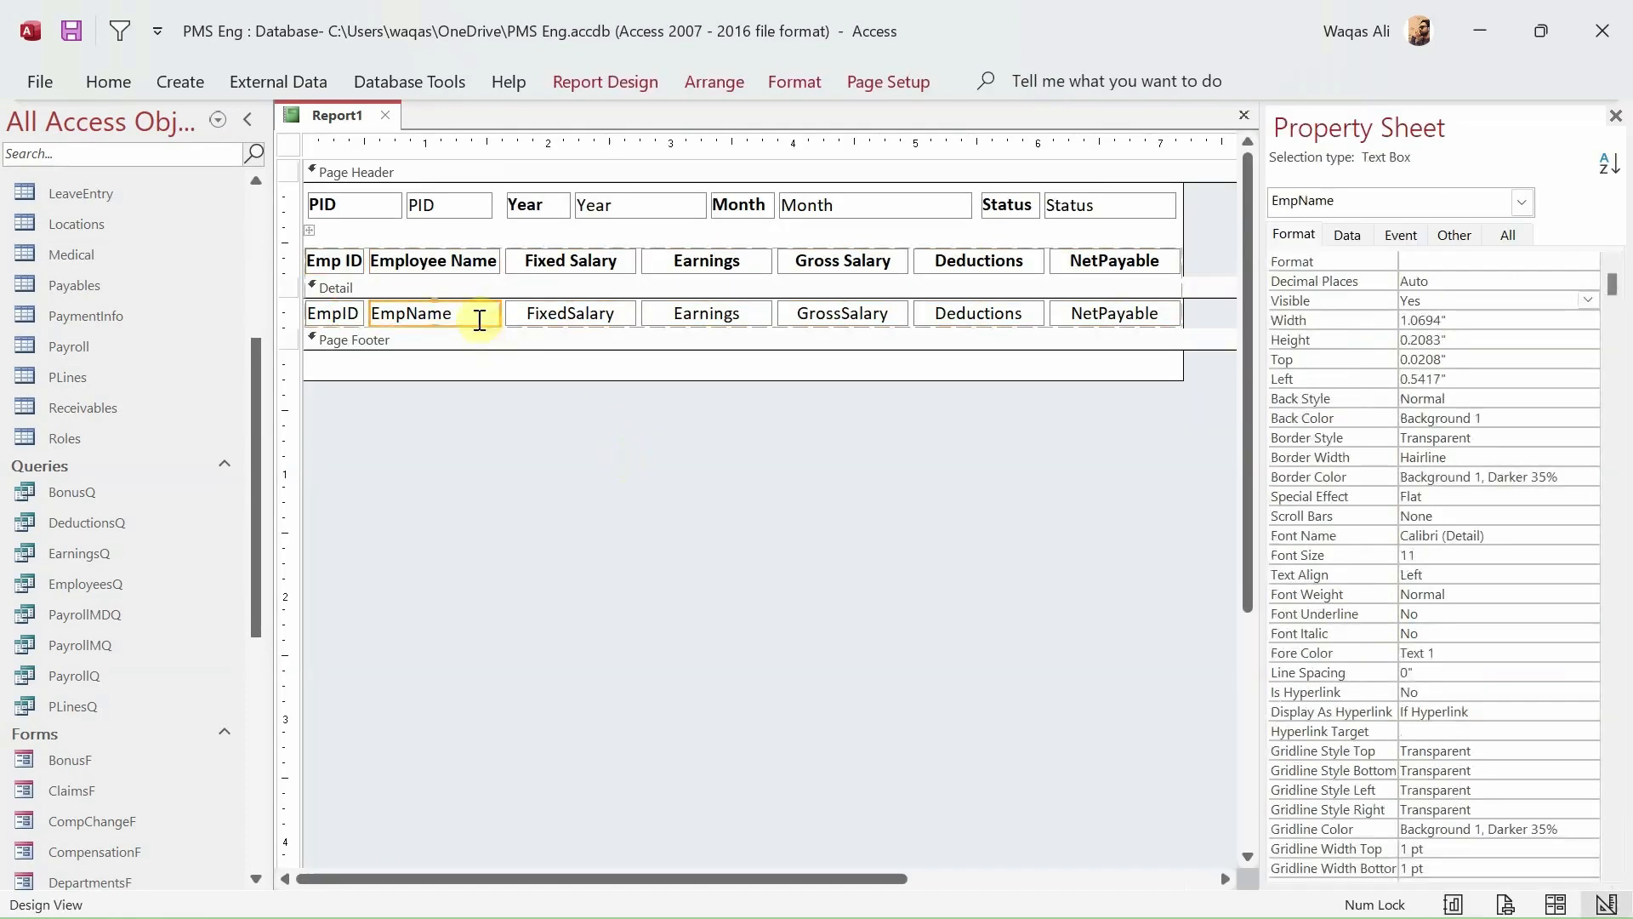
pyautogui.hotkey('ctrl', 'b')
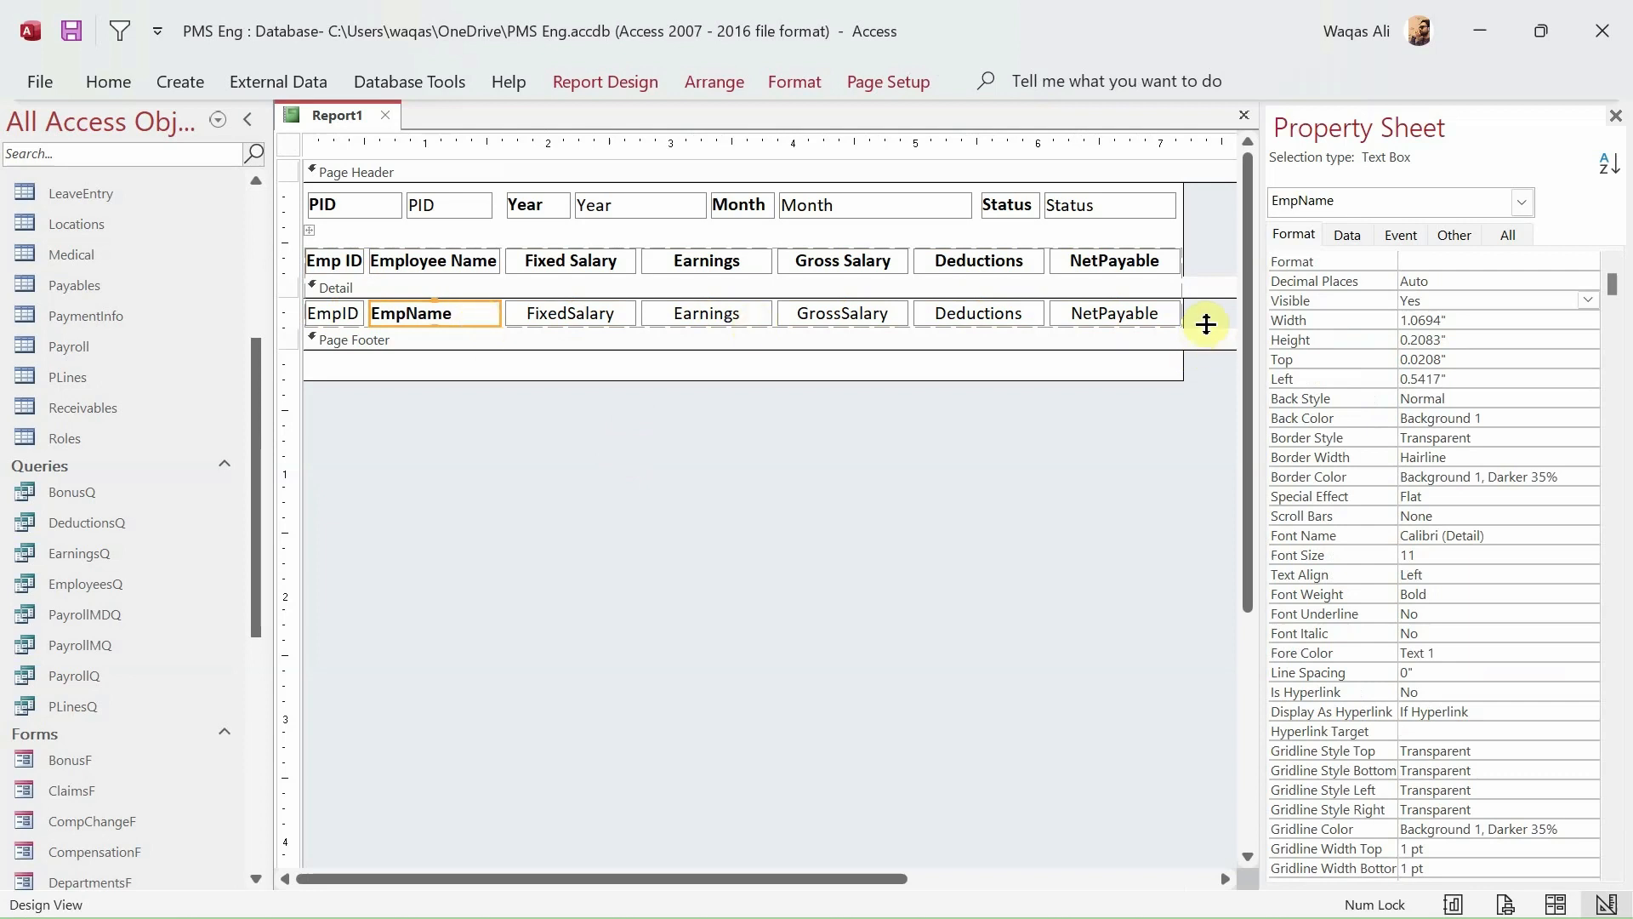
# - Draw a horizontal line beneath the Detail fields, spanning EmpID through NetPayable, and fit the Detail section's height closely around it
pyautogui.moveTo(1203, 321); pyautogui.dragTo(1199, 345)
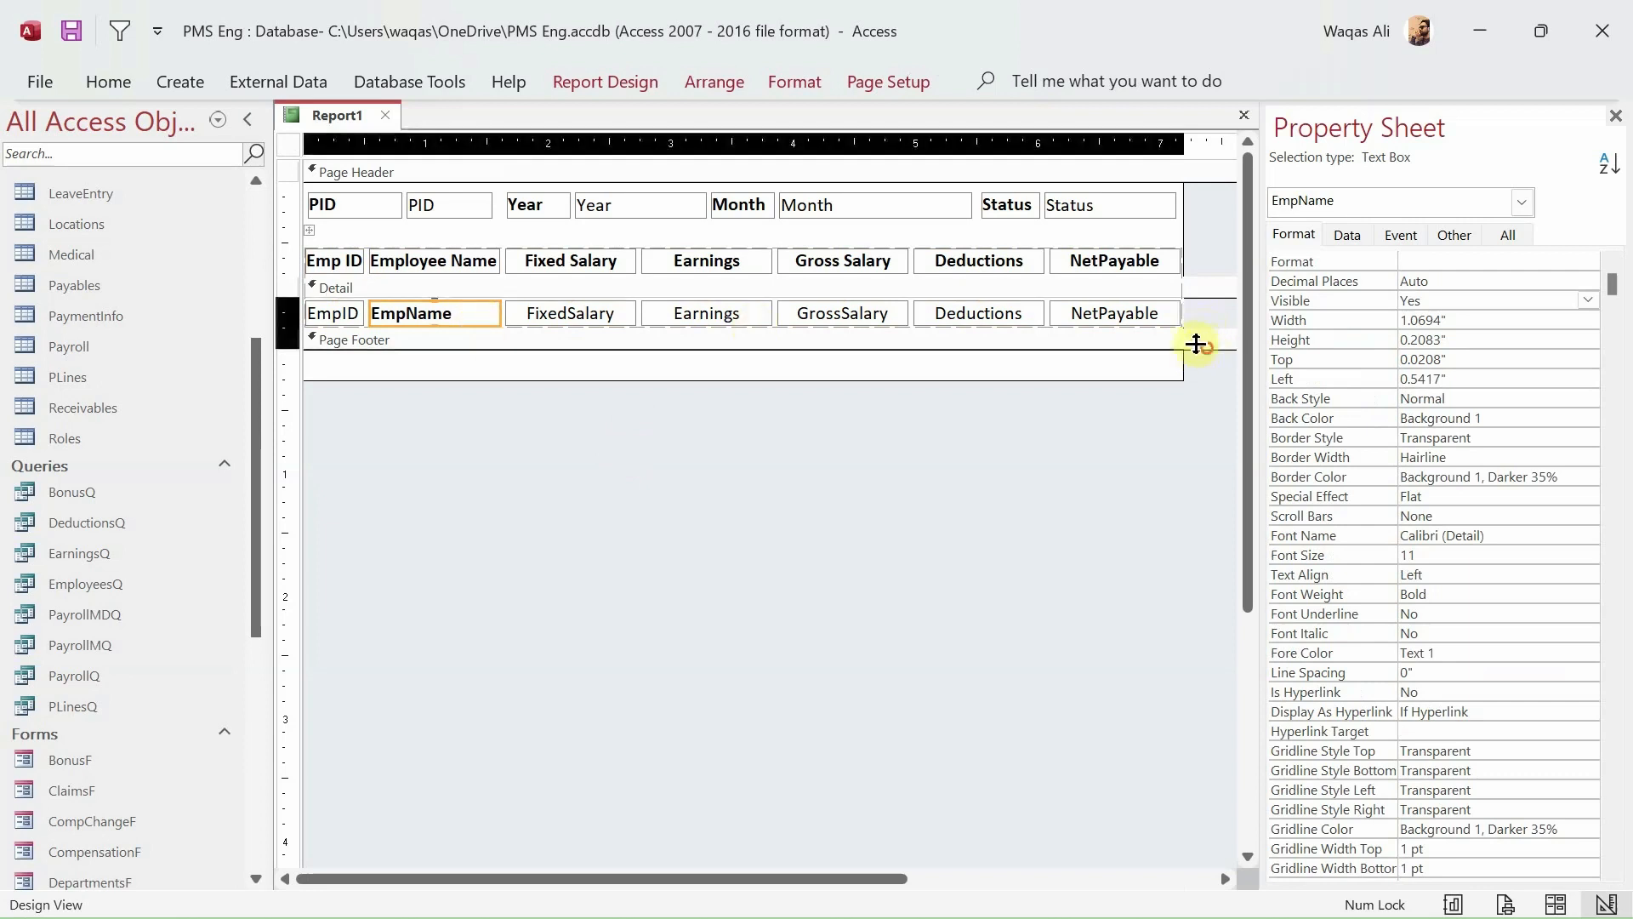
pyautogui.click(817, 470)
pyautogui.click(639, 85)
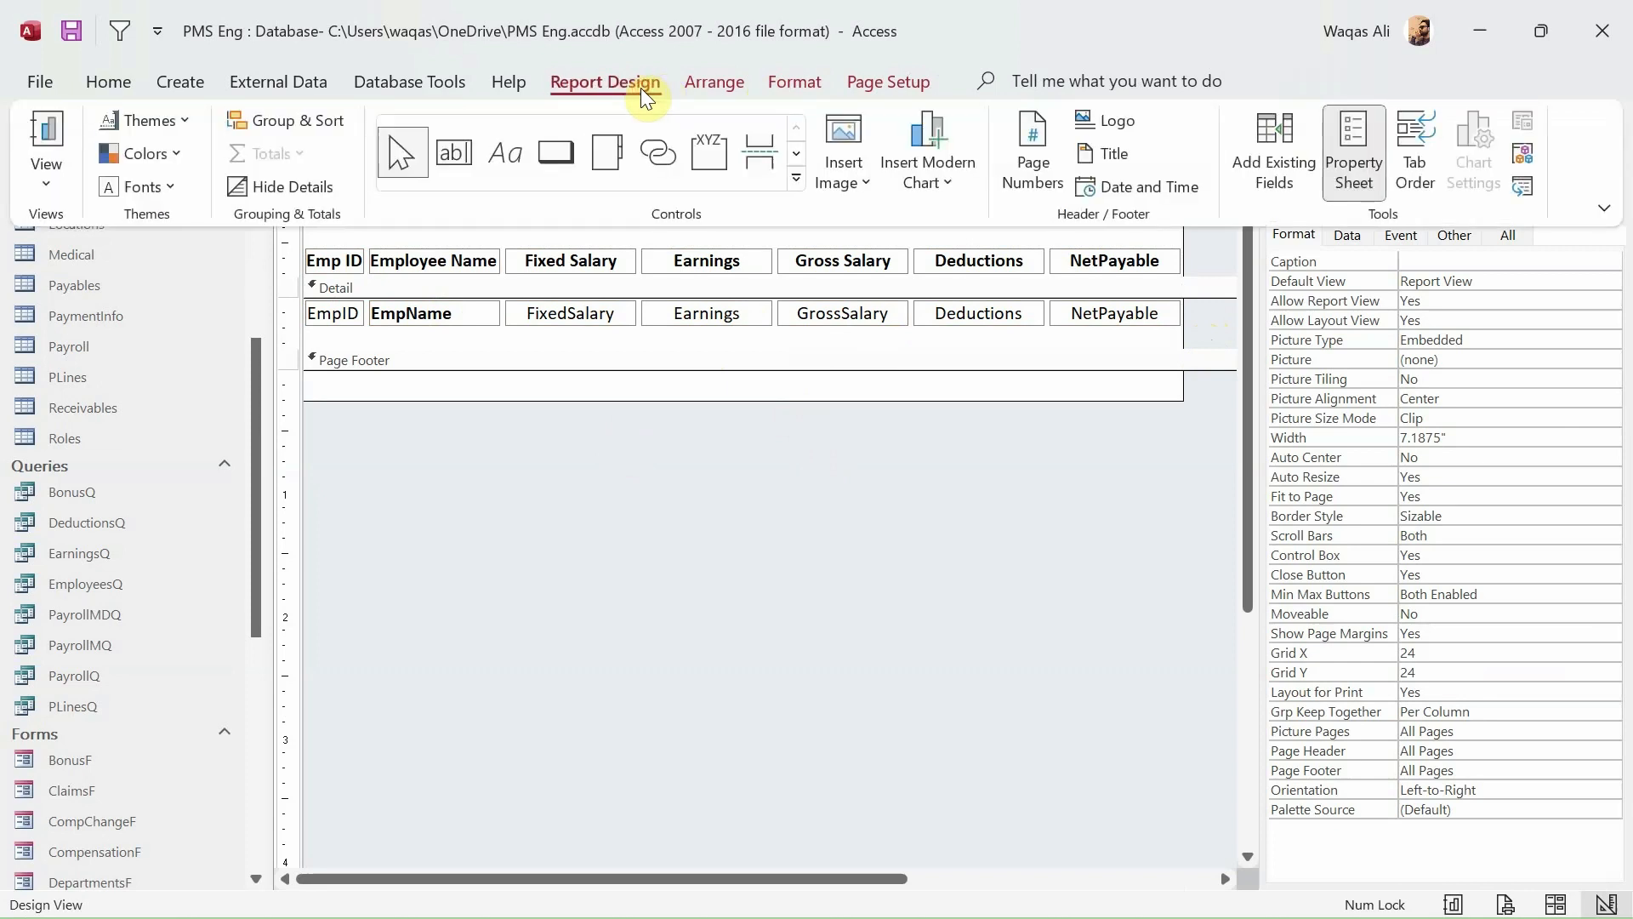
pyautogui.click(797, 155)
pyautogui.click(444, 157)
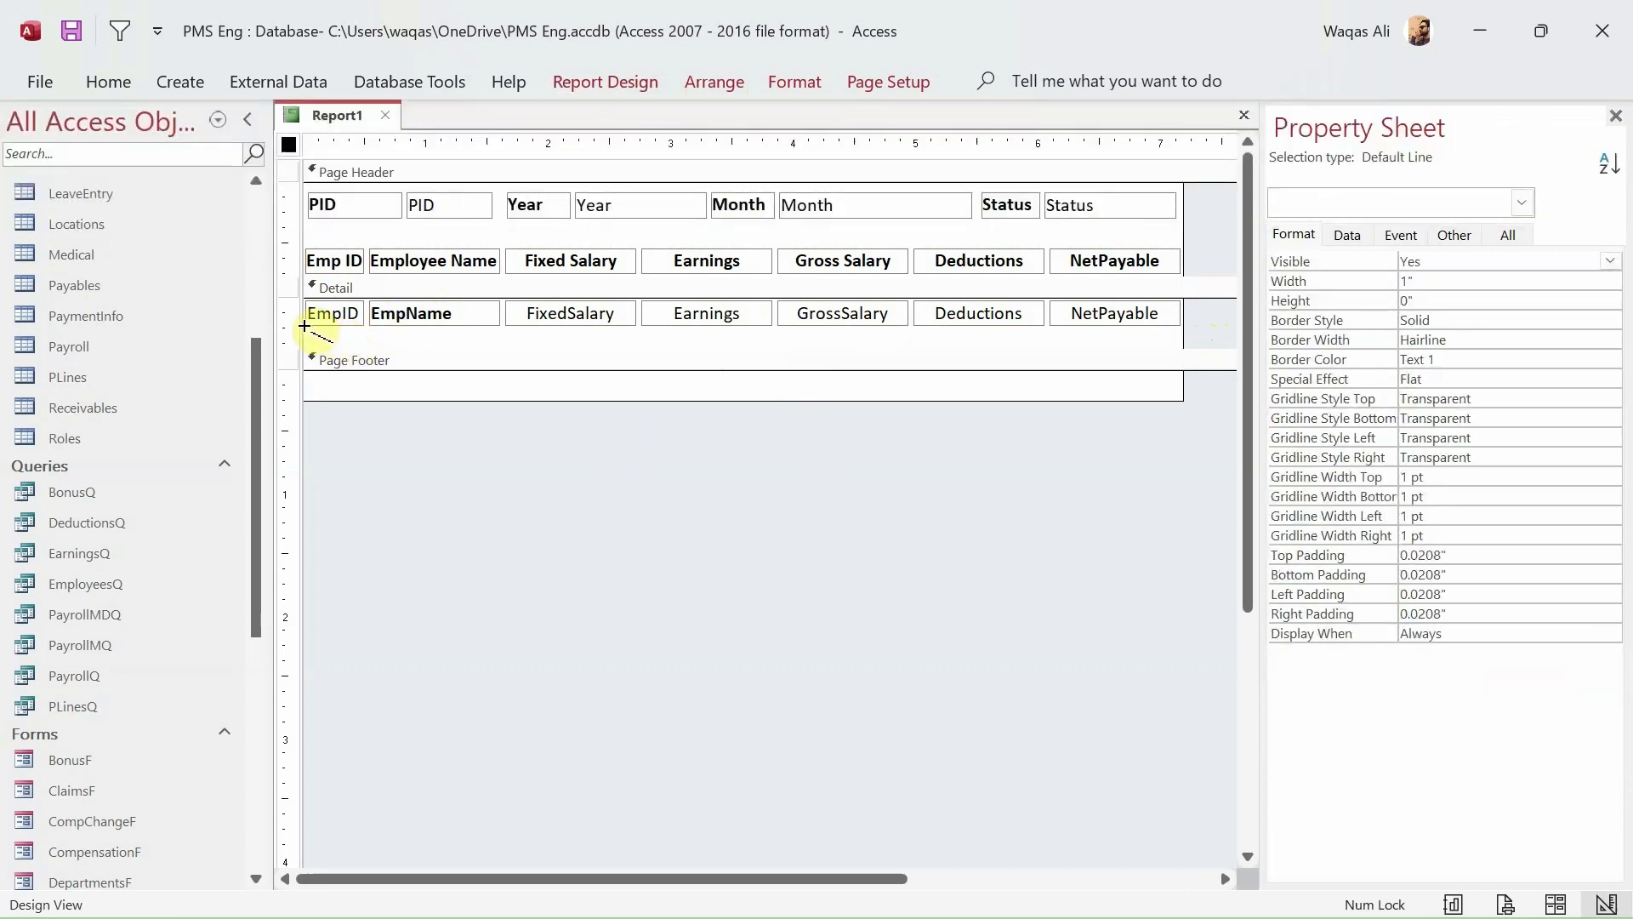
pyautogui.moveTo(305, 326); pyautogui.dragTo(1198, 289)
pyautogui.click(1214, 340)
# - Display the report in Report View and check the separator lines between the employee rows
pyautogui.rightClick(325, 121)
pyautogui.click(423, 264)
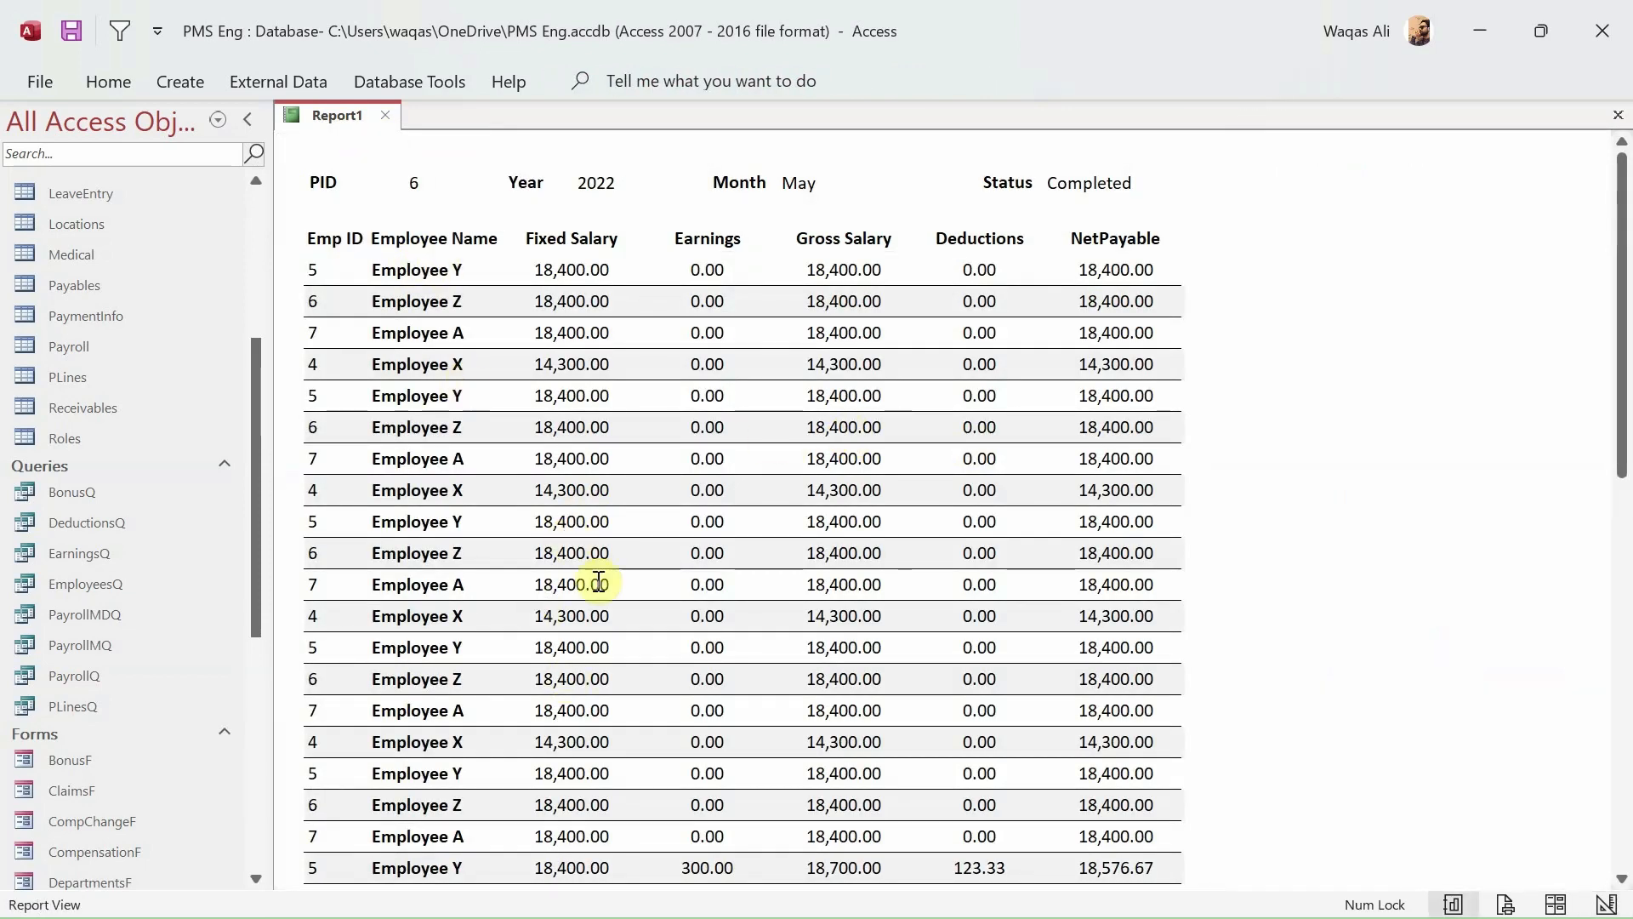
pyautogui.rightClick(1351, 360)
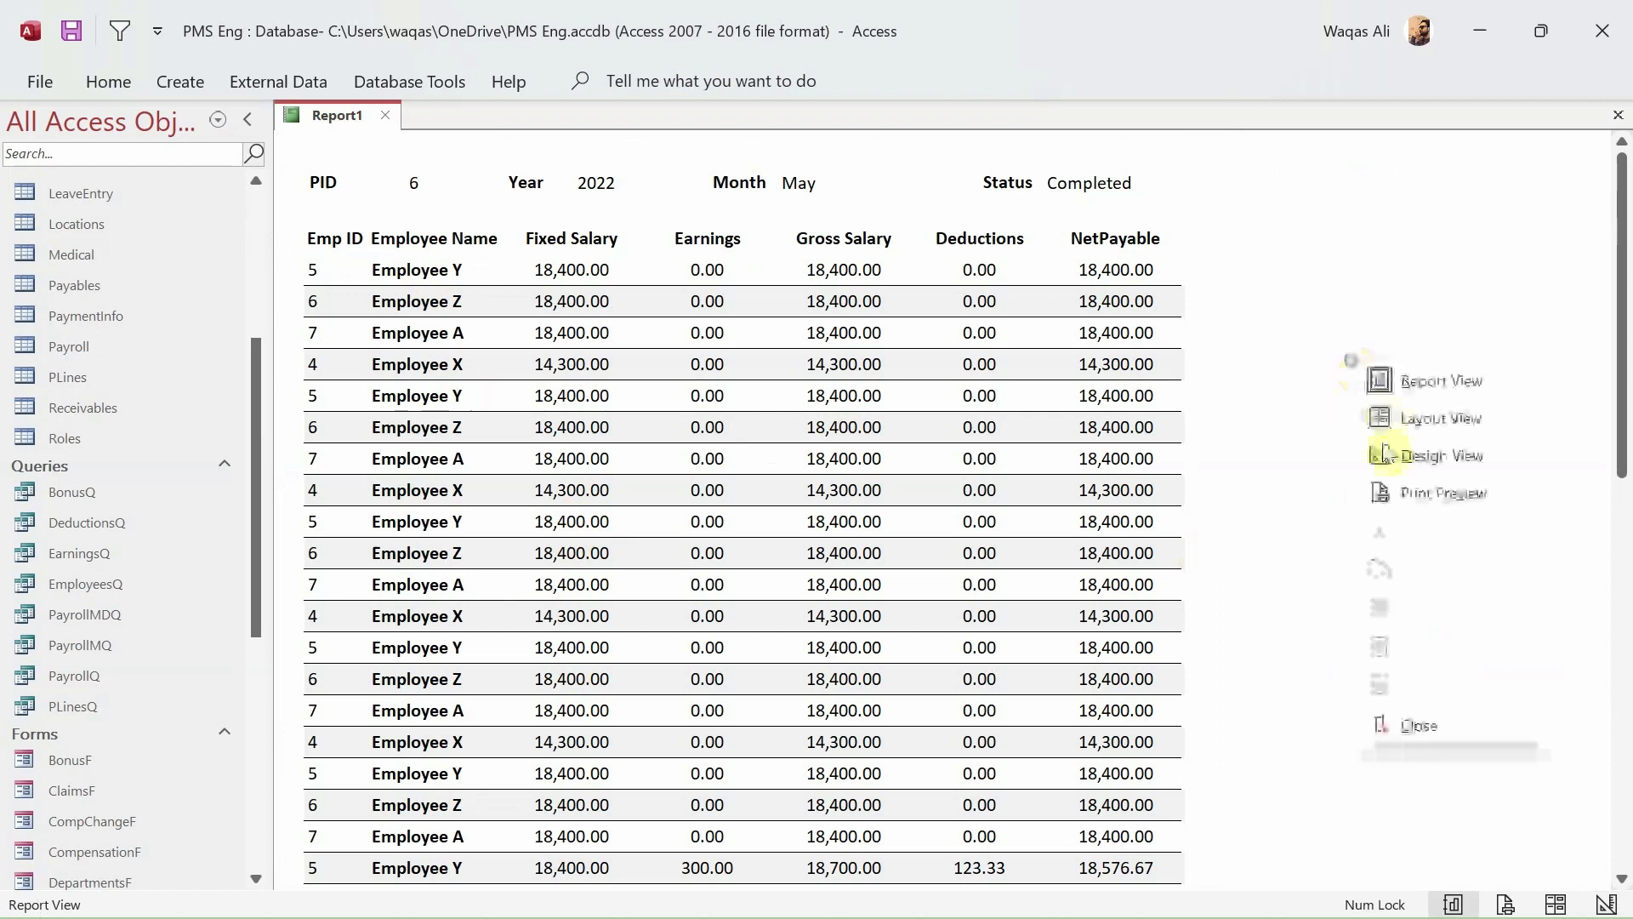
pyautogui.click(1236, 400)
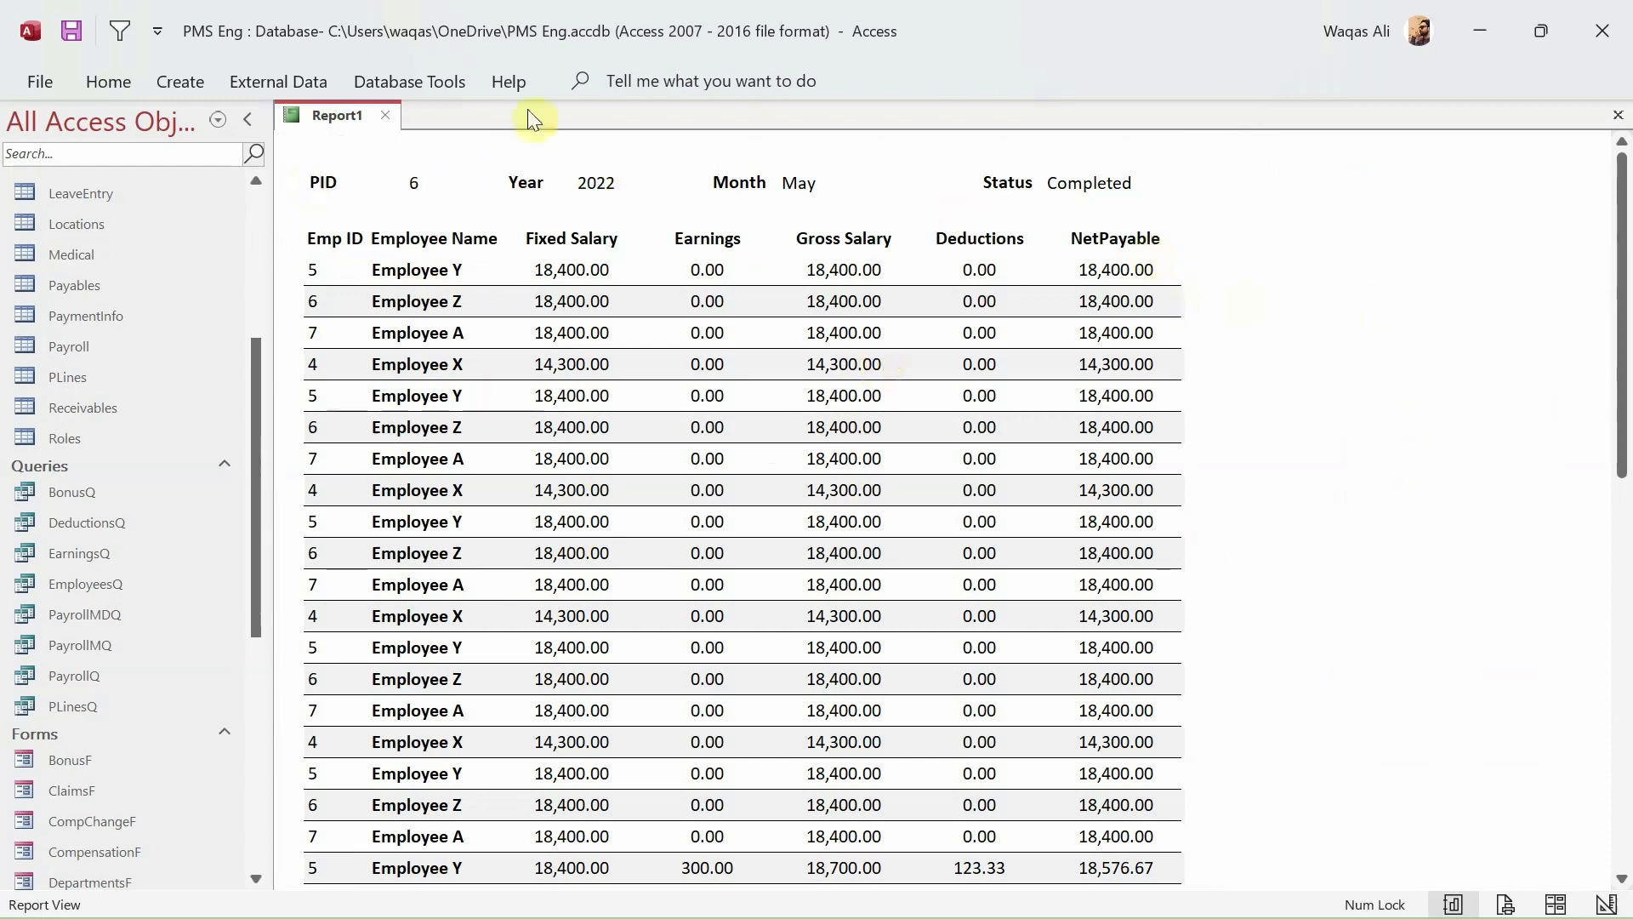
# - Return to Design View, add Report Header and Report Footer sections, and enlarge the Report Header
pyautogui.rightClick(1318, 292)
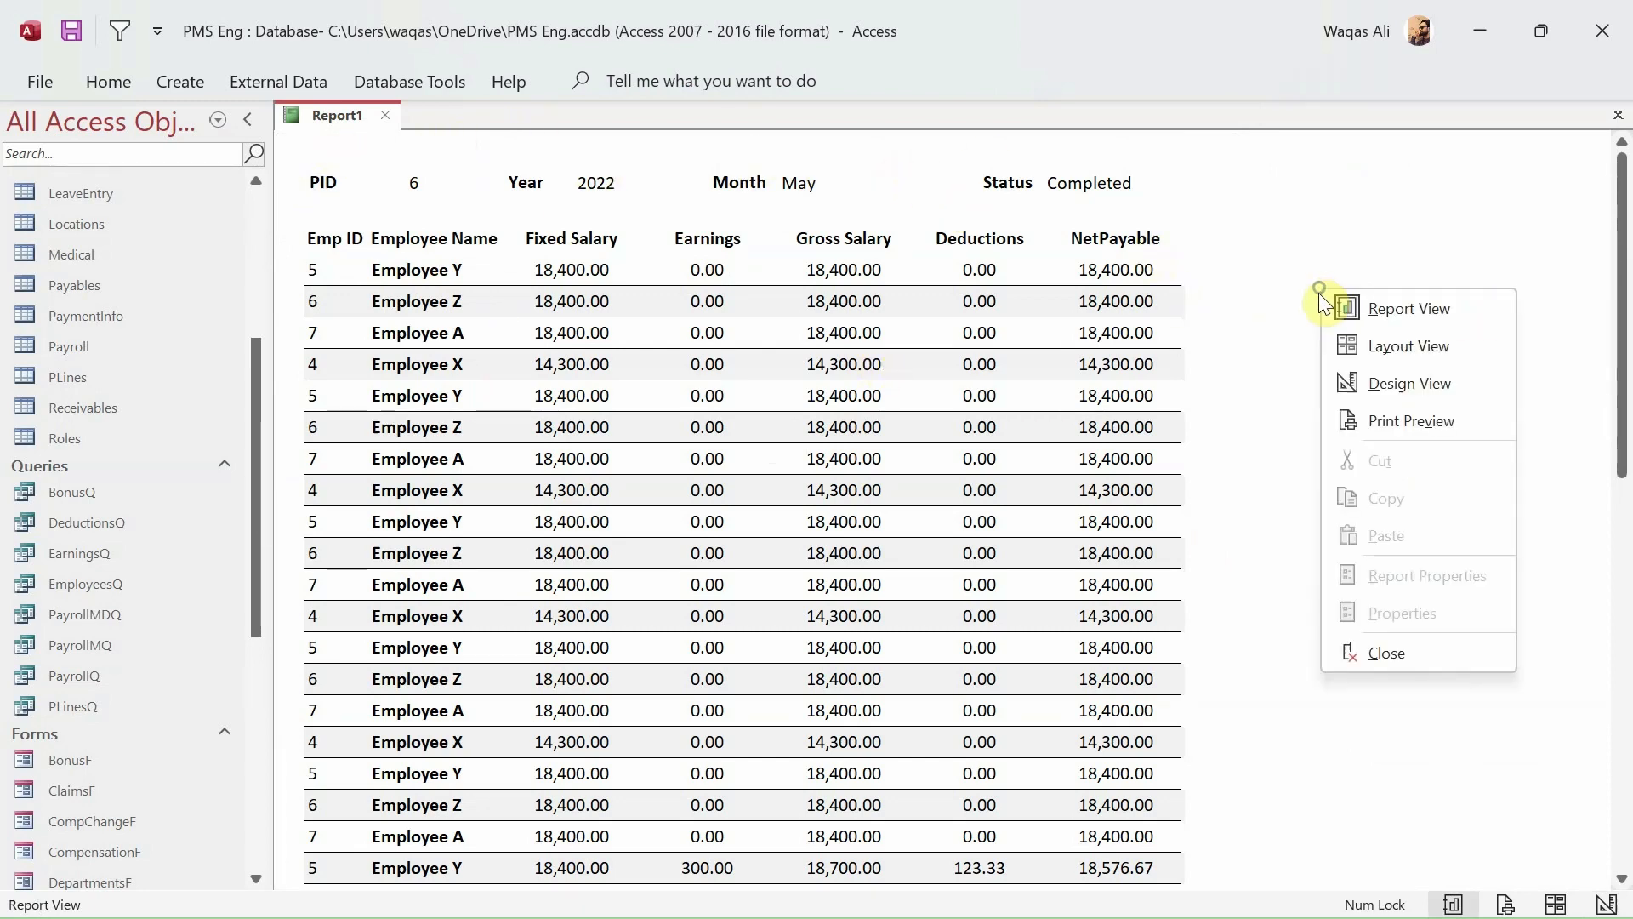
pyautogui.click(1378, 385)
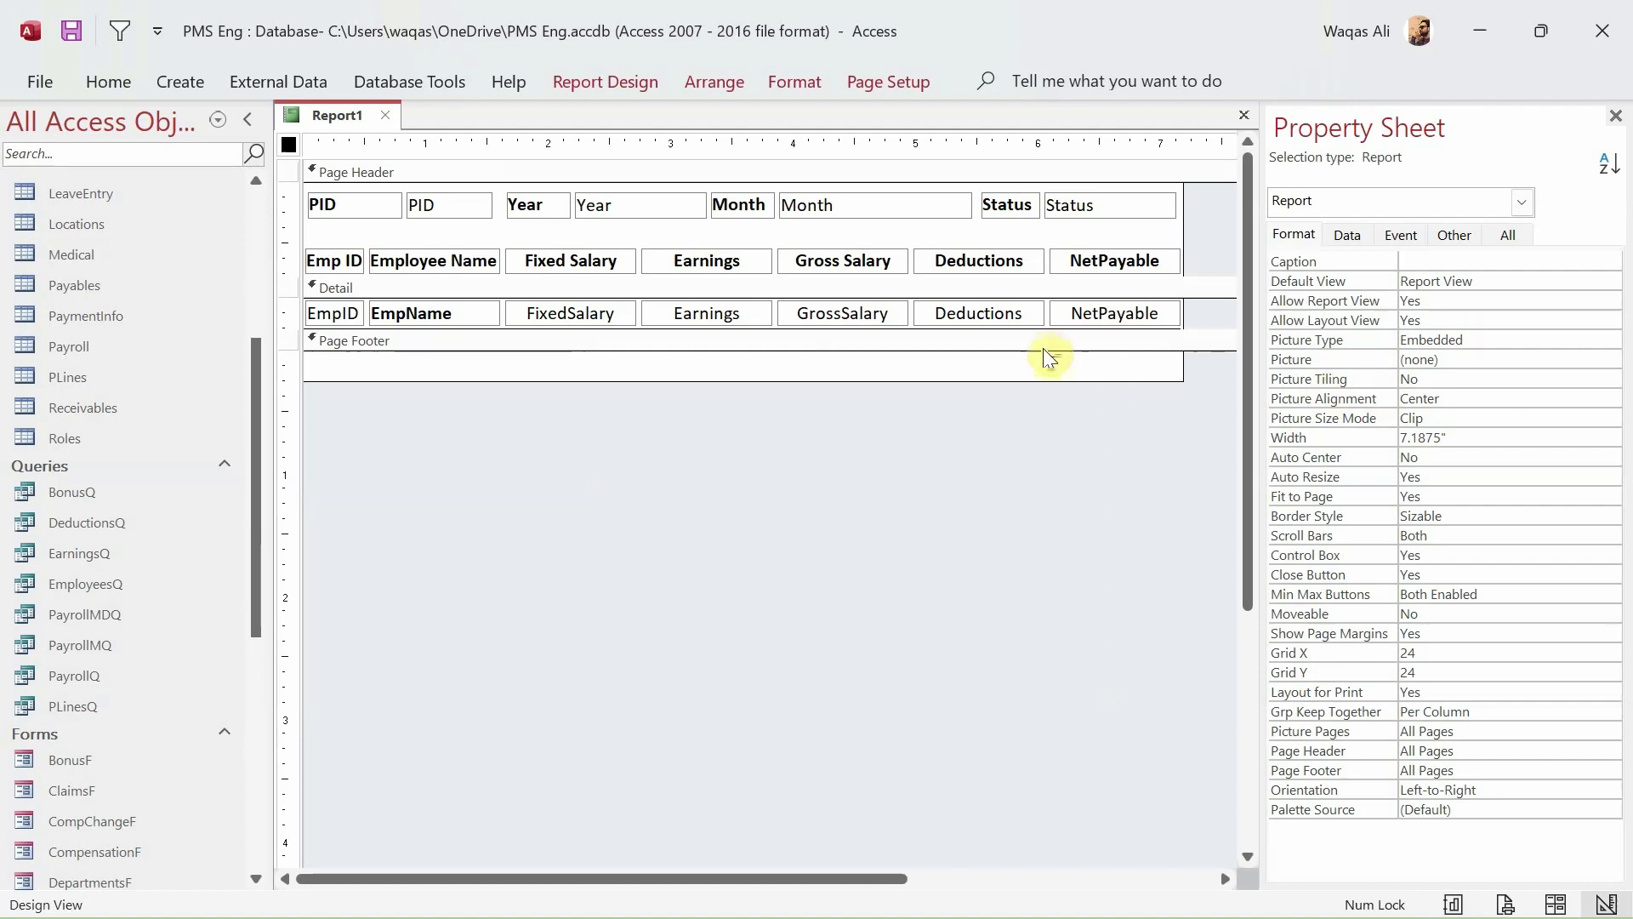
pyautogui.click(1052, 369)
pyautogui.rightClick(1051, 370)
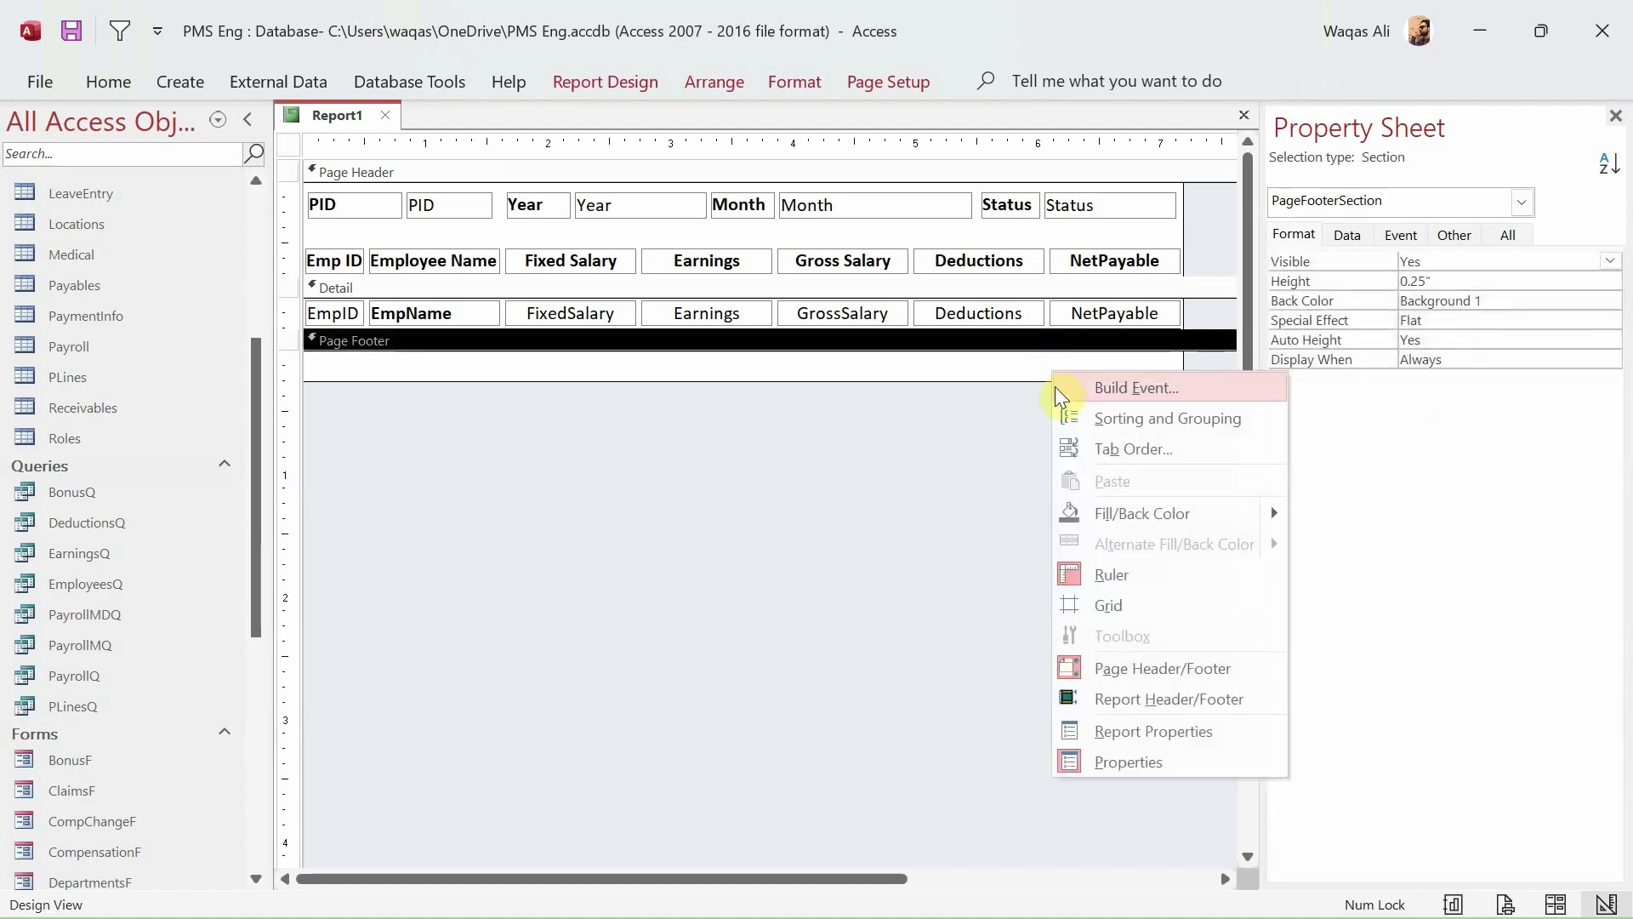
pyautogui.click(1110, 699)
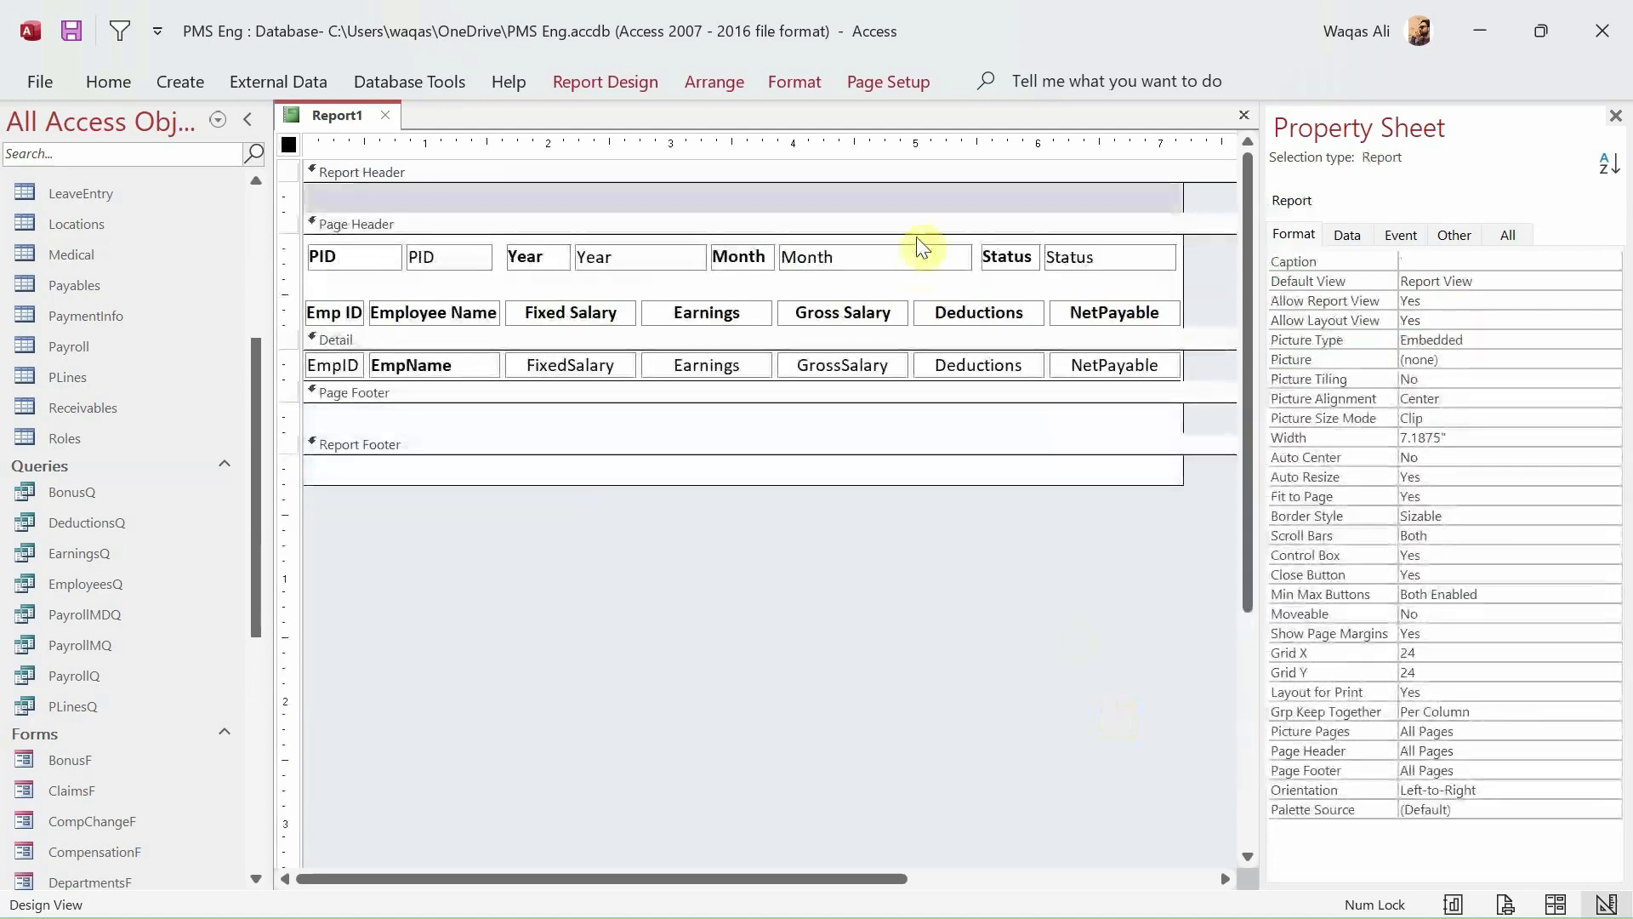
pyautogui.moveTo(923, 212); pyautogui.dragTo(919, 237)
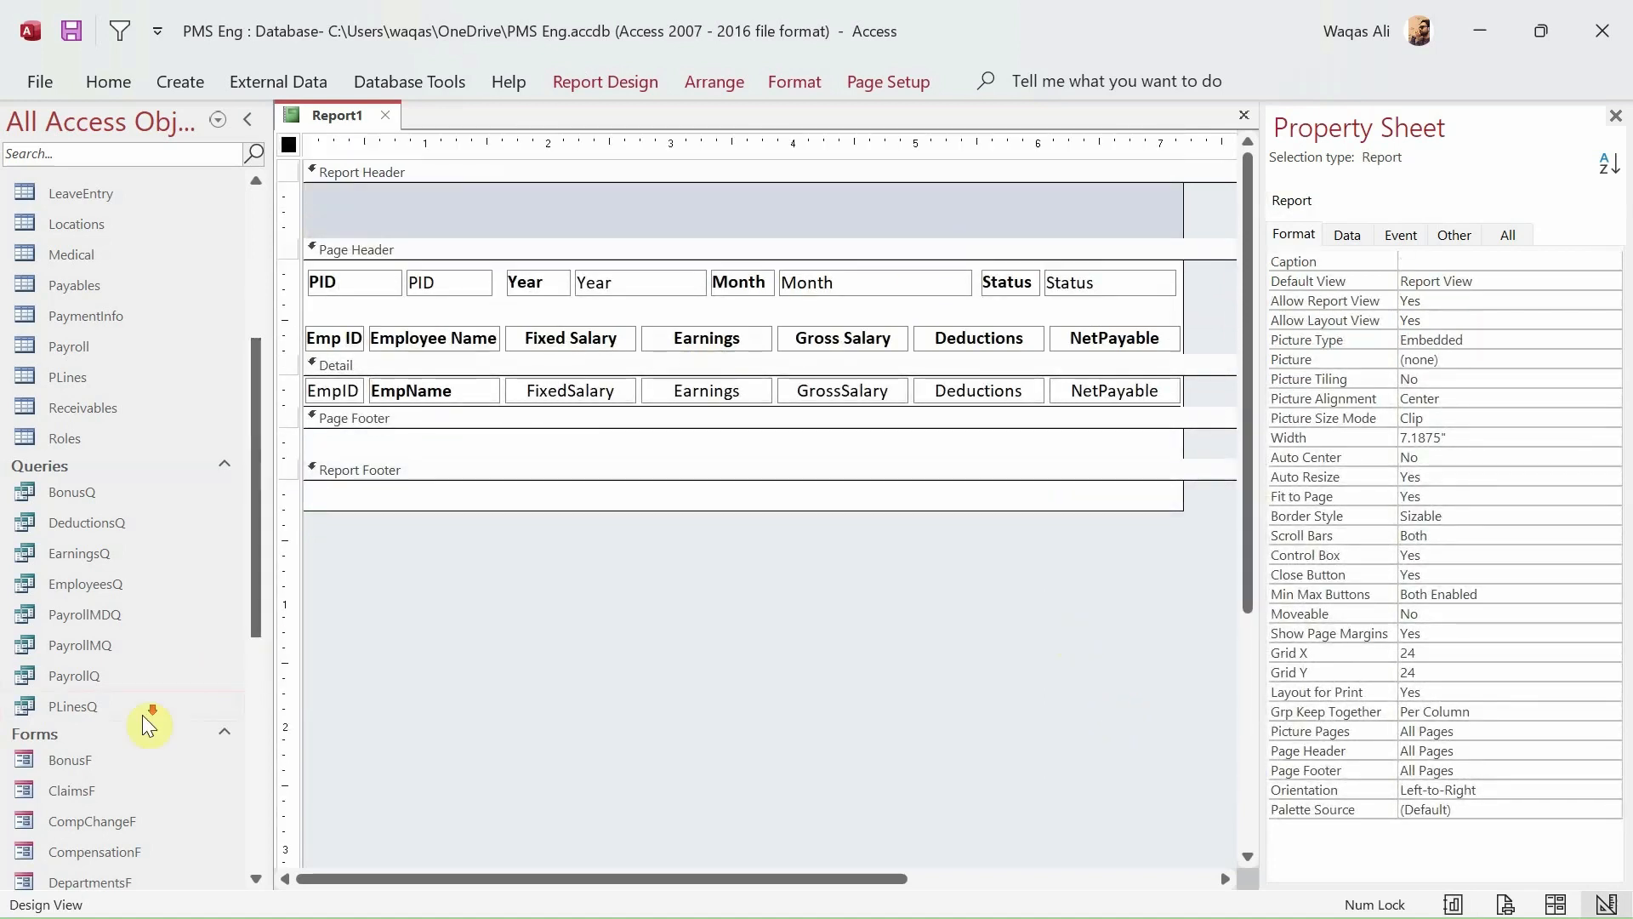
# - Copy both title labels from the EmployeesR report's header in Design View into Report1's Report Header, and adjust the header height to fit them
pyautogui.scroll(-5, 142, 715)
pyautogui.scroll(-2, 145, 740)
pyautogui.rightClick(112, 842)
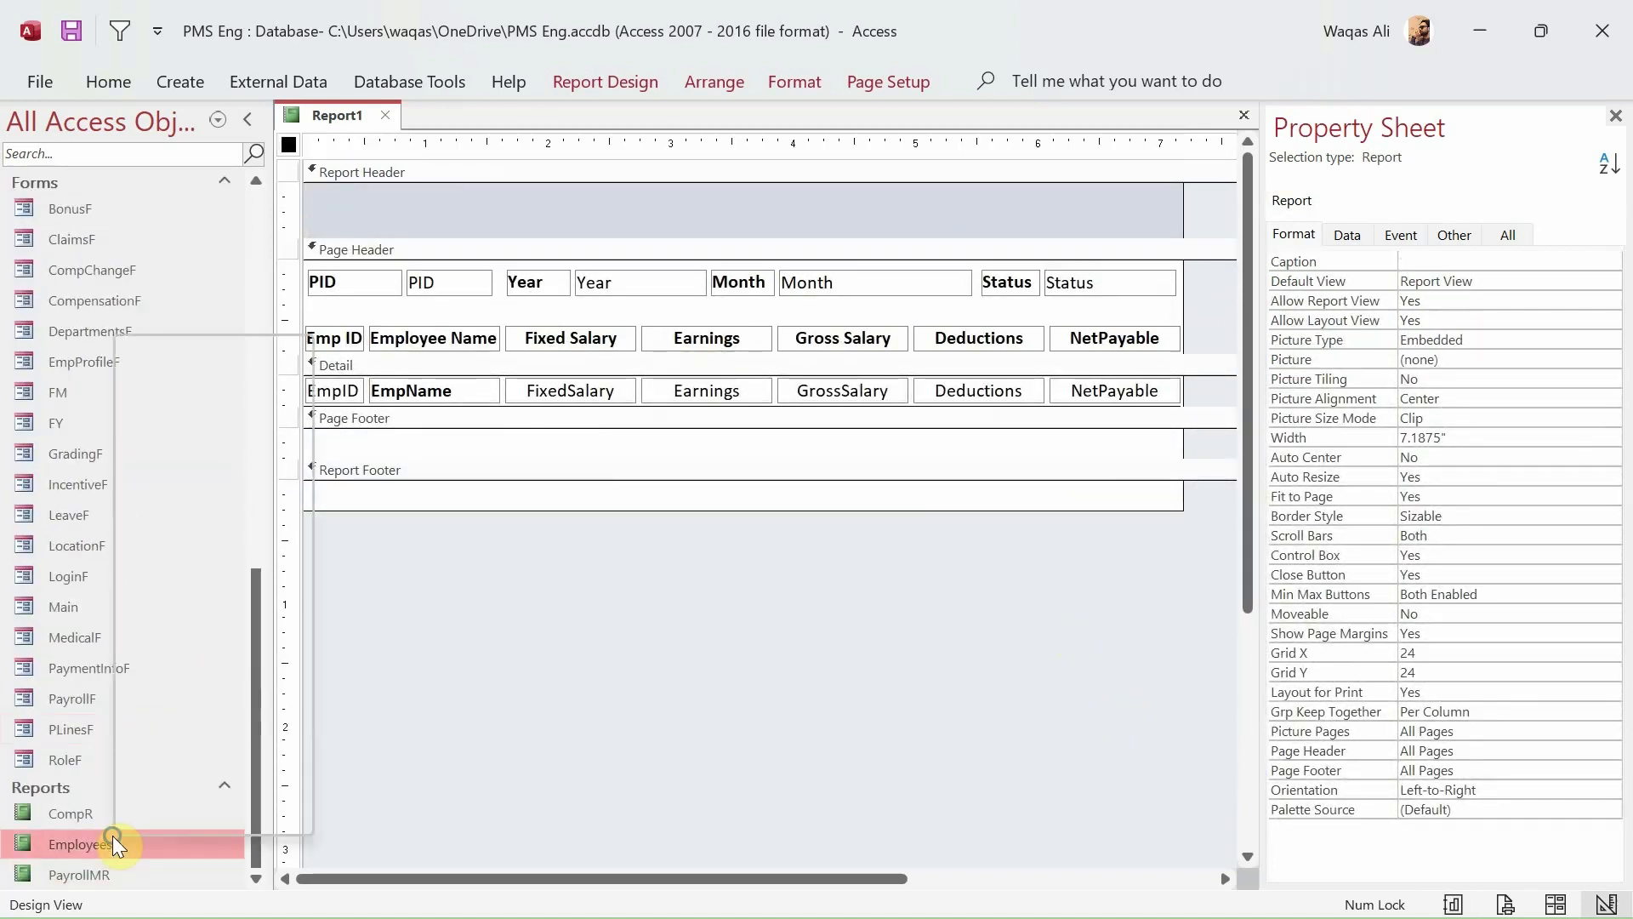
pyautogui.click(160, 430)
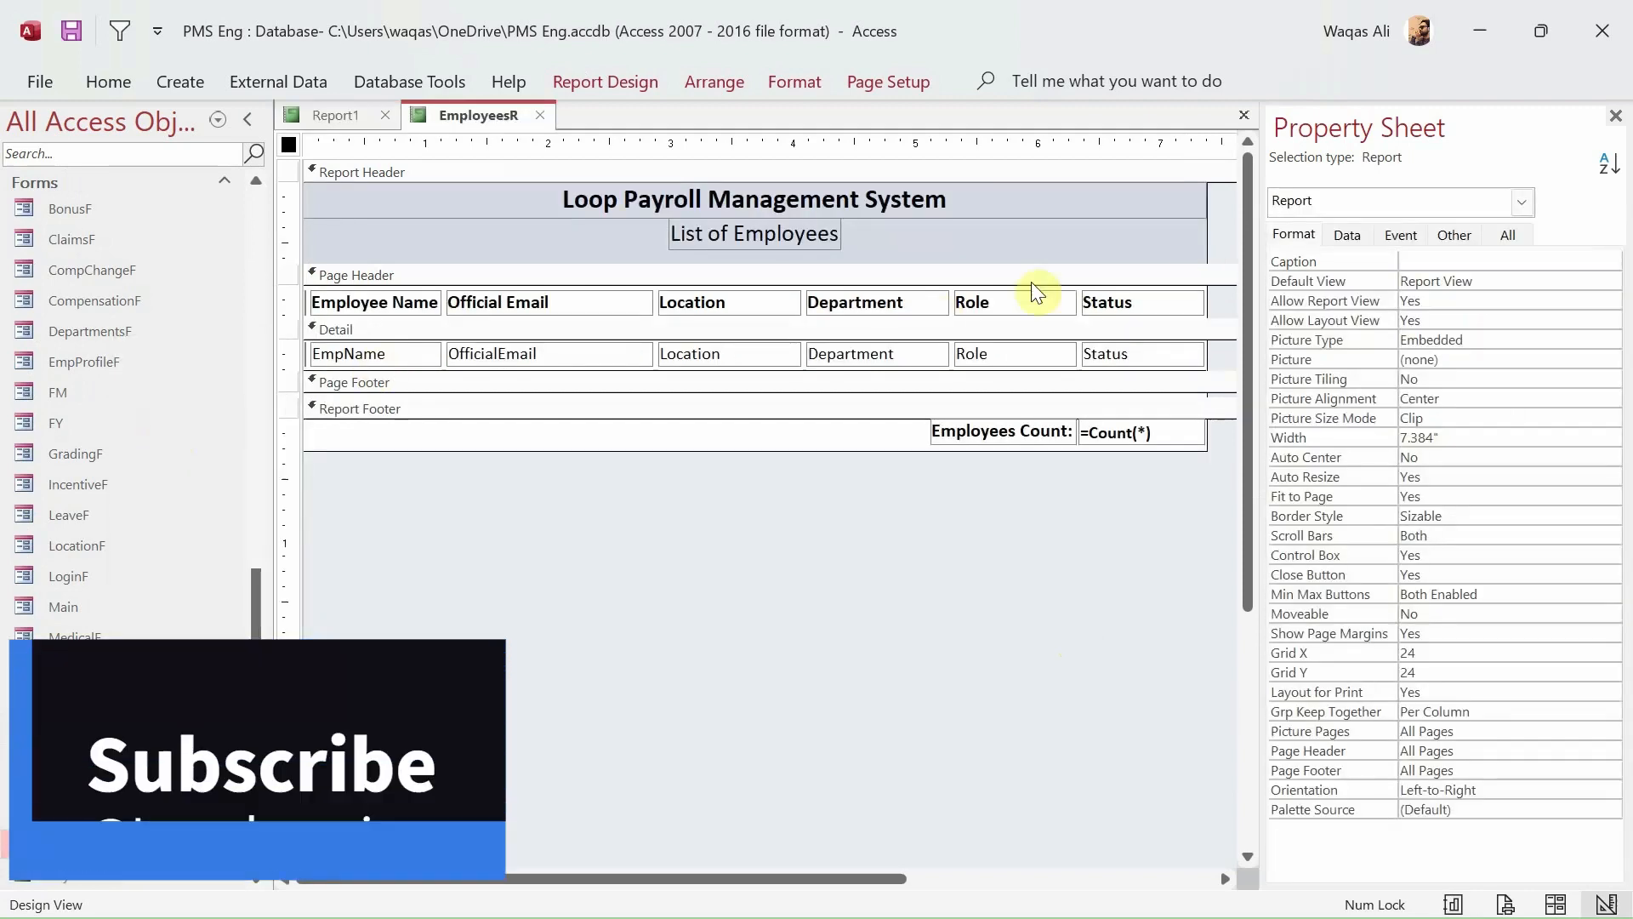
pyautogui.moveTo(1034, 239); pyautogui.dragTo(681, 165)
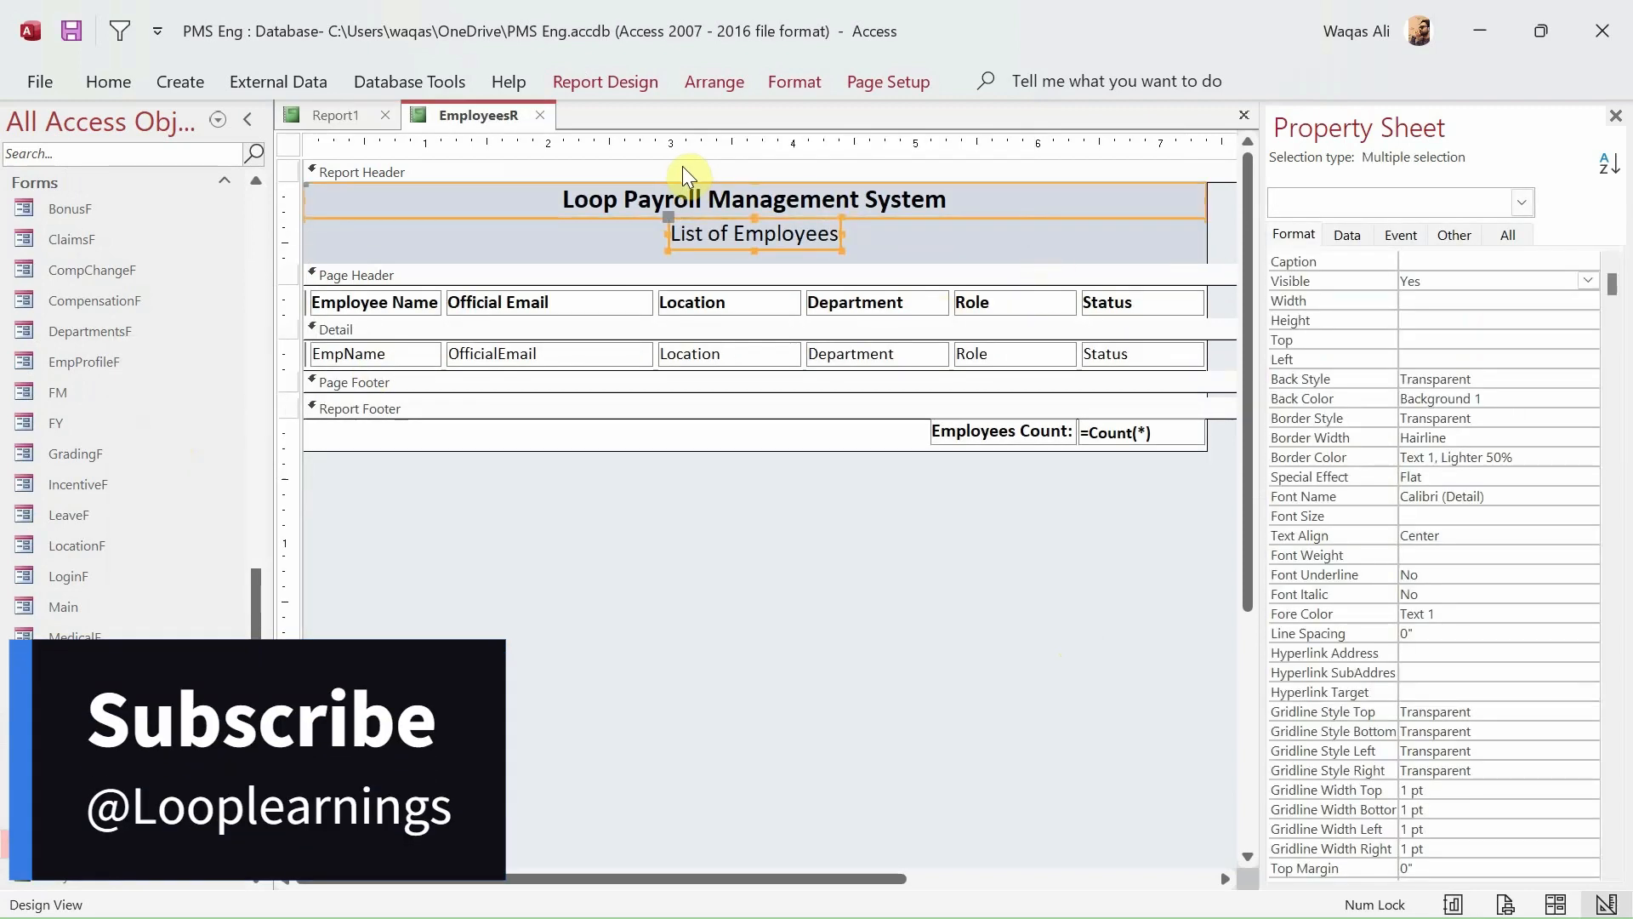
pyautogui.click(339, 115)
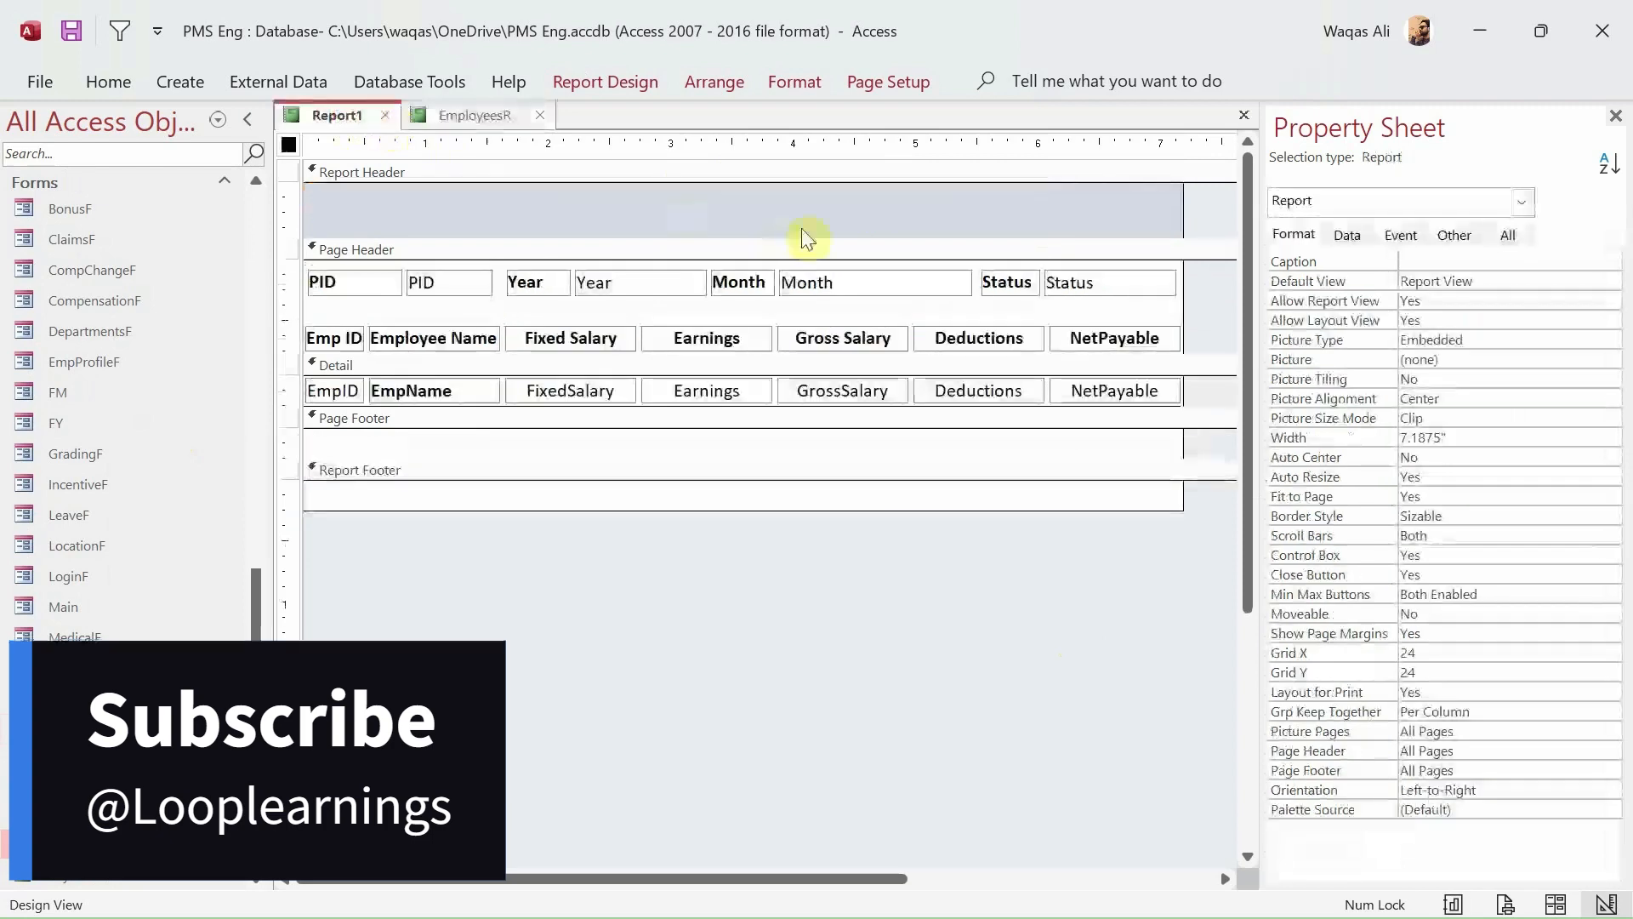
pyautogui.click(804, 229)
pyautogui.hotkey('ctrl', 'v')
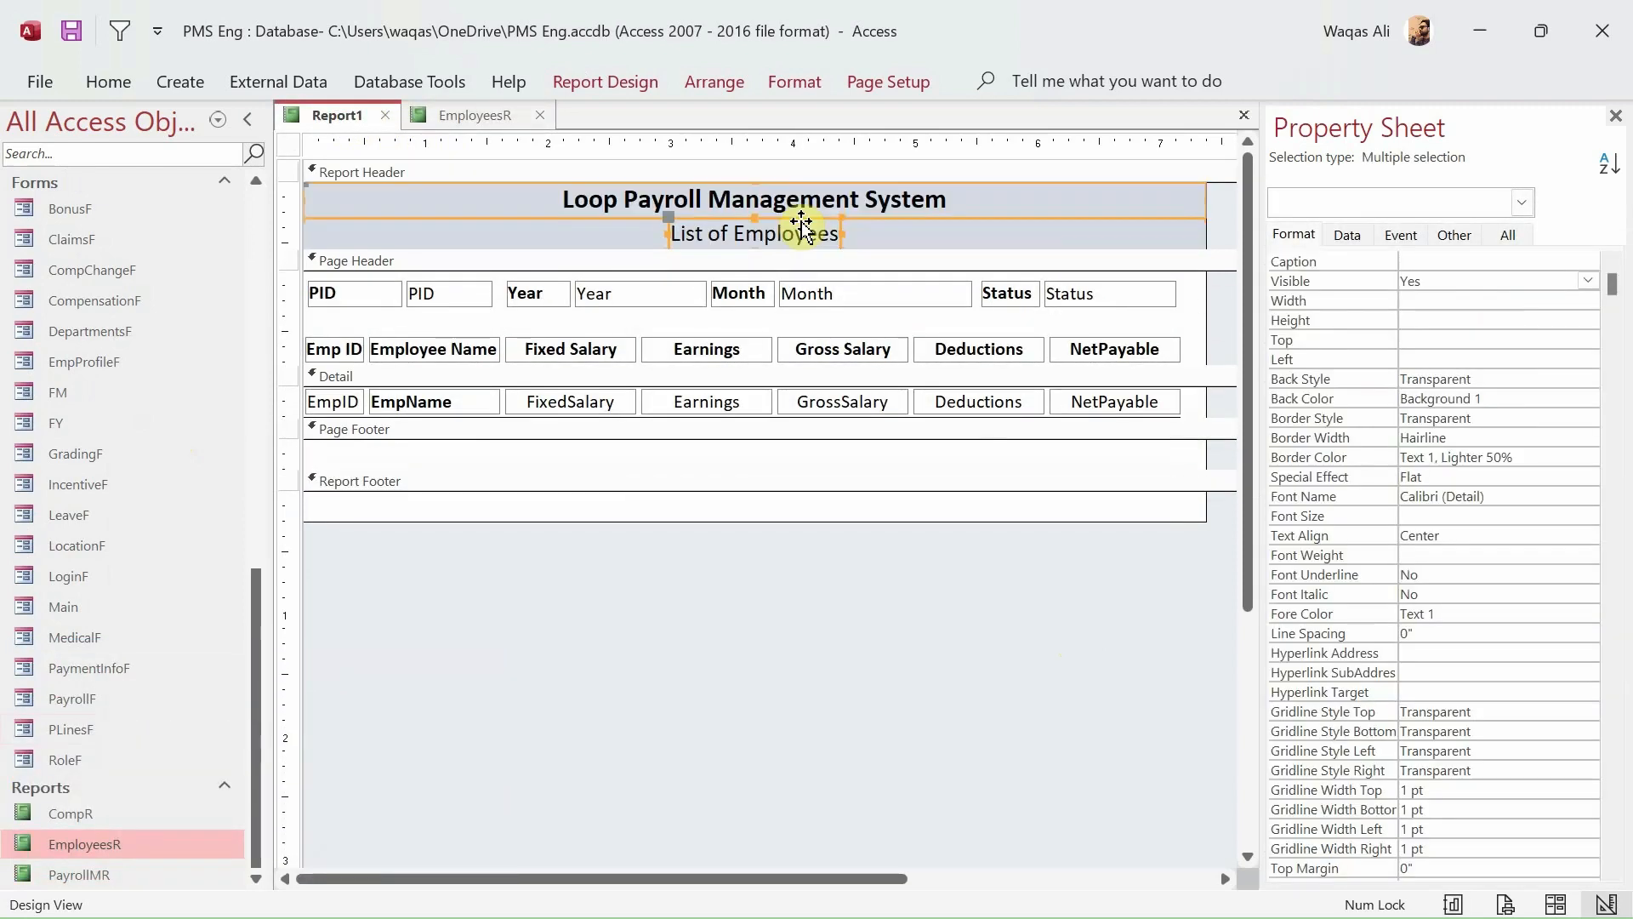
pyautogui.moveTo(1027, 250); pyautogui.dragTo(1028, 259)
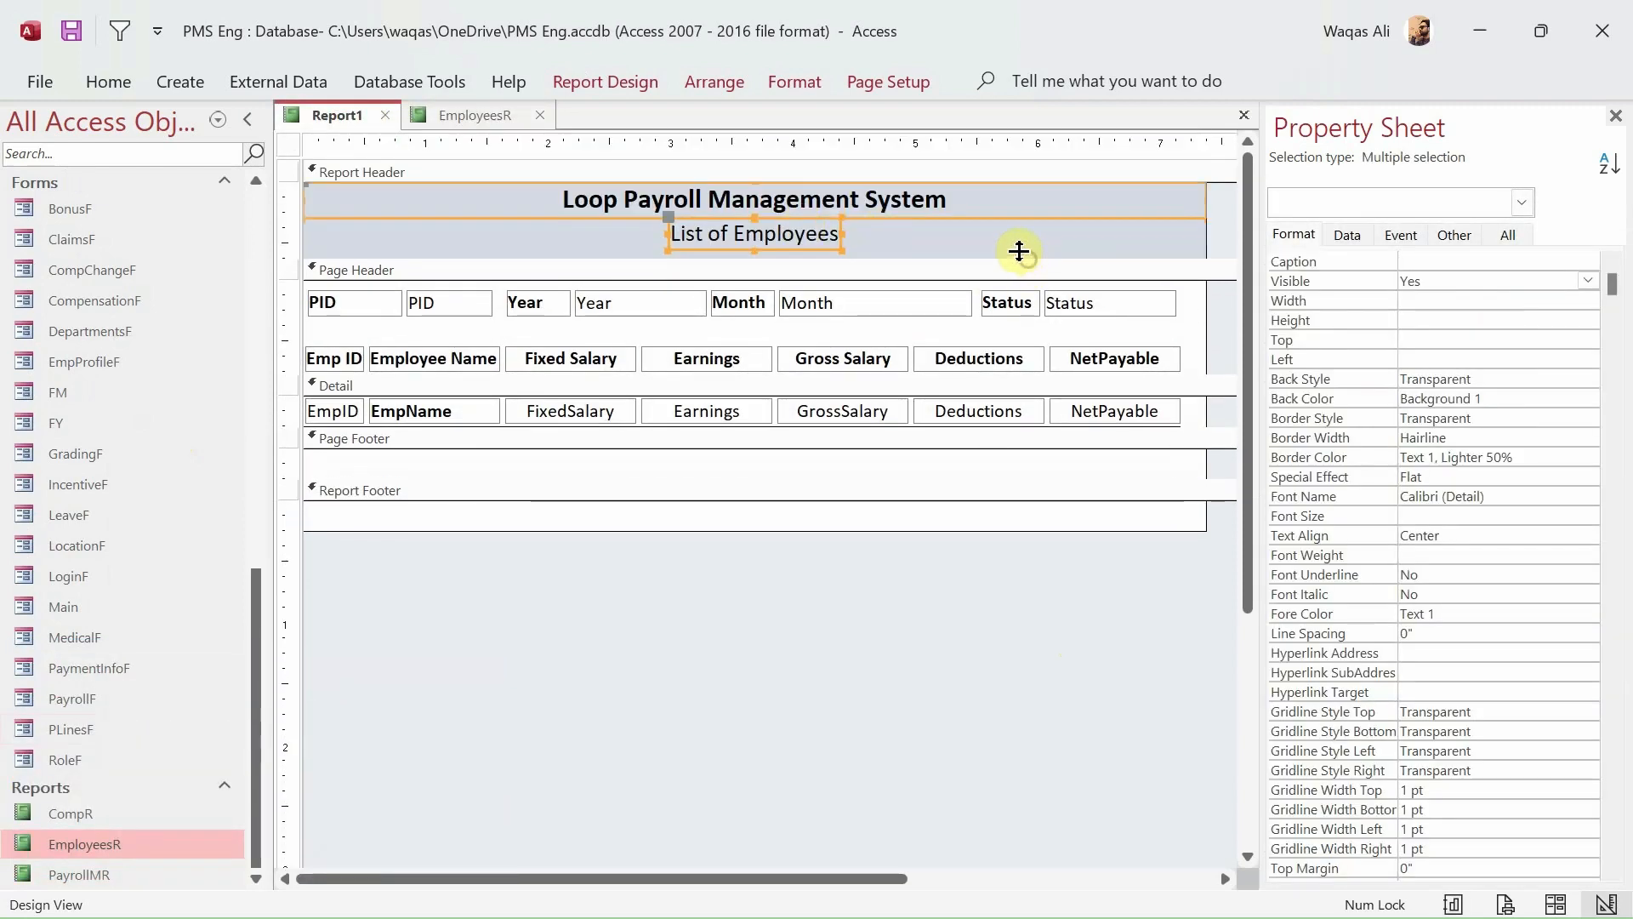
# - Change the subtitle label in the Report Header to "Payroll Detailed Report (Month Wise)"
pyautogui.click(787, 232)
pyautogui.doubleClick(717, 233)
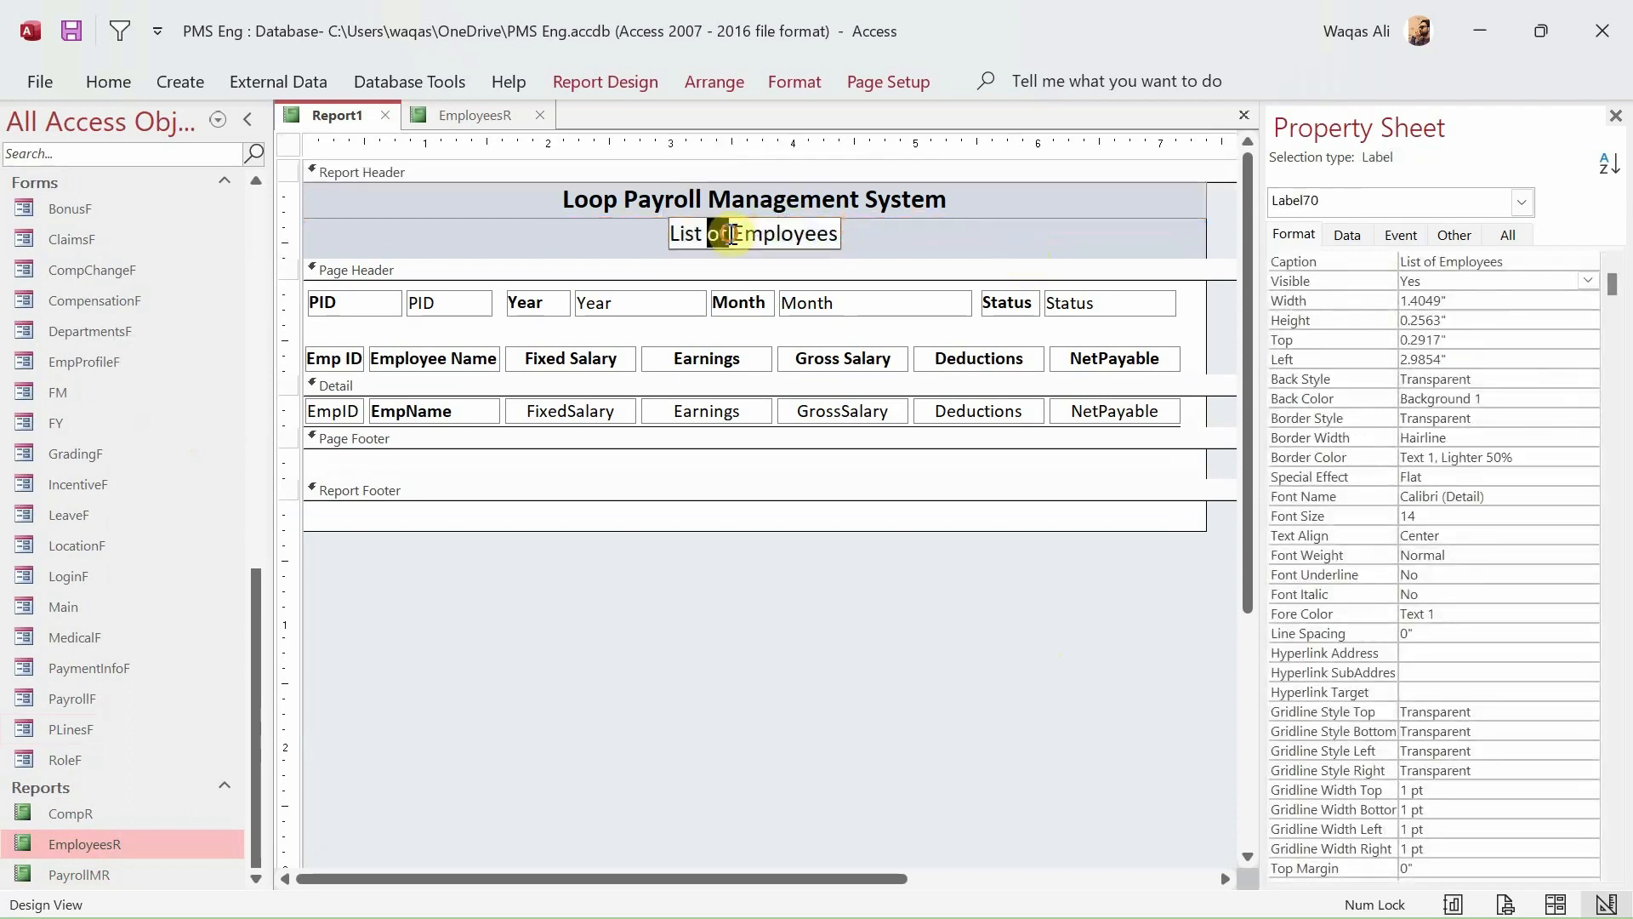
pyautogui.moveTo(838, 237); pyautogui.dragTo(493, 198)
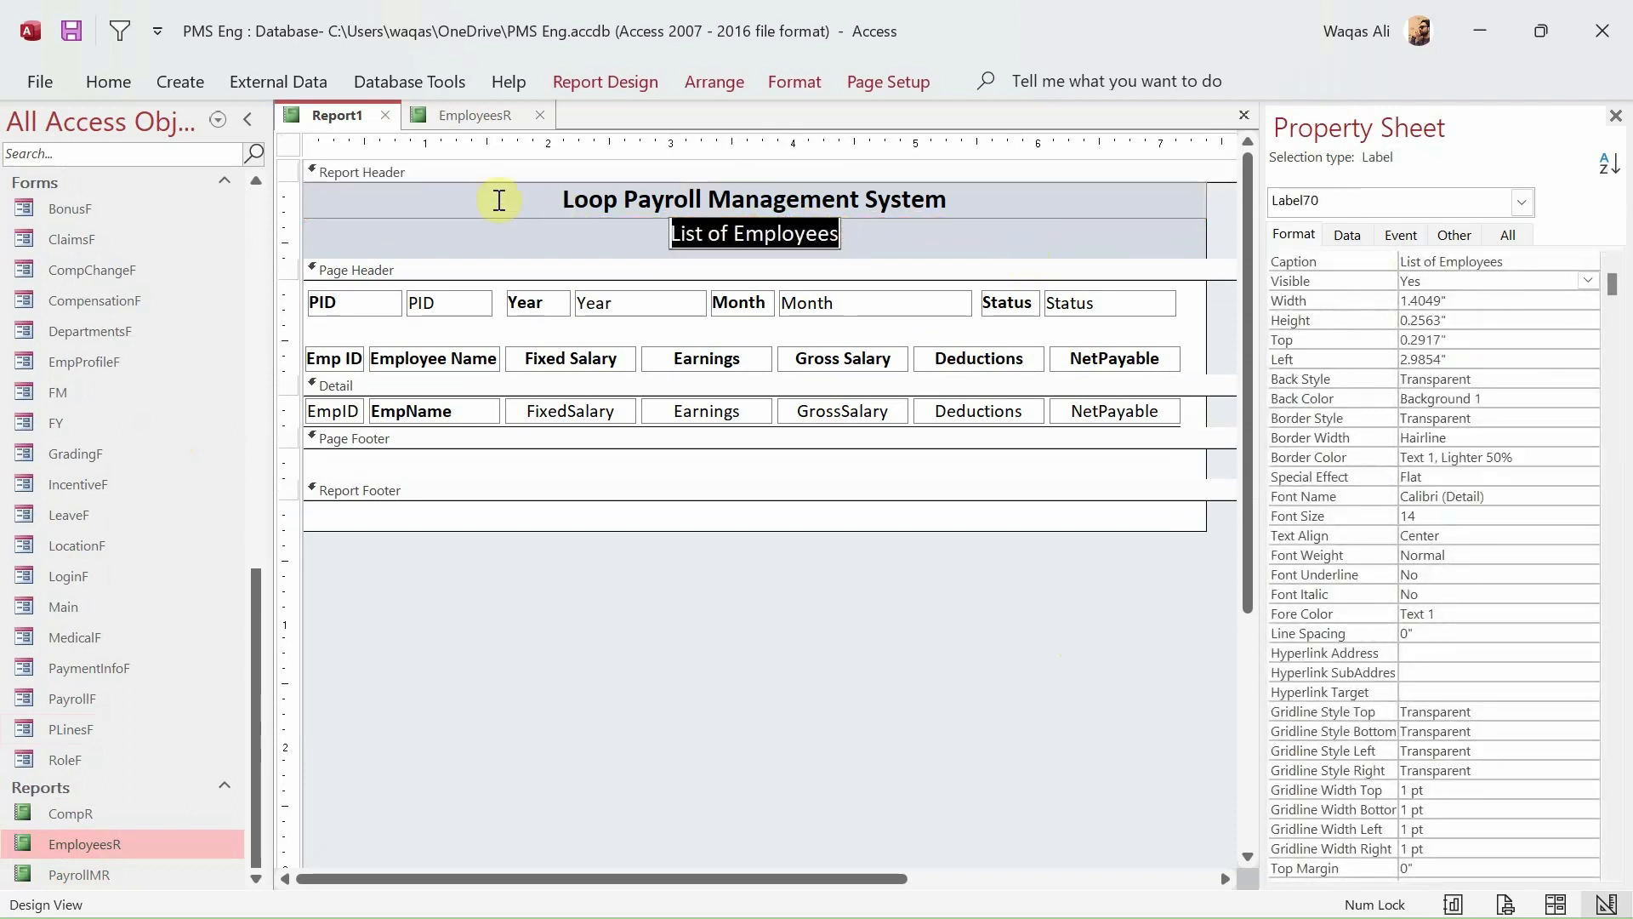
pyautogui.write('Payro')
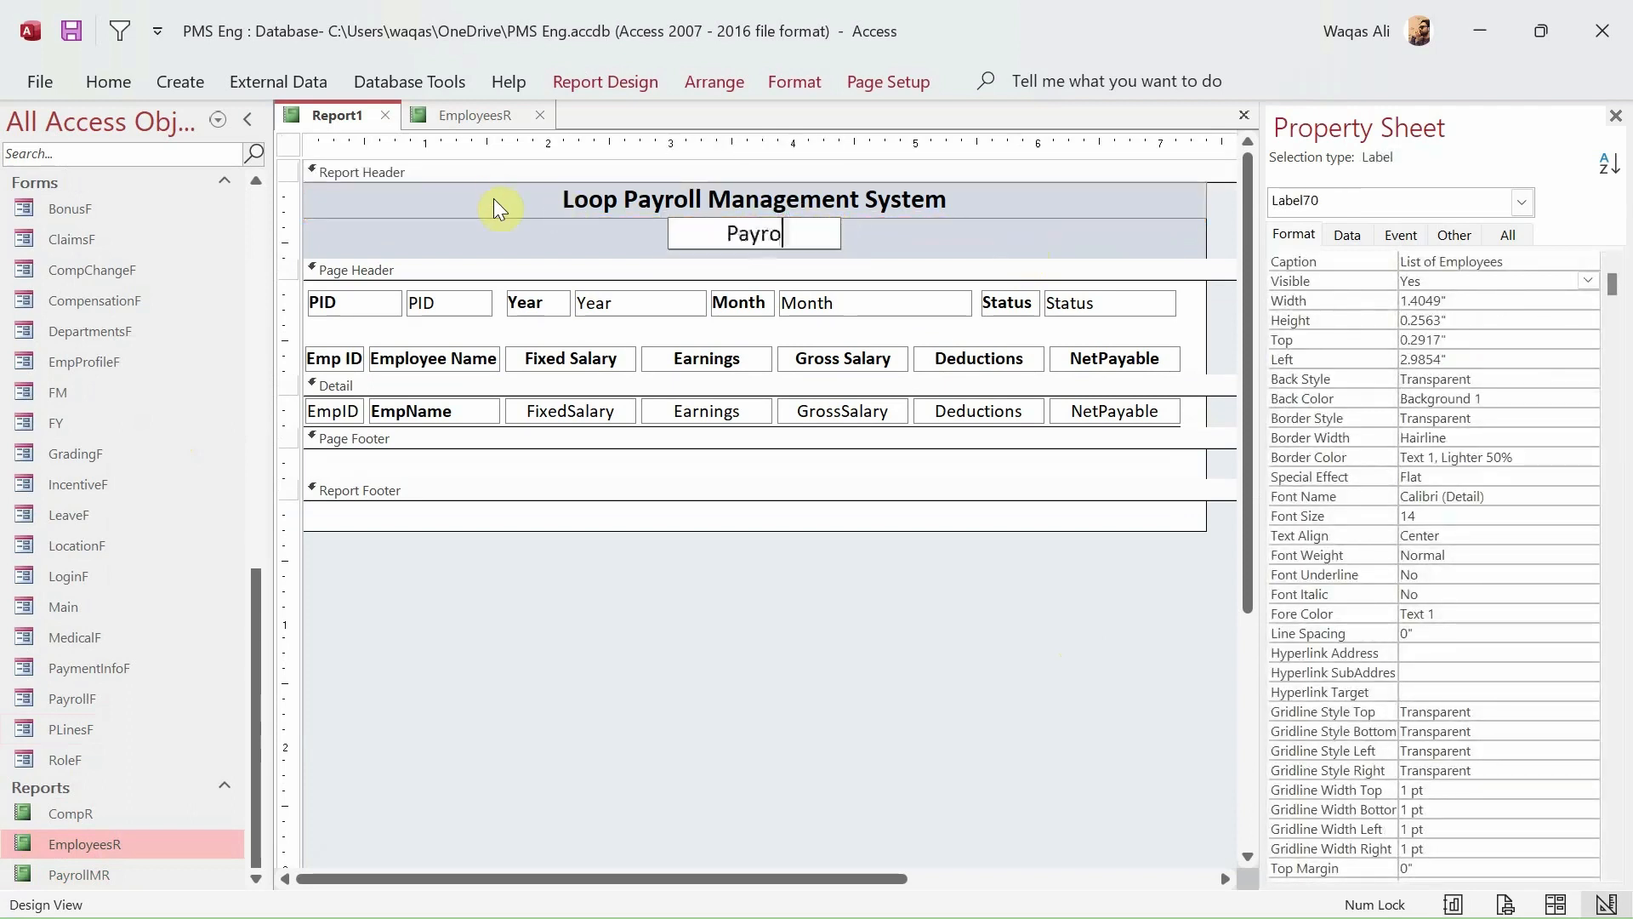
pyautogui.write('ll Monthly')
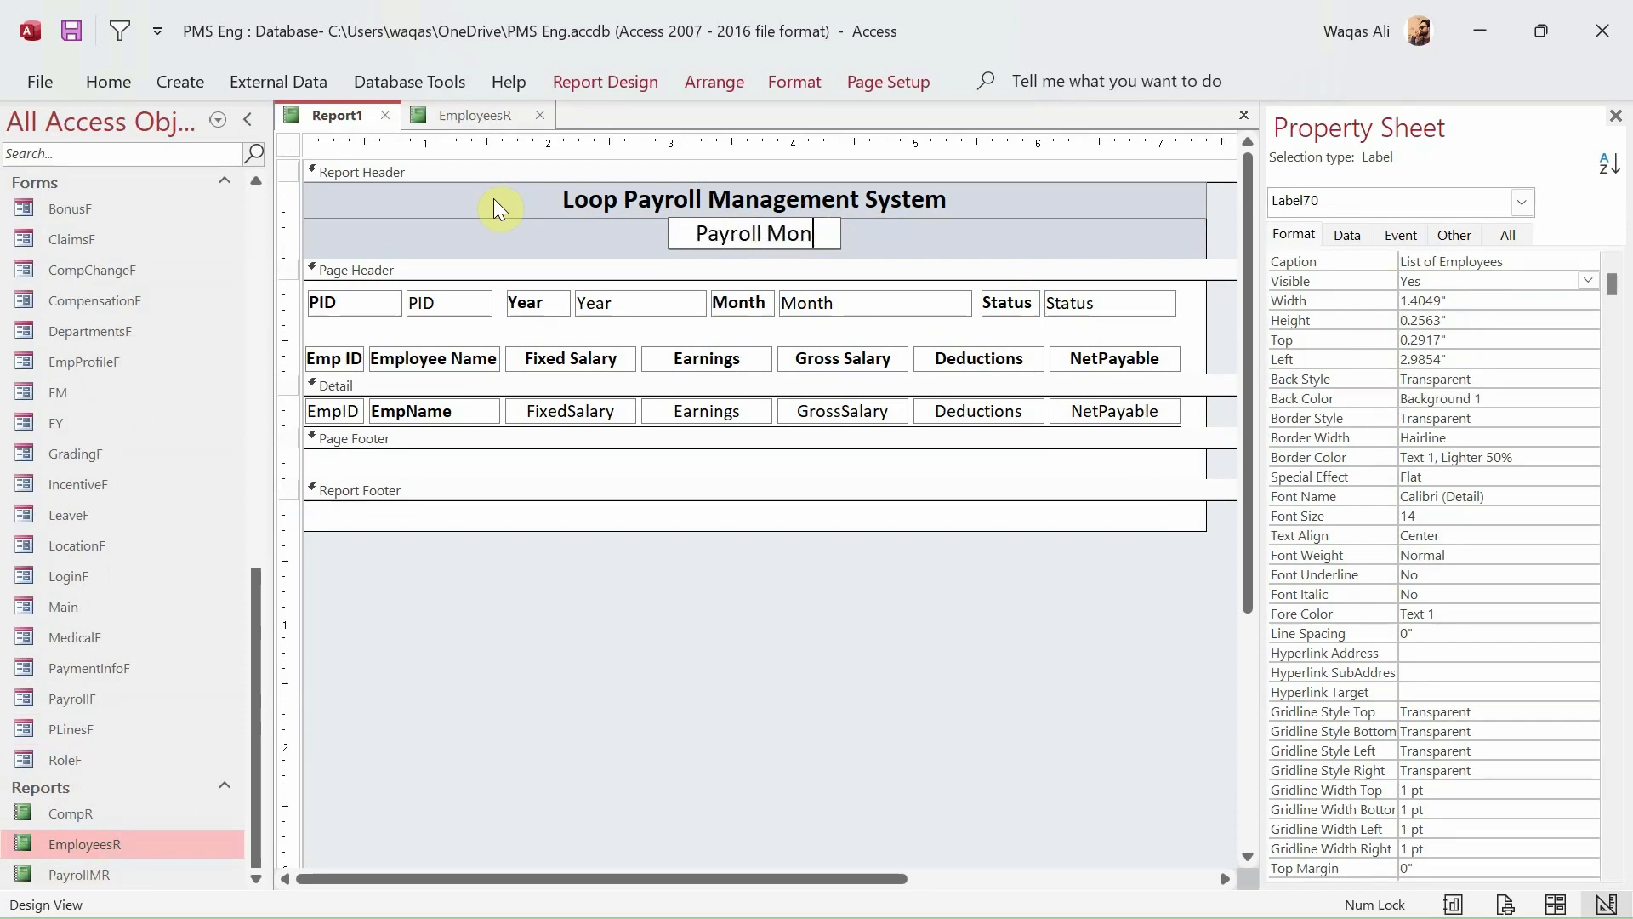
pyautogui.press('BackSpace')
pyautogui.press('BackSpace')
pyautogui.press('BackSpace')
pyautogui.press('BackSpace')
pyautogui.press('BackSpace')
pyautogui.press('BackSpace')
pyautogui.press('BackSpace')
pyautogui.press('BackSpace')
pyautogui.press('BackSpace')
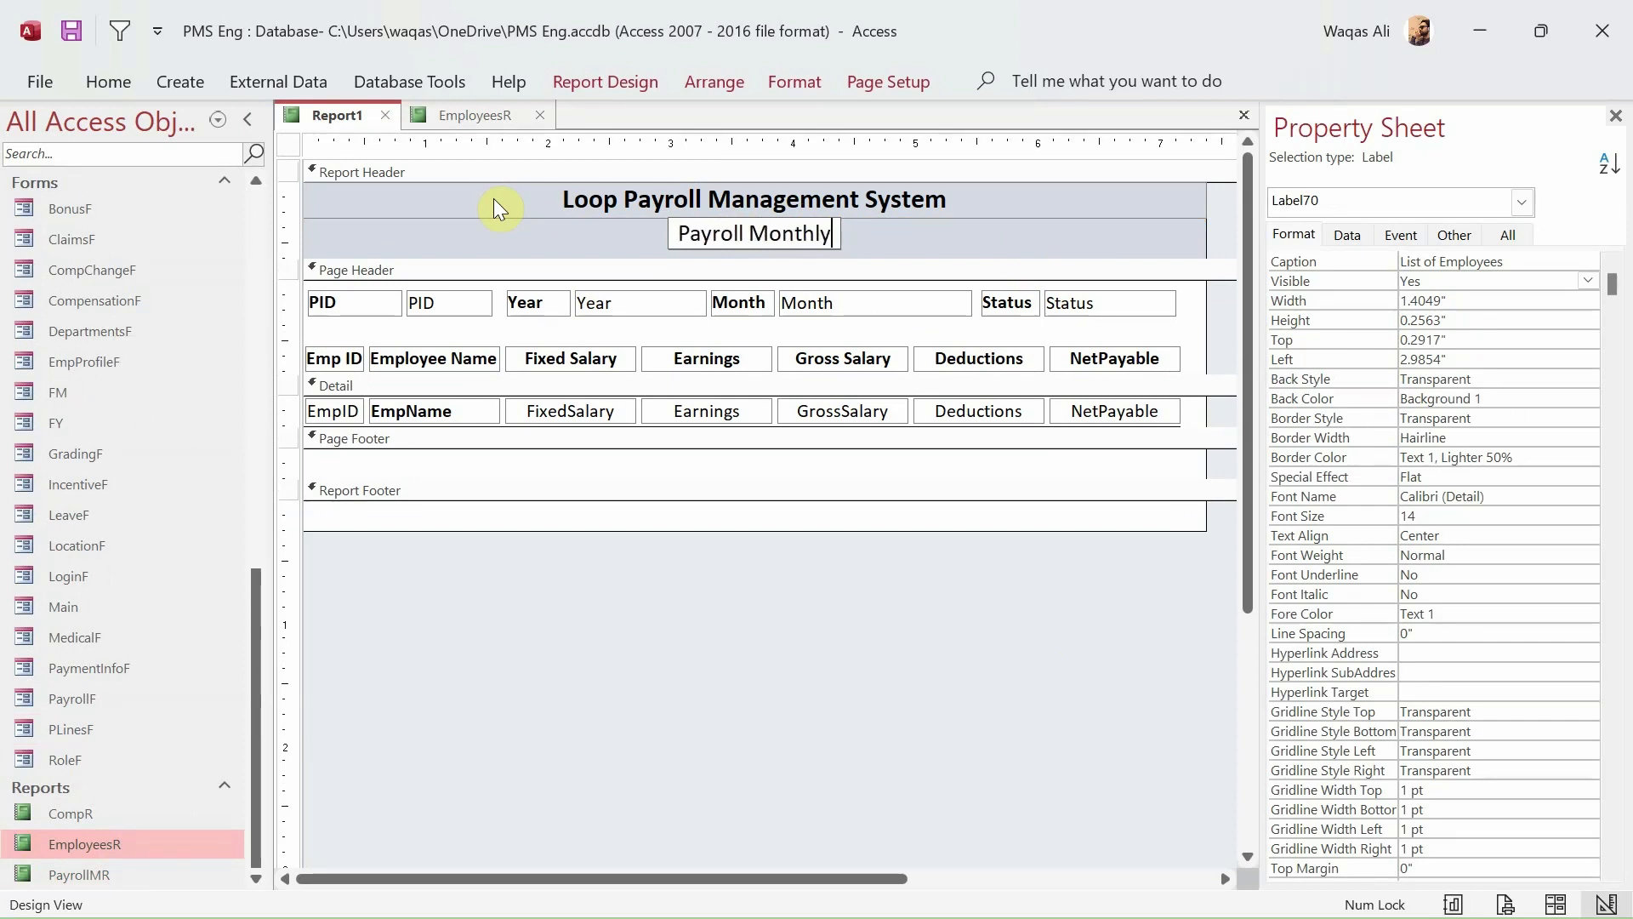
pyautogui.write('Dea')
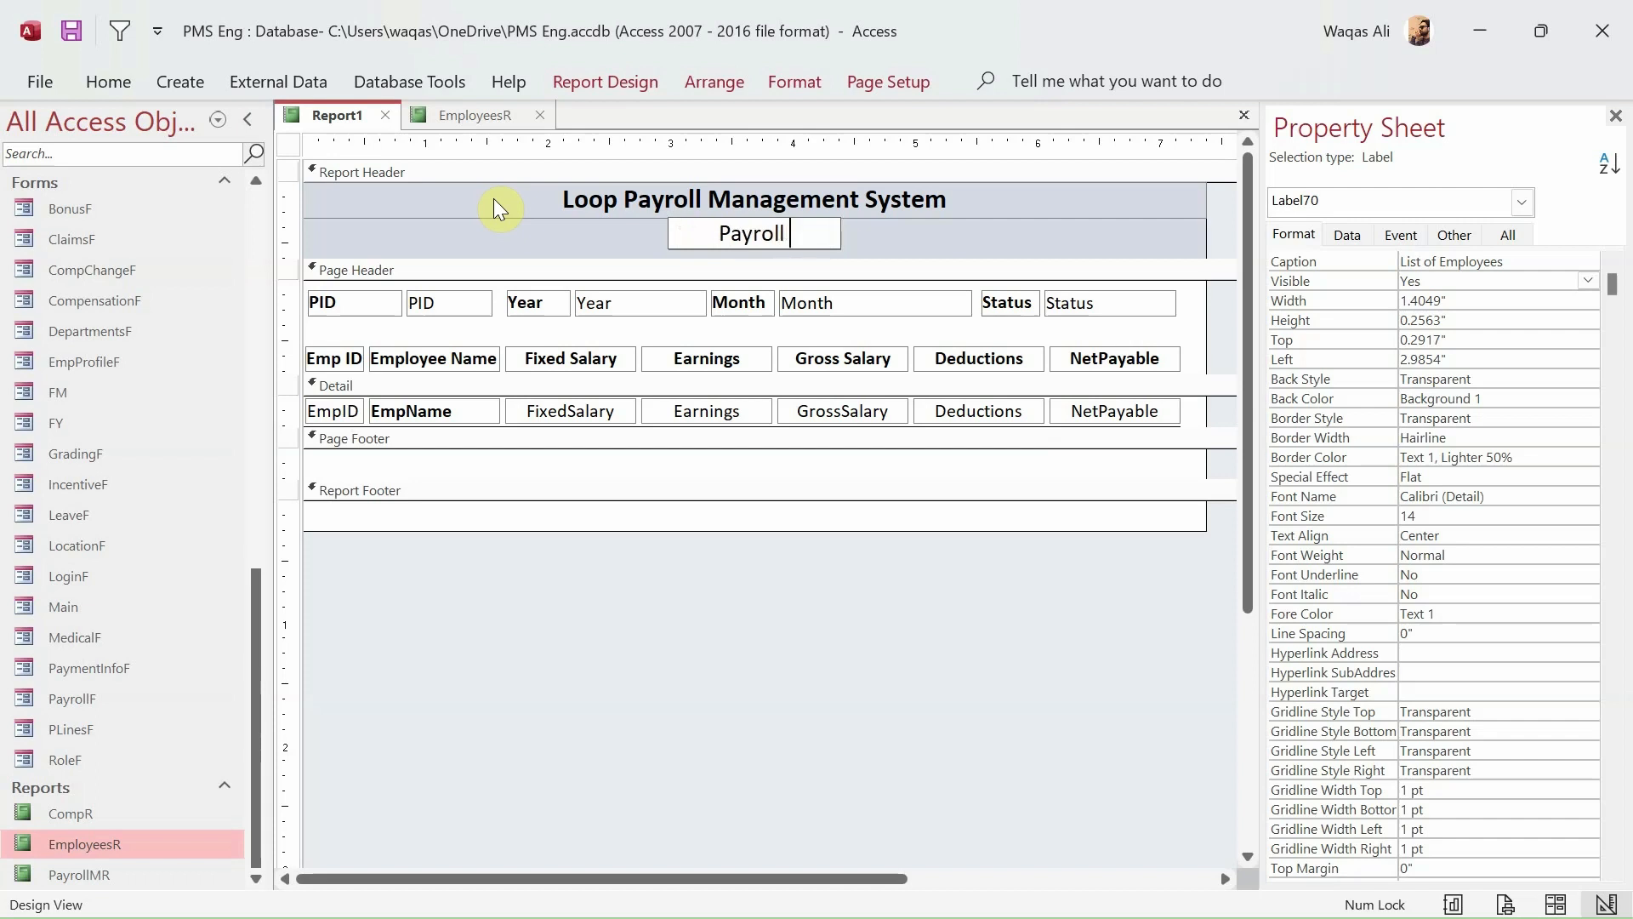
pyautogui.press('BackSpace')
pyautogui.write('tailed Report (')
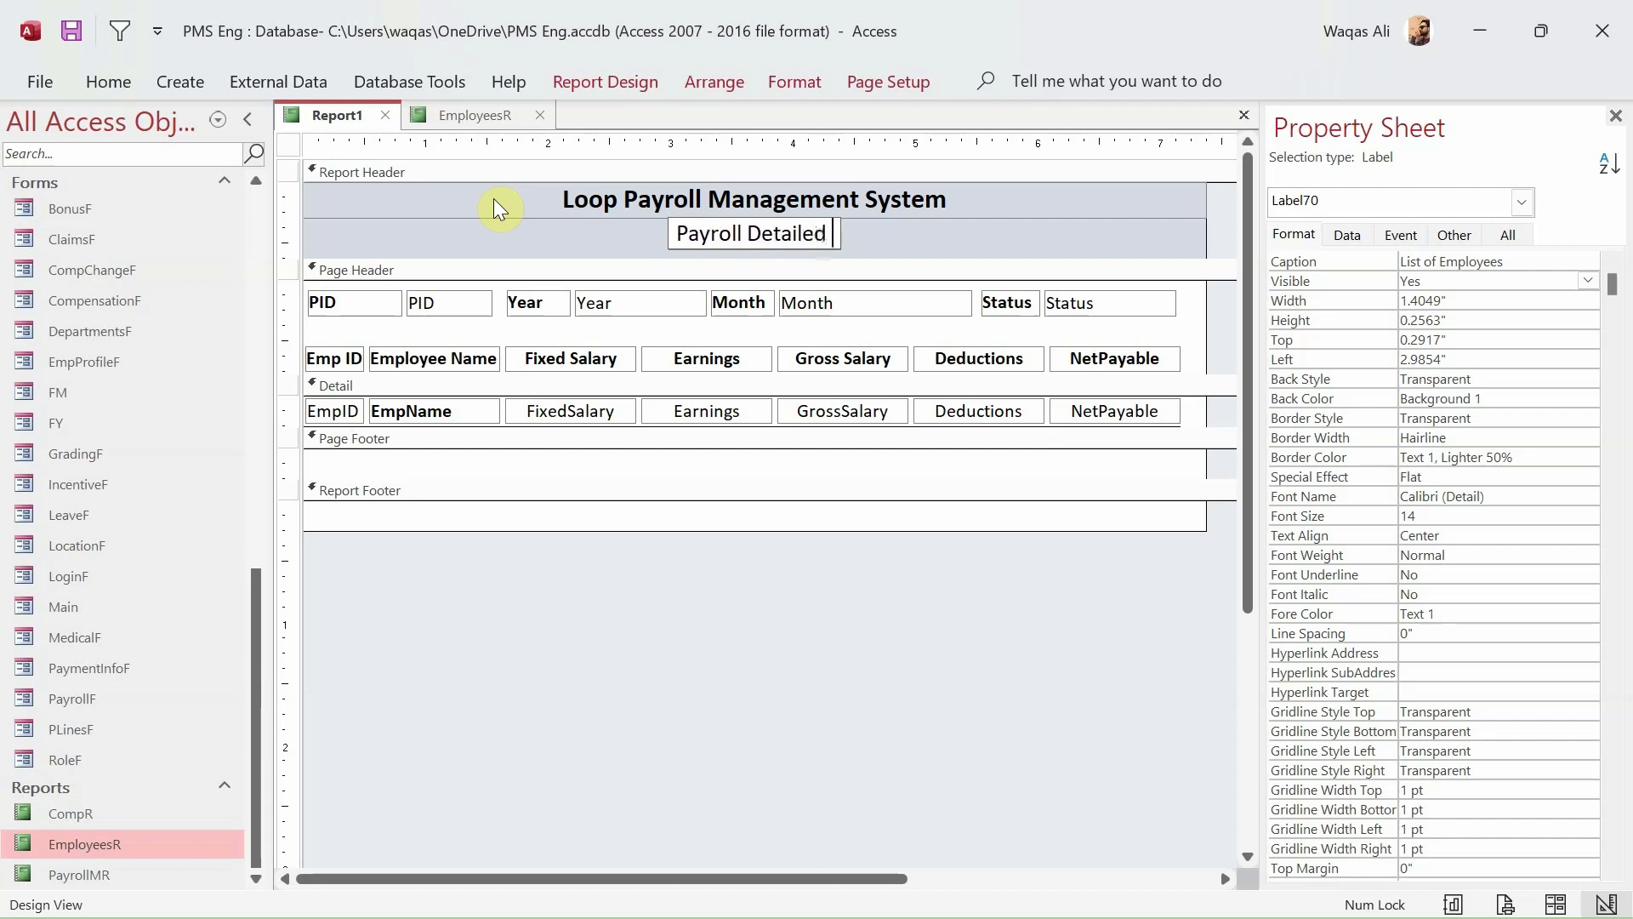
pyautogui.write('M')
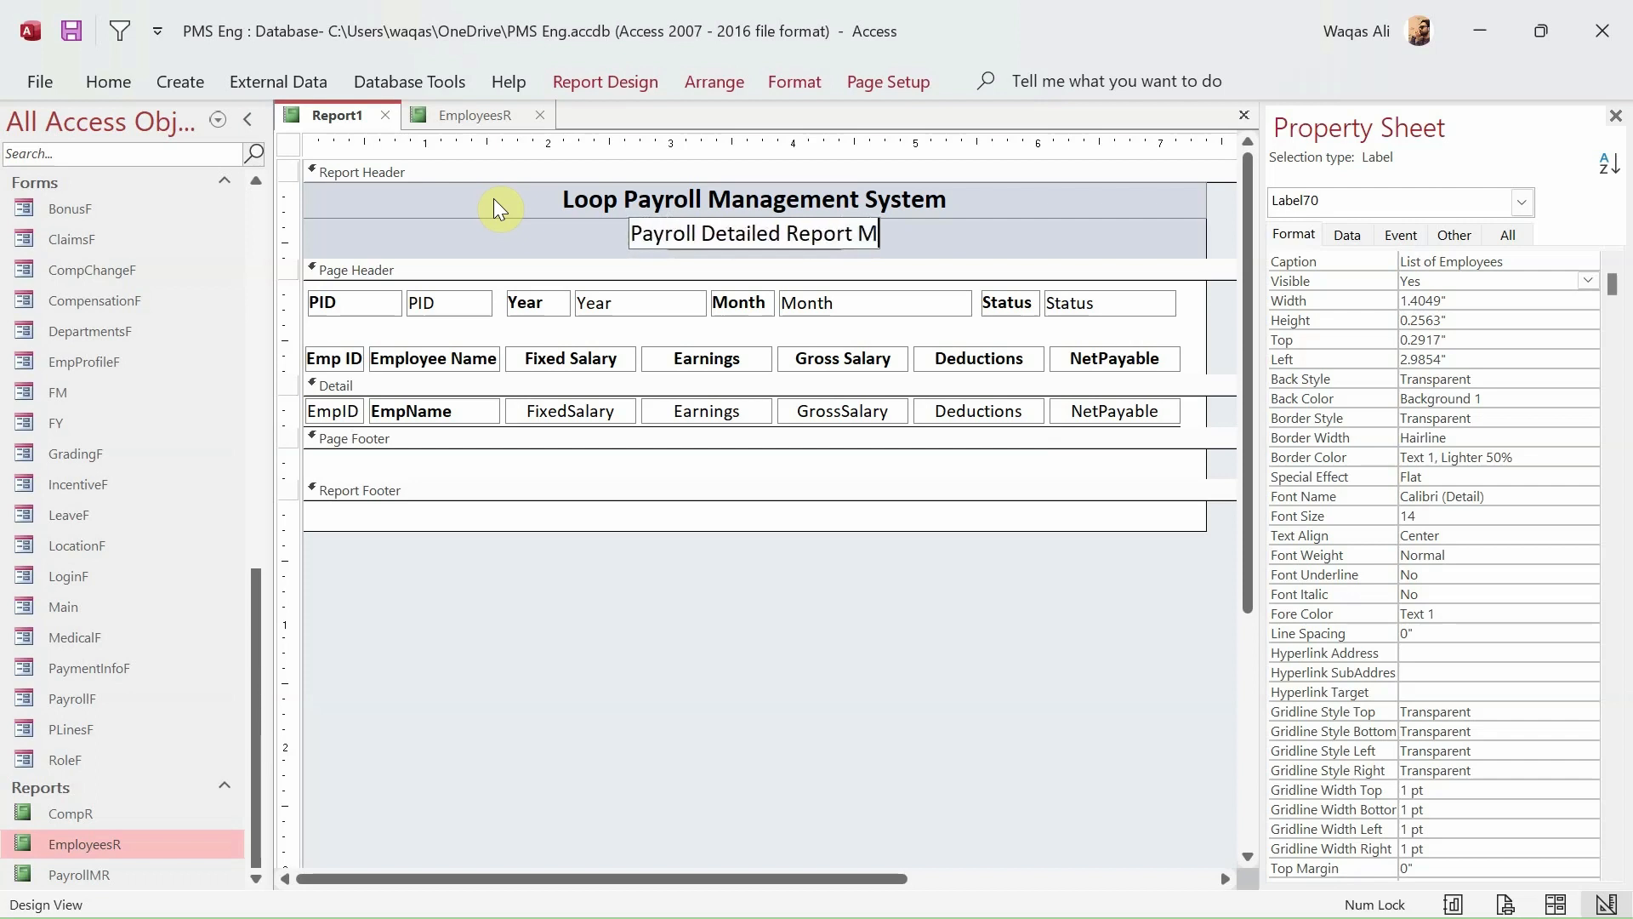
pyautogui.press('BackSpace')
pyautogui.write('(Month Wise)')
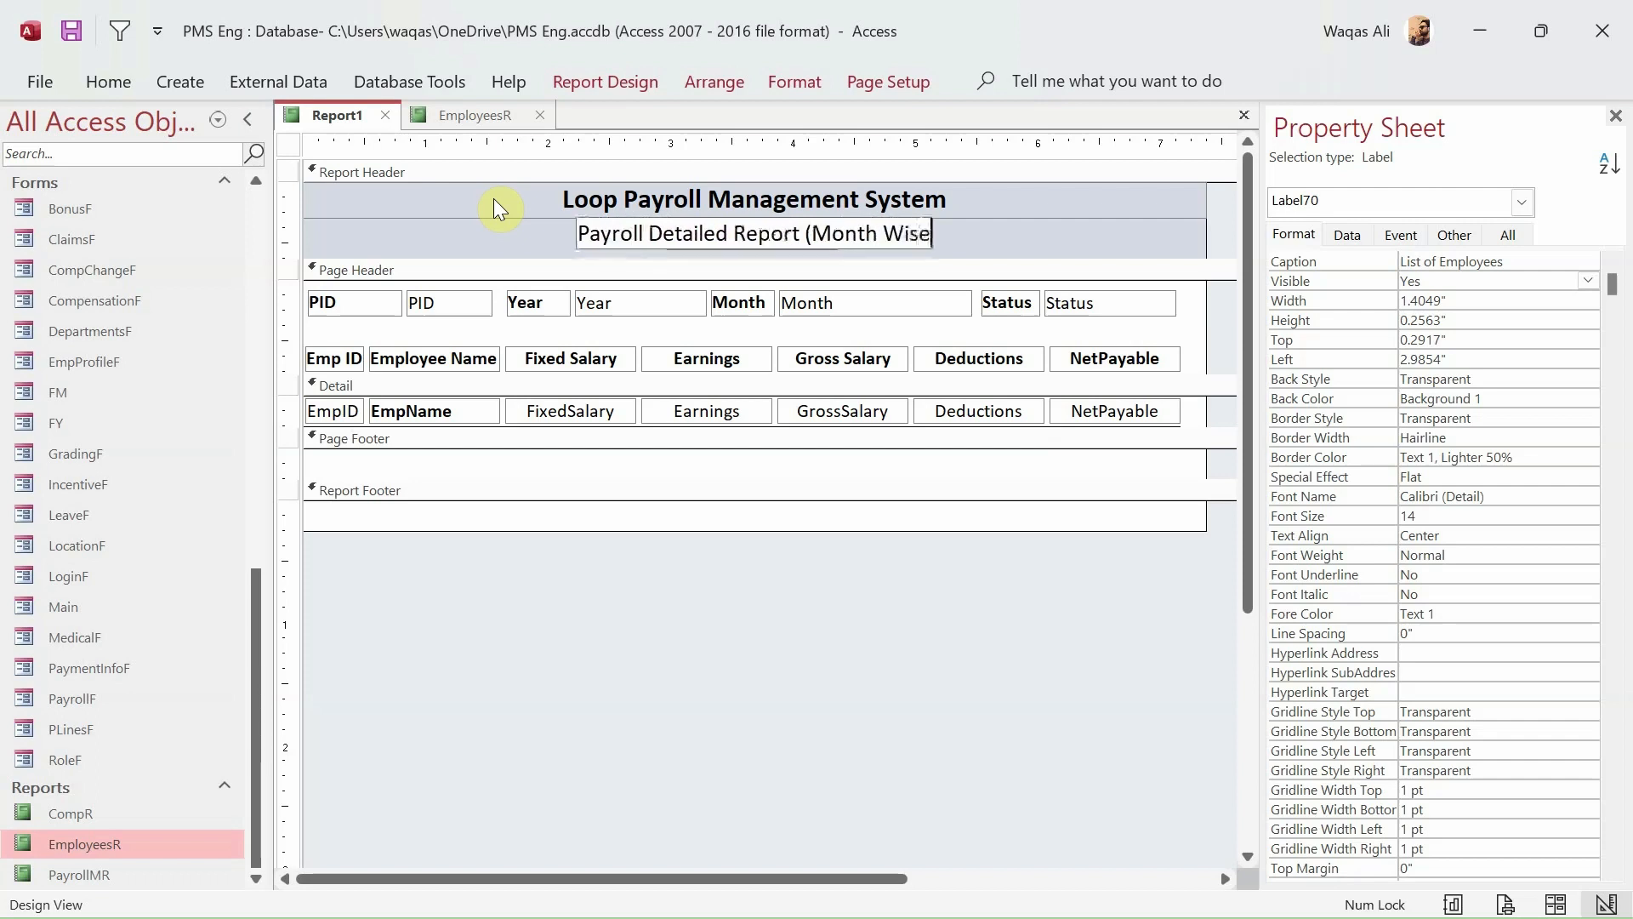
pyautogui.press('Return')
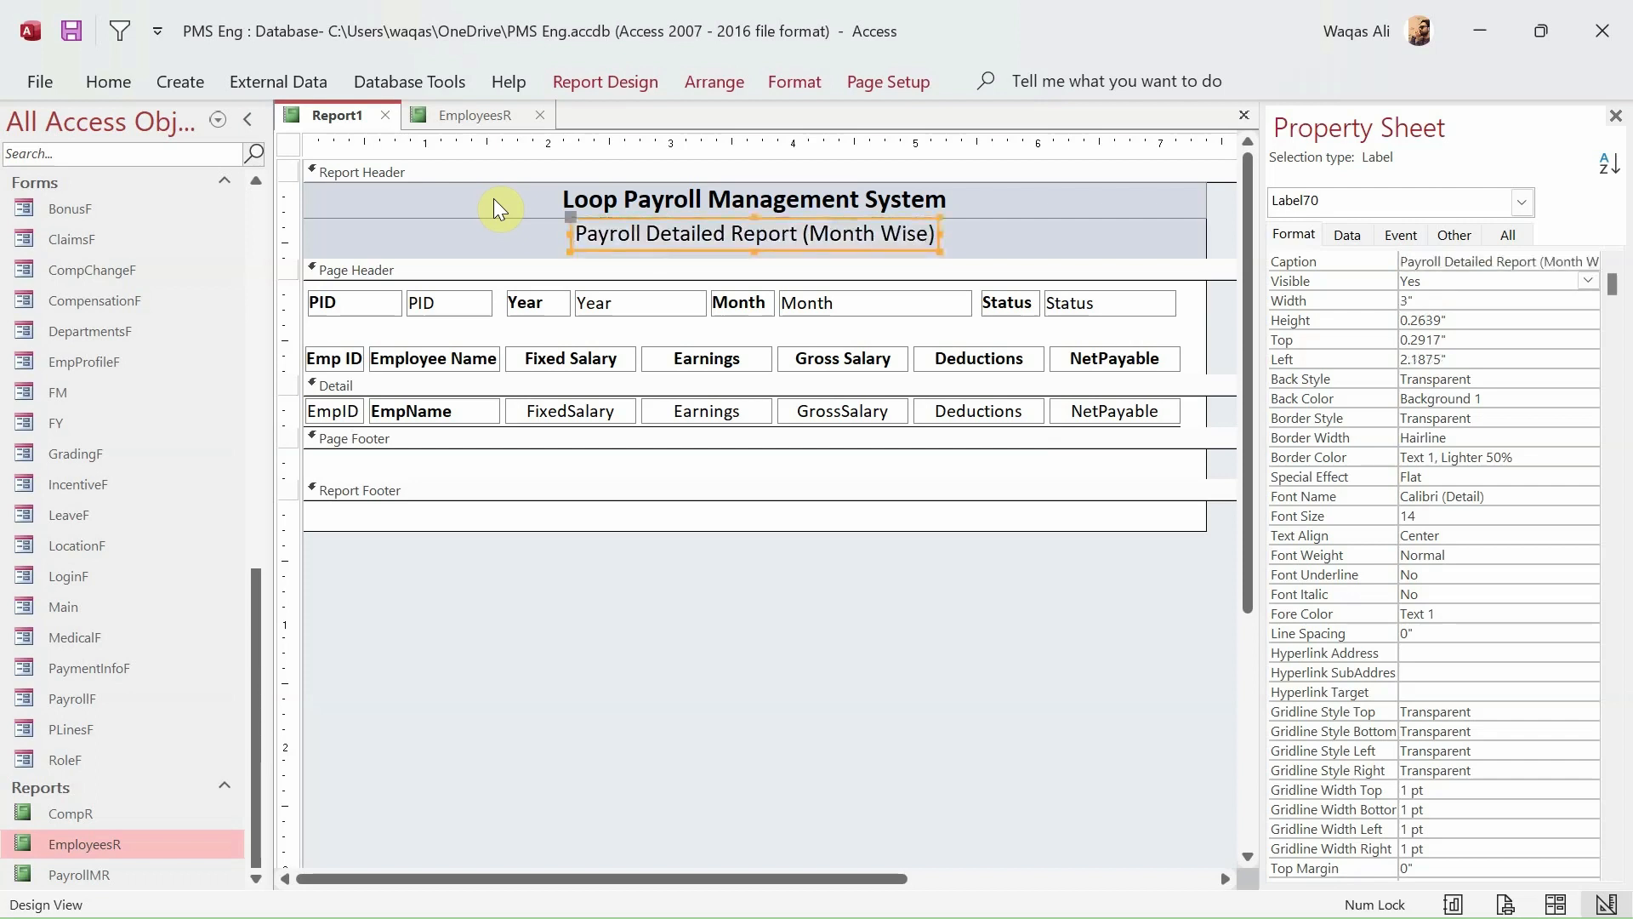
pyautogui.click(498, 219)
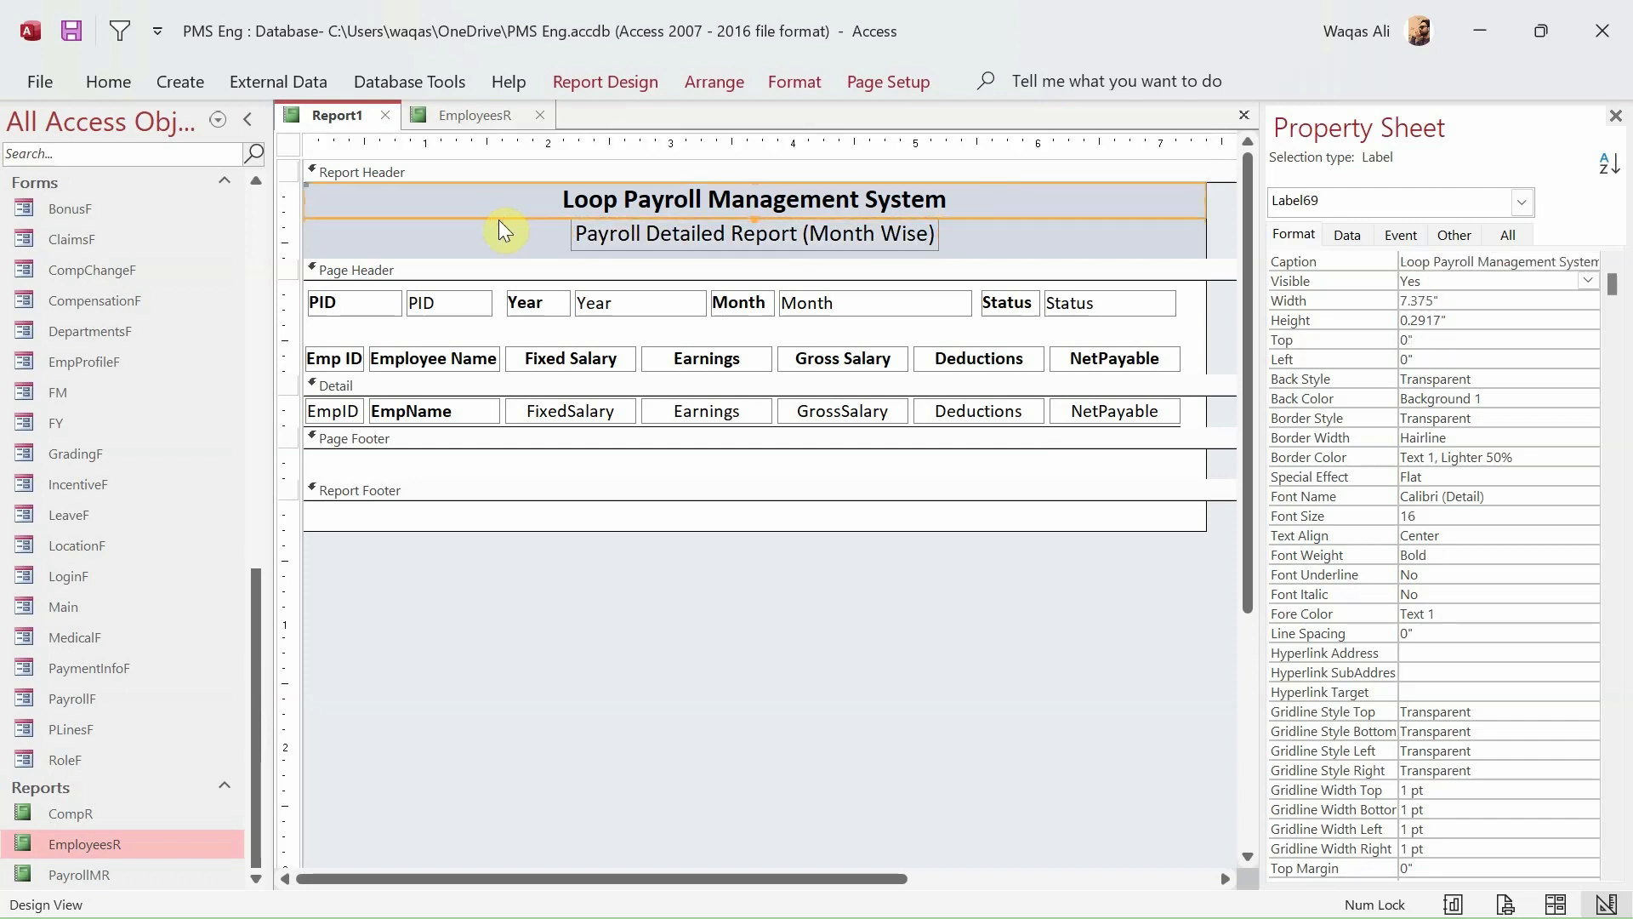
# - Save the report as PayrollMDR
pyautogui.rightClick(335, 116)
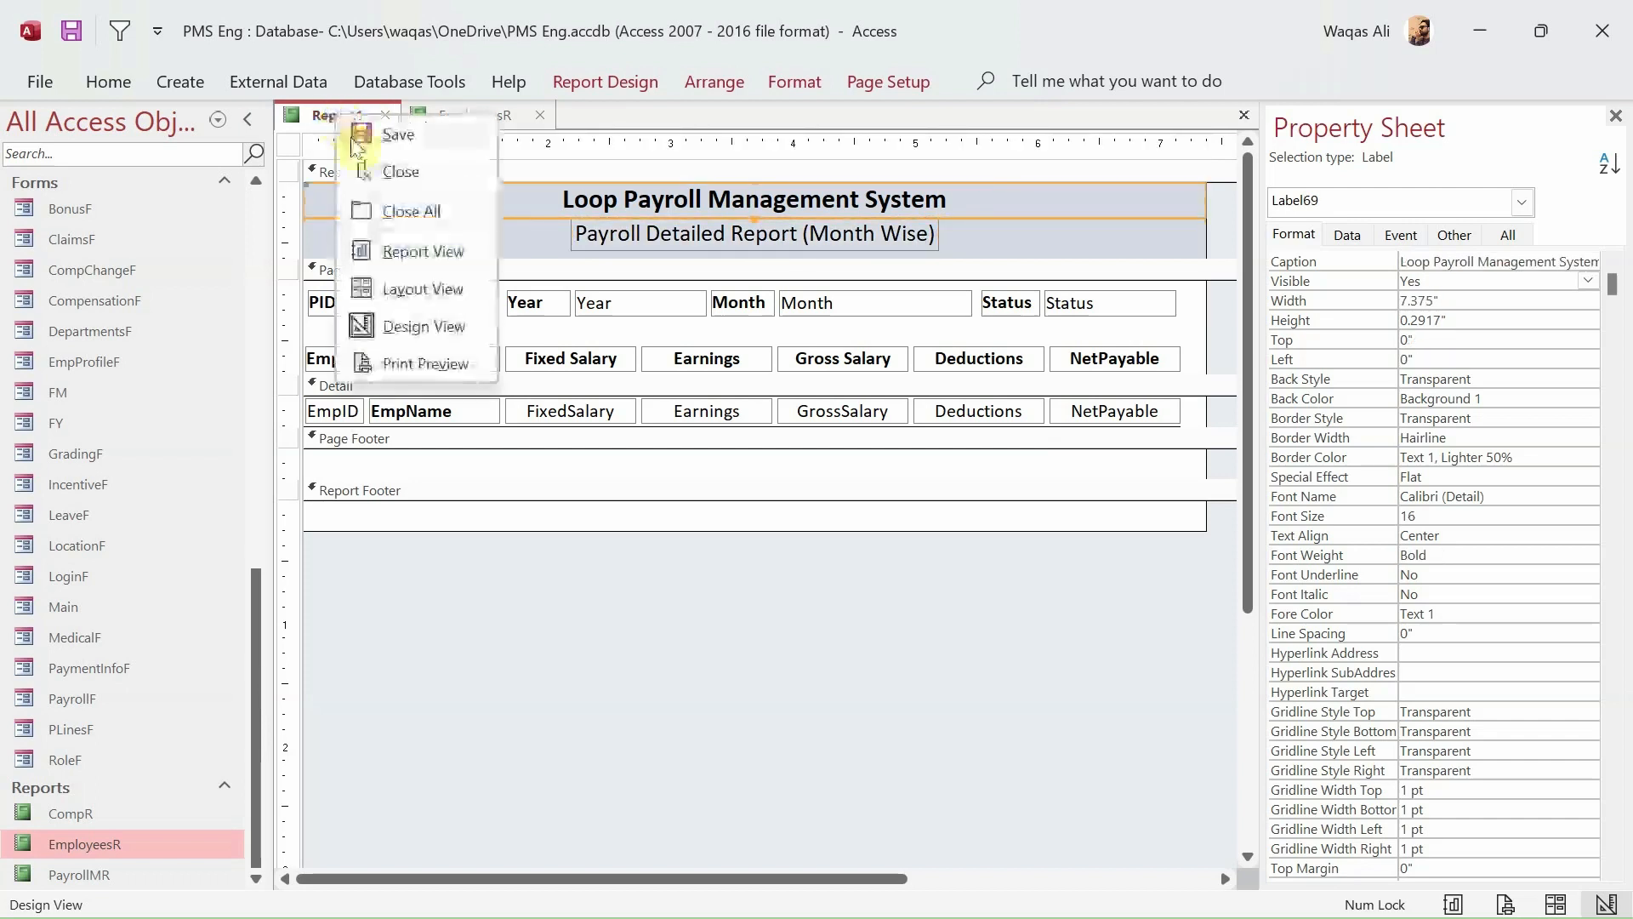
pyautogui.click(357, 136)
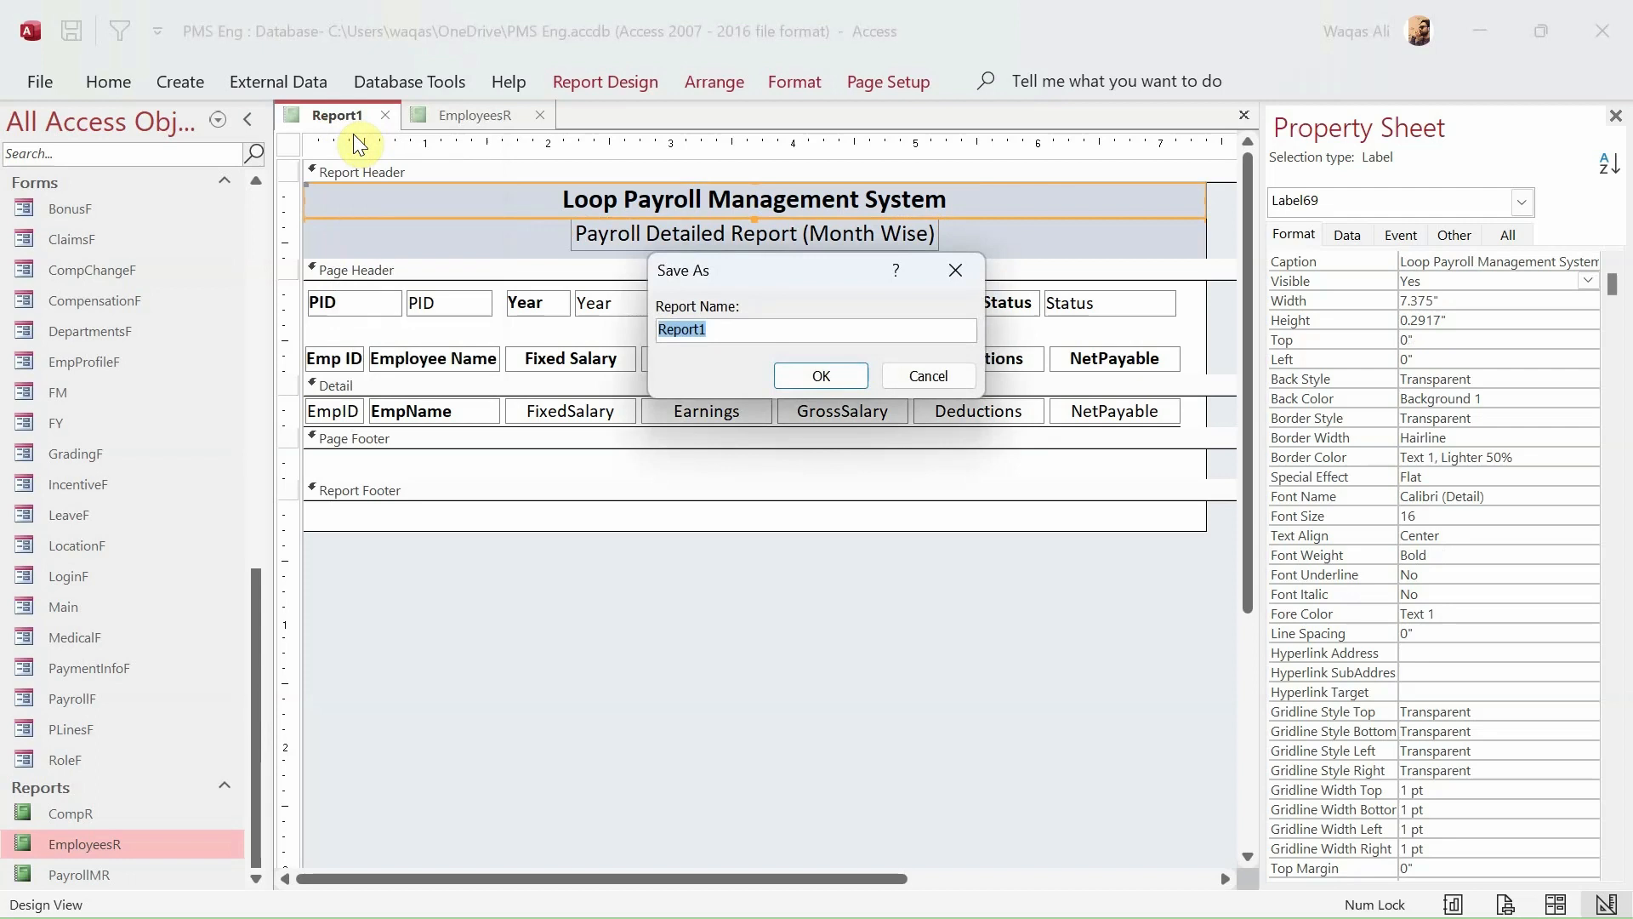
pyautogui.write('PayrollMDR')
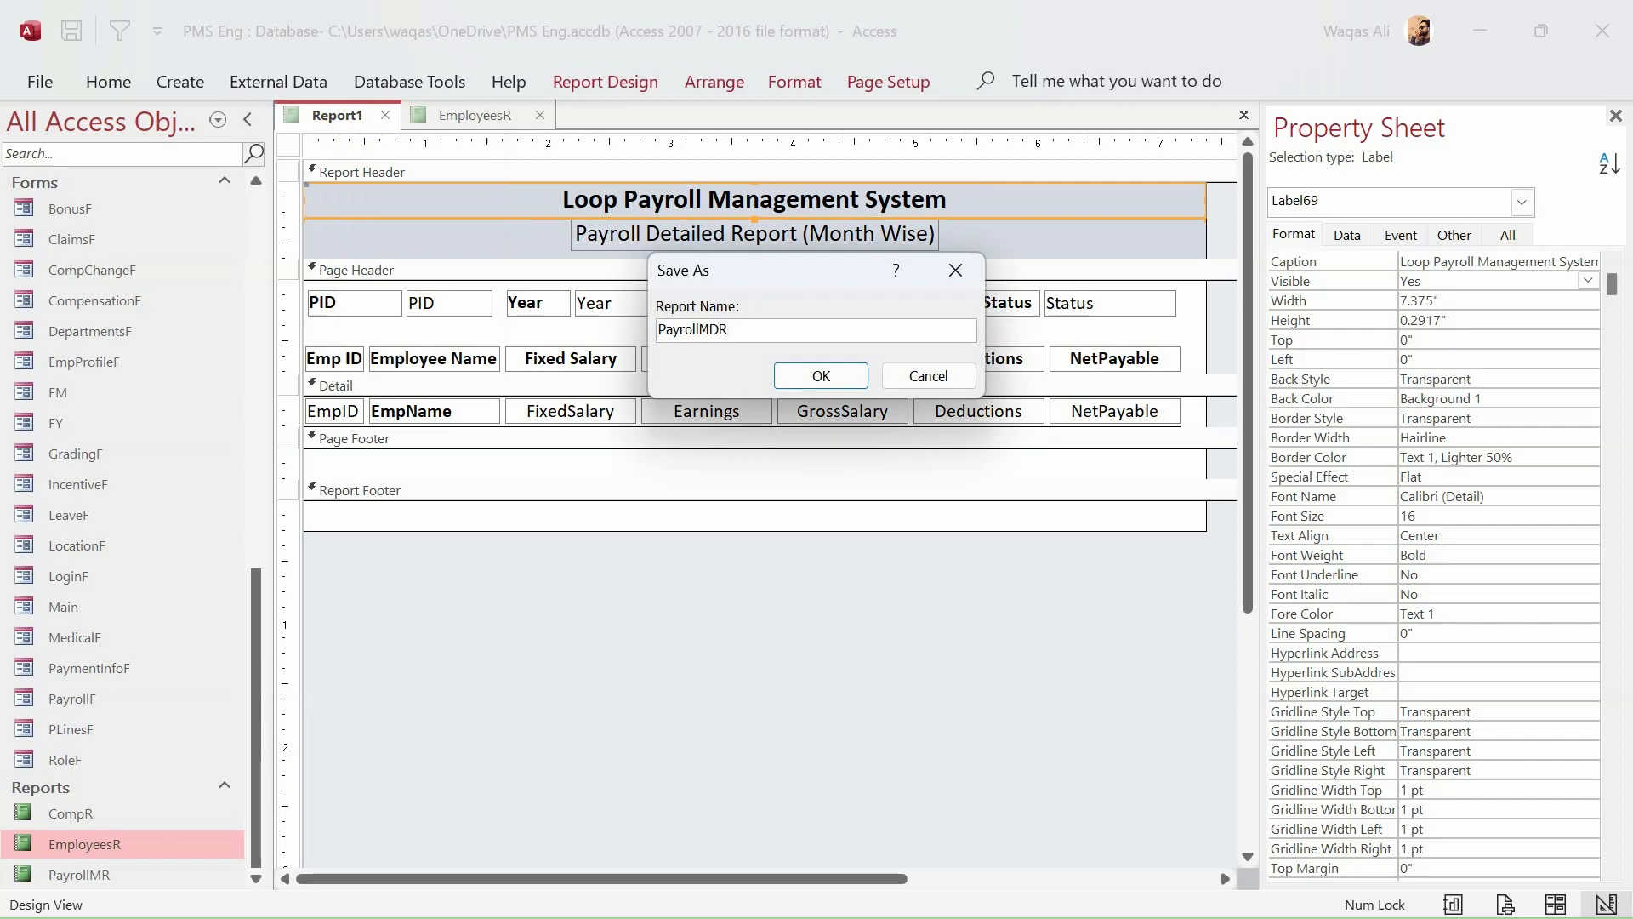
pyautogui.press('Return')
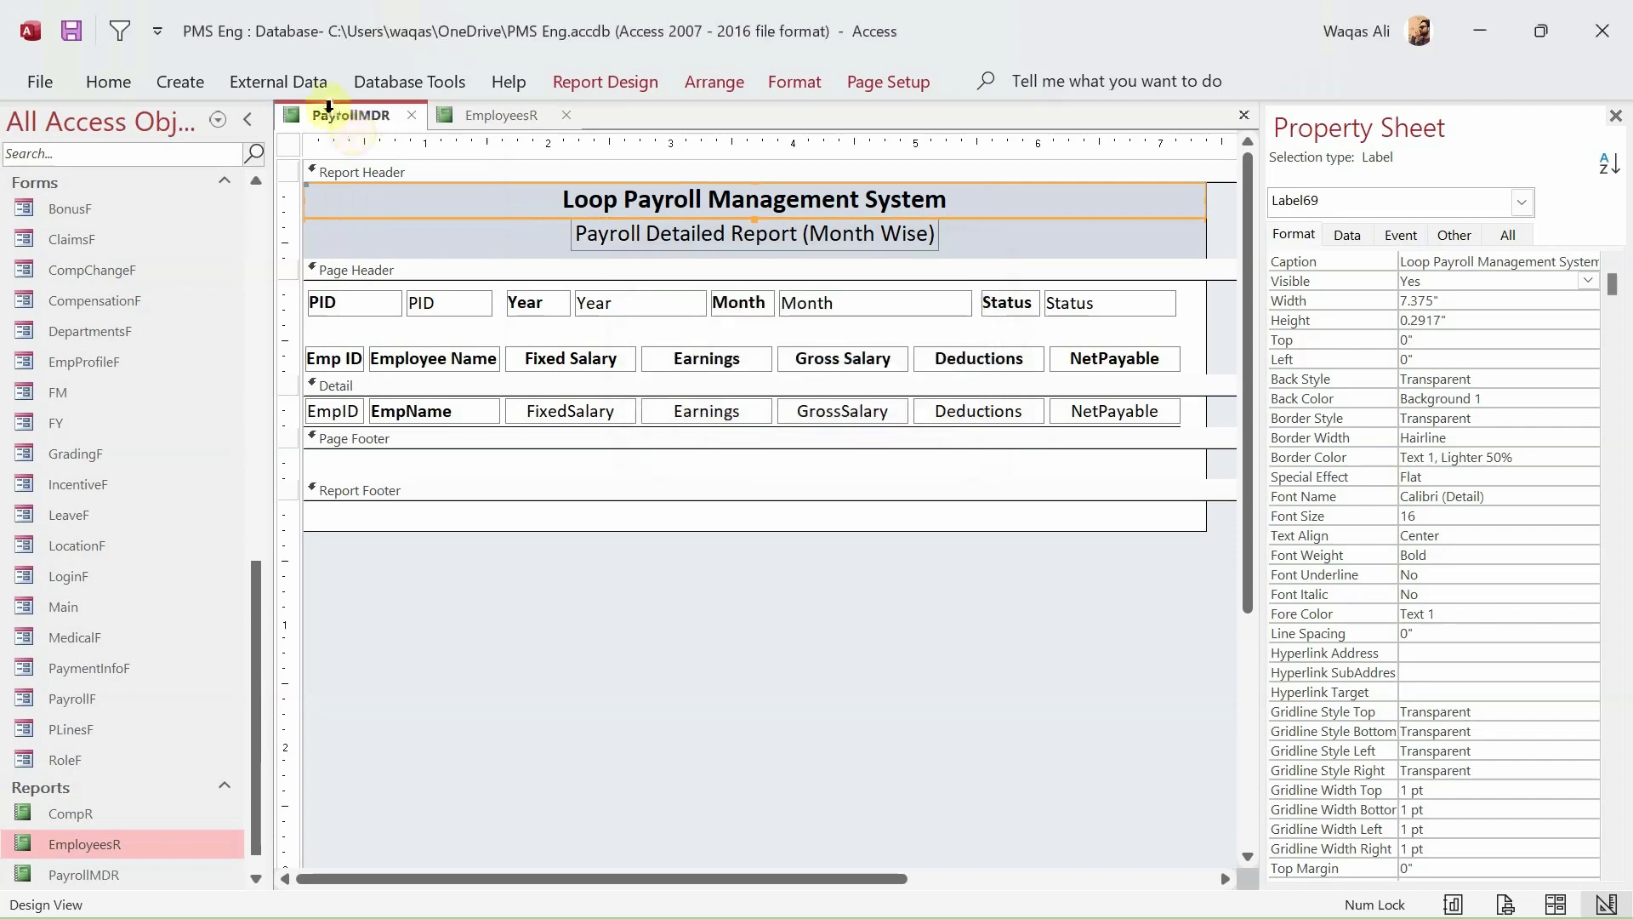
# - Display PayrollMDR in Report View and in Print Preview, and check the title header and page layout
pyautogui.rightClick(329, 115)
pyautogui.click(421, 253)
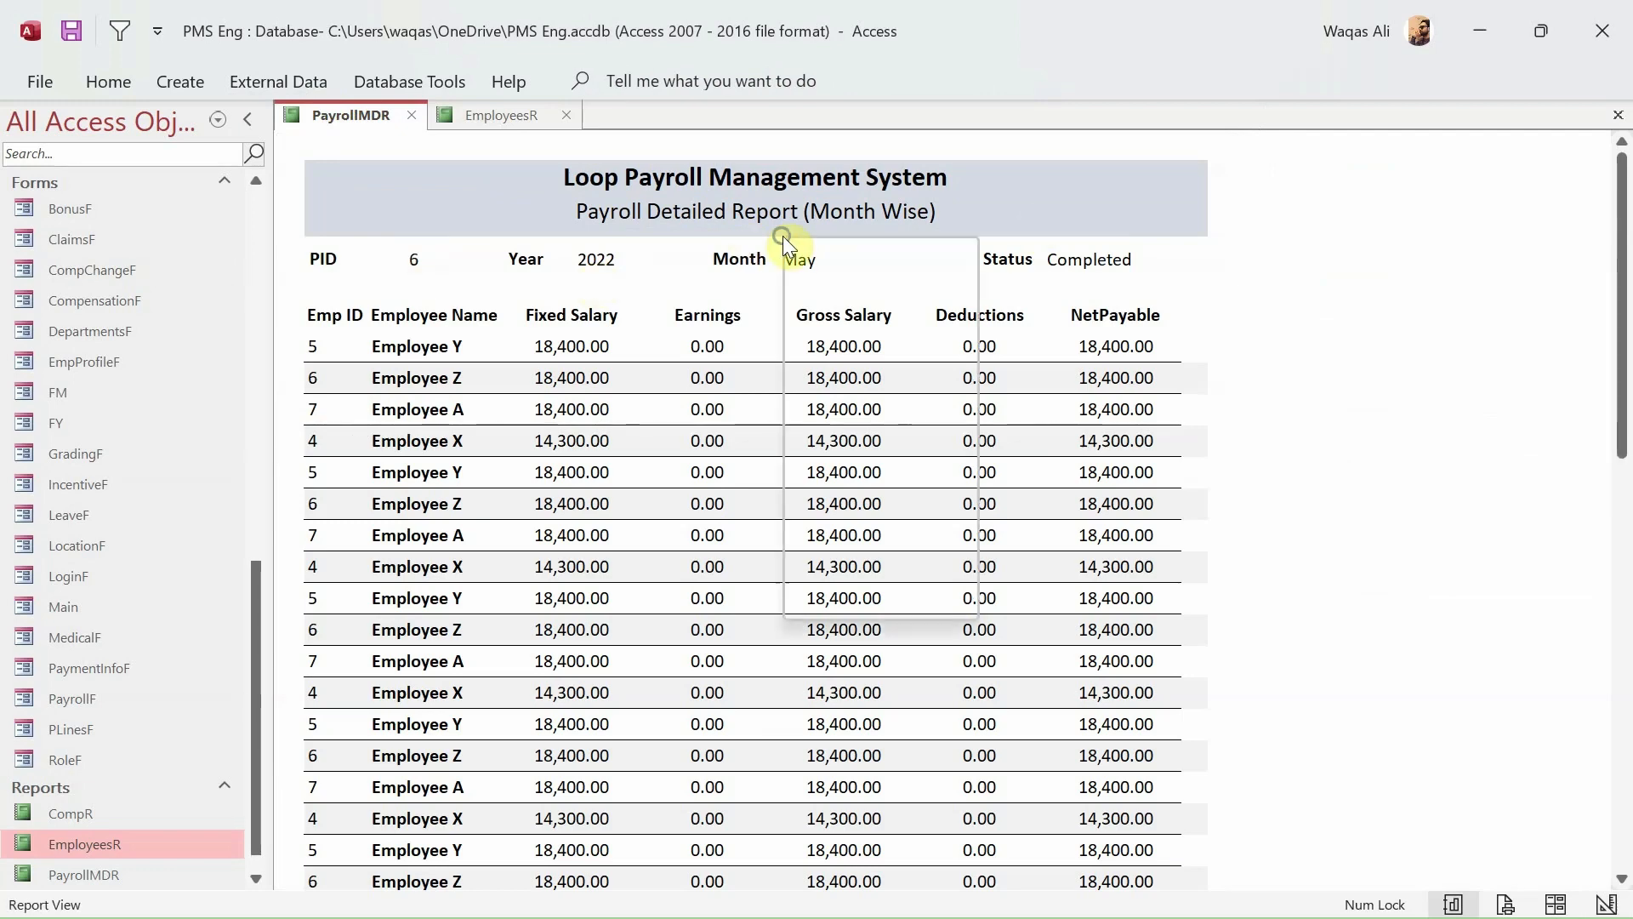
pyautogui.click(863, 368)
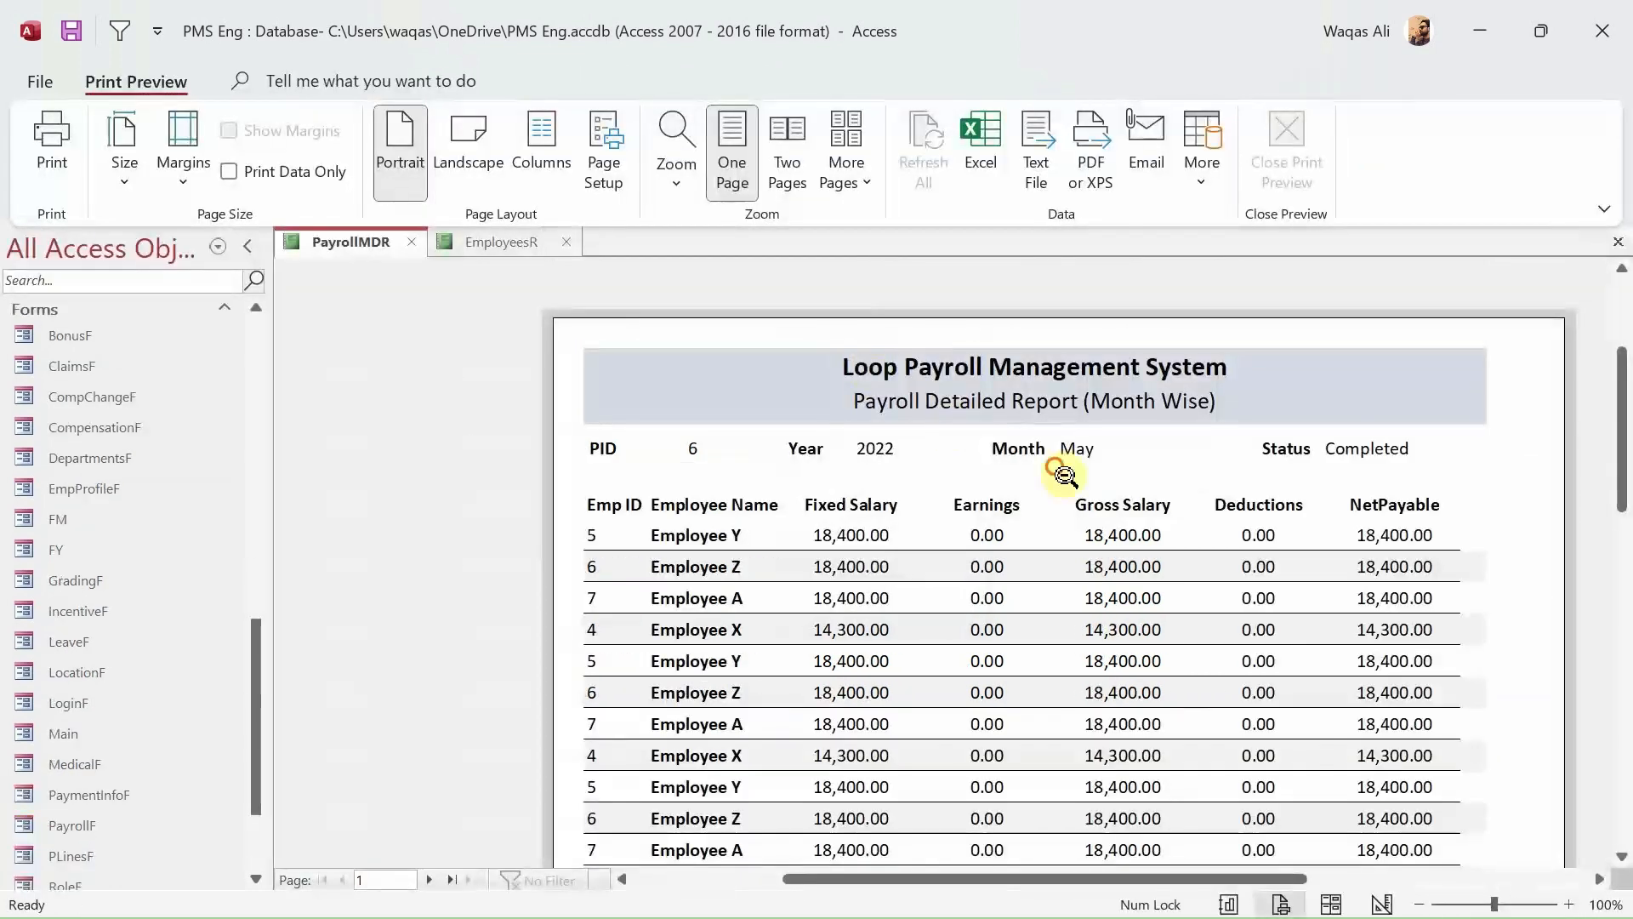
pyautogui.click(1063, 474)
pyautogui.click(970, 492)
pyautogui.scroll(2, 944, 496)
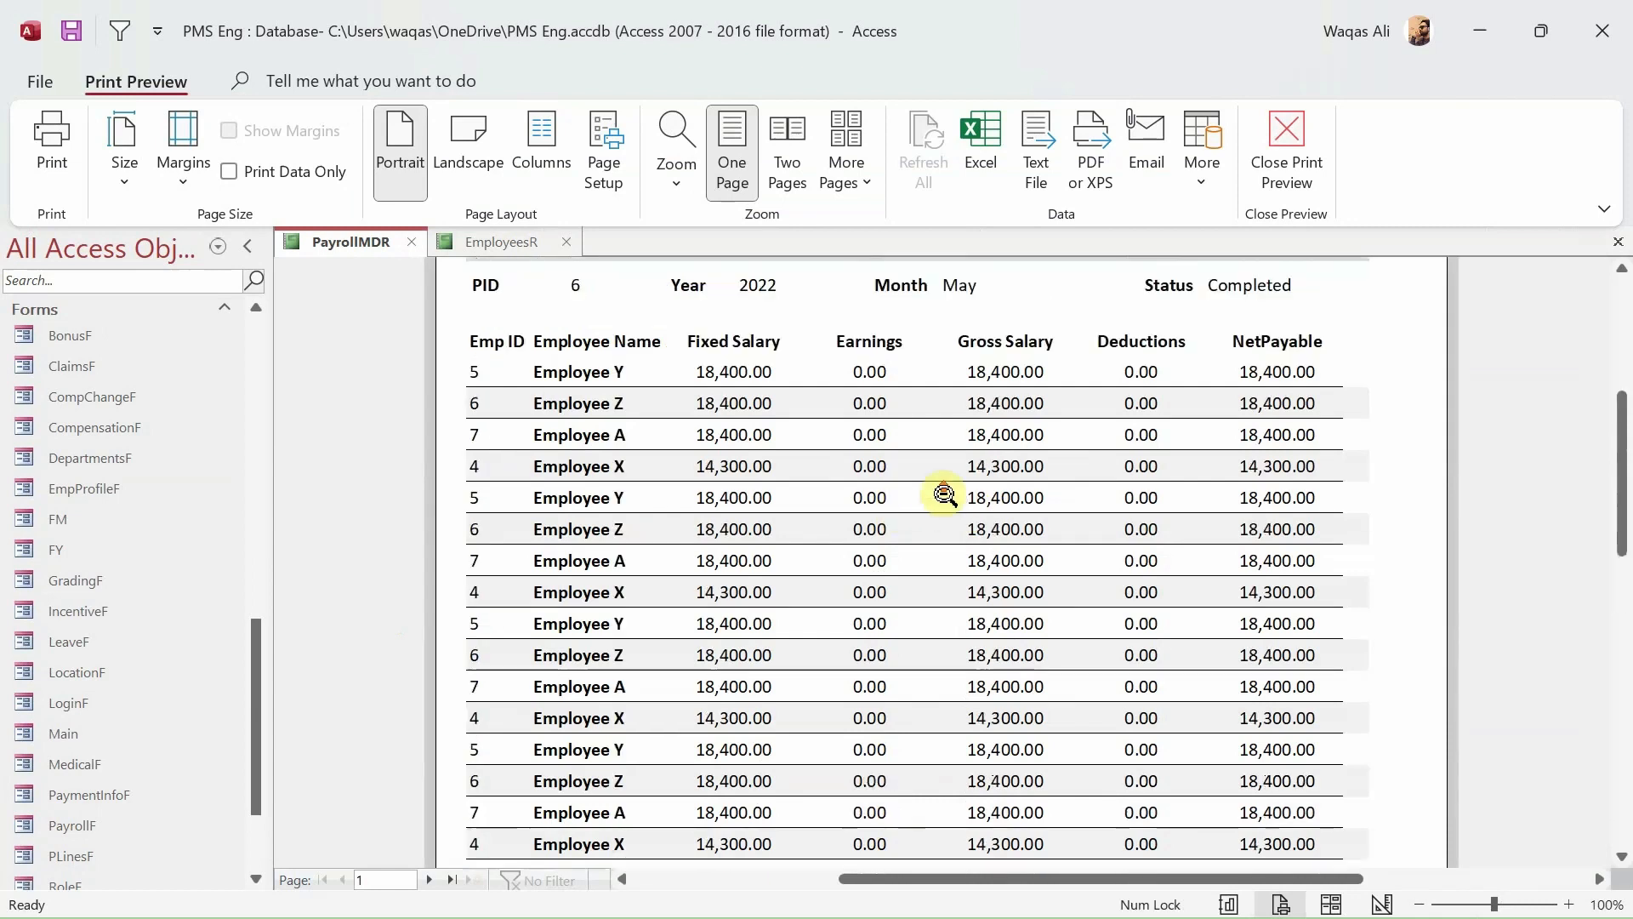
# - Examine the employee rows in PayrollMDR's print preview down to the page end, and return to the whole-page view
pyautogui.scroll(2, 944, 496)
pyautogui.scroll(-4, 942, 492)
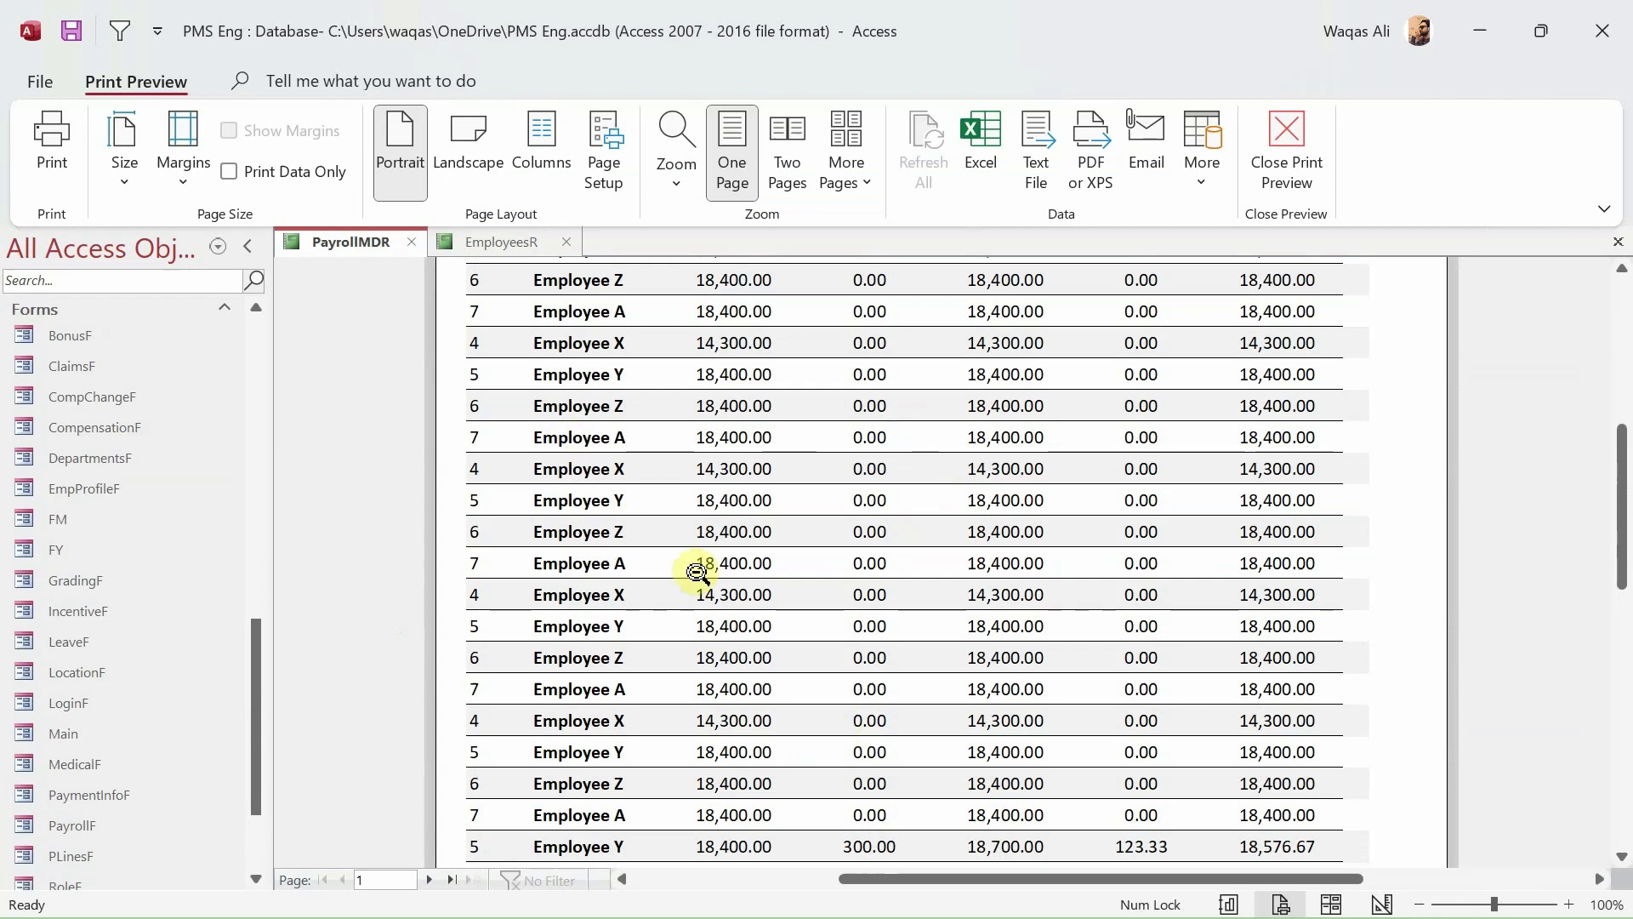
pyautogui.scroll(4, 714, 558)
pyautogui.scroll(-4, 855, 626)
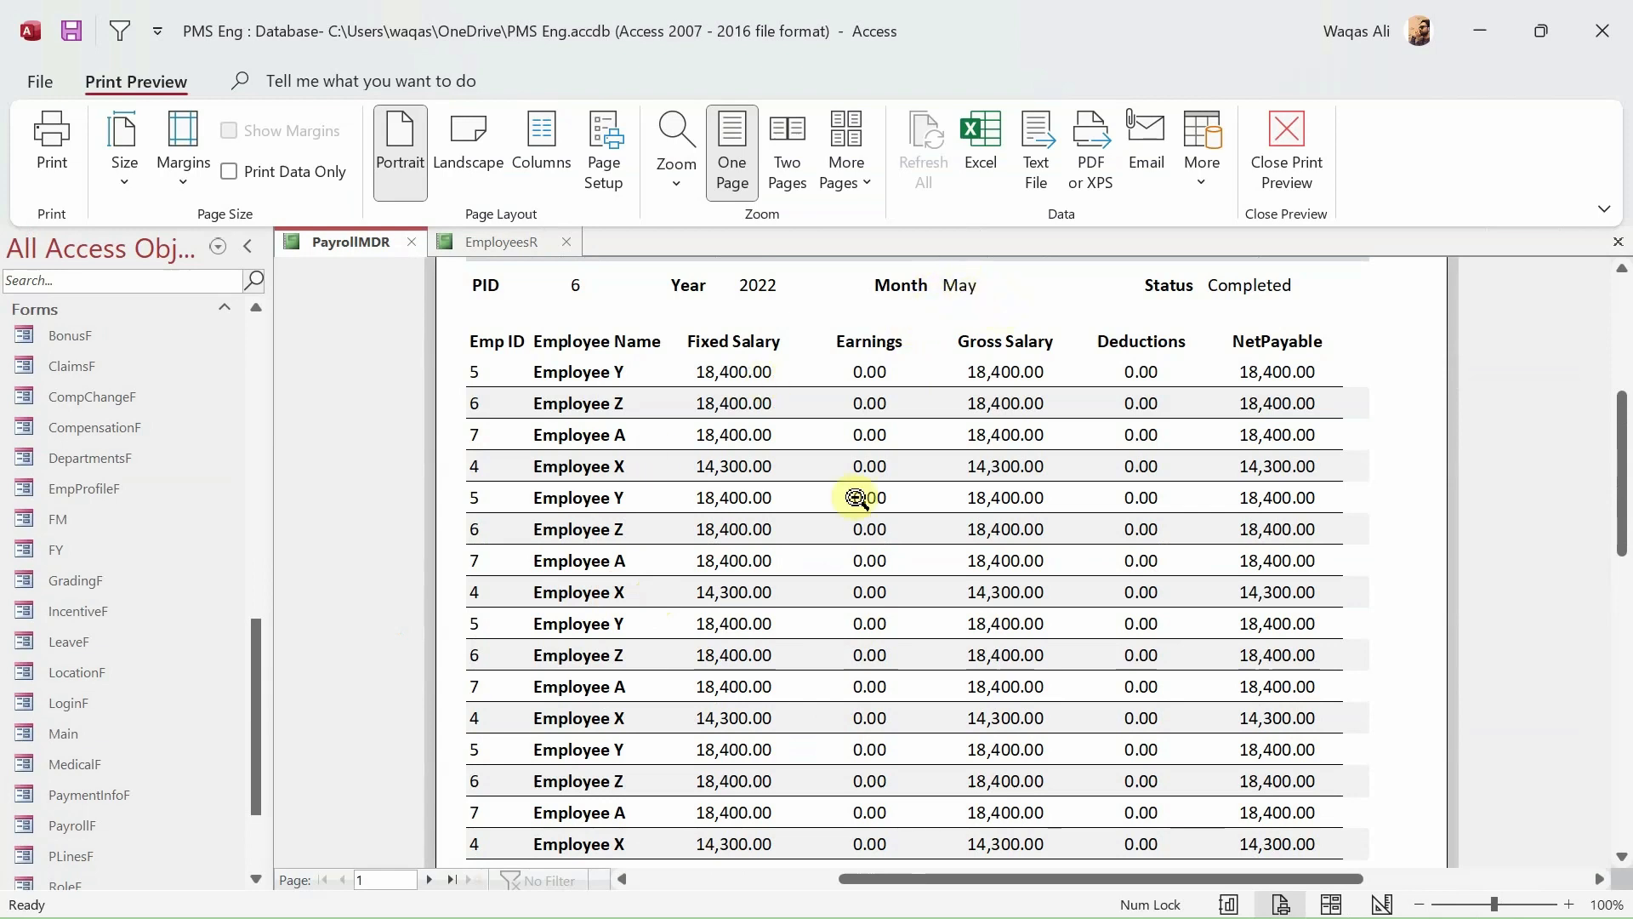
pyautogui.scroll(-5, 848, 503)
pyautogui.scroll(-10, 680, 689)
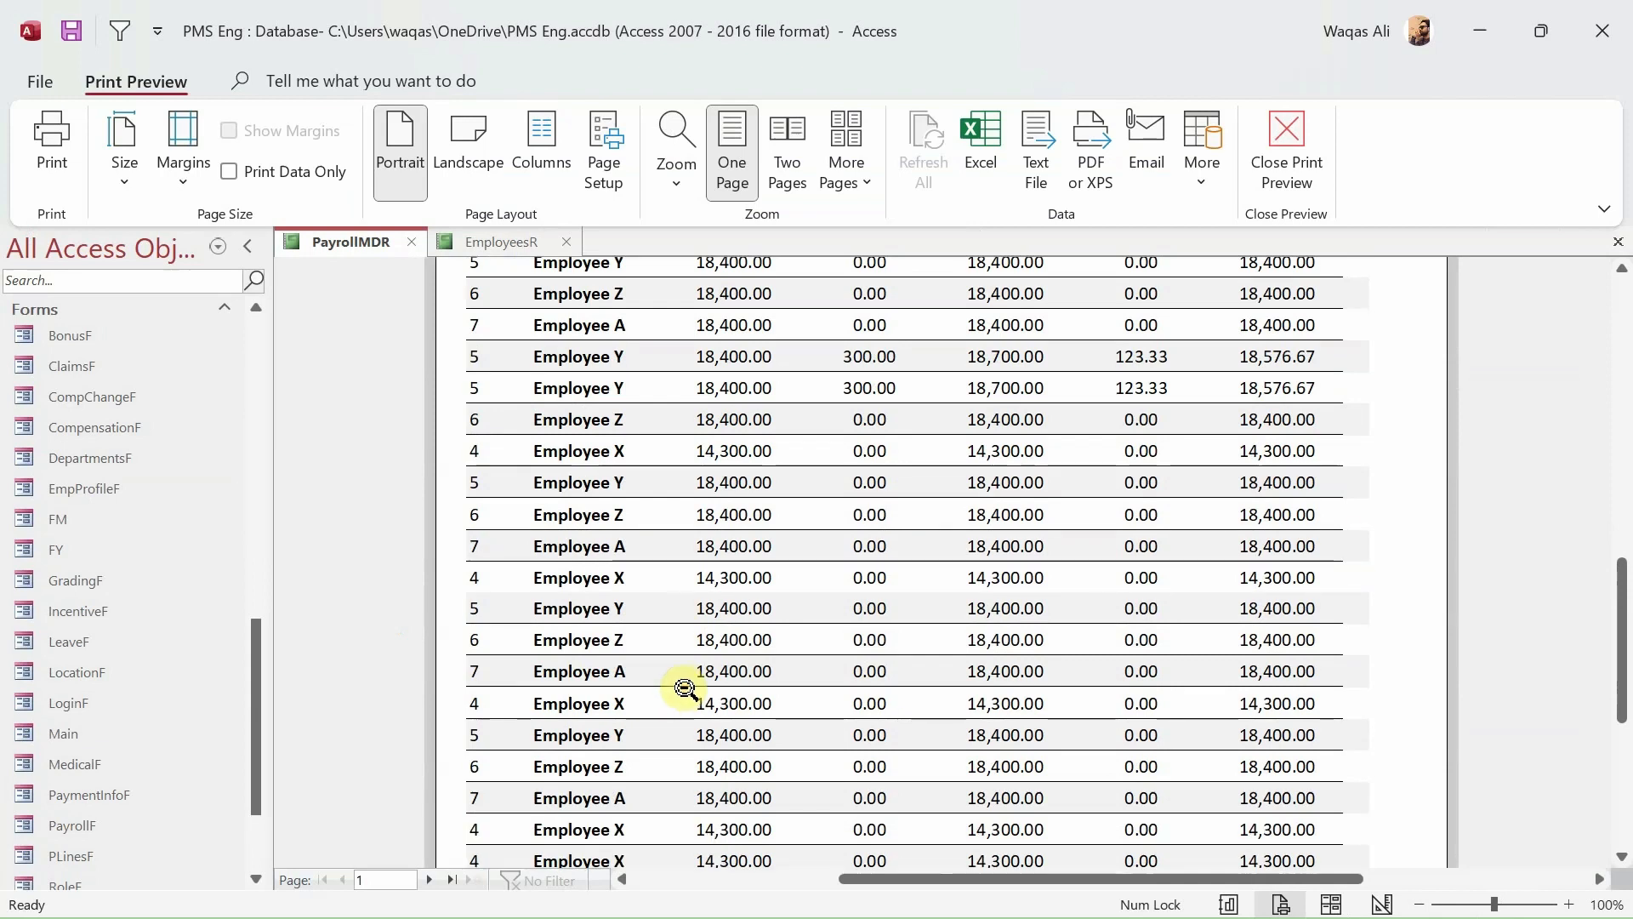
pyautogui.scroll(-1, 681, 686)
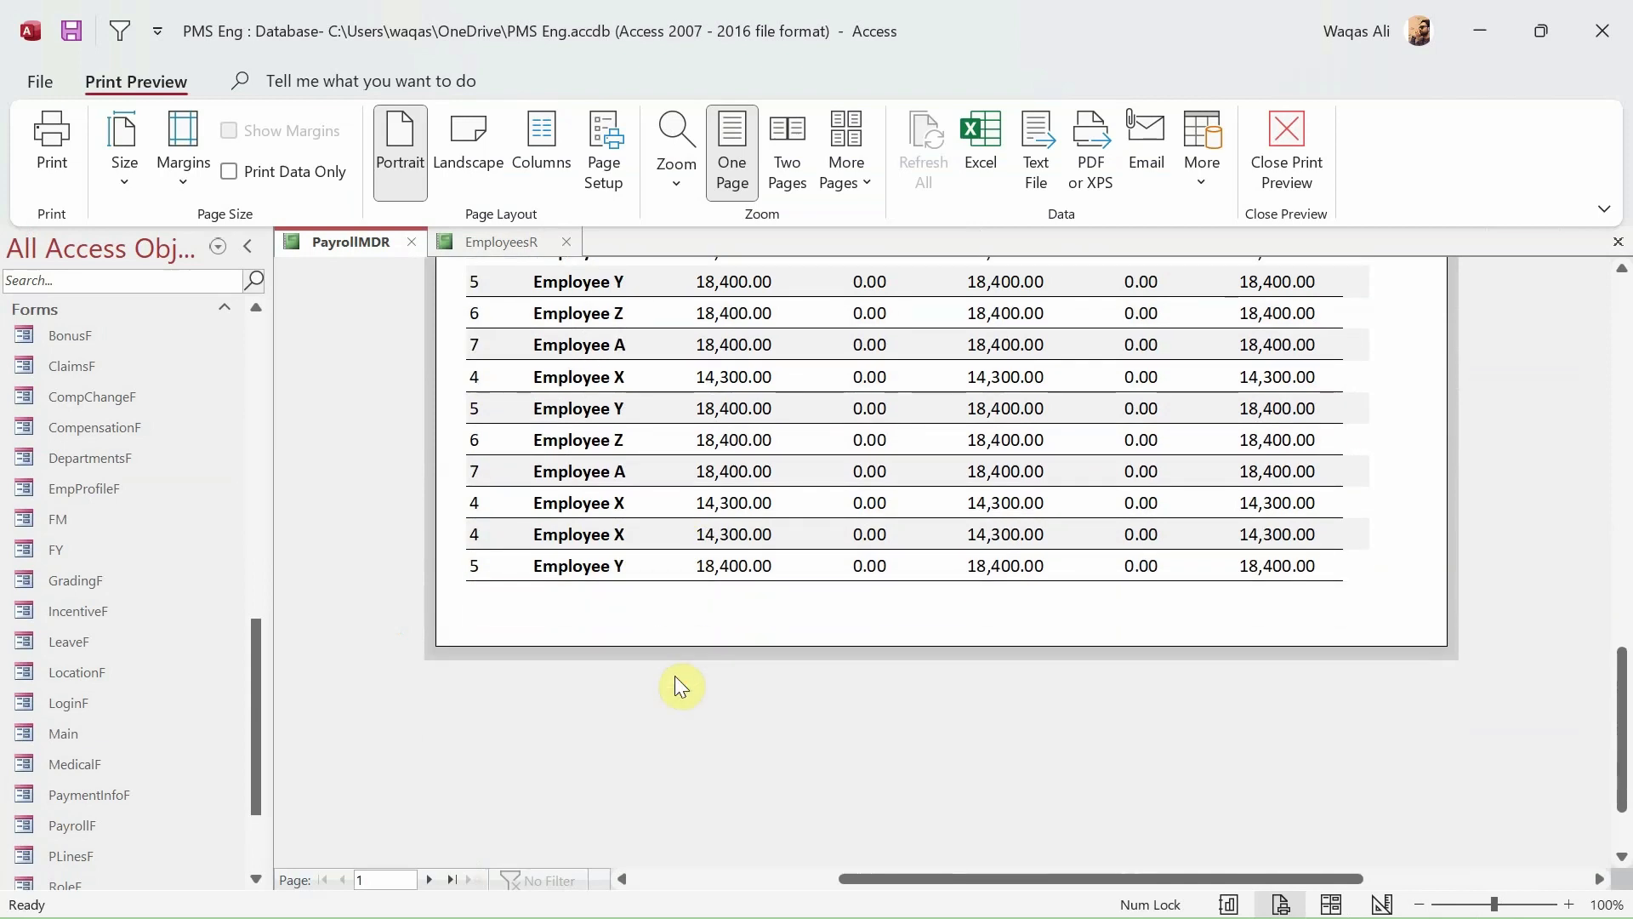
pyautogui.scroll(10, 681, 686)
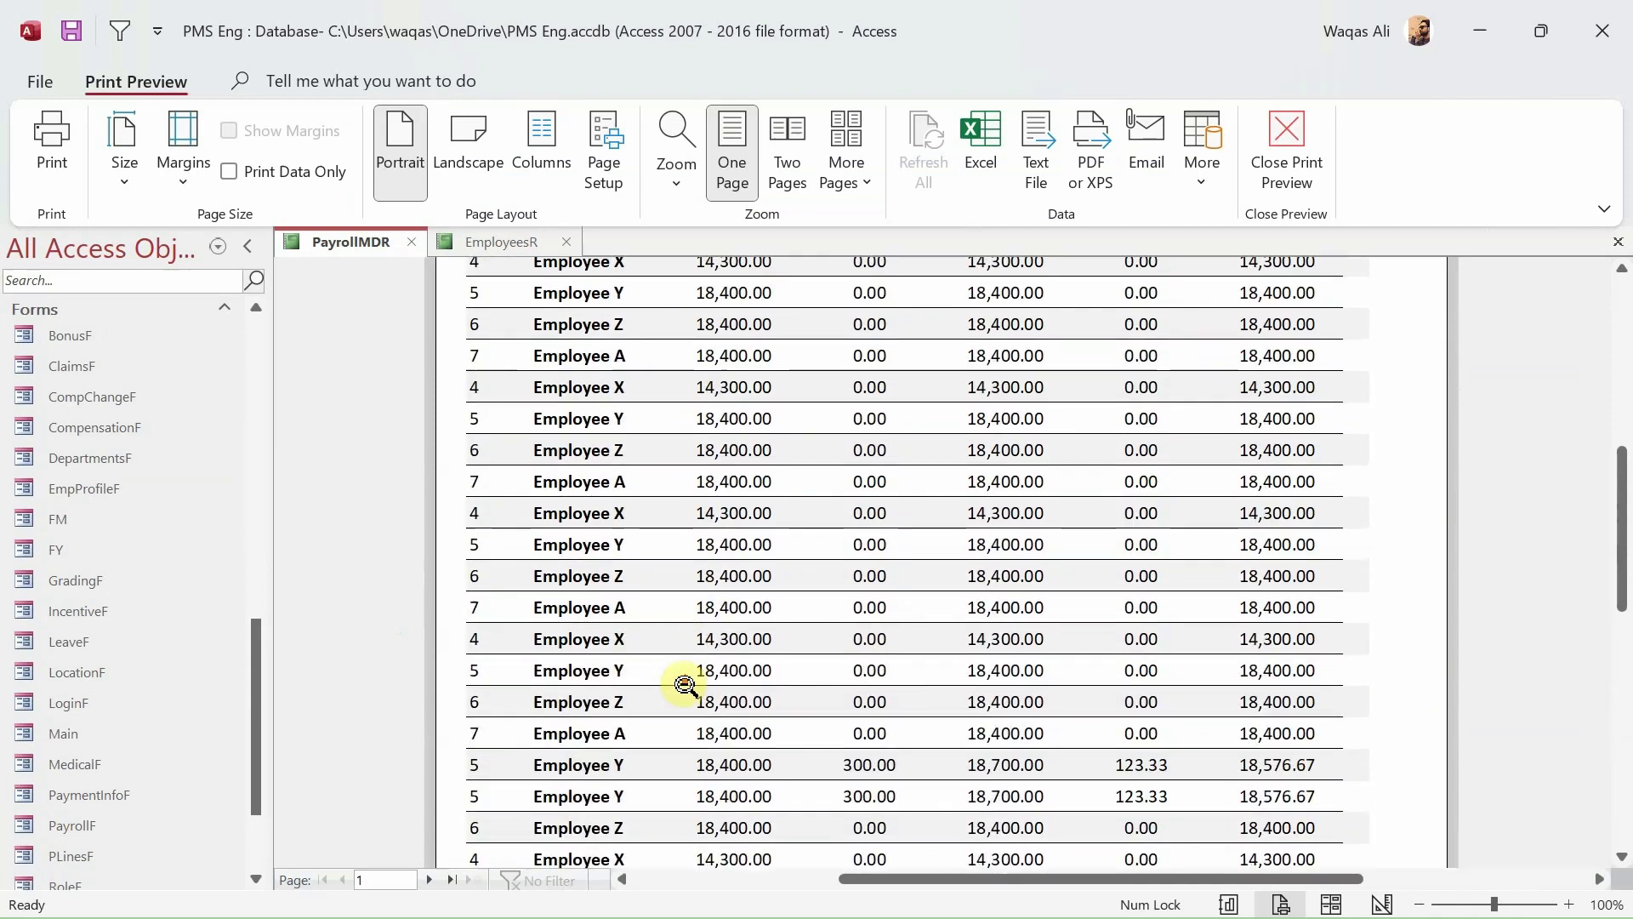
pyautogui.scroll(5, 685, 684)
pyautogui.click(762, 612)
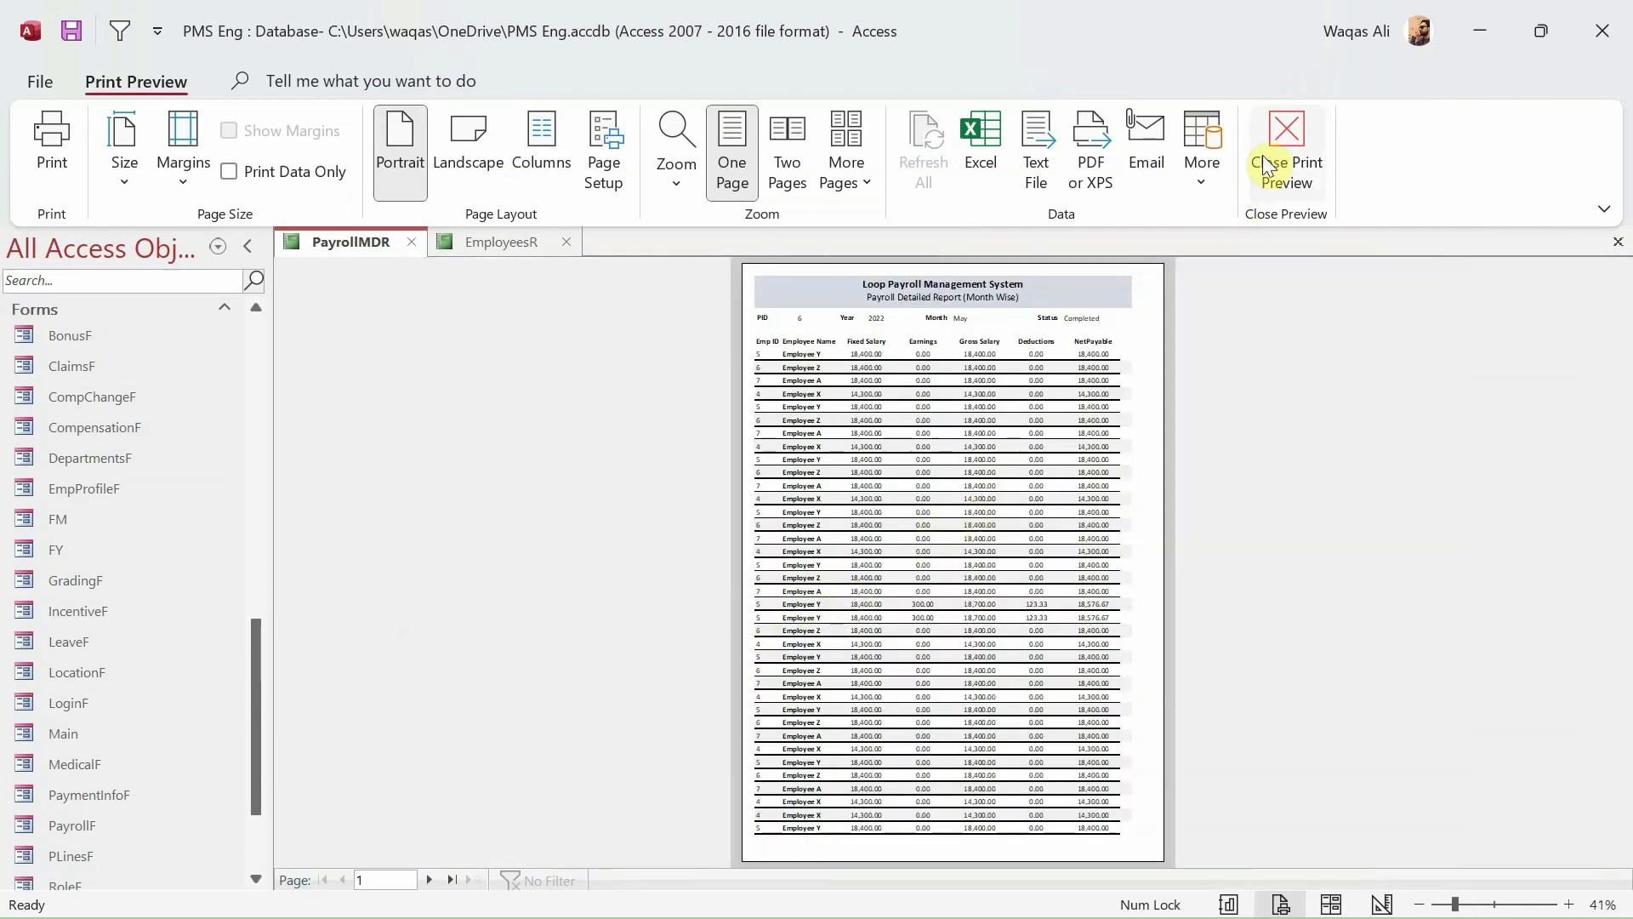
# - Narrow the title label in PayrollMDR's Report Header to 7.1667" in Design View, reduce the report width to match, and save the report
pyautogui.rightClick(851, 559)
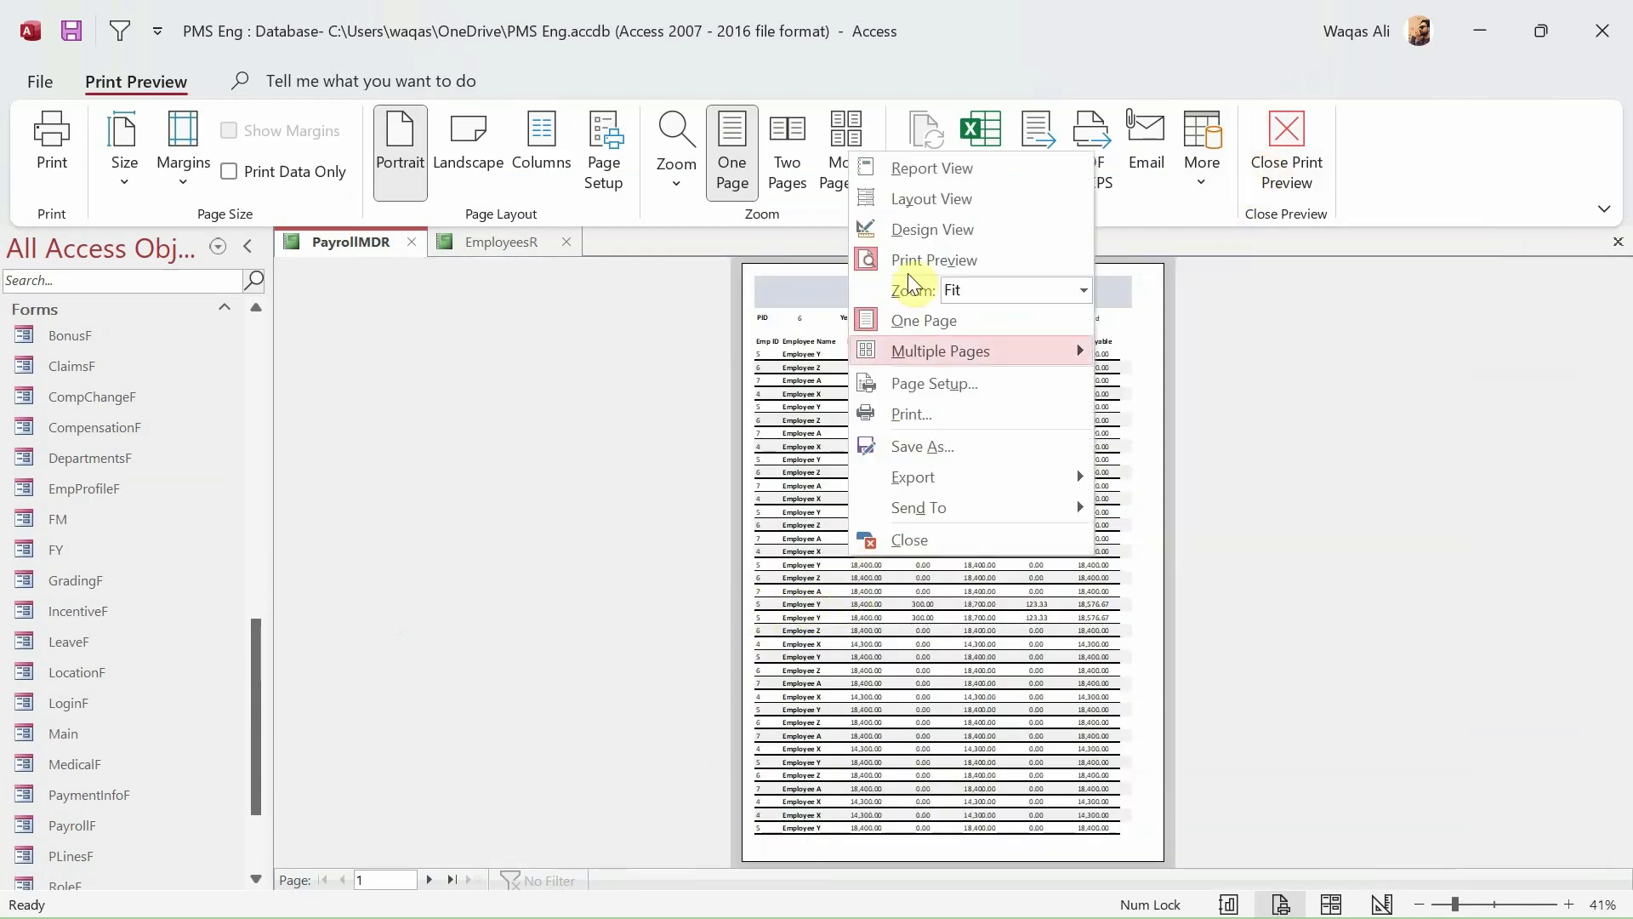
pyautogui.click(911, 236)
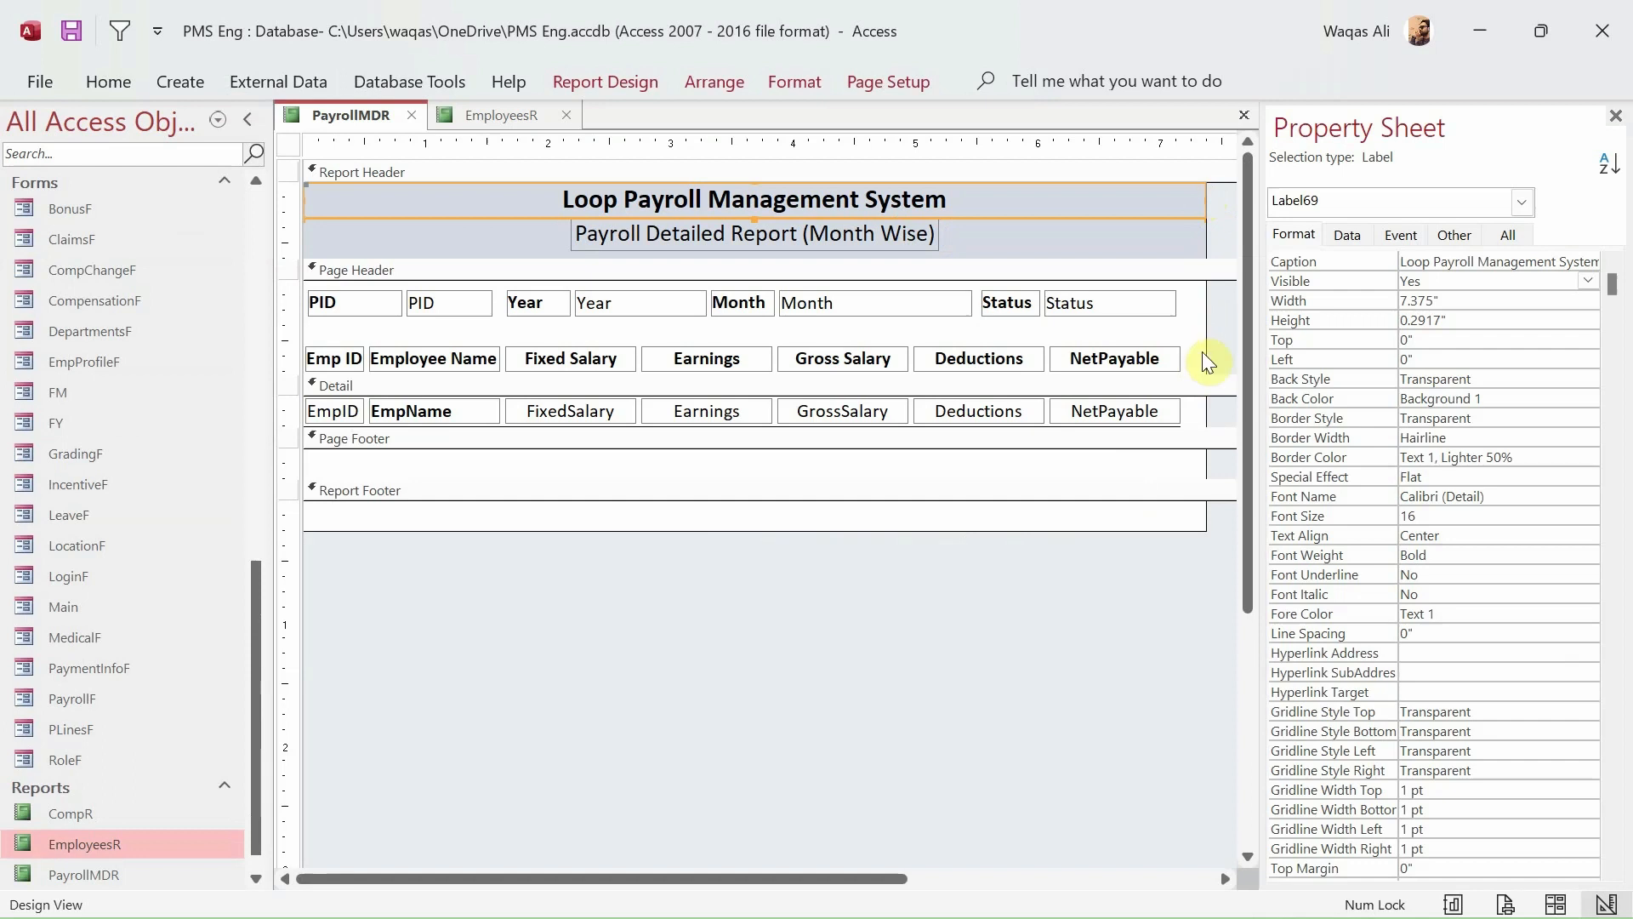
pyautogui.moveTo(1206, 201)
pyautogui.mouseDown()
pyautogui.moveTo(1179, 197)
pyautogui.moveTo(1183, 223)
pyautogui.mouseUp()
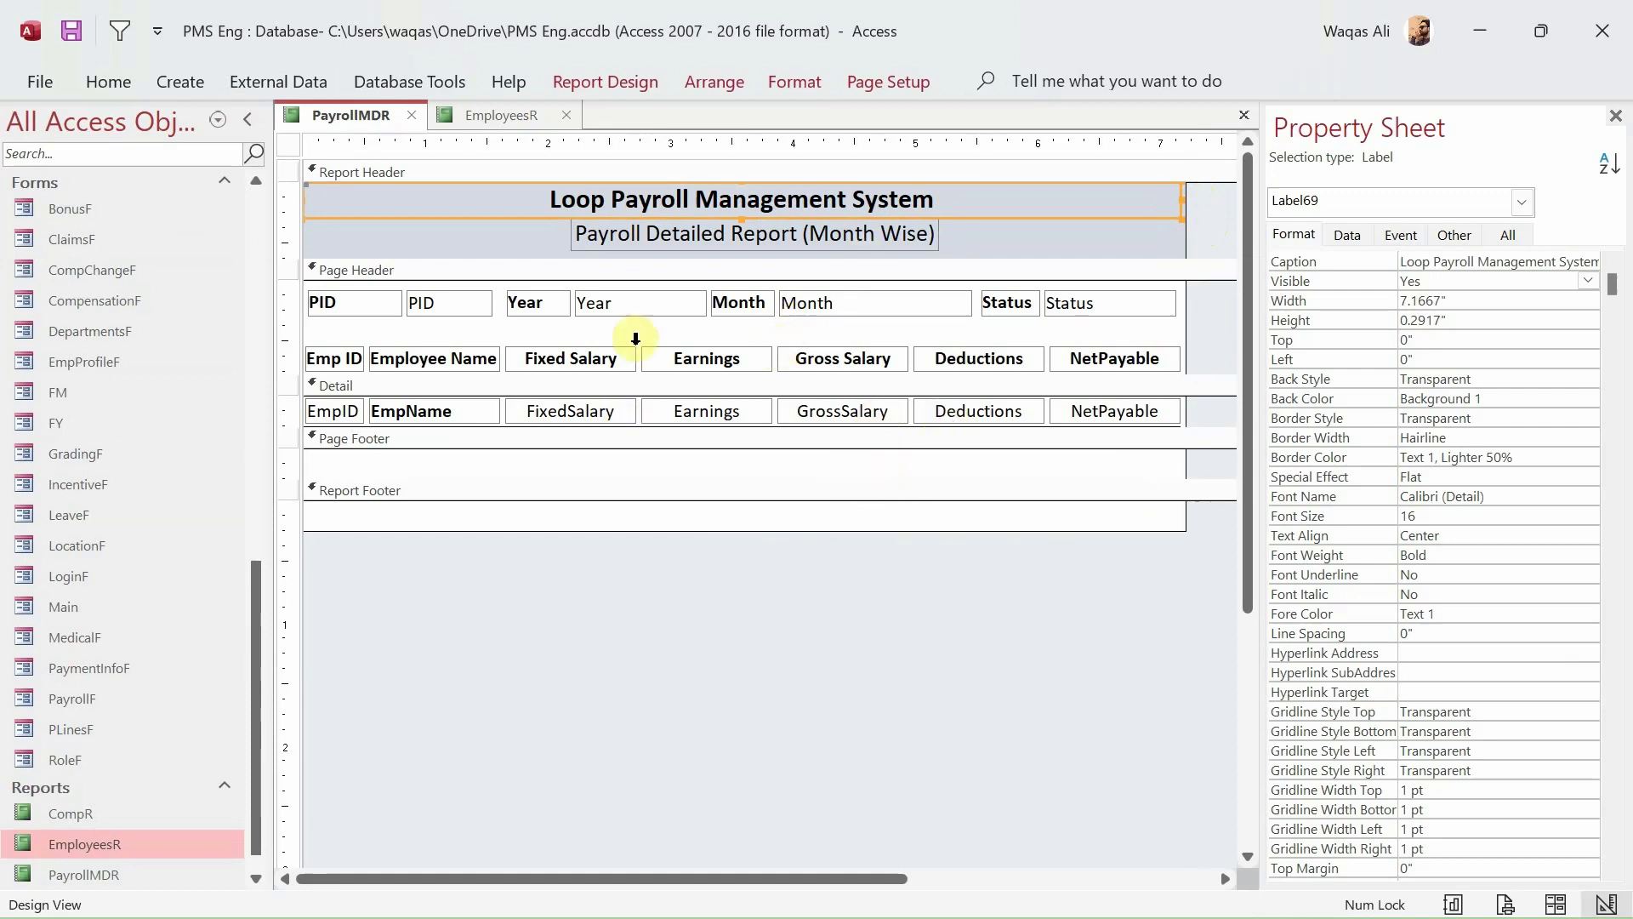
pyautogui.rightClick(309, 116)
pyautogui.click(323, 123)
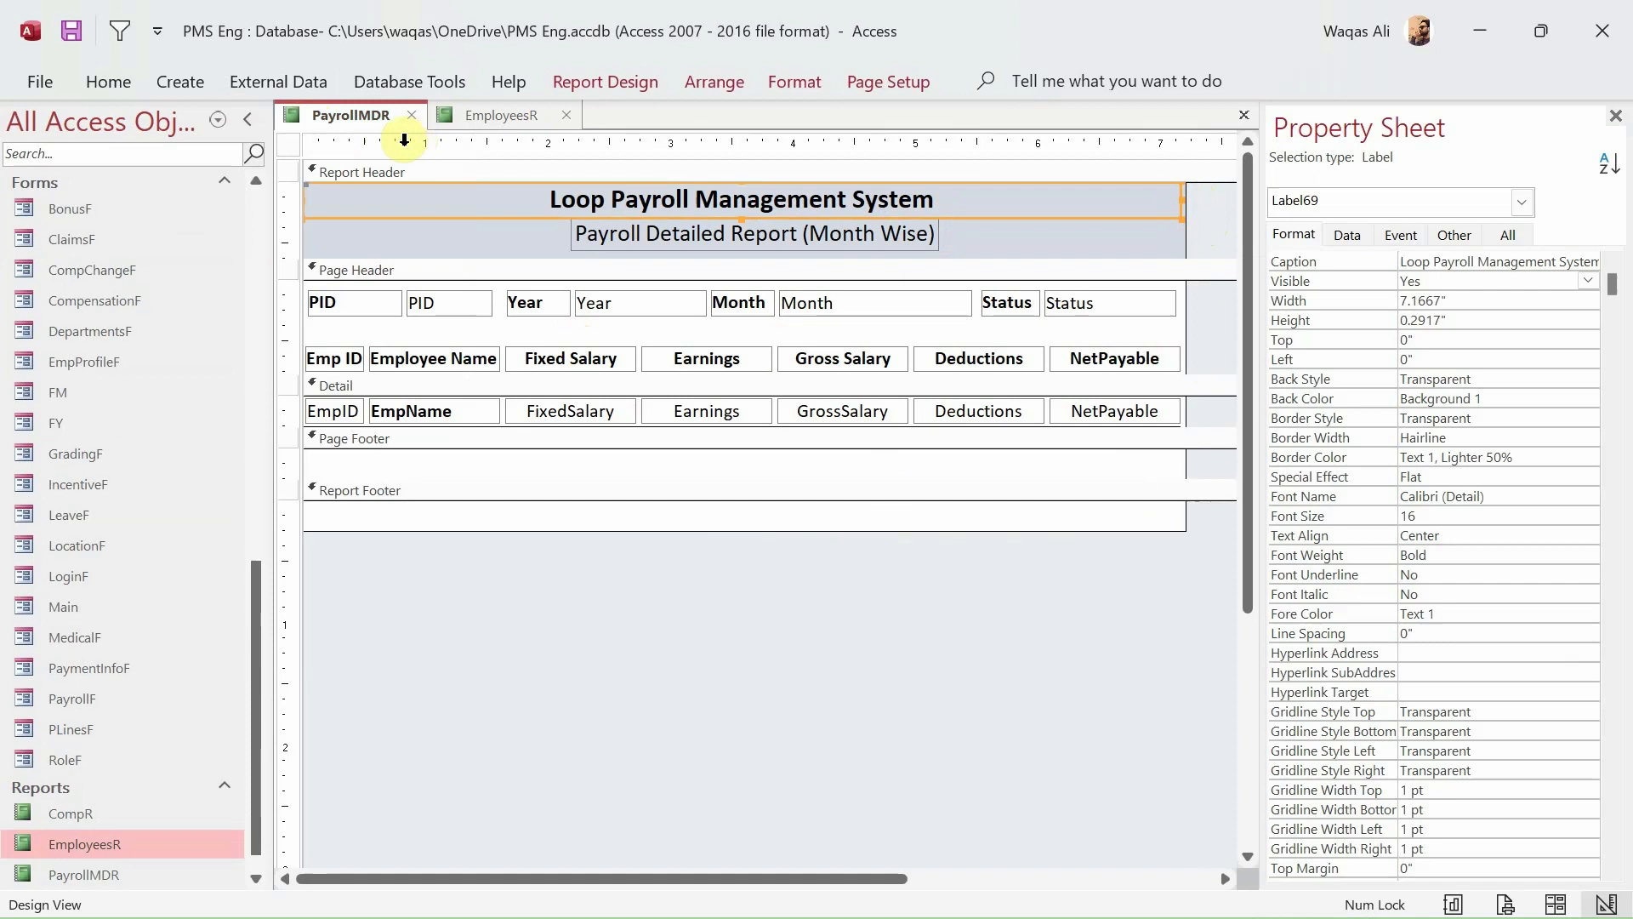
# - Save and close PayrollMDR, and close the EmployeesR report
pyautogui.rightClick(350, 115)
pyautogui.click(400, 141)
pyautogui.click(413, 116)
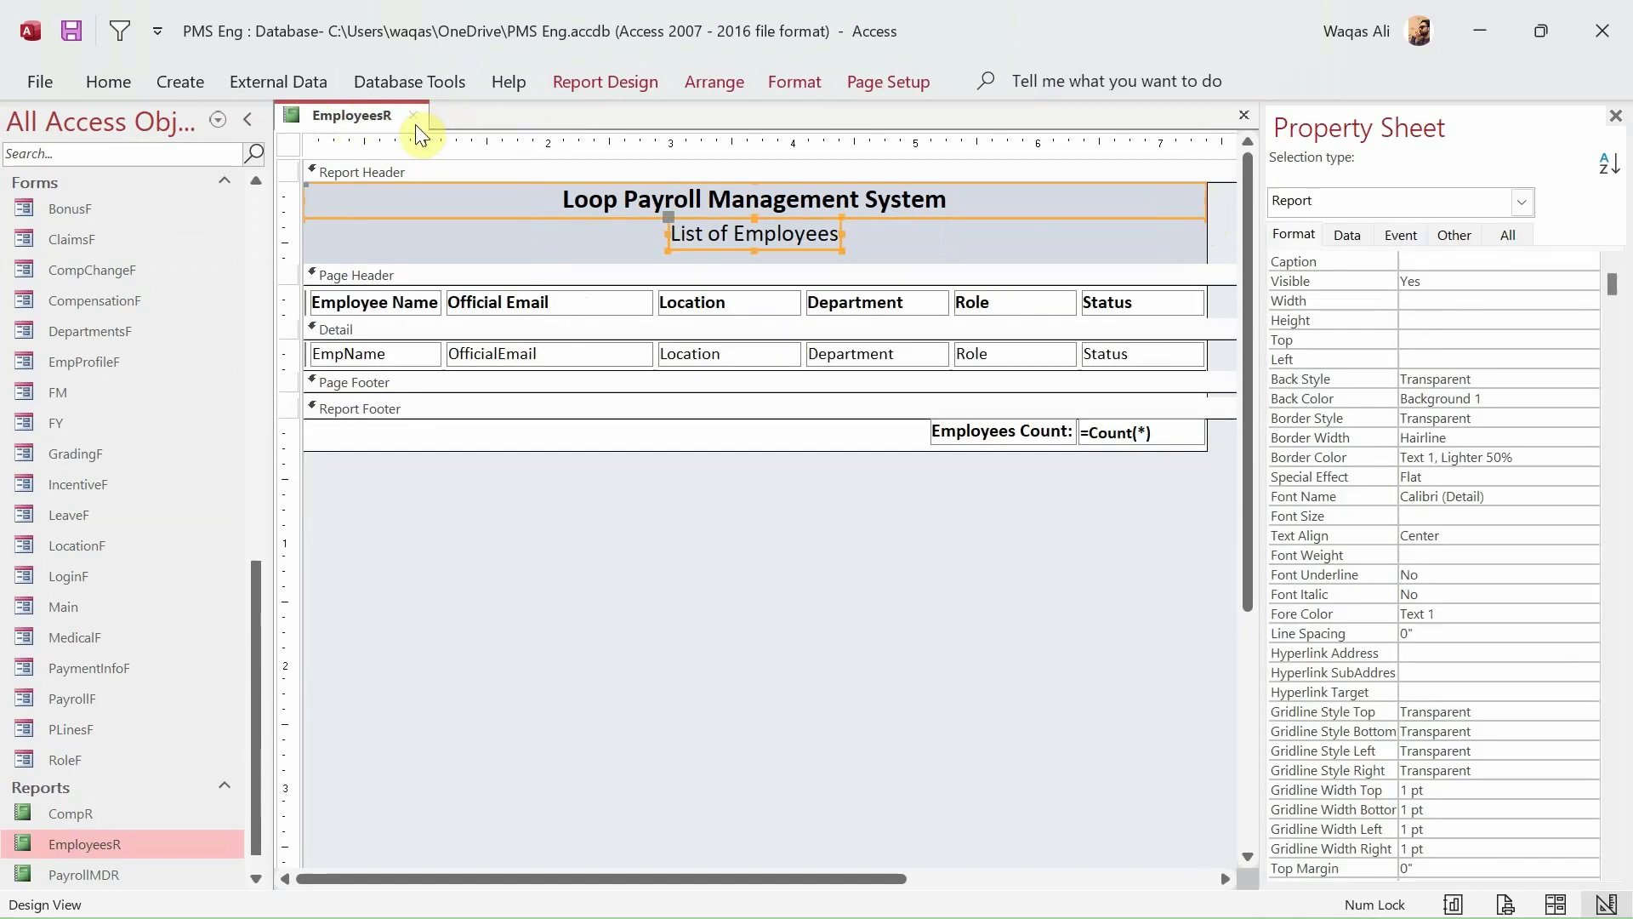
pyautogui.click(415, 119)
# - Open the PayrollMDQ query in Design View and select its Payroll FY and FM columns
pyautogui.scroll(7, 178, 534)
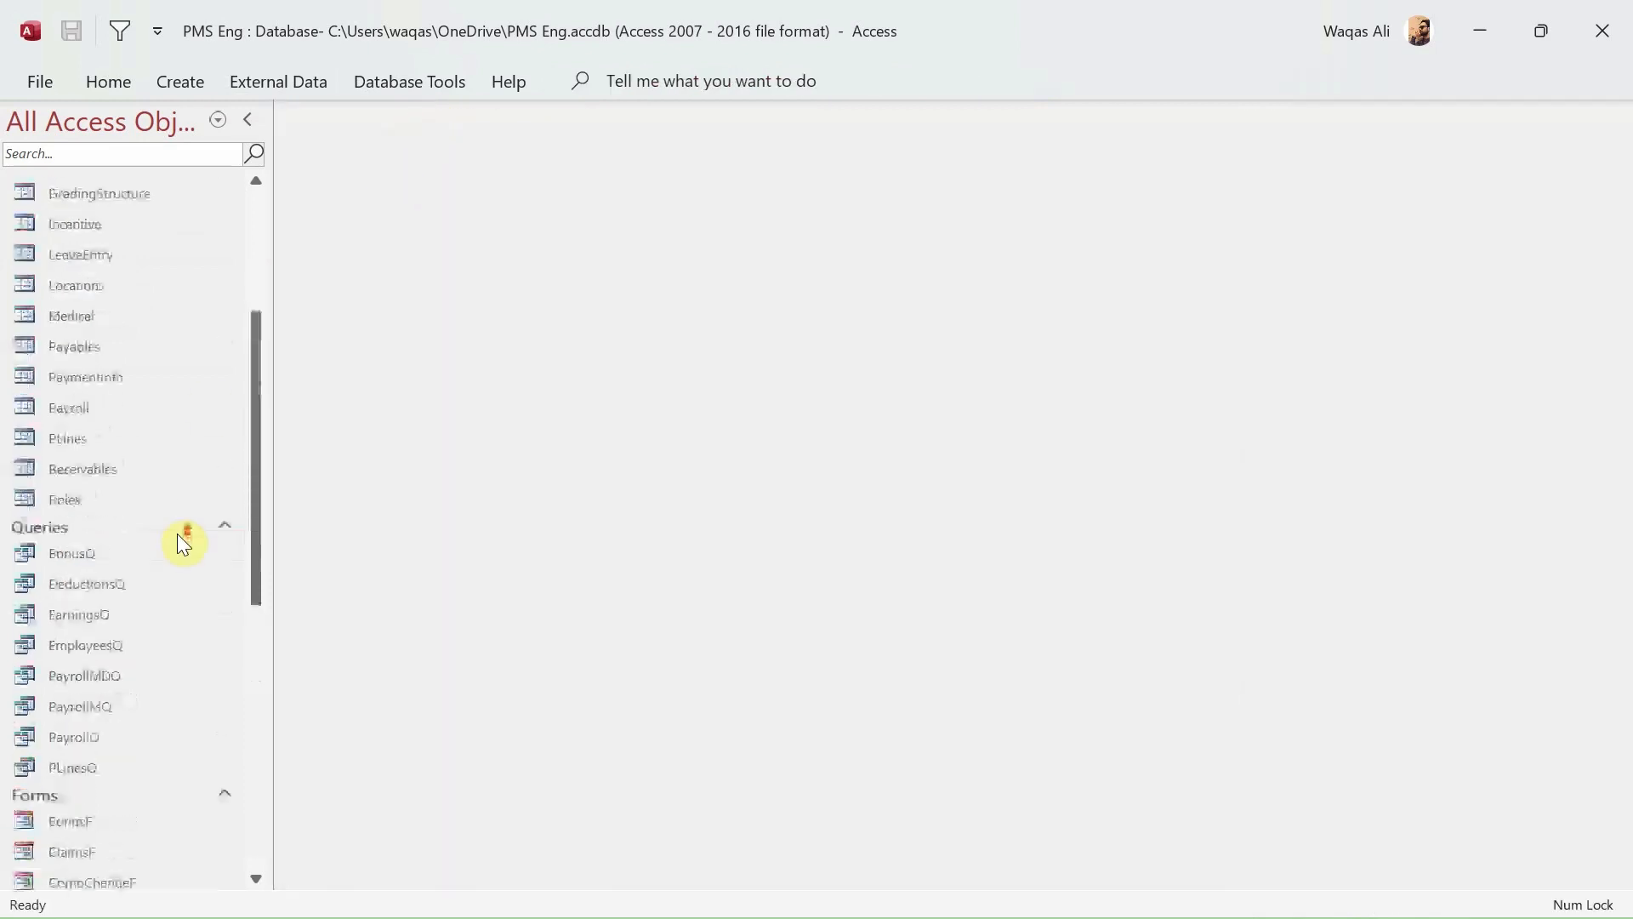
pyautogui.doubleClick(85, 675)
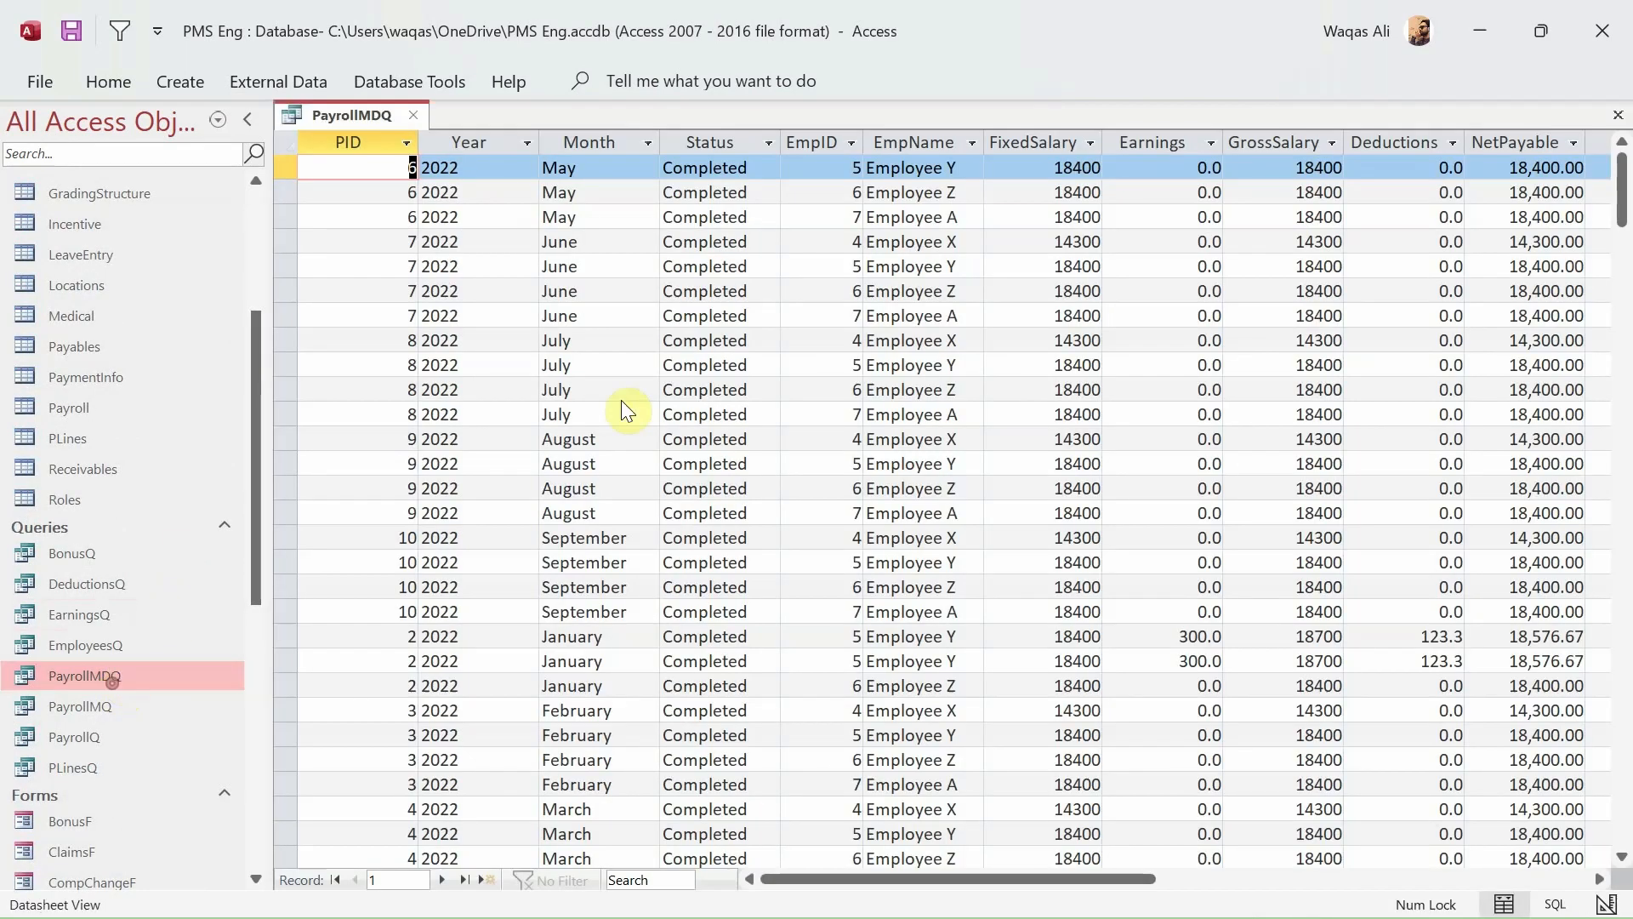
pyautogui.rightClick(325, 110)
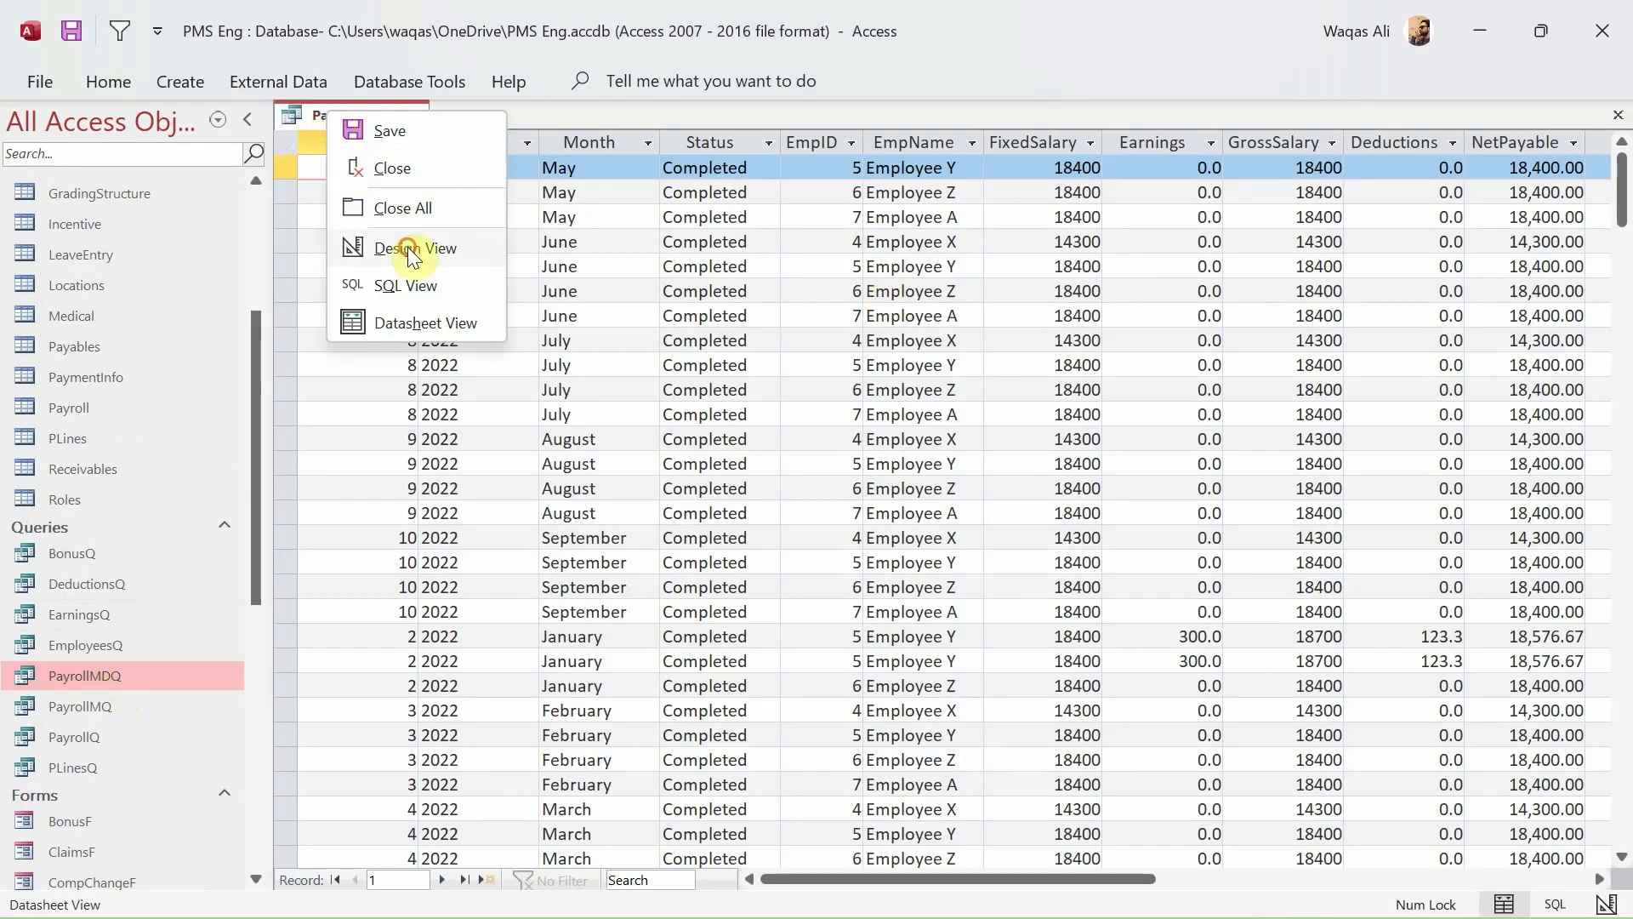
pyautogui.click(400, 244)
pyautogui.click(1310, 115)
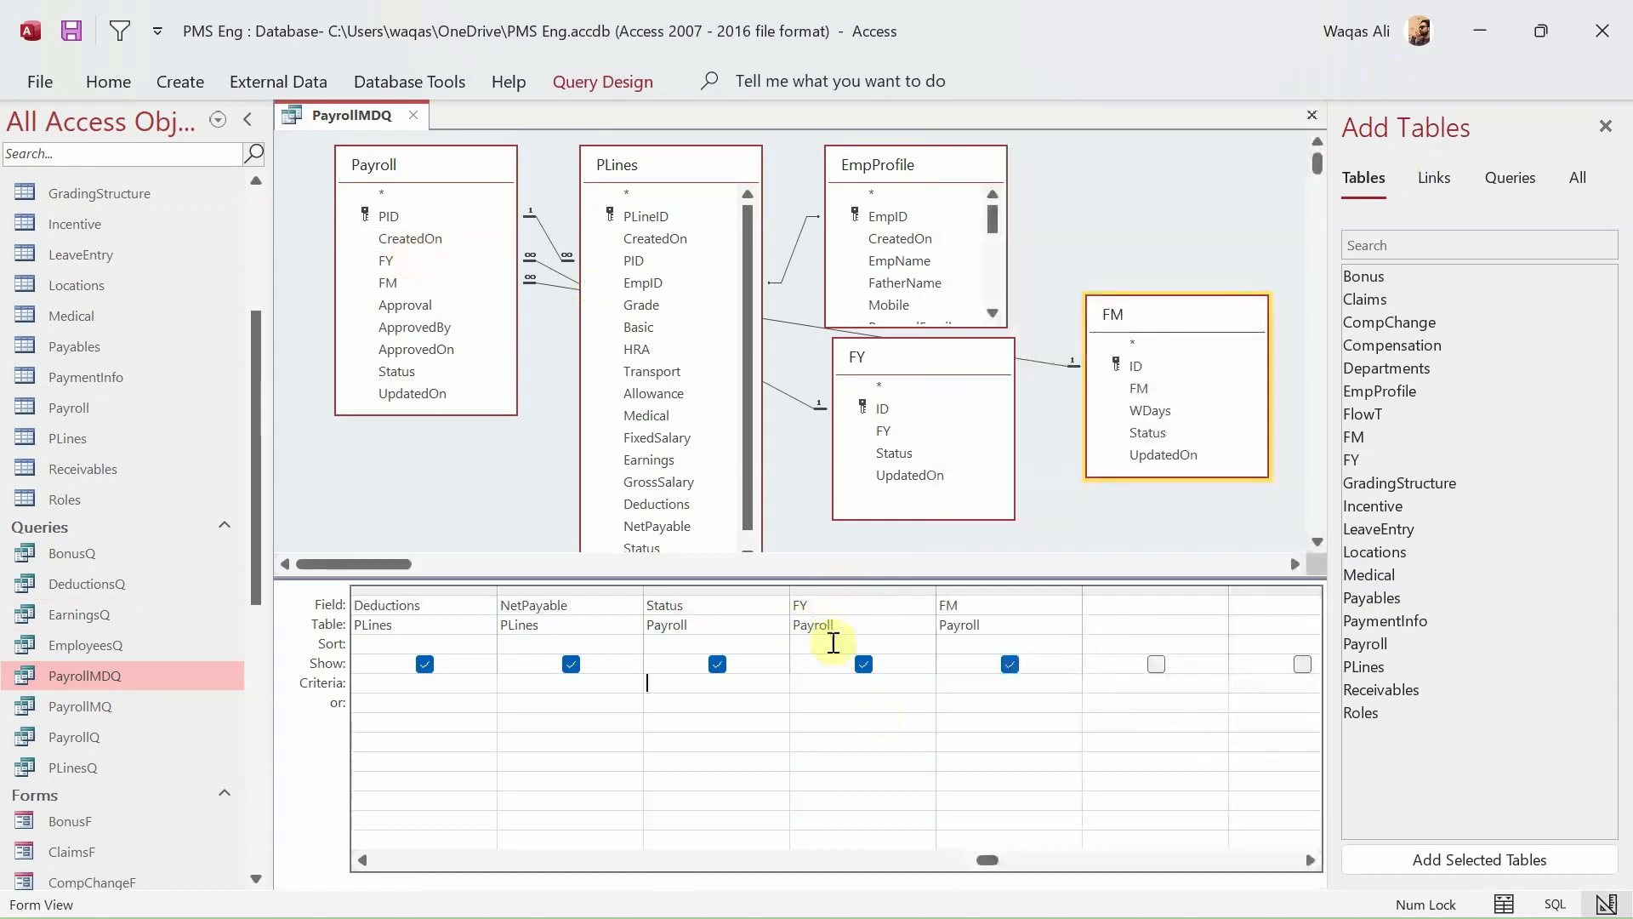
pyautogui.moveTo(829, 590); pyautogui.dragTo(966, 585)
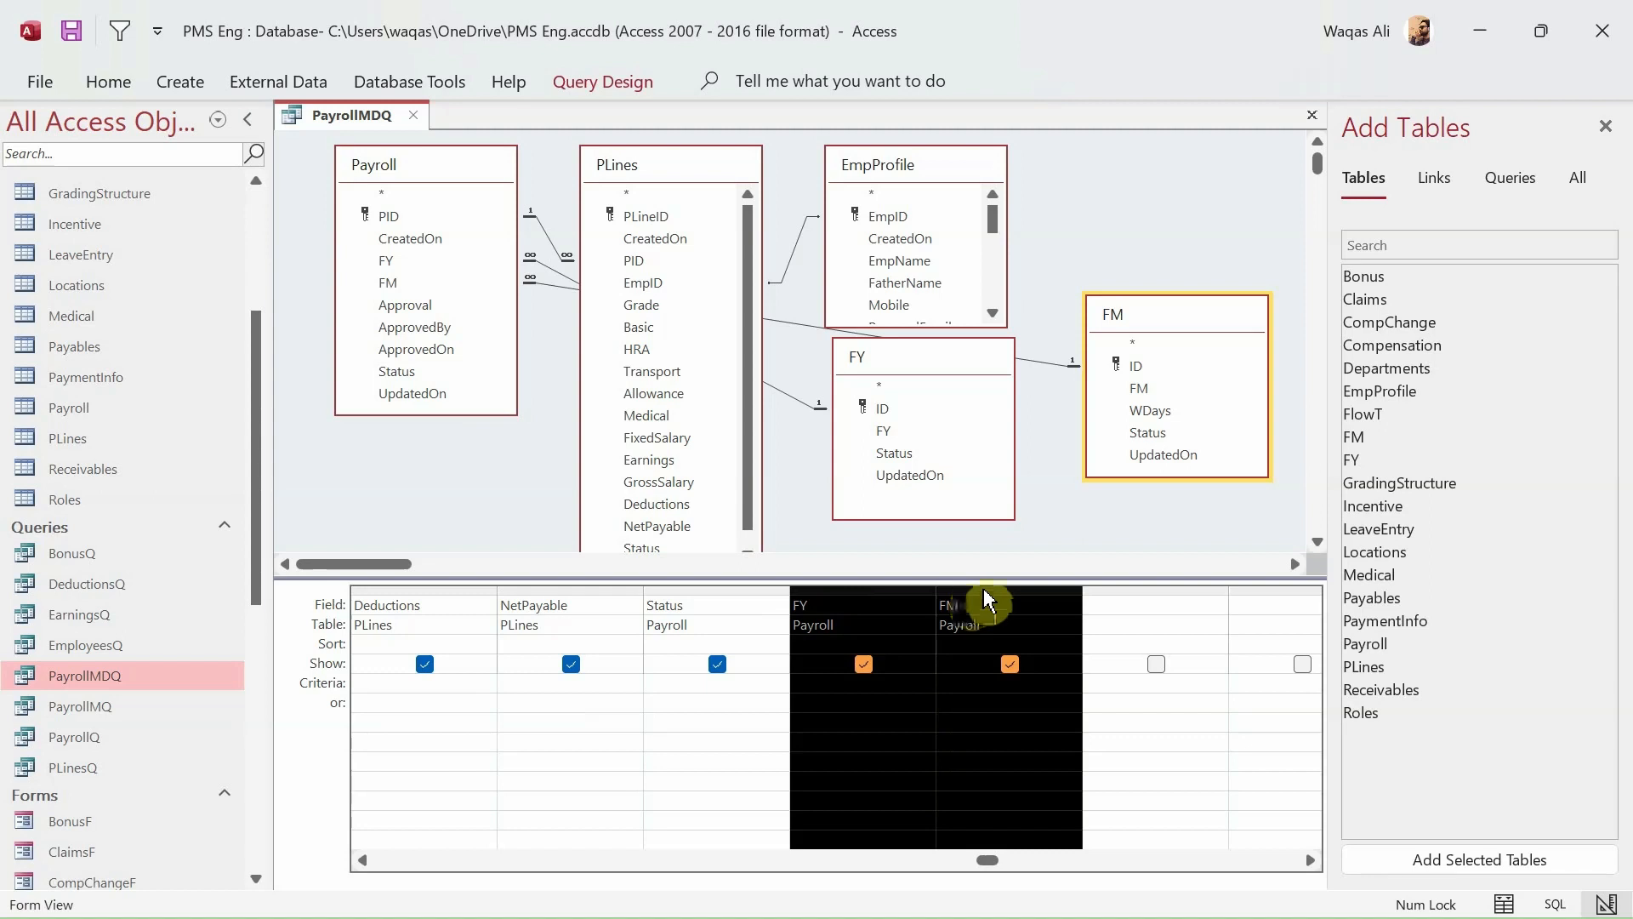
# - Examine PayrollMDQ's unfiltered records in Datasheet View, checking the months it covers against the FY and FM fields in its design
pyautogui.rightClick(1039, 482)
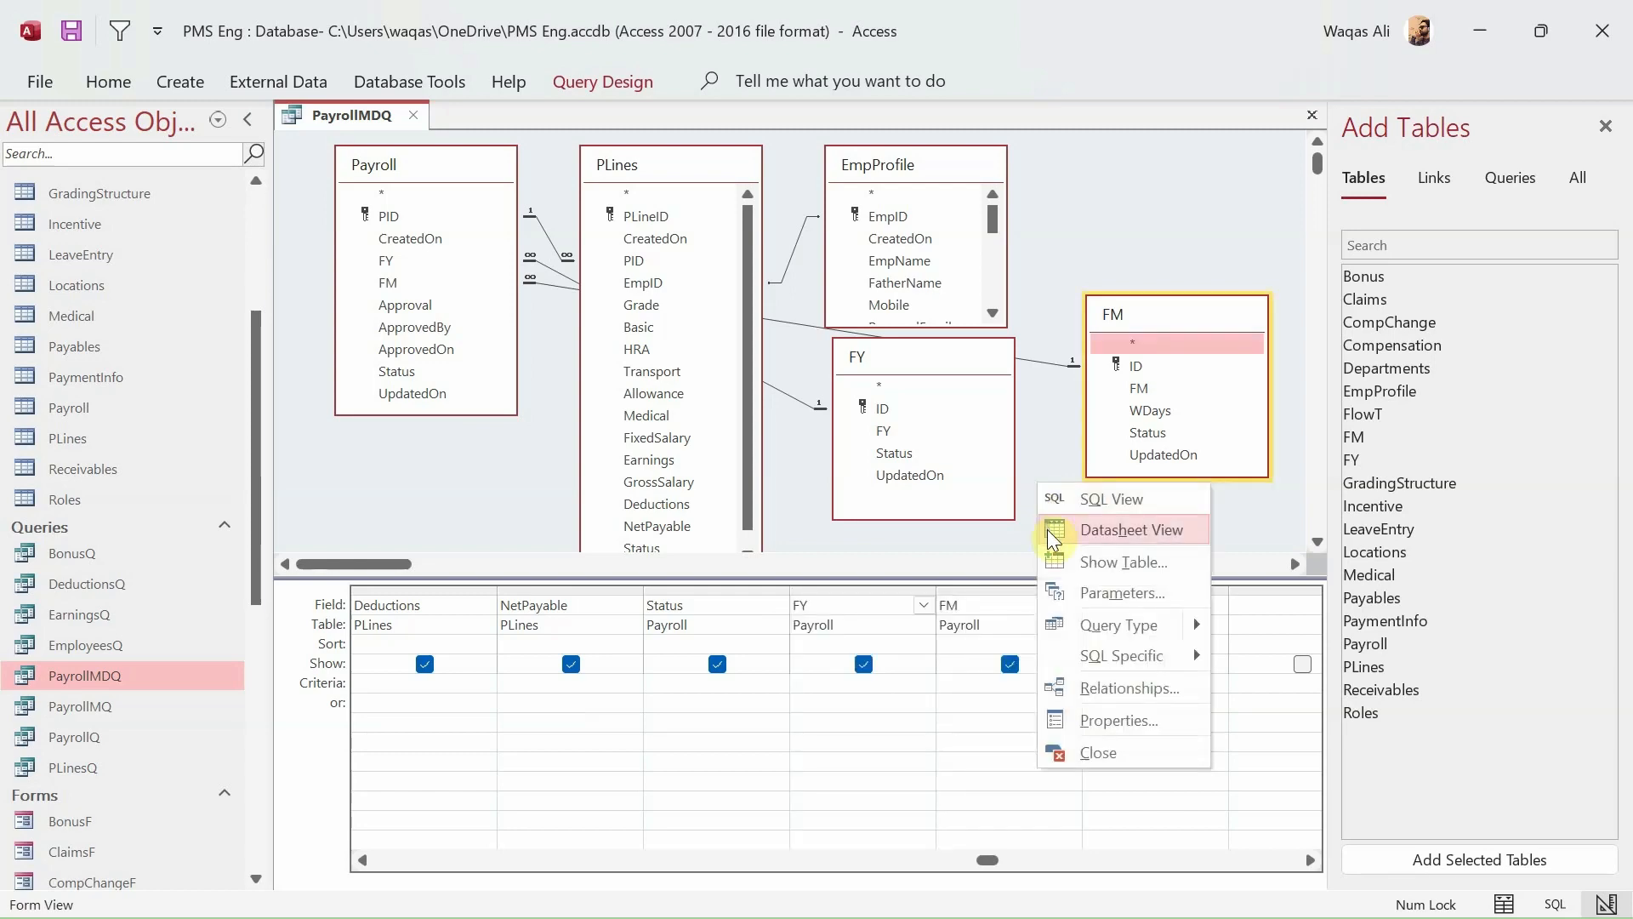
pyautogui.click(1054, 538)
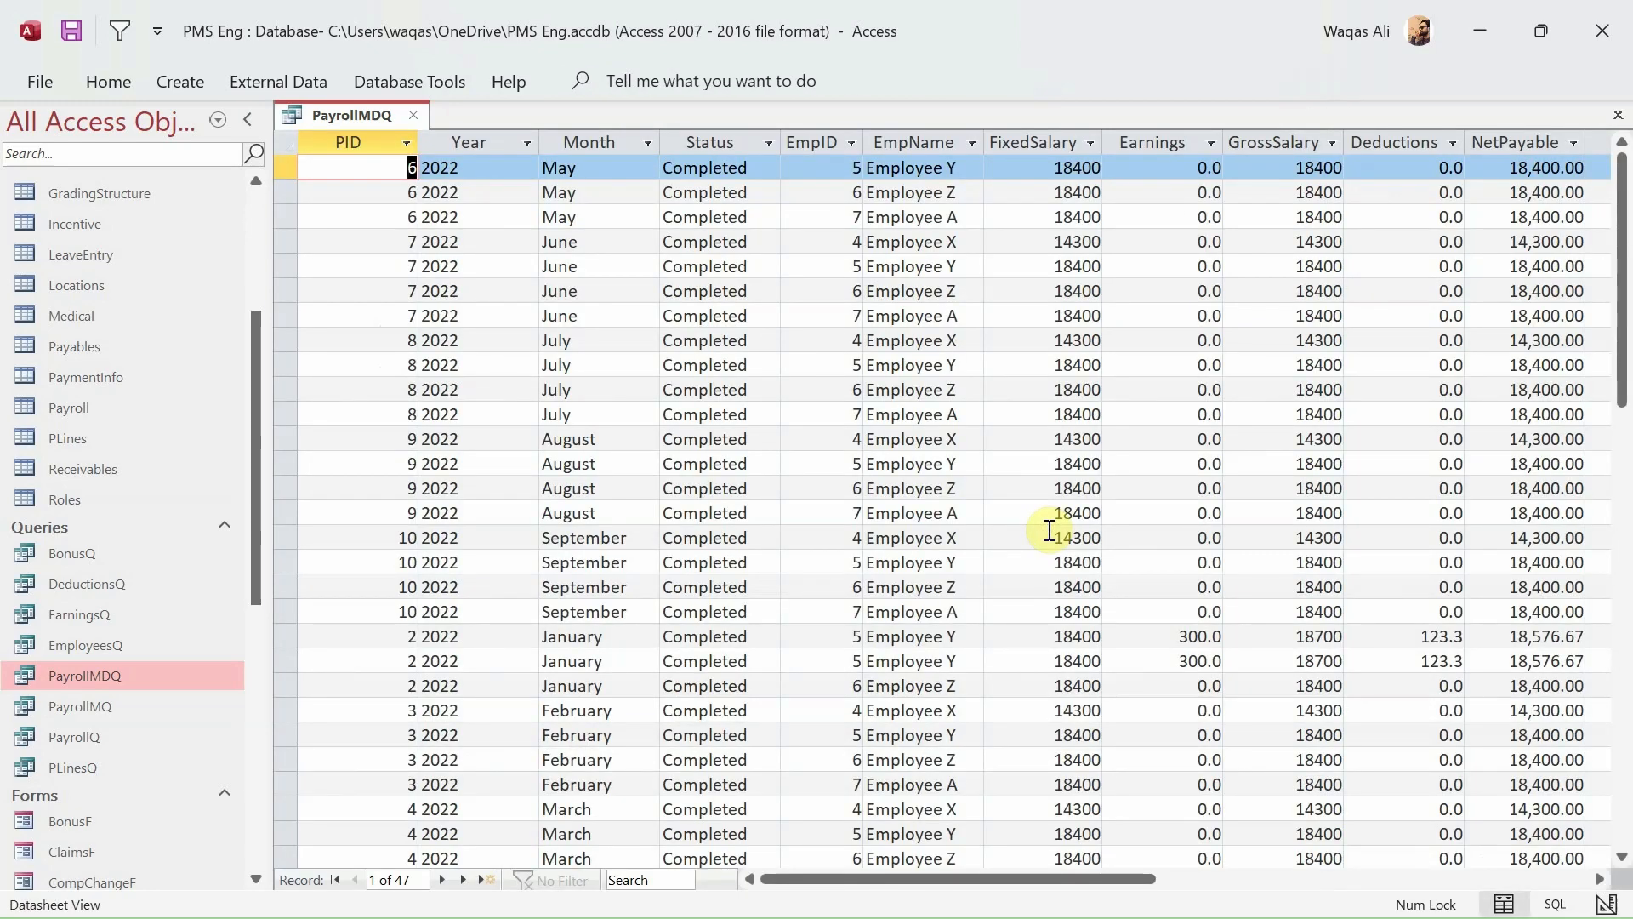
pyautogui.rightClick(330, 115)
pyautogui.click(410, 253)
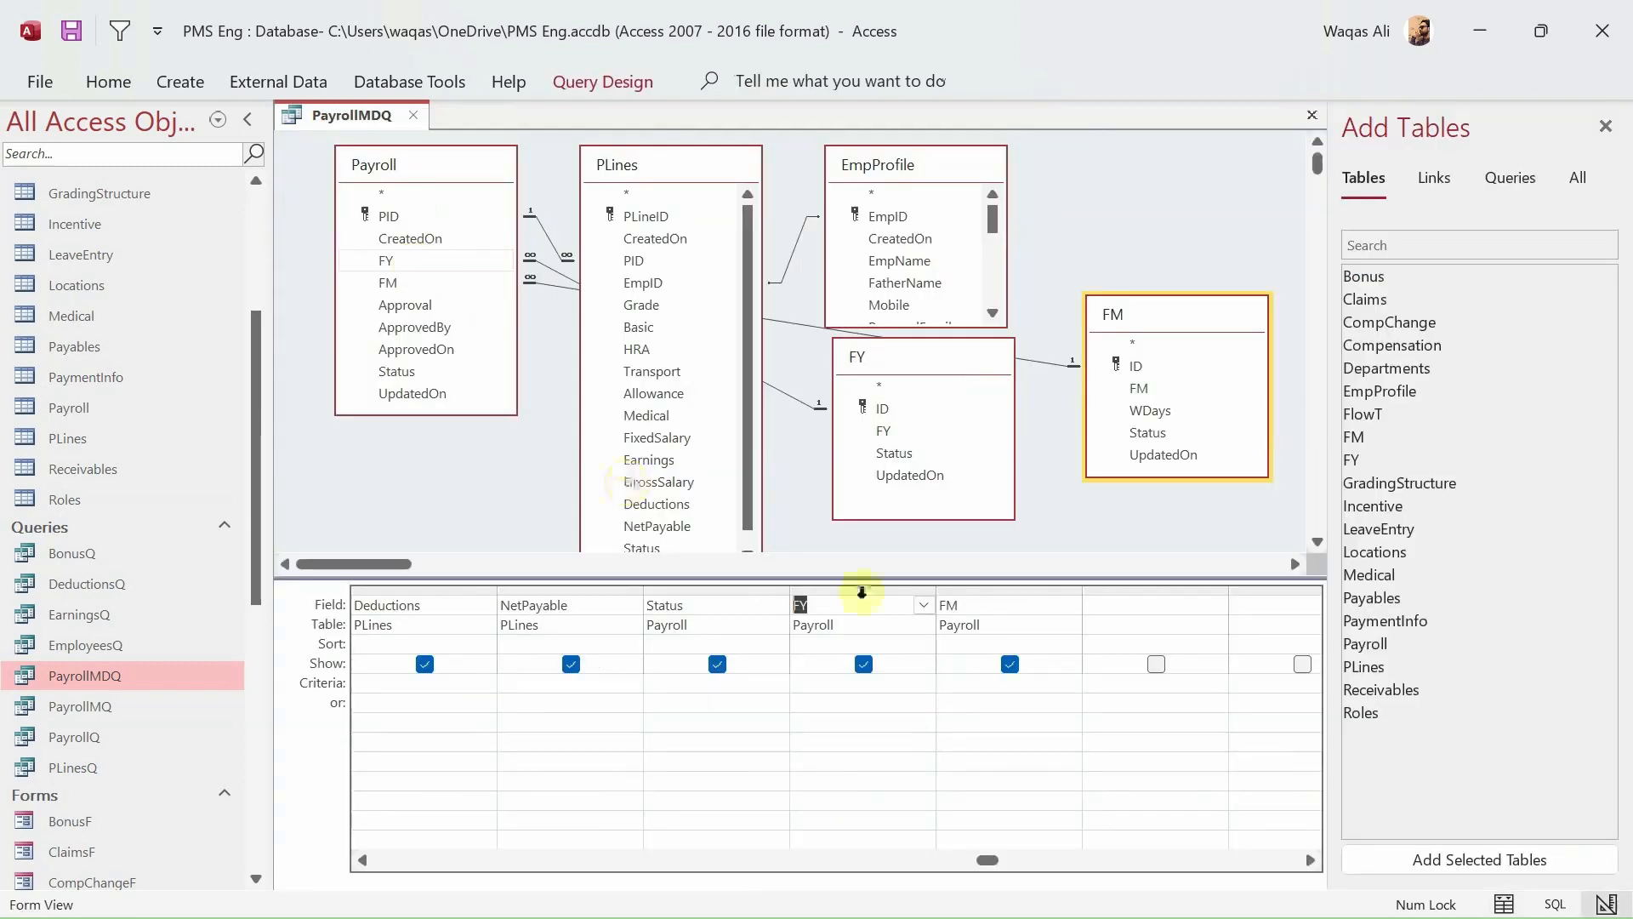
pyautogui.rightClick(1033, 470)
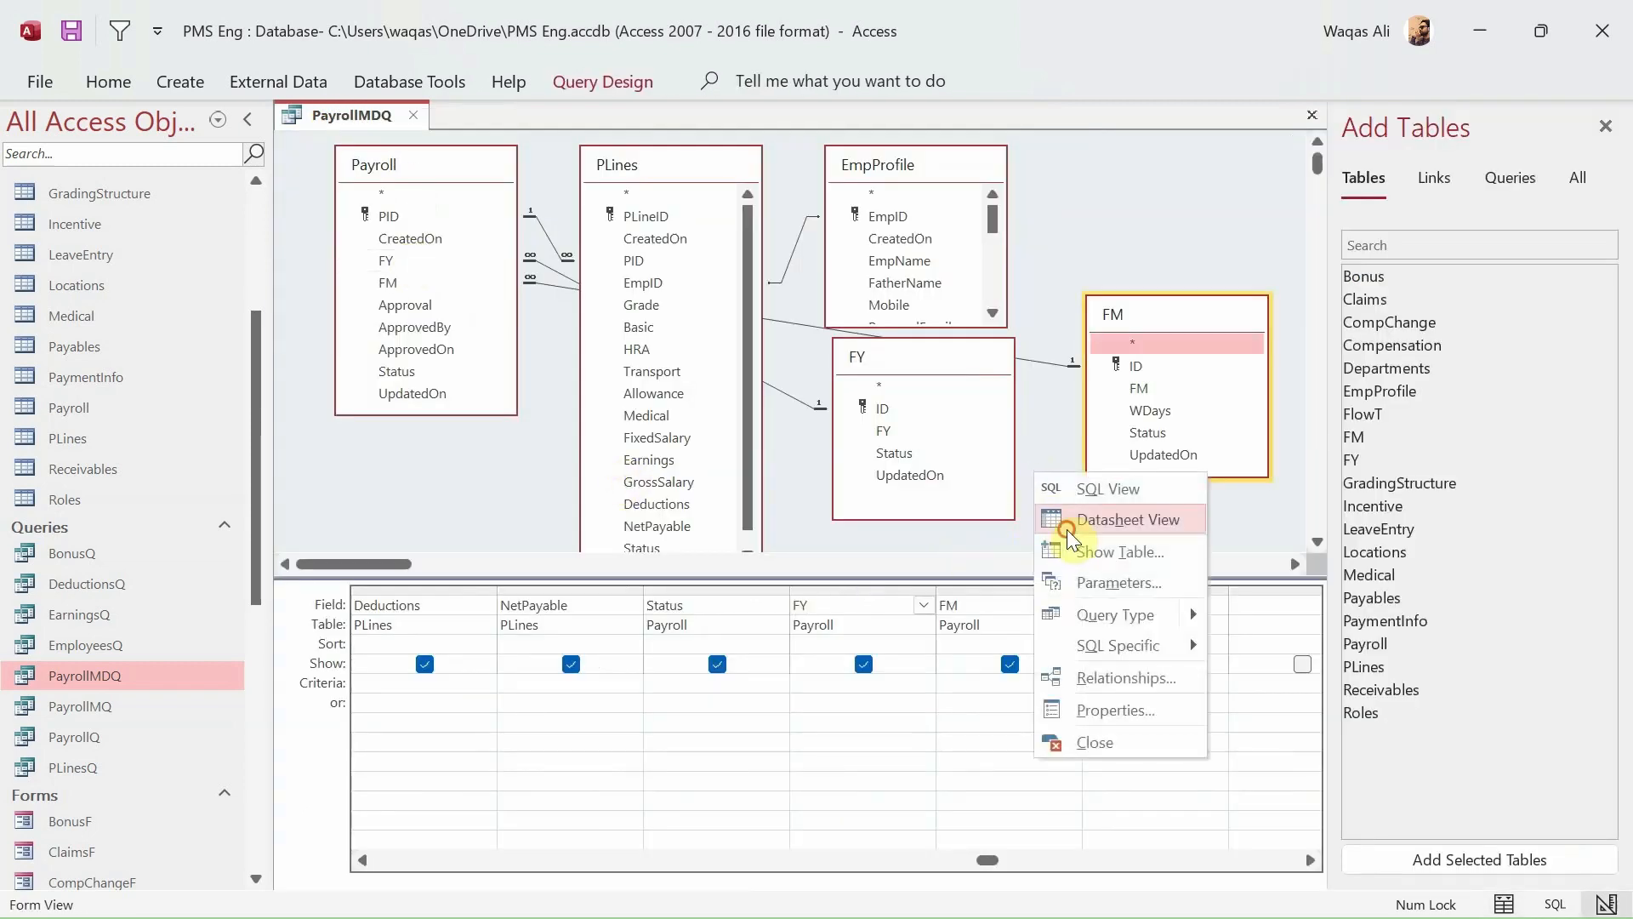
pyautogui.click(1064, 519)
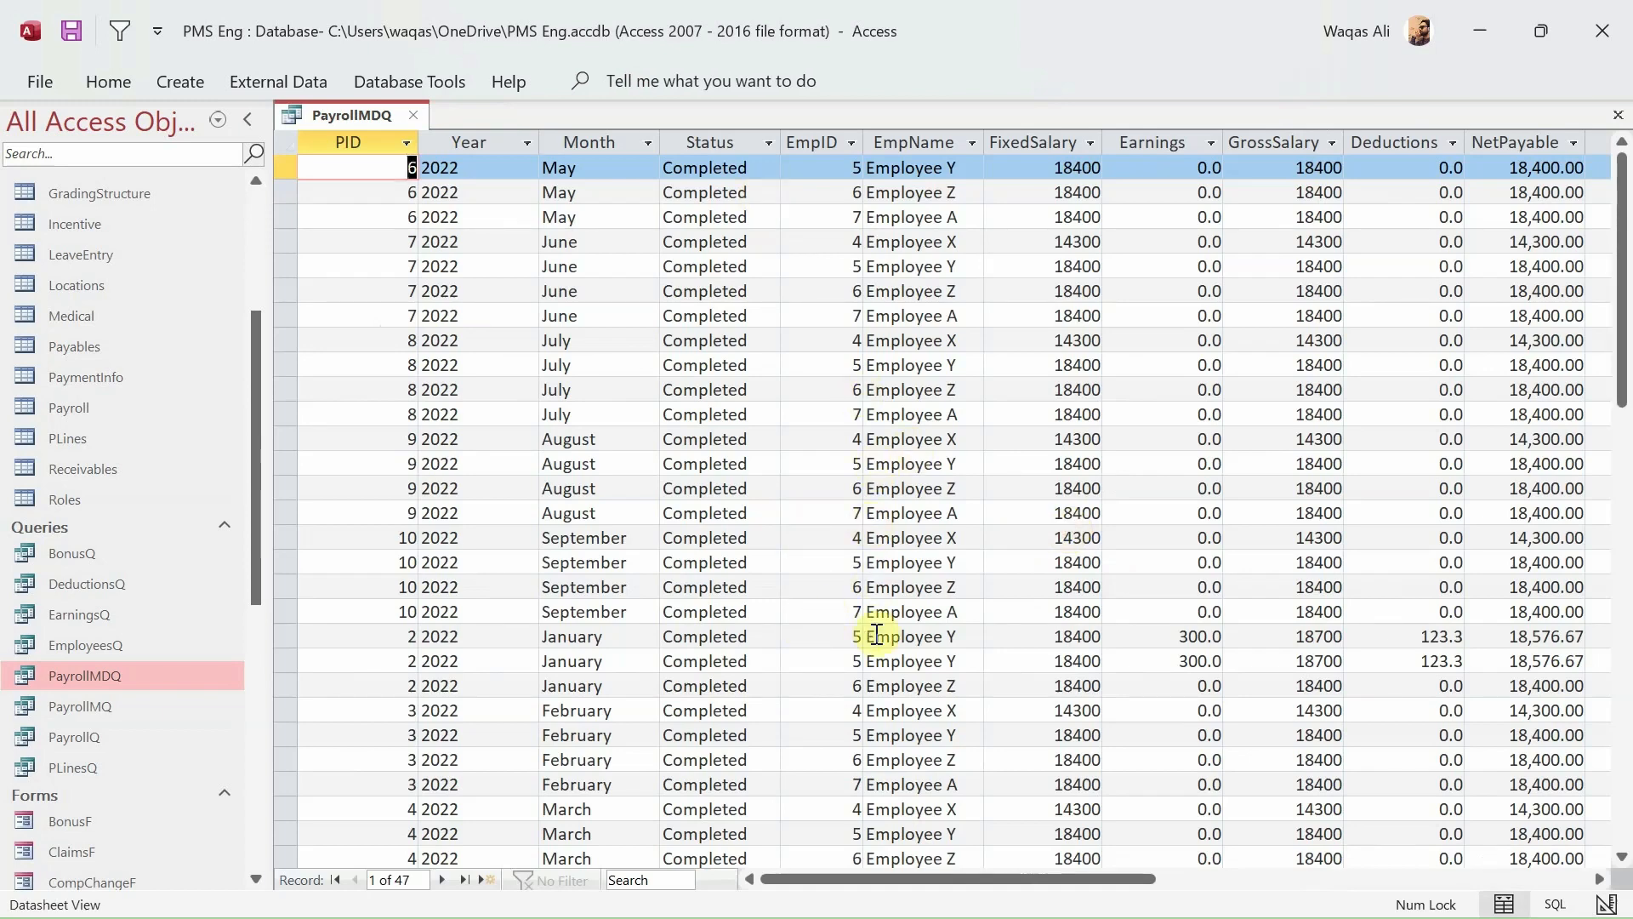
pyautogui.scroll(-6, 861, 596)
pyautogui.scroll(6, 858, 598)
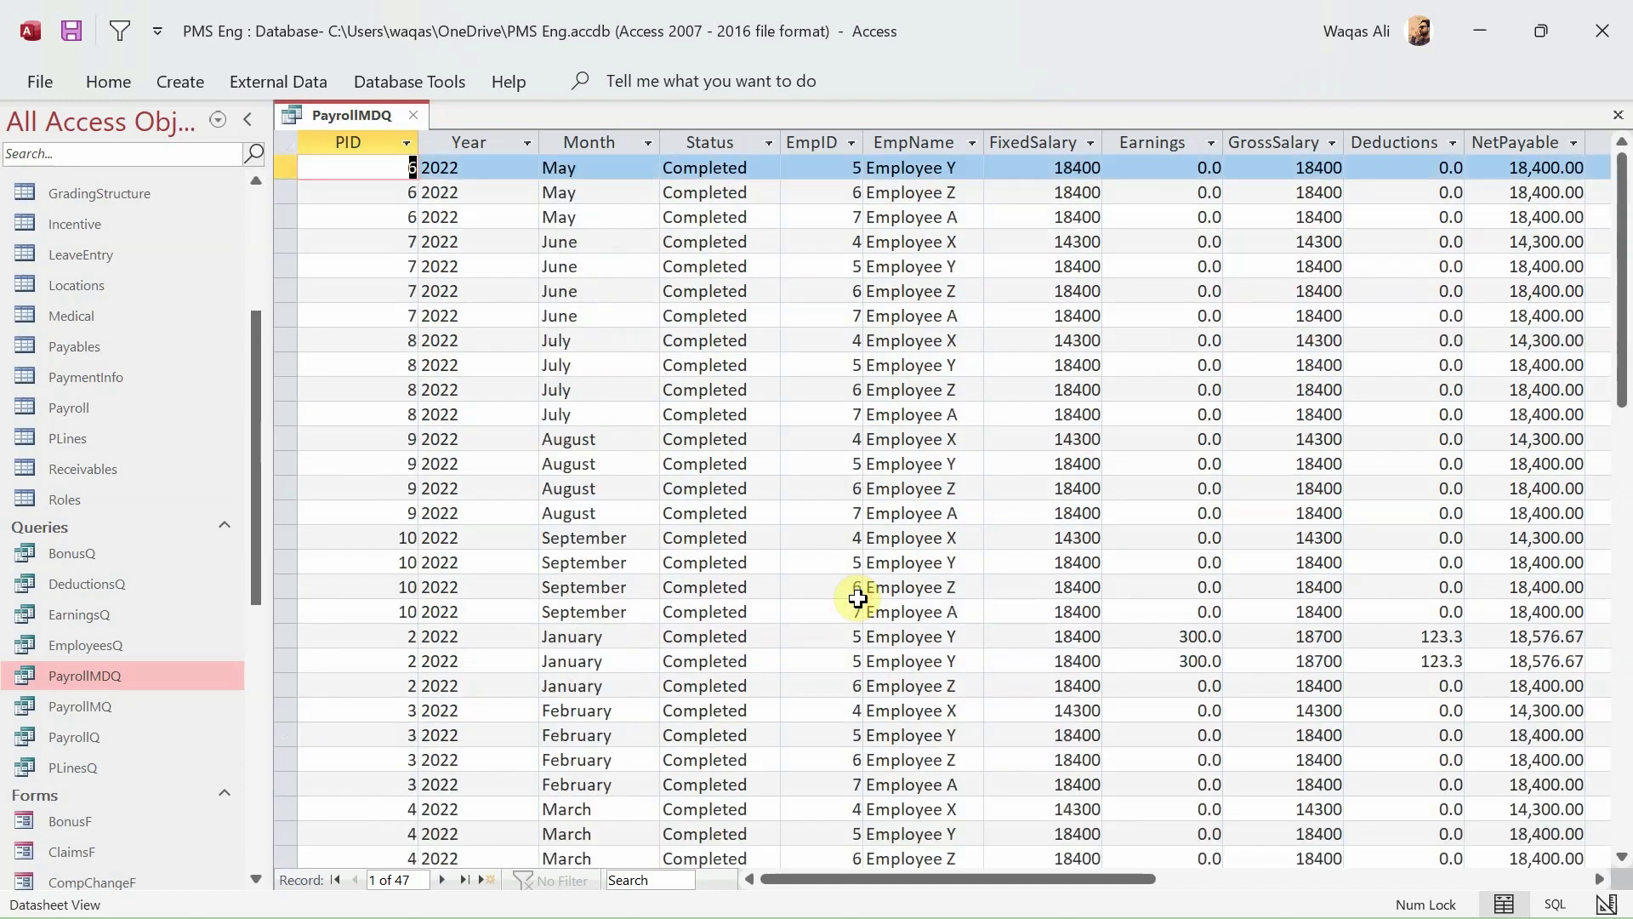
pyautogui.scroll(-9, 857, 598)
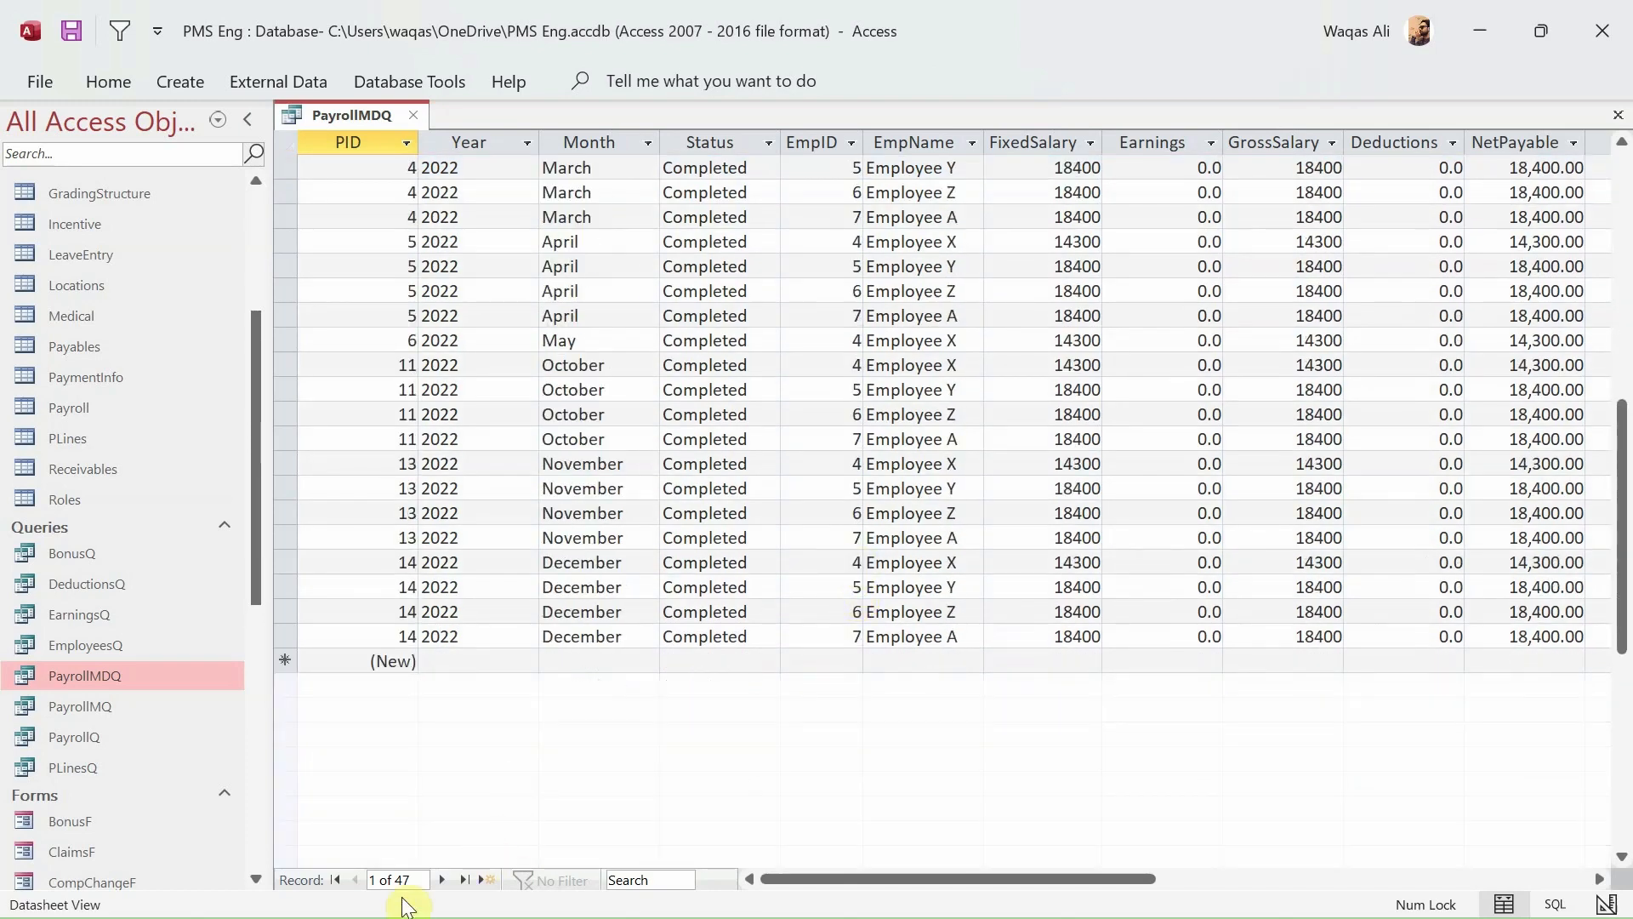
pyautogui.scroll(9, 915, 583)
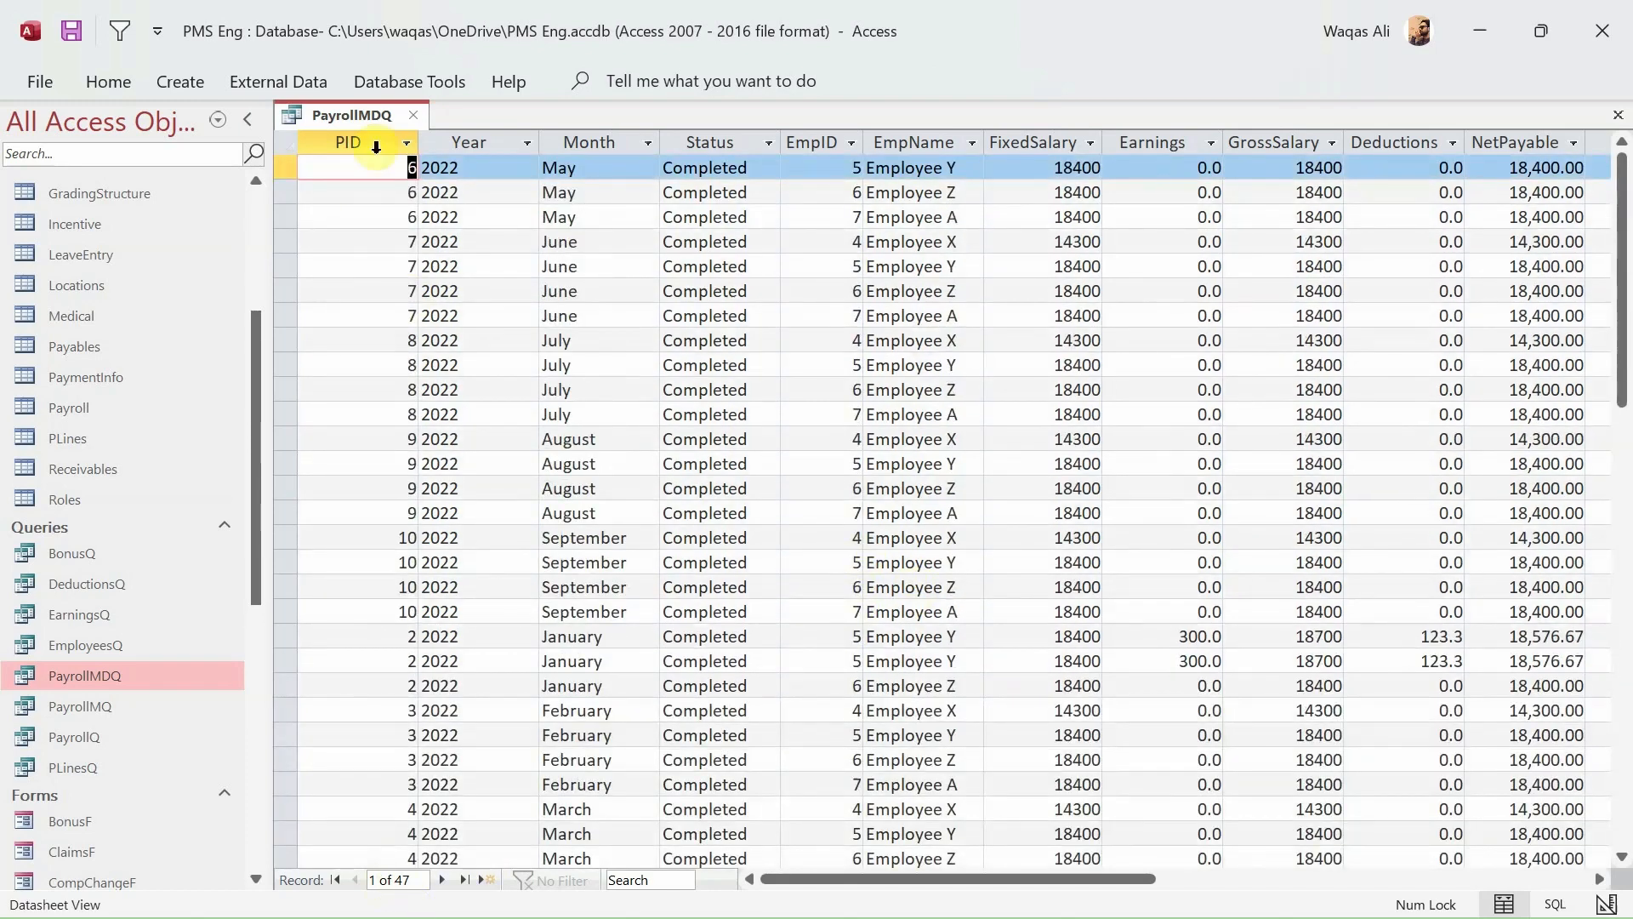
# - Add the parameter criterion [?] to the Payroll FM field in PayrollMDQ's Design View
pyautogui.rightClick(364, 119)
pyautogui.click(459, 264)
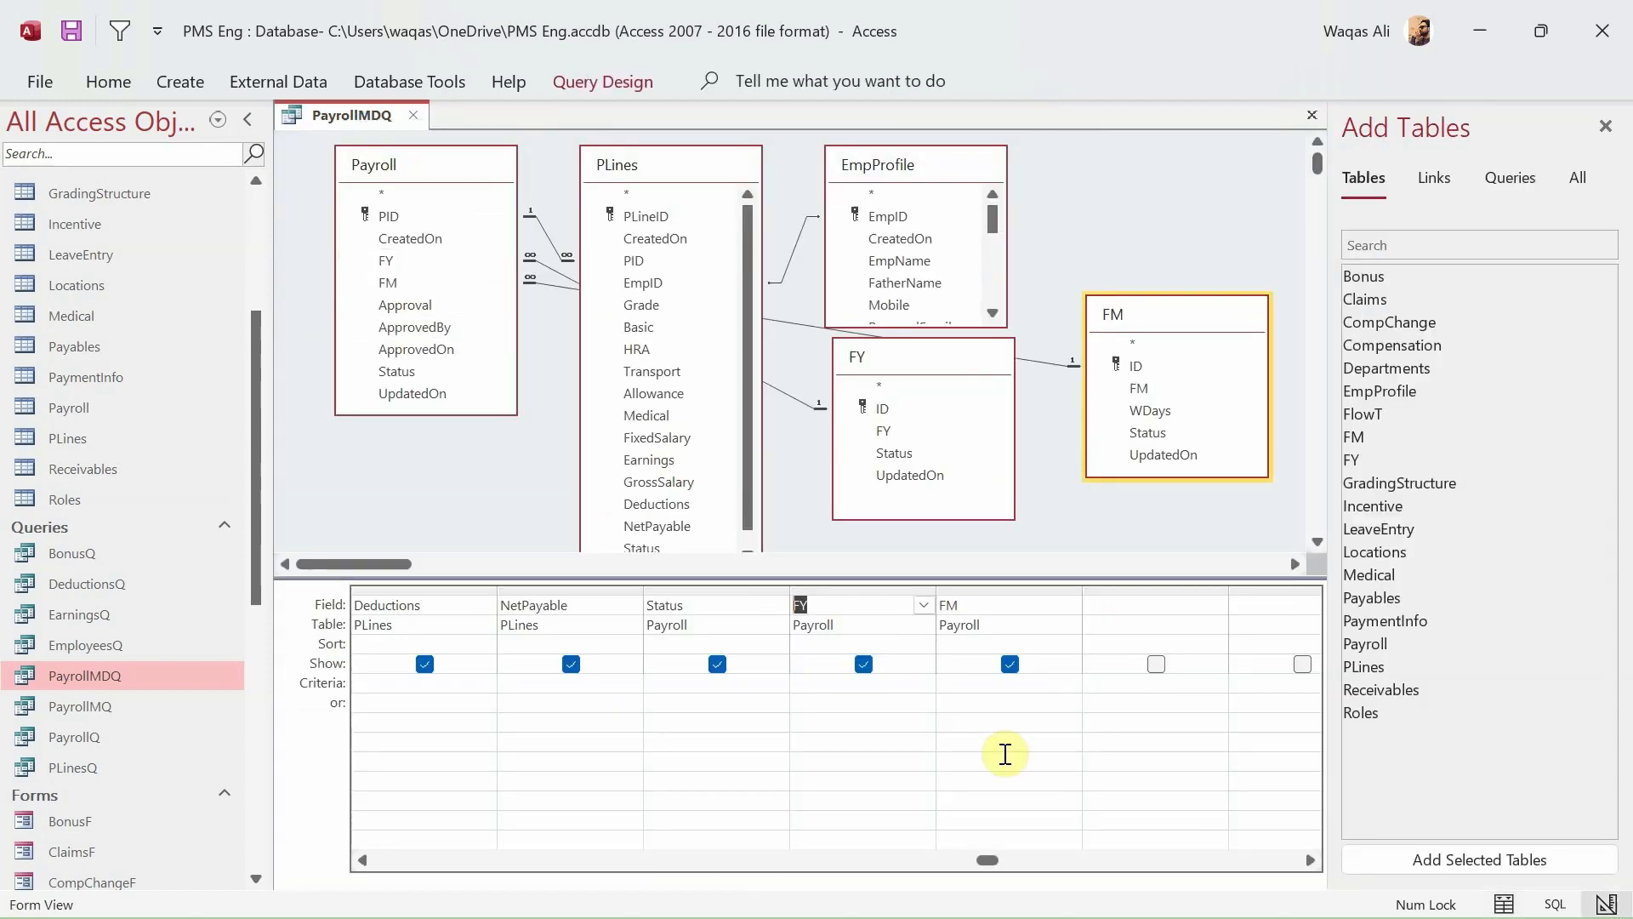
pyautogui.click(976, 681)
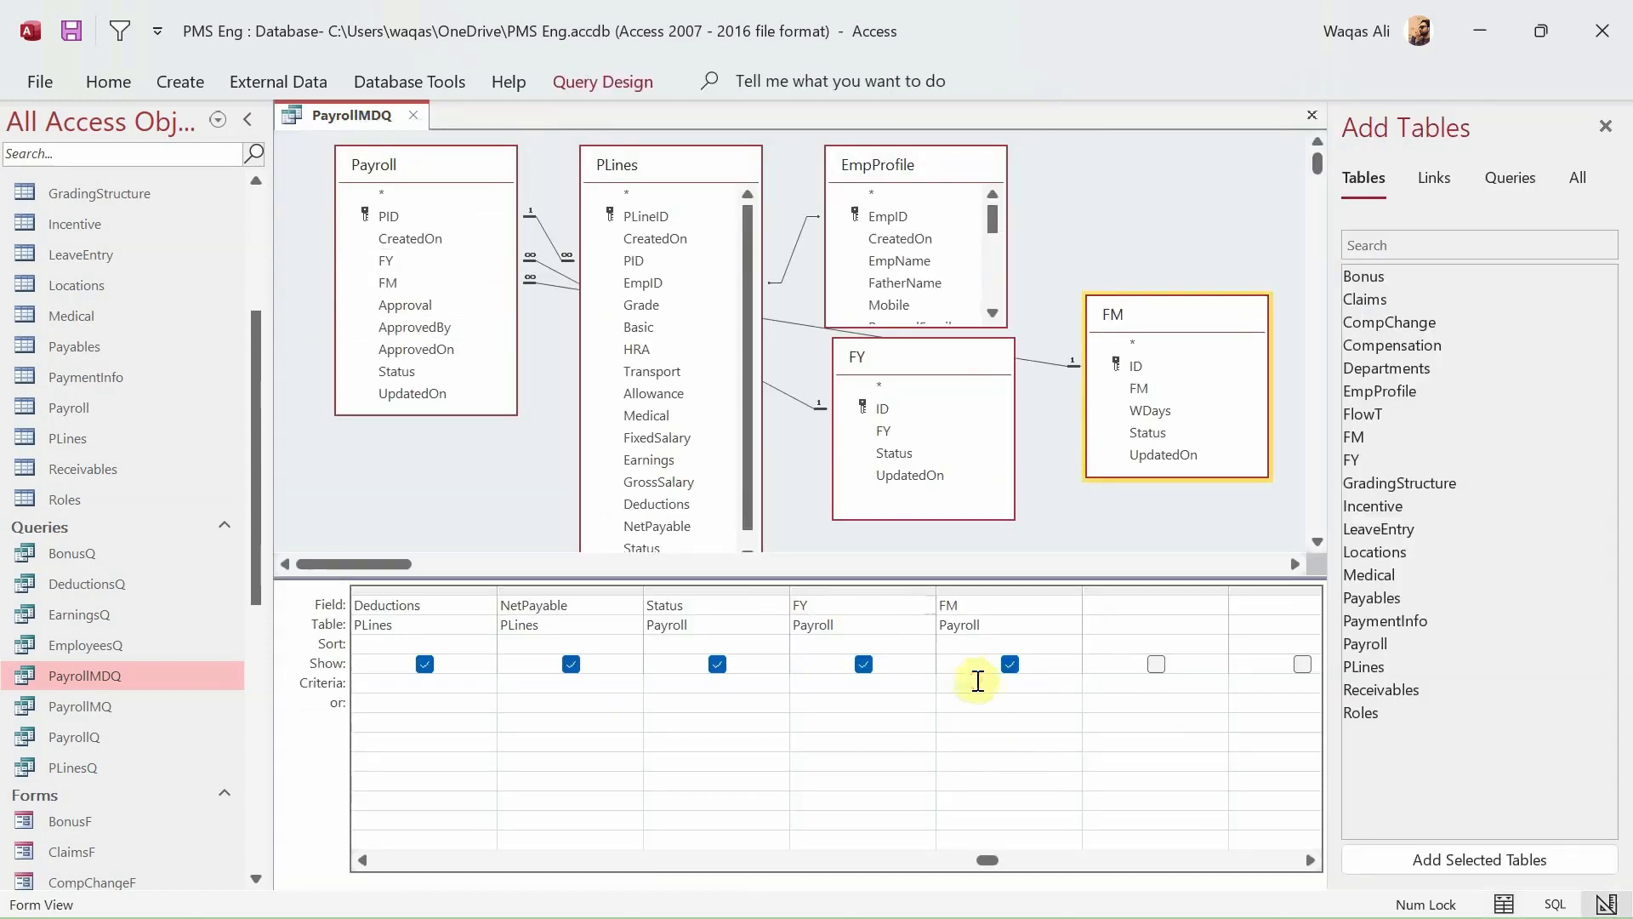
# - Run PayrollMDQ with parameter value 10 and examine the Month, Status and salary columns from FixedSalary to NetPayable
pyautogui.rightClick(1132, 213)
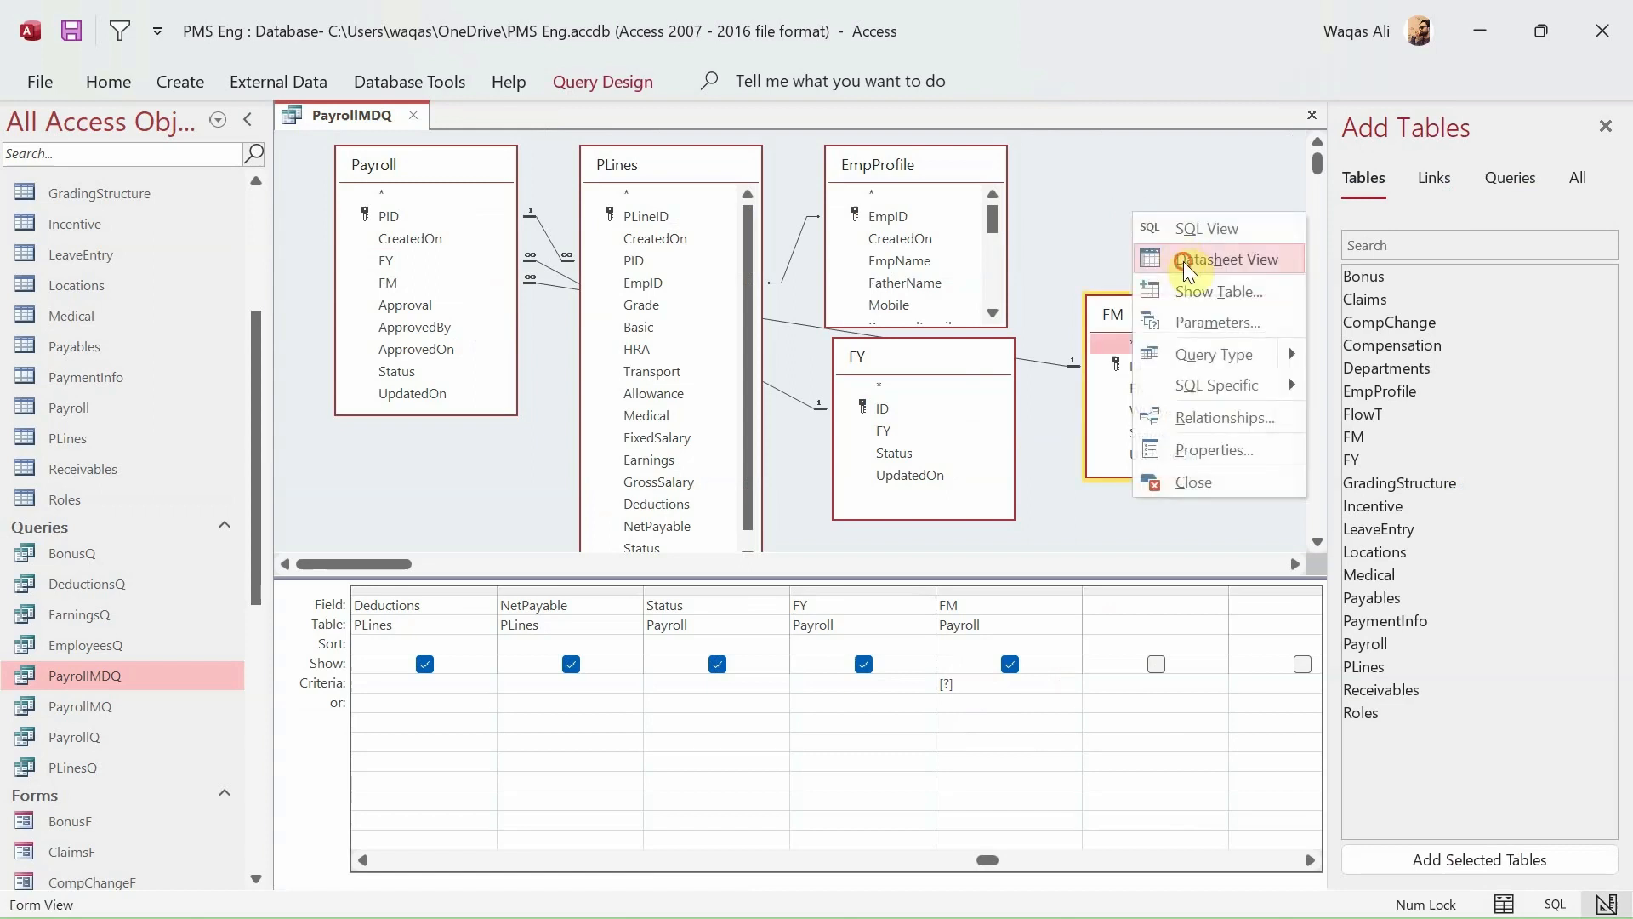
pyautogui.click(1188, 261)
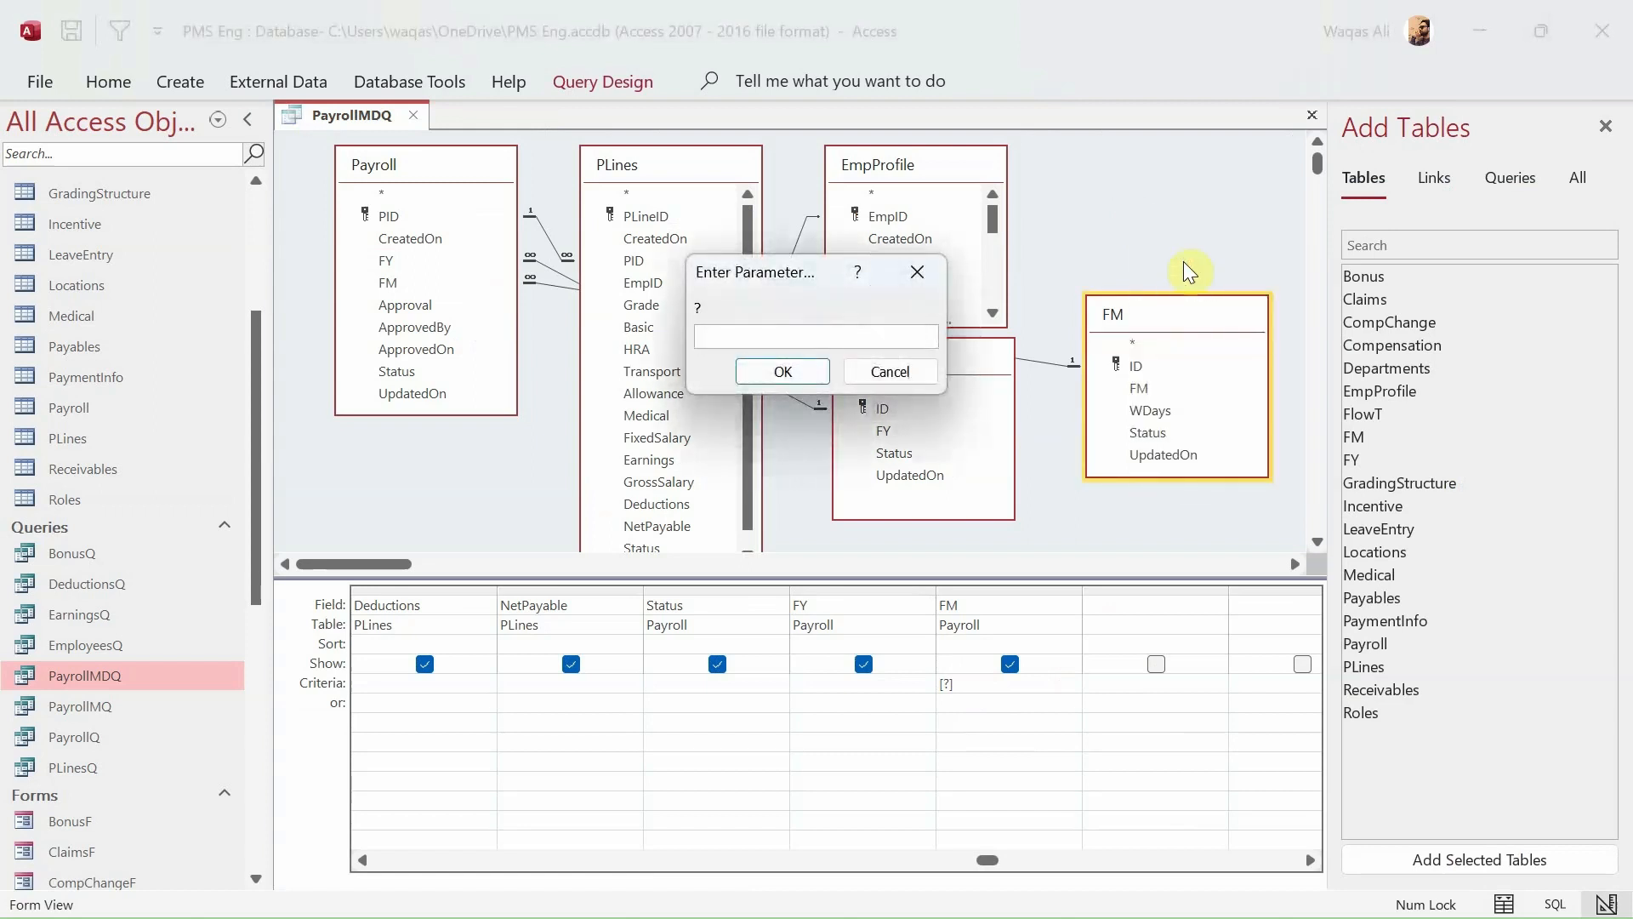
pyautogui.write('10')
pyautogui.click(786, 370)
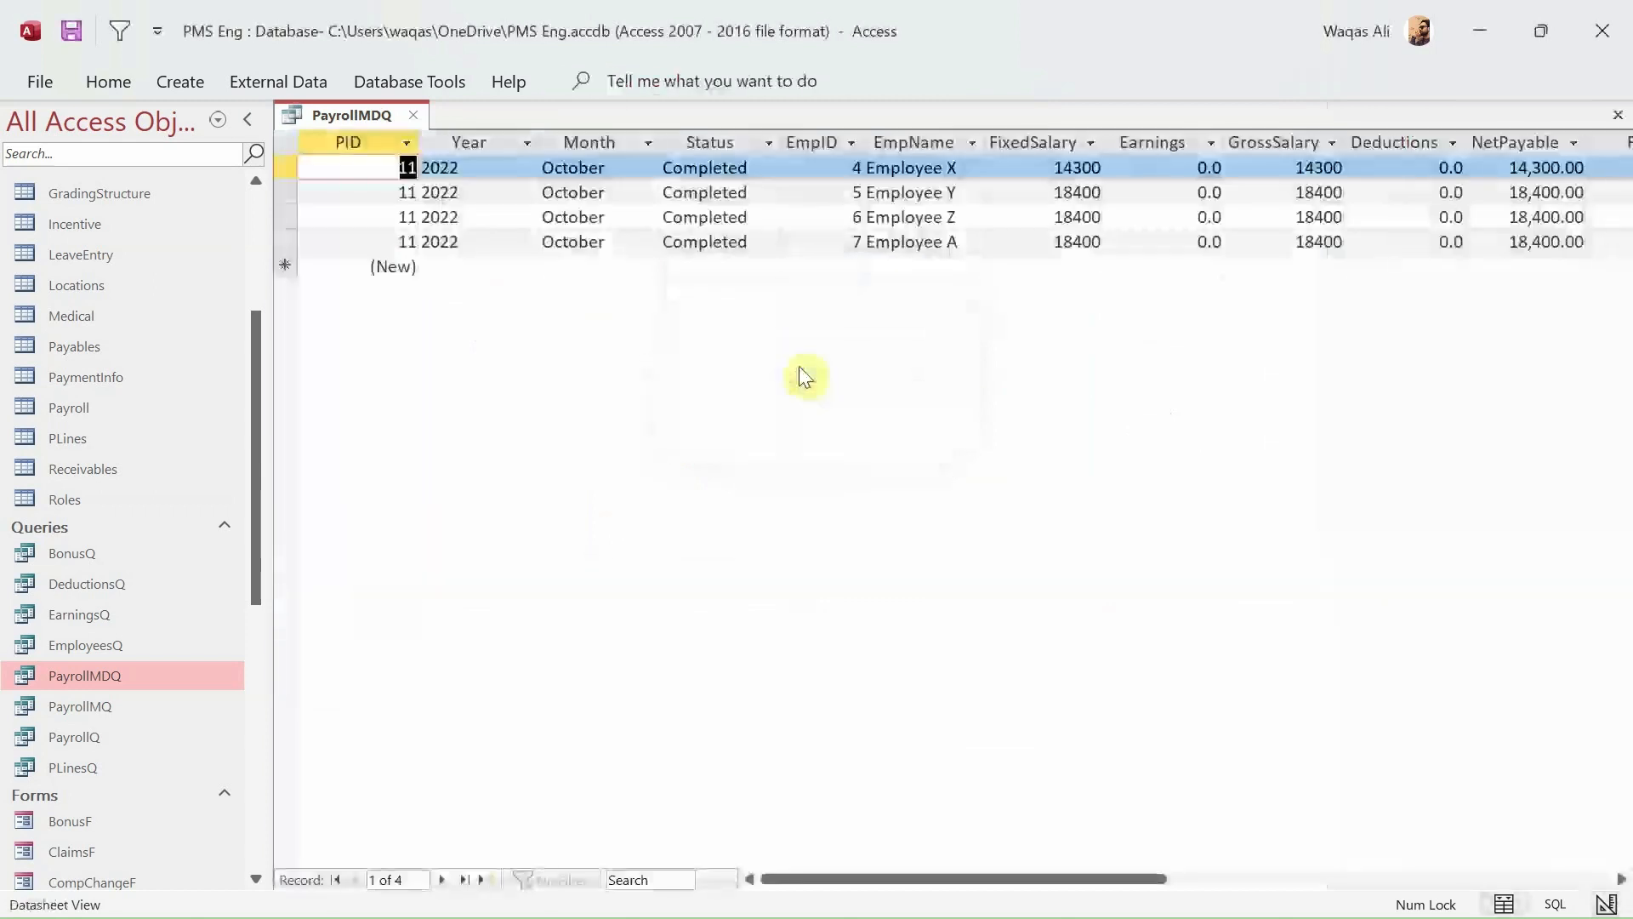
pyautogui.click(599, 145)
pyautogui.keyDown('shift'); pyautogui.click(722, 142); pyautogui.keyUp('shift')
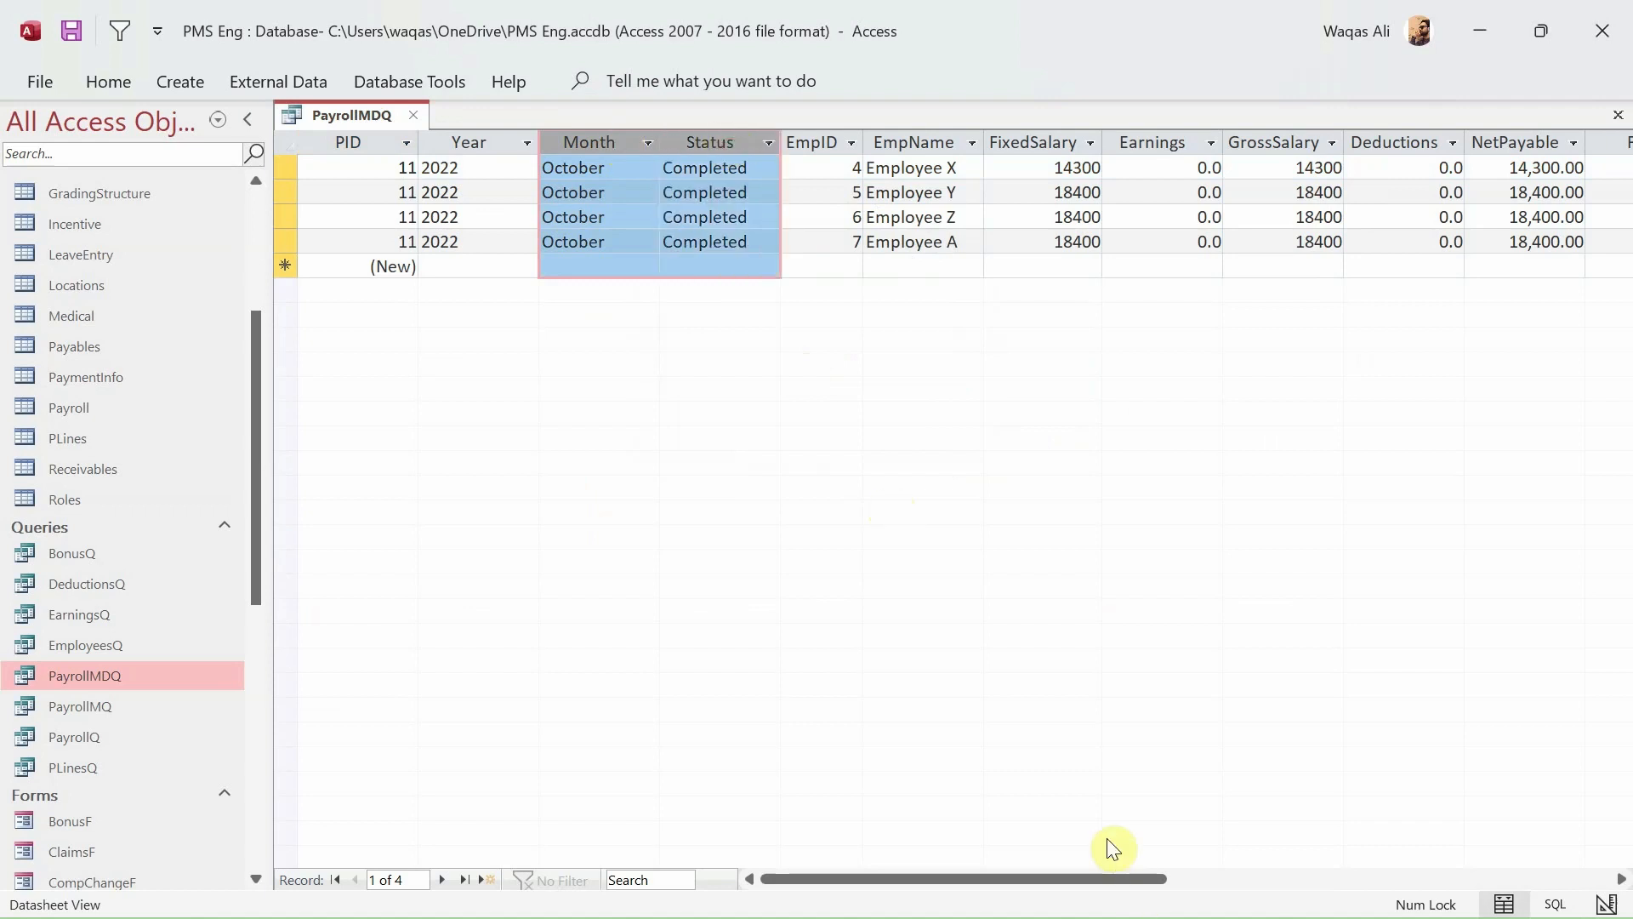
pyautogui.moveTo(1094, 881); pyautogui.dragTo(1169, 881)
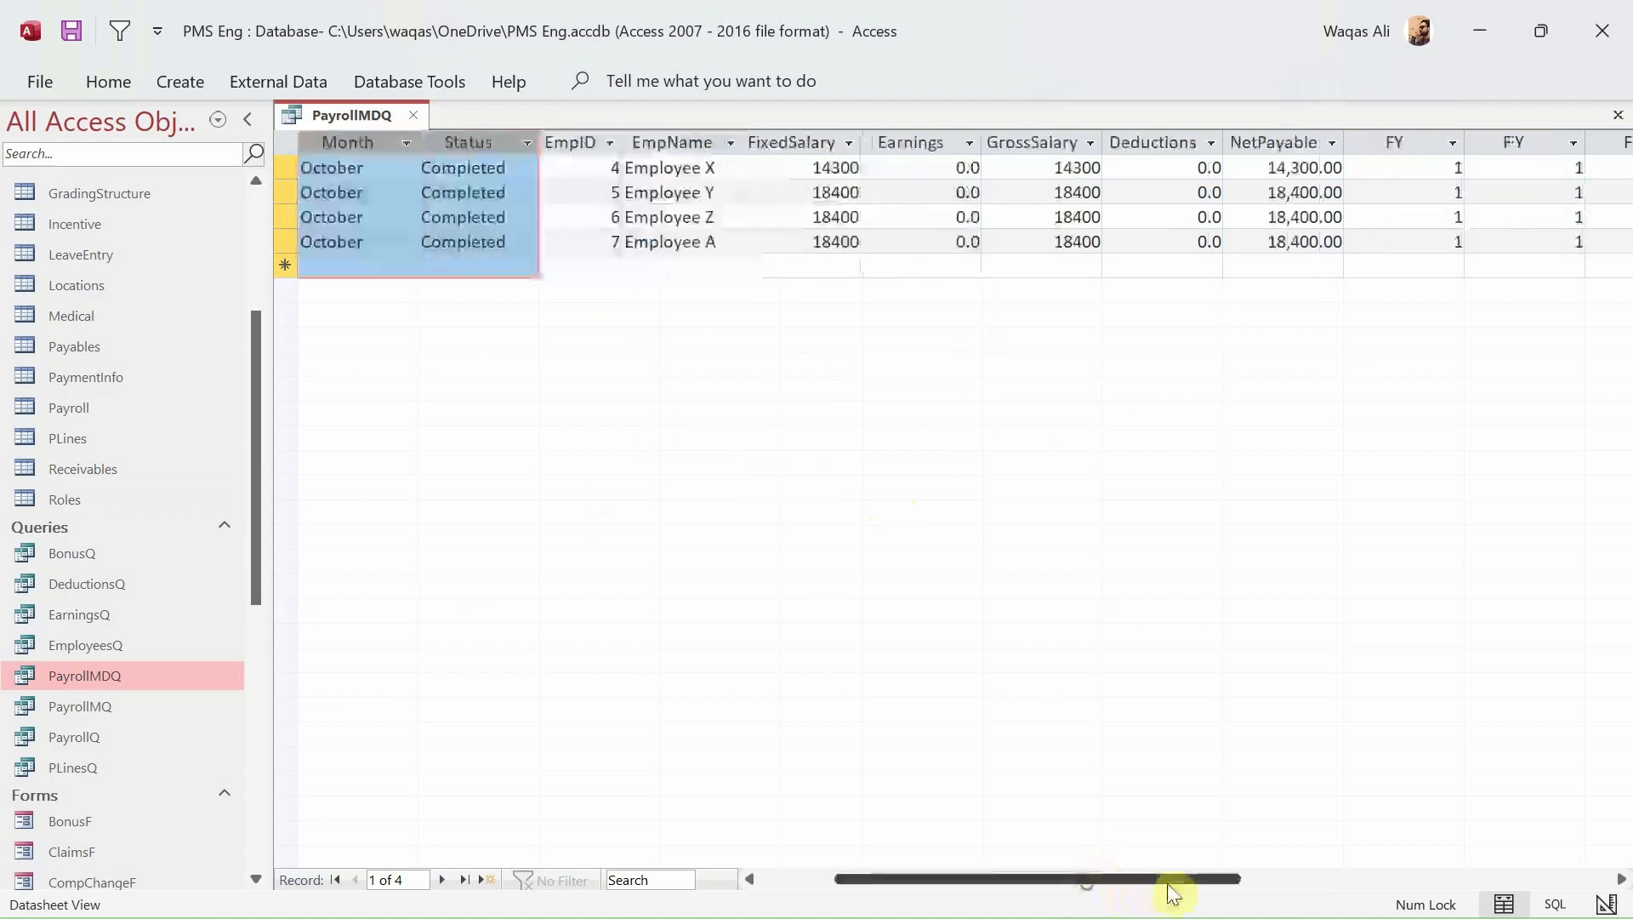
pyautogui.click(663, 145)
pyautogui.click(769, 144)
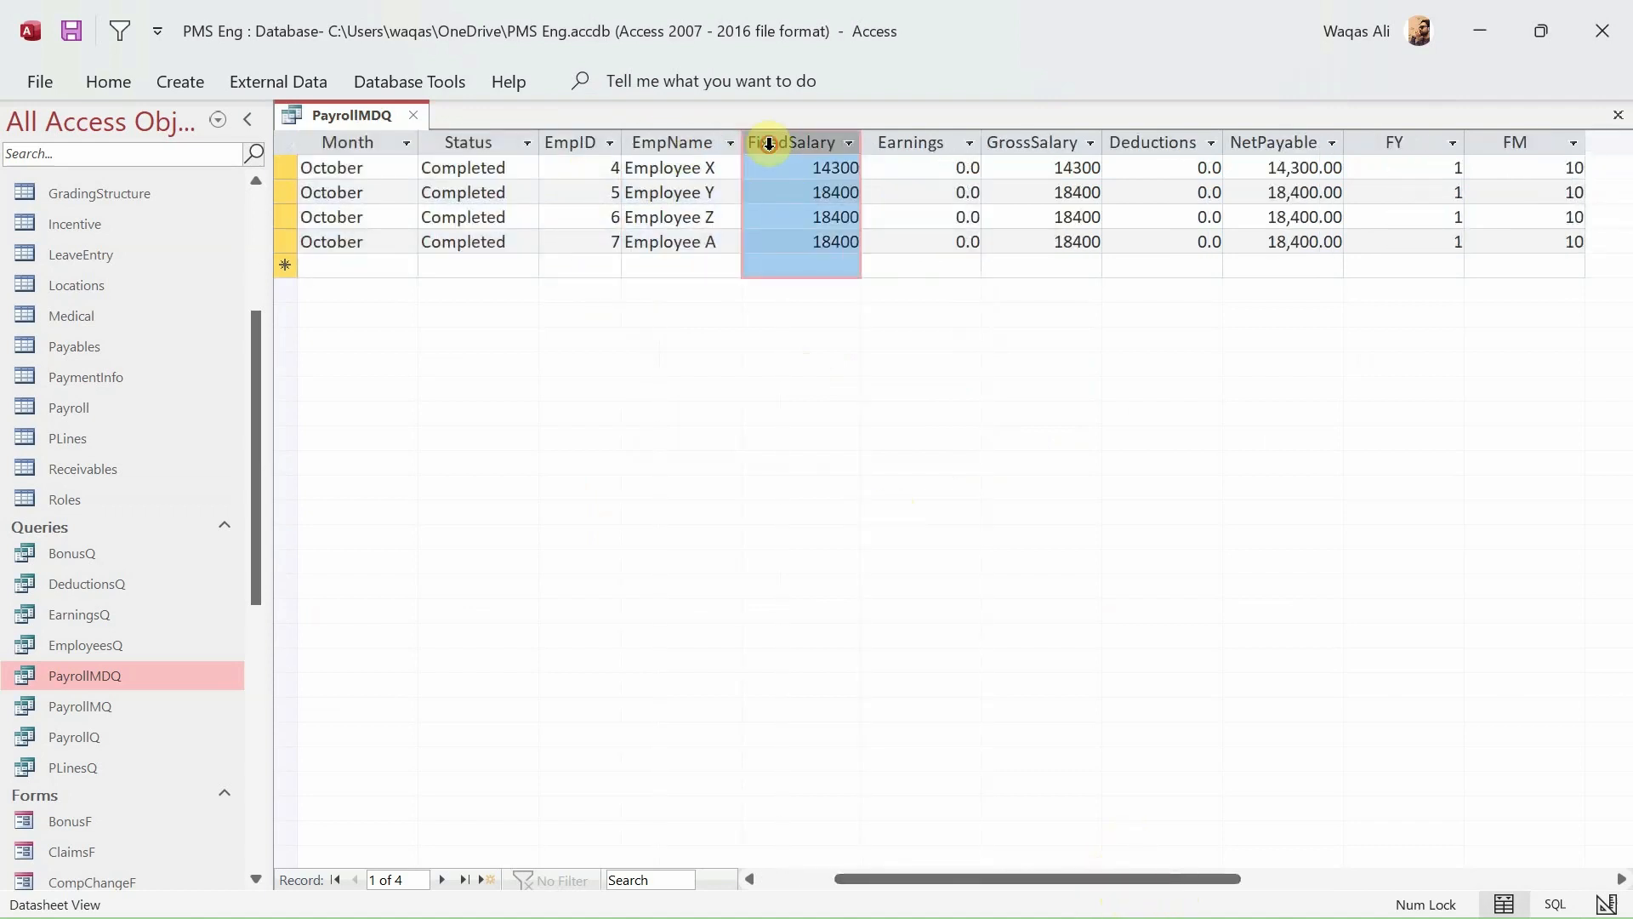
pyautogui.moveTo(769, 144); pyautogui.dragTo(1301, 140)
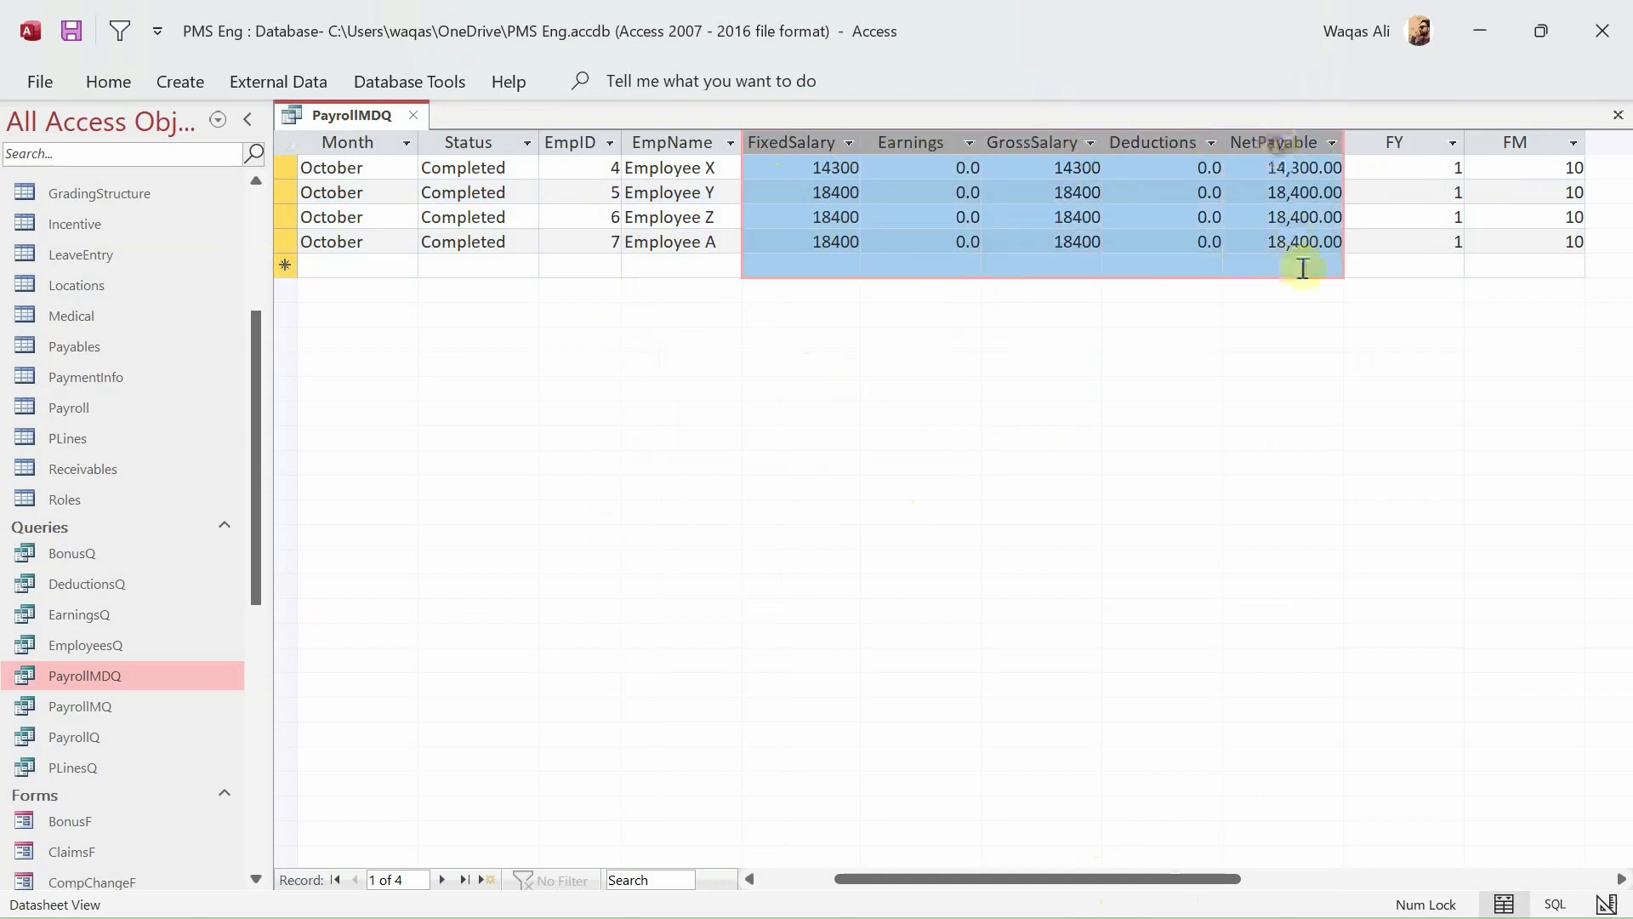
# - Return PayrollMDQ to Design View, keep [?] as the Payroll FM criterion, then save and close the query
pyautogui.rightClick(346, 126)
pyautogui.click(452, 257)
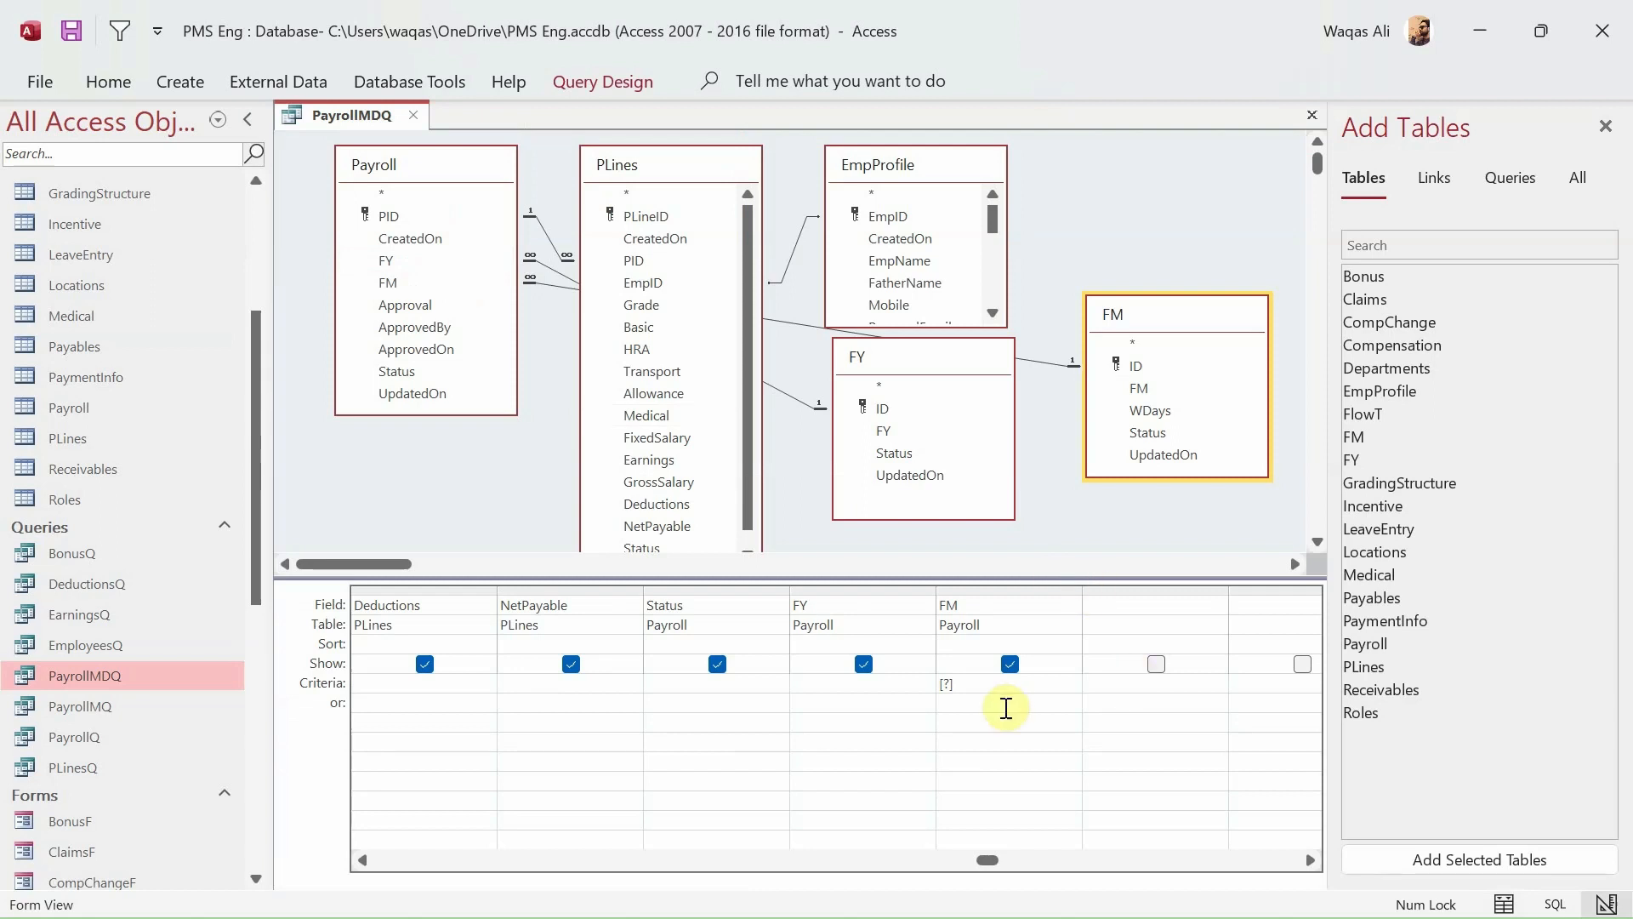
pyautogui.click(934, 683)
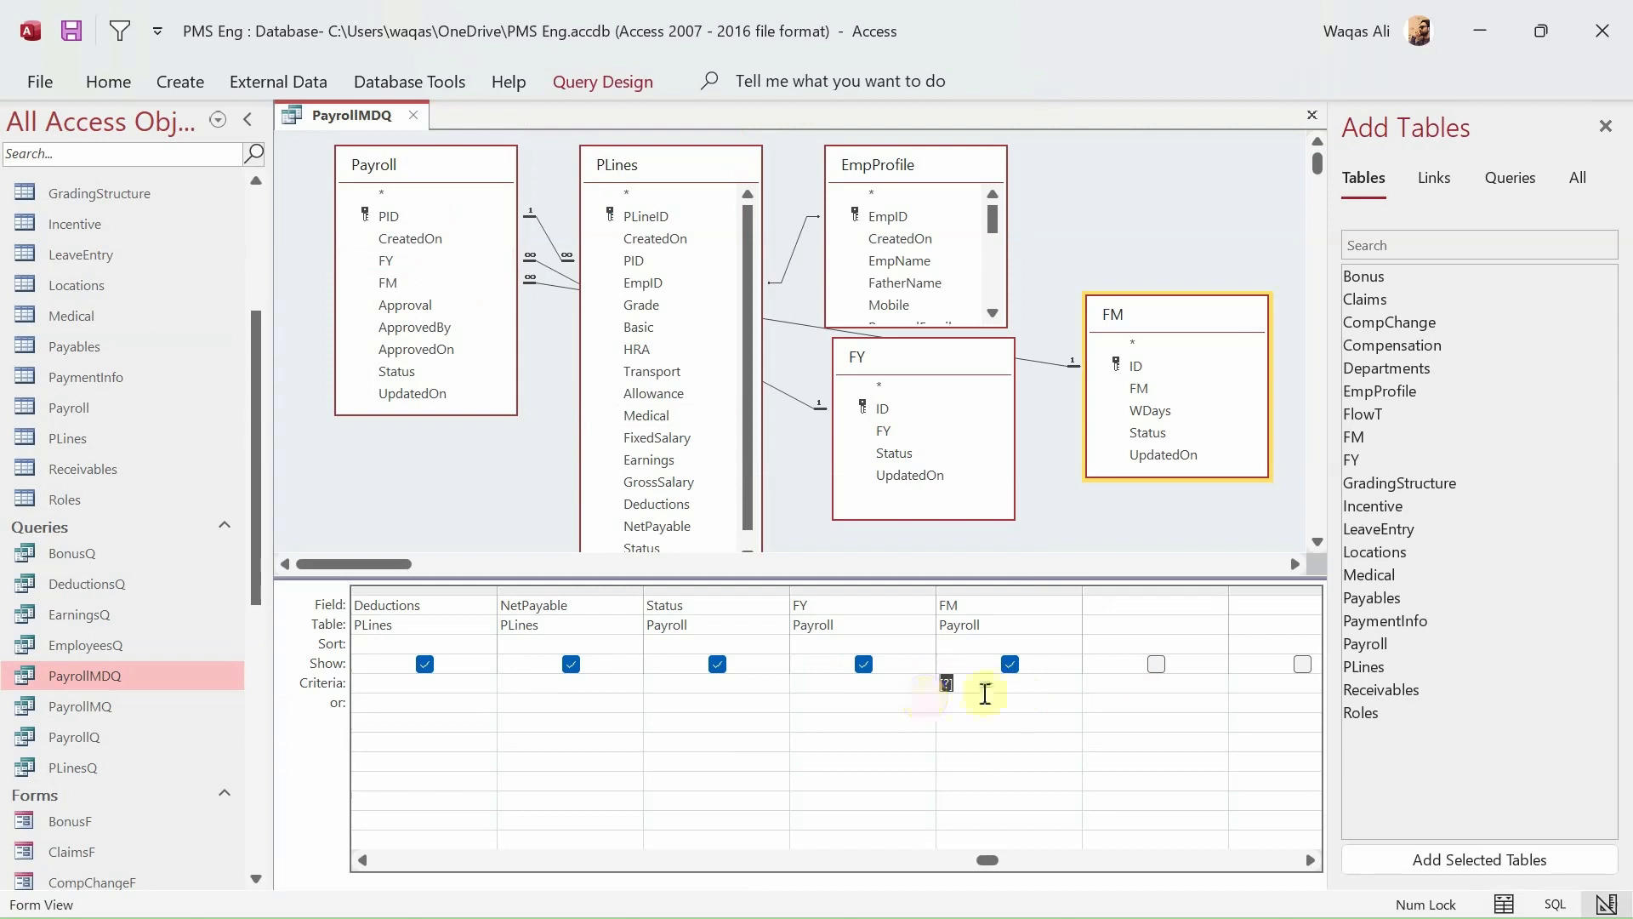
pyautogui.click(975, 688)
pyautogui.rightClick(314, 117)
pyautogui.click(323, 128)
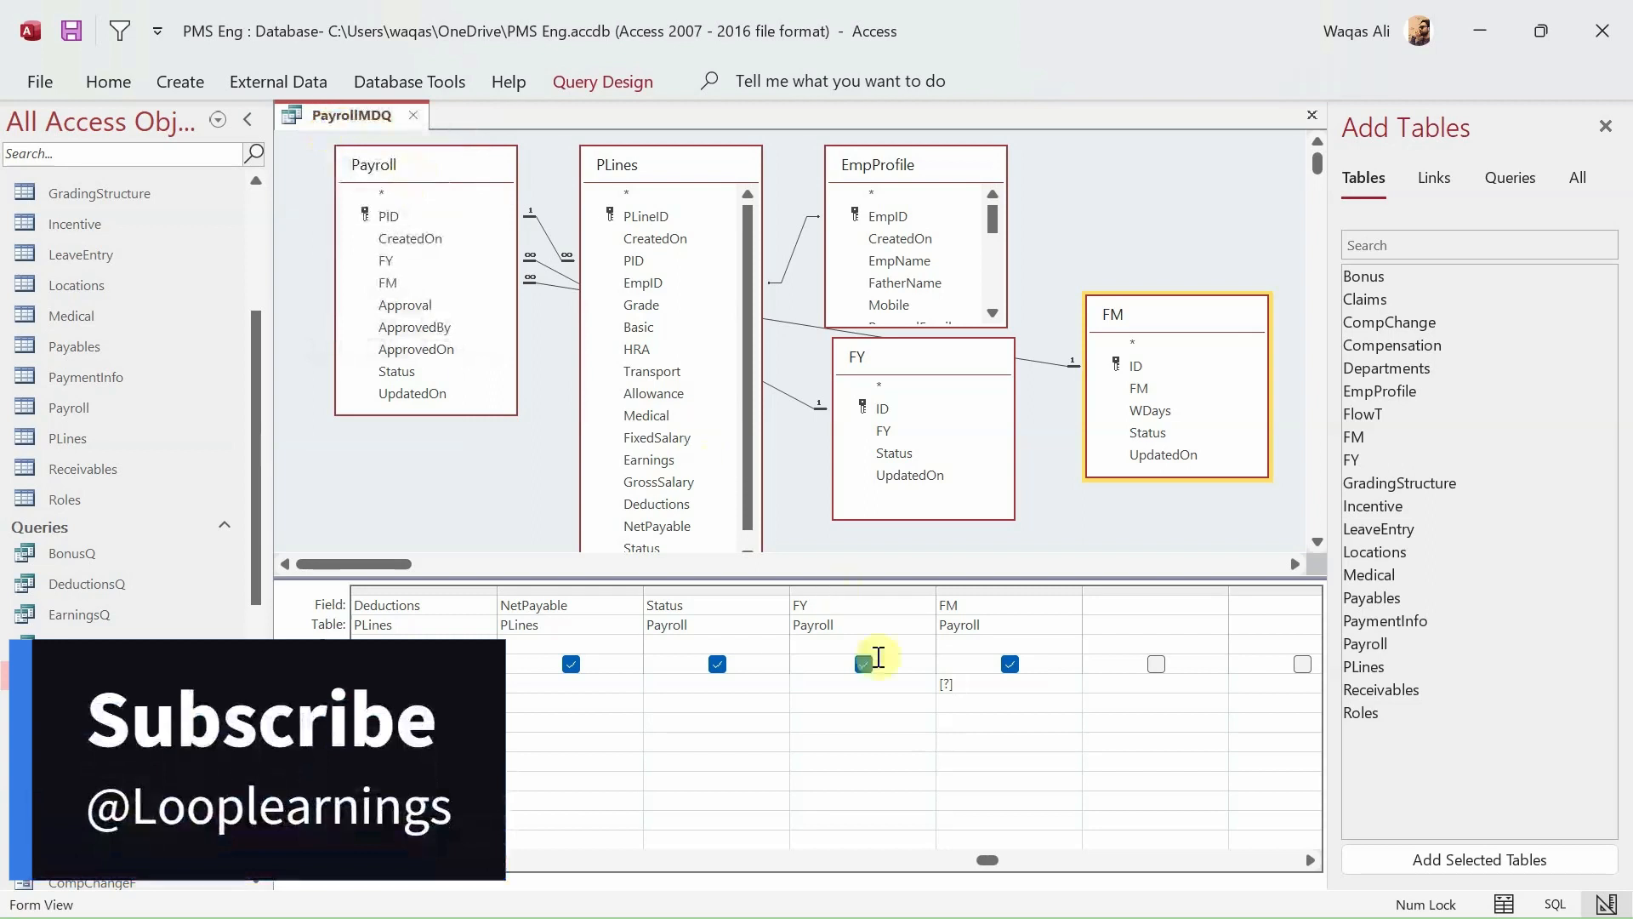
pyautogui.click(946, 691)
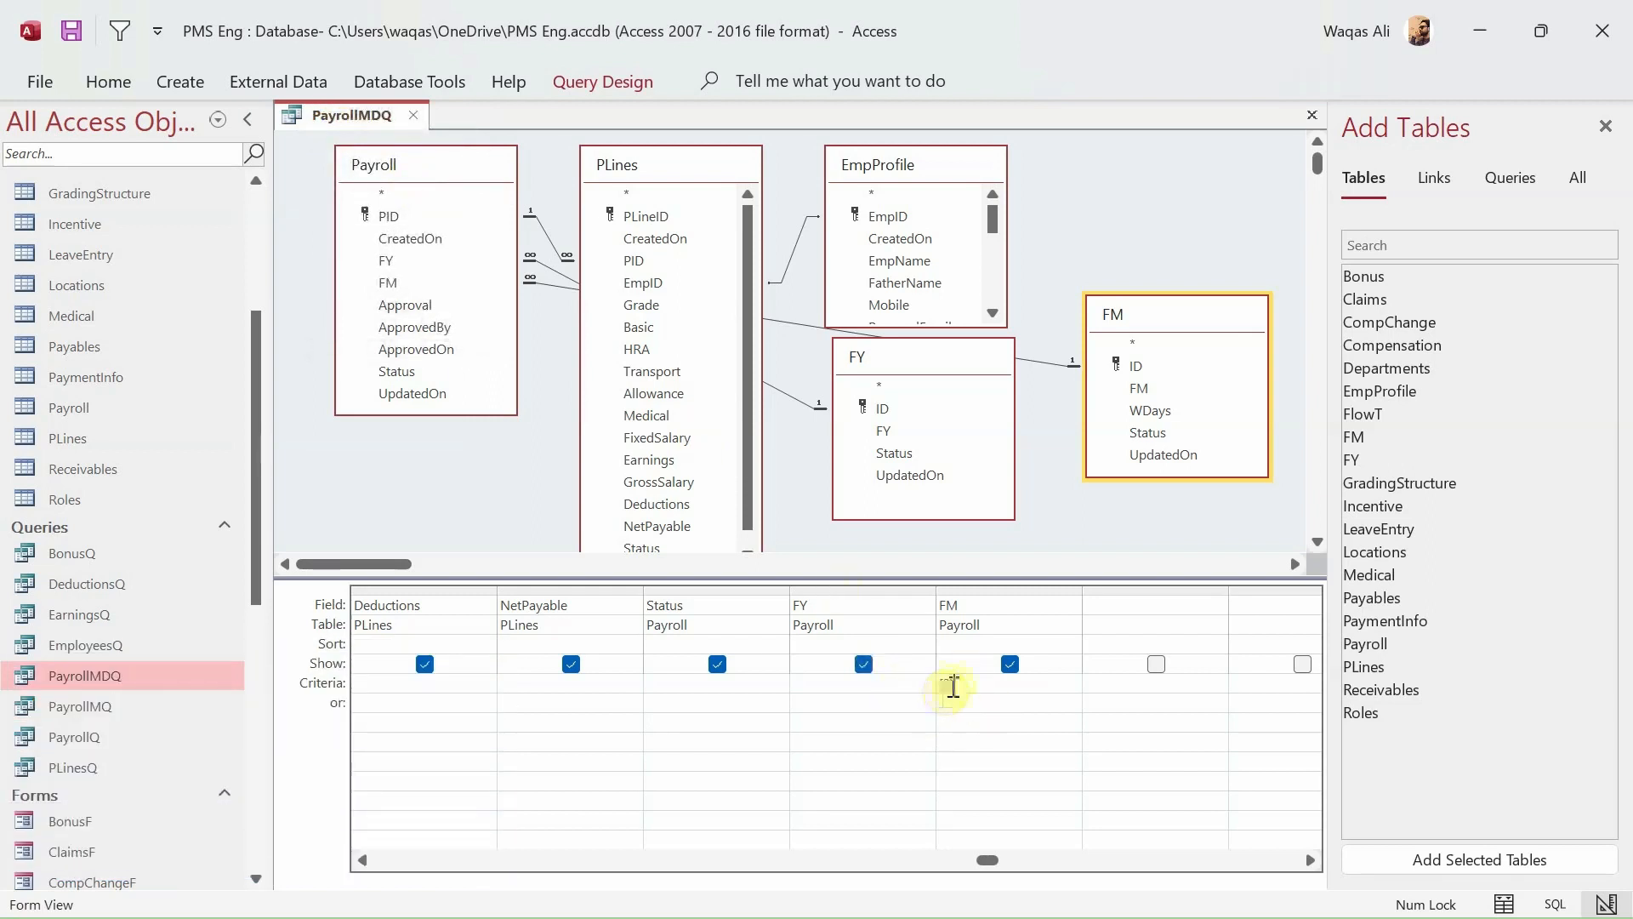
pyautogui.rightClick(339, 119)
pyautogui.click(357, 129)
pyautogui.rightClick(356, 123)
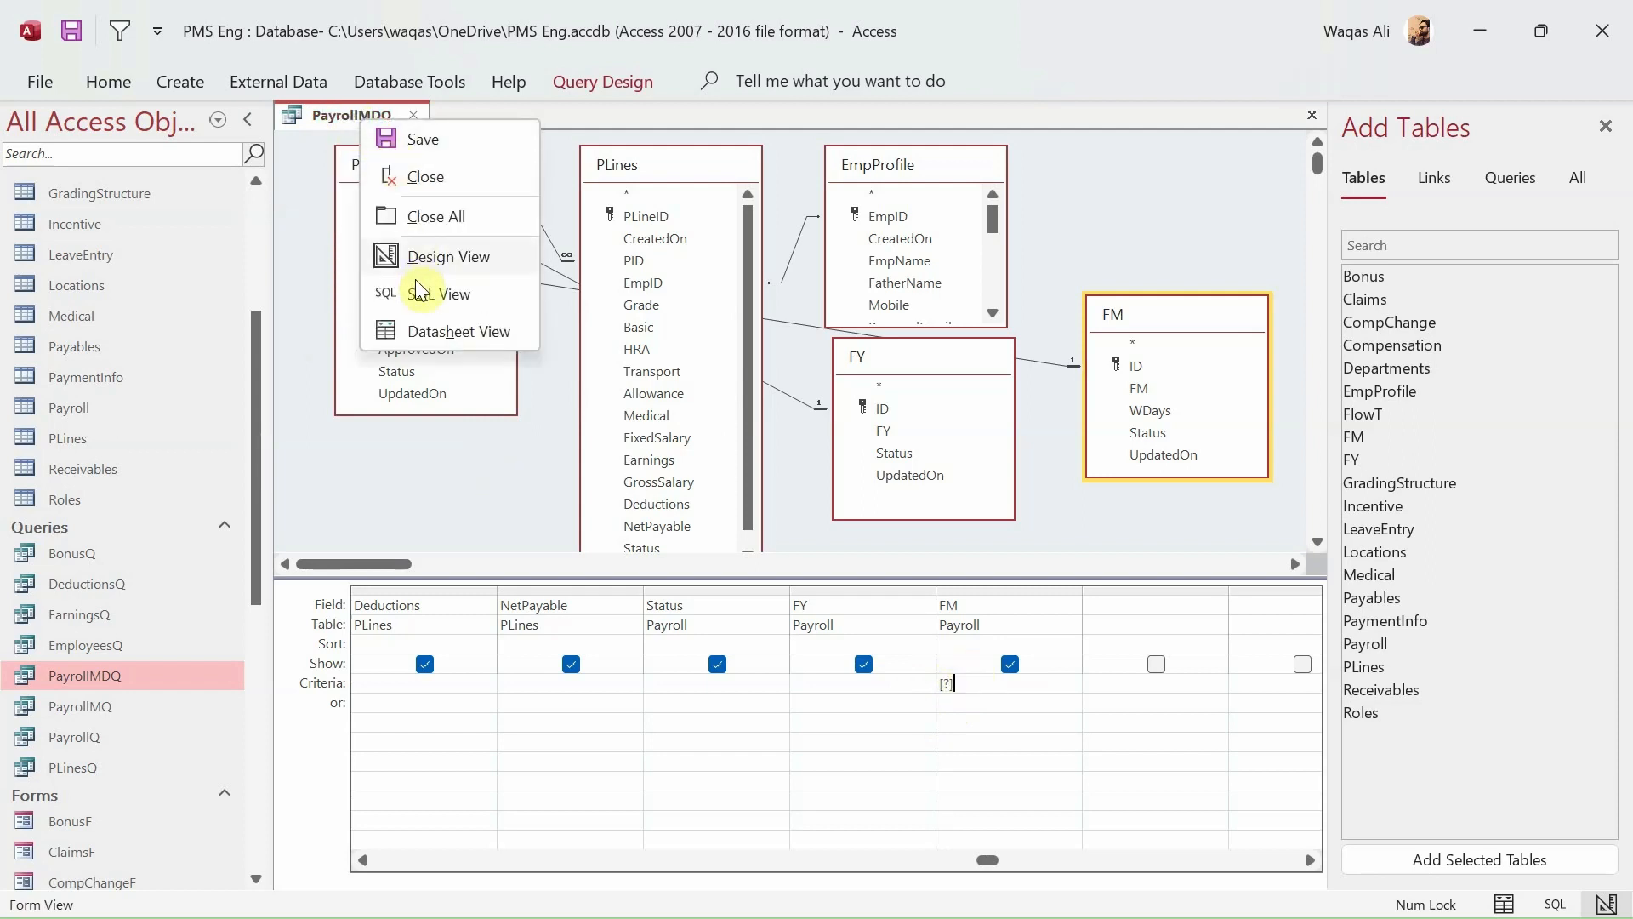
pyautogui.click(436, 178)
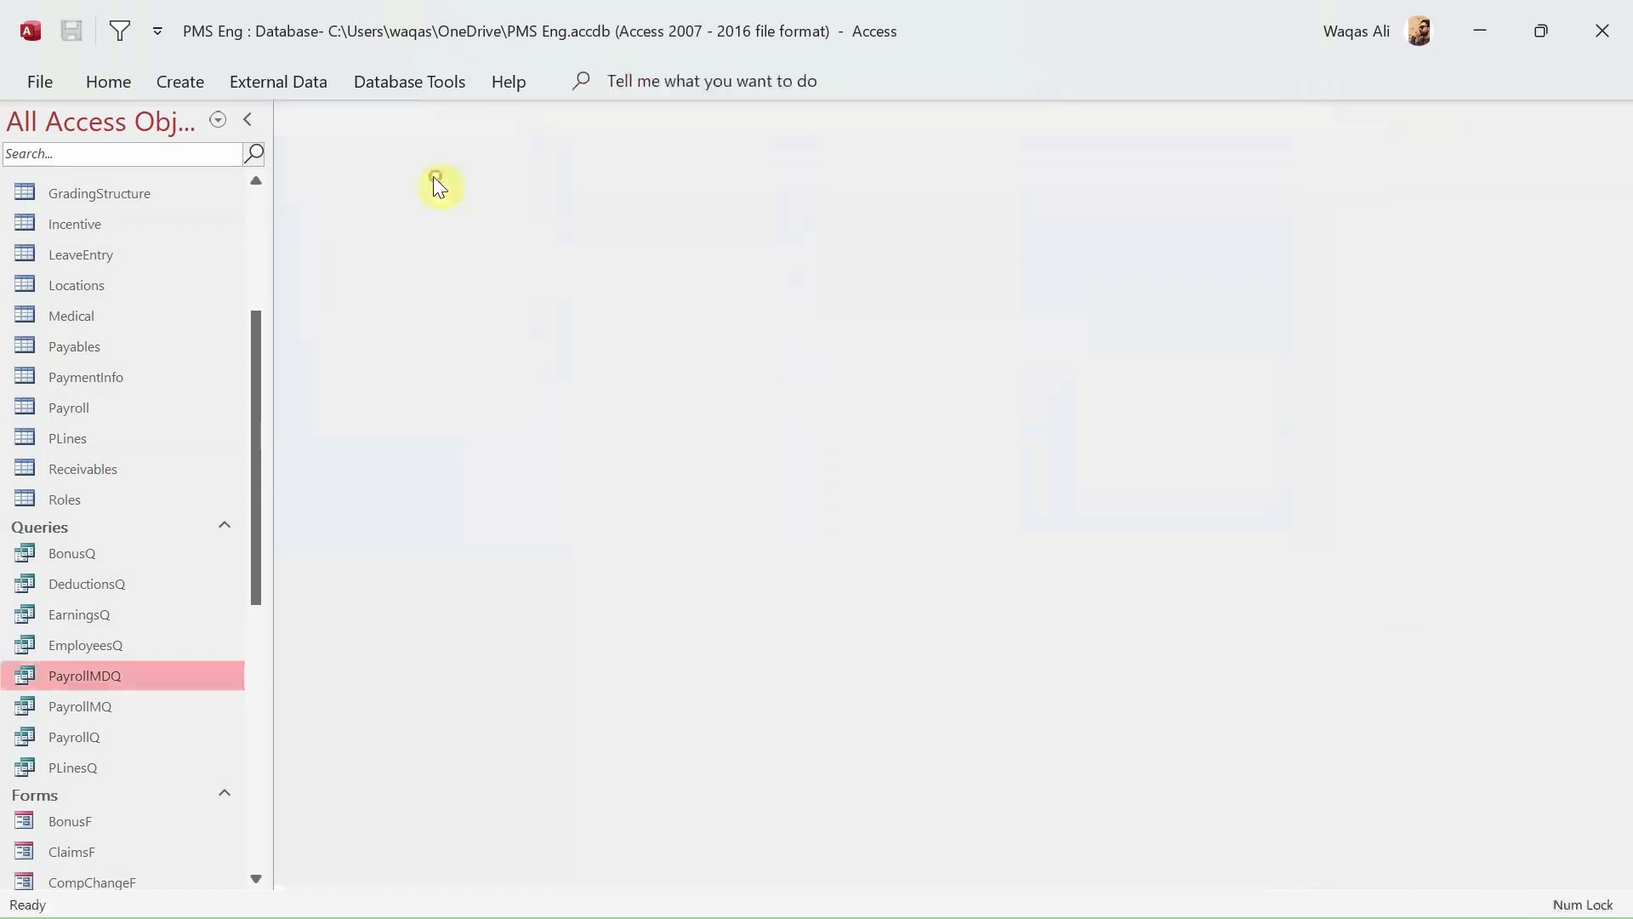
# - Open the PayrollMDR report with parameter value 6
pyautogui.scroll(-7, 153, 723)
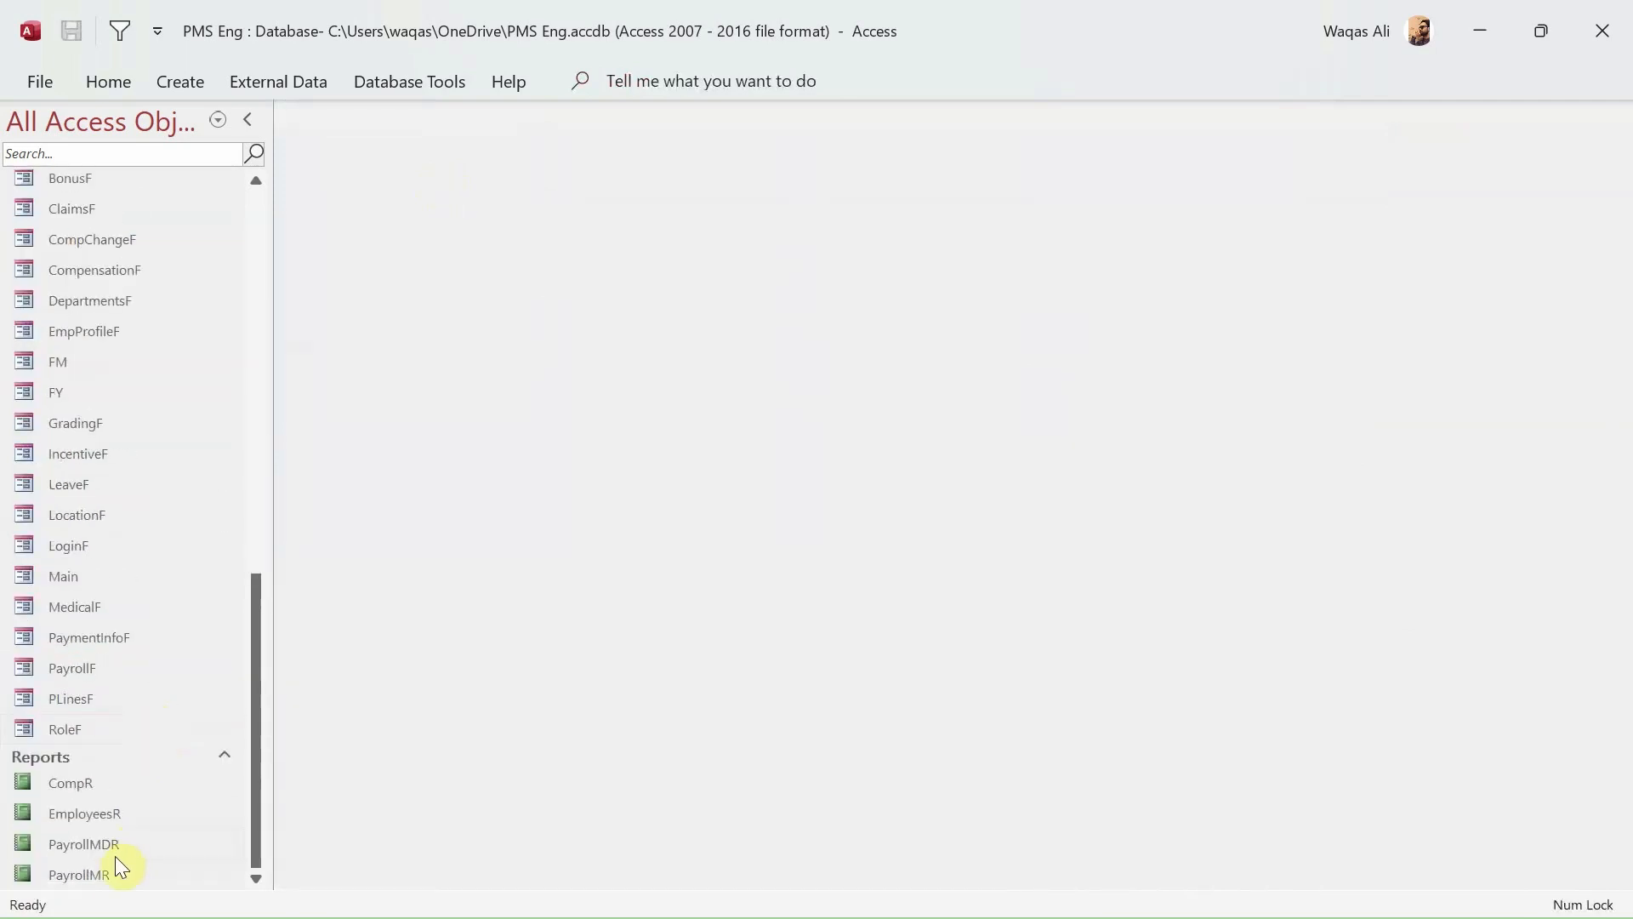
pyautogui.doubleClick(114, 845)
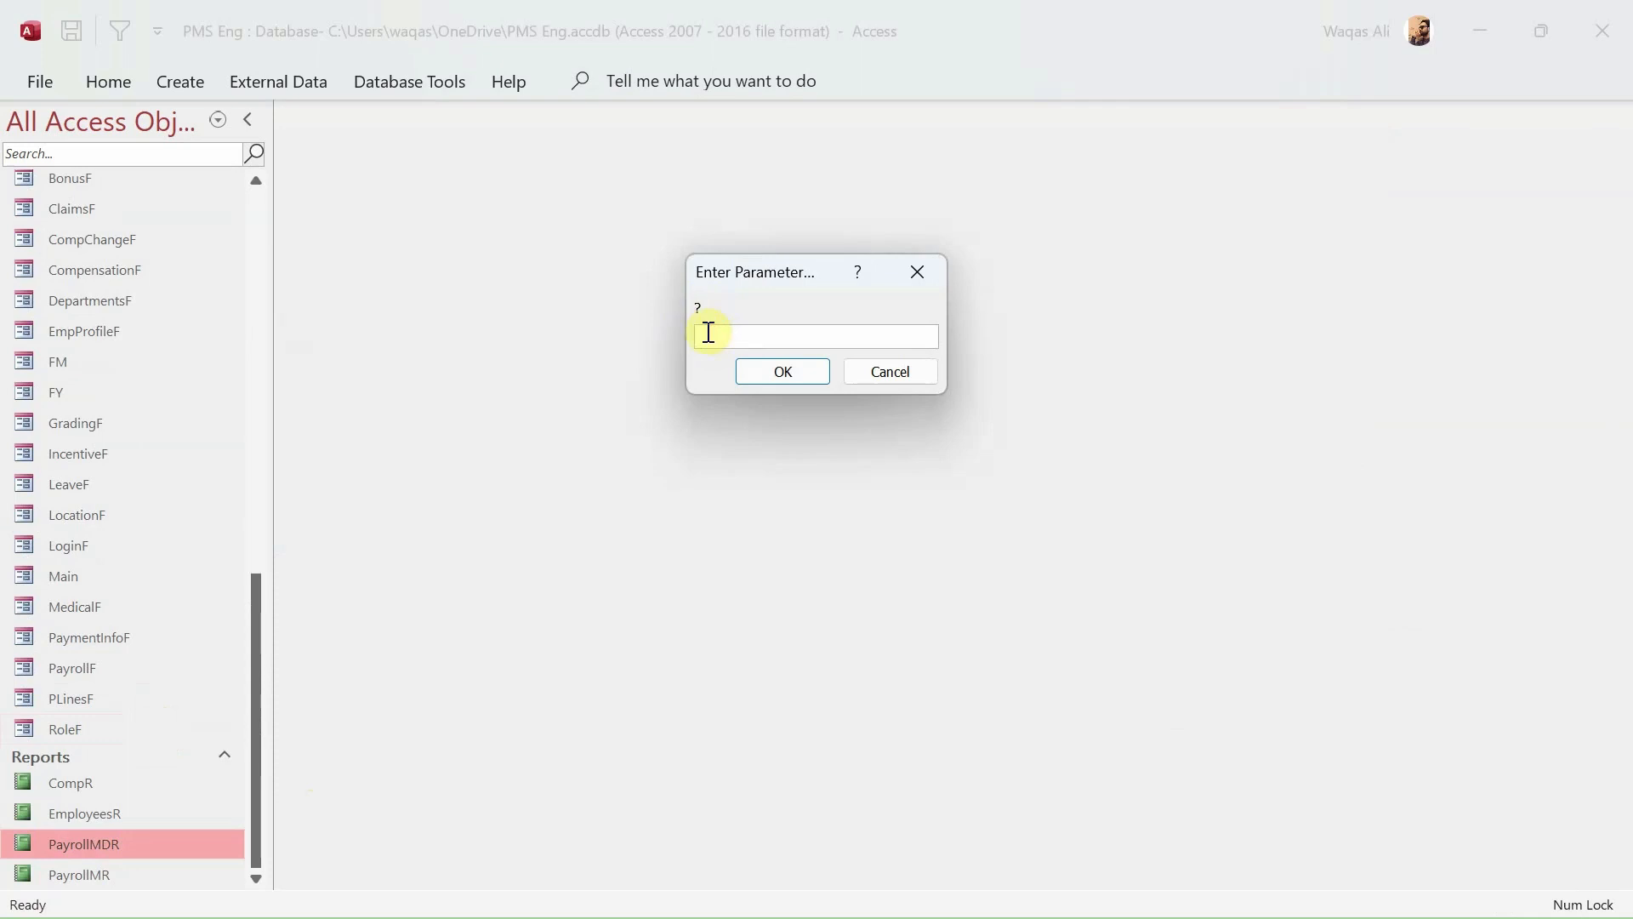
pyautogui.write('6')
pyautogui.press('Return')
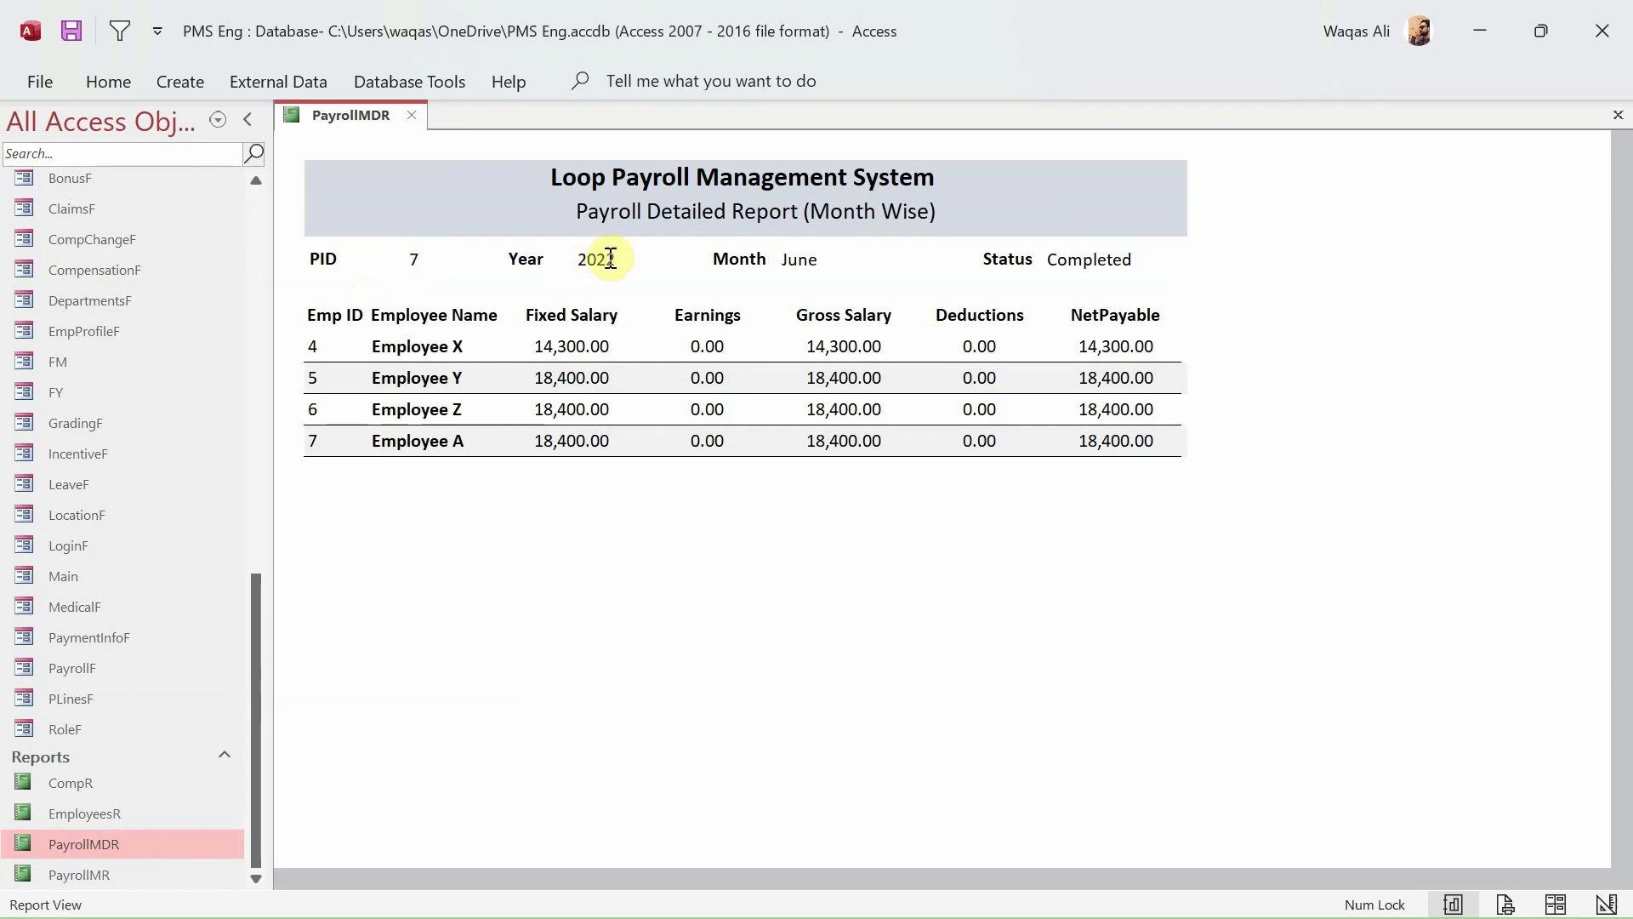
# - Examine PayrollMDR's Year, Month and Status header fields and the salary figures in its employee rows
pyautogui.moveTo(612, 258); pyautogui.dragTo(565, 257)
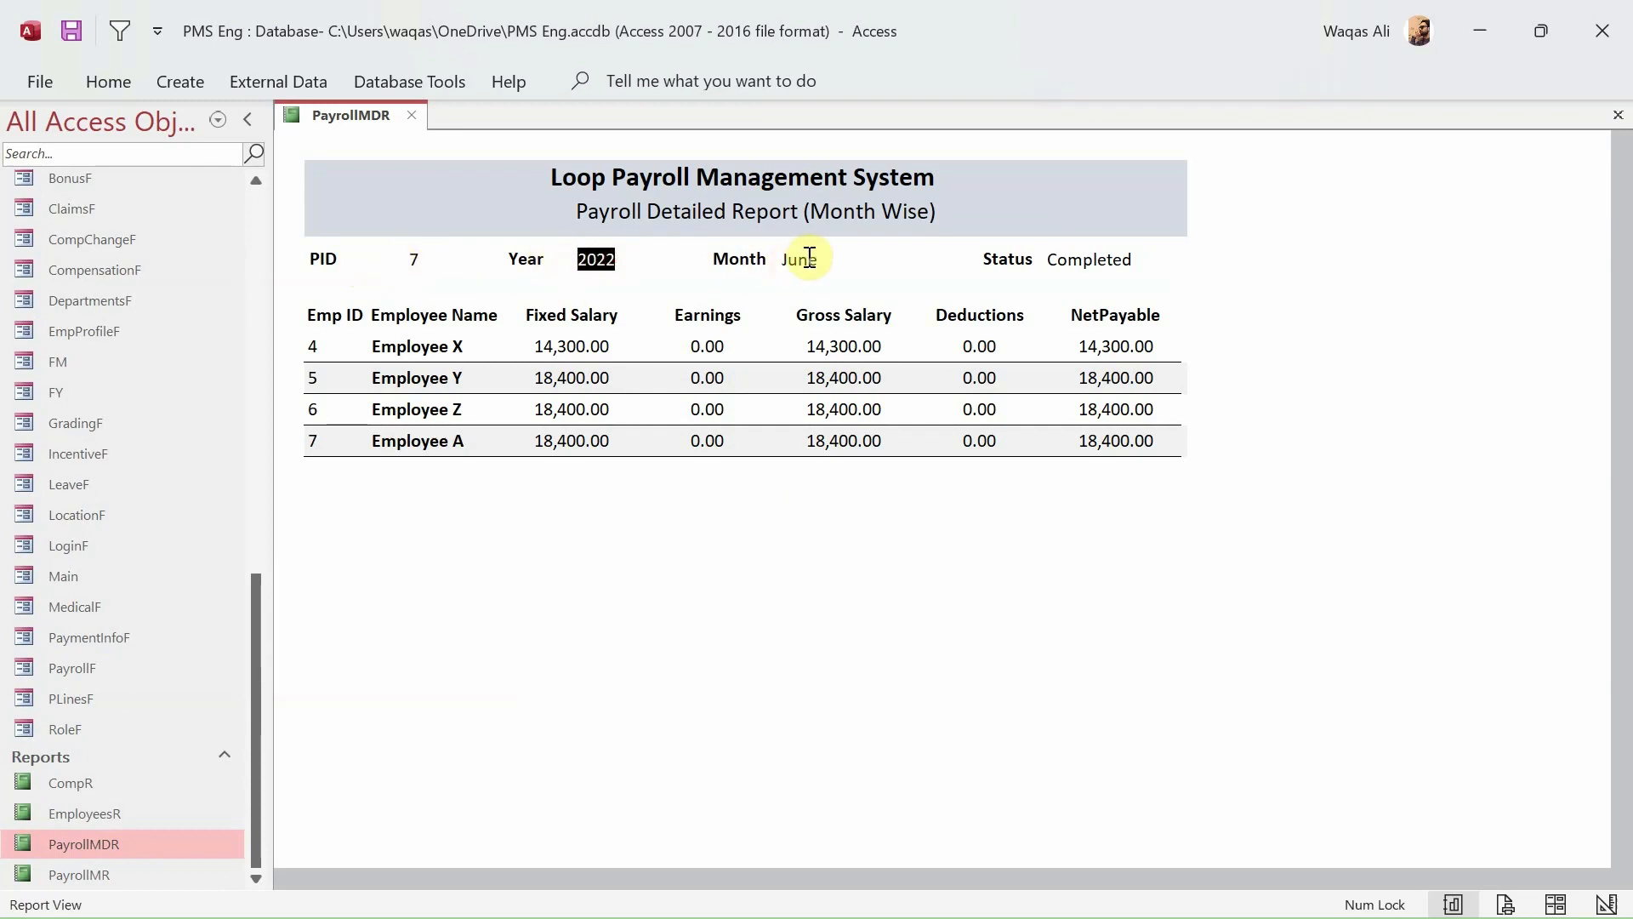
pyautogui.moveTo(819, 259); pyautogui.dragTo(768, 257)
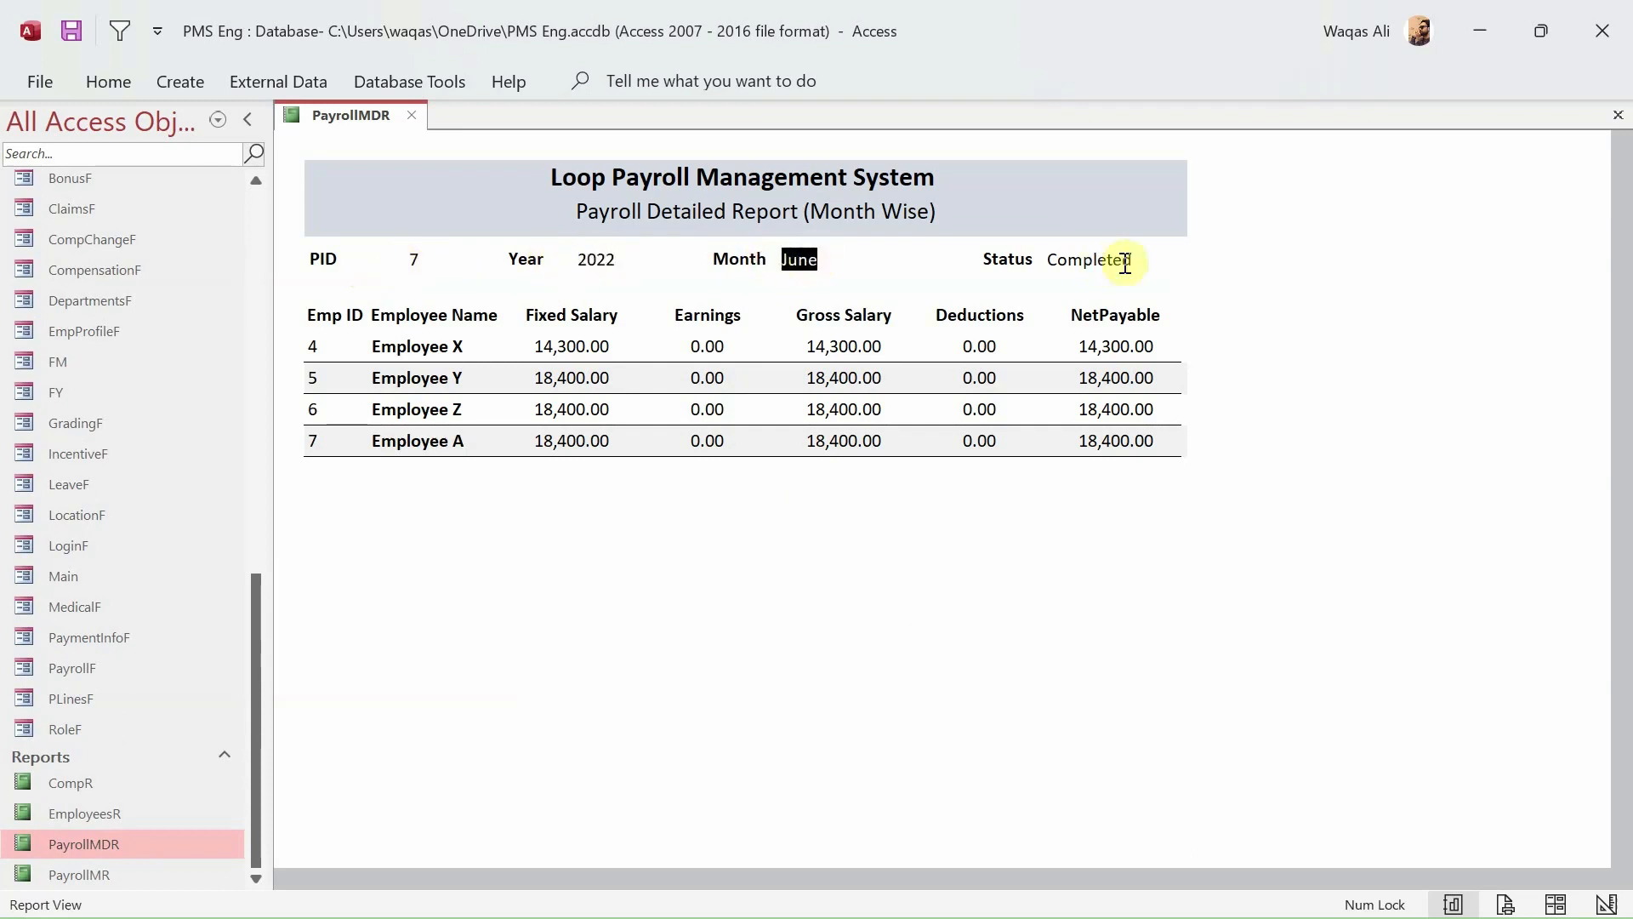
pyautogui.moveTo(1125, 262); pyautogui.dragTo(1059, 259)
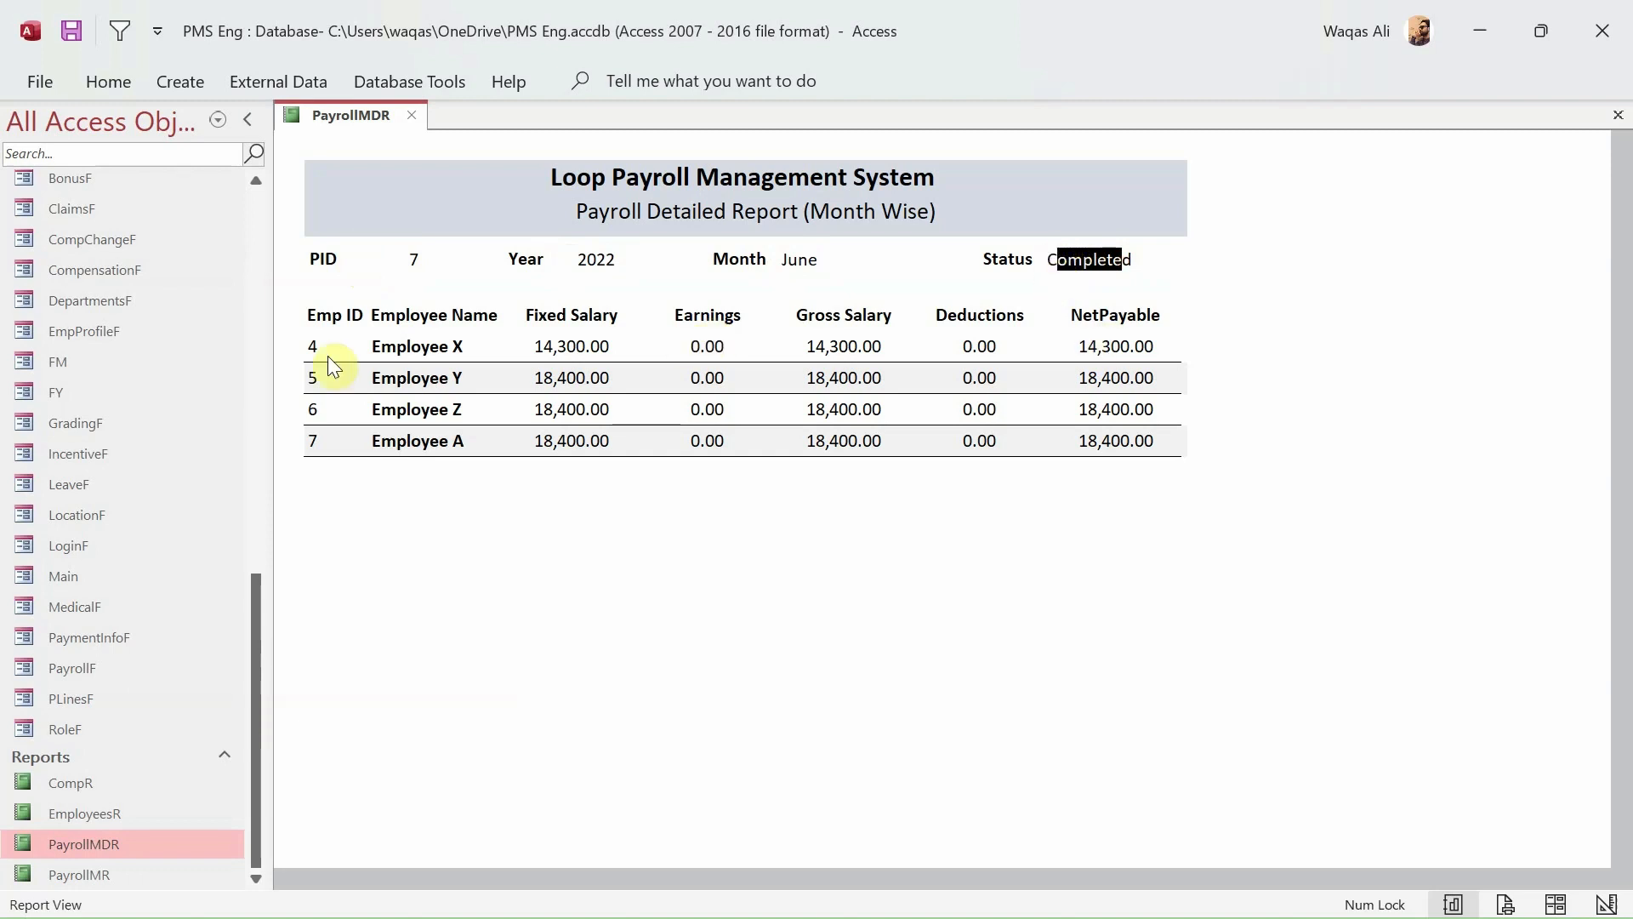
pyautogui.click(430, 346)
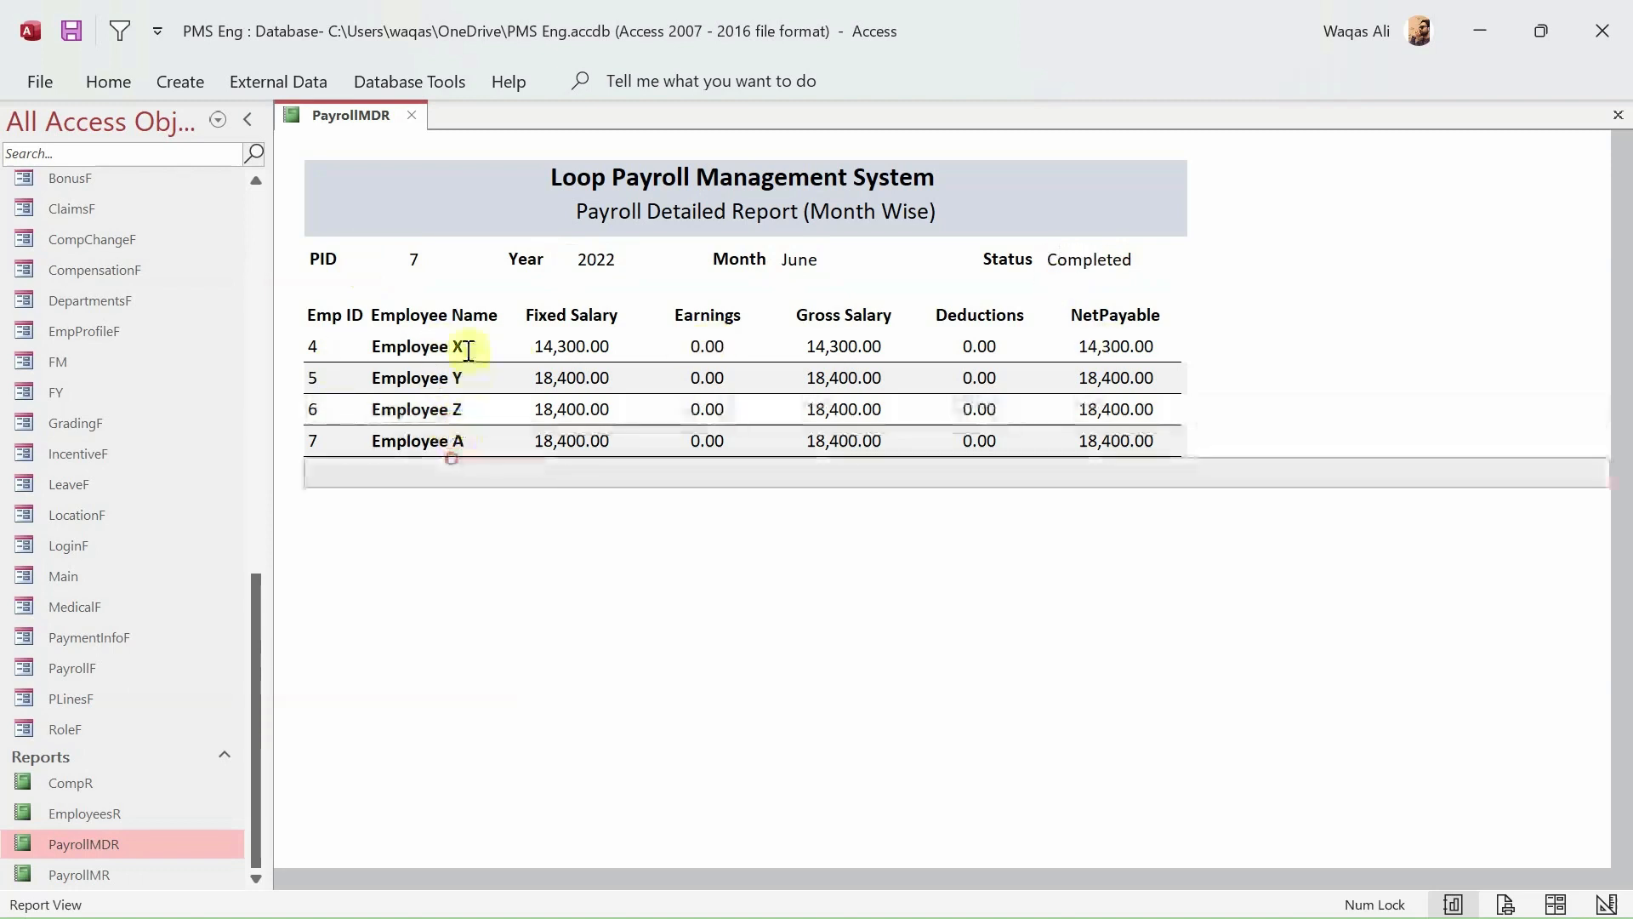
pyautogui.moveTo(556, 364); pyautogui.dragTo(623, 370)
pyautogui.click(885, 363)
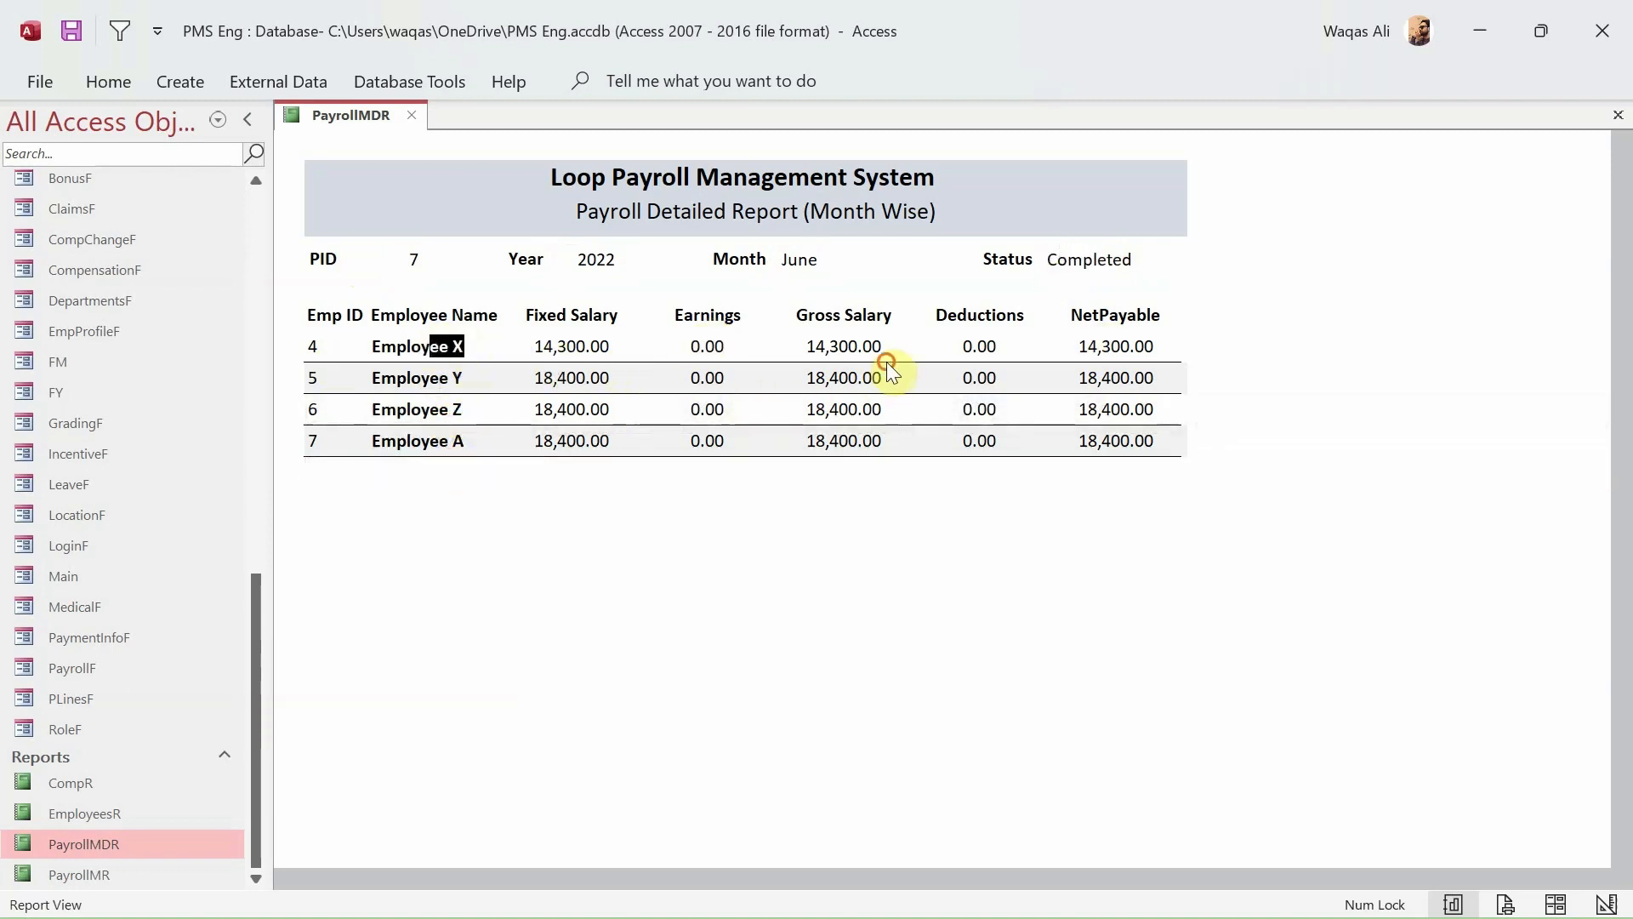
pyautogui.click(891, 438)
pyautogui.click(1055, 434)
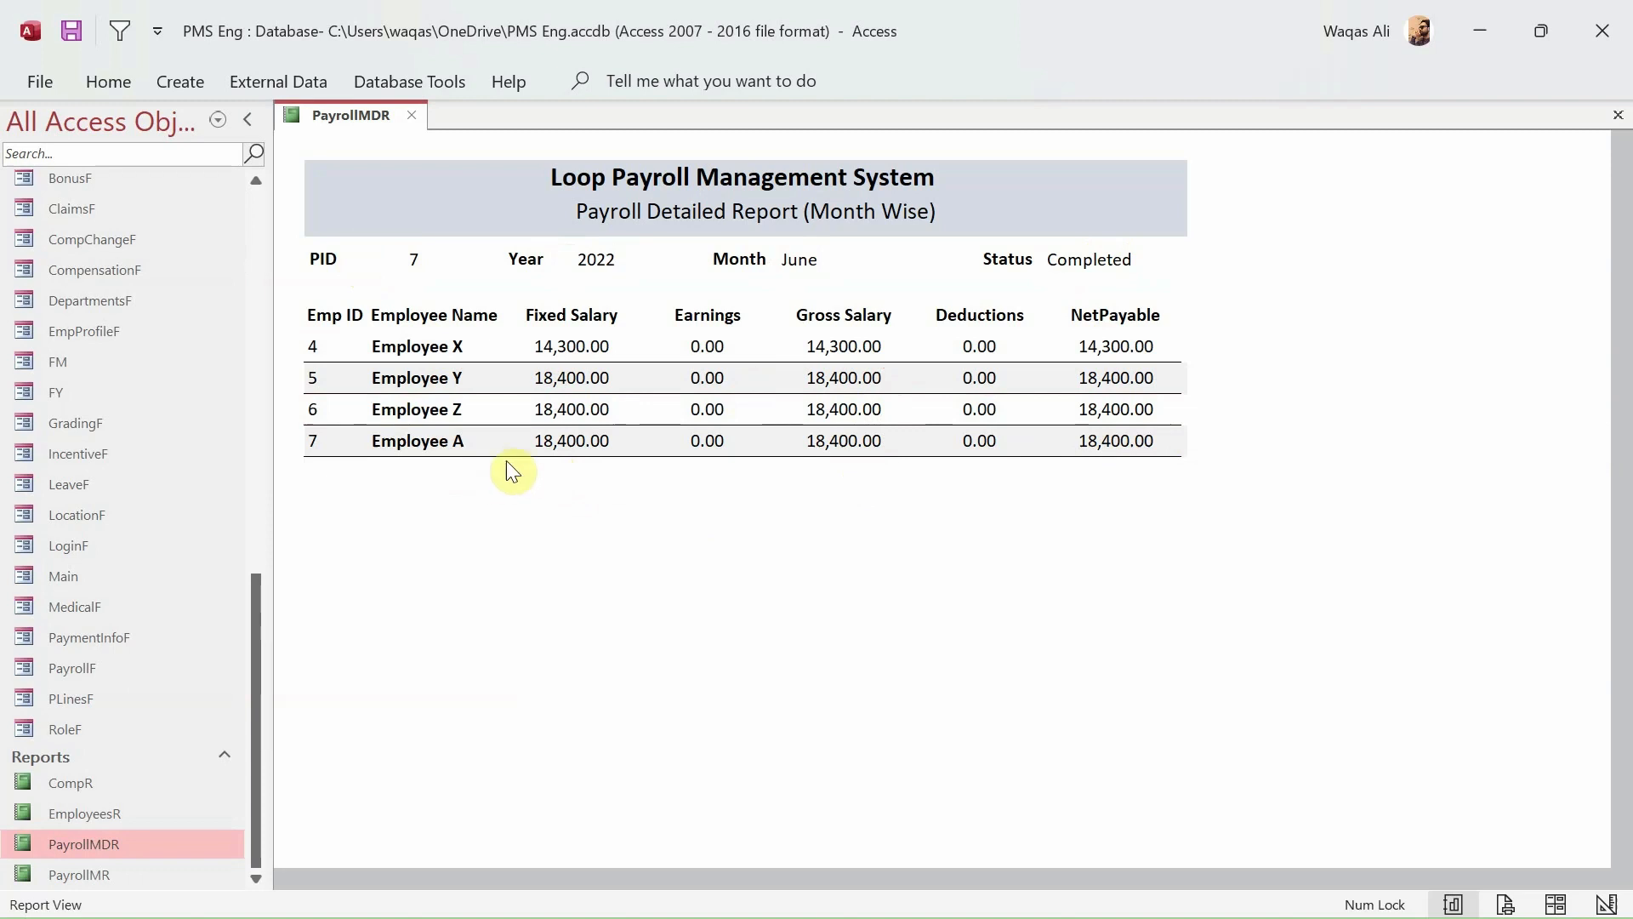
# - Switch the PayrollMDR report to Design View
pyautogui.rightClick(1294, 325)
pyautogui.click(1248, 402)
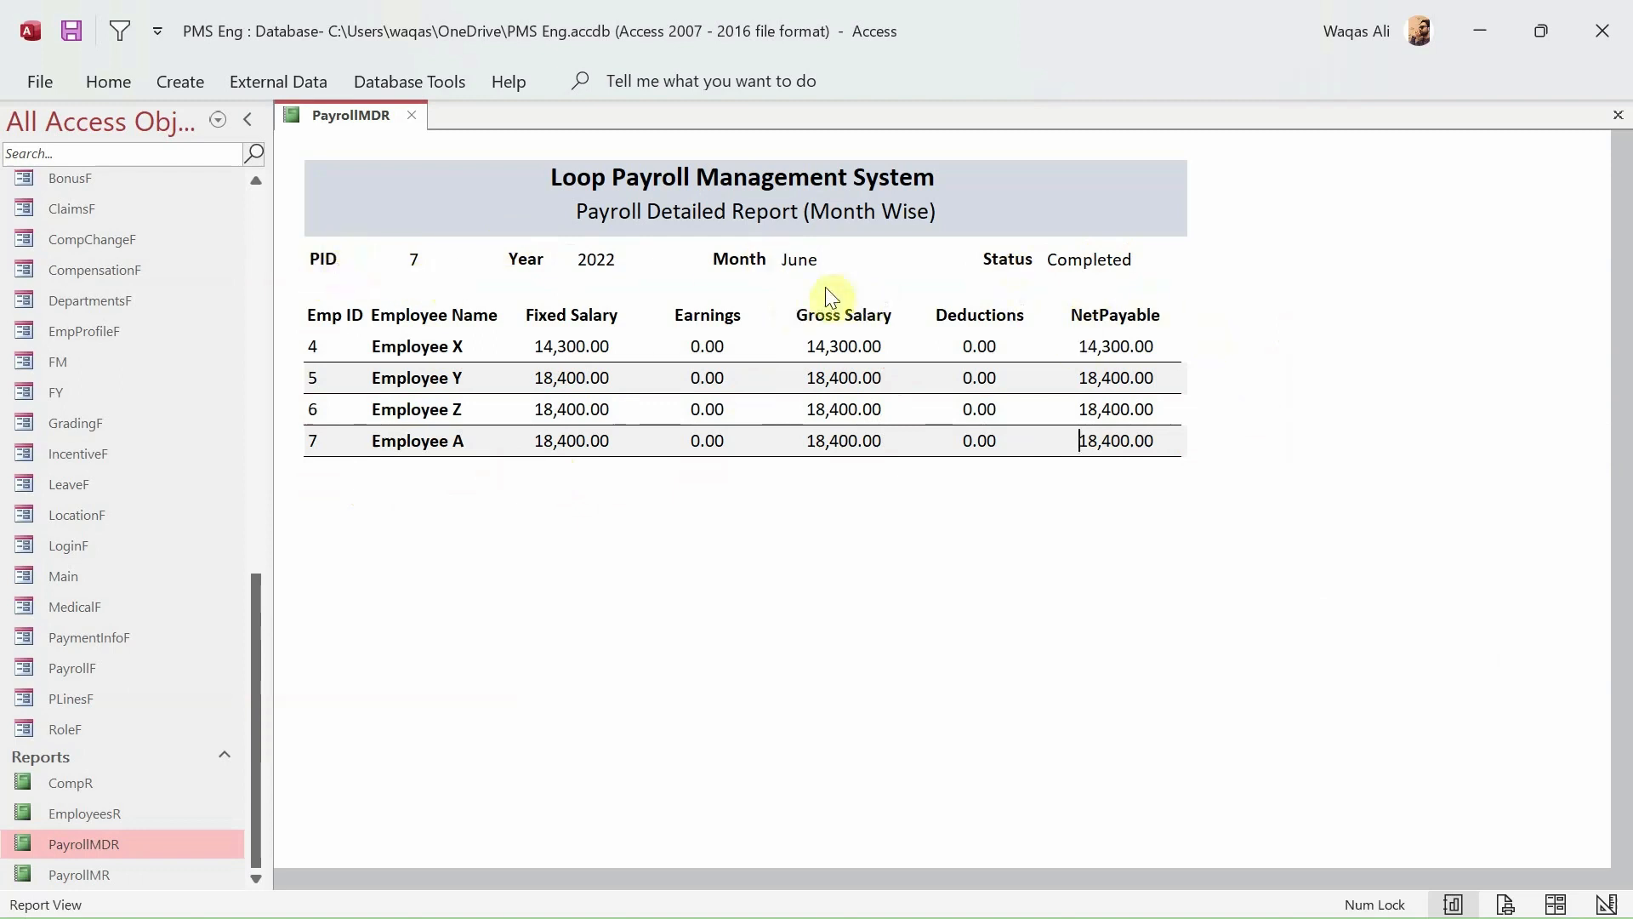
pyautogui.rightClick(1287, 323)
pyautogui.click(1314, 411)
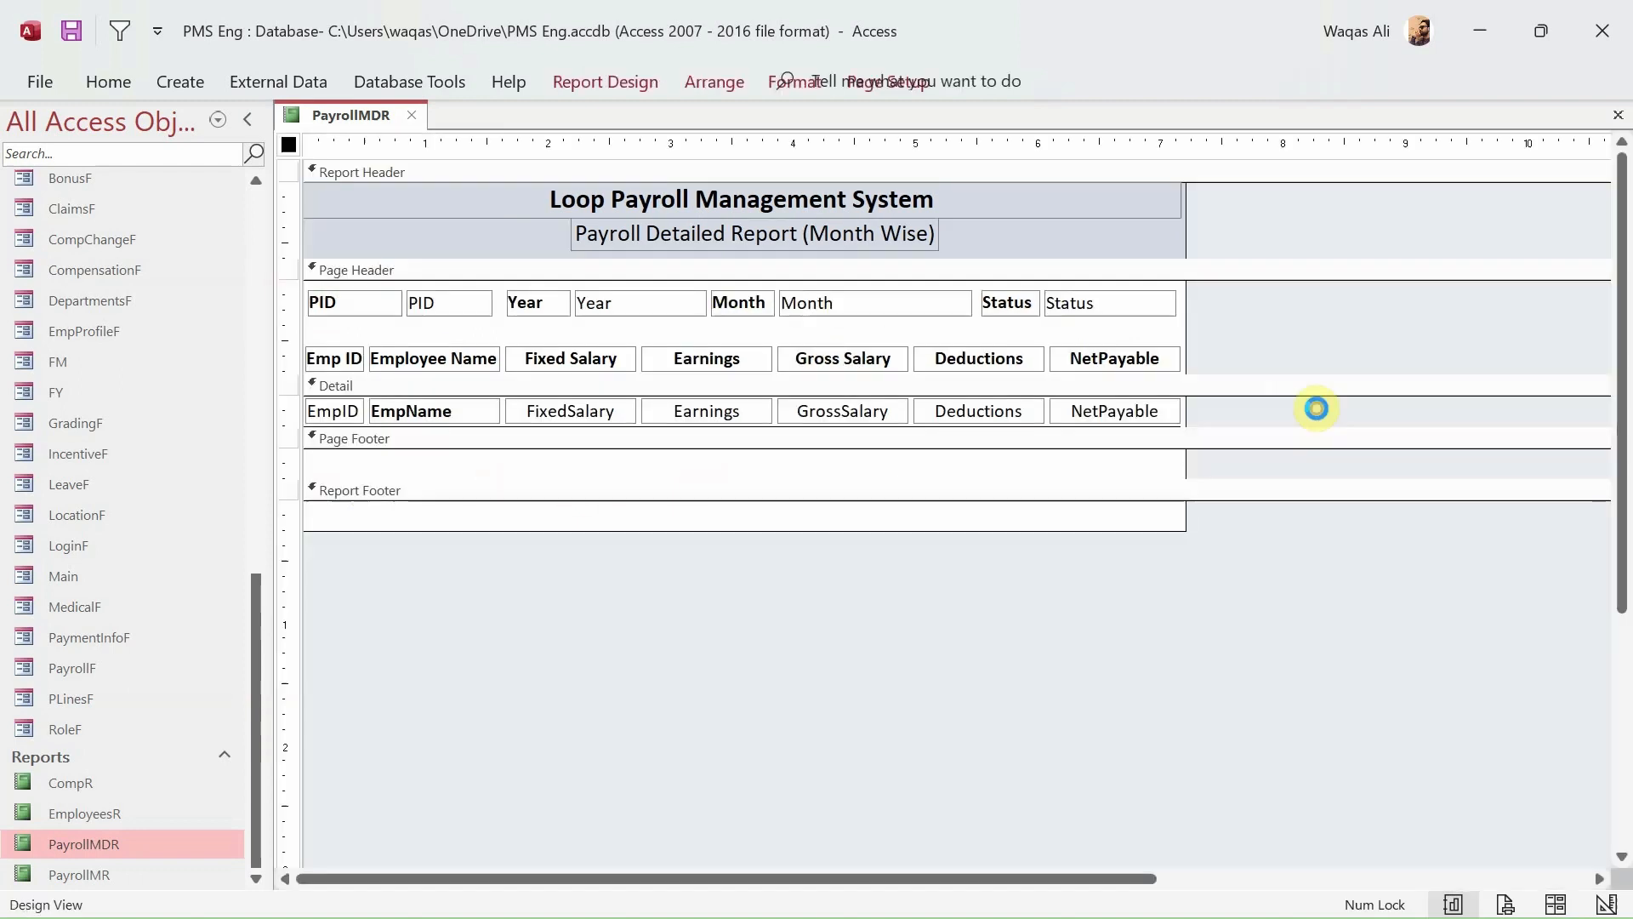
# - Change the page header's PID label to "Payroll ID:", narrow the label and bring its text box closer
pyautogui.click(445, 303)
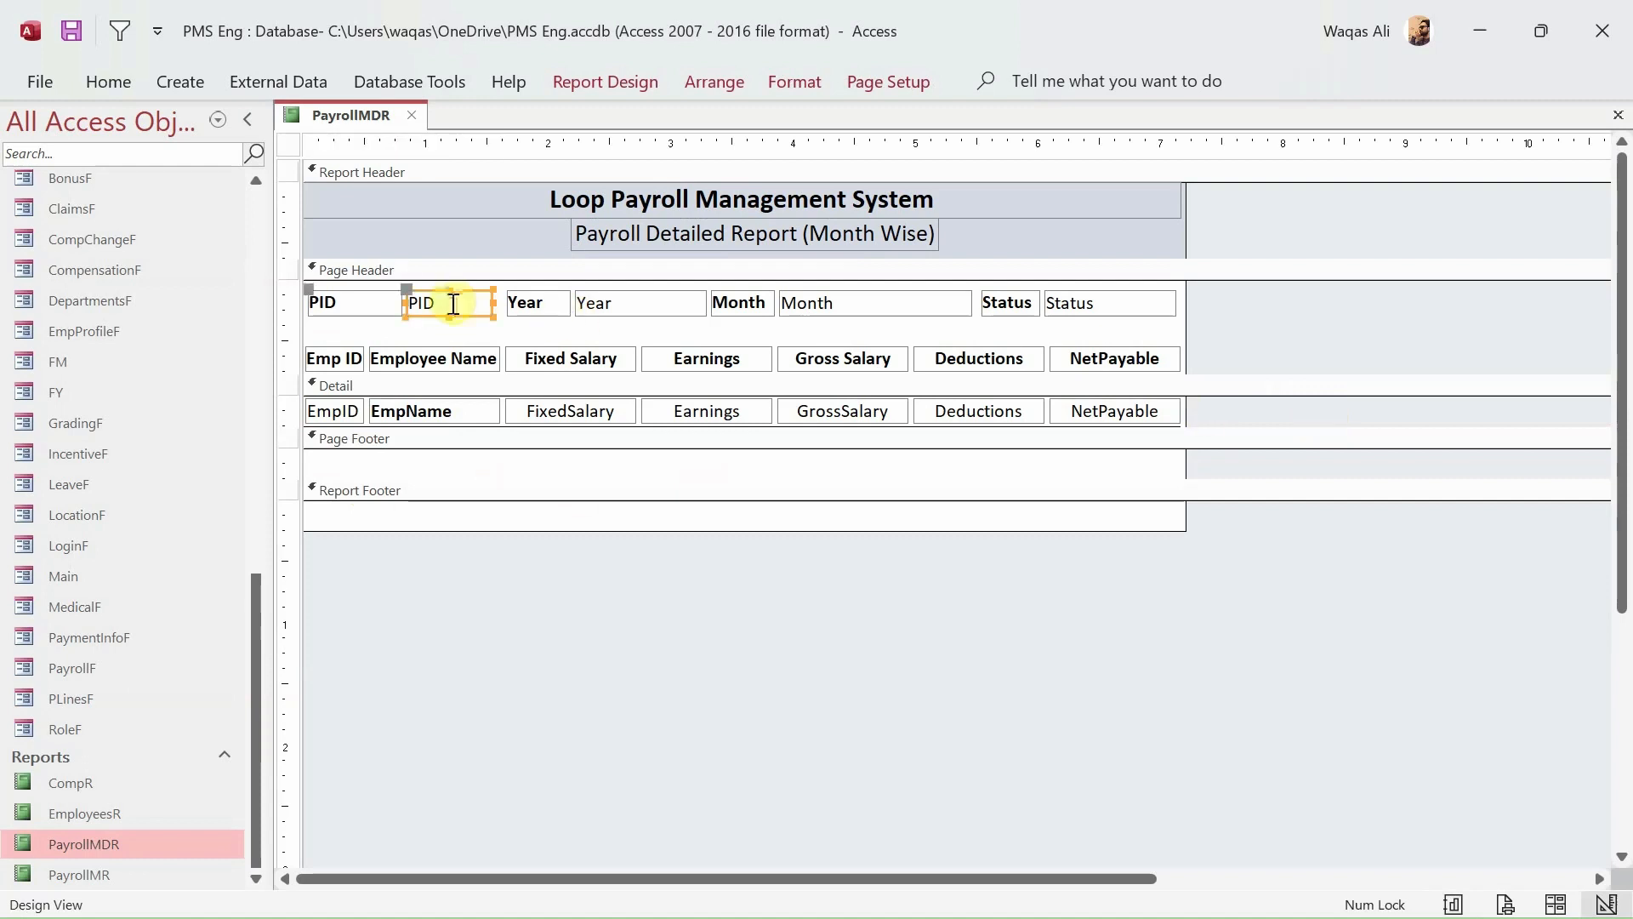
pyautogui.click(116, 80)
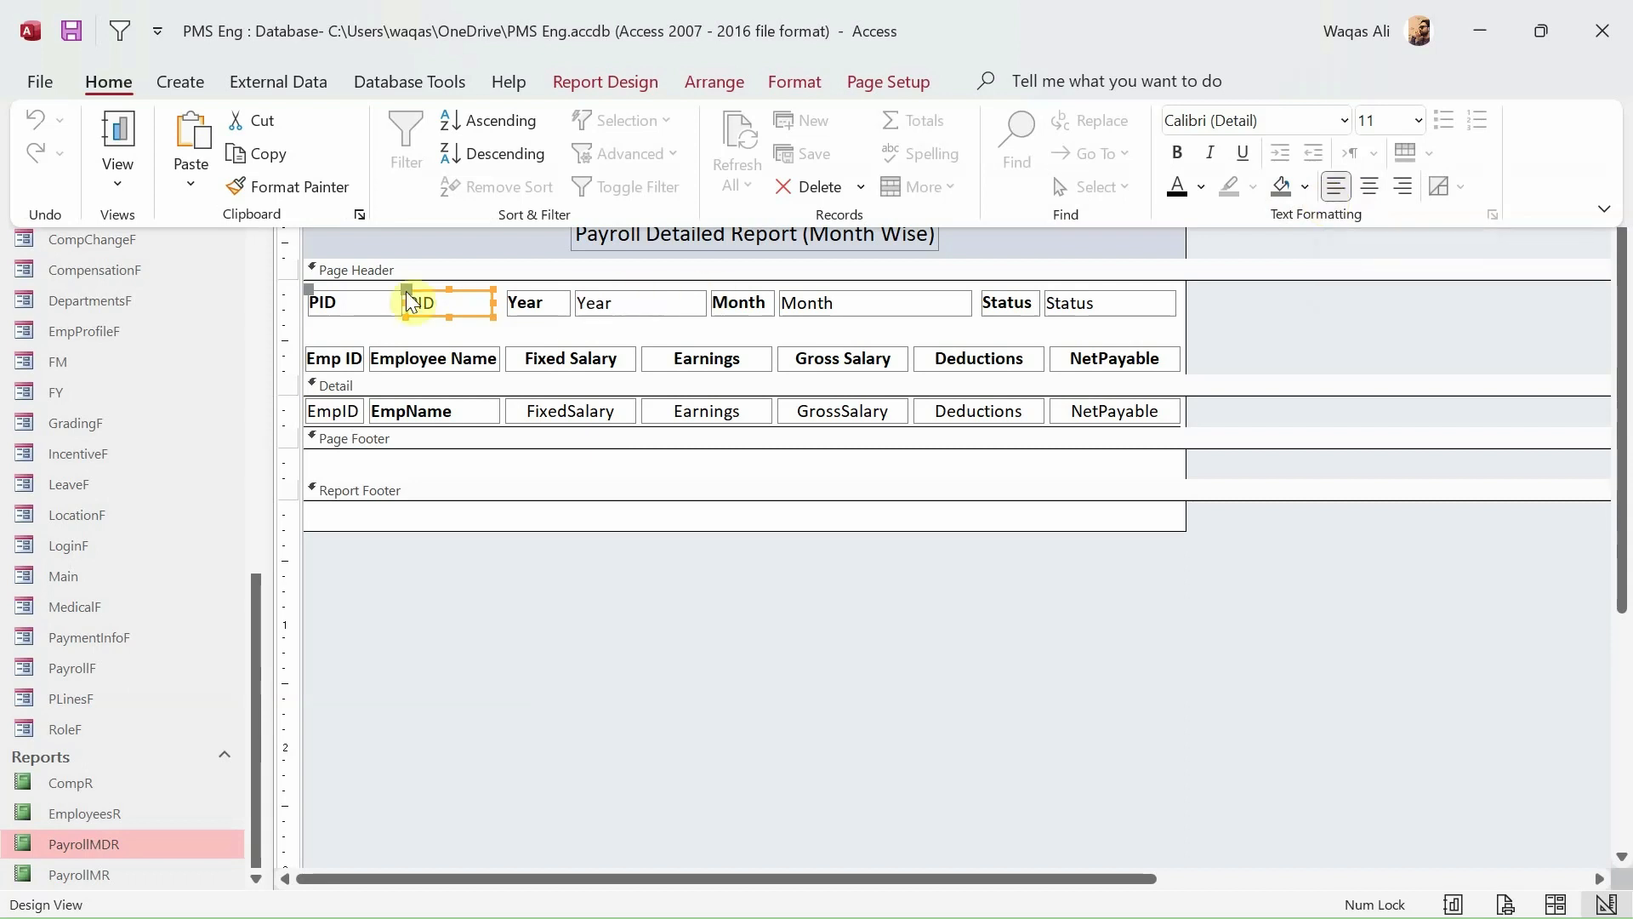
pyautogui.click(340, 309)
pyautogui.click(341, 308)
pyautogui.click(323, 302)
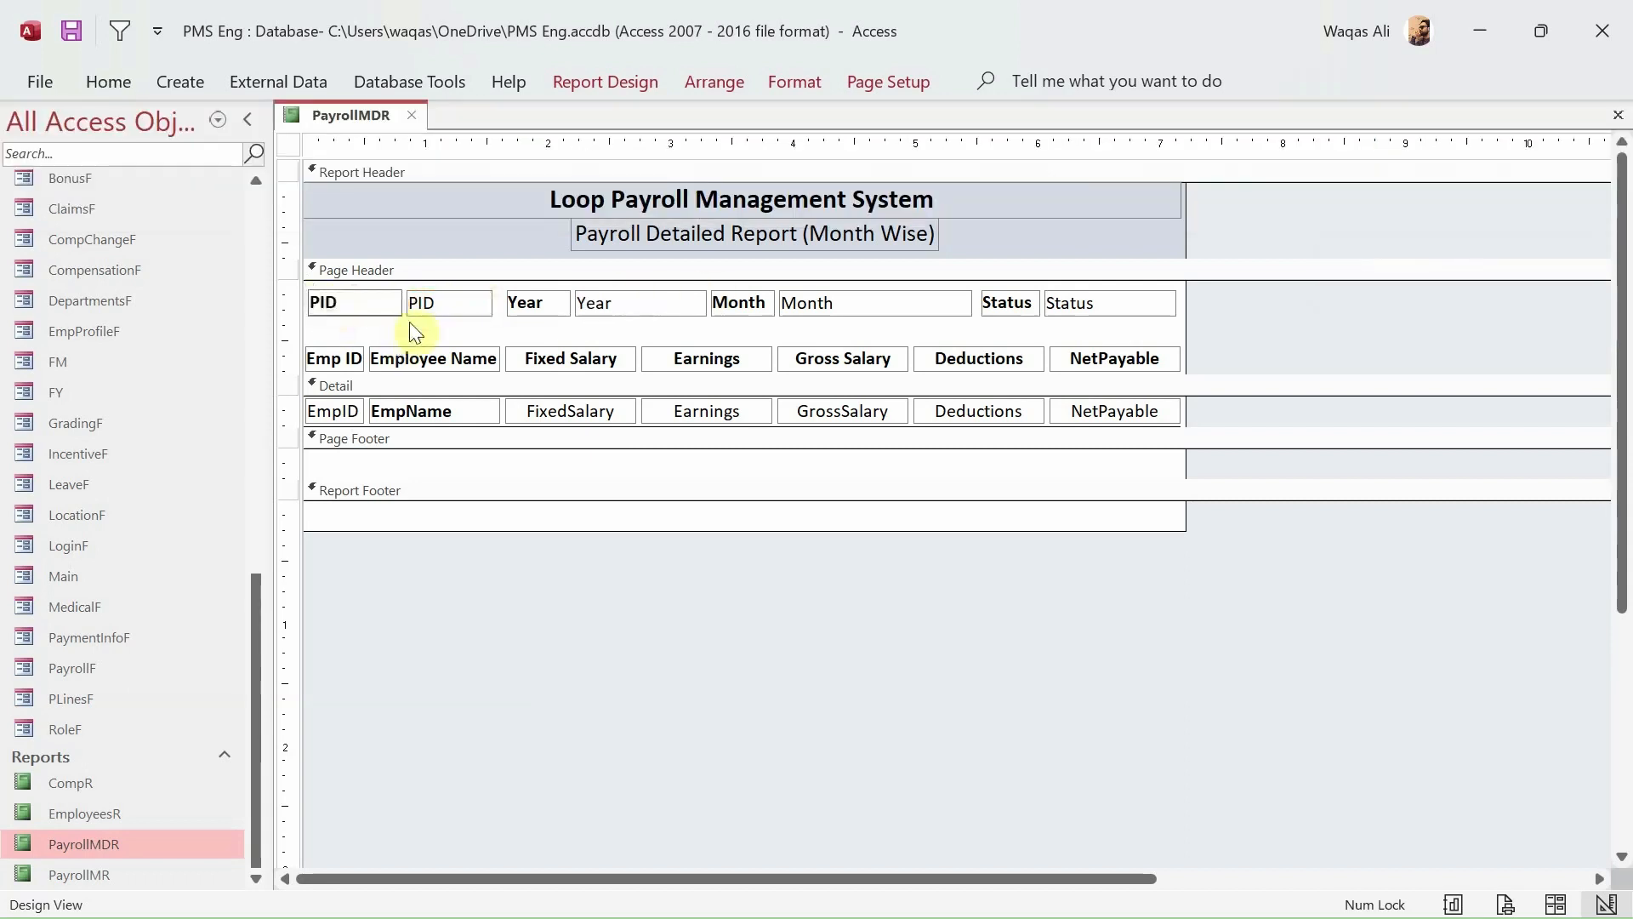
pyautogui.write('ayroll ID:')
pyautogui.press('Return')
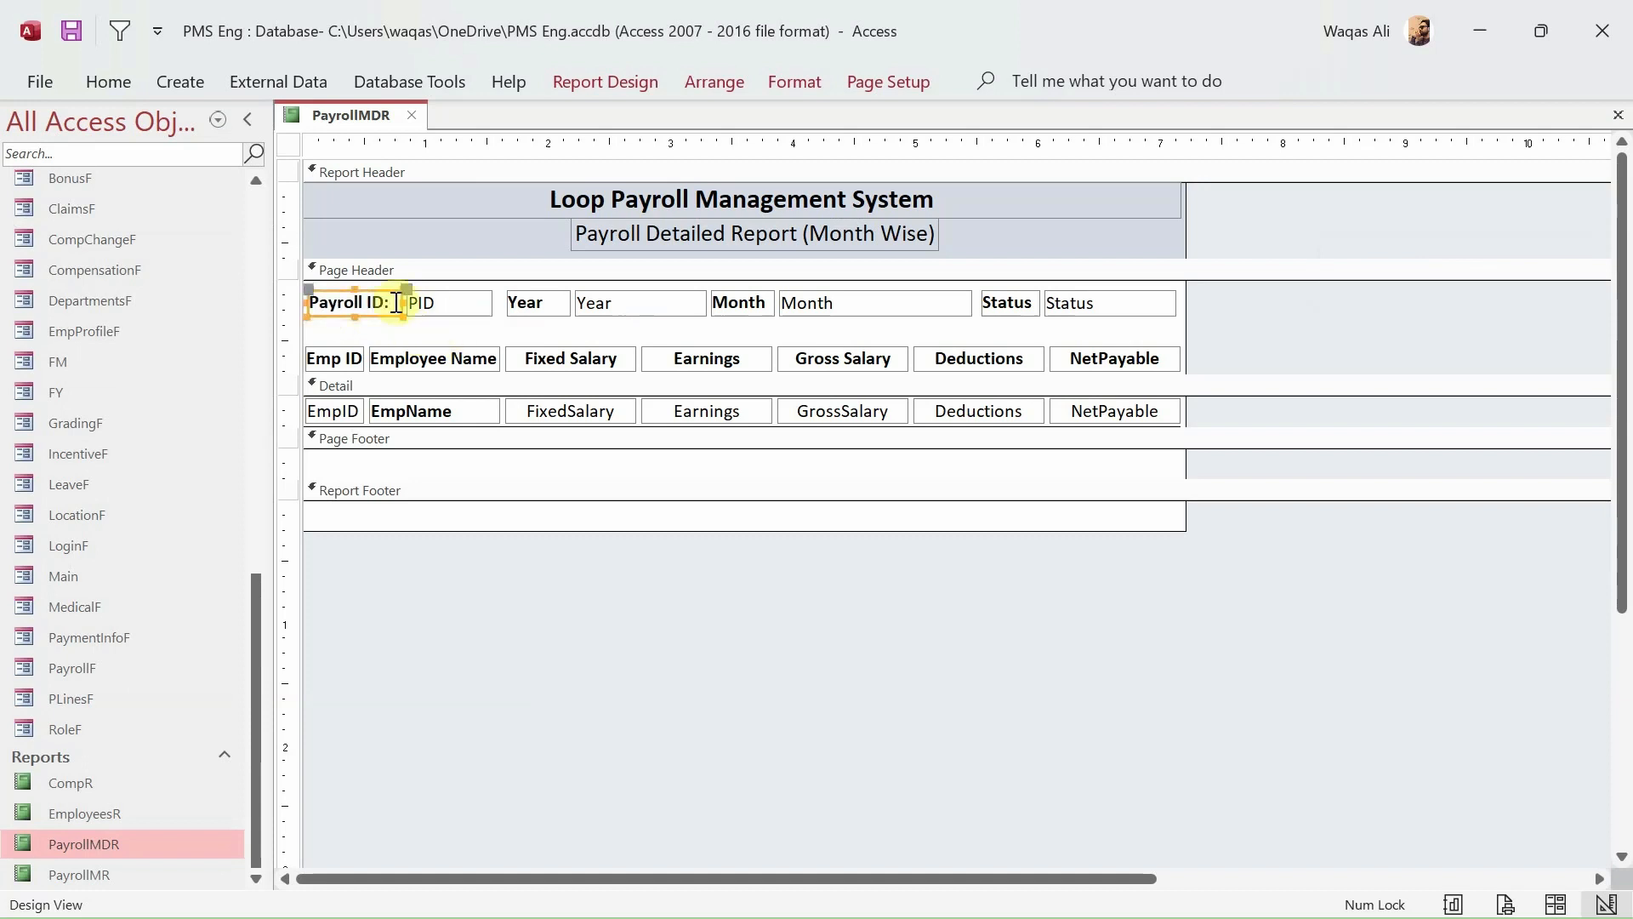
pyautogui.moveTo(307, 303); pyautogui.dragTo(317, 302)
pyautogui.moveTo(421, 321); pyautogui.dragTo(353, 304)
# - Change the Year label to "Year:" and trim its width from the left edge
pyautogui.click(525, 305)
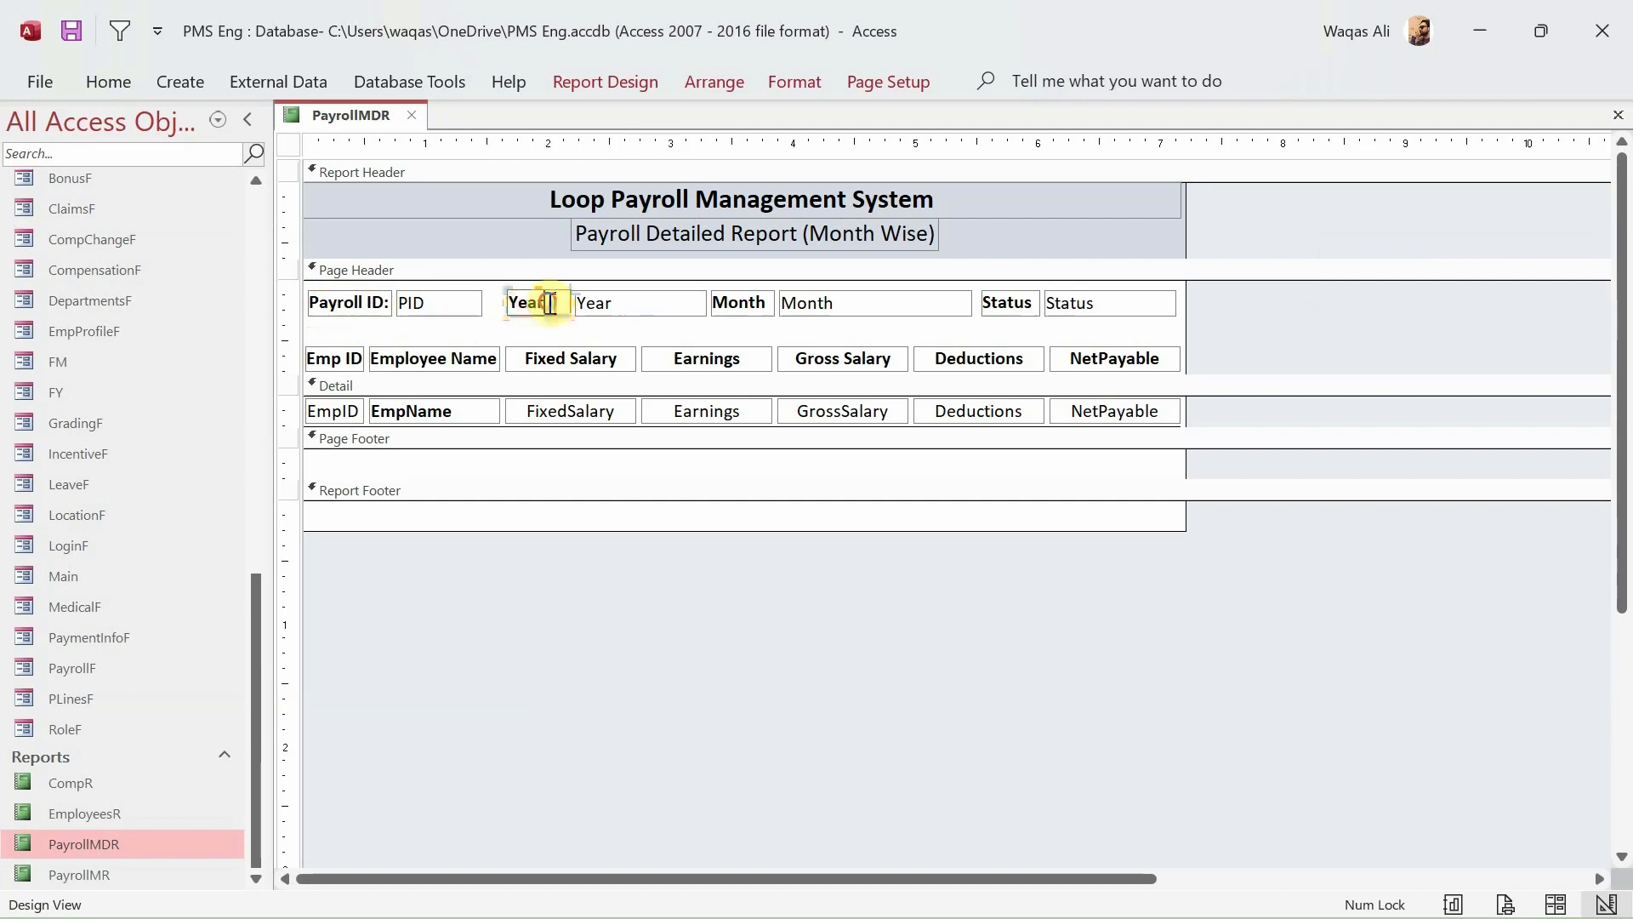
pyautogui.press('Return')
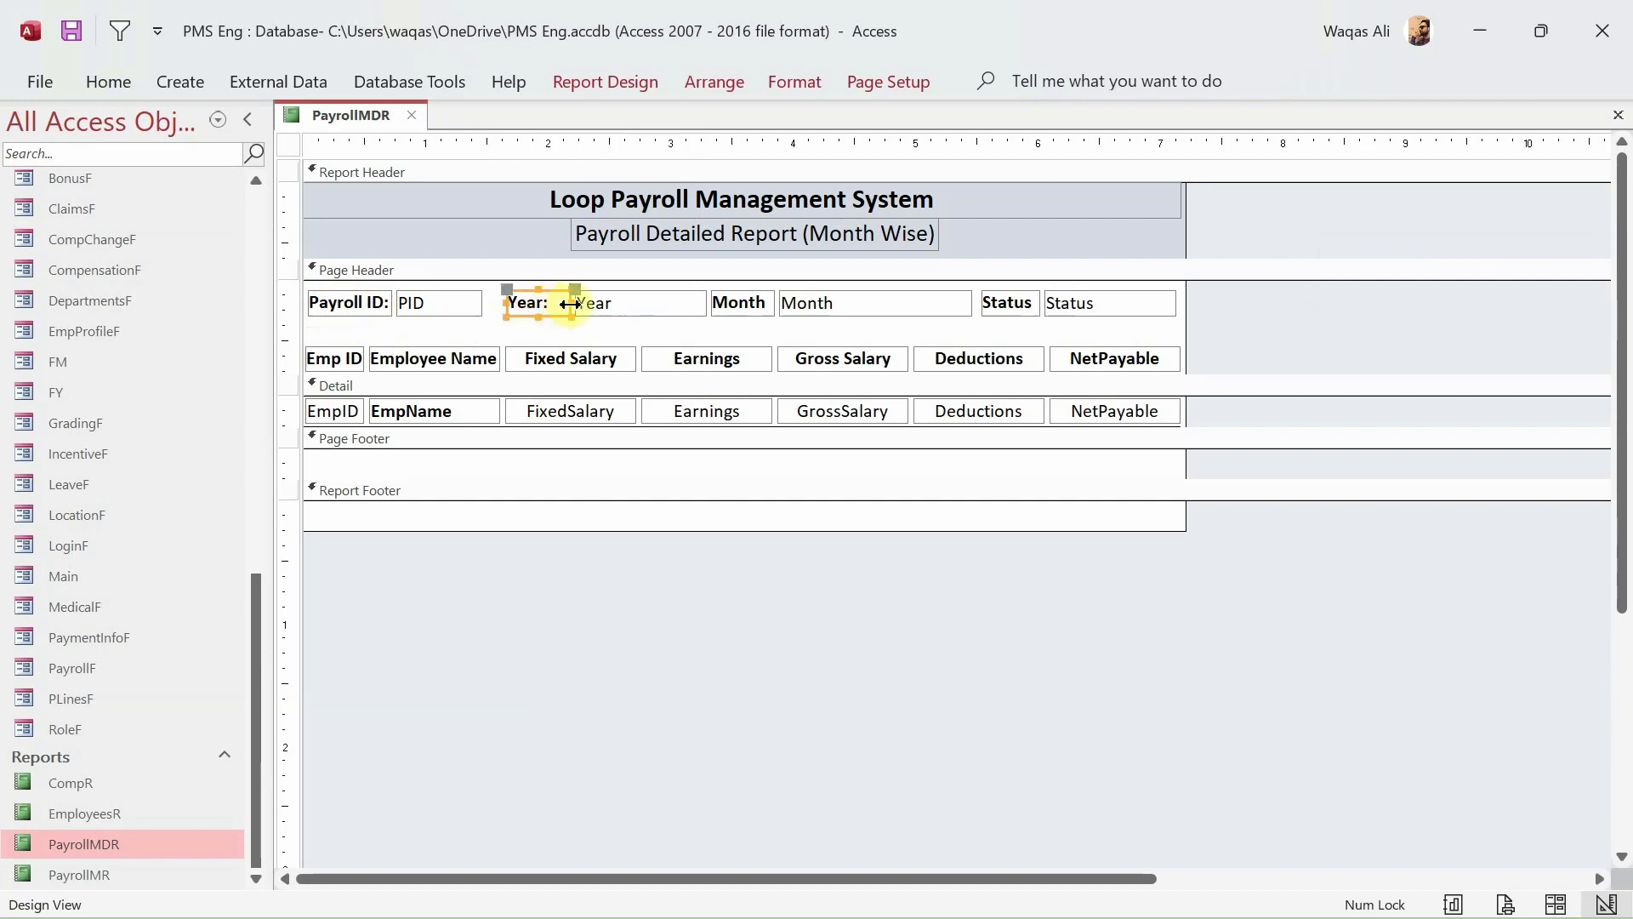
pyautogui.moveTo(506, 301); pyautogui.dragTo(518, 301)
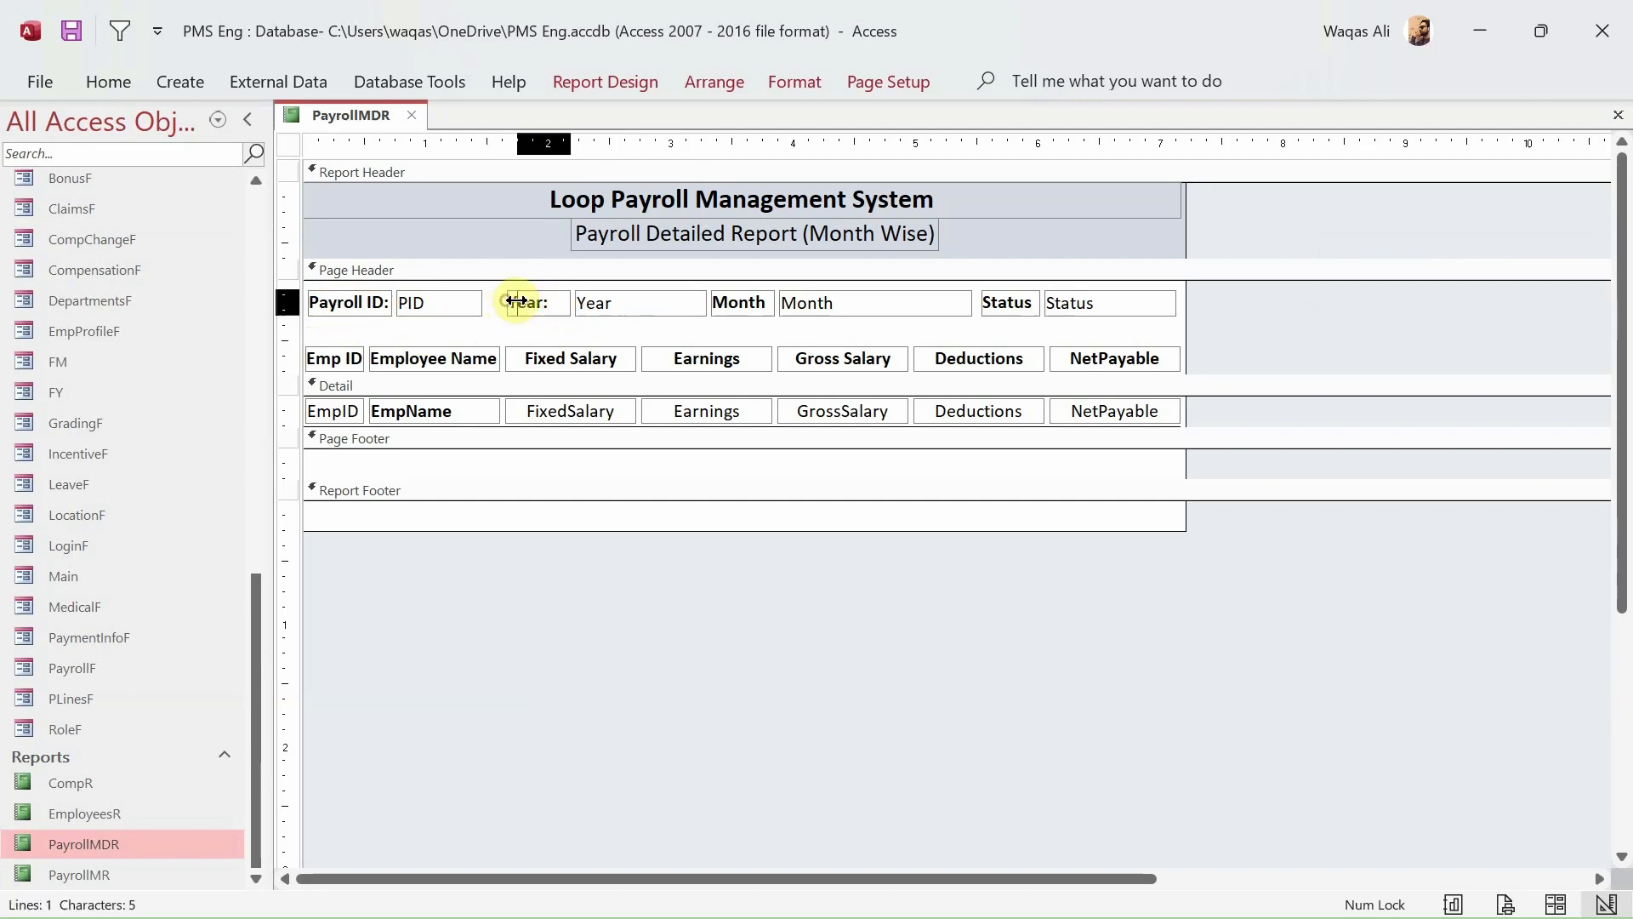
# - Change the page header's Month and Status labels to "Month:" and "Status:"
pyautogui.click(748, 305)
pyautogui.click(766, 304)
pyautogui.write(':')
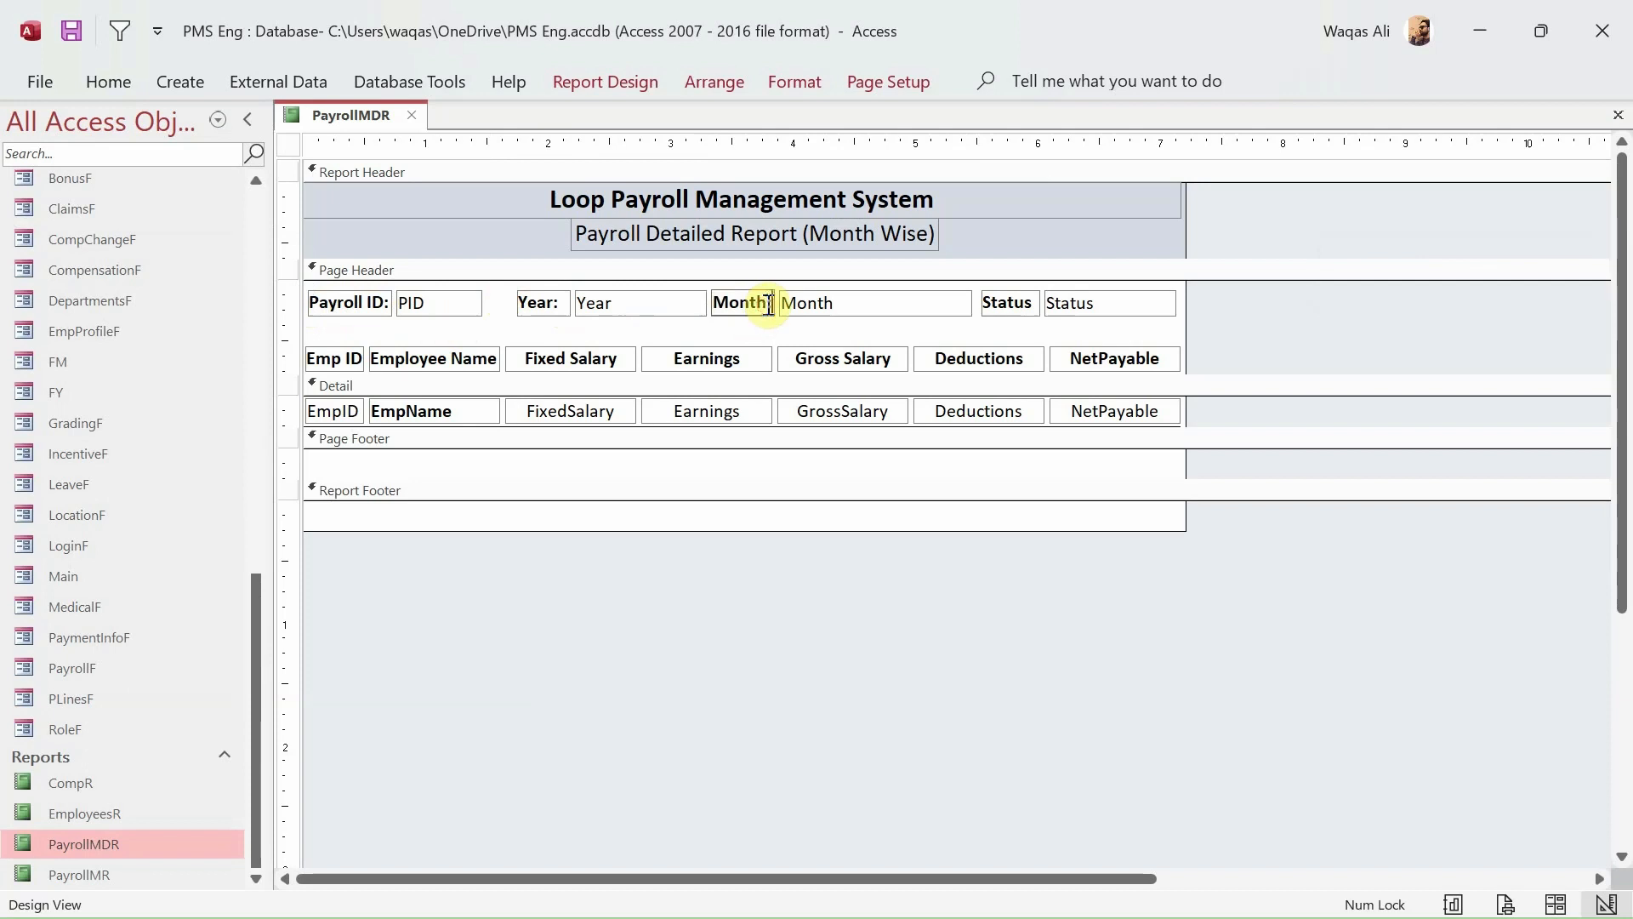
pyautogui.press('Return')
pyautogui.click(1035, 305)
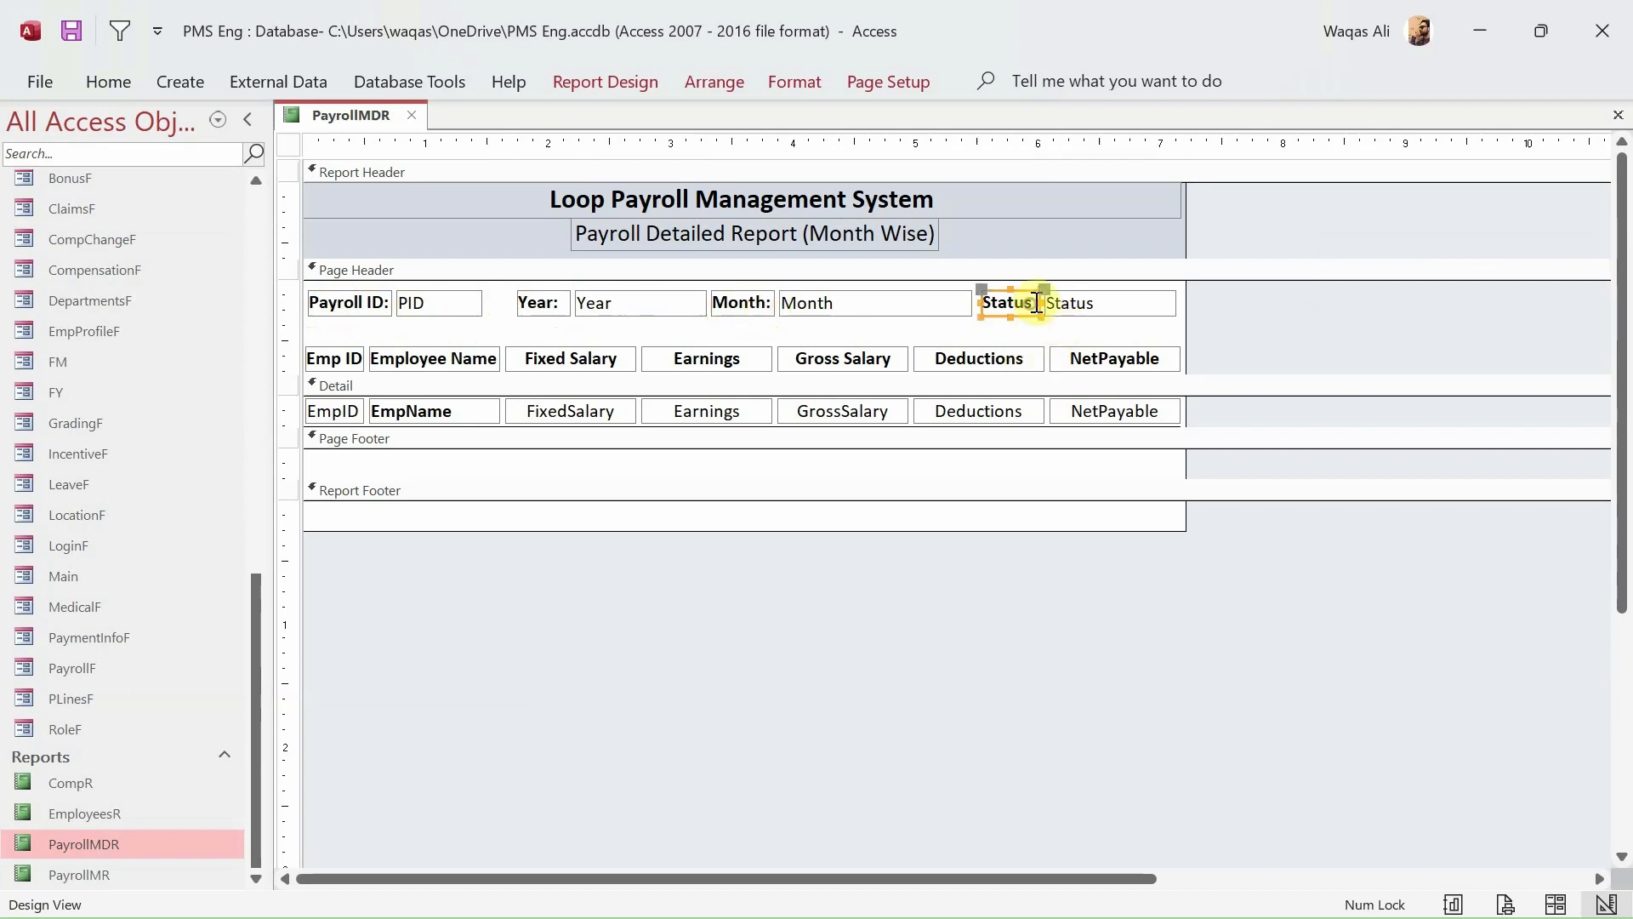
pyautogui.click(1037, 303)
pyautogui.write(':')
pyautogui.press('Return')
# - Add a Sum total for the FixedSalary field to the report footer
pyautogui.click(595, 411)
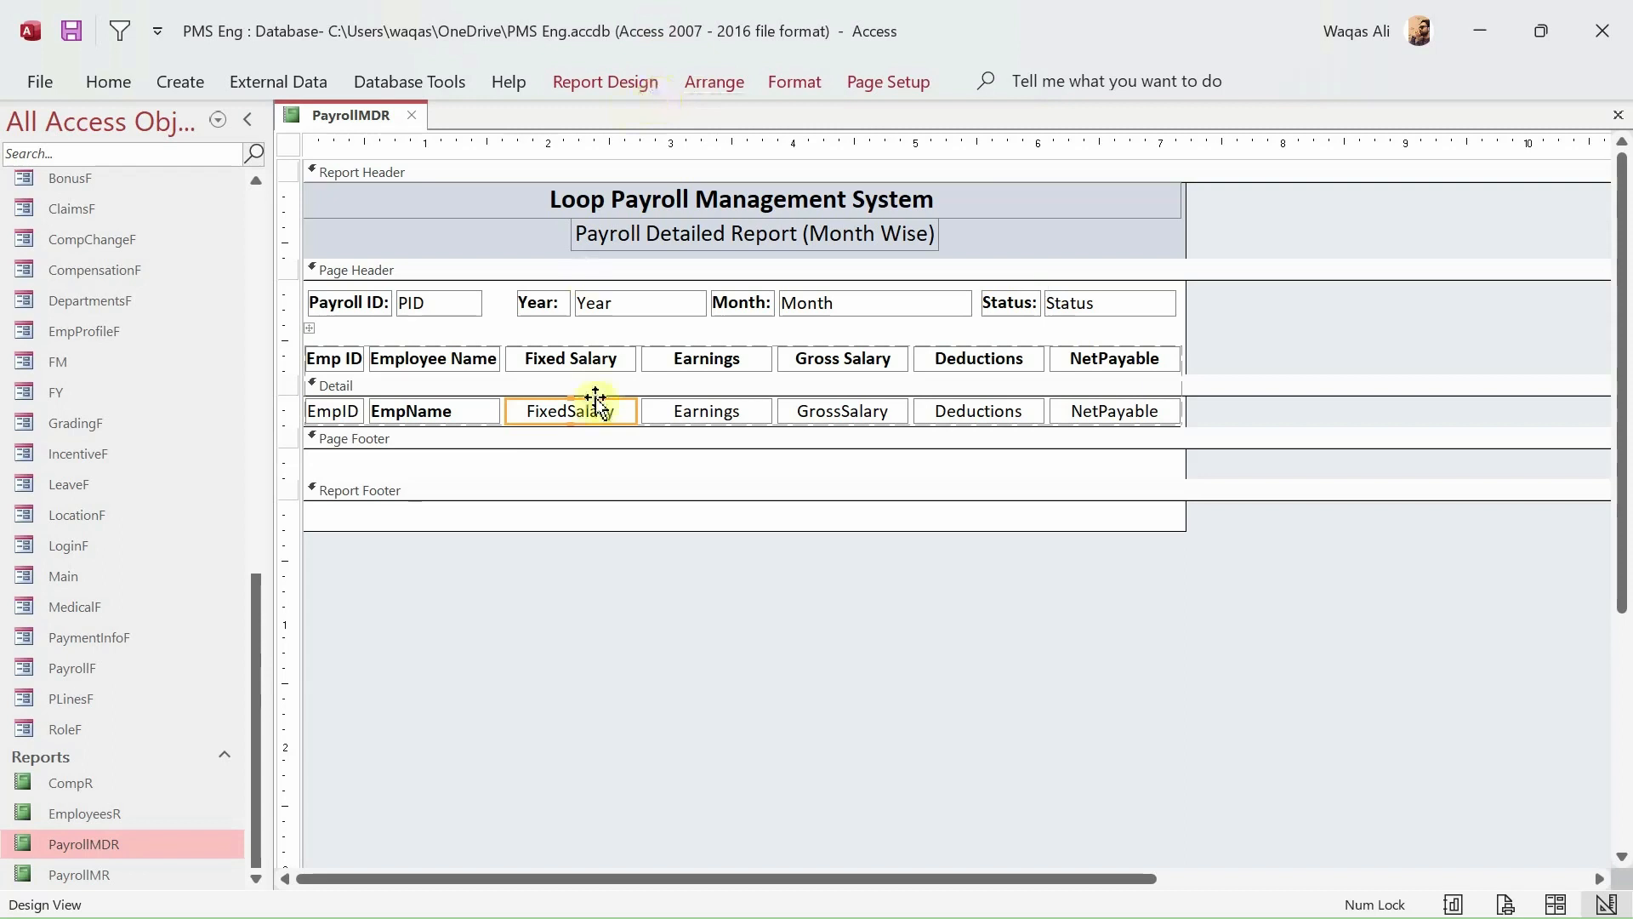
pyautogui.click(625, 80)
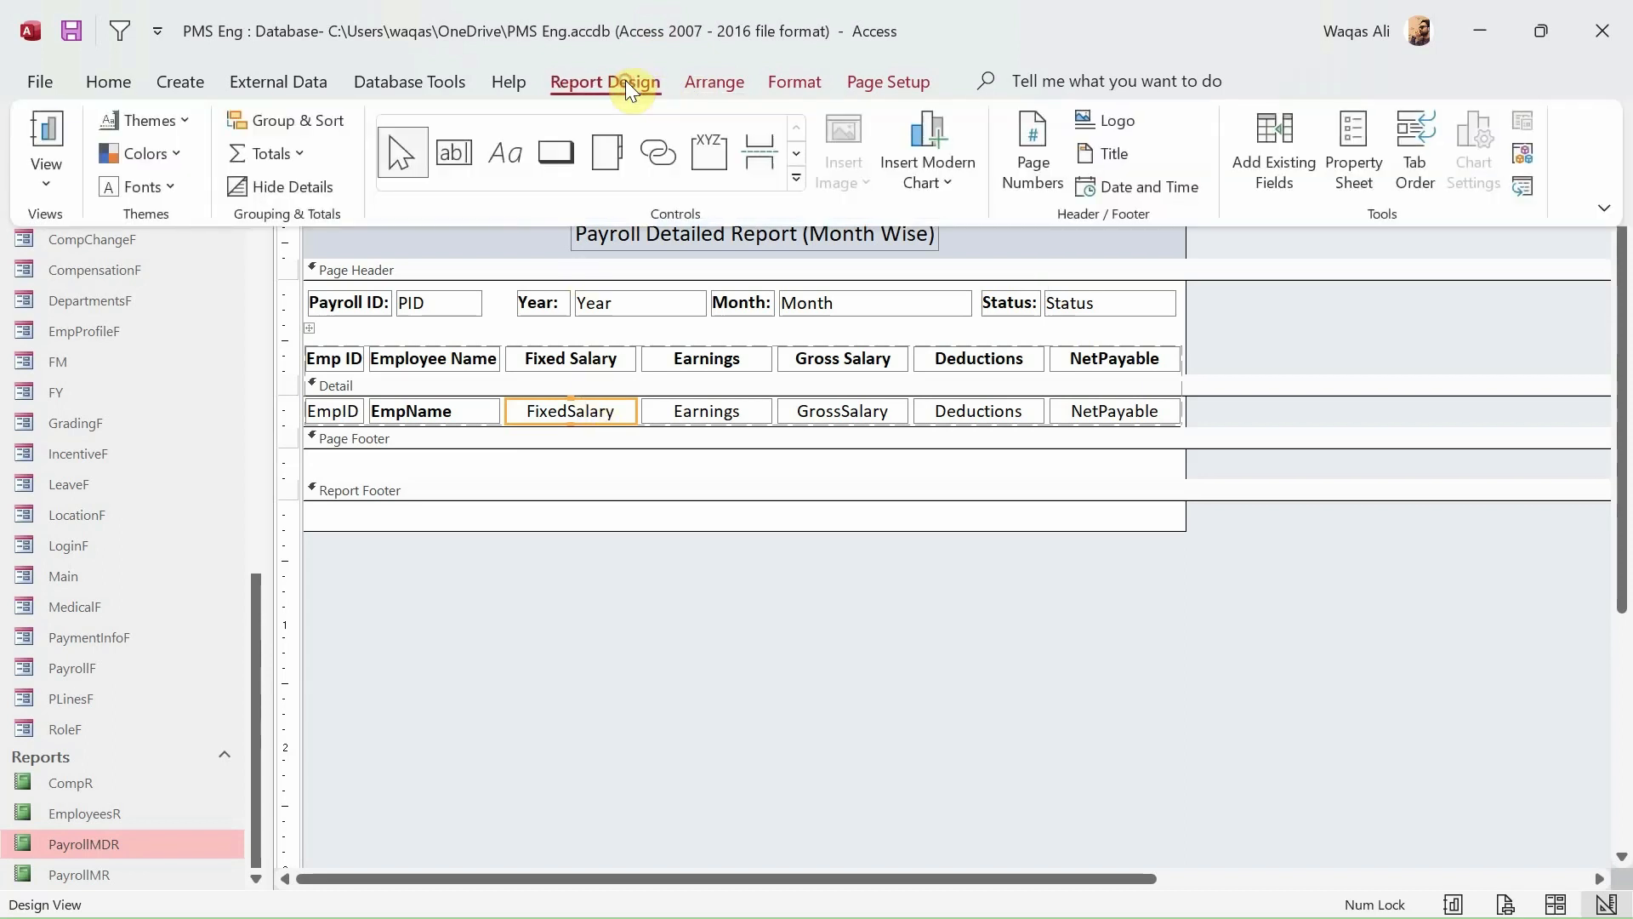
pyautogui.click(300, 155)
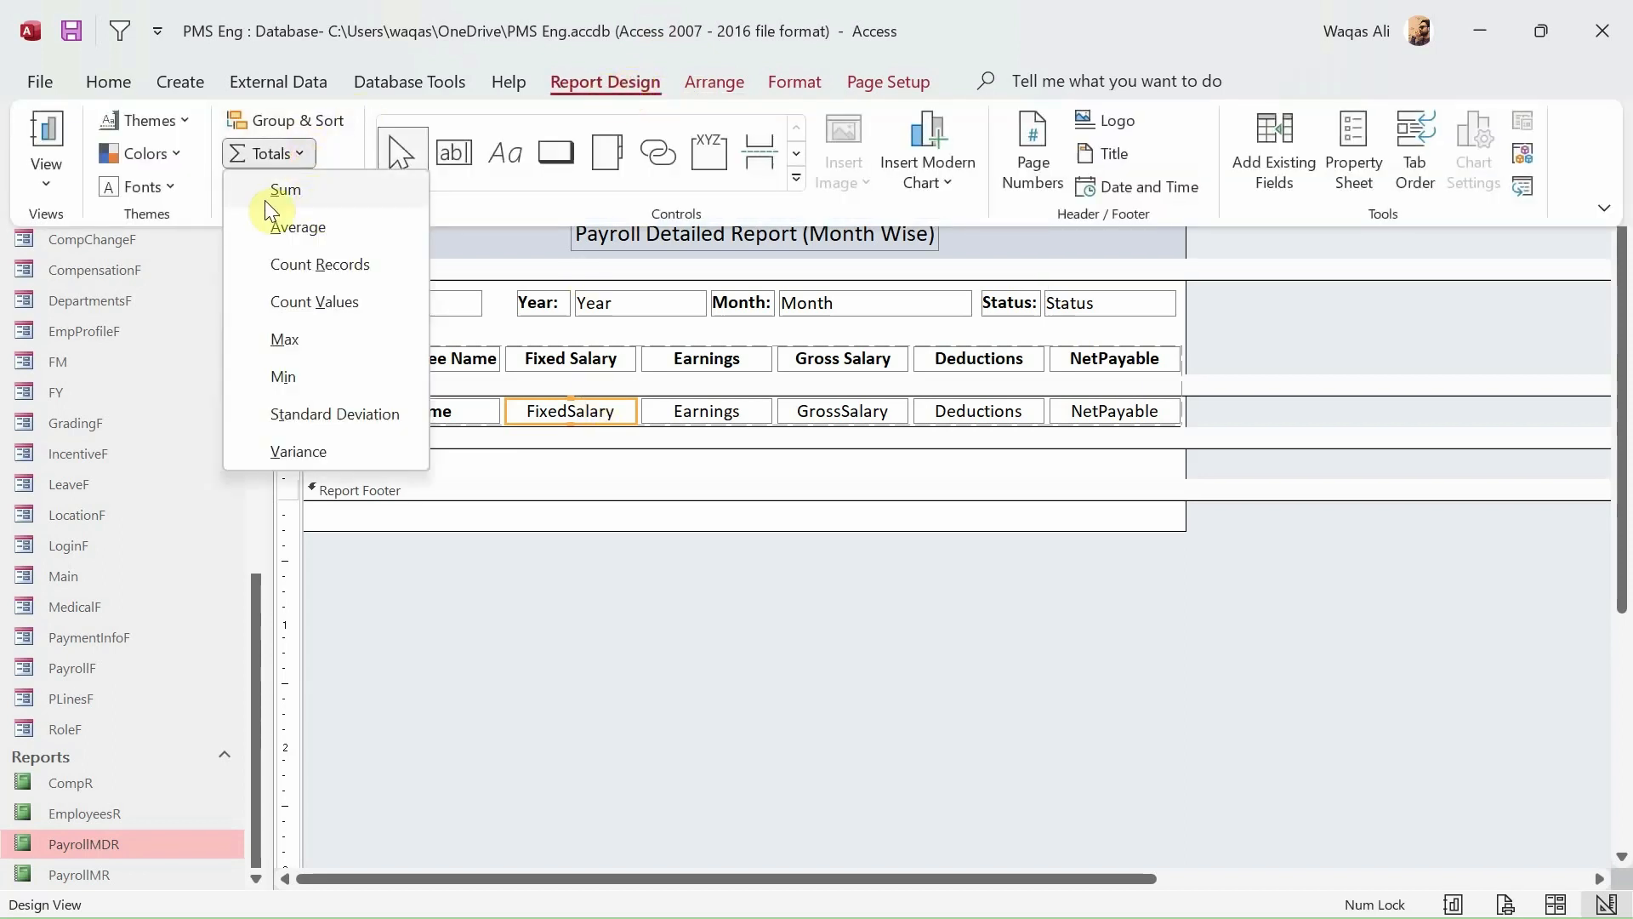
pyautogui.click(310, 196)
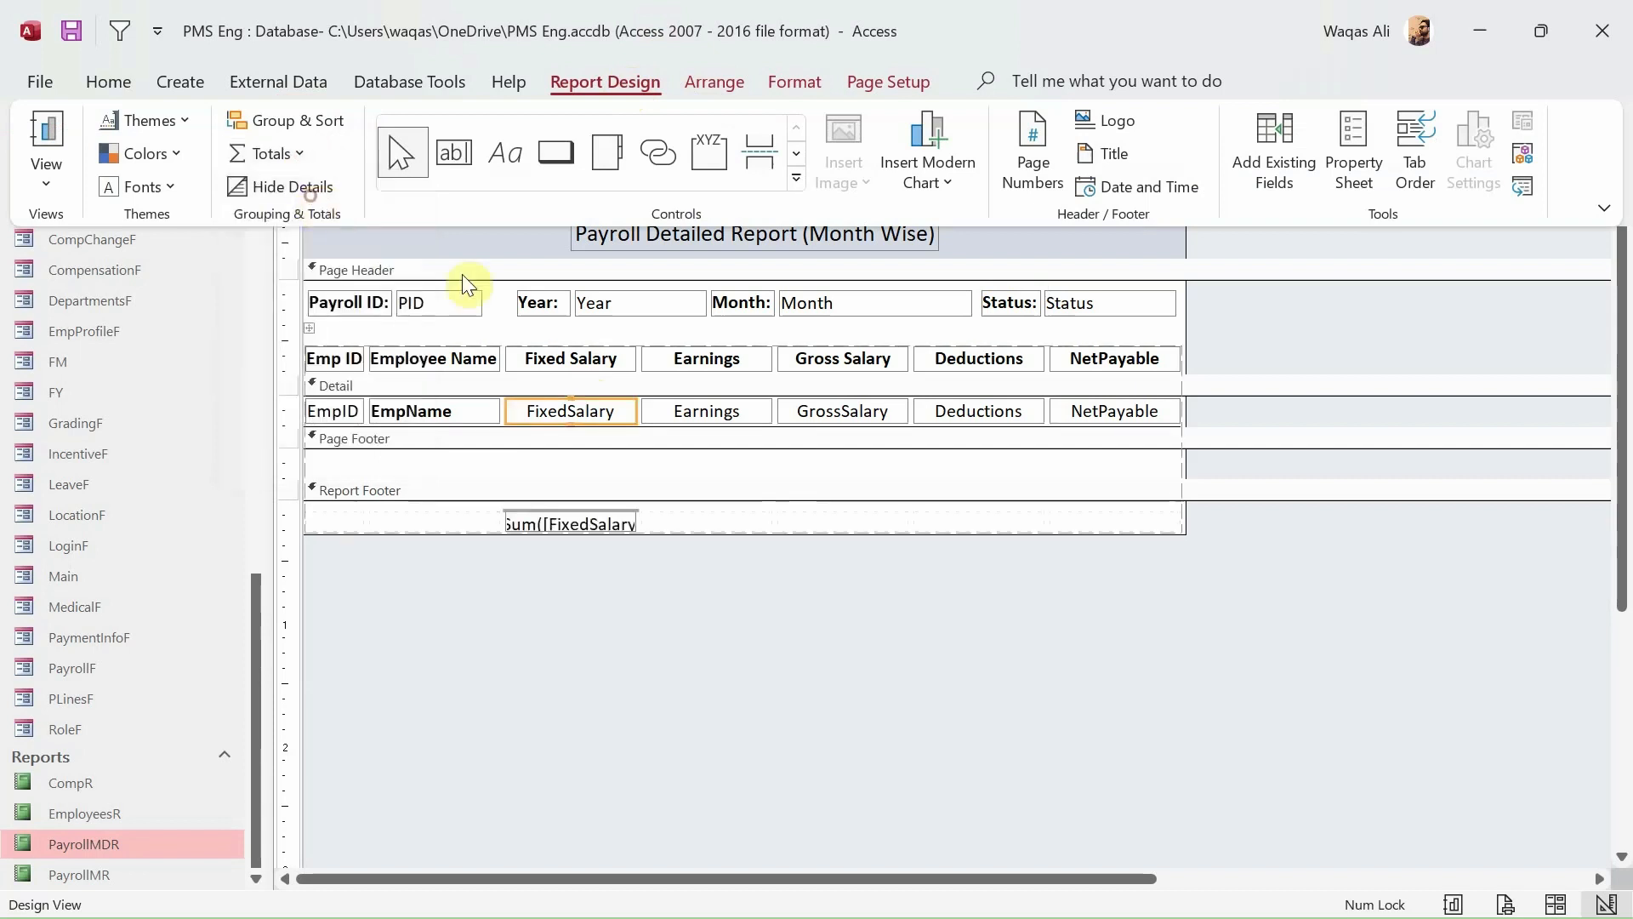
# - Add a Sum total for the Earnings field to the report footer
pyautogui.click(711, 413)
pyautogui.click(681, 410)
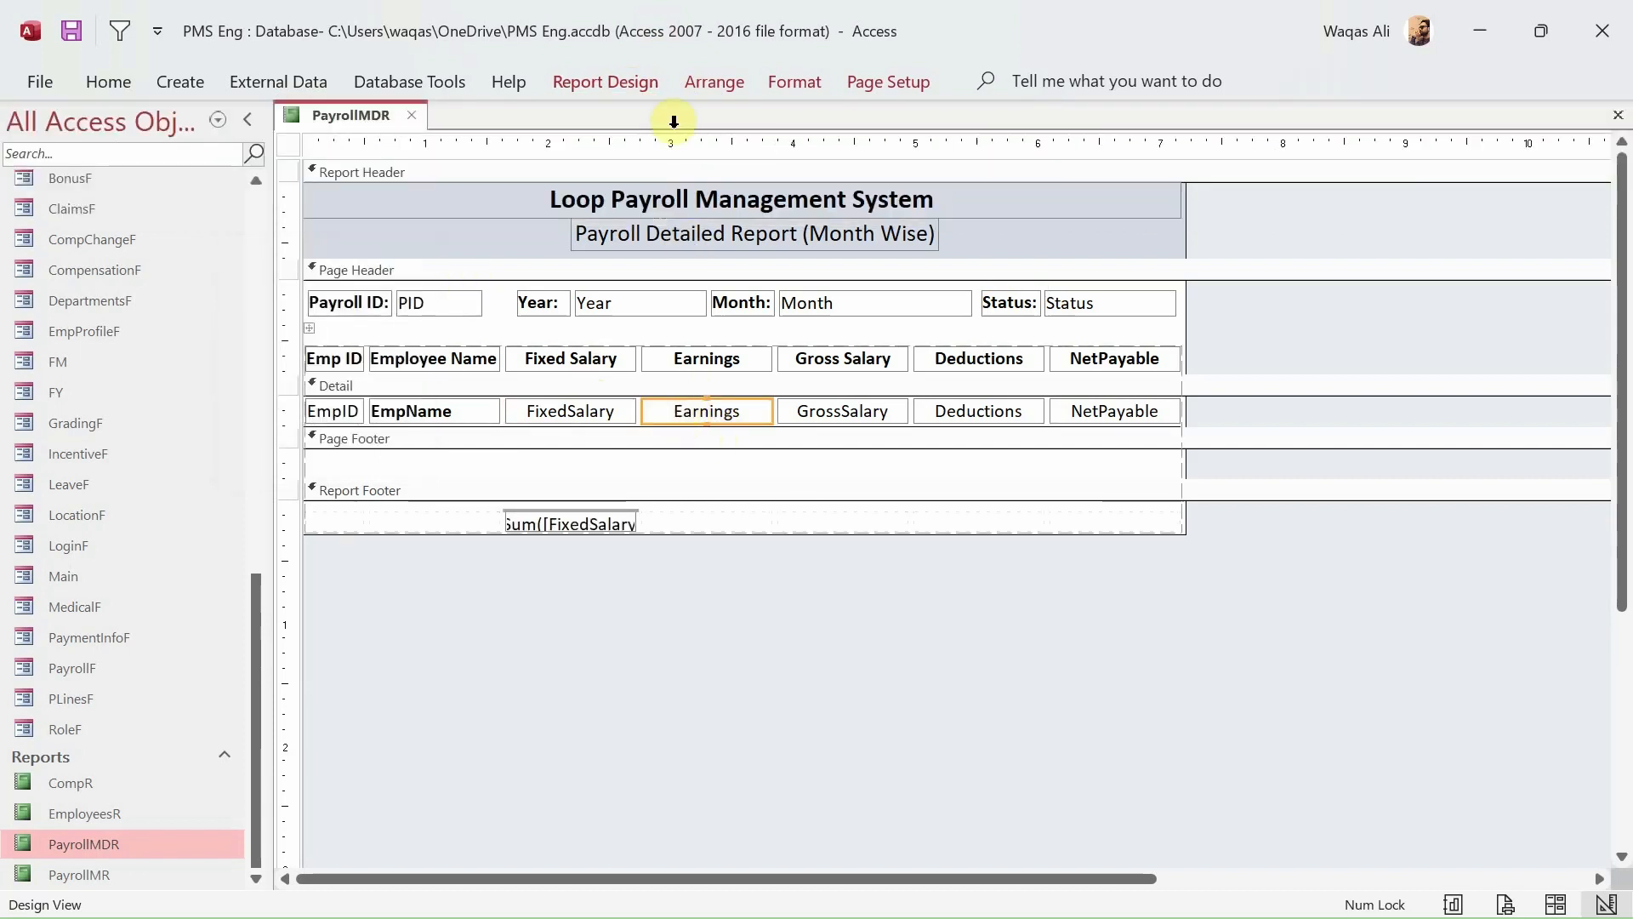
pyautogui.click(598, 85)
pyautogui.click(277, 156)
pyautogui.click(304, 195)
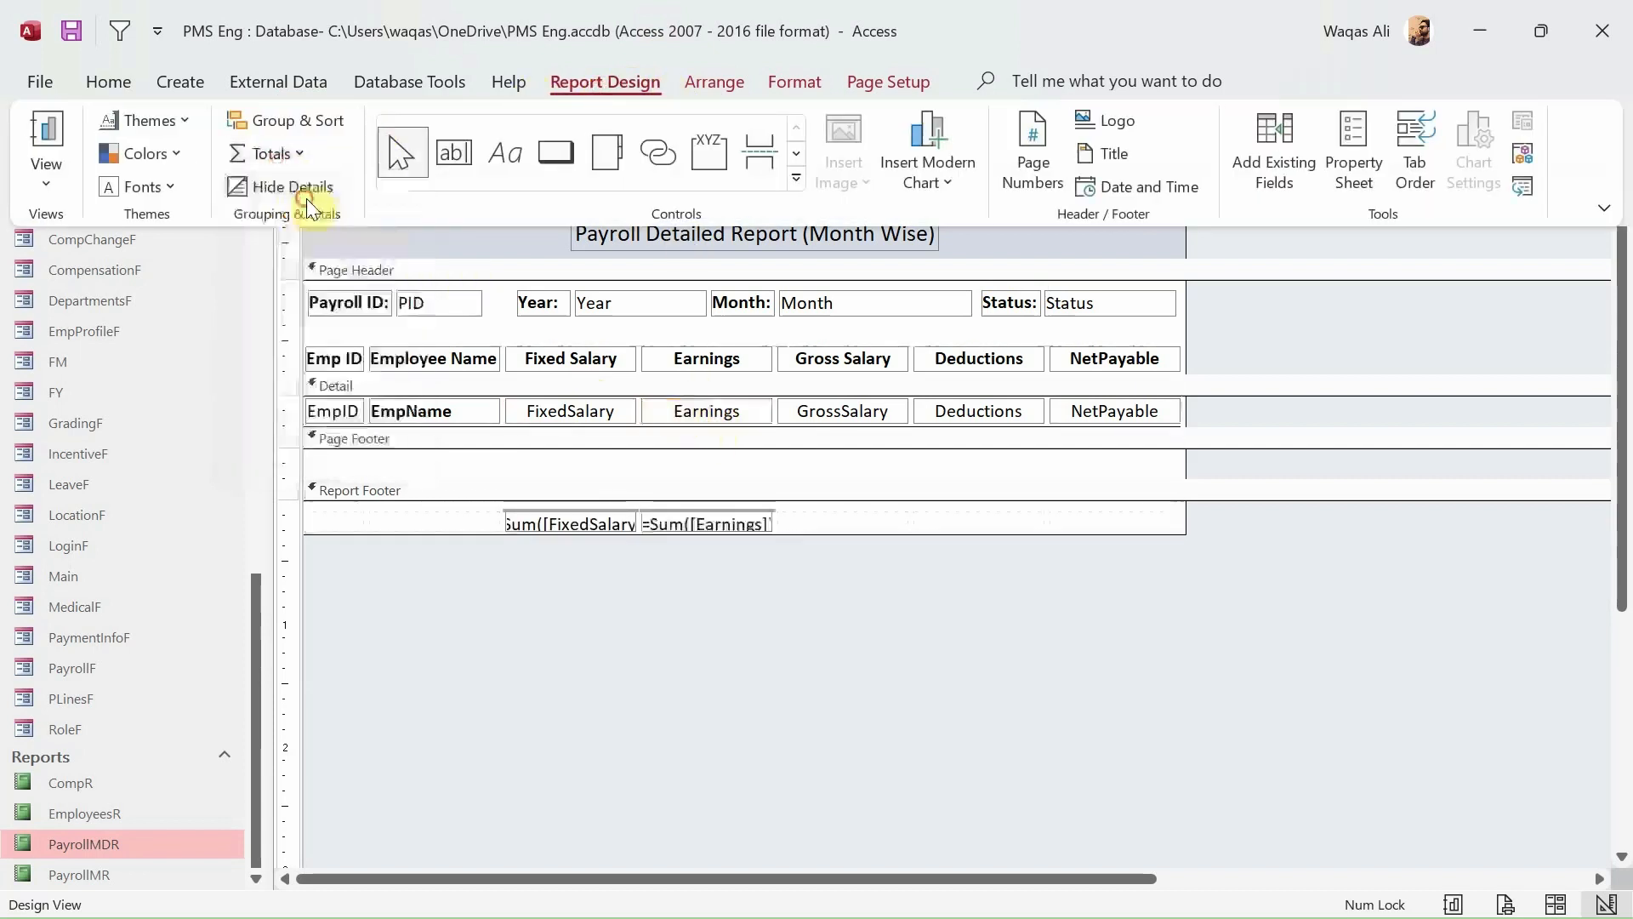
# - Add a Sum total for the GrossSalary field to the report footer
pyautogui.click(851, 407)
pyautogui.click(810, 410)
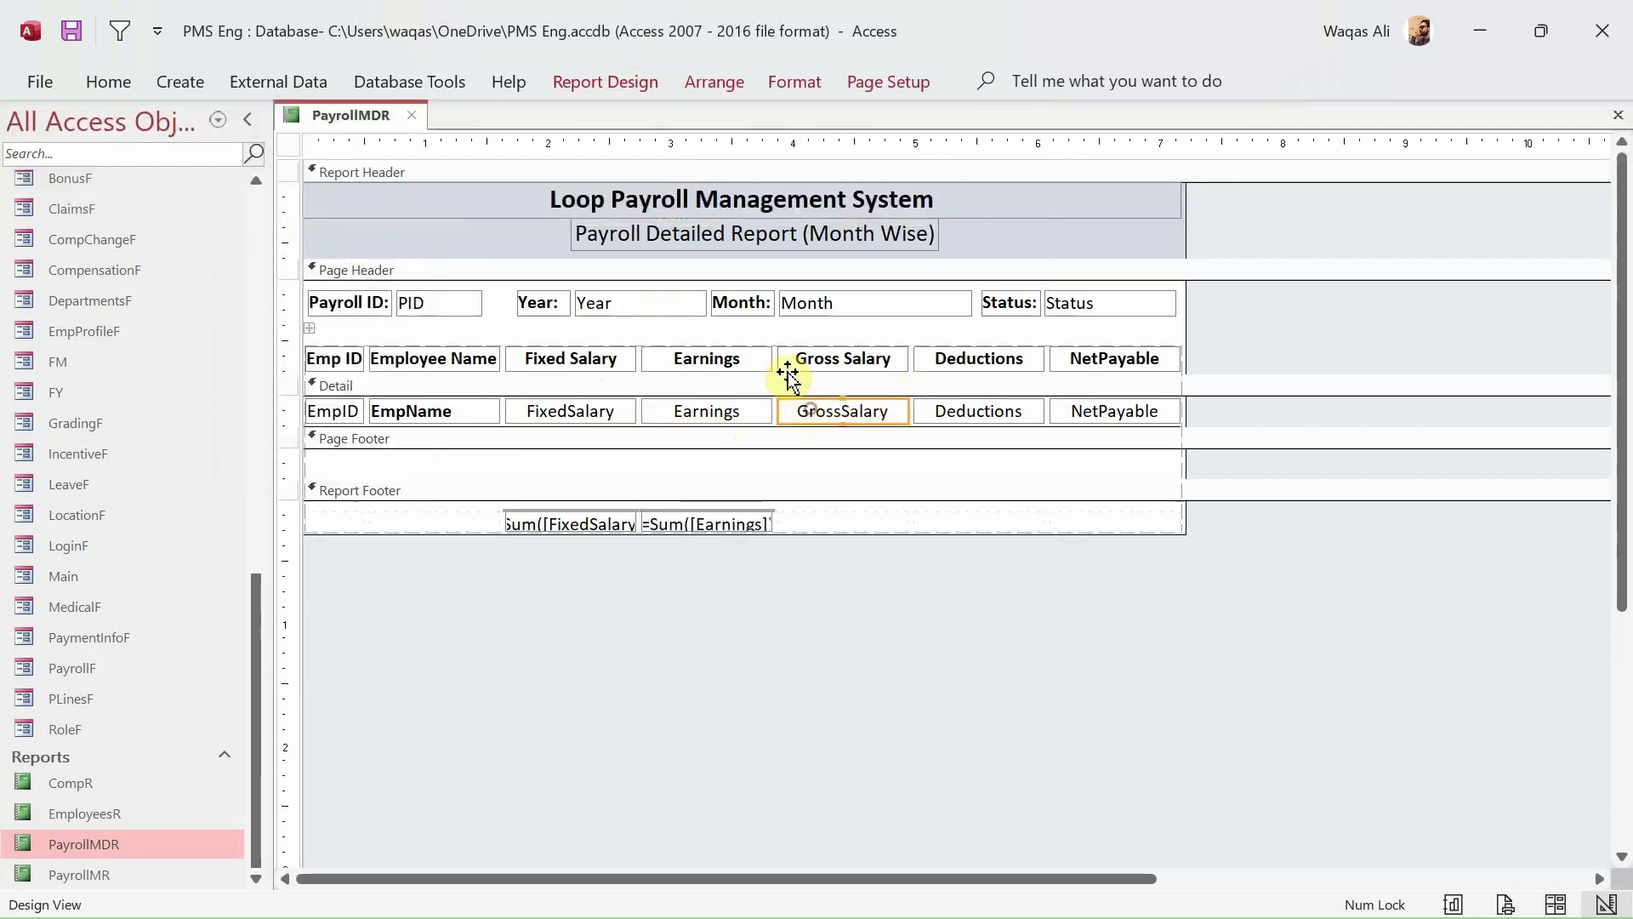
pyautogui.click(604, 84)
pyautogui.click(287, 151)
pyautogui.click(289, 191)
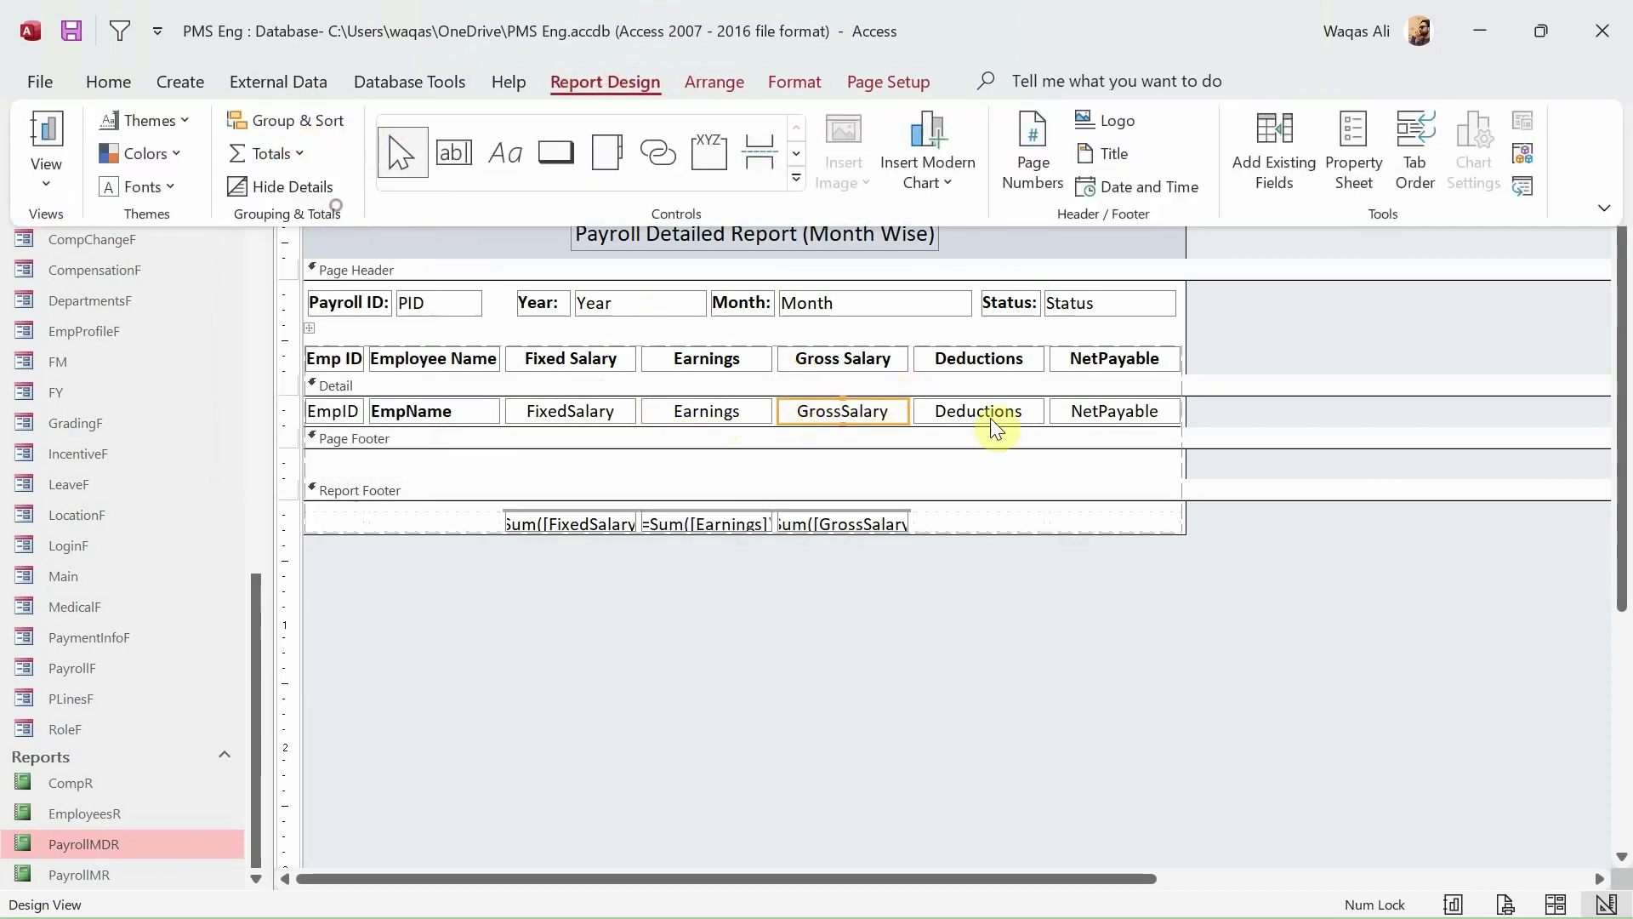
# - Add a Sum total for the Deductions field to the report footer
pyautogui.click(950, 412)
pyautogui.click(606, 83)
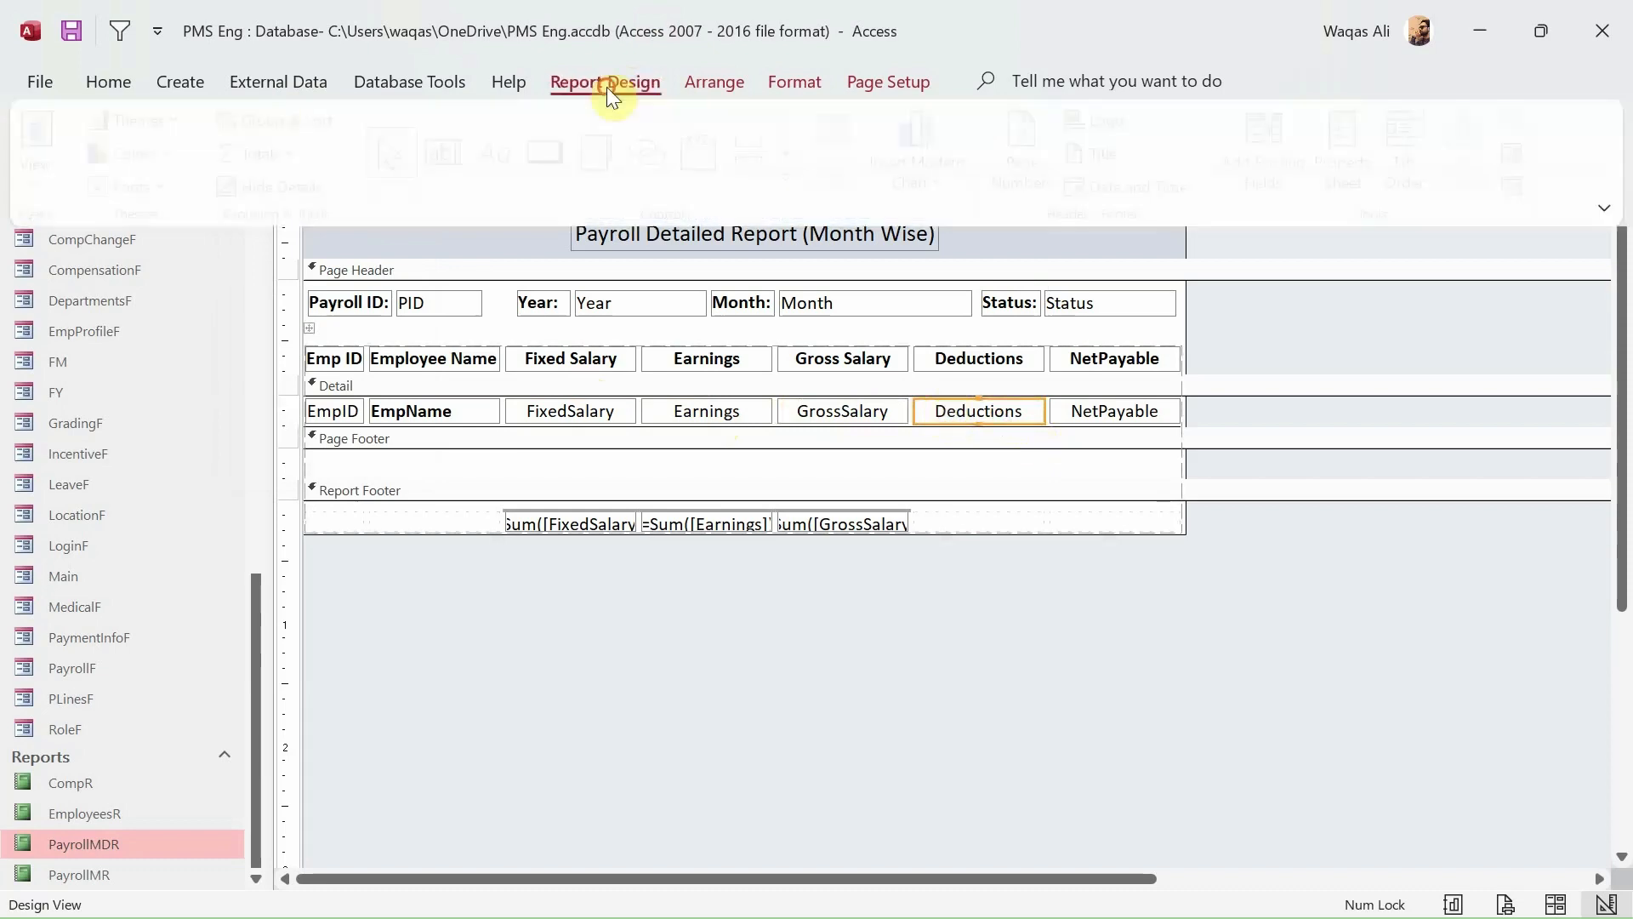
pyautogui.click(295, 150)
pyautogui.click(309, 198)
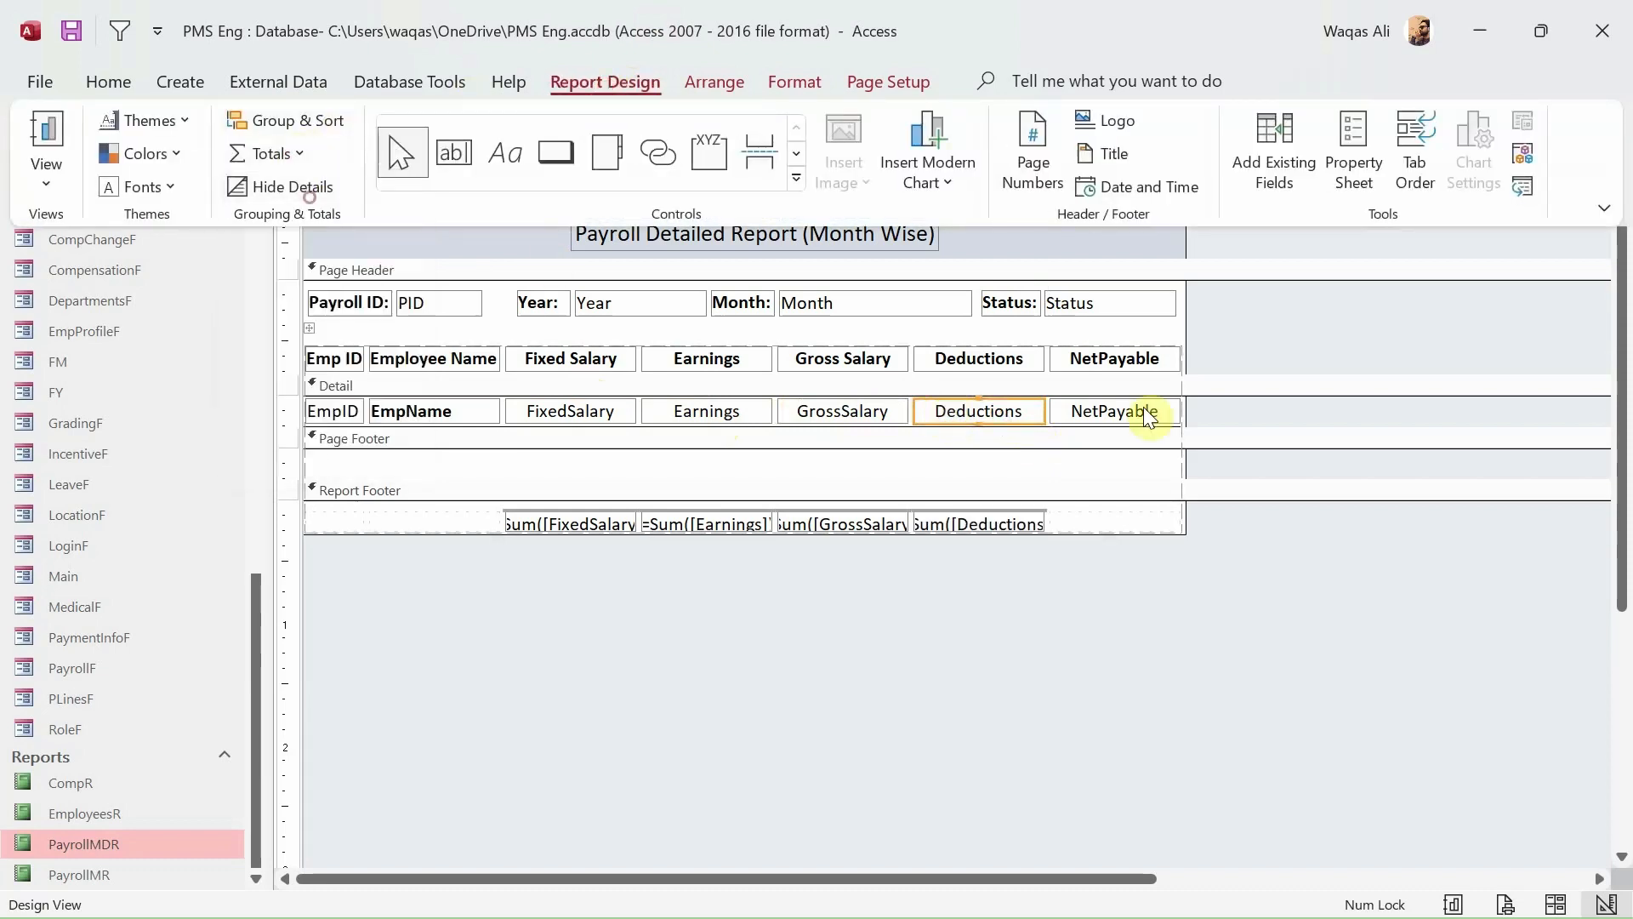
# - Add a Sum total for the NetPayable field to the report footer
pyautogui.click(1101, 410)
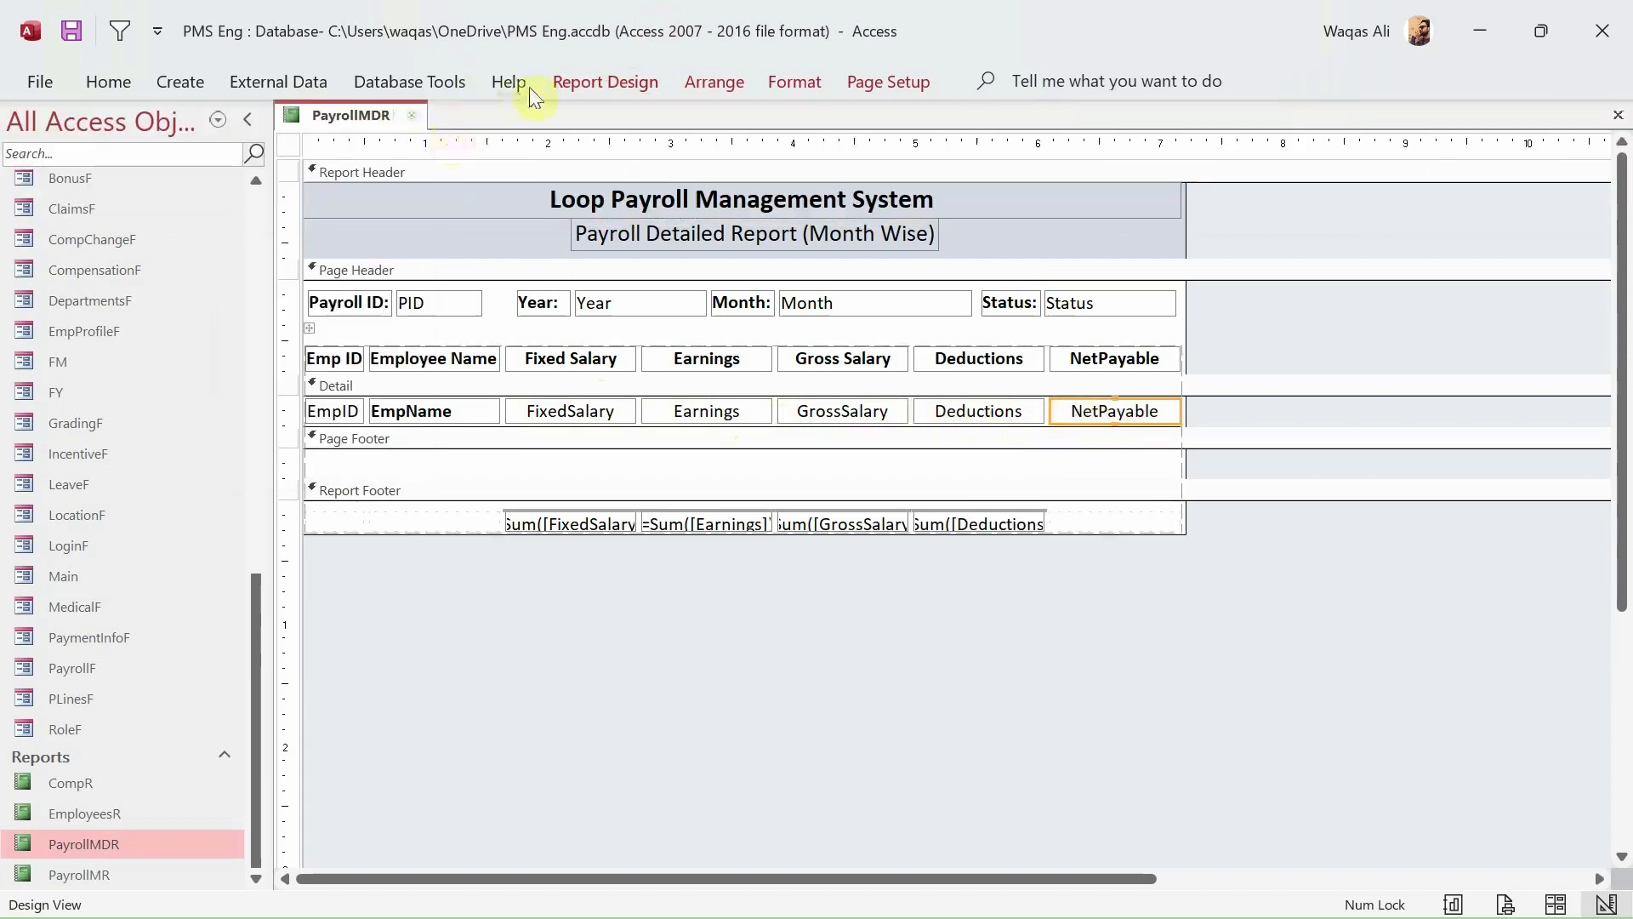
pyautogui.click(595, 83)
pyautogui.click(298, 151)
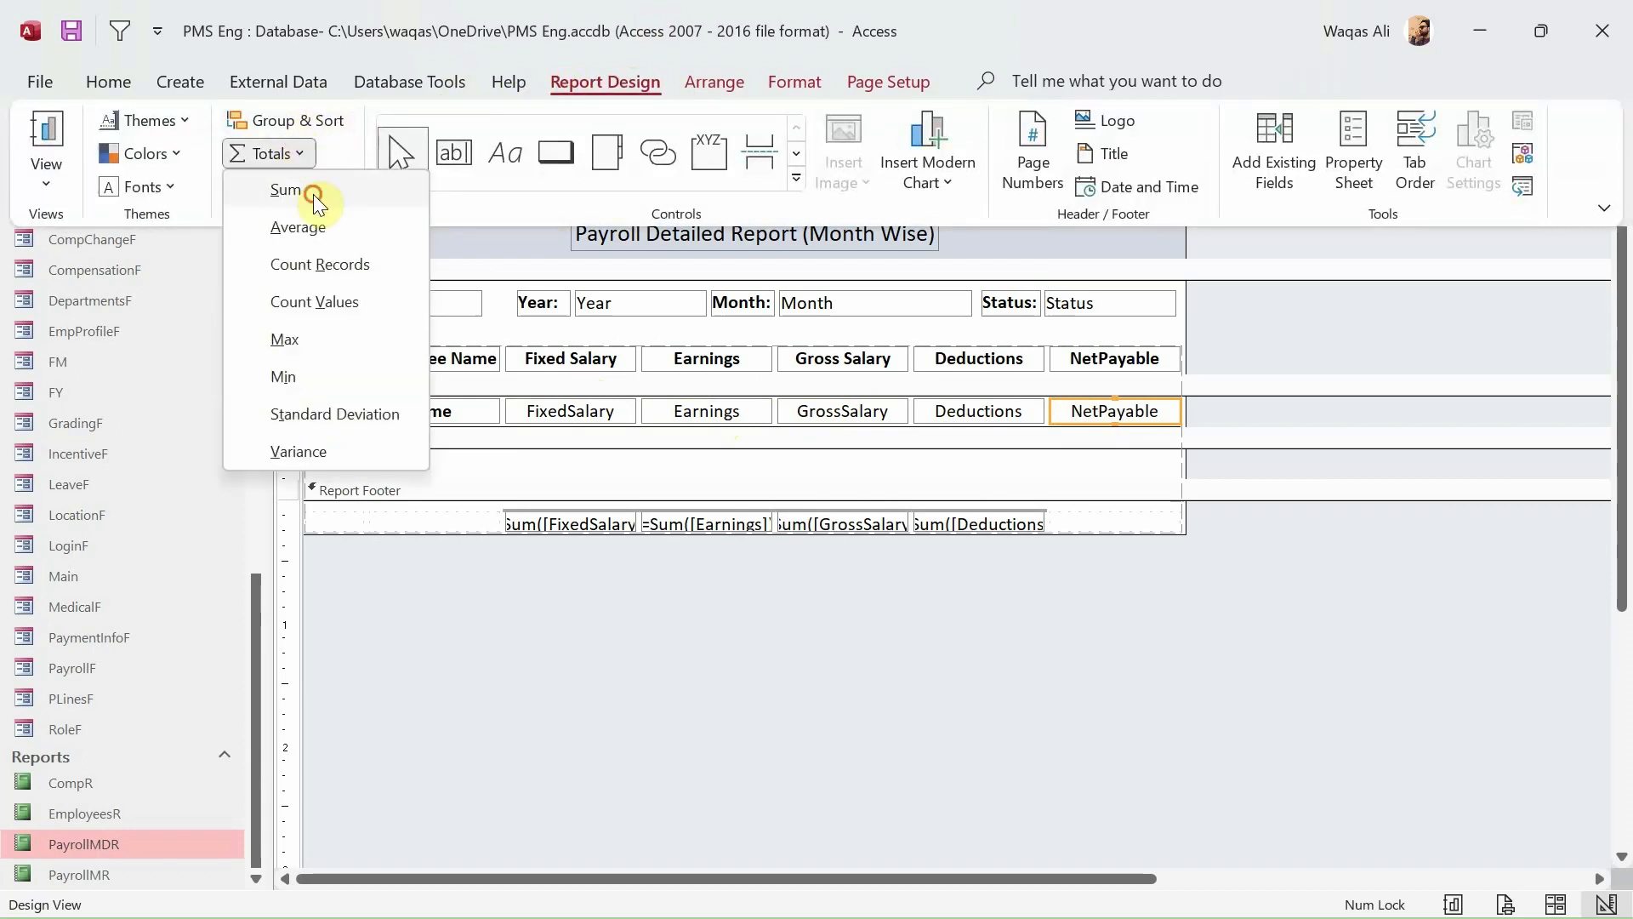
pyautogui.click(313, 192)
# - Stretch the row of Sum totals up to the top edge of the report footer and make it bold
pyautogui.moveTo(1260, 568); pyautogui.dragTo(475, 523)
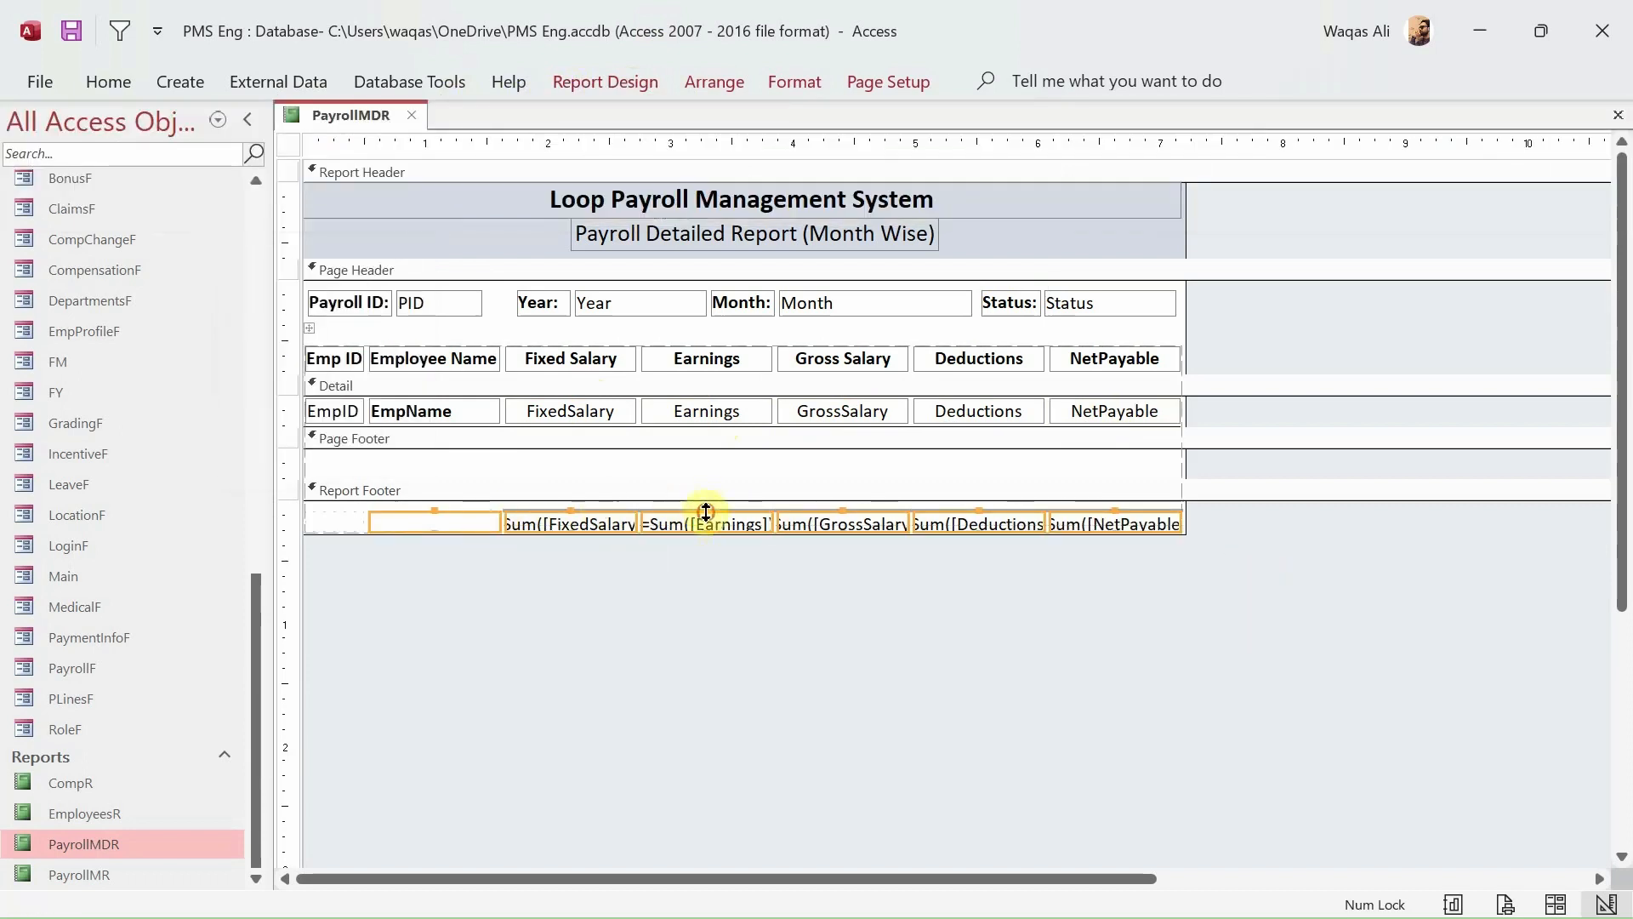
pyautogui.moveTo(706, 511); pyautogui.dragTo(708, 502)
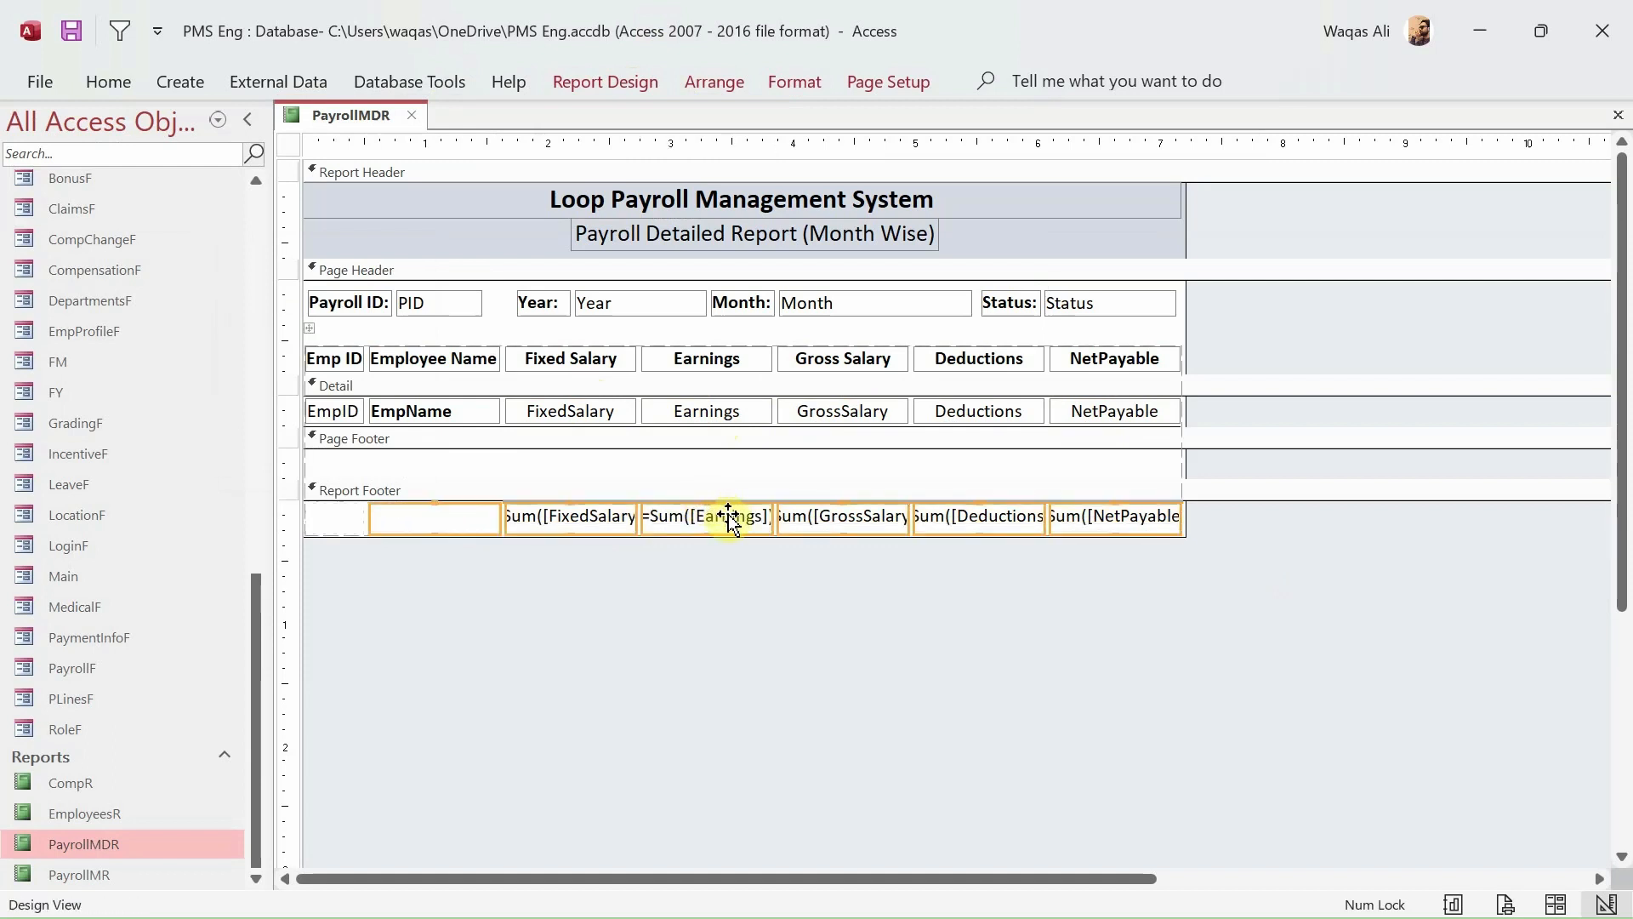
pyautogui.hotkey('ctrl', 'b')
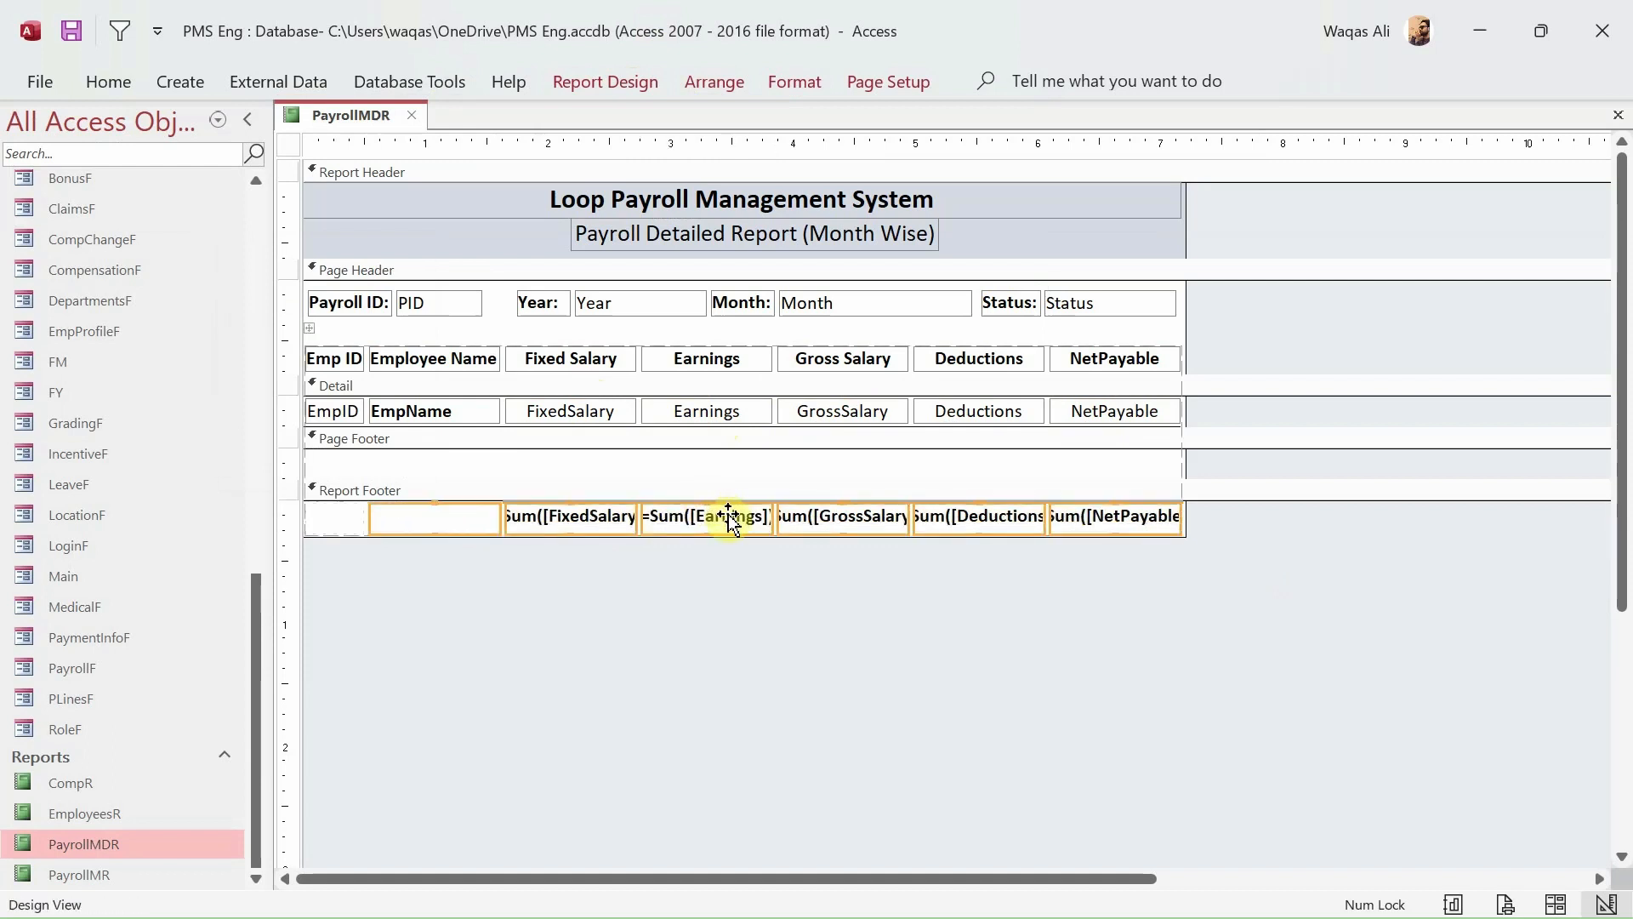
# - Collapse the empty Page Footer section so that it takes up no height
pyautogui.click(1014, 605)
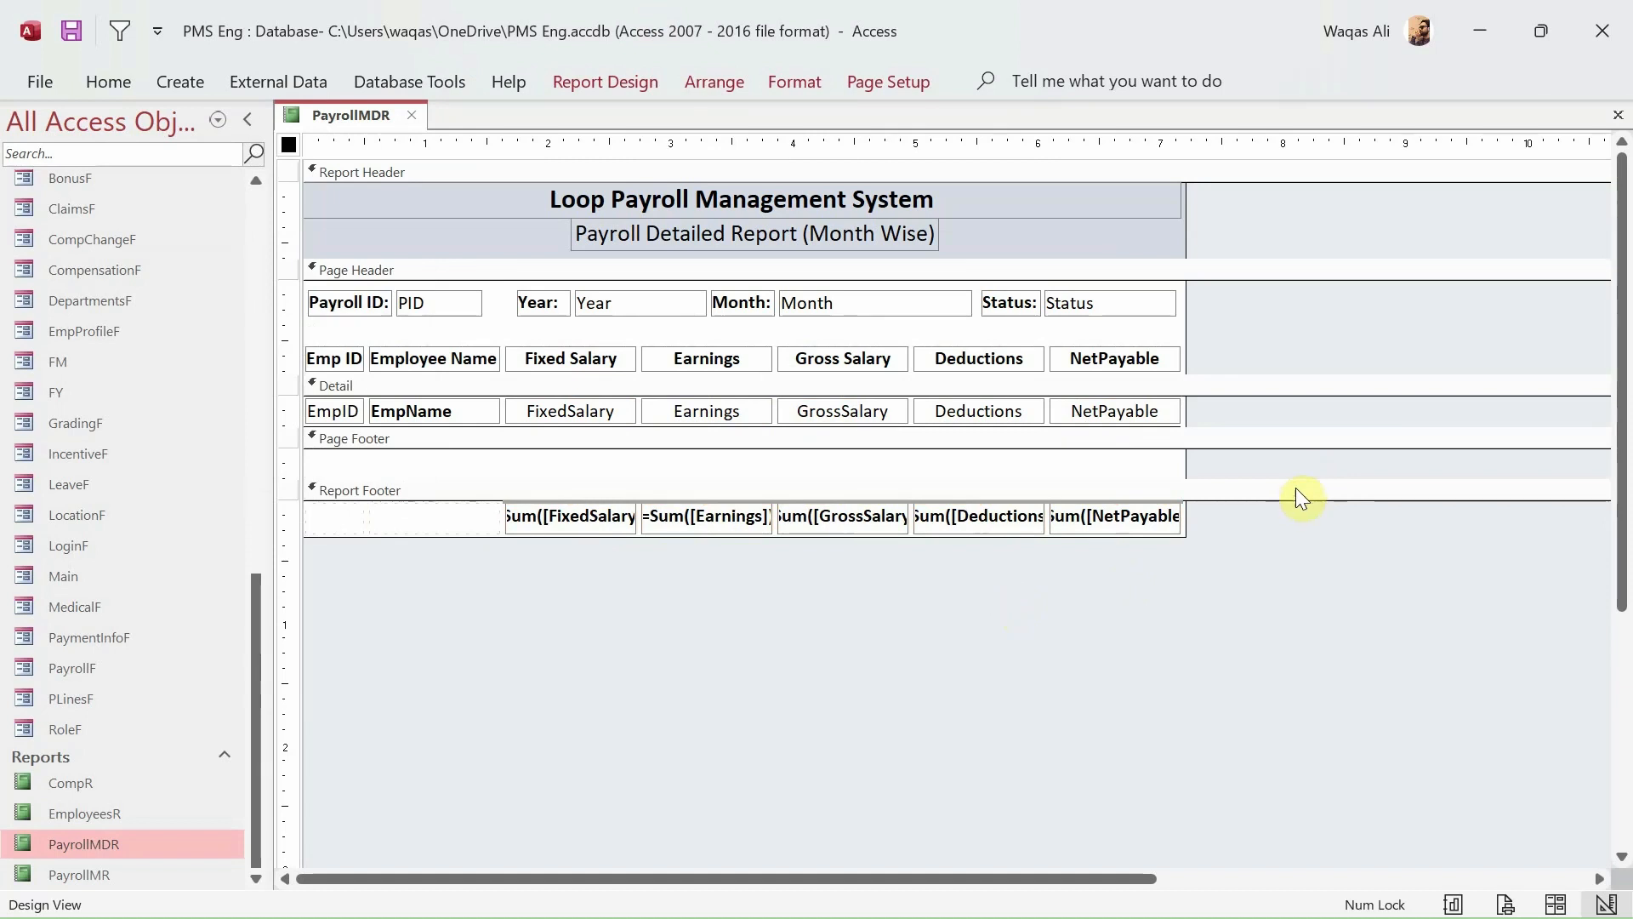
pyautogui.moveTo(1297, 481); pyautogui.dragTo(1298, 416)
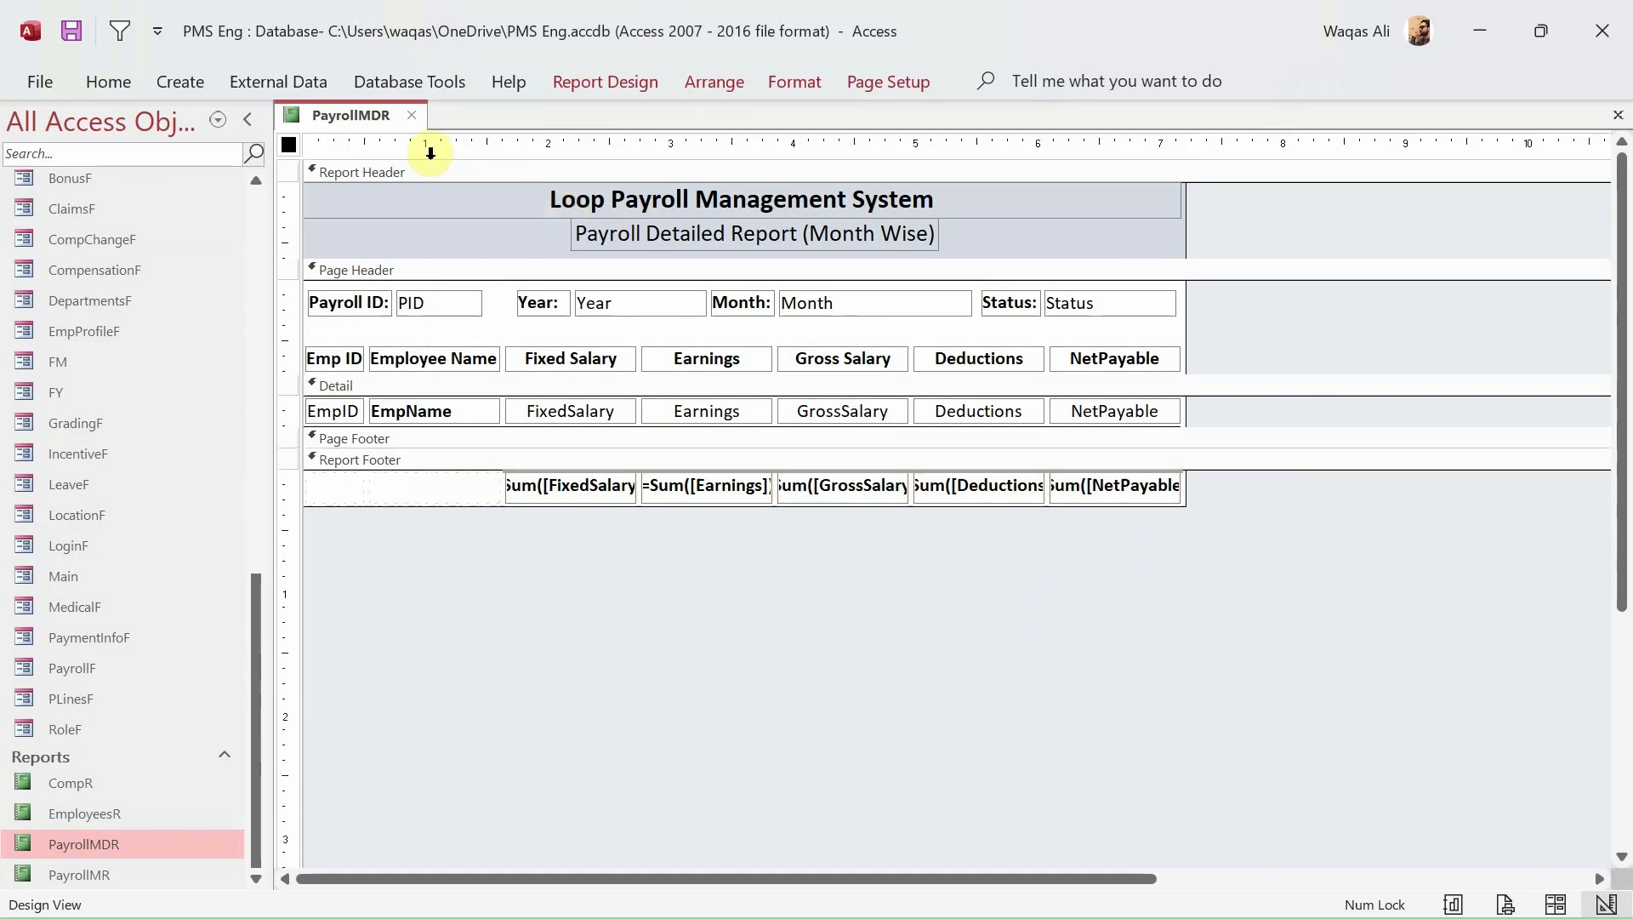
# - Run the report in Report View for payroll ID 9 and check the totals under the salary columns
pyautogui.rightClick(328, 121)
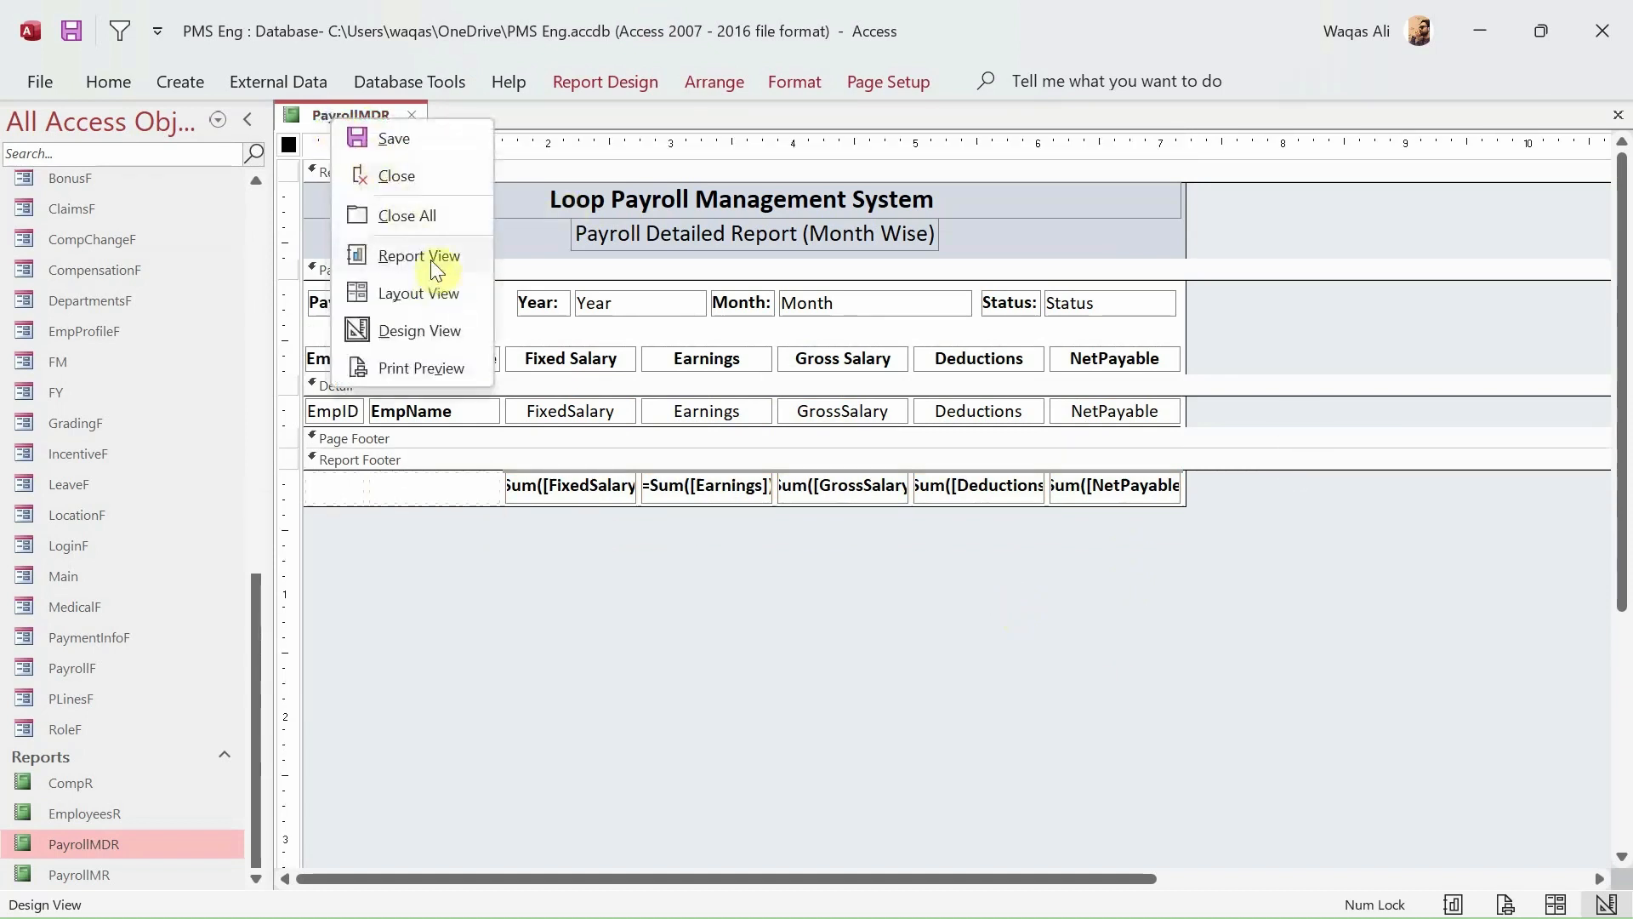
pyautogui.click(431, 259)
pyautogui.write('9')
pyautogui.press('Return')
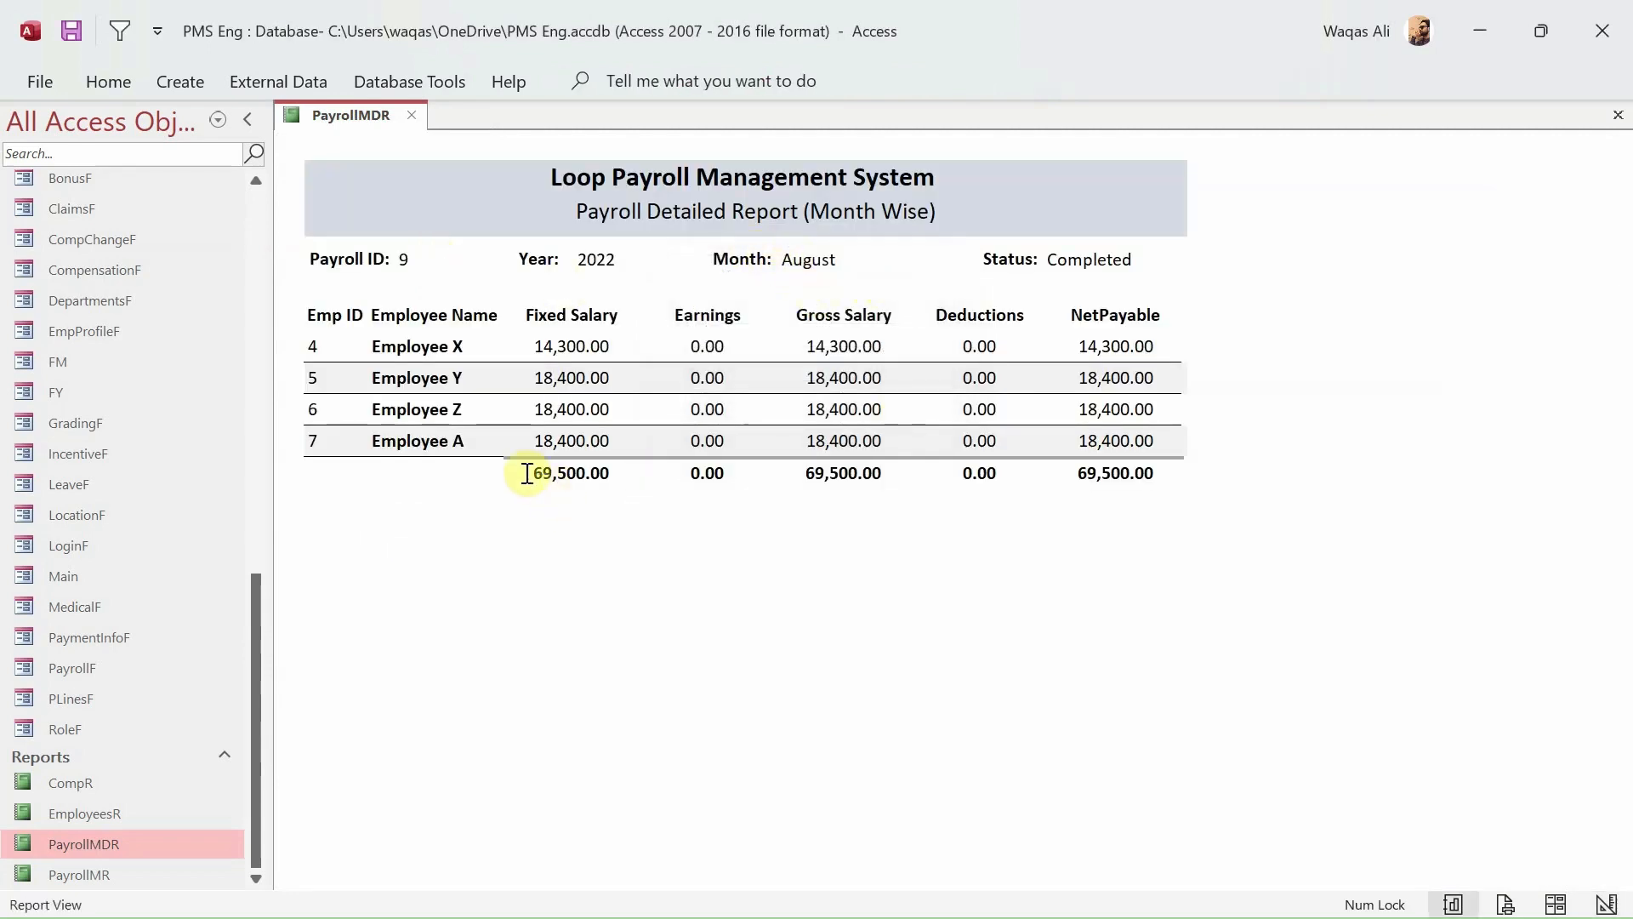
pyautogui.moveTo(527, 473); pyautogui.dragTo(653, 476)
pyautogui.moveTo(1087, 477); pyautogui.dragTo(1165, 477)
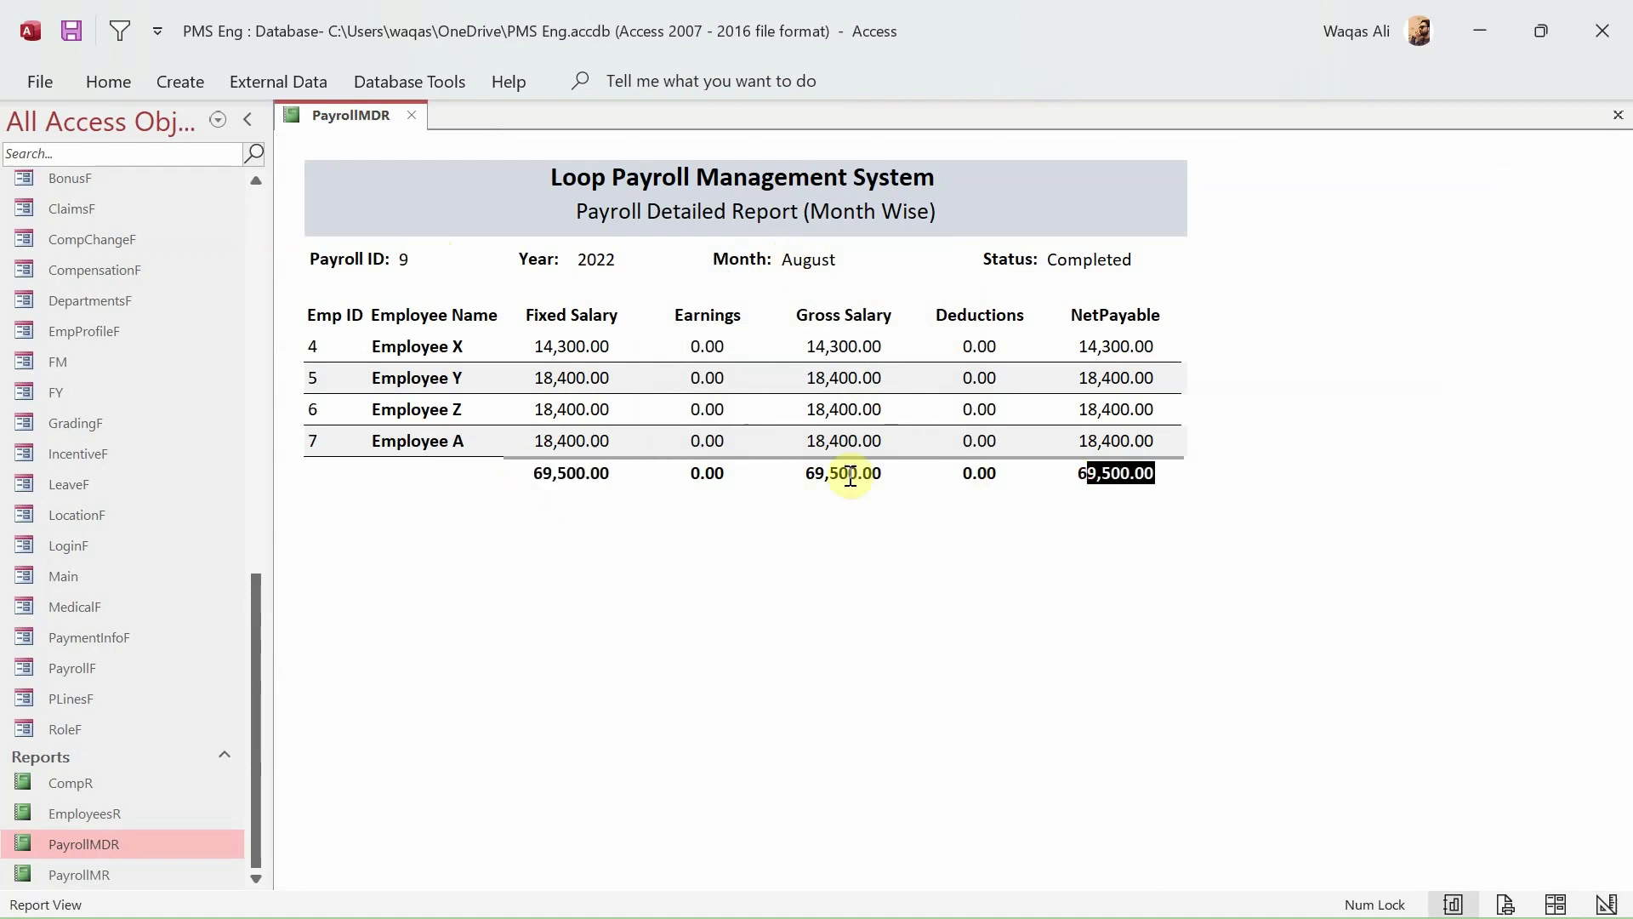
pyautogui.moveTo(848, 476); pyautogui.dragTo(937, 476)
pyautogui.click(407, 474)
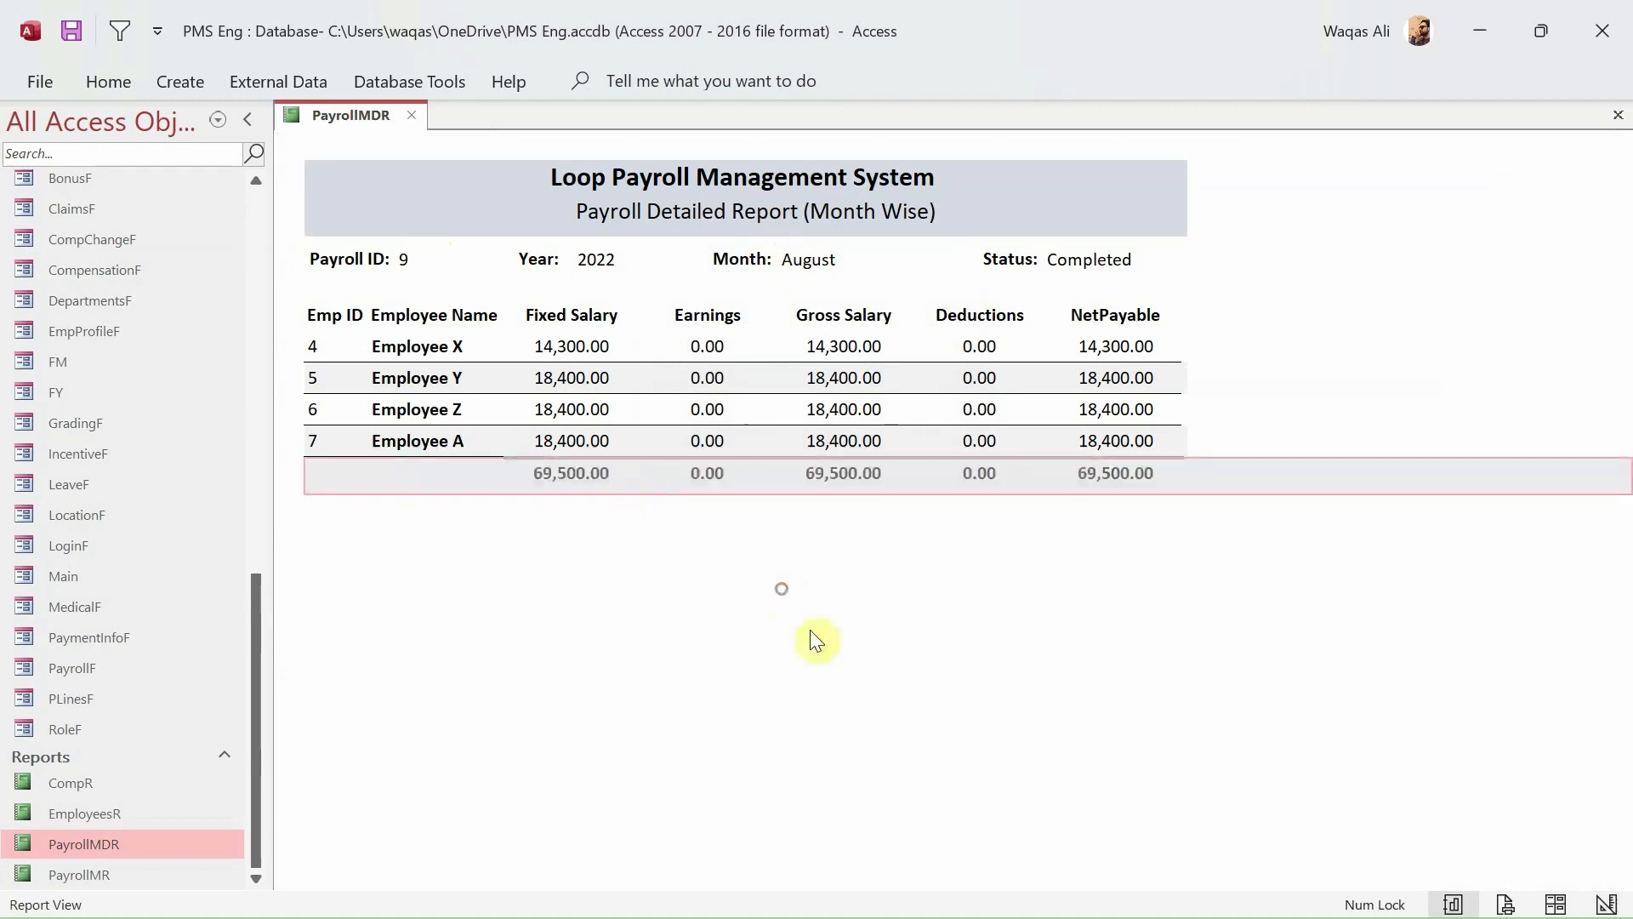
pyautogui.click(551, 437)
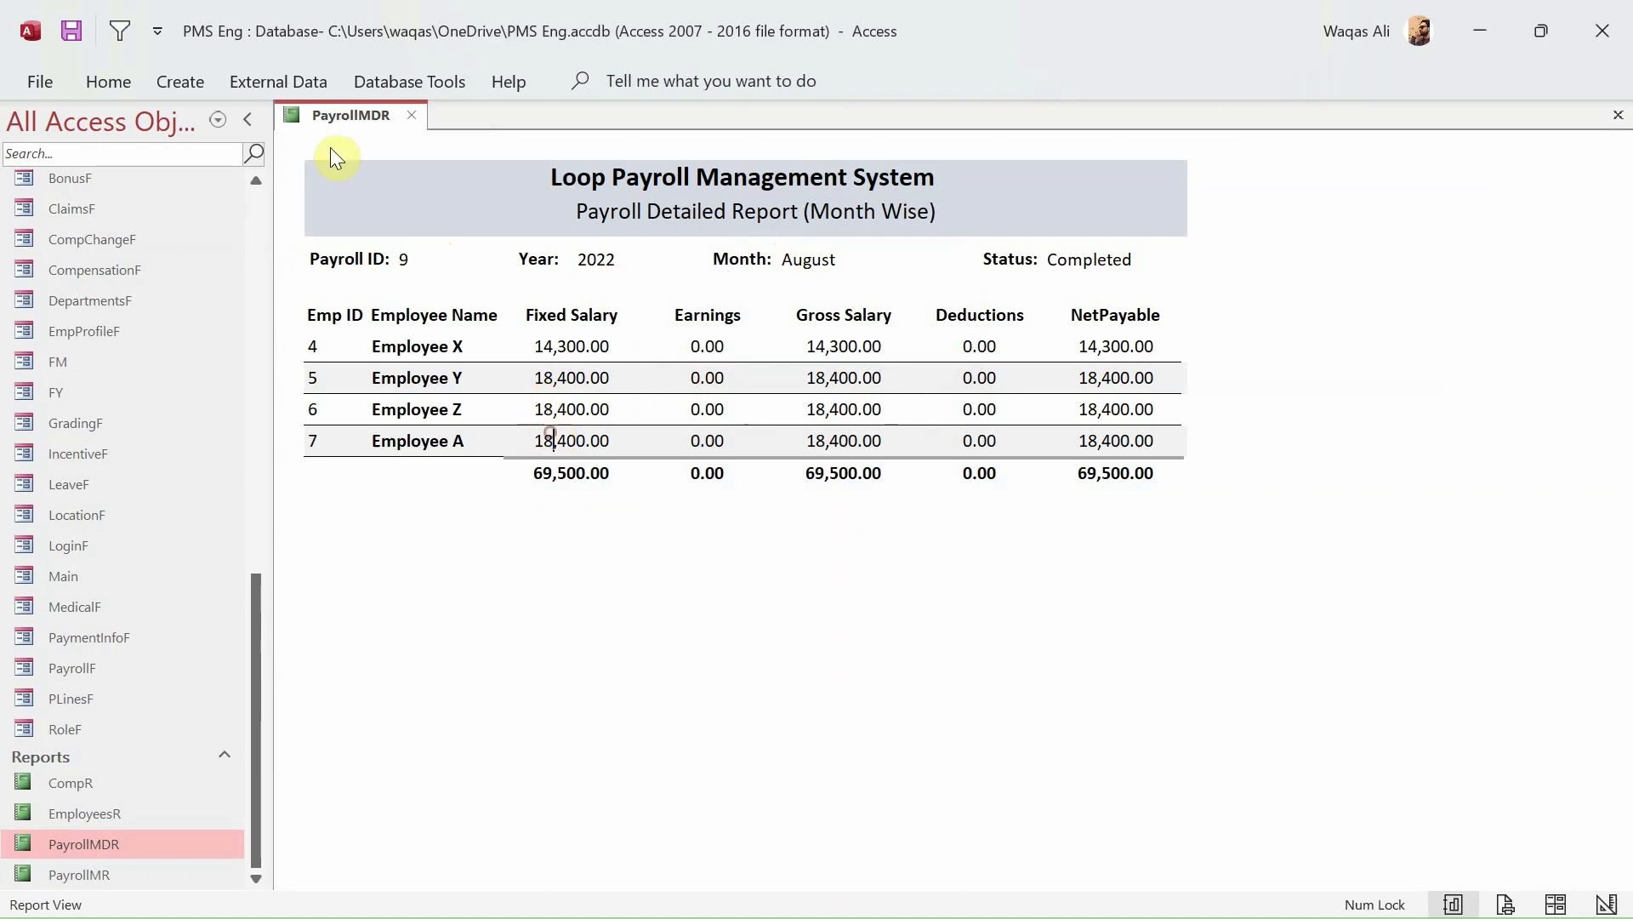
# - Reopen the report from Design View in Report View with payroll ID 10 as the parameter
pyautogui.rightClick(350, 115)
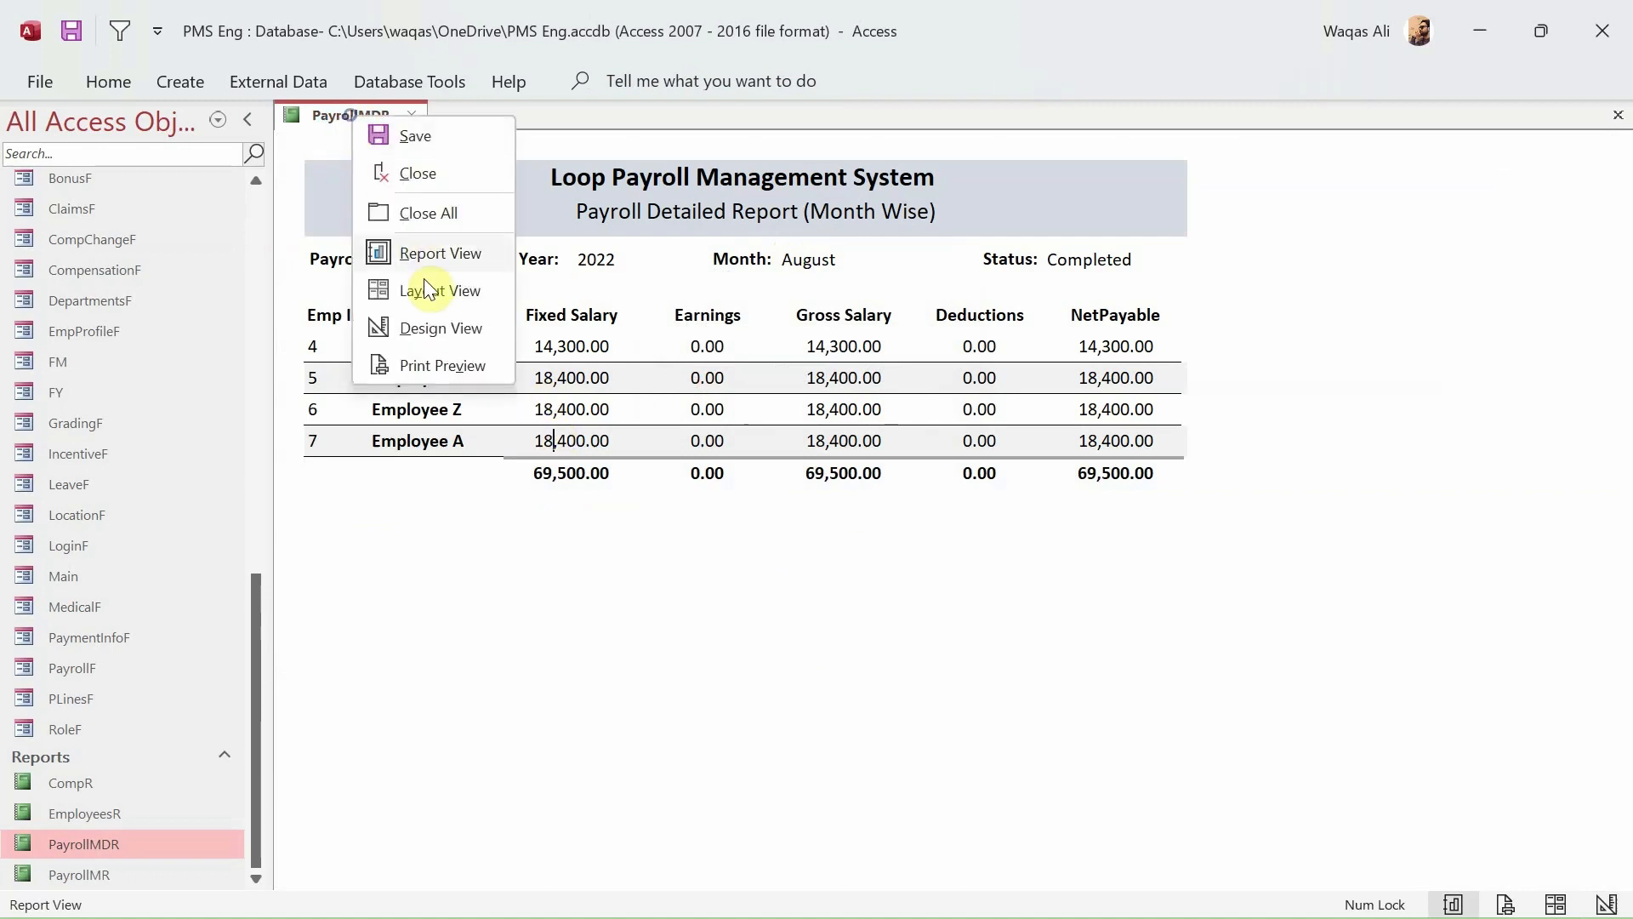
pyautogui.click(431, 330)
pyautogui.rightClick(314, 119)
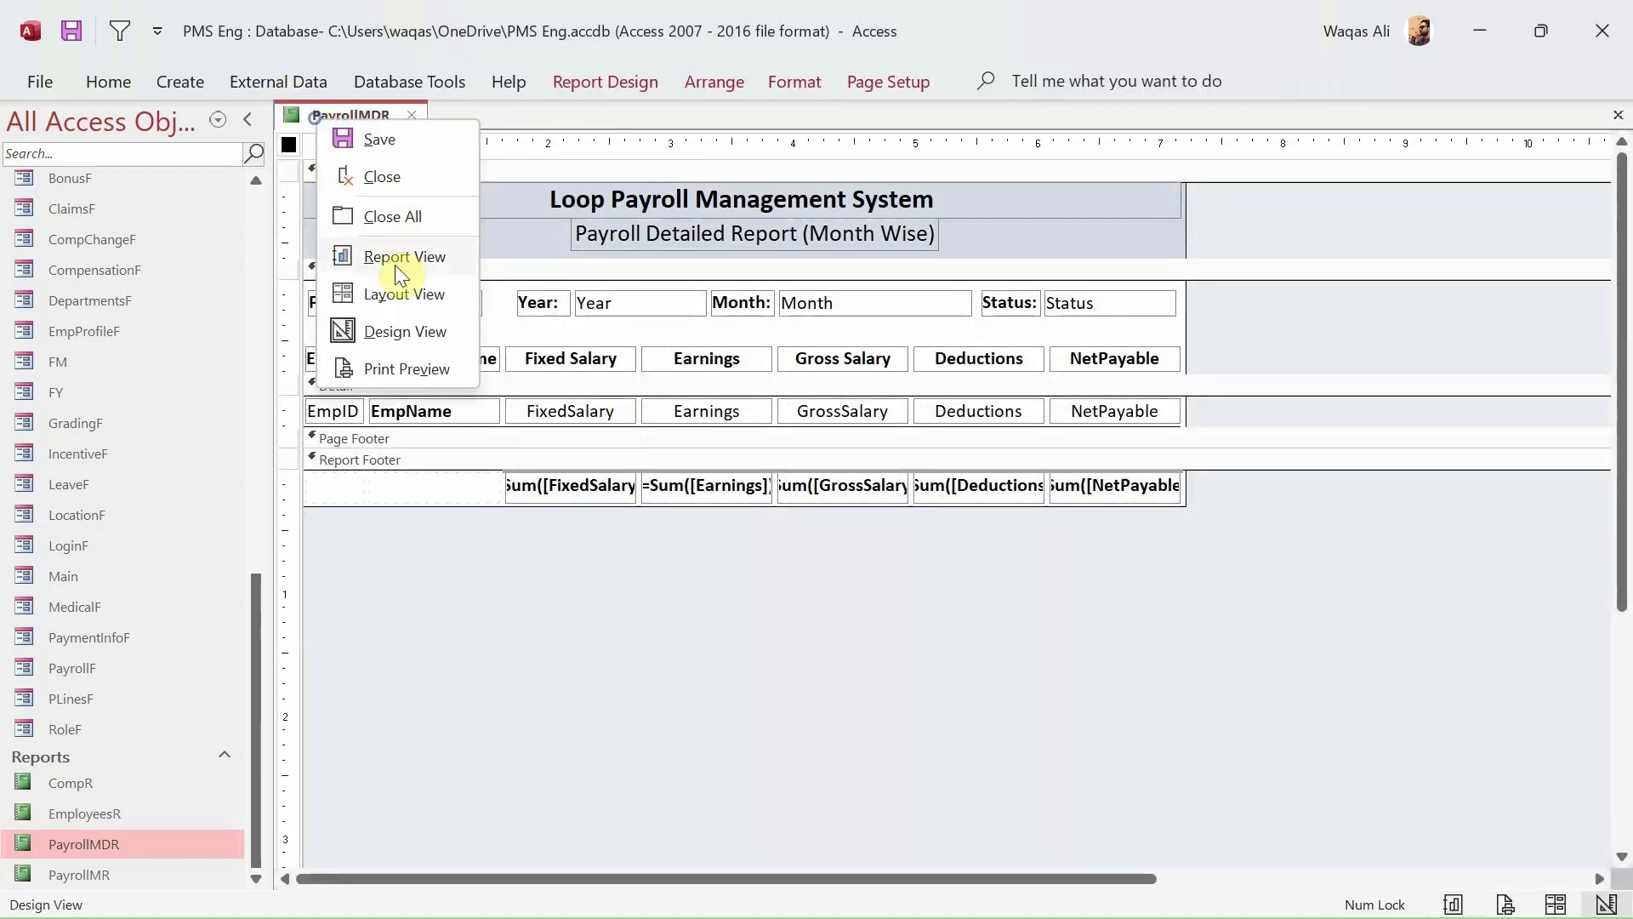
pyautogui.click(403, 259)
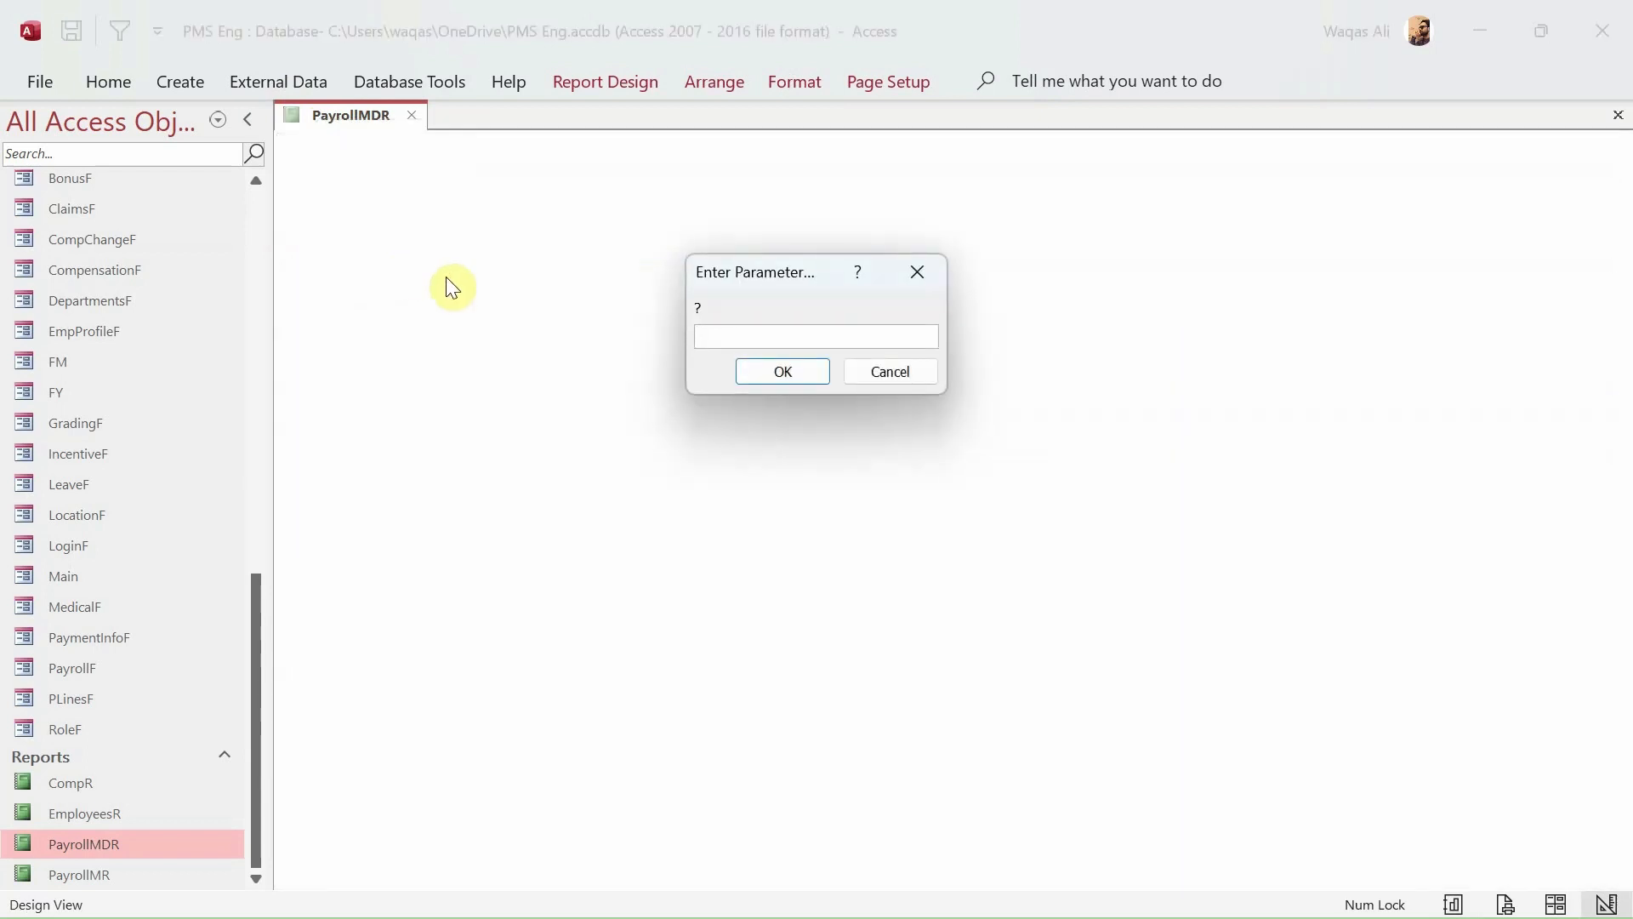
pyautogui.write('10')
pyautogui.press('Return')
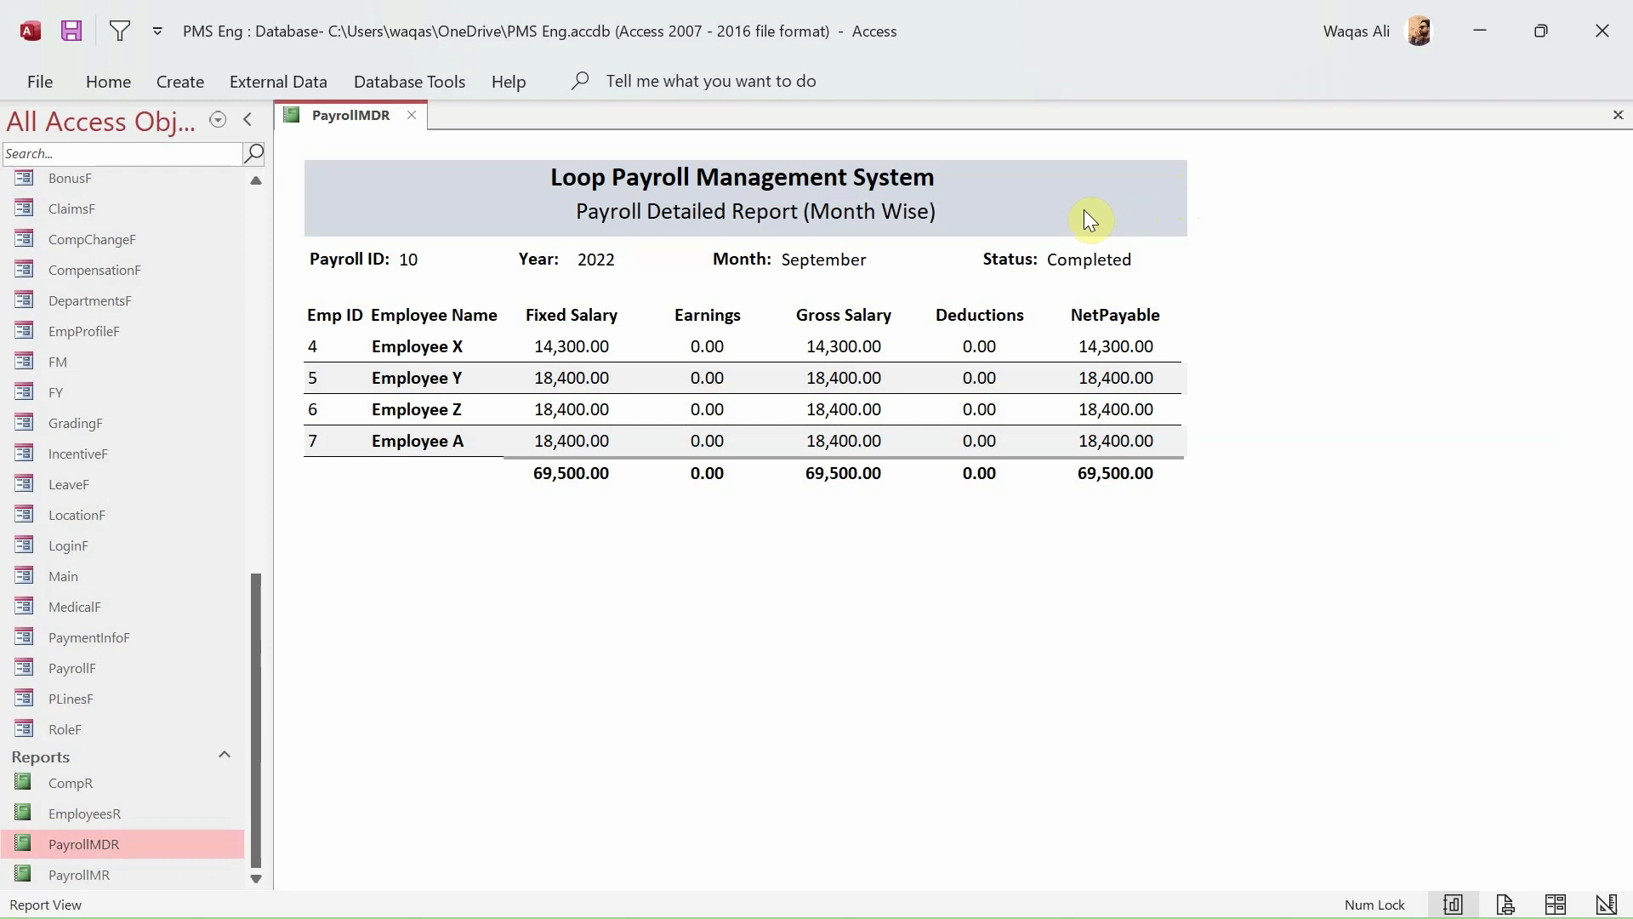
pyautogui.click(1012, 213)
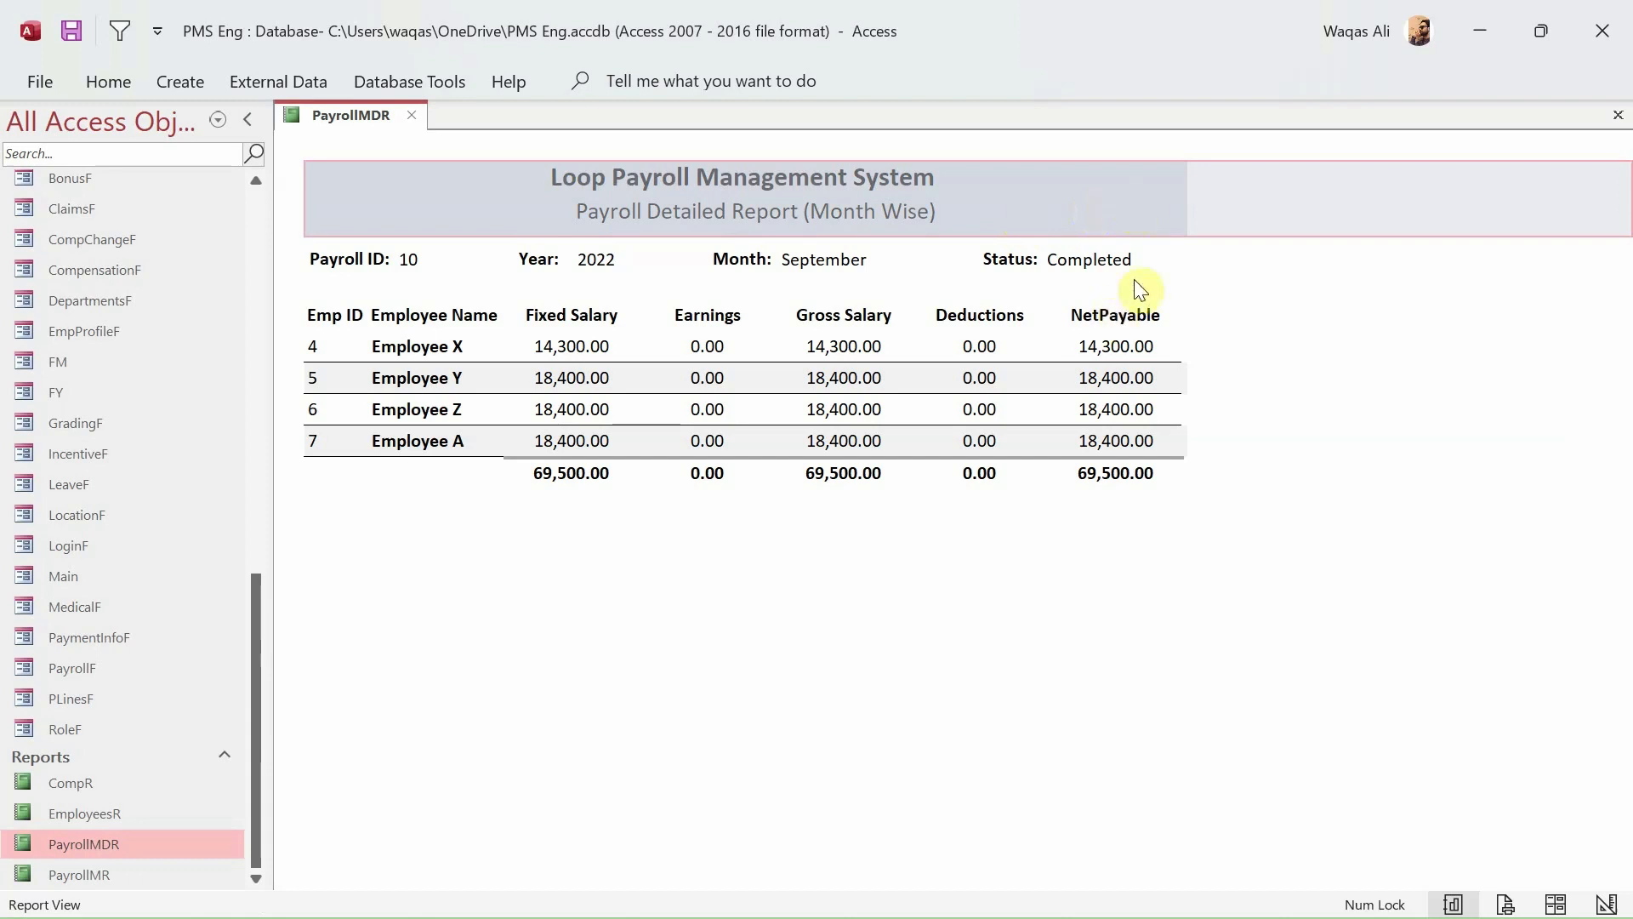
pyautogui.click(1017, 259)
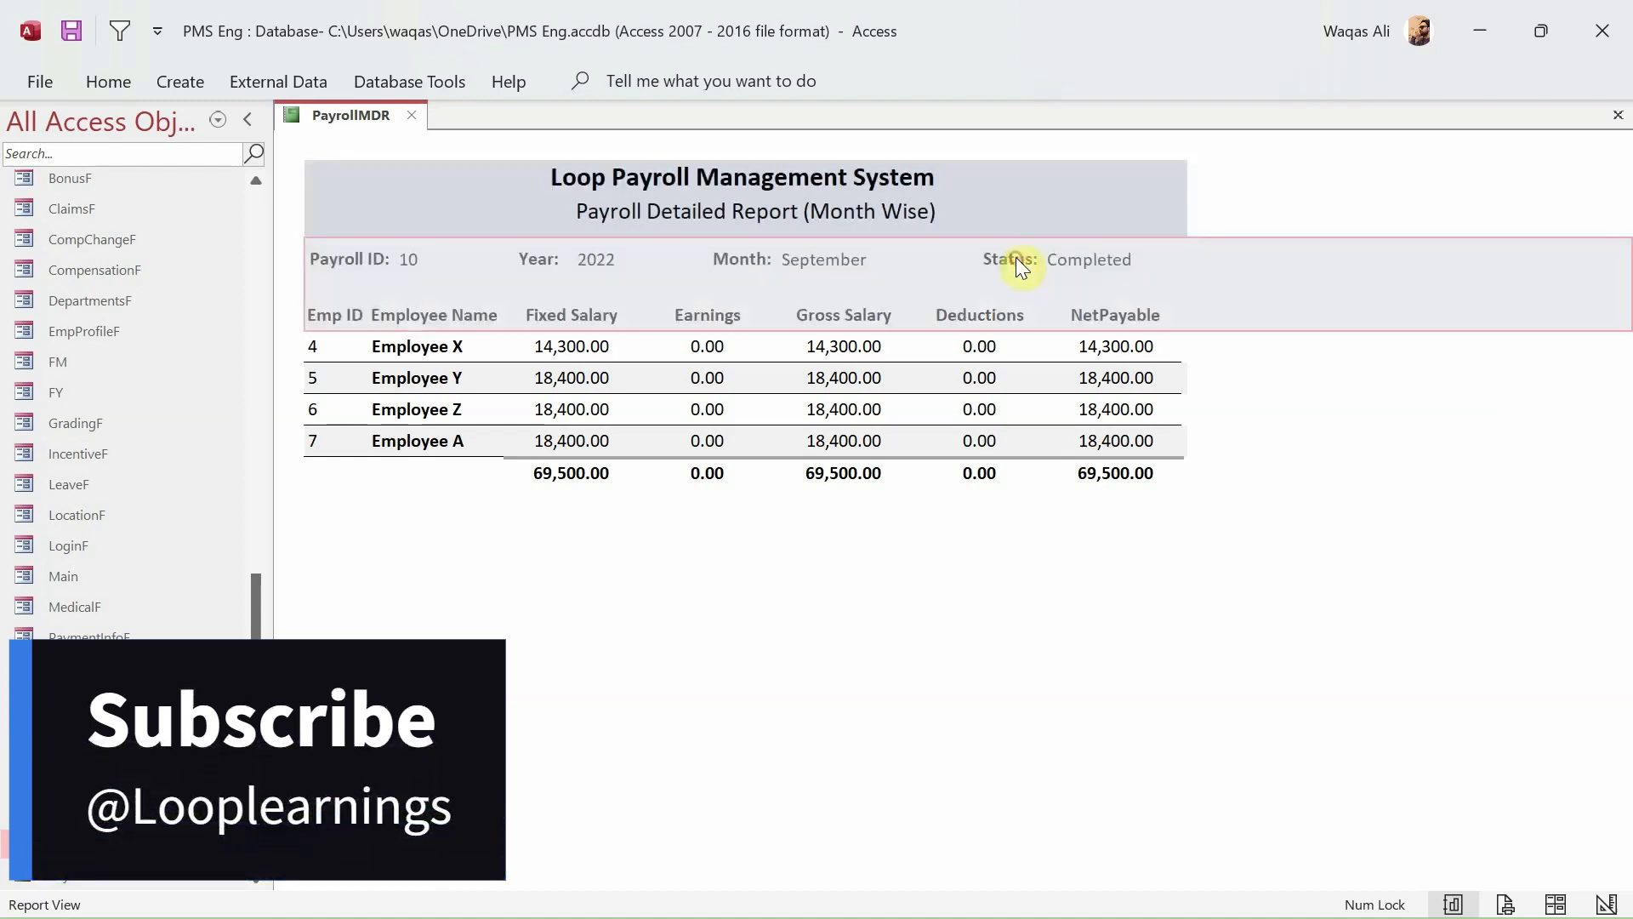
pyautogui.click(1010, 366)
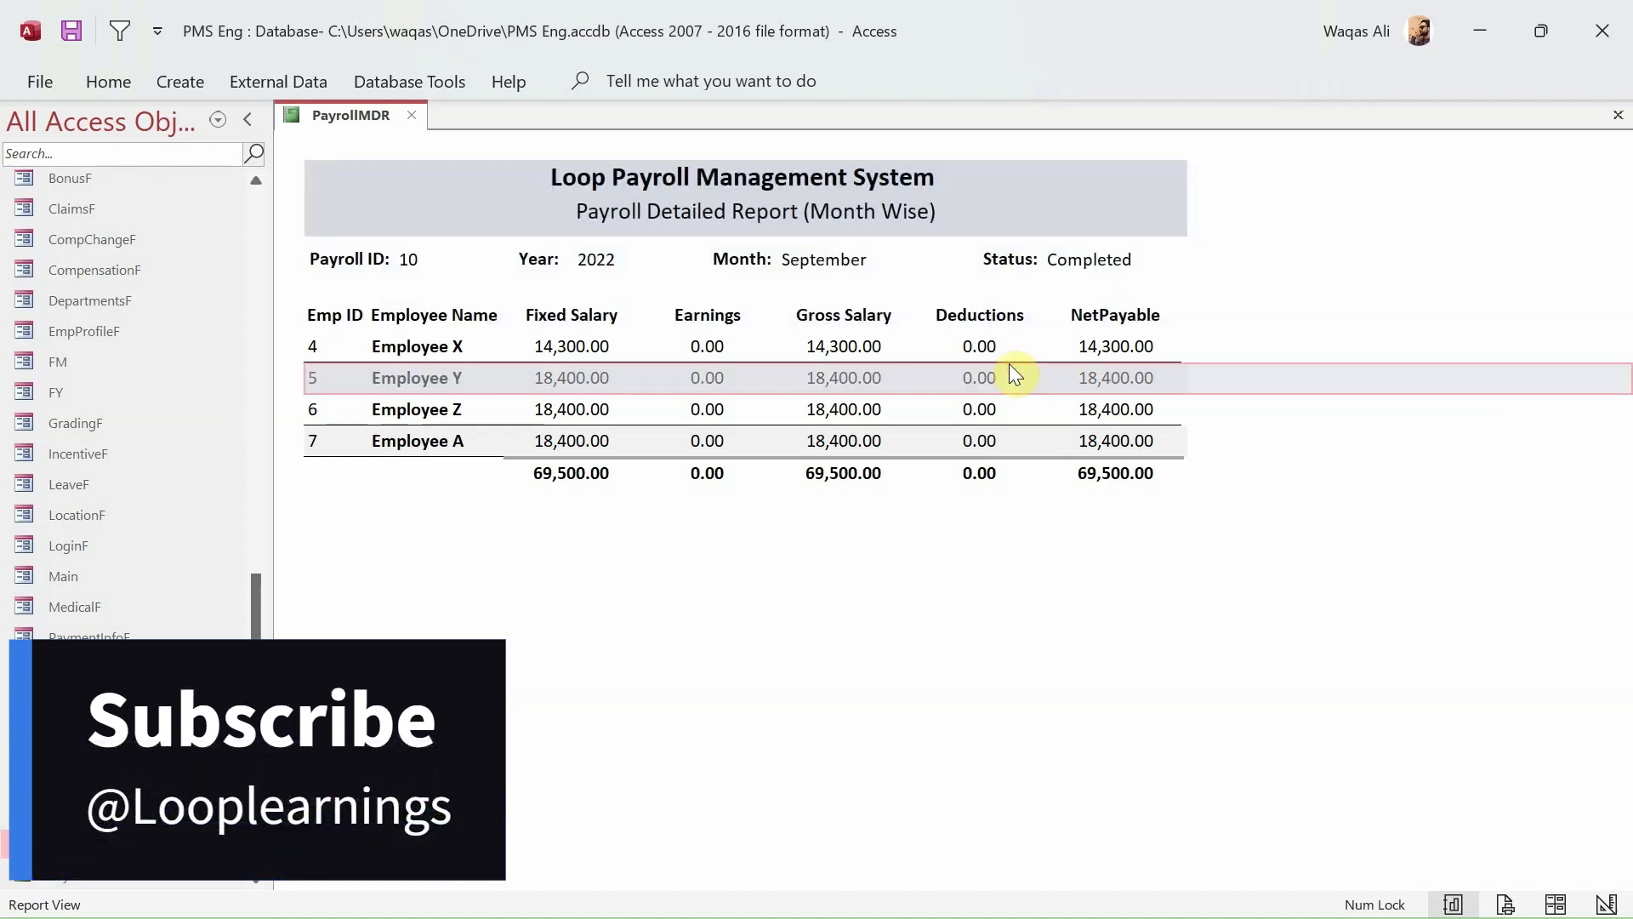
pyautogui.click(1011, 415)
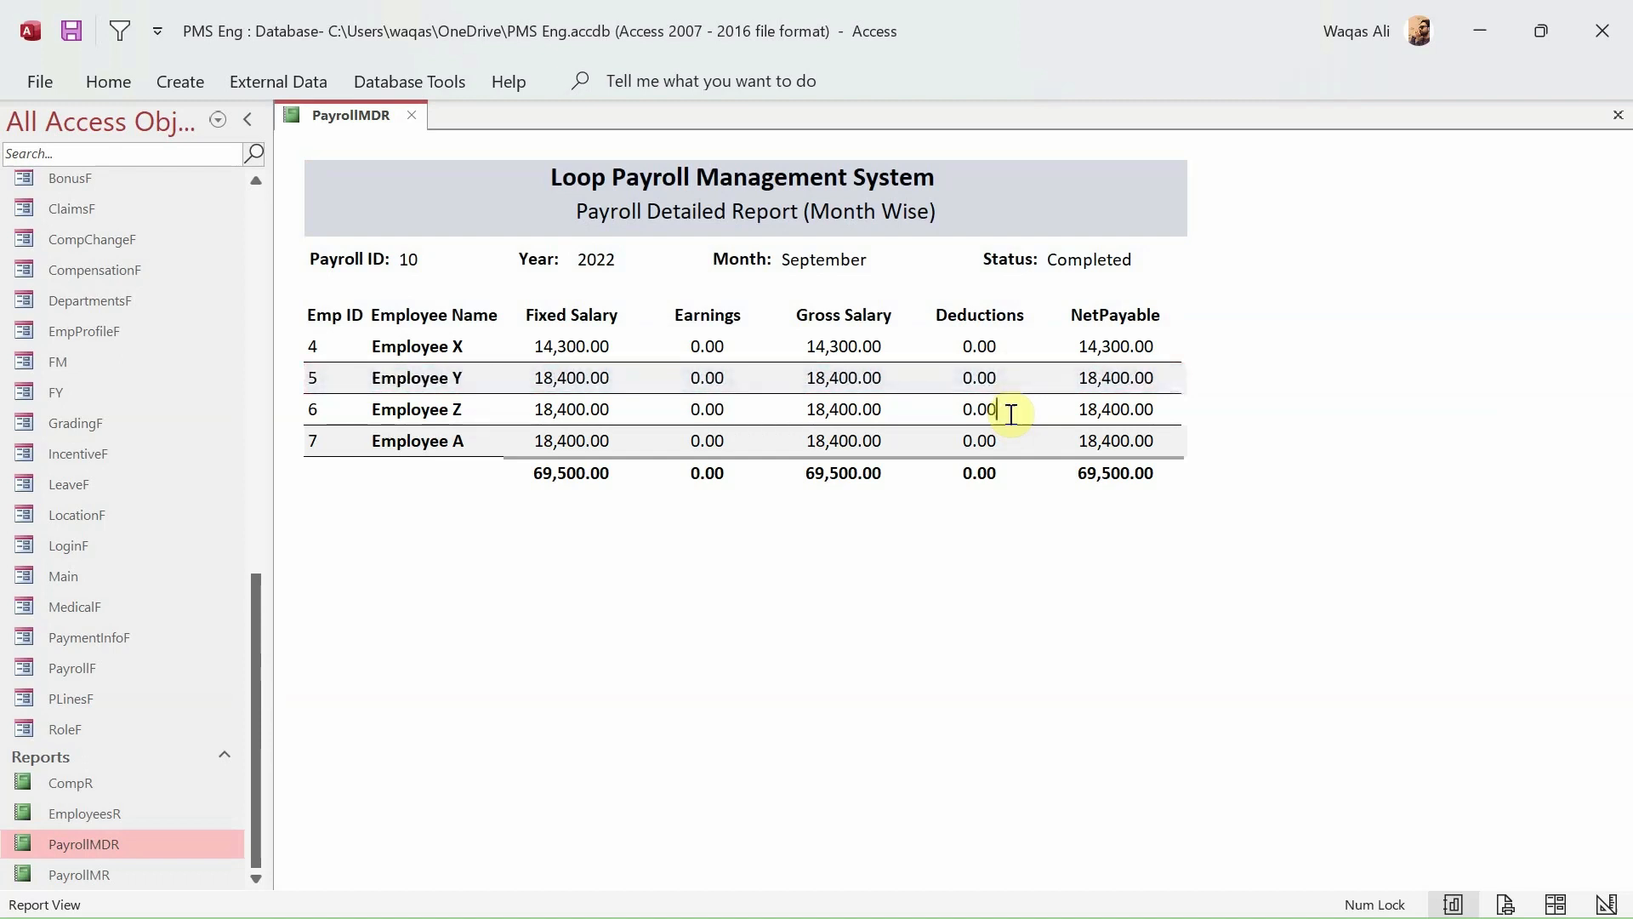